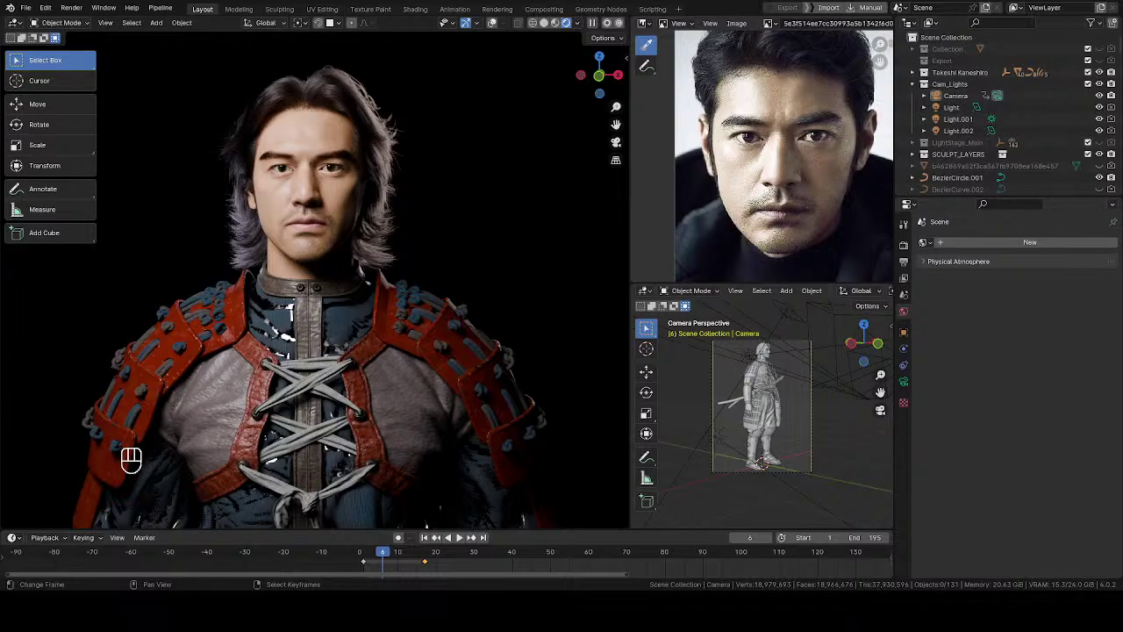
Bring the character's face into close front view and set the large viewport to Solid shading.
middle_drag(341, 265, 486, 314)
scroll(315, 327, up, 6)
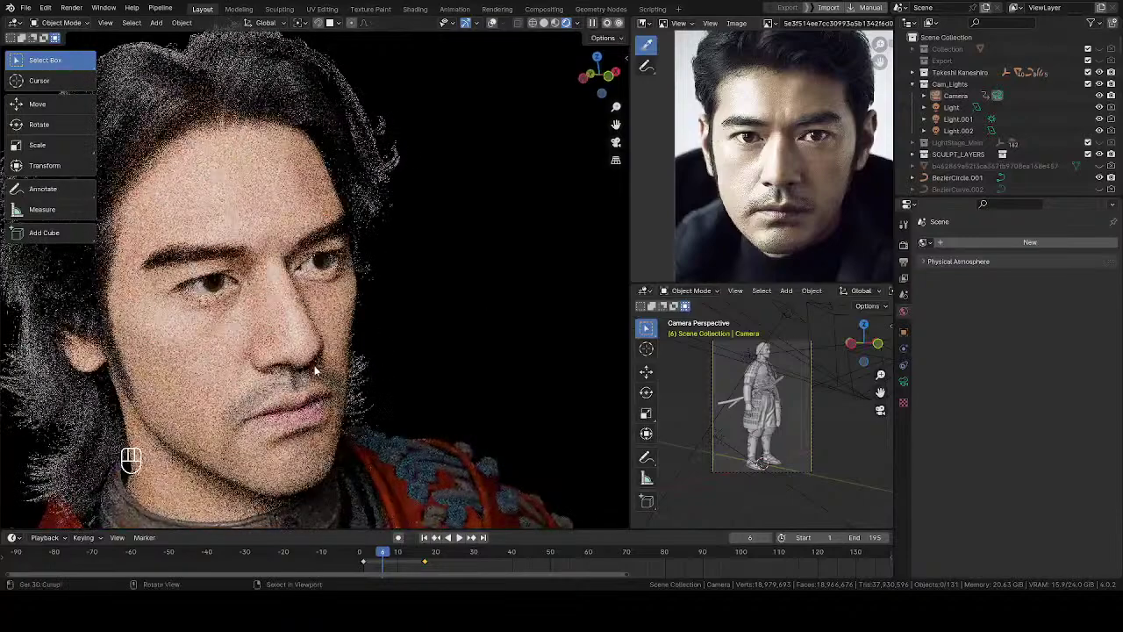
mouse_move(307, 372)
shift+middle_down()
mouse_move(341, 303)
mouse_move(334, 294)
mouse_move(376, 263)
shift+middle_up()
key(z)
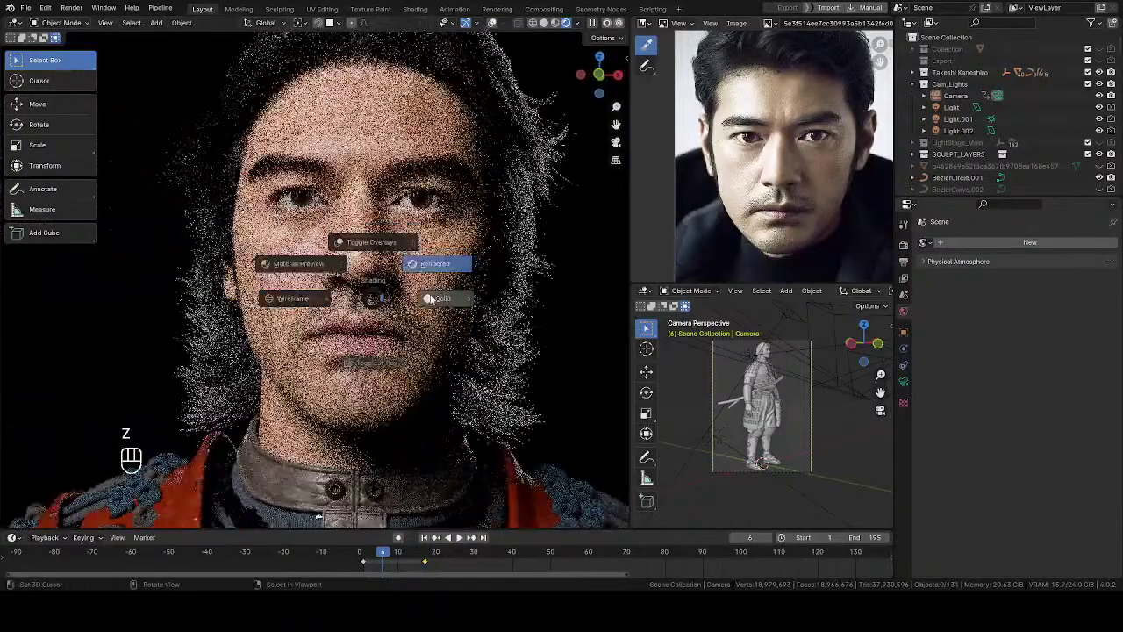
click(480, 299)
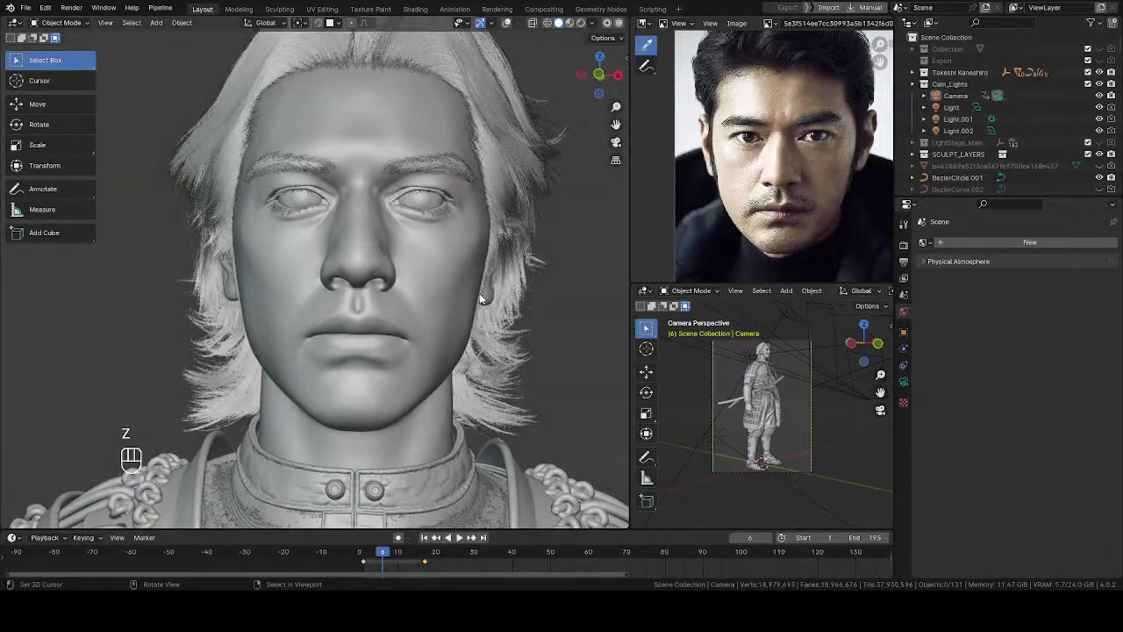
Select the character's head mesh and put it into Sculpt Mode.
mouse_move(203, 151)
middle_down()
mouse_move(267, 265)
mouse_move(351, 288)
mouse_move(368, 305)
mouse_move(259, 322)
mouse_move(290, 415)
mouse_move(430, 301)
mouse_move(477, 279)
mouse_move(379, 298)
mouse_move(357, 249)
mouse_move(386, 245)
mouse_move(385, 269)
mouse_move(357, 279)
mouse_move(372, 330)
middle_up()
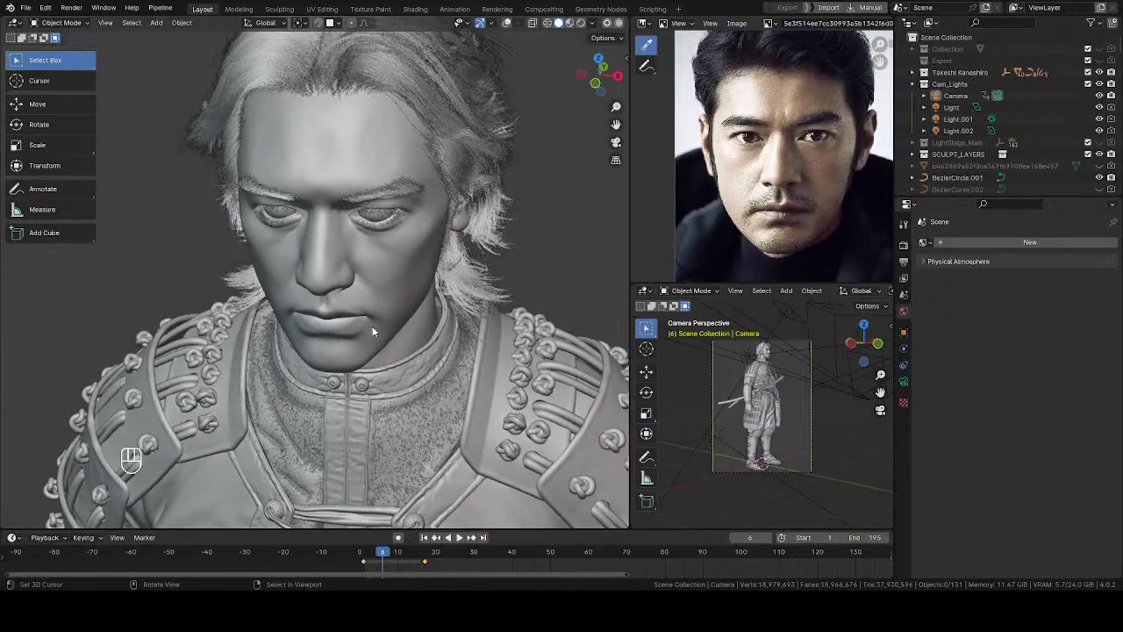
click(379, 281)
mouse_move(408, 248)
middle_down()
mouse_move(383, 259)
mouse_move(395, 234)
middle_up()
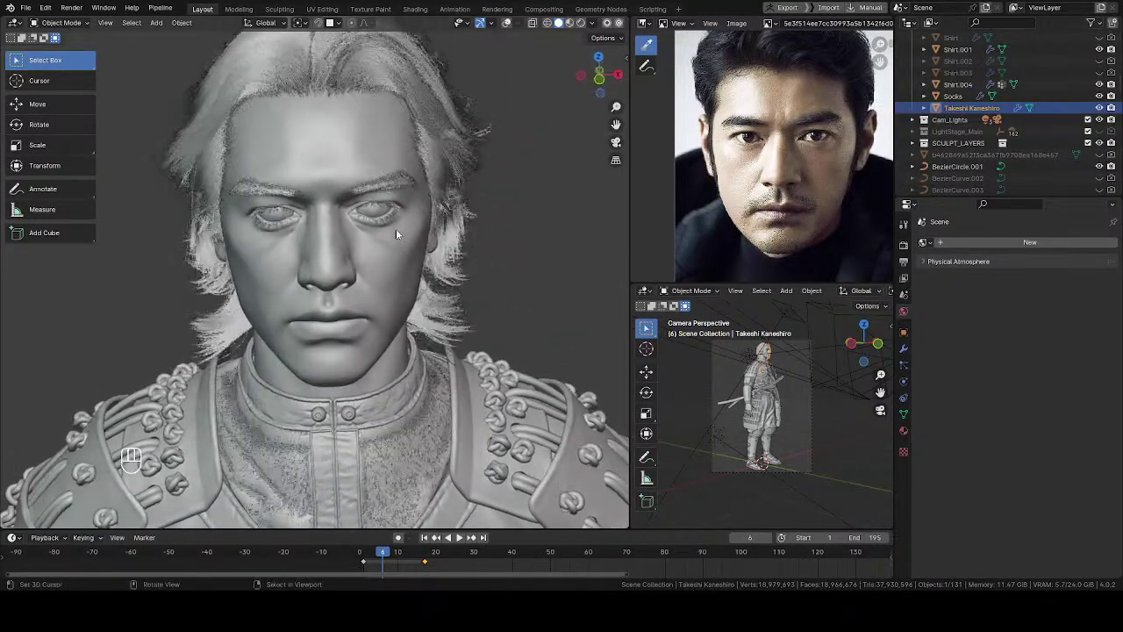
key(Tab)
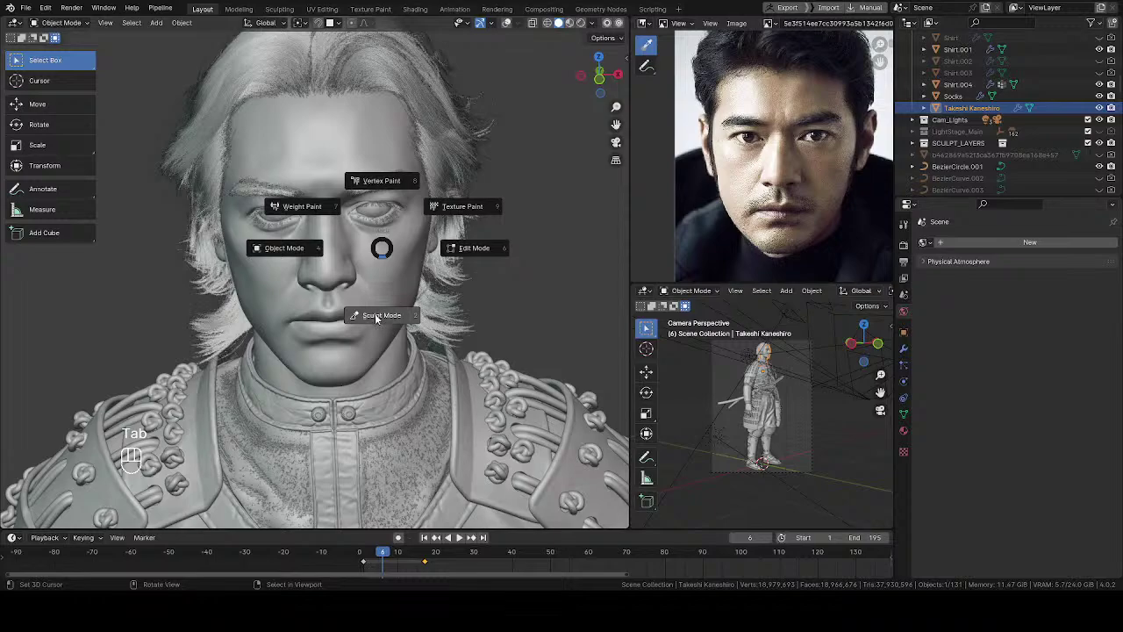
click(379, 323)
Reduce the Grab brush radius to about 164 px, pull at the corner of the jaw and undo the last stroke.
middle_drag(376, 276, 405, 265)
mouse_move(332, 290)
middle_down()
mouse_move(381, 326)
mouse_move(381, 311)
middle_up()
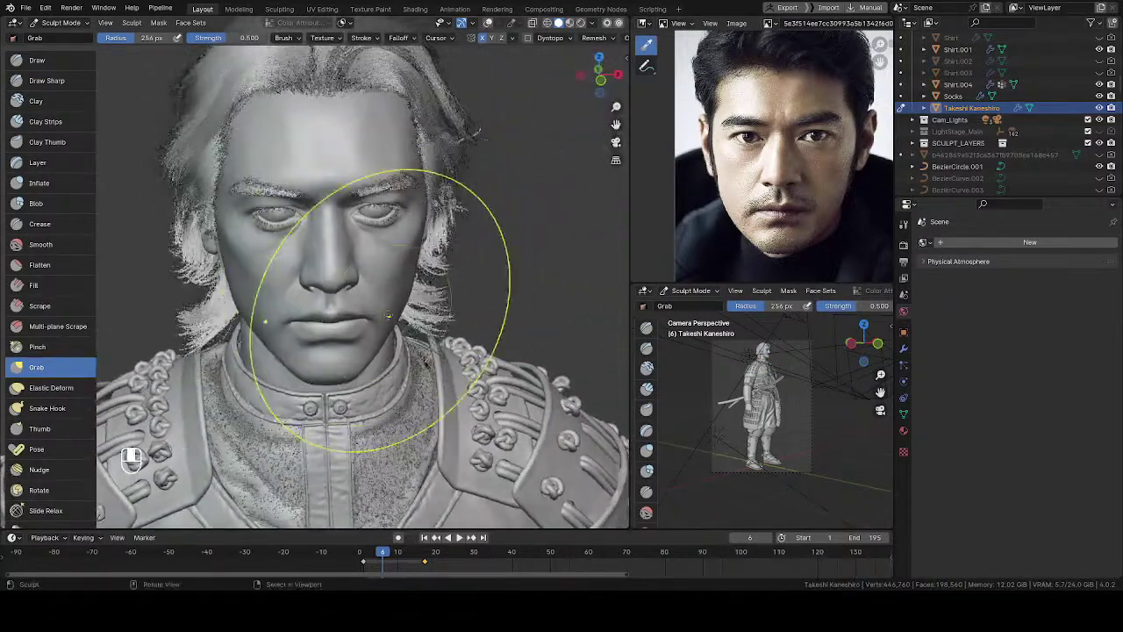
mouse_move(333, 223)
shift+middle_down()
mouse_move(343, 301)
mouse_move(409, 376)
mouse_move(391, 329)
mouse_move(178, 305)
mouse_move(281, 342)
mouse_move(388, 323)
mouse_move(379, 304)
mouse_move(343, 310)
mouse_move(354, 272)
mouse_move(378, 270)
mouse_move(387, 346)
shift+middle_up()
scroll(379, 304, down, 4)
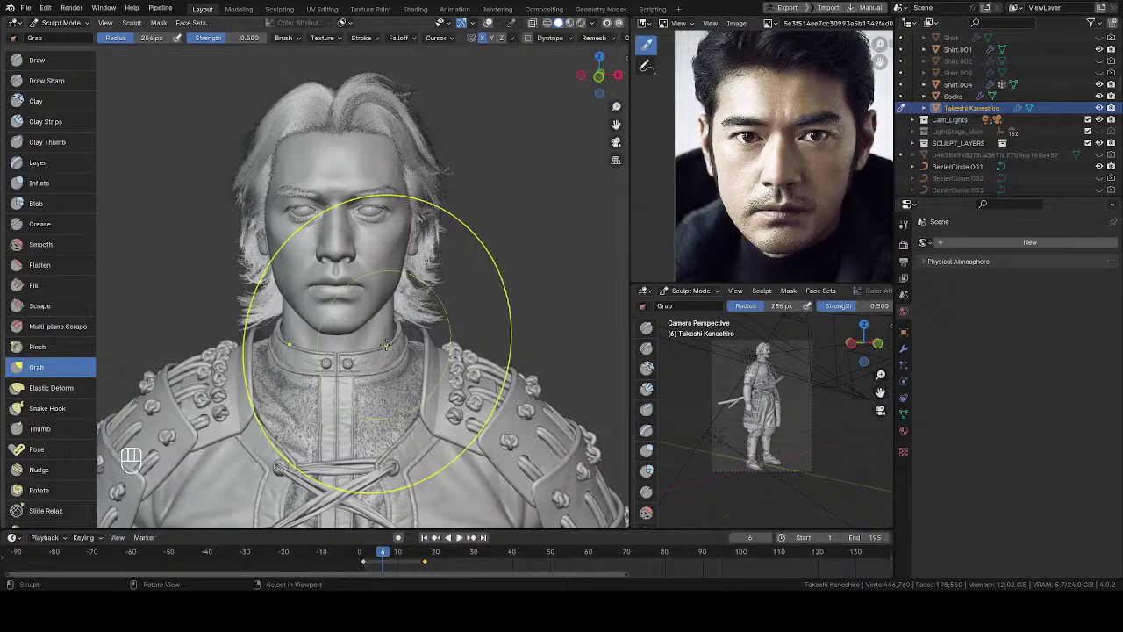
mouse_move(318, 300)
shift+middle_down()
mouse_move(348, 301)
mouse_move(348, 233)
shift+middle_up()
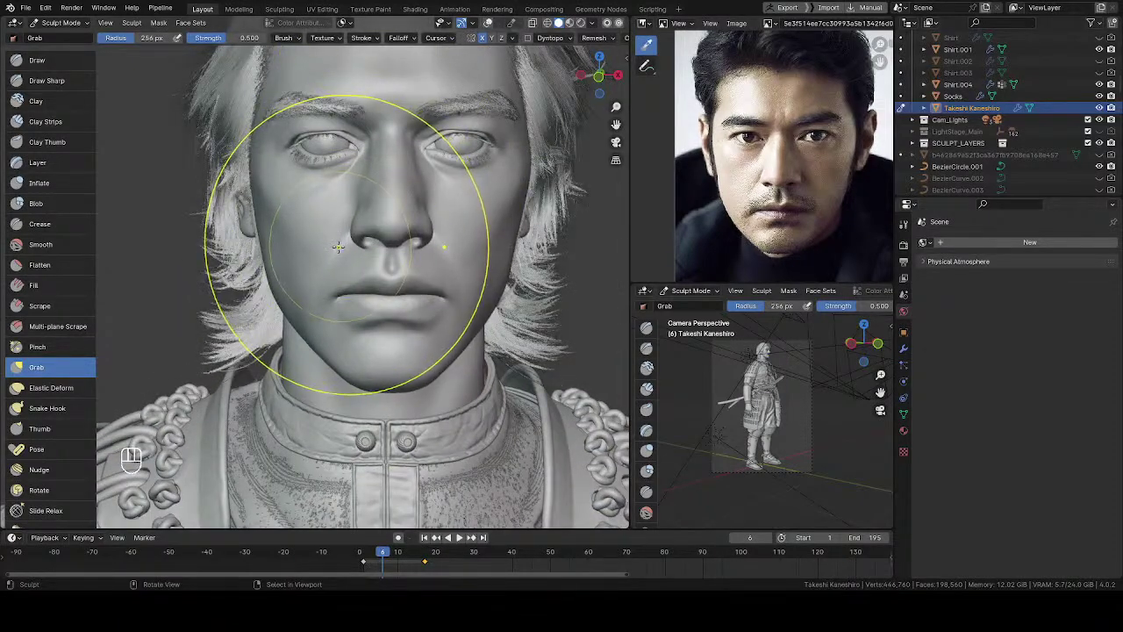
mouse_move(336, 252)
middle_down()
mouse_move(306, 283)
mouse_move(305, 261)
middle_up()
mouse_move(291, 330)
shift+middle_down()
mouse_move(321, 303)
mouse_move(303, 314)
mouse_move(303, 273)
mouse_move(282, 322)
mouse_move(319, 340)
mouse_move(308, 335)
shift+middle_up()
key(f)
click(304, 313)
key(f)
click(296, 302)
key(f)
click(288, 317)
key(ctrl+z)
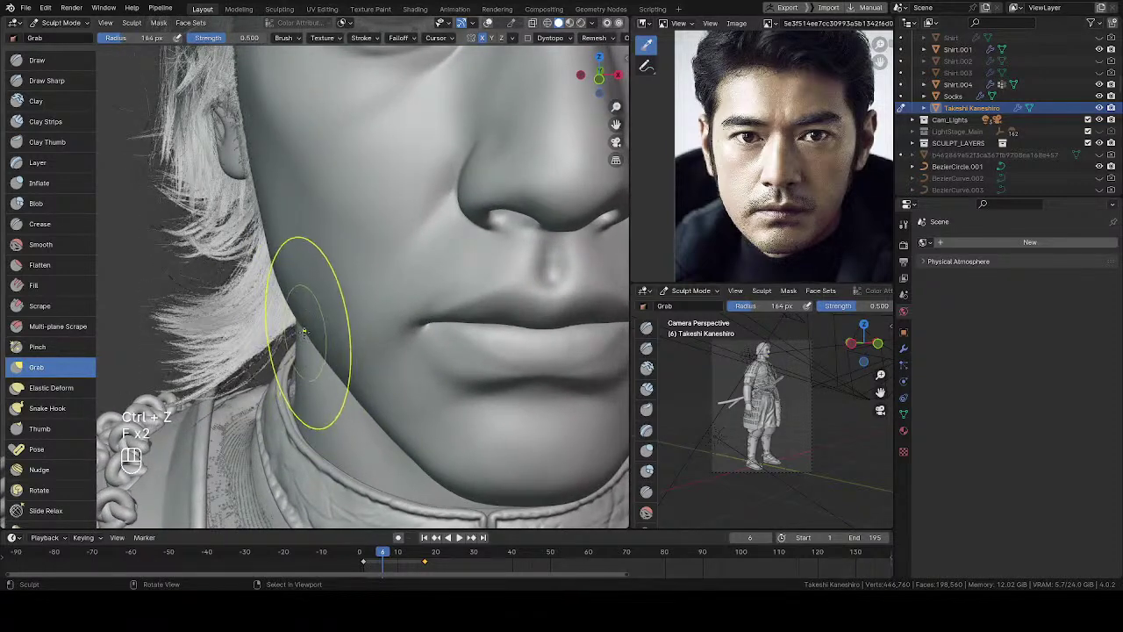
Reshape the jawline contour between the jaw corner and chin using Grab strokes with a radius of about 168 px.
key(f)
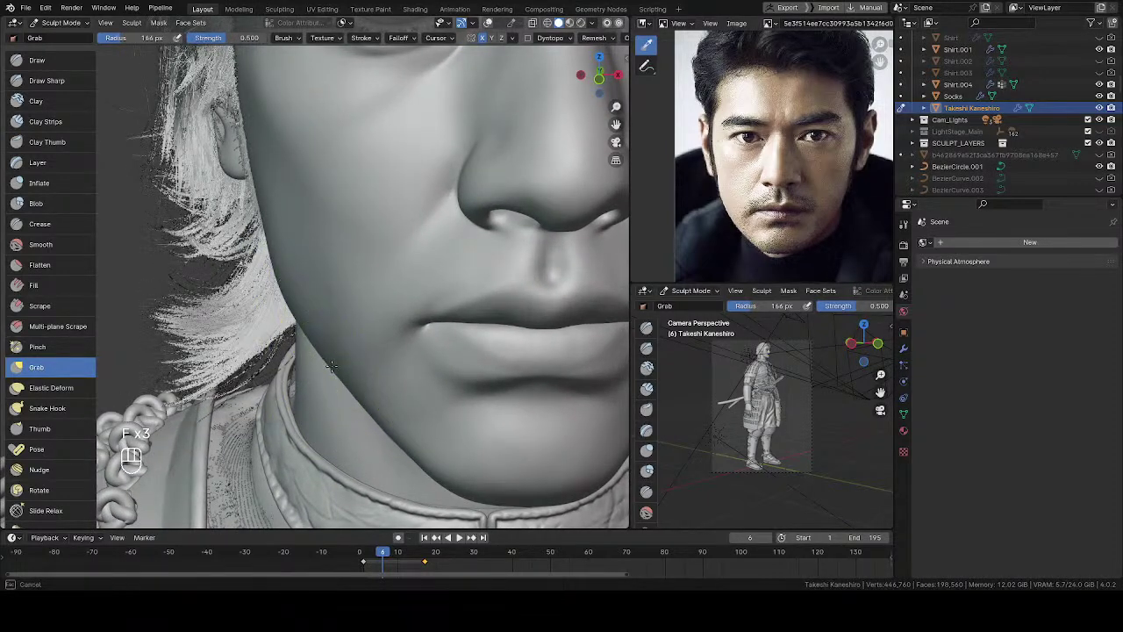
mouse_move(344, 375)
middle_down()
mouse_move(339, 353)
mouse_move(347, 366)
mouse_move(319, 344)
middle_up()
key(f)
click(425, 373)
key(f)
click(330, 369)
key(f)
click(324, 347)
drag(325, 348, 316, 344)
mouse_move(318, 342)
middle_down()
mouse_move(294, 333)
mouse_move(313, 411)
mouse_move(329, 368)
middle_up()
ctrl+middle_drag(355, 193, 363, 237)
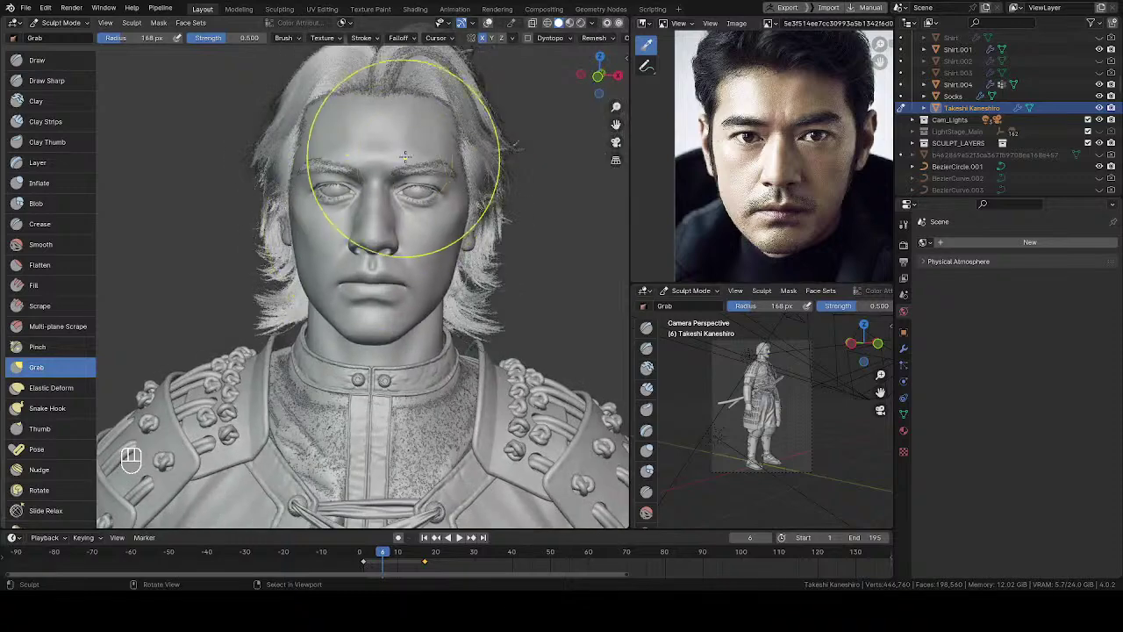
Refine the lower jaw edge beside the mouth with Grab, reducing the brush radius to 141 px.
ctrl+middle_drag(349, 285, 352, 297)
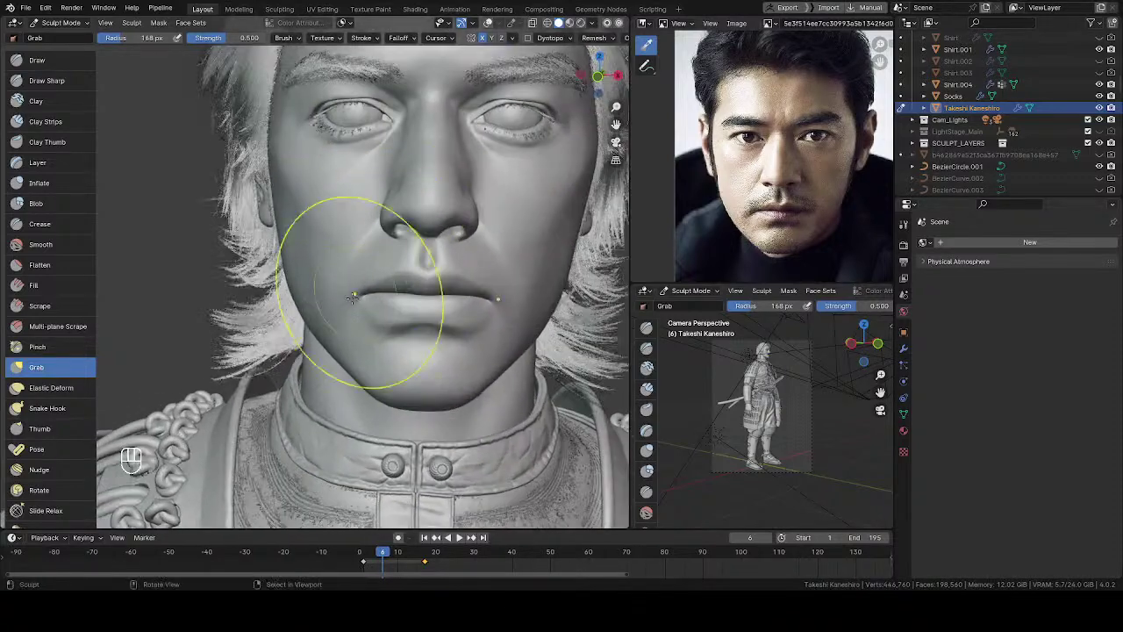
mouse_move(340, 351)
ctrl+middle_down()
mouse_move(347, 330)
mouse_move(343, 364)
ctrl+middle_up()
key(f)
click(328, 363)
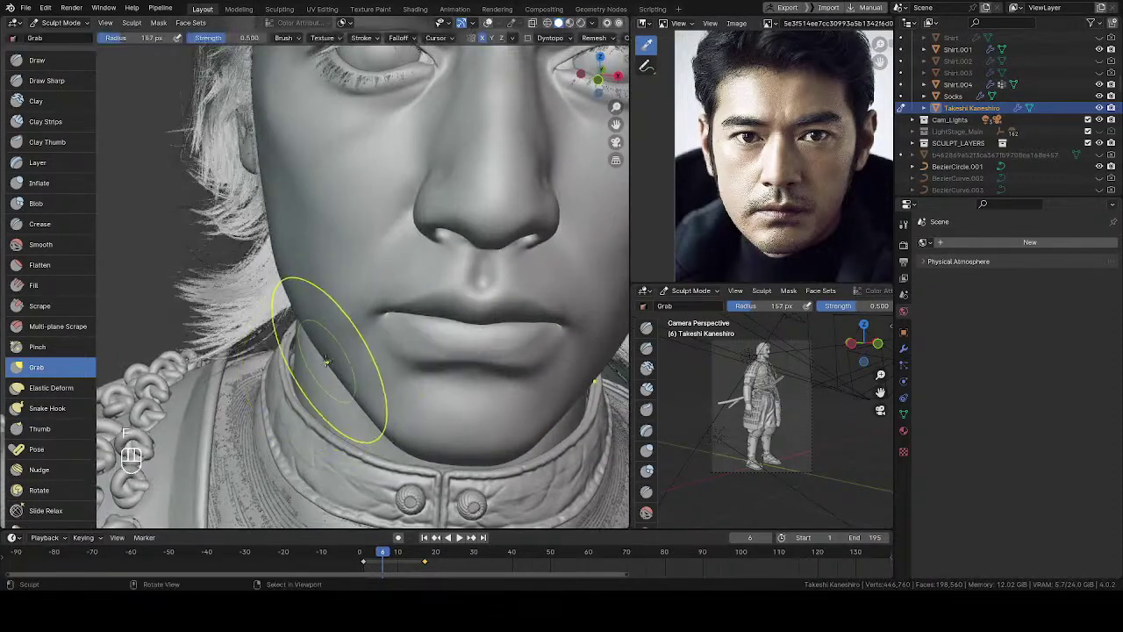
key(f)
click(325, 356)
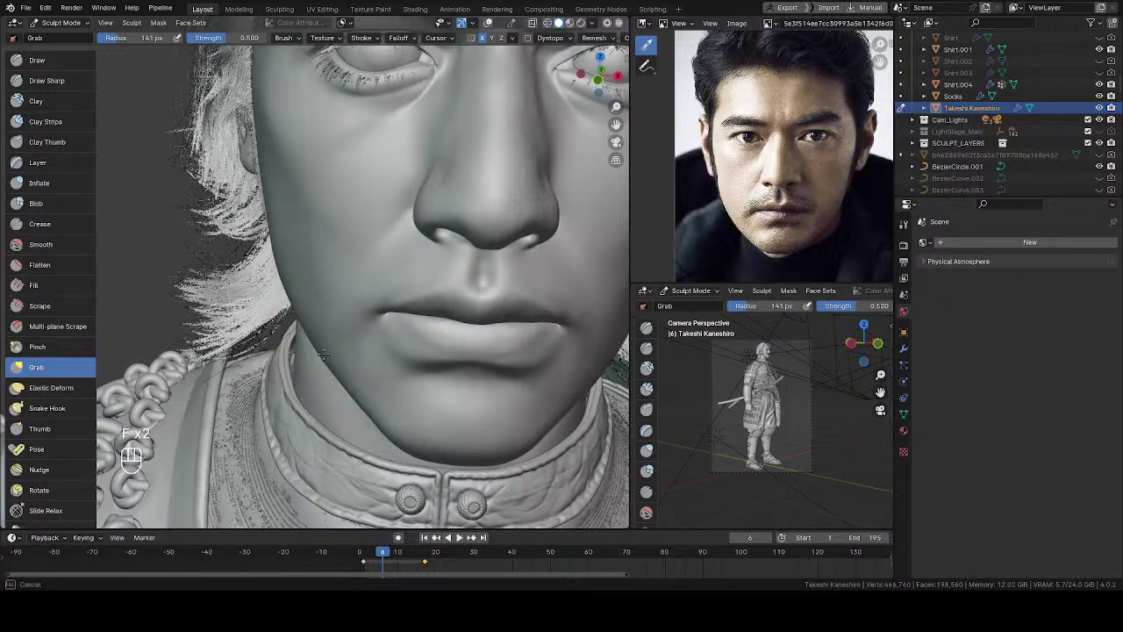
mouse_move(325, 353)
ctrl+middle_down()
mouse_move(335, 294)
mouse_move(439, 205)
mouse_move(434, 255)
mouse_move(319, 260)
ctrl+middle_up()
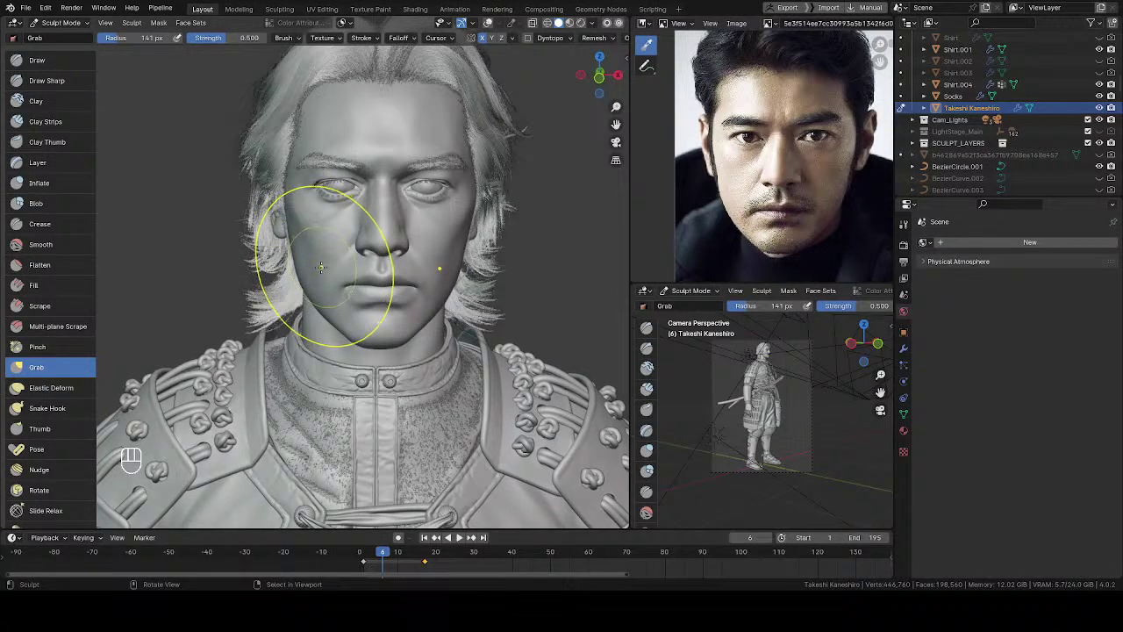
Reduce the Grab brush radius to 52 px and adjust and smooth the lower cheek beside the mouth.
scroll(421, 263, up, 3)
key(f)
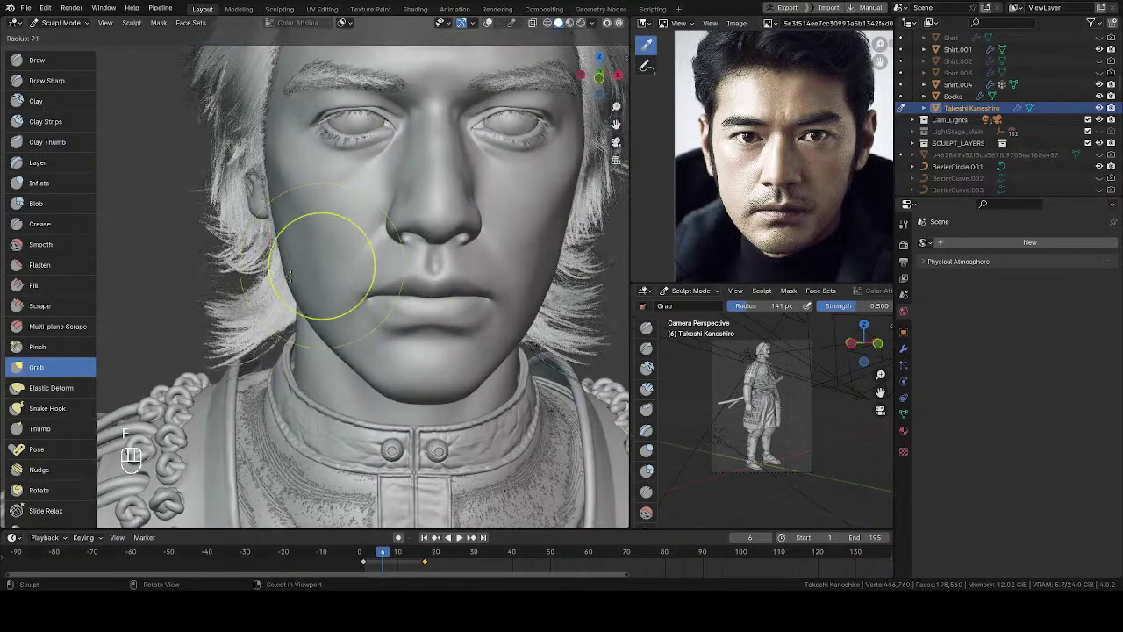
click(289, 276)
mouse_move(291, 276)
shift+middle_down()
mouse_move(376, 295)
mouse_move(373, 285)
shift+middle_up()
scroll(376, 294, up, 1)
key(f)
click(366, 279)
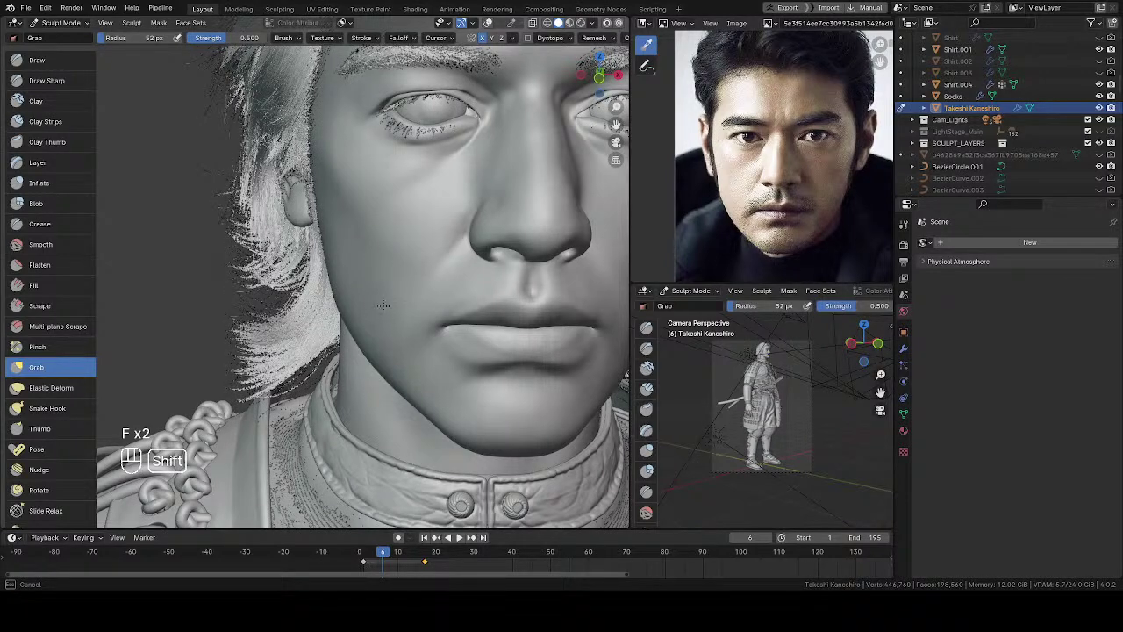
shift+drag(383, 307, 381, 294)
middle_drag(381, 286, 374, 283)
Set the Grab radius to 61 px and refine the surface of the outer cheek below the ear.
key(f)
click(389, 291)
shift+drag(387, 292, 382, 297)
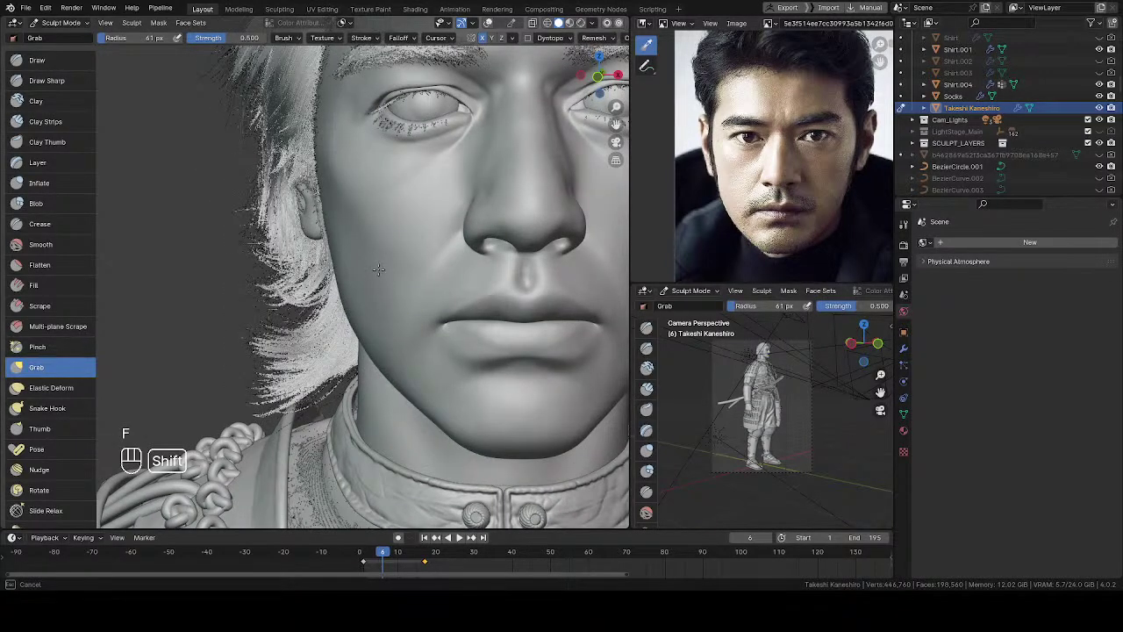
shift+drag(369, 258, 368, 256)
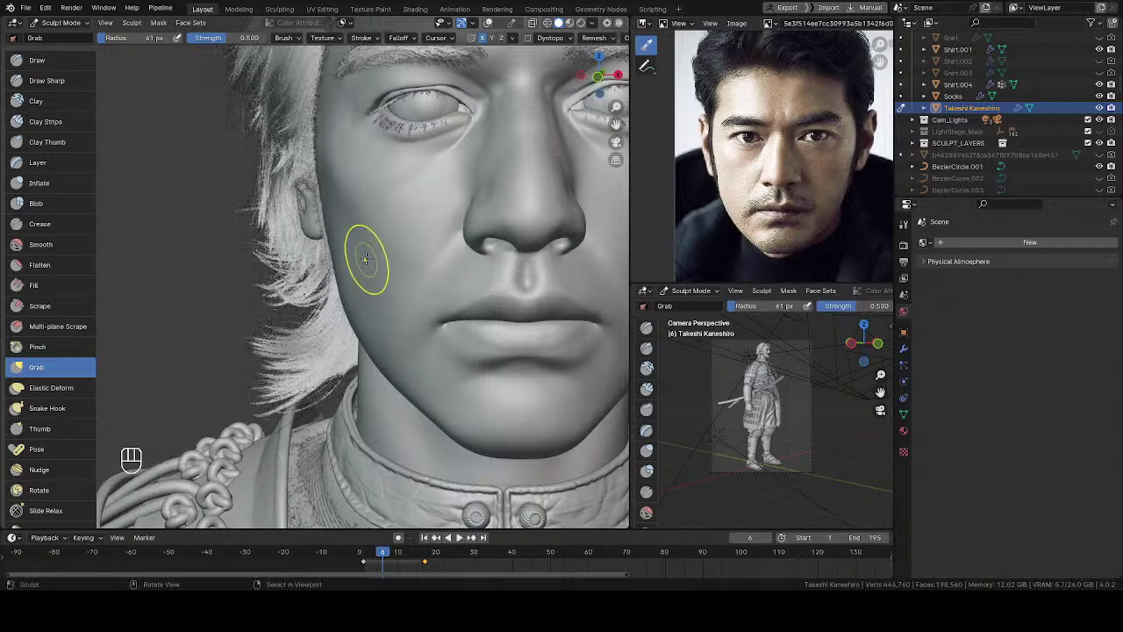
middle_drag(362, 249, 378, 248)
shift+drag(375, 232, 367, 239)
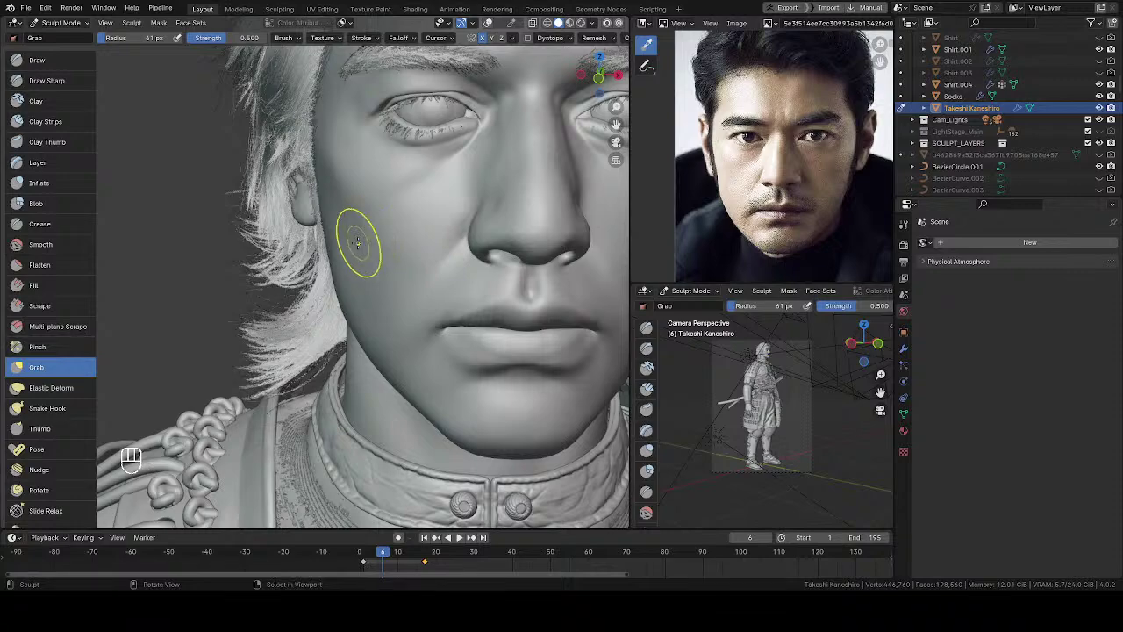
mouse_move(359, 243)
middle_down()
mouse_move(368, 258)
mouse_move(384, 220)
mouse_move(381, 240)
middle_up()
Switch to the Draw brush at about 60 px radius and sculpt the upper outer cheek.
key(v)
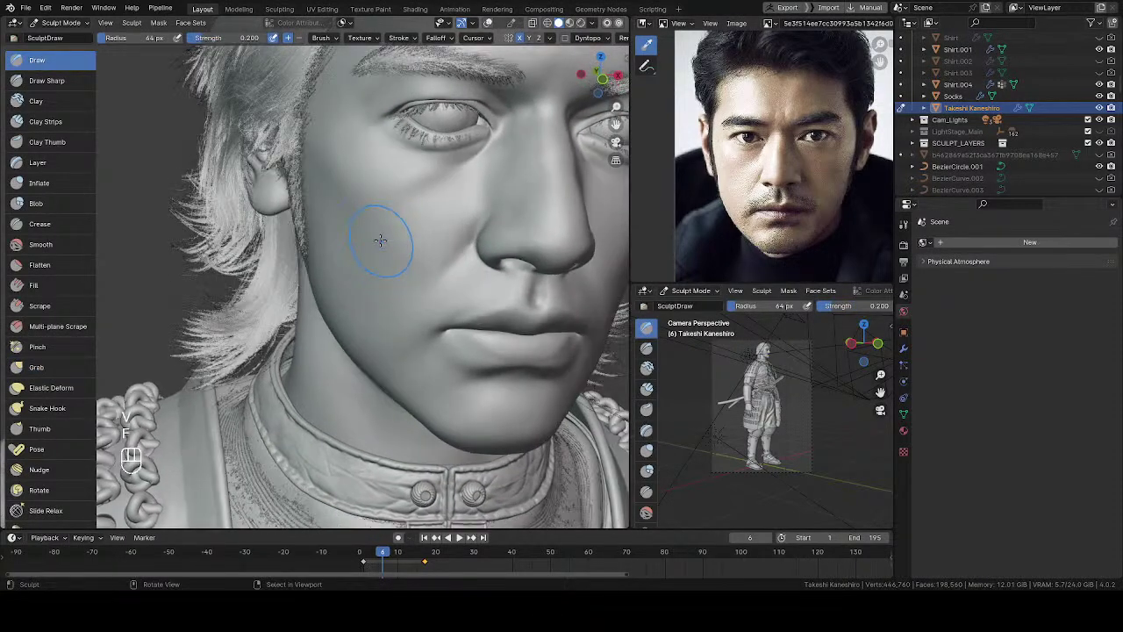
key(f)
click(381, 238)
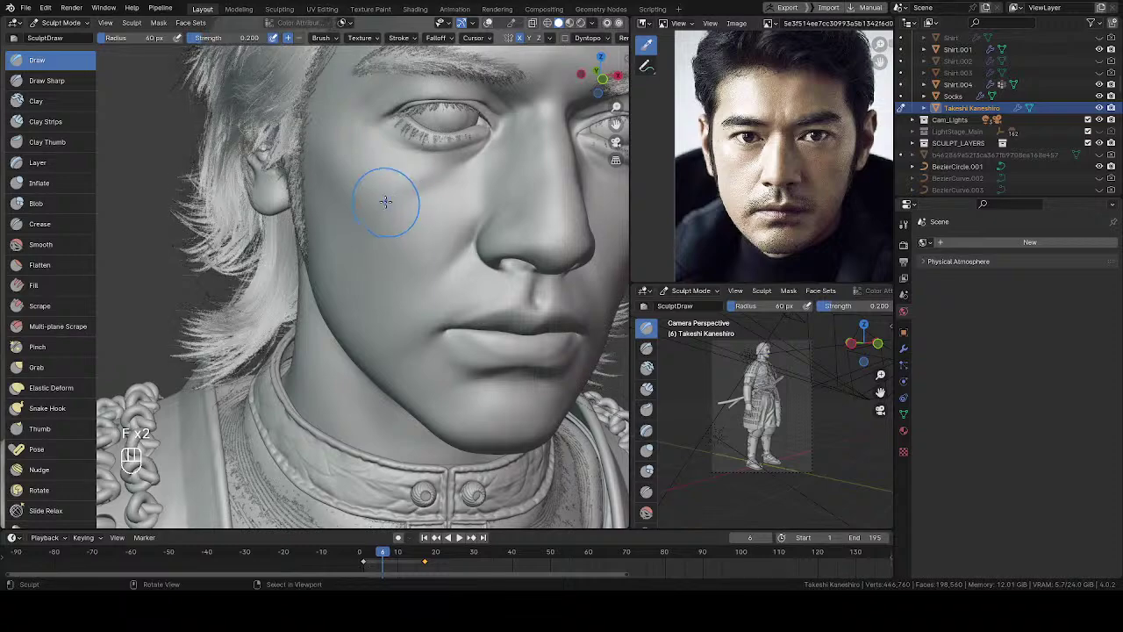
key(f)
mouse_move(377, 202)
middle_down()
mouse_move(388, 170)
mouse_move(256, 228)
mouse_move(377, 185)
mouse_move(427, 271)
mouse_move(421, 234)
middle_up()
Shape the cheekbone below the outer eye corner with Draw strokes at a radius of about 58 px.
key(f)
click(388, 180)
click(394, 170)
key(f)
click(400, 173)
key(f)
click(421, 223)
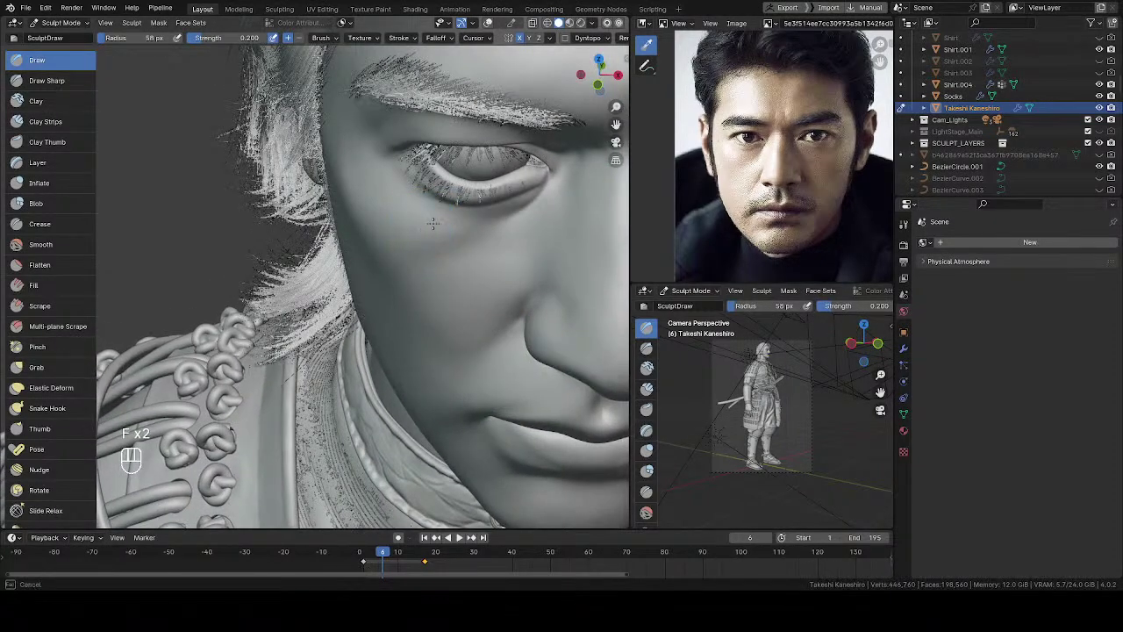
Refine the cheekbone under the eye from a high angle and the side with Draw at about 61 px.
key(f)
click(399, 220)
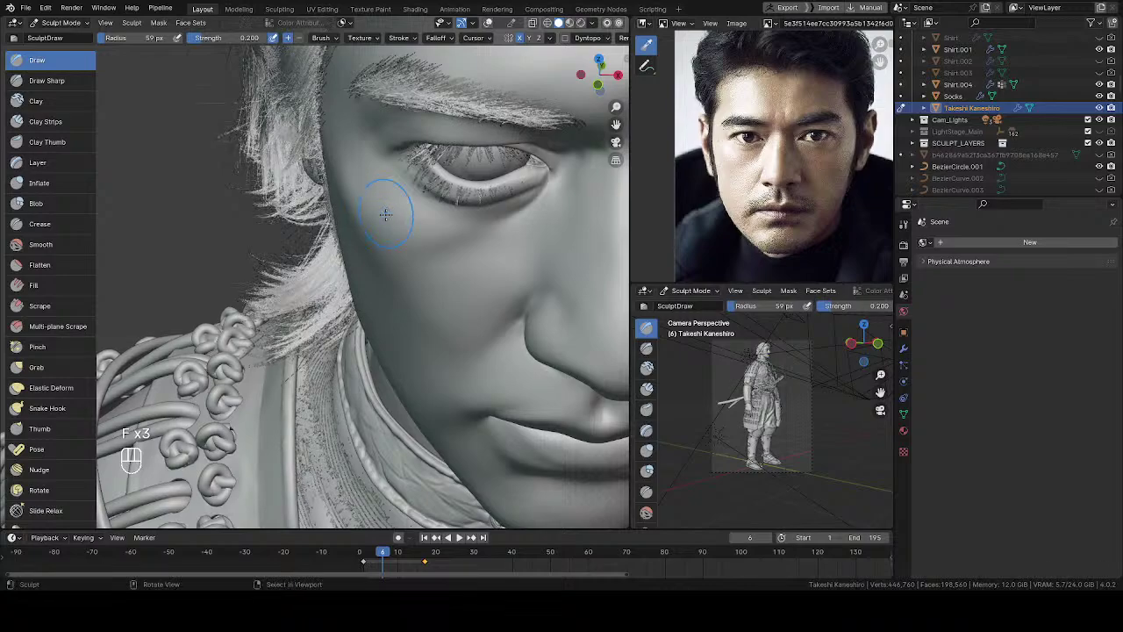
mouse_move(401, 220)
middle_down()
mouse_move(413, 238)
mouse_move(518, 225)
mouse_move(401, 220)
middle_up()
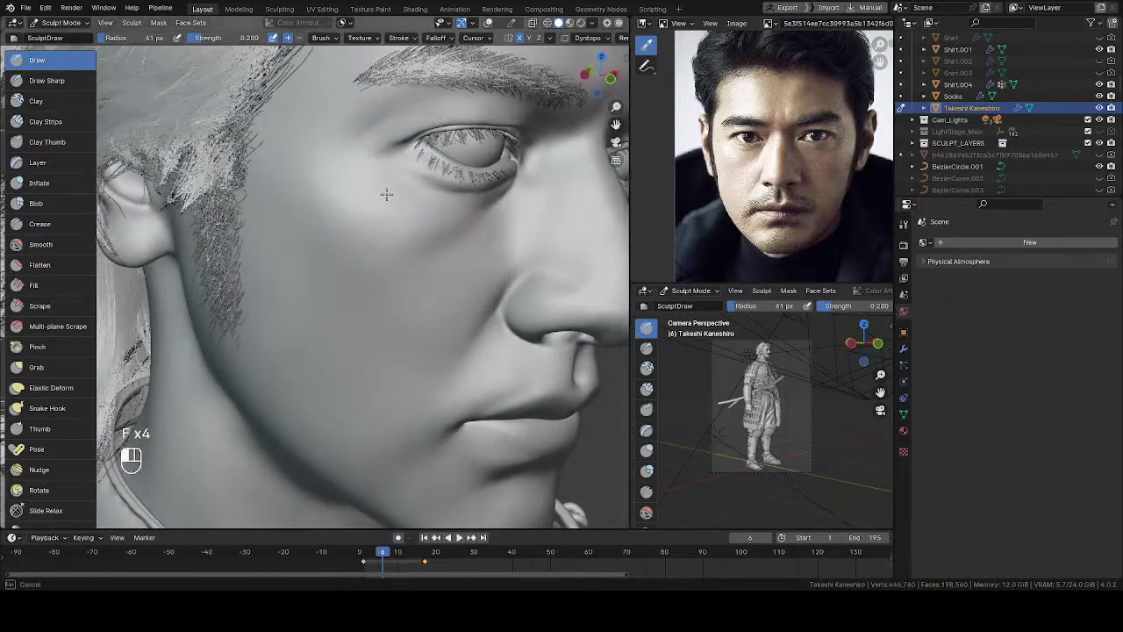
key(f)
click(419, 241)
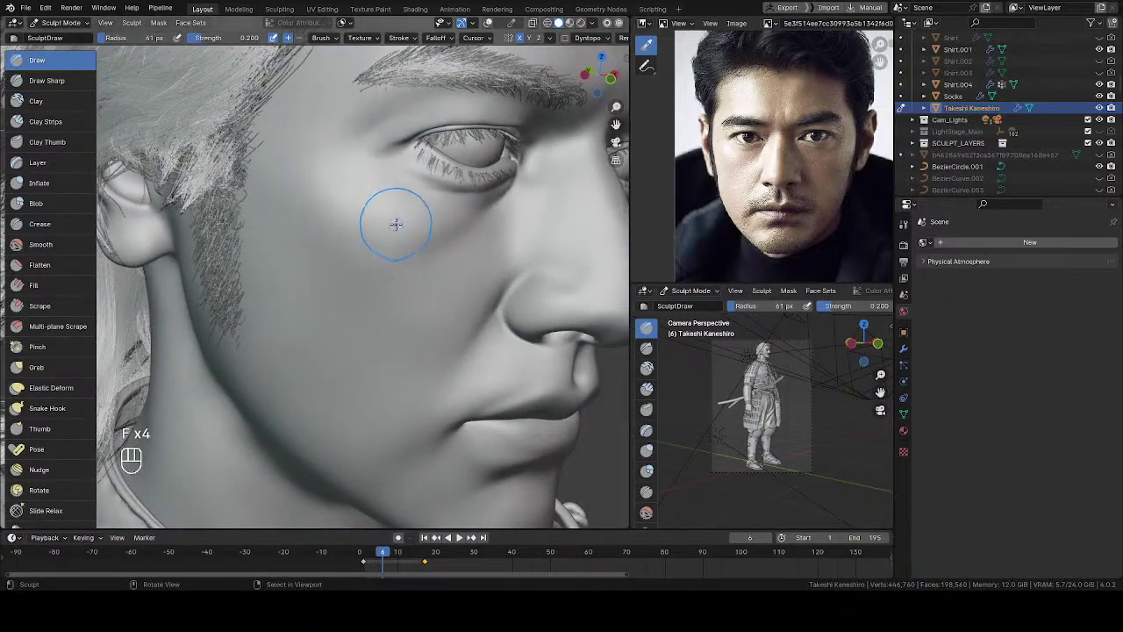
middle_drag(369, 246, 161, 289)
Sculpt the cheekbone between the ear and the lower eyelid using Draw at a radius of about 65 px.
scroll(386, 285, down, 3)
mouse_move(395, 285)
middle_down()
mouse_move(554, 212)
mouse_move(499, 284)
middle_up()
mouse_move(487, 243)
middle_down()
mouse_move(331, 306)
mouse_move(318, 325)
mouse_move(373, 291)
mouse_move(336, 260)
middle_up()
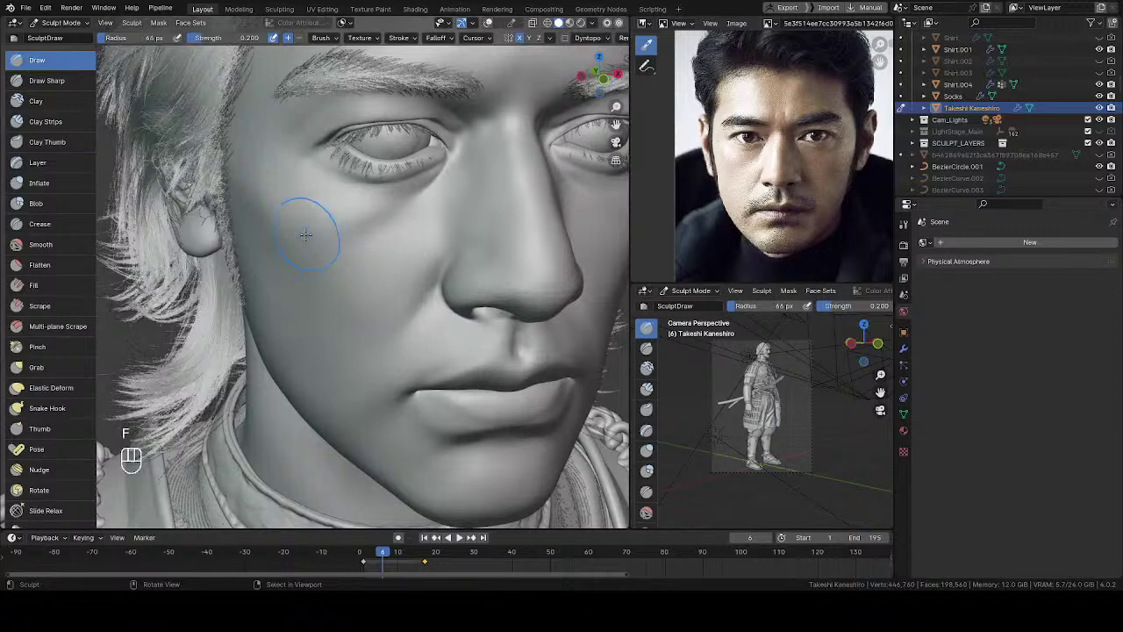
mouse_move(306, 233)
mouse_down()
mouse_move(343, 235)
mouse_move(301, 221)
mouse_up()
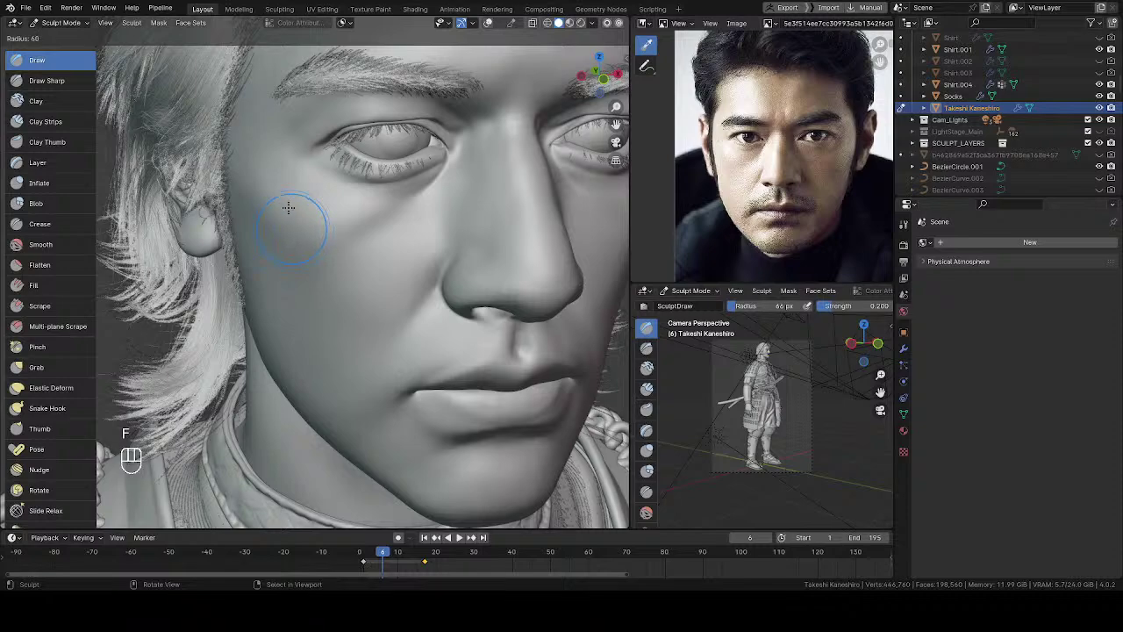
key(f)
drag(291, 212, 278, 183)
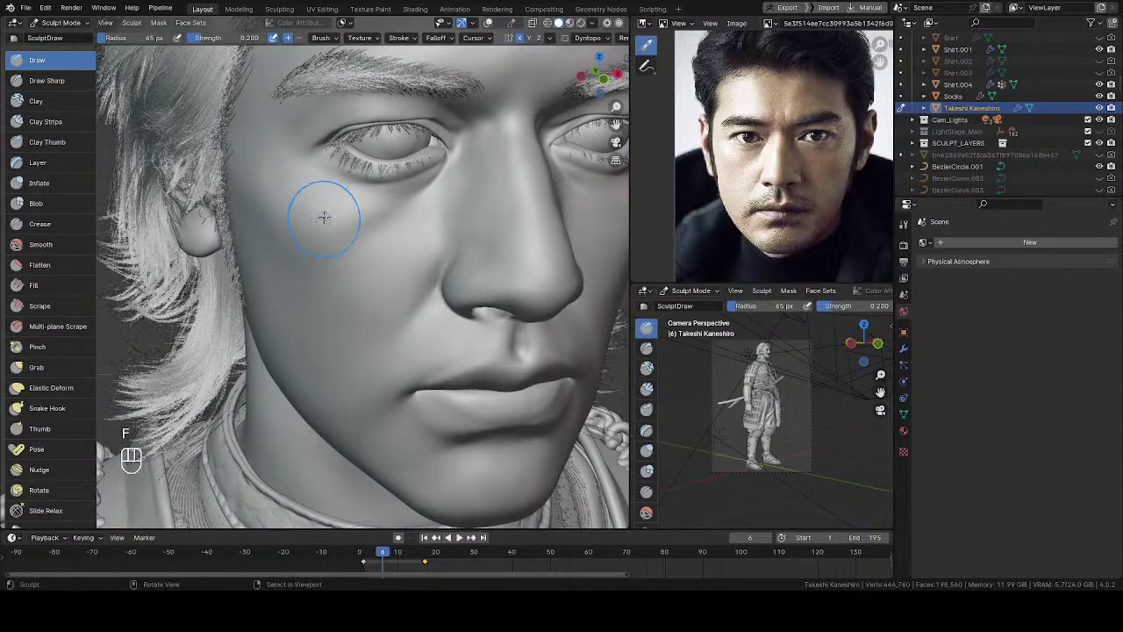
mouse_move(319, 213)
middle_down()
mouse_move(359, 227)
mouse_move(352, 219)
middle_up()
Set the Draw radius to 56 px and refine the area beside the outer eye corner below the brow tail.
key(f)
click(351, 218)
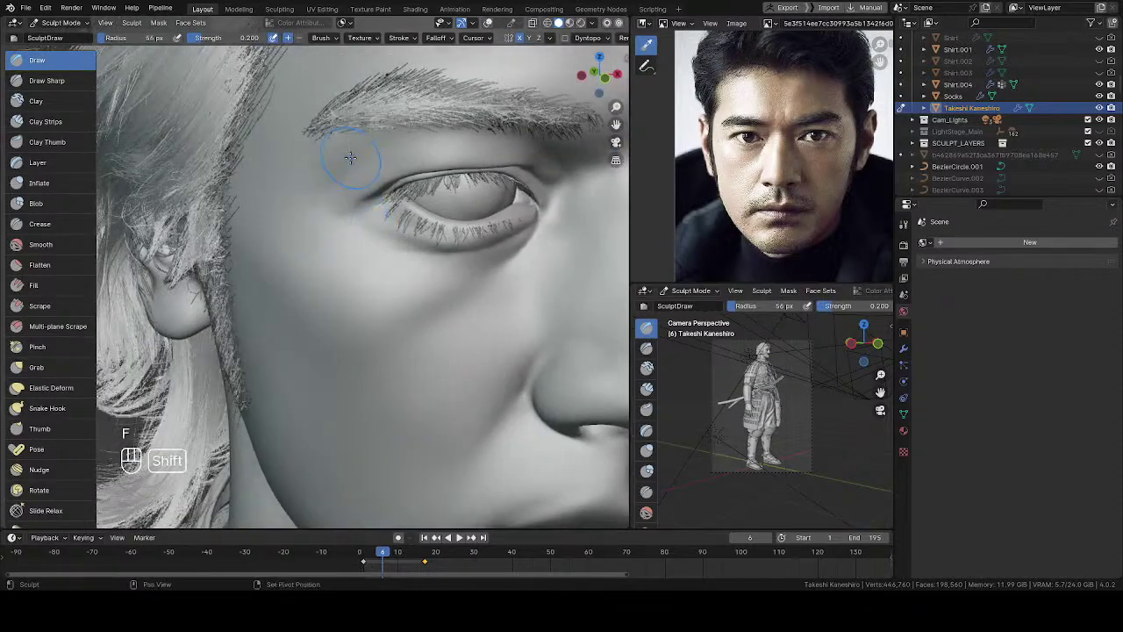
shift+drag(351, 159, 339, 187)
middle_drag(342, 190, 334, 178)
scroll(335, 183, down, 3)
middle_drag(367, 249, 318, 263)
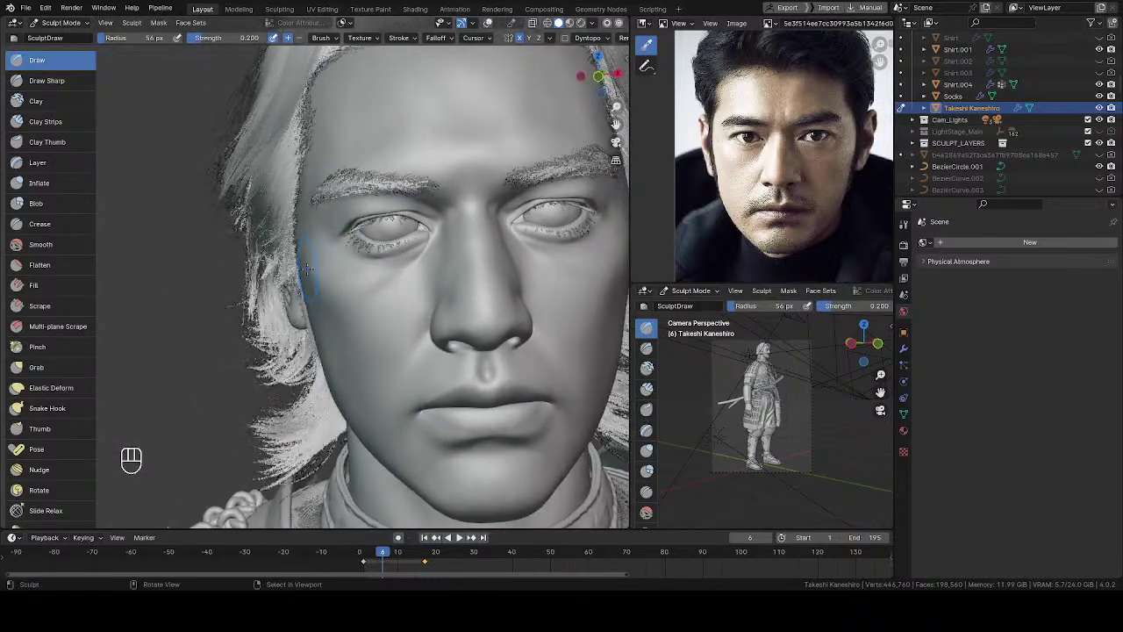
Compare the sculpted eye and brow area with a close view of the eyes in the reference photo.
mouse_move(423, 170)
middle_down()
mouse_move(428, 156)
mouse_move(230, 282)
mouse_move(337, 300)
mouse_move(354, 237)
middle_up()
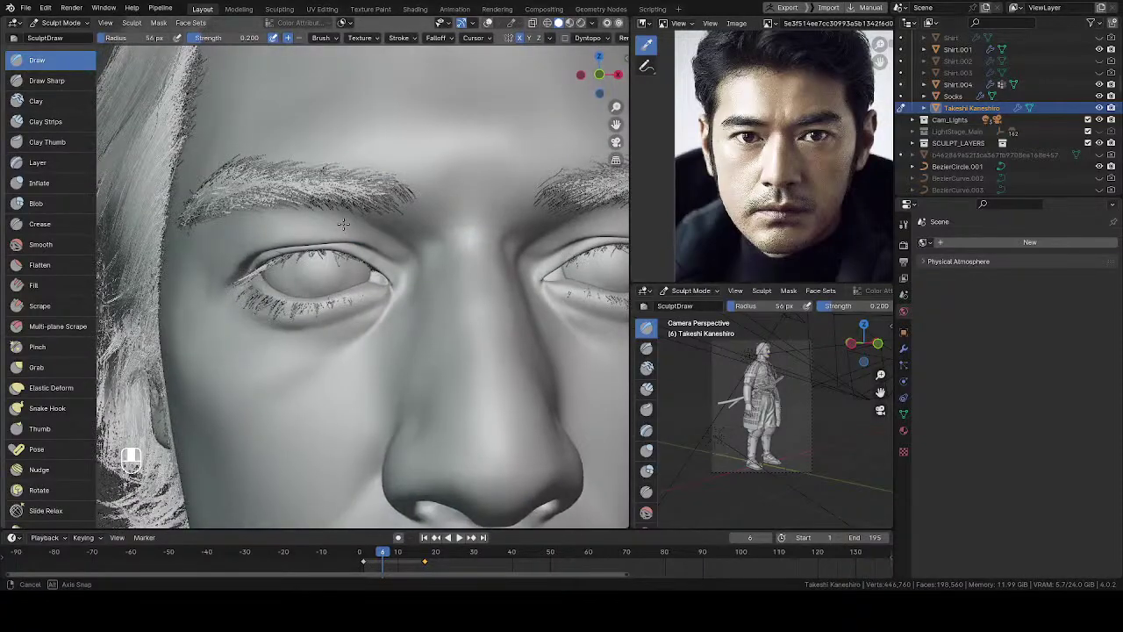
scroll(778, 160, up, 3)
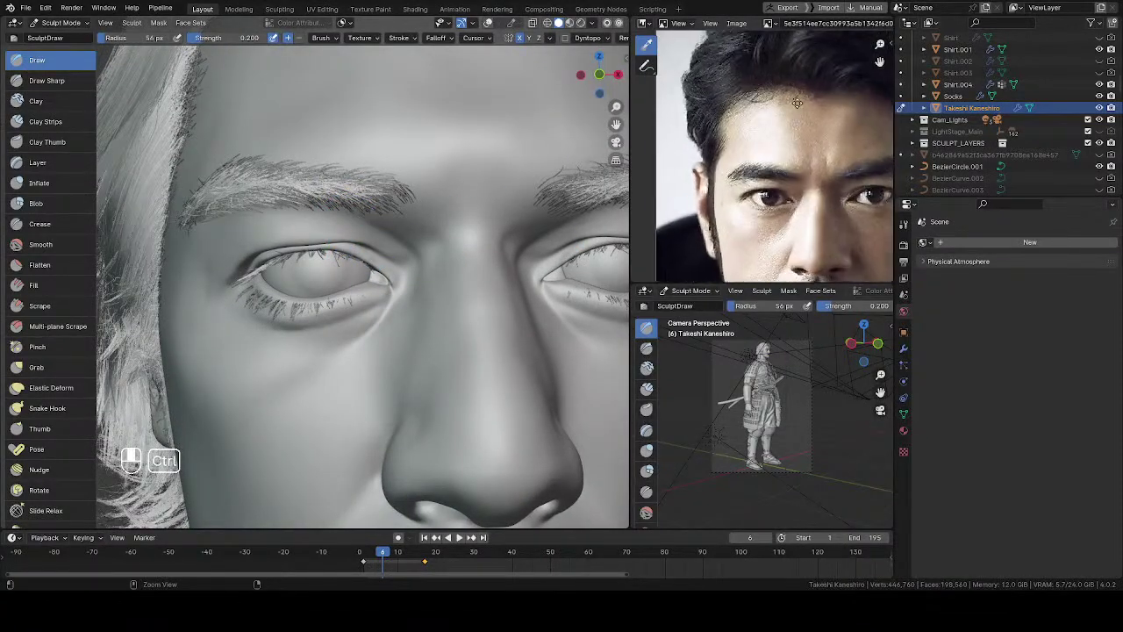
scroll(778, 160, down, 3)
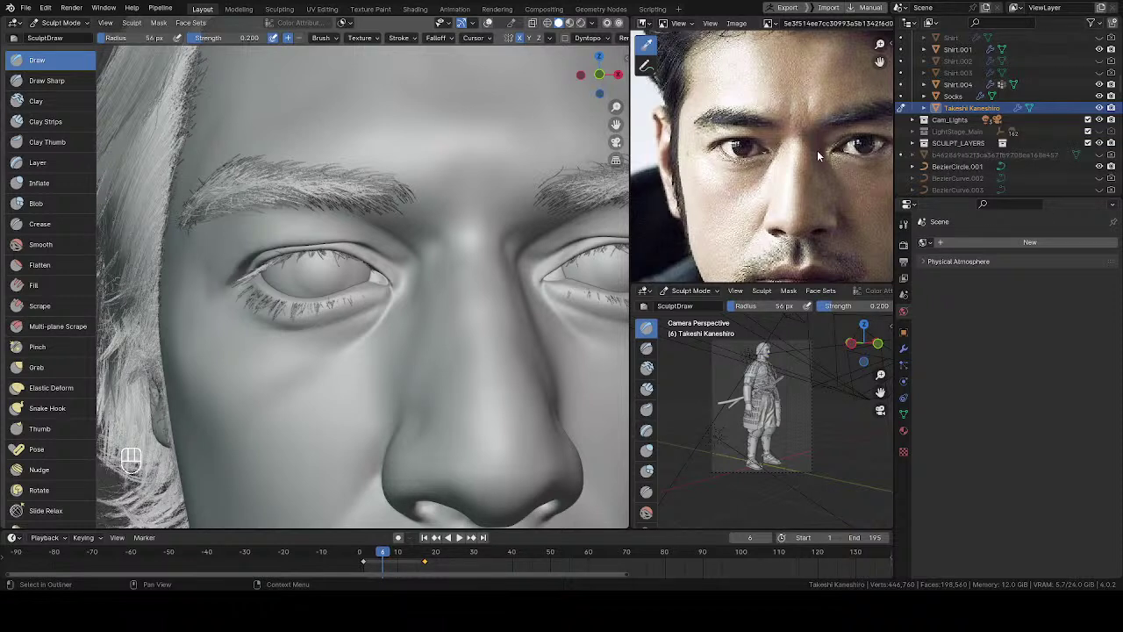
Load the frontal colour portrait as the reference and compare its eyes and nose with the sculpted face.
drag(811, 178, 811, 178)
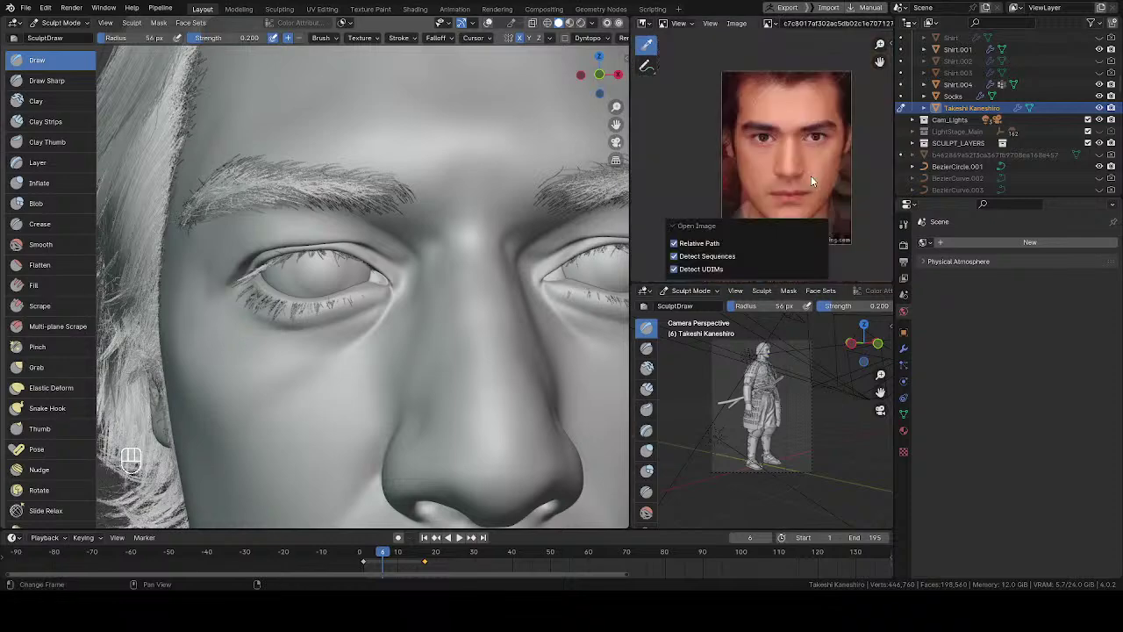
scroll(806, 176, up, 3)
middle_drag(803, 171, 780, 161)
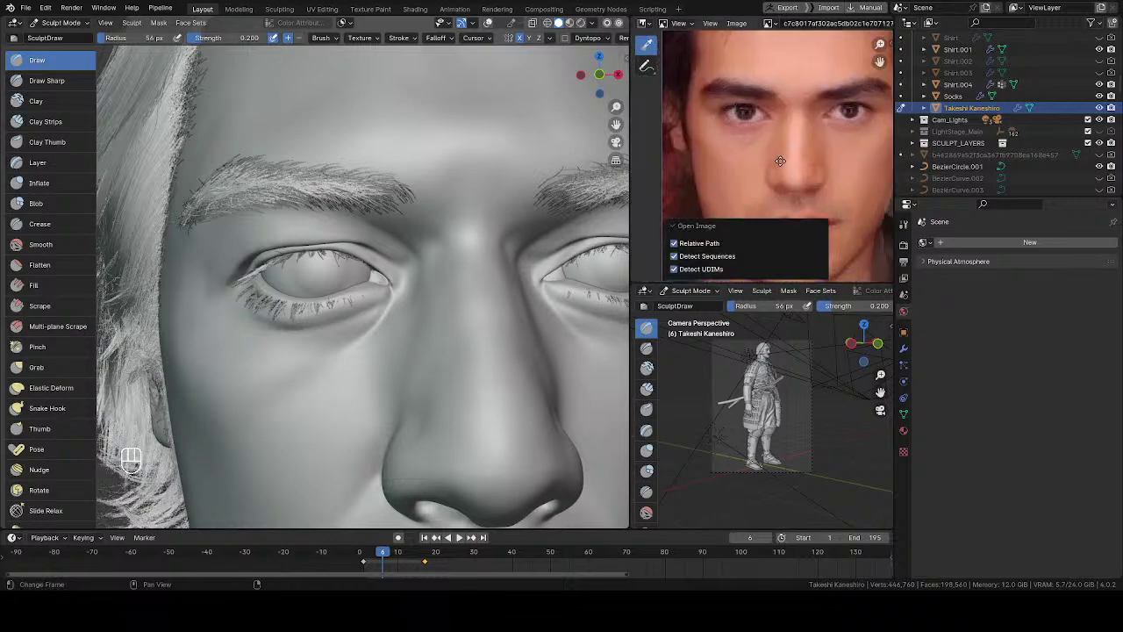
click(673, 226)
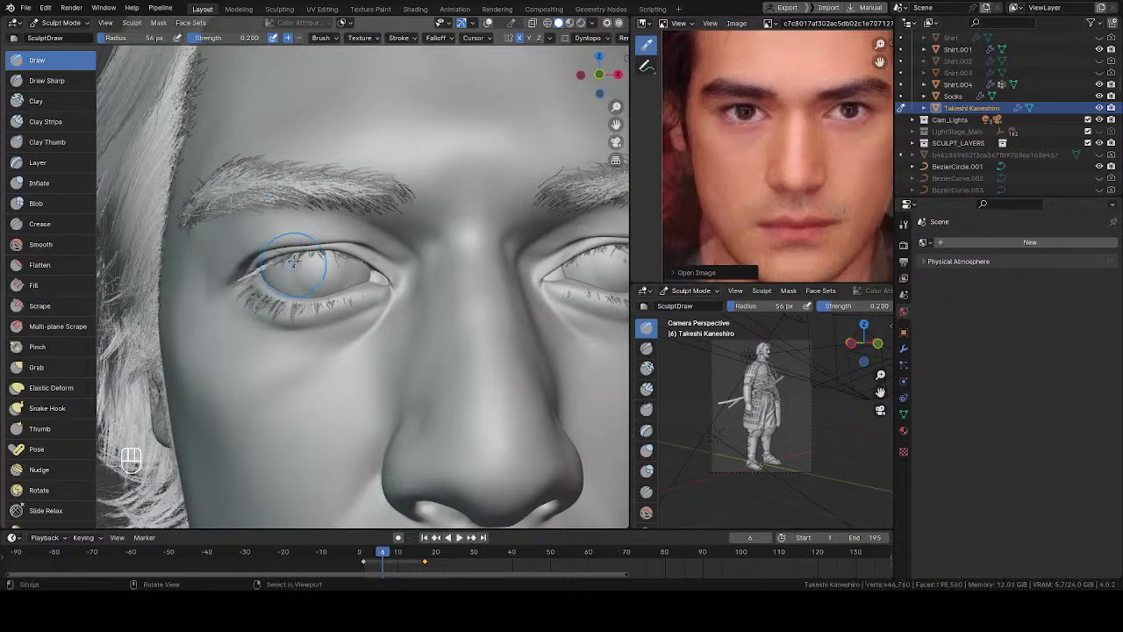
scroll(318, 258, down, 3)
scroll(357, 277, down, 1)
mouse_move(357, 279)
middle_down()
mouse_move(331, 280)
mouse_move(344, 285)
middle_up()
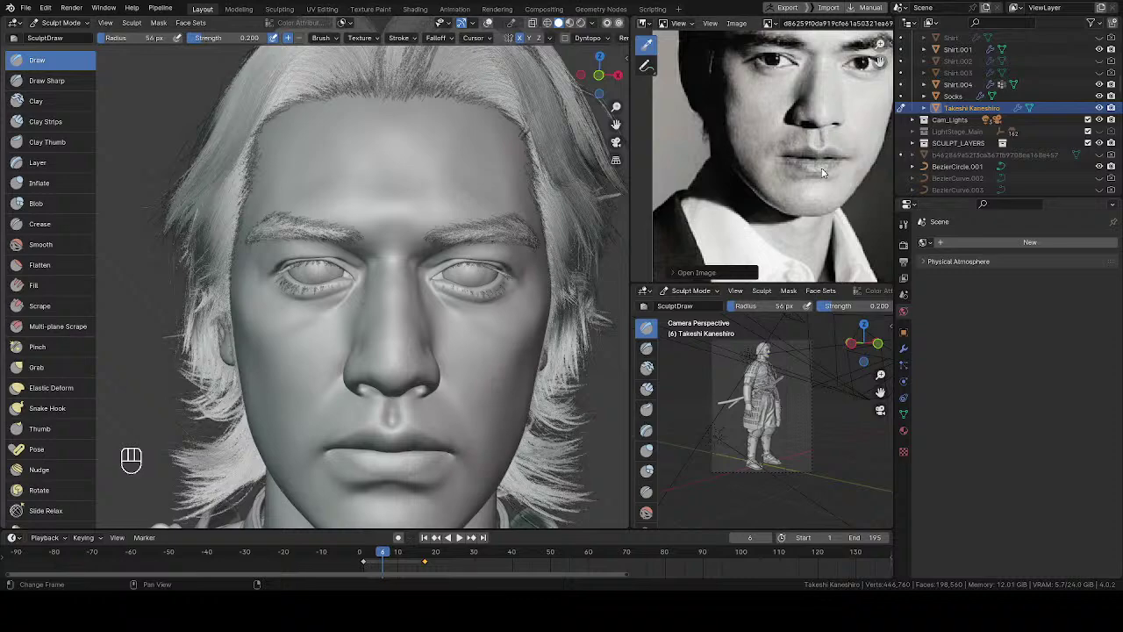
Frame the black-and-white reference portrait and compare its overall proportions with the sculpted head from the front.
middle_drag(823, 173, 783, 195)
mouse_move(421, 325)
ctrl+middle_down()
mouse_move(453, 306)
mouse_move(431, 354)
mouse_move(434, 341)
ctrl+middle_up()
middle_drag(434, 341, 417, 339)
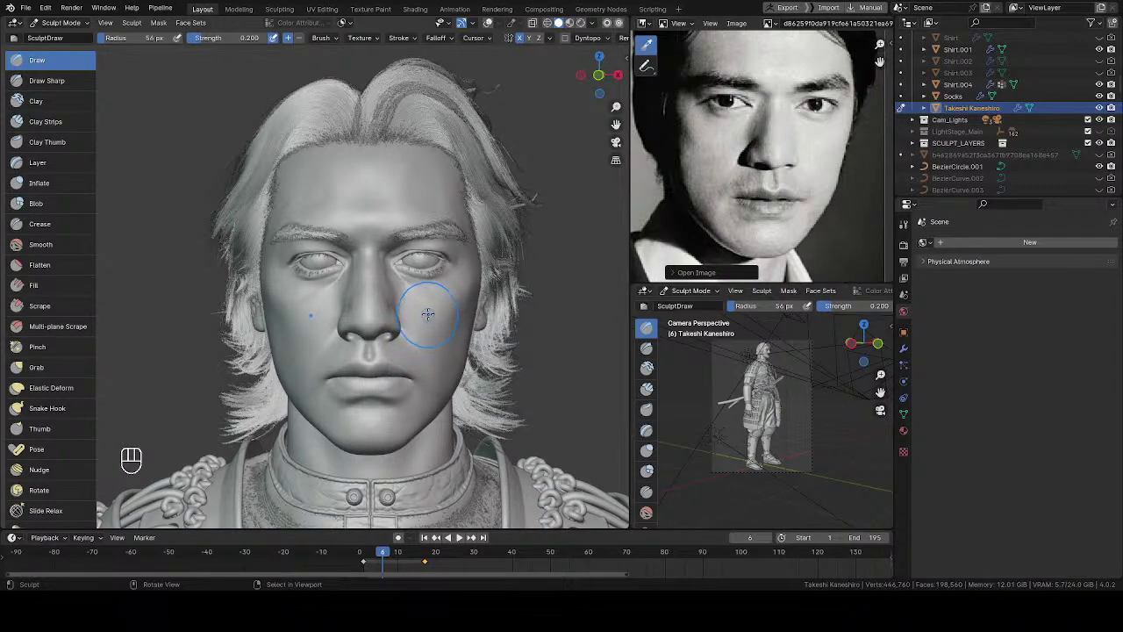
Switch to Grab with X symmetry off and start adjusting the character's right lower eyelid.
key(shift)
mouse_move(435, 296)
shift+middle_down()
mouse_move(388, 303)
mouse_move(428, 235)
shift+middle_up()
mouse_move(505, 292)
shift+middle_down()
mouse_move(394, 273)
mouse_move(531, 219)
shift+middle_up()
key(g)
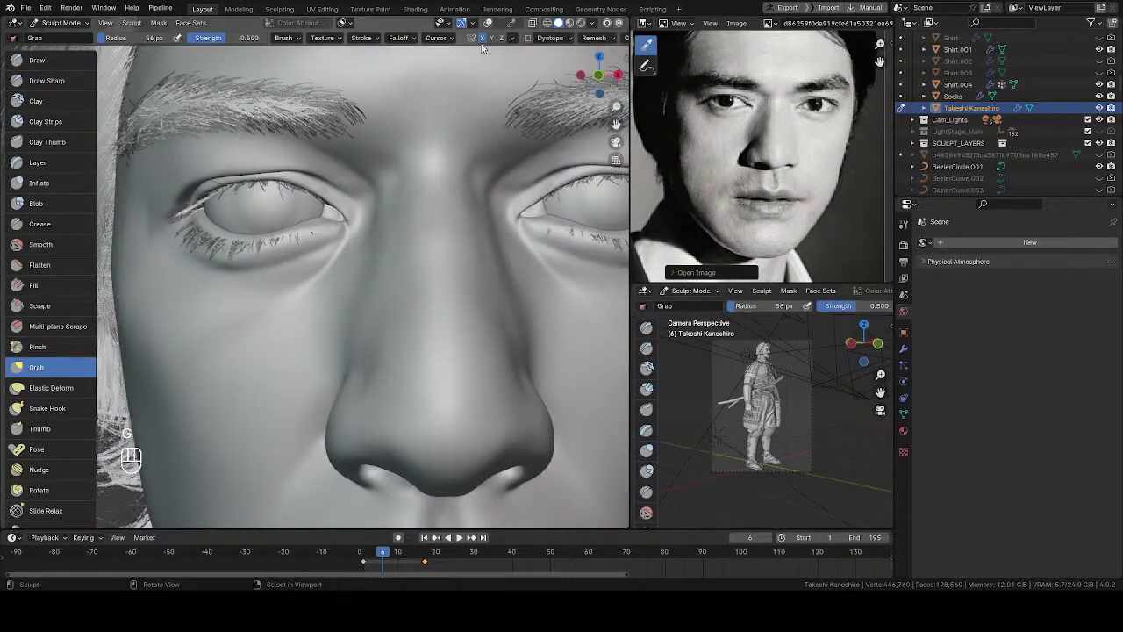
click(481, 39)
shift+middle_drag(262, 256, 339, 263)
key(f)
click(346, 203)
Reshape the lower eyelid near the inner corner of the character's right eye using Grab at 79 px.
ctrl+middle_drag(340, 263, 351, 235)
key(f)
click(356, 234)
drag(330, 238, 374, 229)
key(f)
click(371, 222)
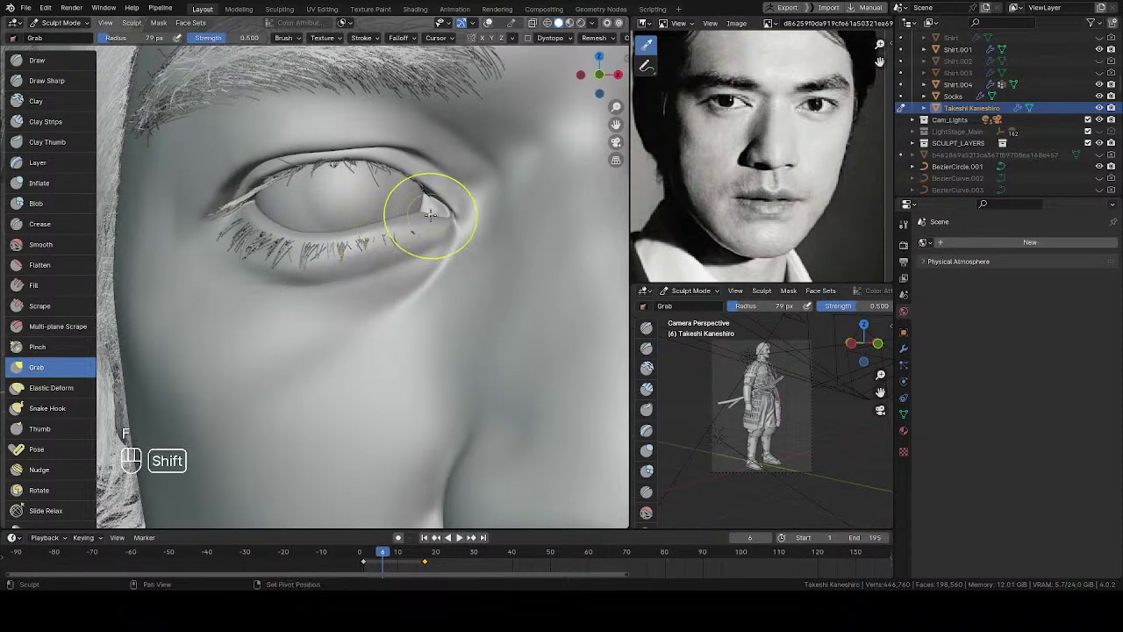
mouse_move(414, 232)
shift+middle_down()
mouse_move(351, 225)
mouse_move(413, 260)
shift+middle_up()
Adjust the lower lid of the character's left eye using Grab at 84 px.
shift+middle_drag(416, 261, 167, 251)
key(f)
click(403, 241)
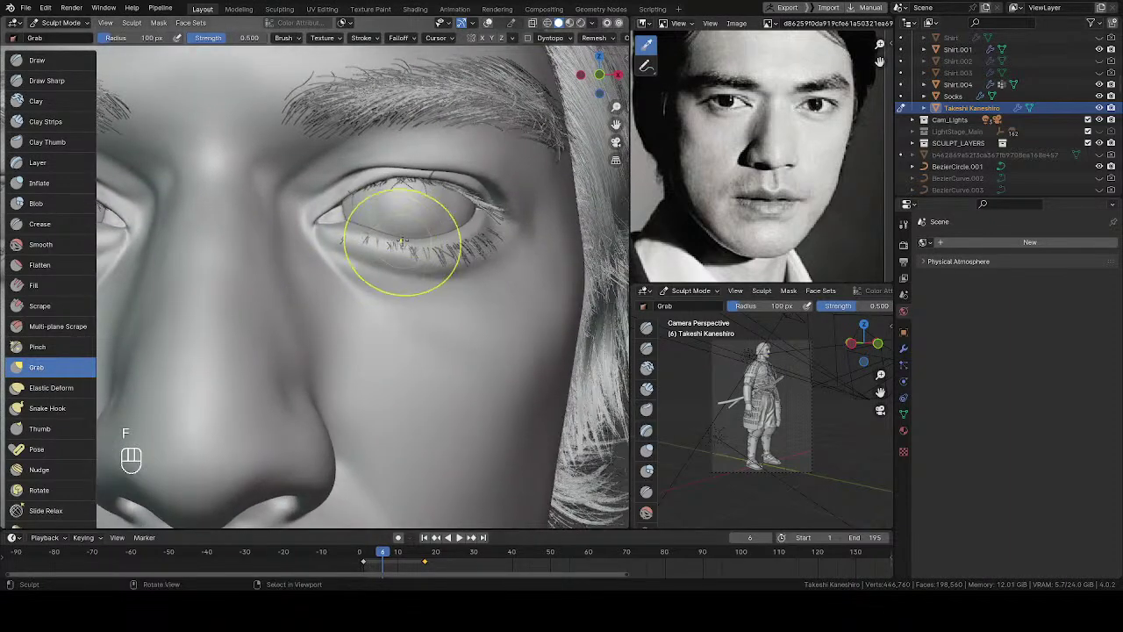
key(f)
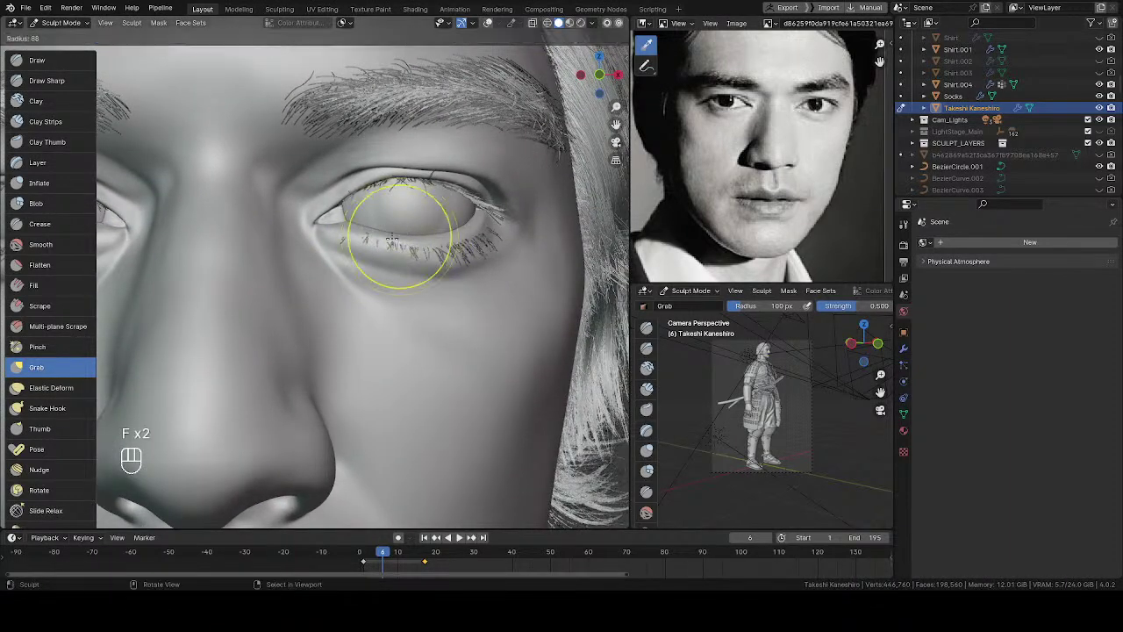
click(384, 231)
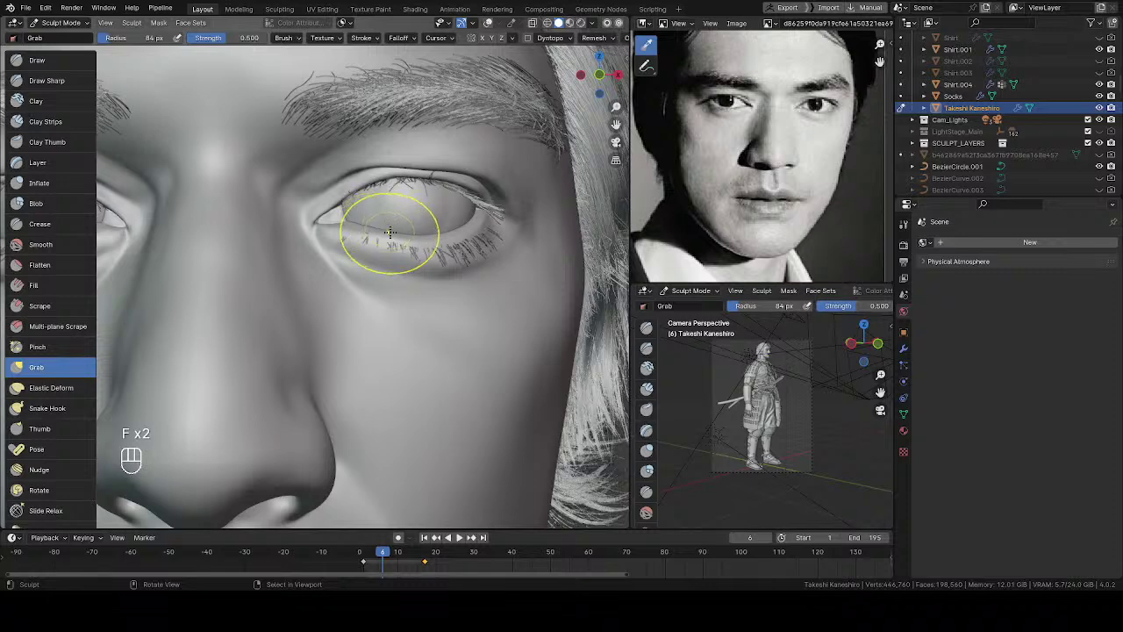
middle_drag(439, 205, 474, 220)
Nudge the outer lower lid of the character's left eye with Grab at 81 px, undoing the last stroke.
key(f)
click(470, 226)
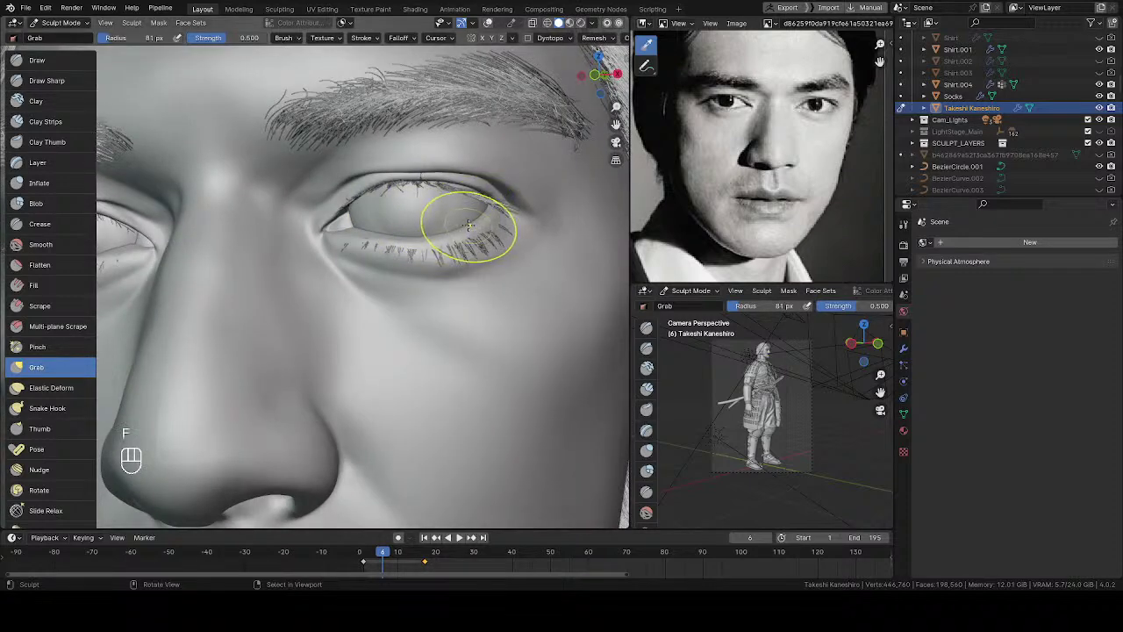
drag(469, 229, 469, 225)
shift+middle_drag(470, 229, 434, 249)
ctrl+middle_drag(433, 249, 453, 205)
key(ctrl+z)
Try to move the outer corner of the character's left lower lid with Grab at 84 px.
middle_drag(497, 238, 469, 239)
key(f)
click(498, 237)
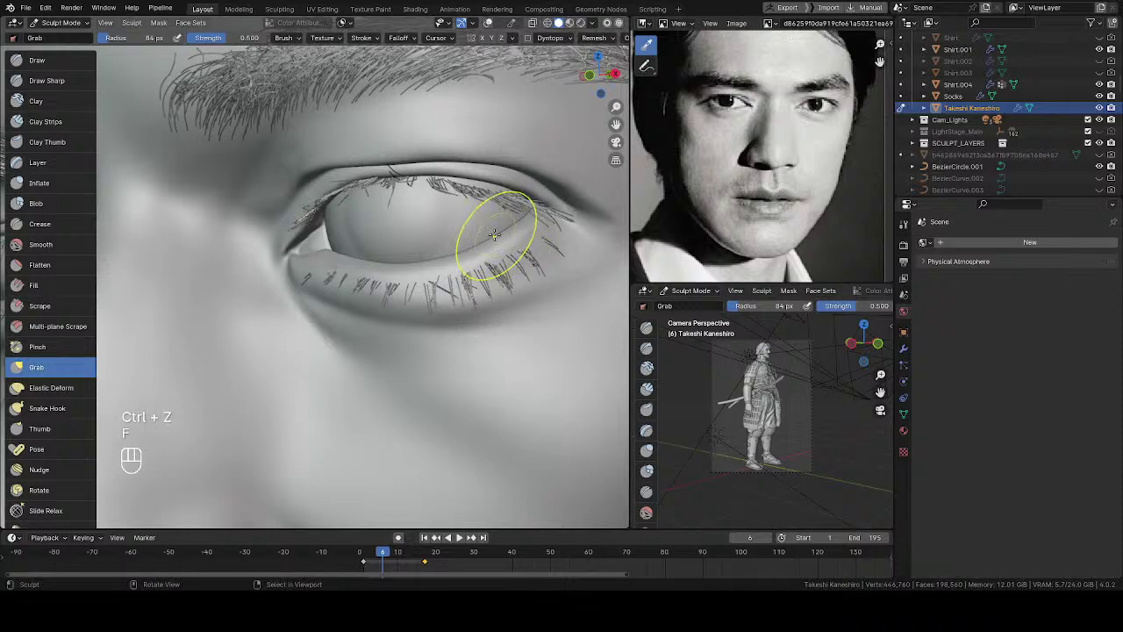
drag(496, 239, 504, 234)
key(ctrl+z)
Set the Grab radius to 77 px and turn X symmetry back on.
mouse_move(467, 237)
middle_down()
mouse_move(484, 238)
mouse_move(465, 286)
mouse_move(464, 213)
mouse_move(434, 275)
middle_up()
key(f)
click(506, 231)
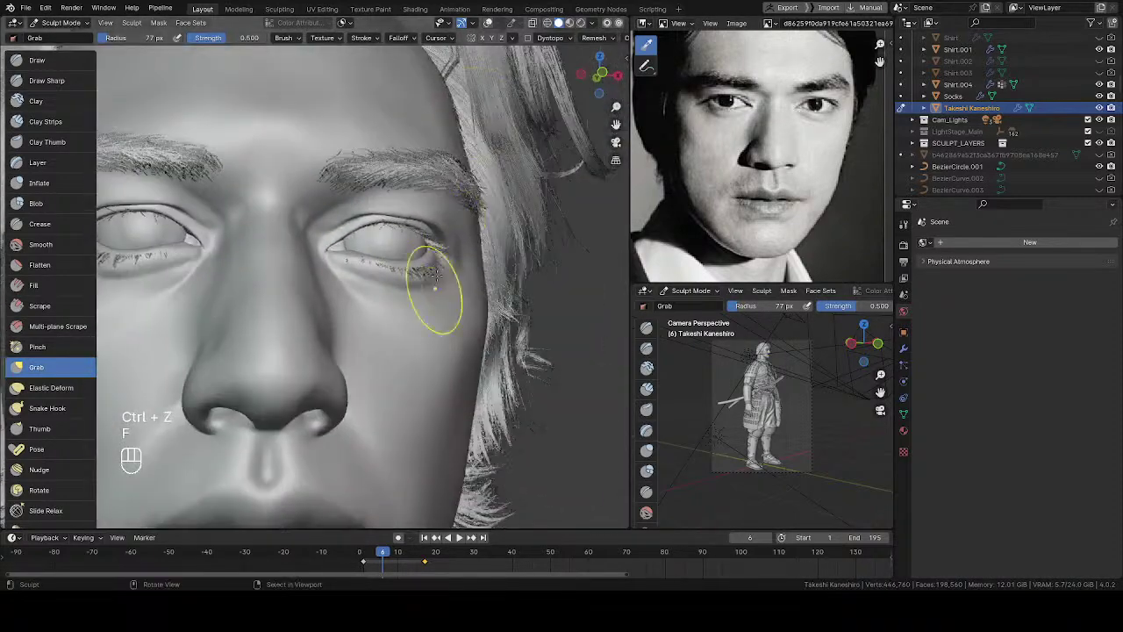
click(482, 38)
Switch to Object Mode and display the character in Rendered shading from the front.
ctrl+middle_drag(371, 218, 358, 288)
middle_drag(358, 288, 308, 279)
key(Tab)
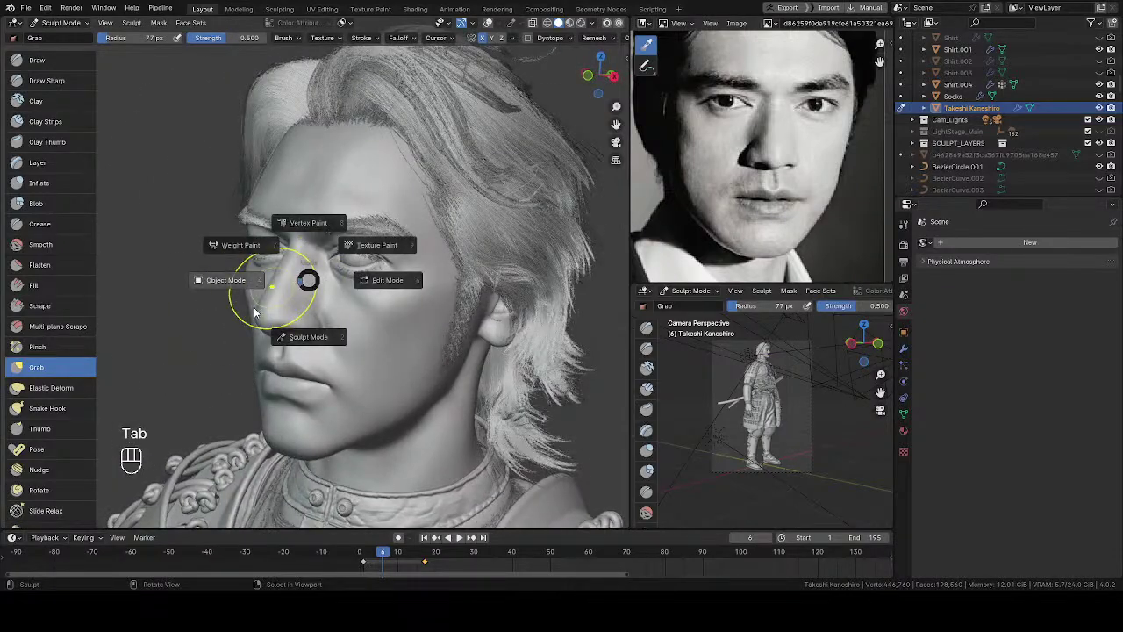
ctrl+middle_drag(320, 294, 328, 340)
mouse_move(328, 340)
middle_down()
mouse_move(406, 310)
mouse_move(412, 324)
mouse_move(385, 291)
mouse_move(374, 350)
mouse_move(346, 235)
middle_up()
key(z)
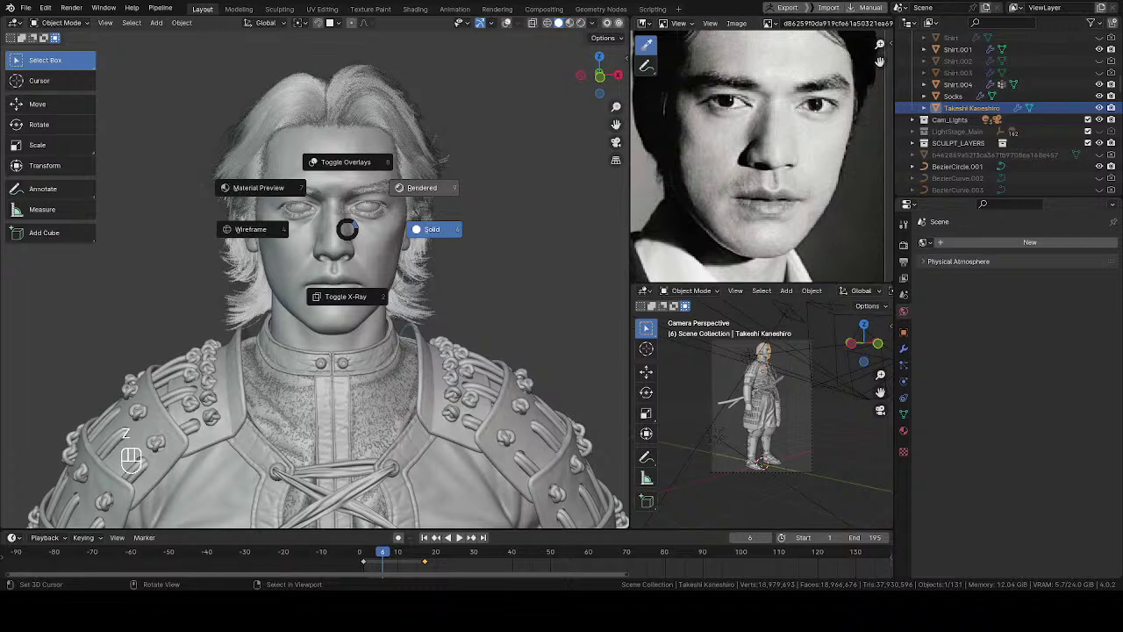
click(421, 187)
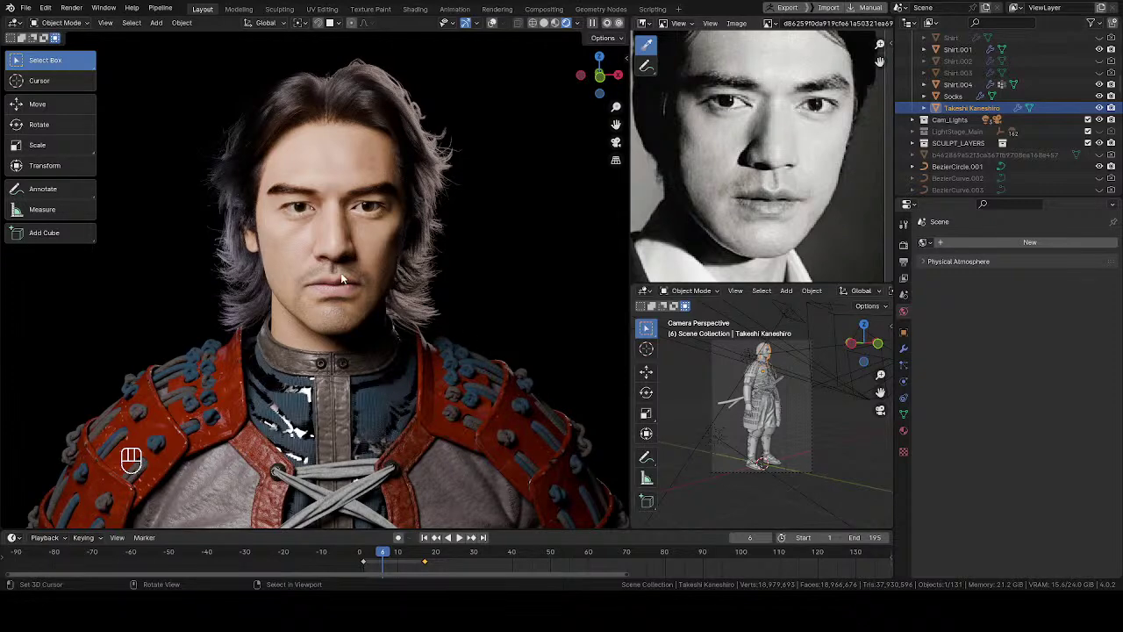
Load the three-quarter colour portrait as the reference, framed on the face, beside a matching three-quarter render.
middle_drag(334, 261, 298, 270)
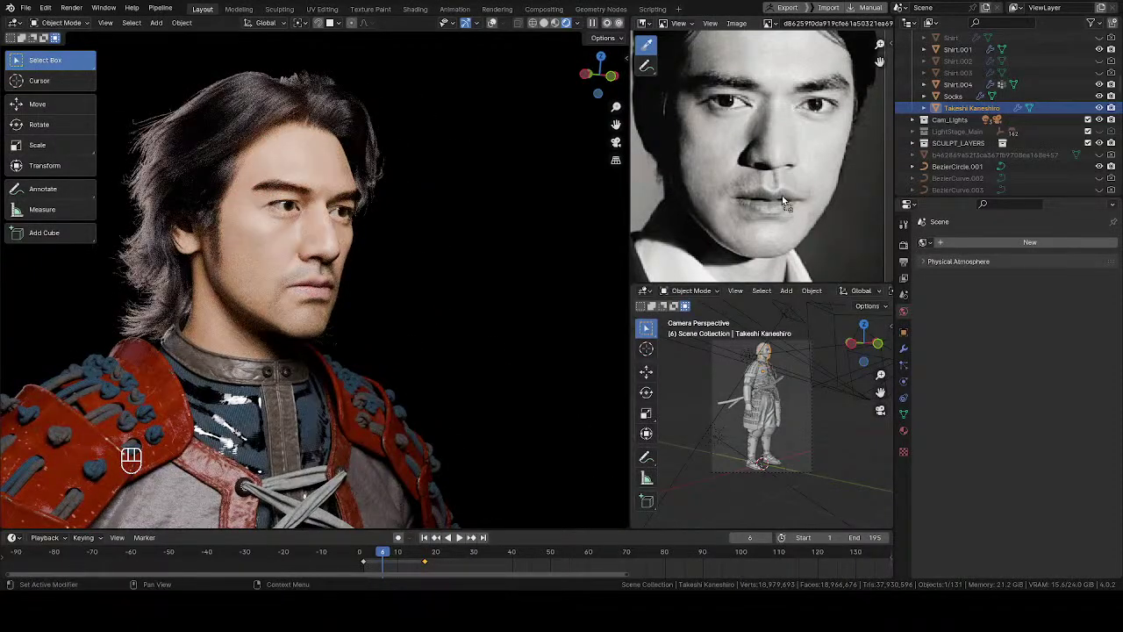
drag(781, 195, 819, 216)
scroll(835, 241, down, 3)
middle_drag(790, 230, 737, 134)
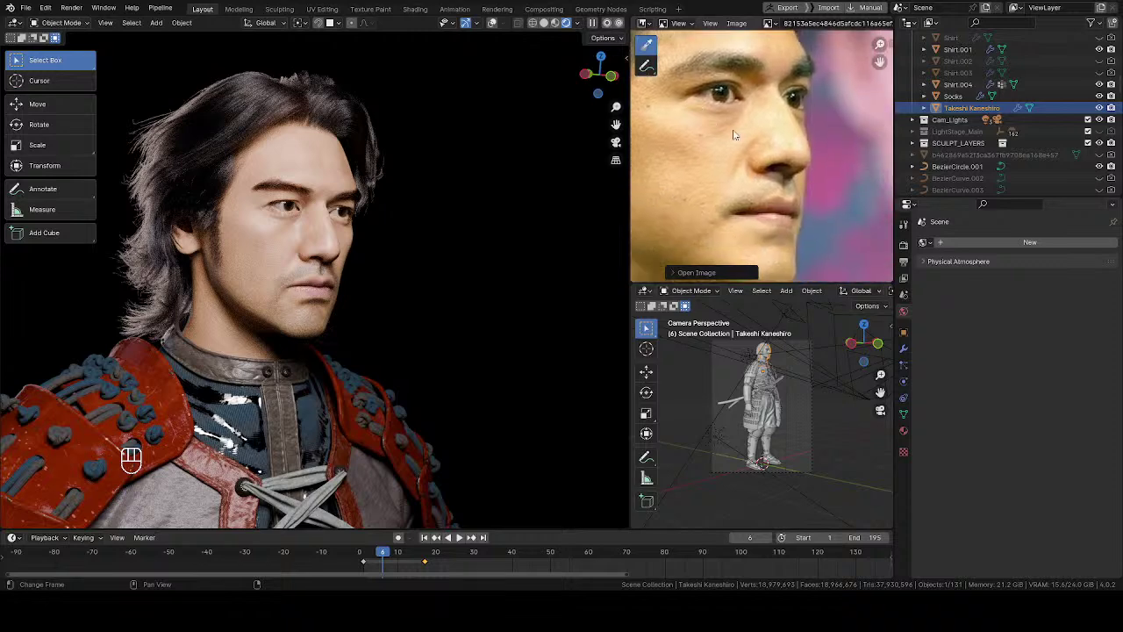
scroll(737, 134, down, 1)
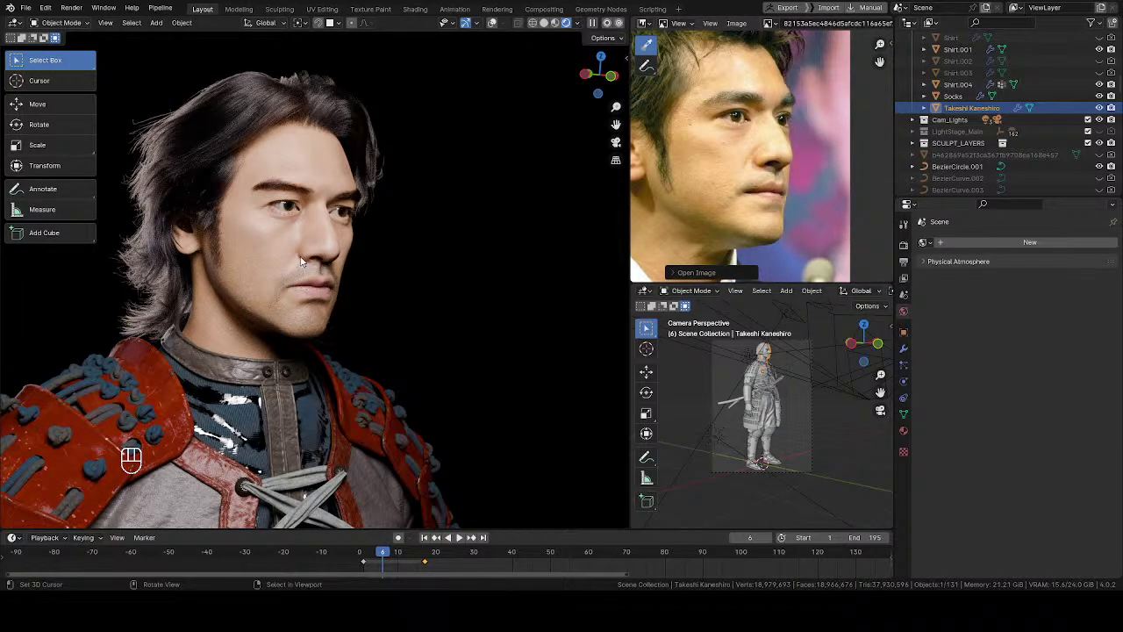
Examine the rendered face from the front and several three-quarter angles against the reference portrait.
middle_drag(300, 262, 343, 263)
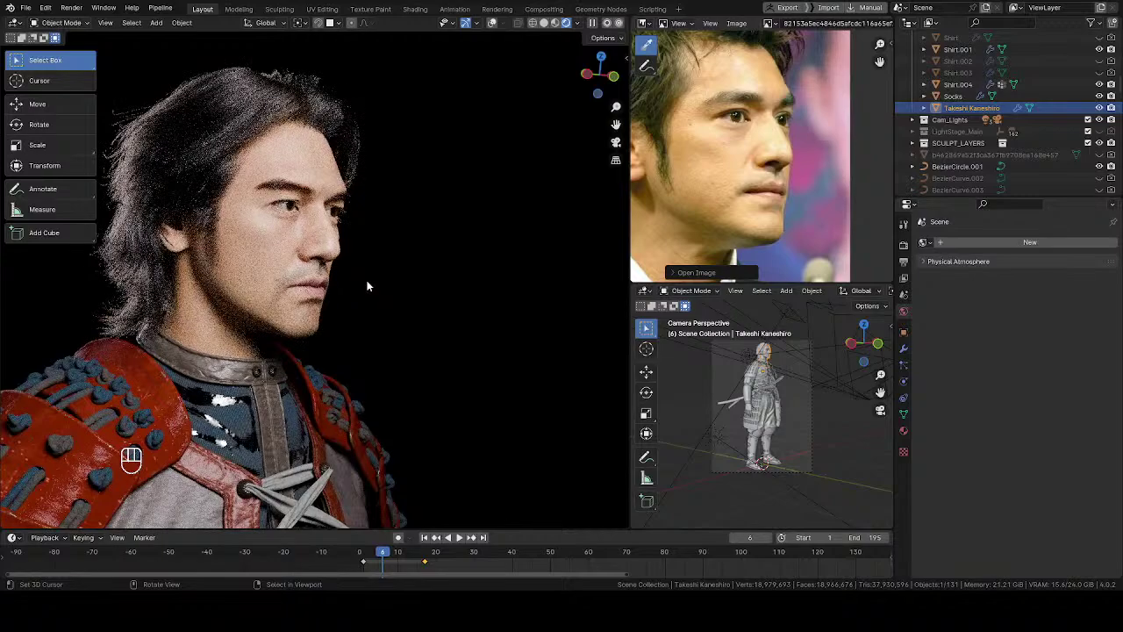
middle_drag(370, 207, 221, 267)
middle_drag(368, 263, 451, 258)
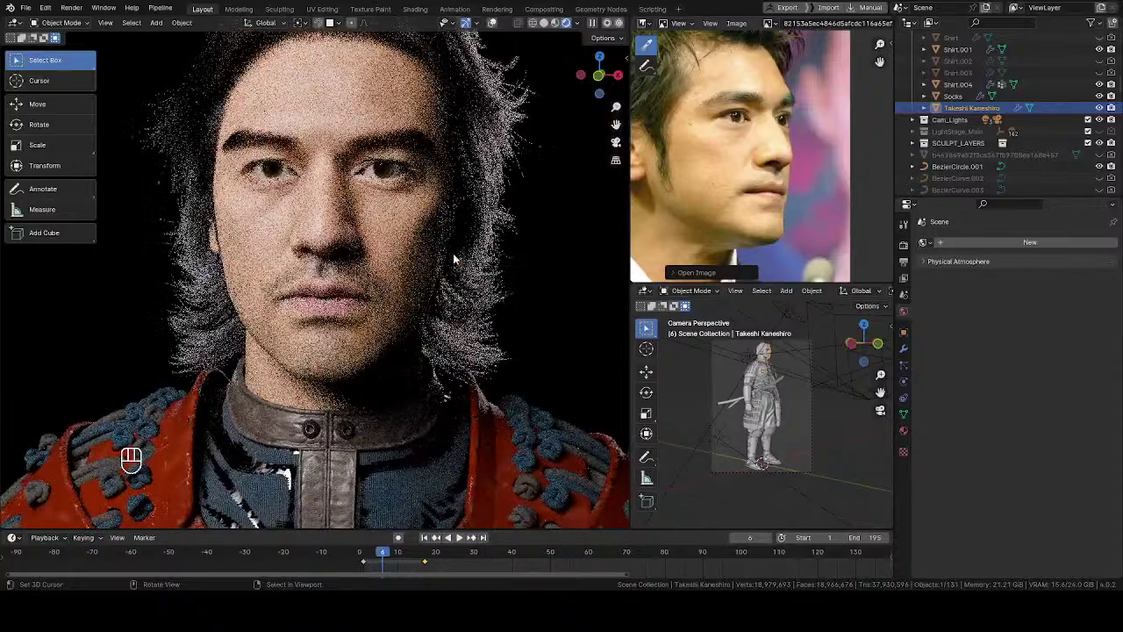
scroll(342, 260, down, 2)
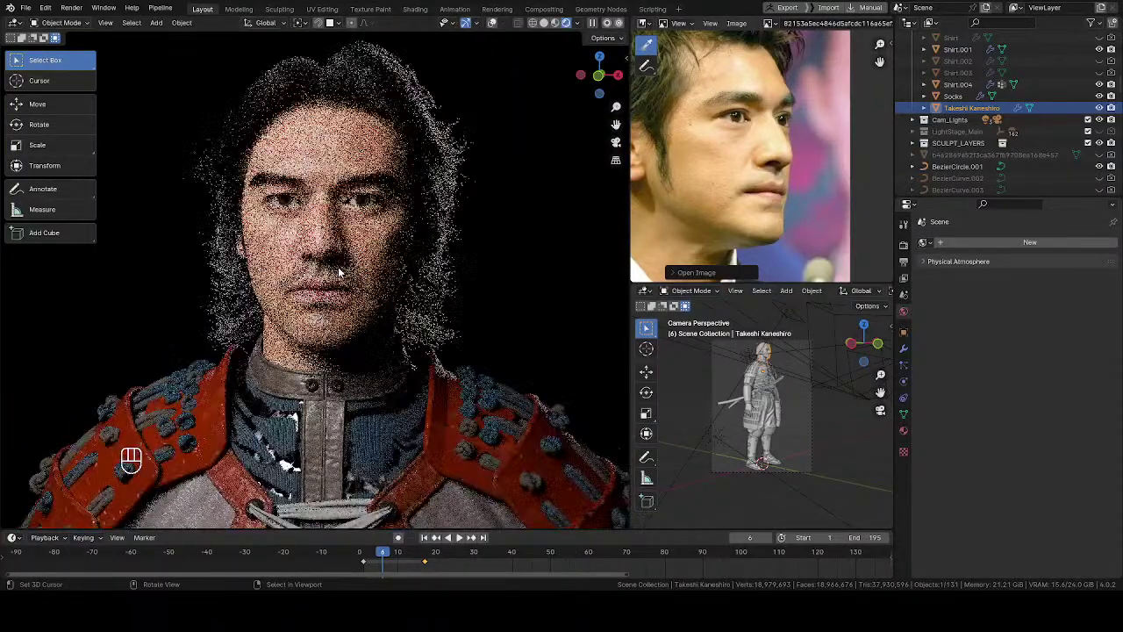
middle_drag(337, 267, 469, 263)
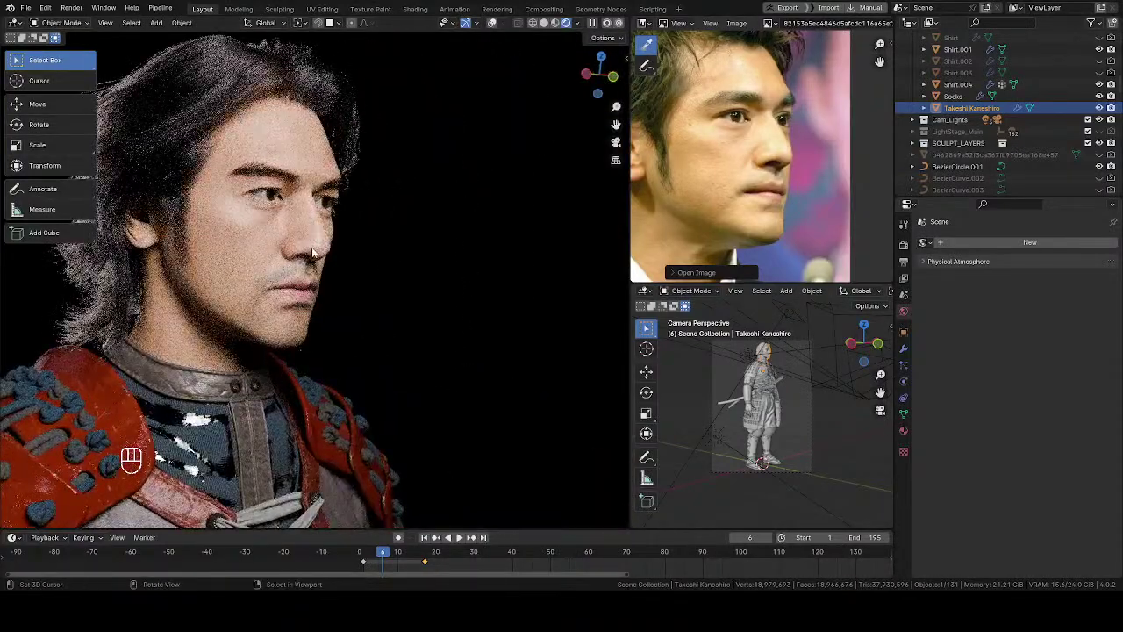
middle_drag(312, 252, 292, 252)
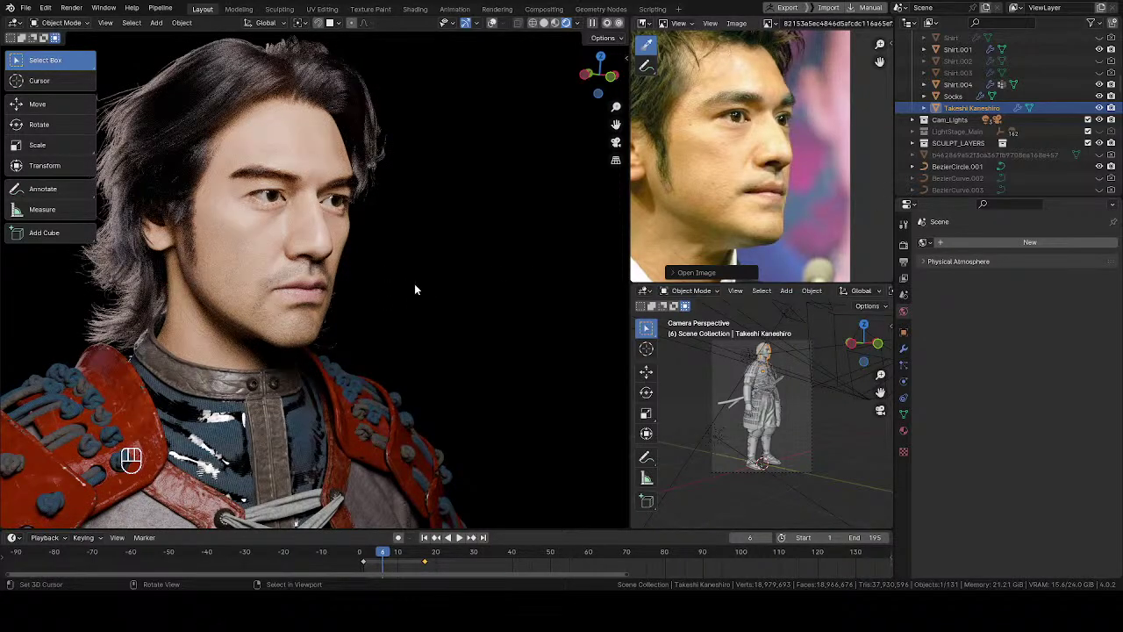
mouse_move(415, 290)
middle_down()
mouse_move(501, 258)
mouse_move(411, 283)
mouse_move(412, 304)
middle_up()
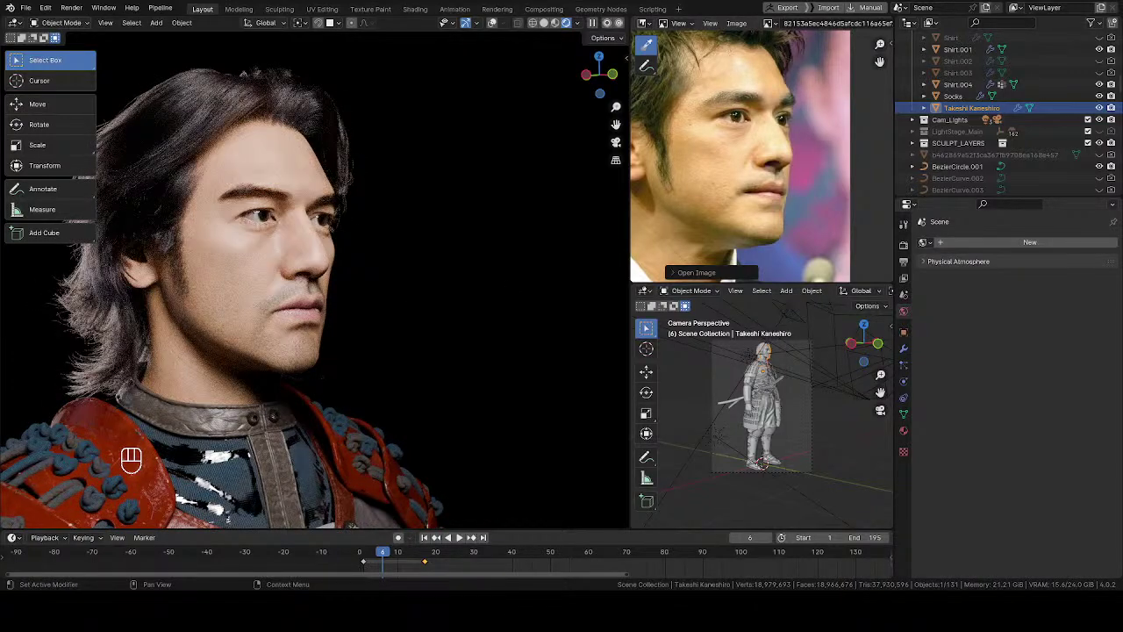
middle_drag(361, 268, 433, 260)
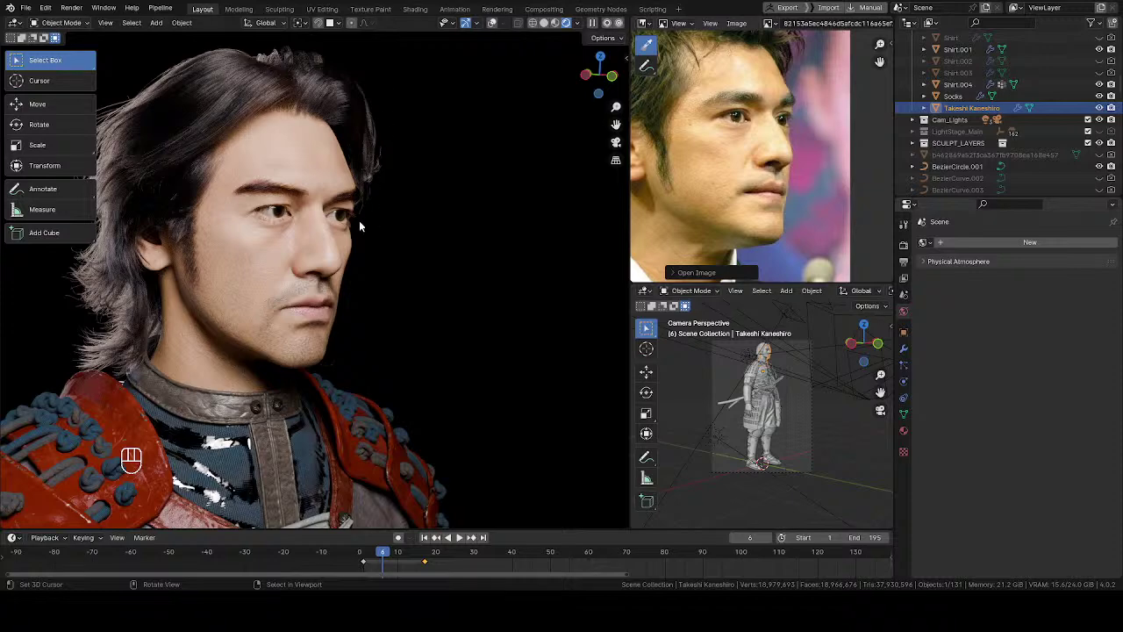
Return to Solid shading and Sculpt Mode with a close side view of the eye and brow.
key(z)
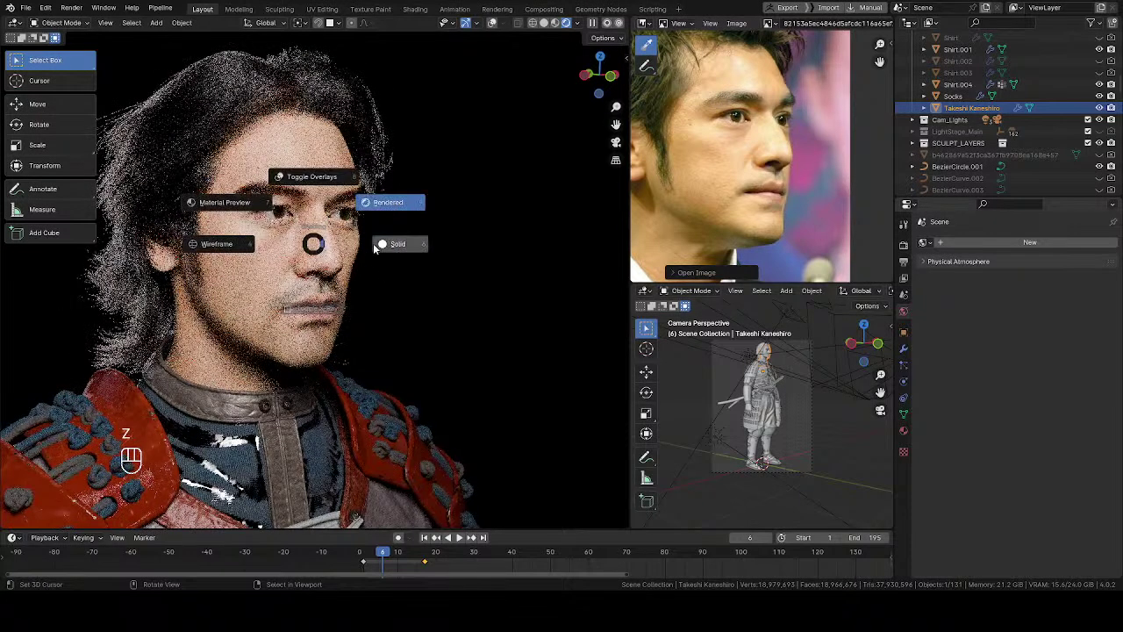
click(326, 248)
shift+middle_drag(326, 248, 376, 259)
ctrl+middle_drag(376, 260, 375, 180)
key(Tab)
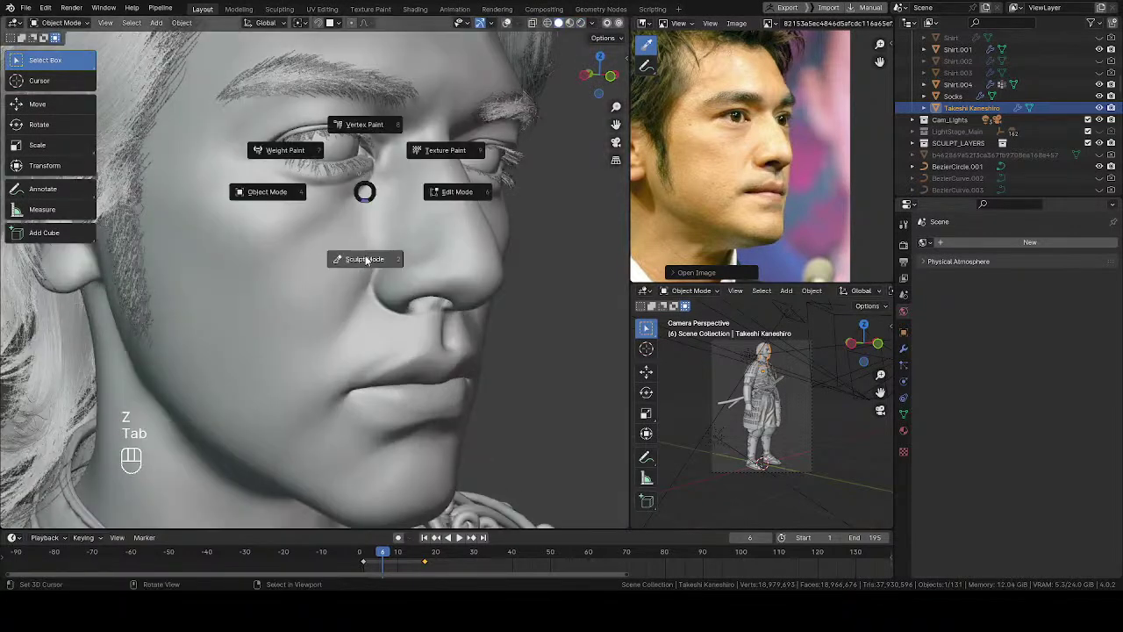
click(374, 240)
mouse_move(359, 222)
shift+middle_down()
mouse_move(386, 303)
mouse_move(369, 254)
mouse_move(446, 275)
shift+middle_up()
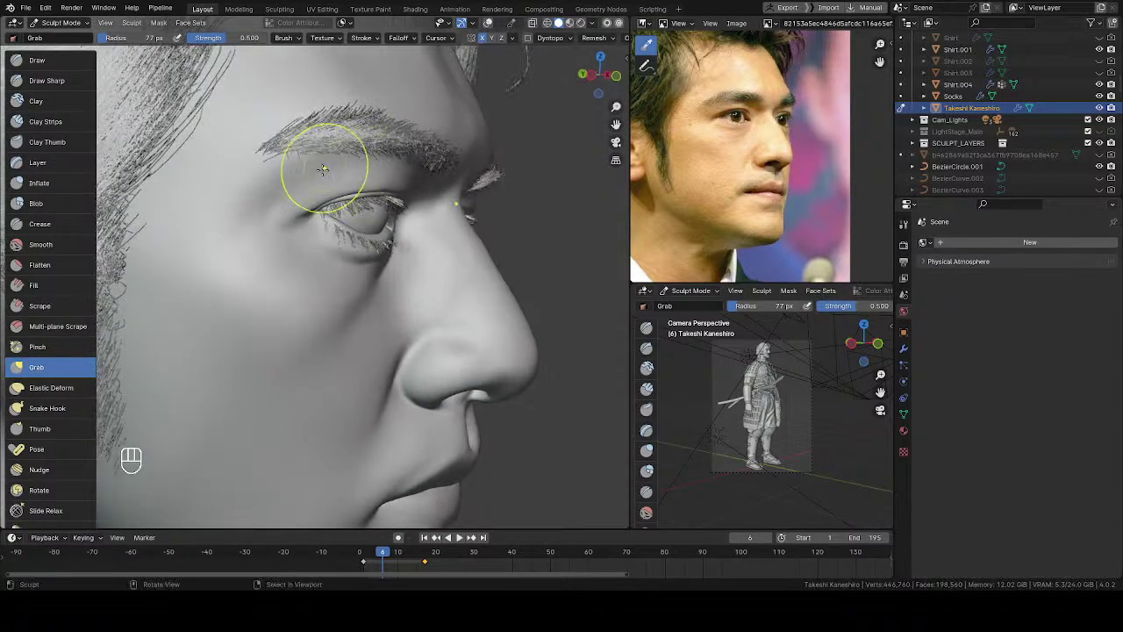
Set the Grab radius to 88 px and adjust the outer eye area between the brow tail and lower lid.
key(f)
middle_drag(325, 170, 290, 201)
click(309, 174)
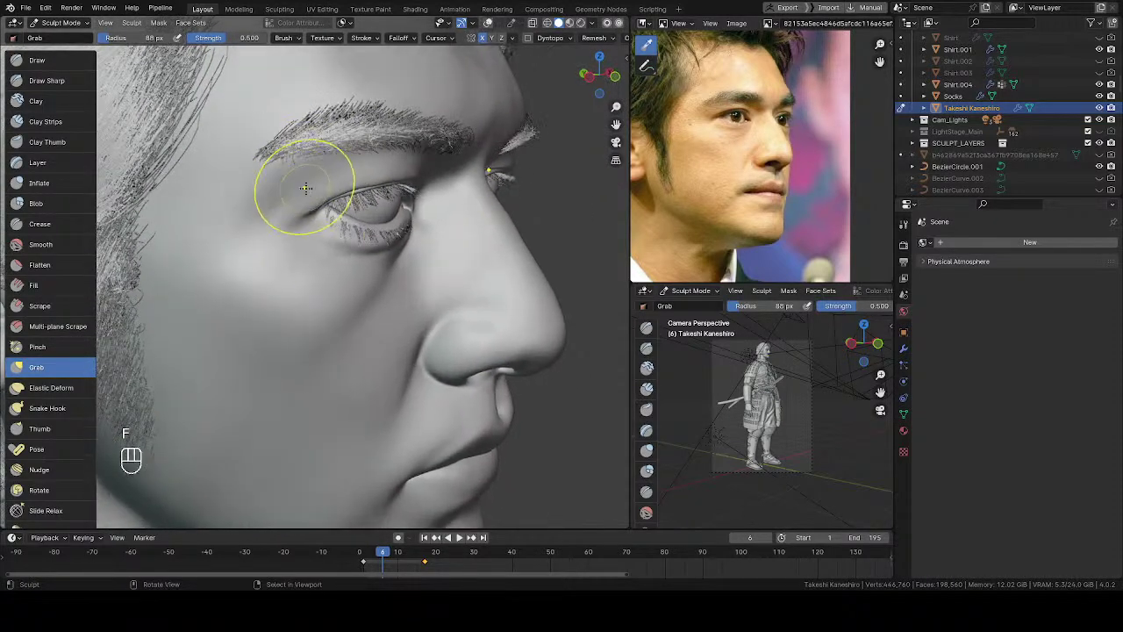
mouse_move(338, 271)
middle_down()
mouse_move(333, 258)
mouse_move(347, 309)
mouse_move(139, 188)
mouse_move(340, 248)
middle_up()
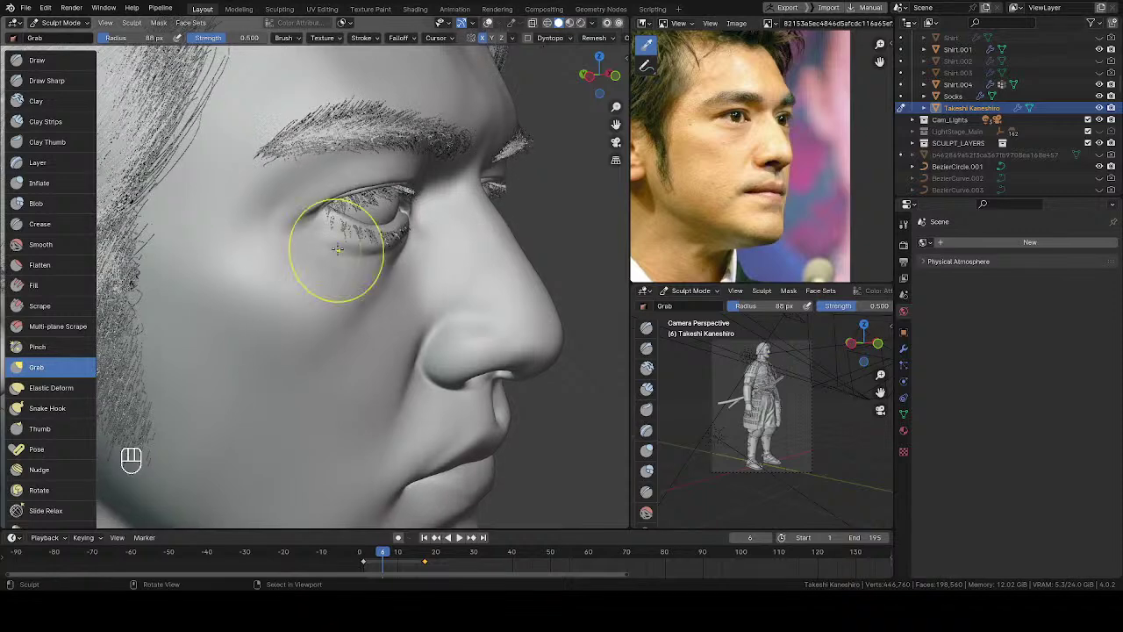
Resize the Grab brush and refine the upper eyelid of the character's right eye.
key(f)
click(347, 190)
mouse_move(348, 191)
shift+middle_down()
mouse_move(350, 242)
mouse_move(340, 225)
mouse_move(363, 199)
shift+middle_up()
key(f)
click(371, 210)
Switch to Draw at 35 px and try a stroke between the brow and the upper eyelid, then undo it.
key(v)
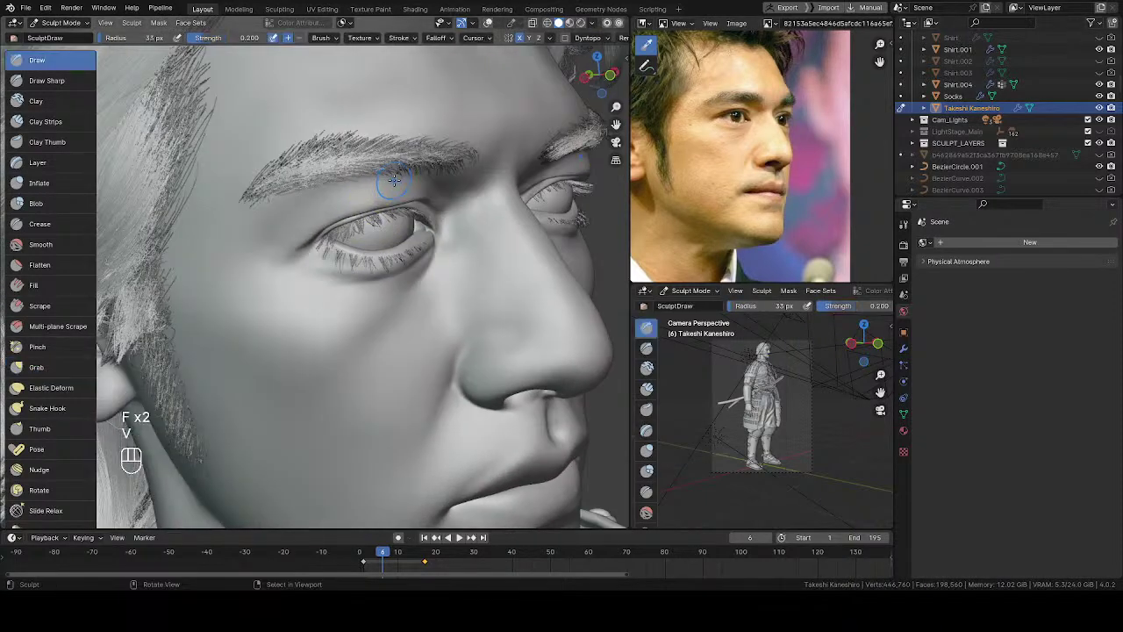
key(f)
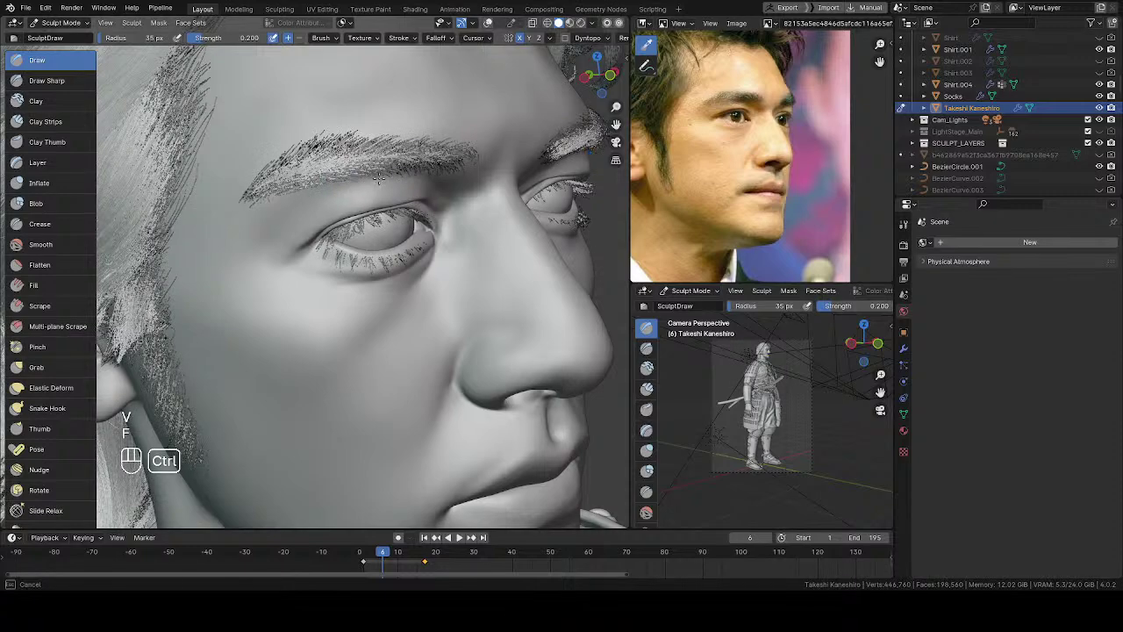
click(378, 179)
middle_drag(375, 182, 424, 173)
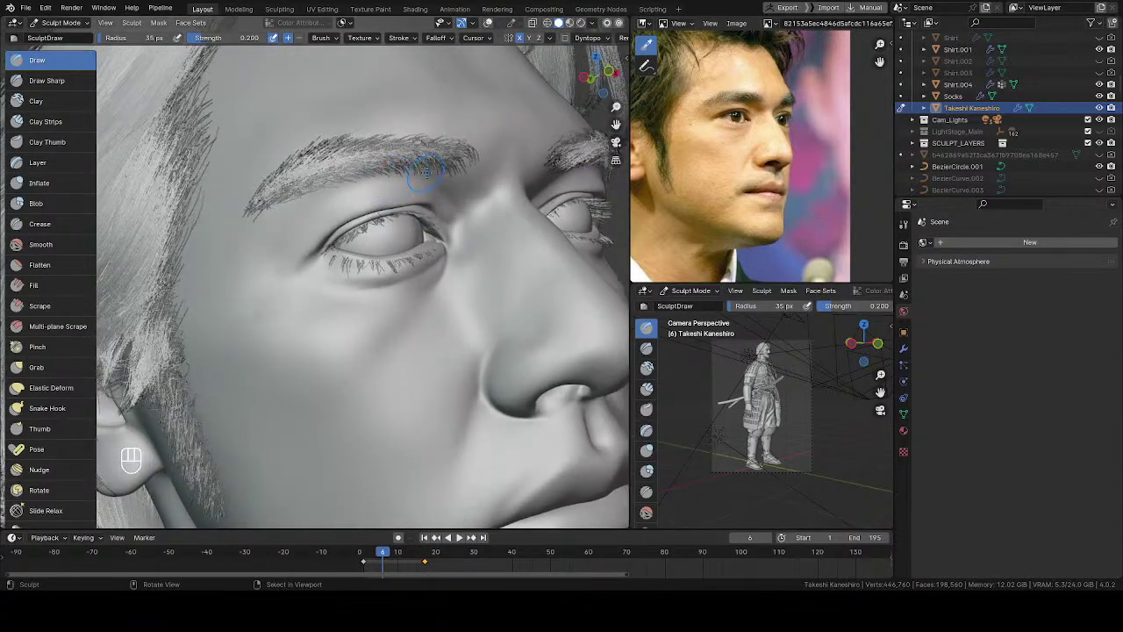
key(ctrl+z)
Set the Draw radius to 38 px and sculpt the area just below the inner half of the brow.
ctrl+middle_drag(357, 184, 392, 181)
mouse_move(392, 182)
shift+middle_down()
mouse_move(386, 193)
mouse_move(424, 192)
mouse_move(411, 196)
shift+middle_up()
key(f)
click(430, 190)
ctrl+drag(404, 195, 413, 186)
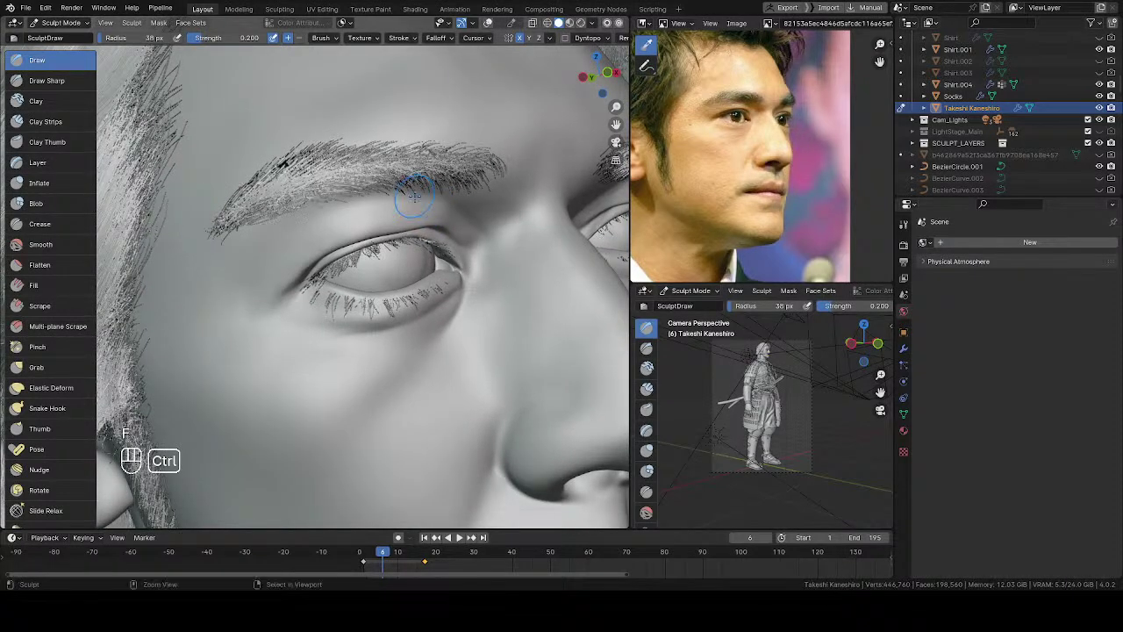
Sculpt the hollow below the inner end of the brow with Draw, enlarging the brush radius to 59 px.
middle_drag(440, 191, 433, 194)
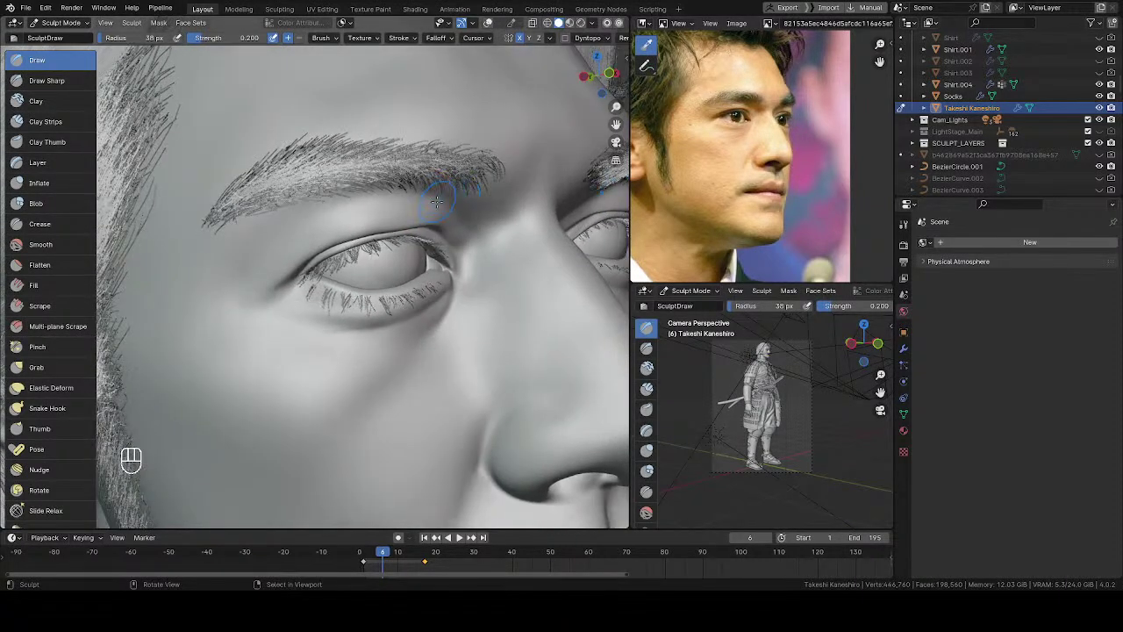
ctrl+drag(435, 192, 434, 201)
mouse_move(442, 200)
ctrl+middle_down()
mouse_move(429, 201)
mouse_move(493, 183)
ctrl+middle_up()
mouse_move(441, 266)
middle_down()
mouse_move(378, 285)
mouse_move(141, 275)
mouse_move(261, 211)
mouse_move(180, 230)
middle_up()
mouse_move(363, 230)
ctrl+middle_down()
mouse_move(365, 181)
mouse_move(412, 195)
ctrl+middle_up()
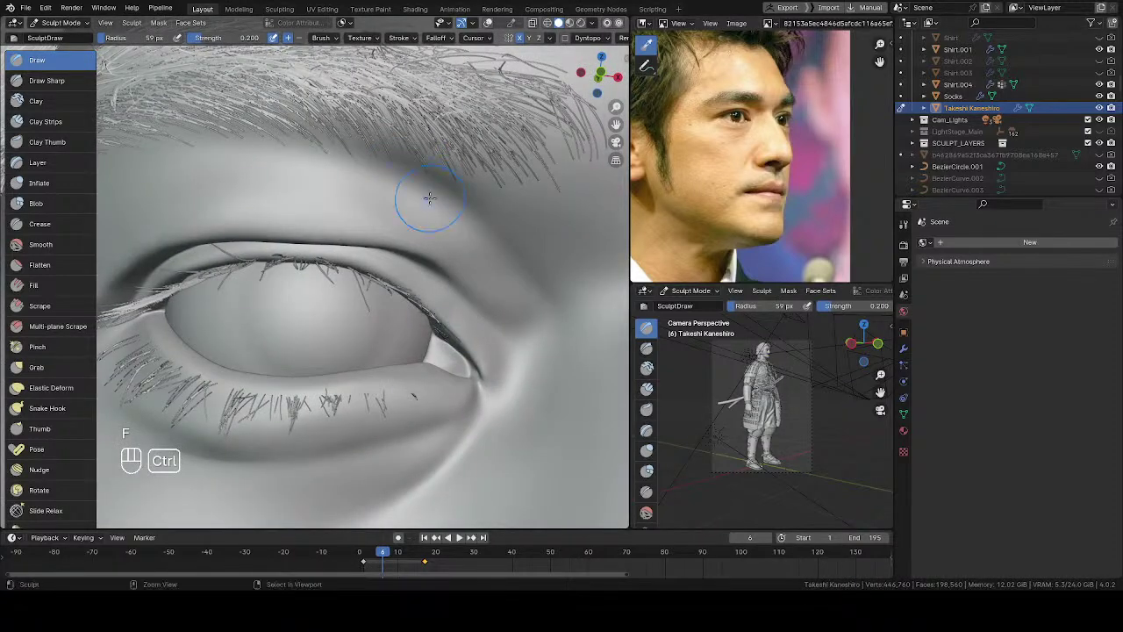
shift+drag(465, 180, 445, 150)
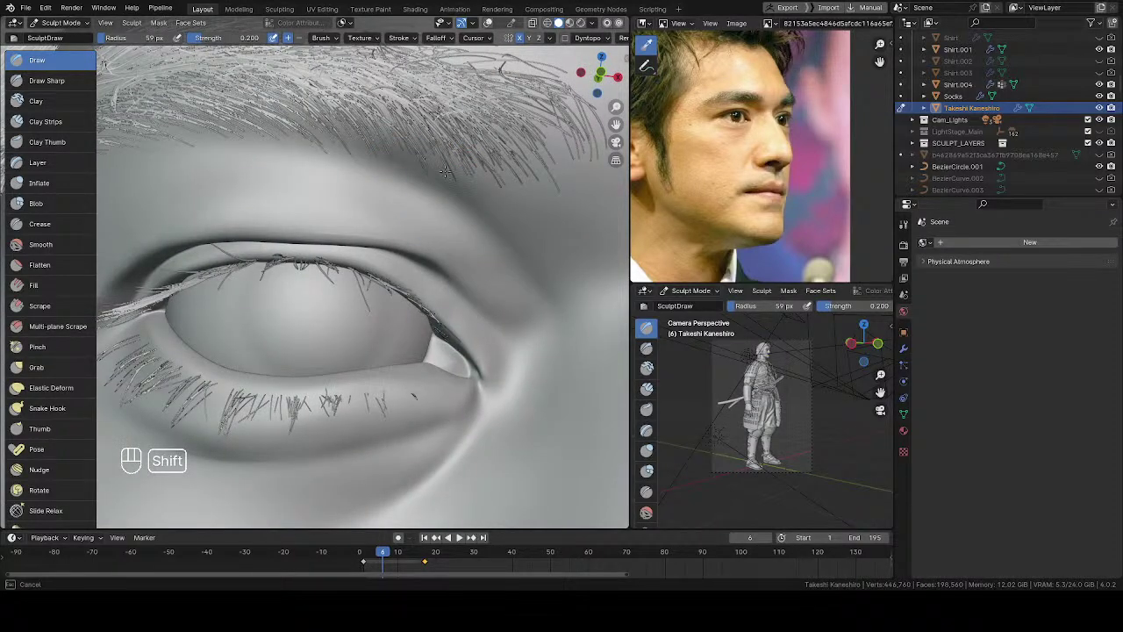
Set the Smooth brush strength to 0.500 and return to the Draw brush.
key(shift+s)
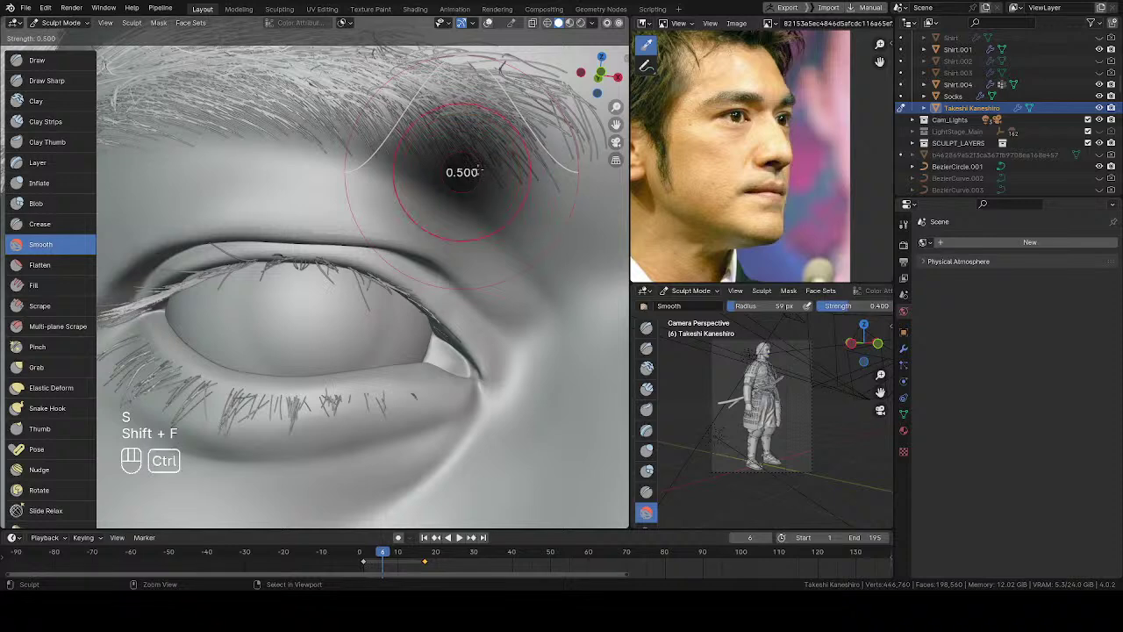
click(480, 172)
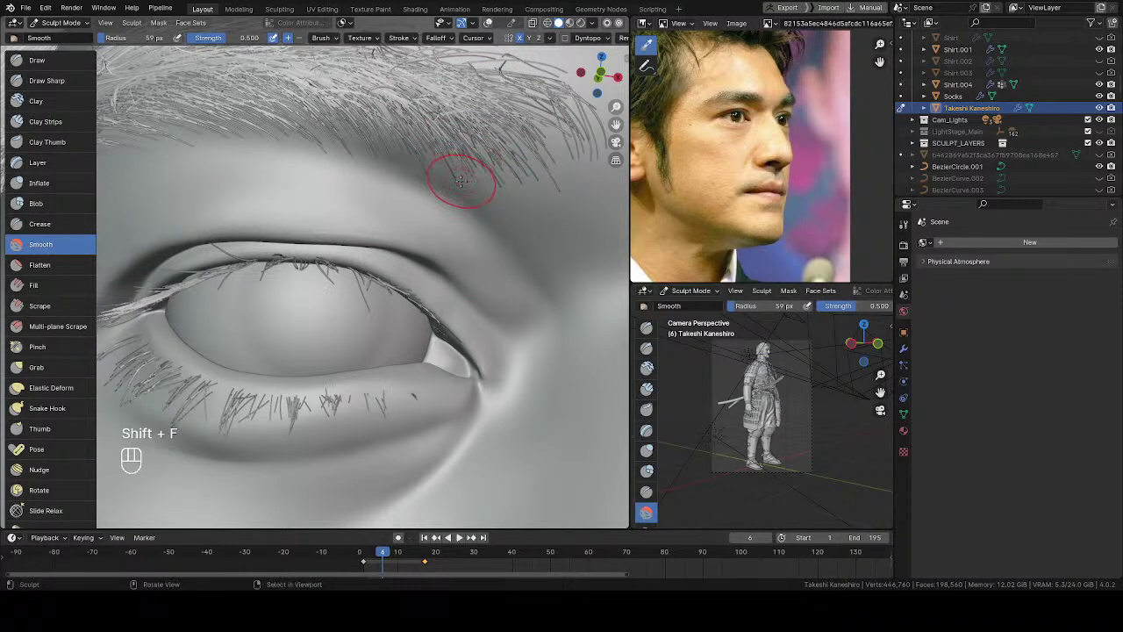
key(v)
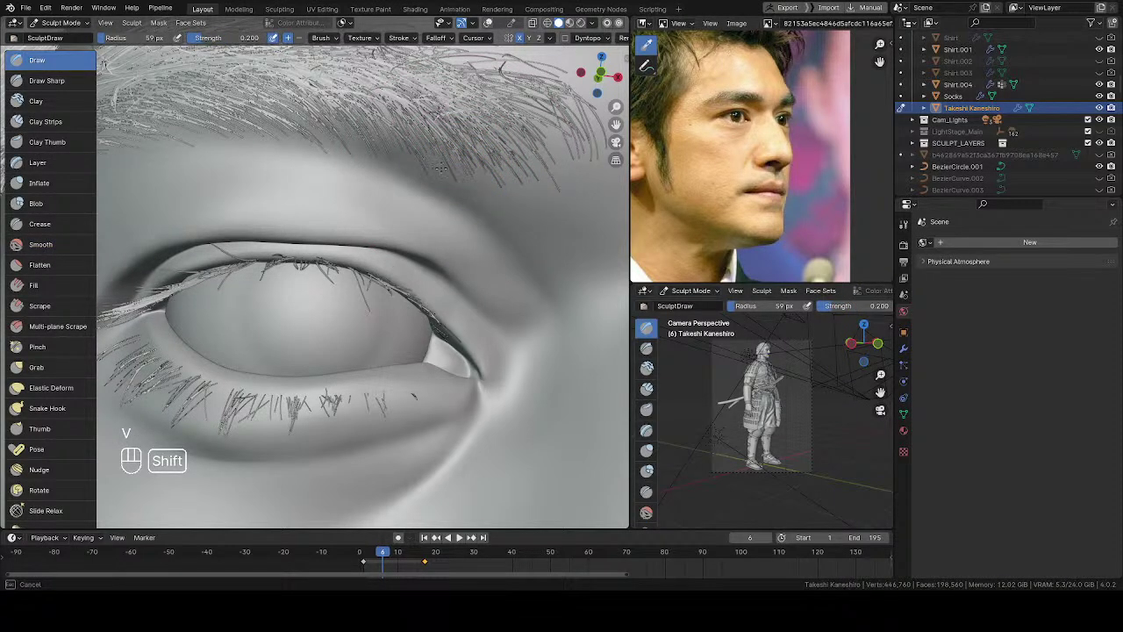
Sculpt and smooth the transition from the inner brow down to the inner eye corner.
shift+drag(531, 240, 523, 231)
middle_drag(518, 229, 418, 193)
shift+drag(452, 168, 405, 170)
mouse_move(411, 182)
middle_down()
mouse_move(351, 200)
mouse_move(421, 236)
mouse_move(531, 250)
mouse_move(387, 141)
mouse_move(400, 229)
mouse_move(363, 249)
mouse_move(389, 193)
middle_up()
Enlarge the eyes in the reference photo and reshape the fold above the inner eye corner with Grab at up to 155 px.
middle_drag(759, 122, 774, 181)
ctrl+middle_drag(773, 181, 781, 107)
mouse_move(365, 206)
middle_down()
mouse_move(402, 230)
mouse_move(409, 213)
middle_up()
key(g)
key(f)
click(443, 217)
key(f)
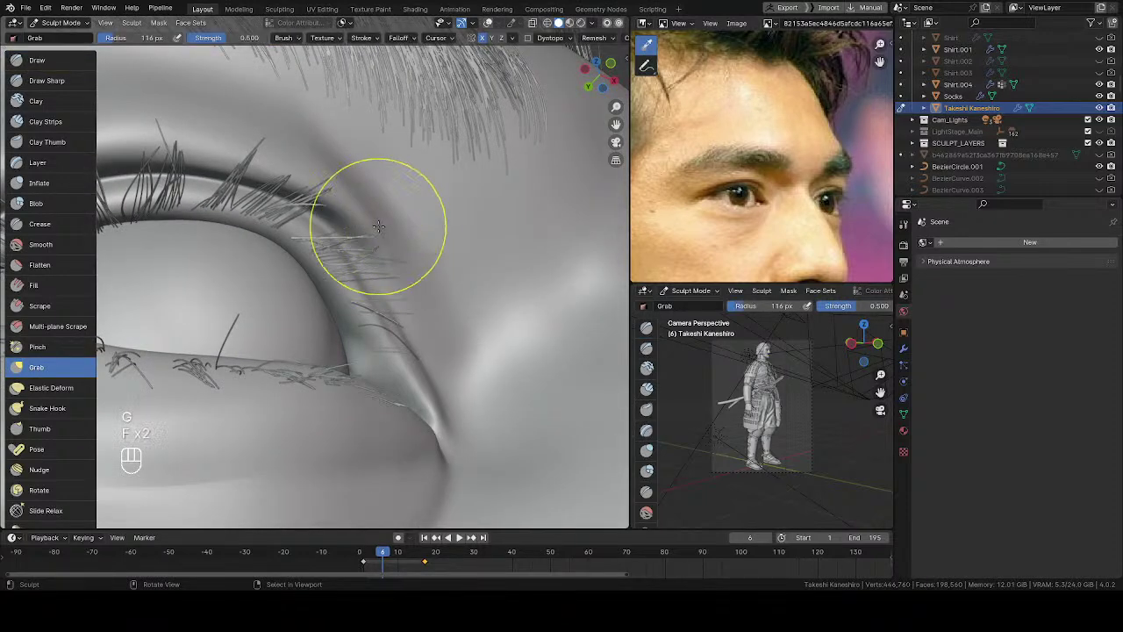
key(f)
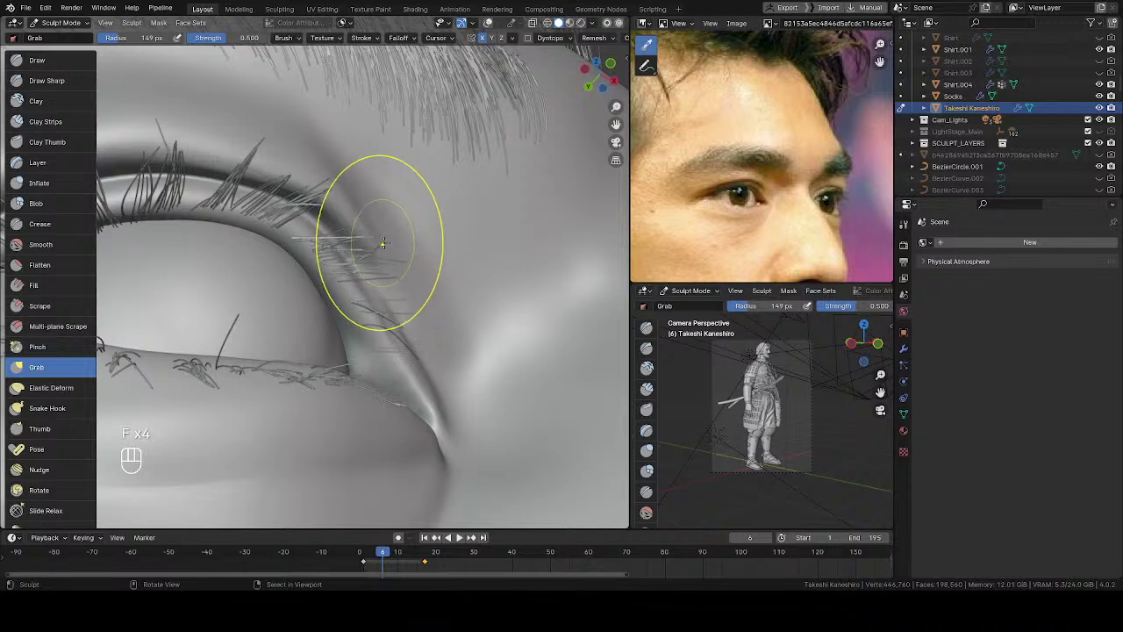
middle_drag(359, 201, 371, 225)
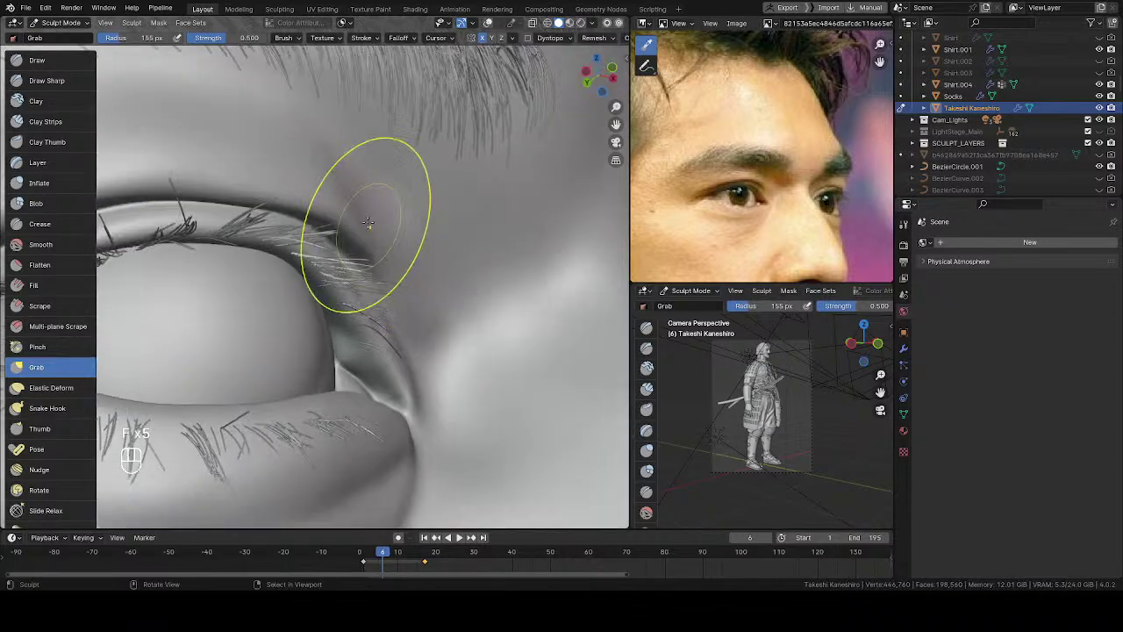
Reduce the Grab radius to 92 px and refine and smooth the skin above the inner part of the upper eyelid.
key(f)
click(349, 214)
key(f)
click(319, 185)
shift+drag(322, 155, 330, 158)
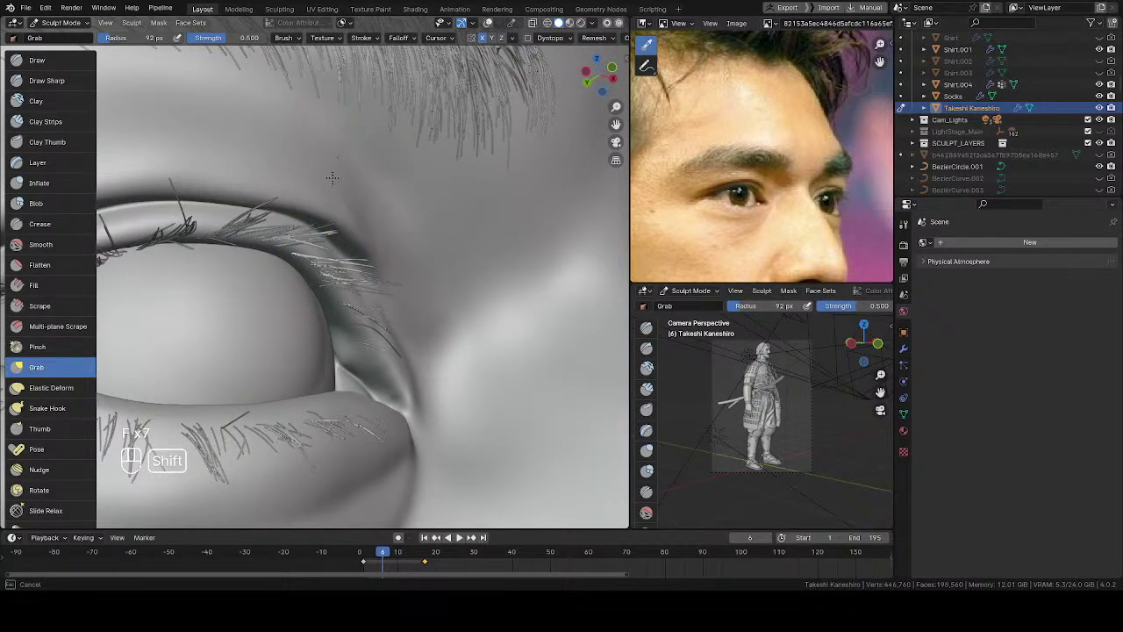
mouse_move(370, 231)
shift+mouse_down()
mouse_move(395, 240)
mouse_move(377, 237)
shift+mouse_up()
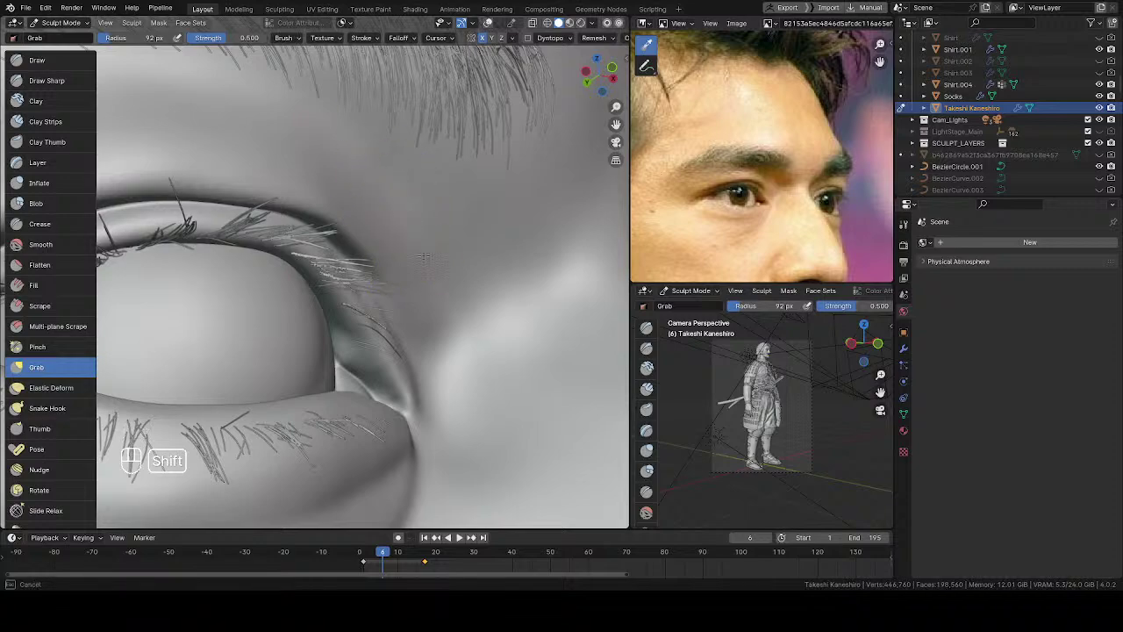
middle_drag(379, 239, 272, 250)
mouse_move(274, 230)
shift+mouse_down()
mouse_move(277, 209)
mouse_move(403, 246)
shift+mouse_up()
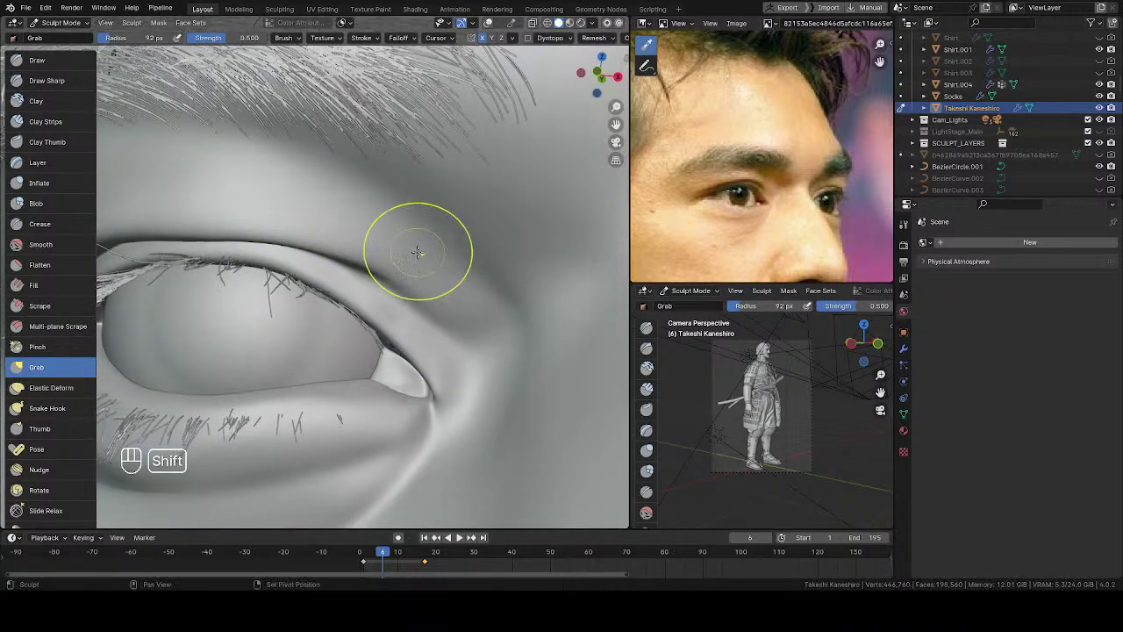
mouse_move(480, 319)
ctrl+middle_down()
mouse_move(430, 377)
mouse_move(412, 439)
ctrl+middle_up()
mouse_move(360, 267)
middle_down()
mouse_move(280, 260)
mouse_move(514, 243)
mouse_move(418, 302)
mouse_move(427, 251)
mouse_move(351, 237)
mouse_move(339, 207)
mouse_move(316, 202)
middle_up()
Switch to Draw at 58 px and sculpt the area beneath the outer and middle brow.
key(v)
key(f)
click(285, 177)
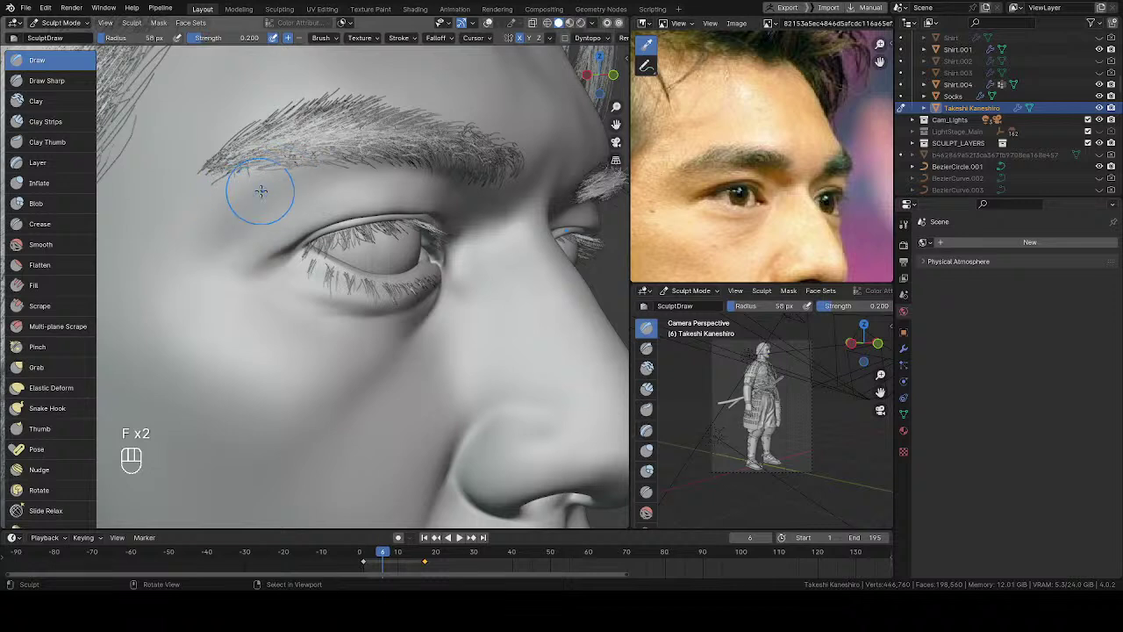
mouse_move(282, 182)
mouse_down()
mouse_move(316, 166)
mouse_move(379, 167)
mouse_up()
middle_drag(393, 167, 356, 186)
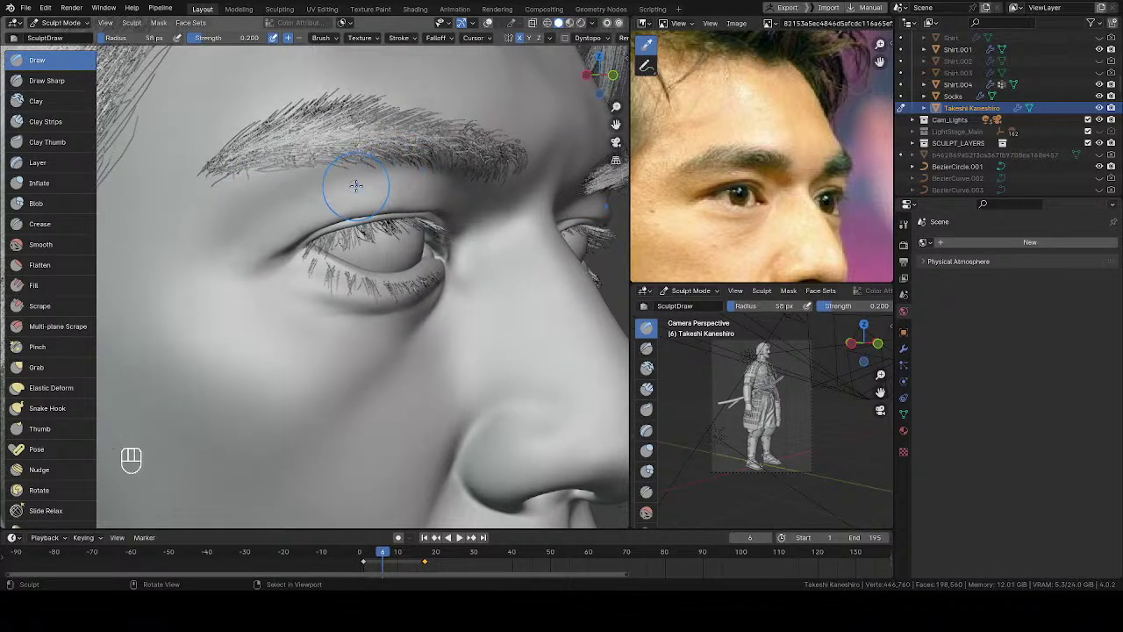
Set the Draw radius to 47 px and blend the skin between the middle of the brow and the upper lid.
key(f)
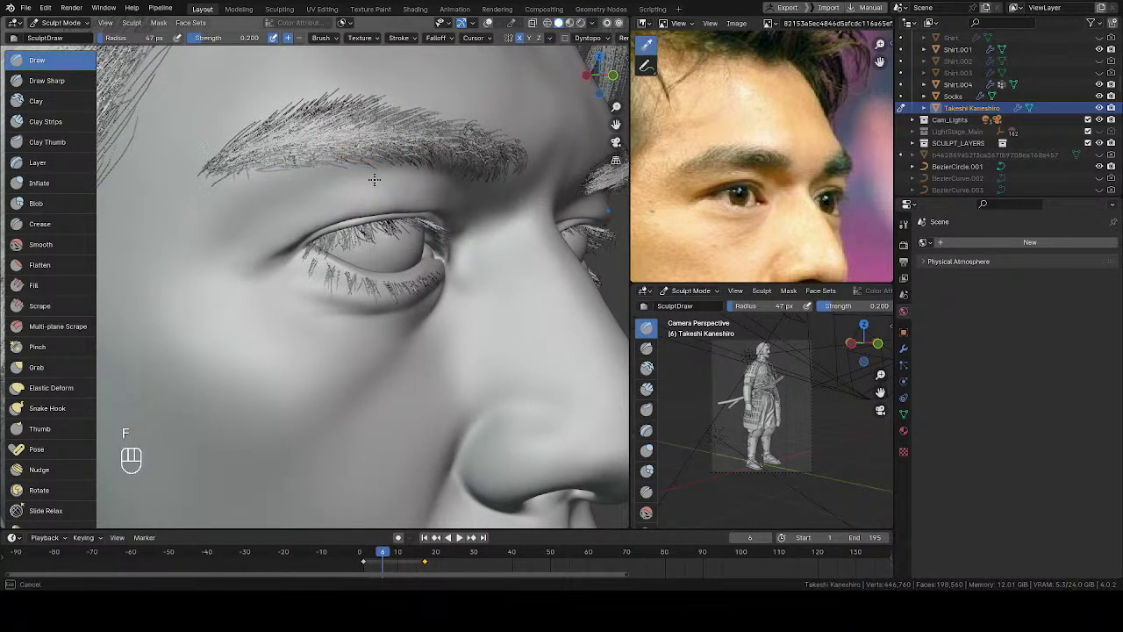
key(shift)
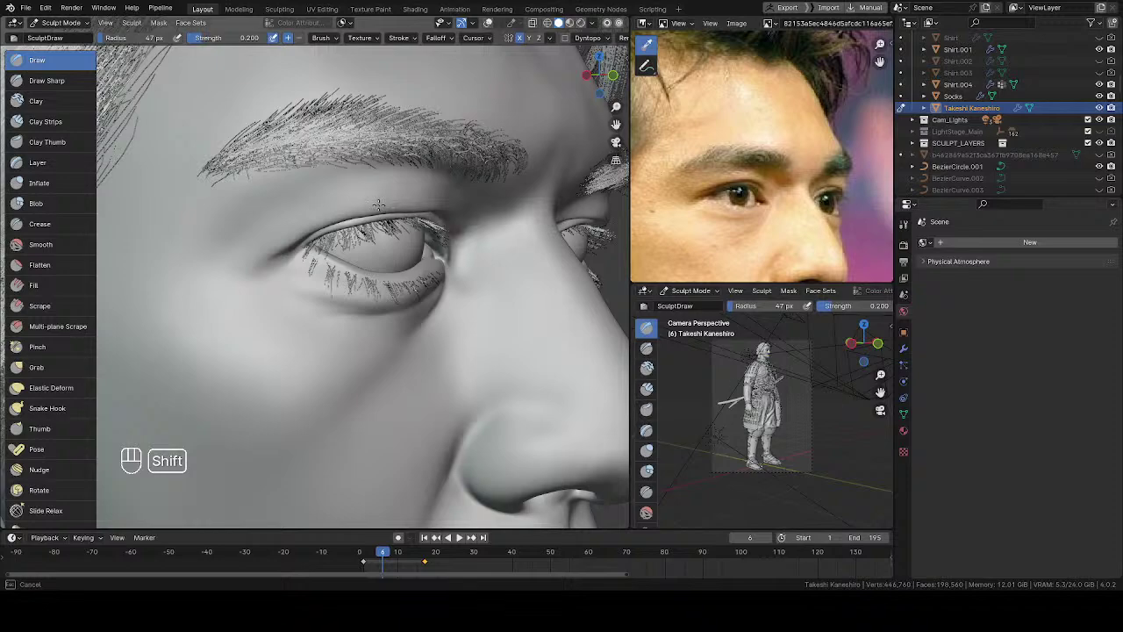
mouse_move(378, 205)
middle_down()
mouse_move(386, 185)
mouse_move(411, 194)
middle_up()
Set the Draw radius to 37 px and sculpt and smooth along the upper eyelid crease.
mouse_move(343, 231)
ctrl+middle_down()
mouse_move(422, 196)
mouse_move(439, 173)
ctrl+middle_up()
key(f)
click(441, 174)
mouse_move(443, 184)
shift+mouse_down()
mouse_move(503, 175)
mouse_move(456, 185)
shift+mouse_up()
mouse_move(481, 180)
shift+mouse_down()
mouse_move(452, 186)
mouse_move(476, 182)
shift+mouse_up()
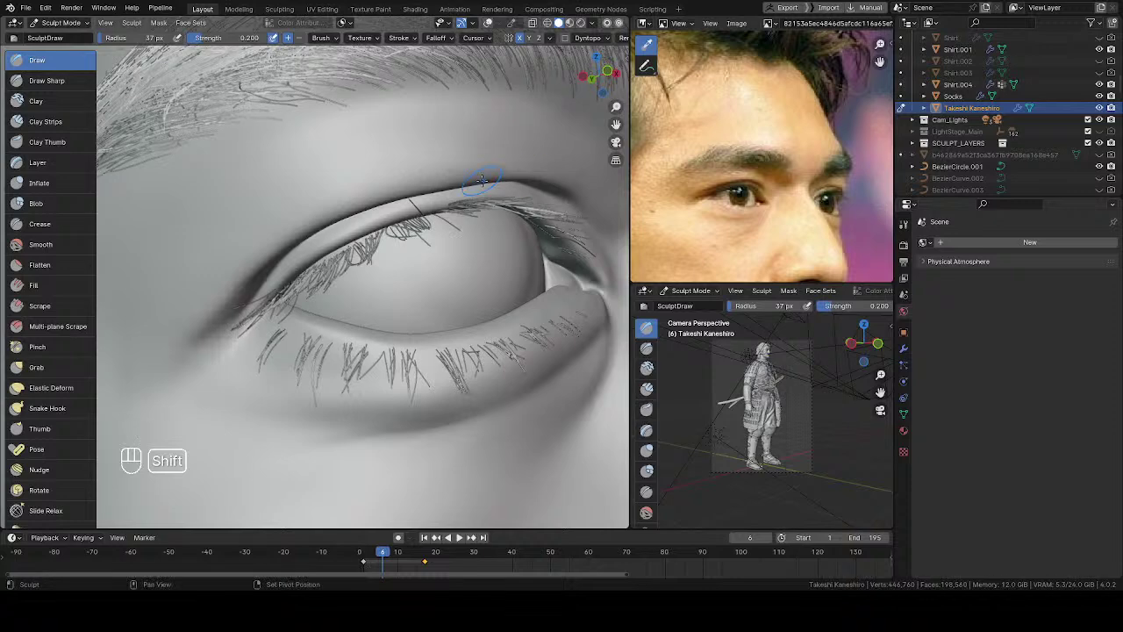
middle_drag(476, 187, 467, 172)
Set the Draw radius to 46 px and build up the skin directly above the upper eyelid crease.
key(f)
click(469, 171)
drag(370, 194, 359, 196)
key(f)
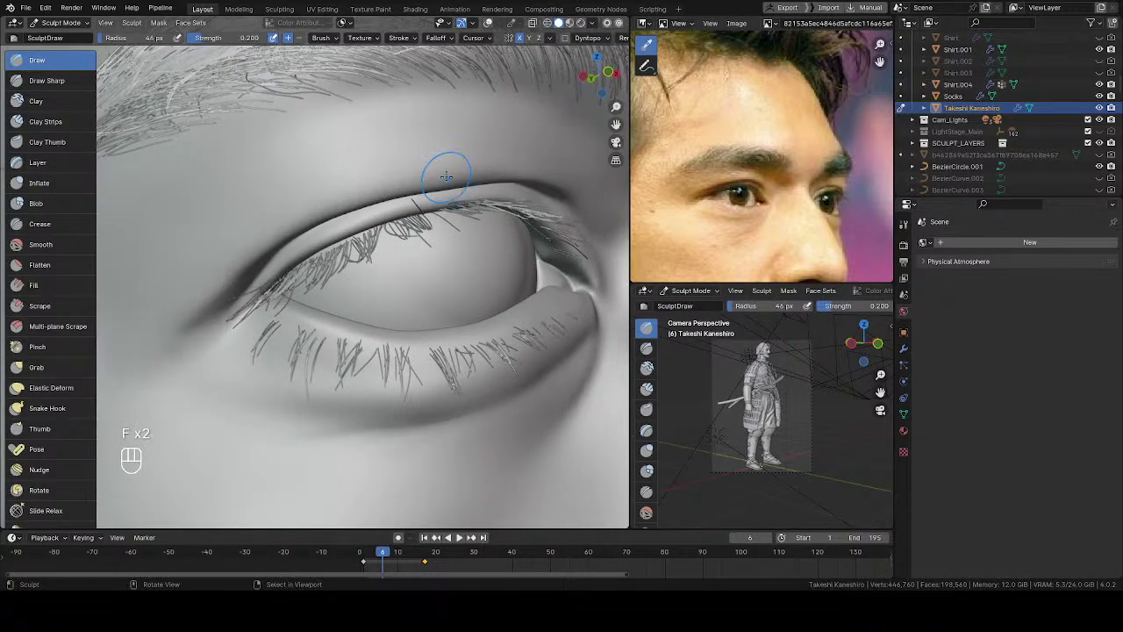
click(455, 176)
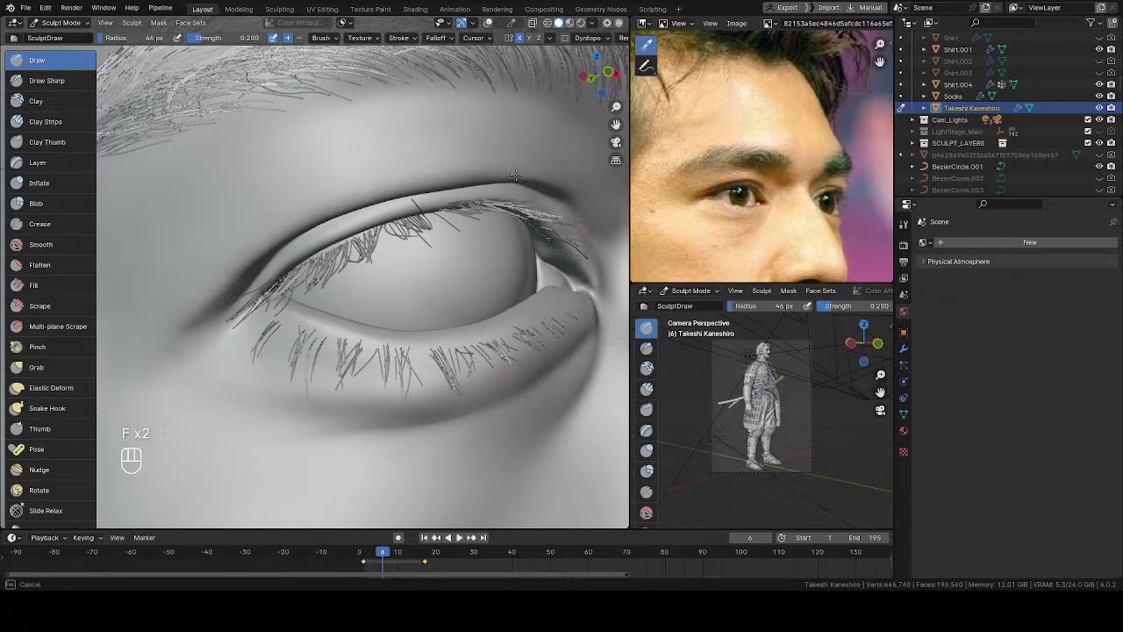
mouse_move(515, 174)
middle_down()
mouse_move(399, 165)
mouse_move(409, 155)
middle_up()
Reduce the Draw radius to 44 px and sculpt and smooth the full length of the fold overhanging the upper eyelid.
key(f)
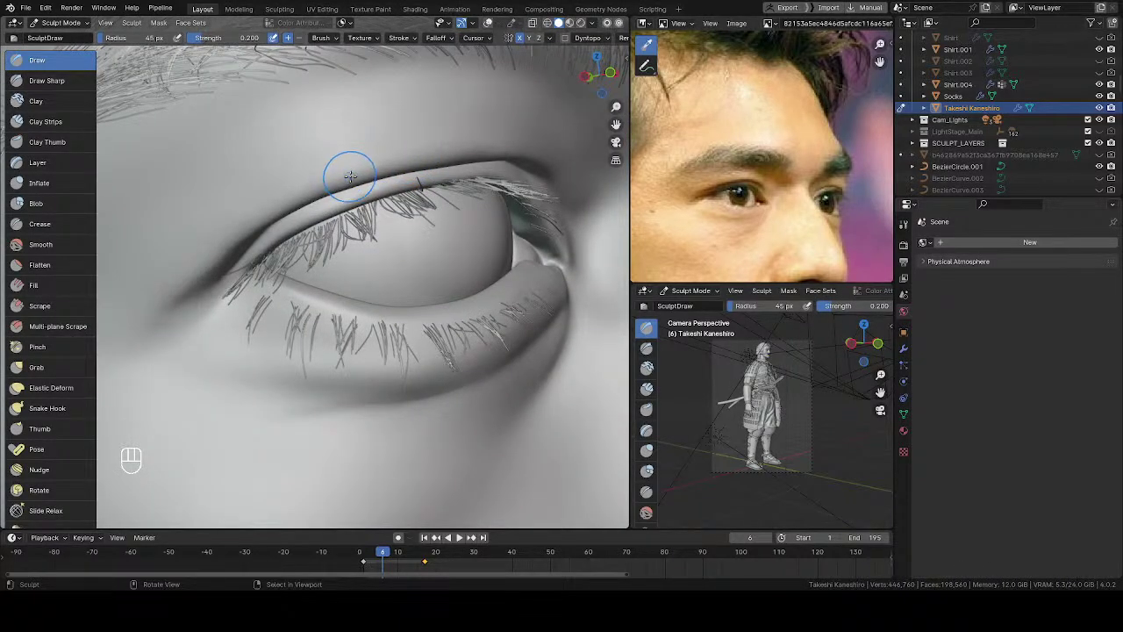
middle_drag(350, 176, 371, 153)
key(f)
click(371, 152)
mouse_move(294, 174)
ctrl+mouse_down()
mouse_move(427, 143)
mouse_move(497, 146)
ctrl+mouse_up()
middle_drag(488, 148, 521, 117)
ctrl+drag(421, 155, 583, 103)
ctrl+drag(399, 162, 596, 105)
middle_drag(509, 128, 465, 120)
shift+drag(377, 167, 465, 134)
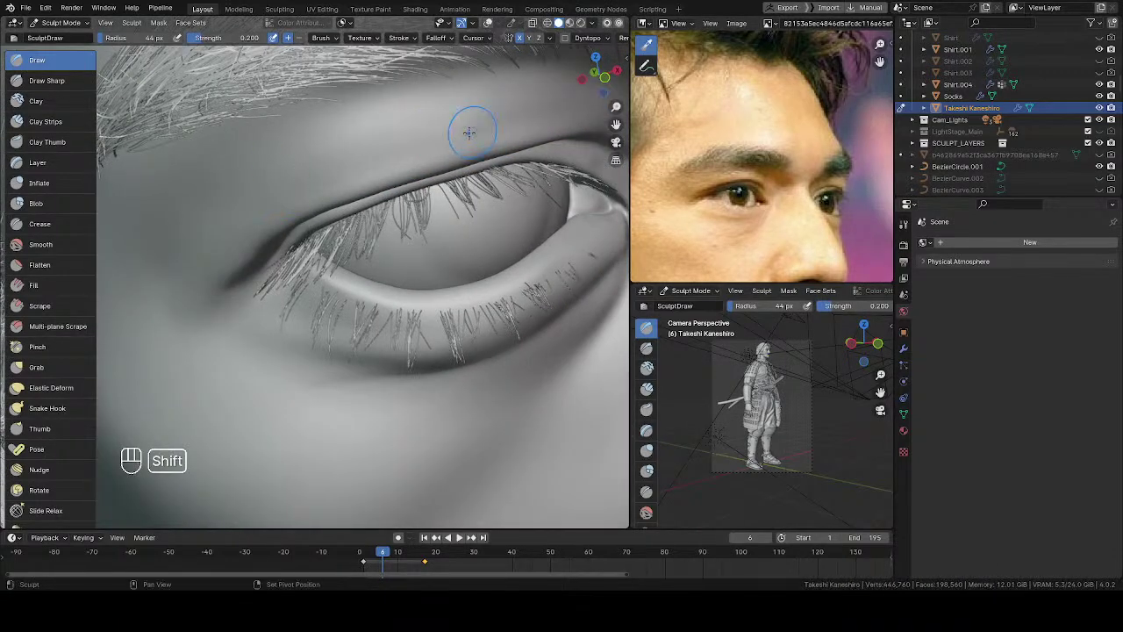
Enlarge the Draw radius to 65 px and sculpt and smooth the area between the brow tail and the outer eye corner.
mouse_move(386, 228)
ctrl+middle_down()
mouse_move(363, 284)
mouse_move(125, 319)
mouse_move(125, 385)
ctrl+middle_up()
mouse_move(306, 228)
middle_down()
mouse_move(438, 224)
mouse_move(482, 198)
middle_up()
middle_drag(421, 231, 340, 228)
key(f)
click(334, 219)
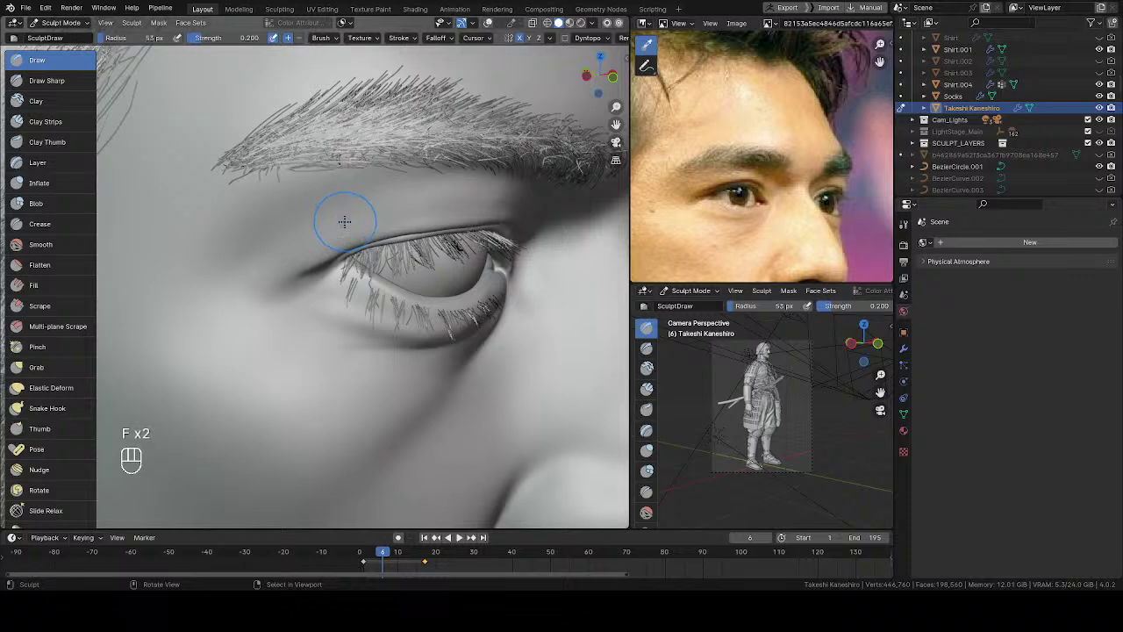
key(f)
click(351, 211)
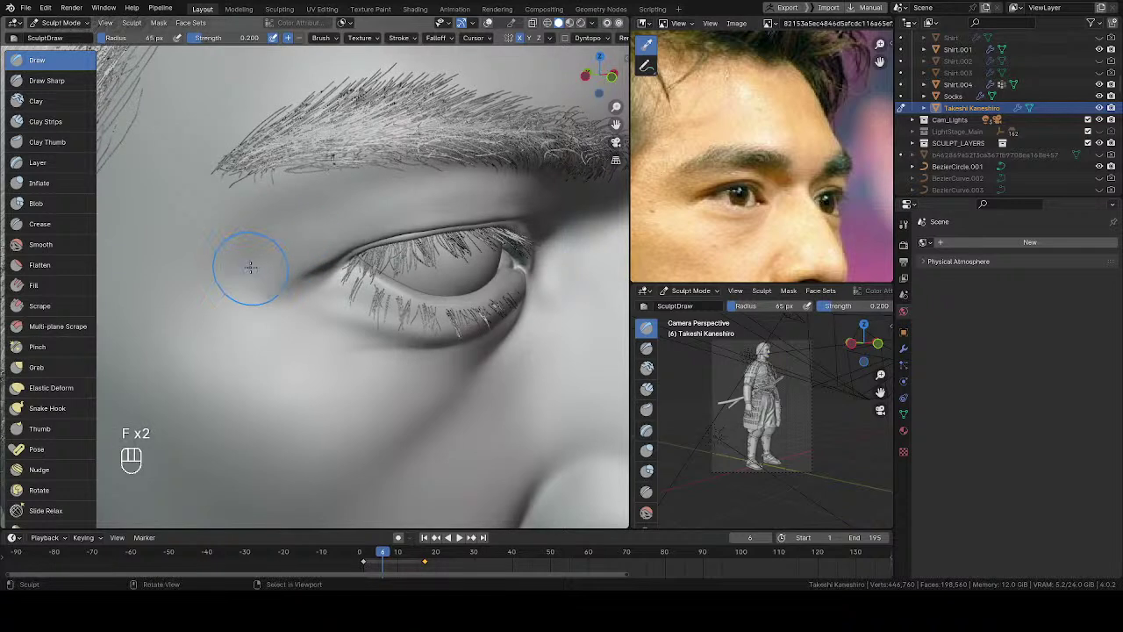
drag(269, 239, 326, 240)
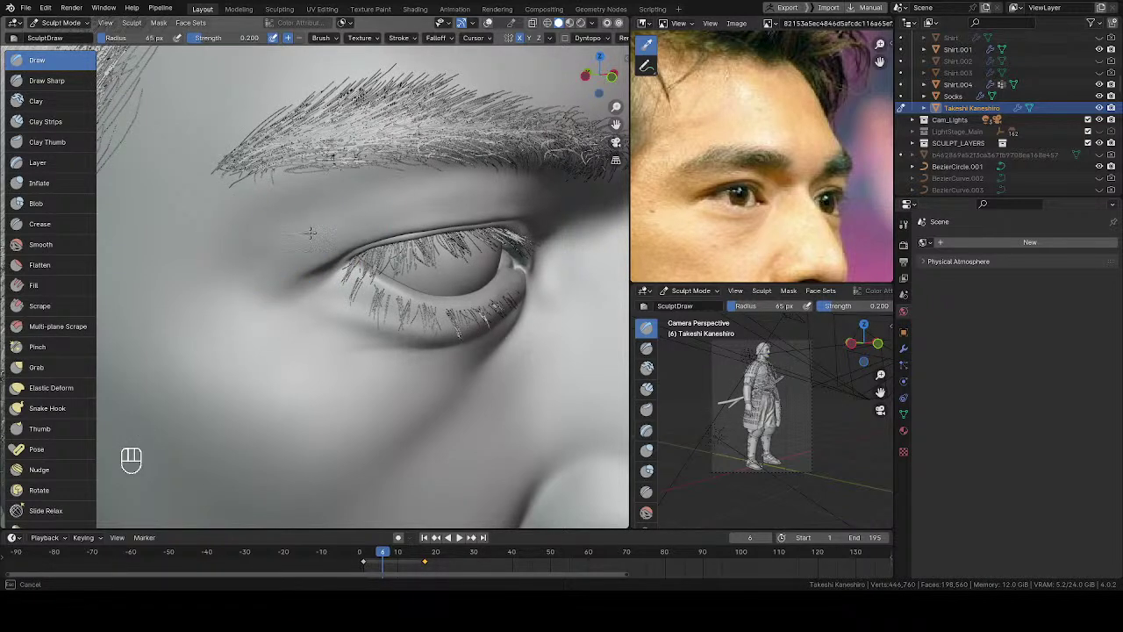
key(shift)
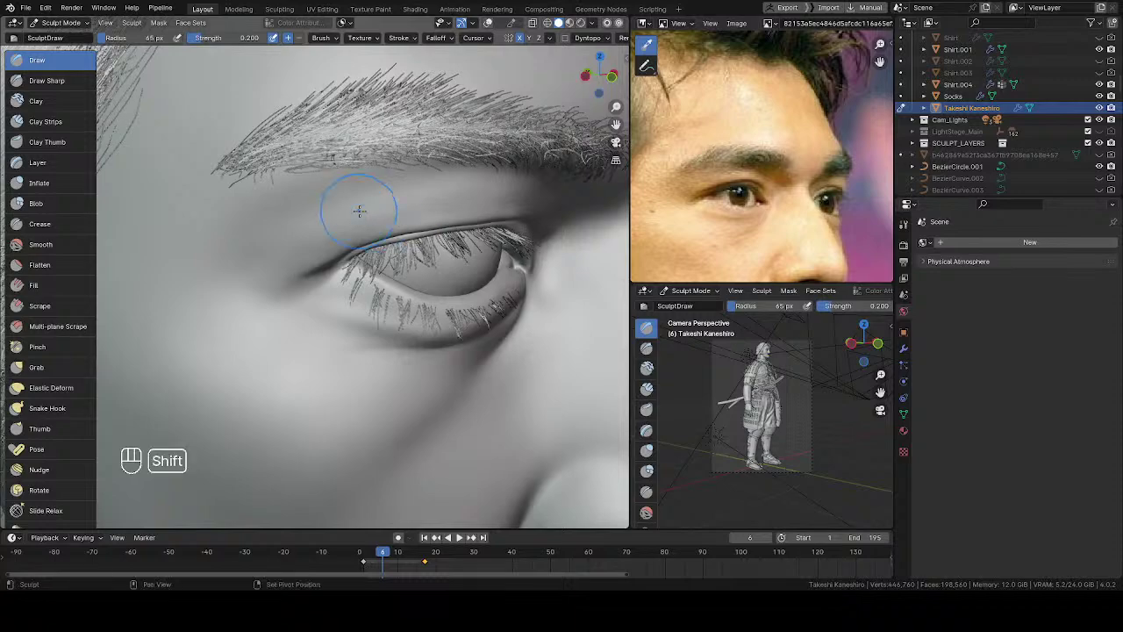
Set the Draw radius to 61 px and refine the outer upper-lid area below the brow tail, smoothing the strokes.
scroll(275, 303, down, 2)
middle_drag(280, 328, 184, 315)
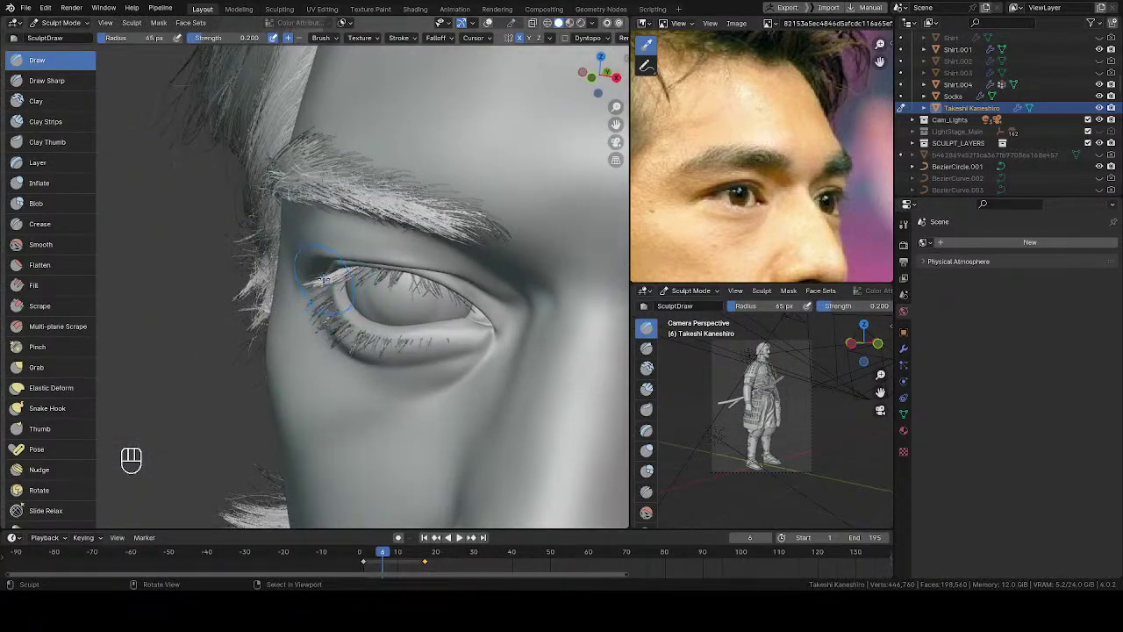
middle_drag(325, 279, 253, 266)
key(f)
key(f)
click(296, 266)
mouse_move(263, 263)
mouse_down()
mouse_move(239, 252)
mouse_move(237, 261)
mouse_up()
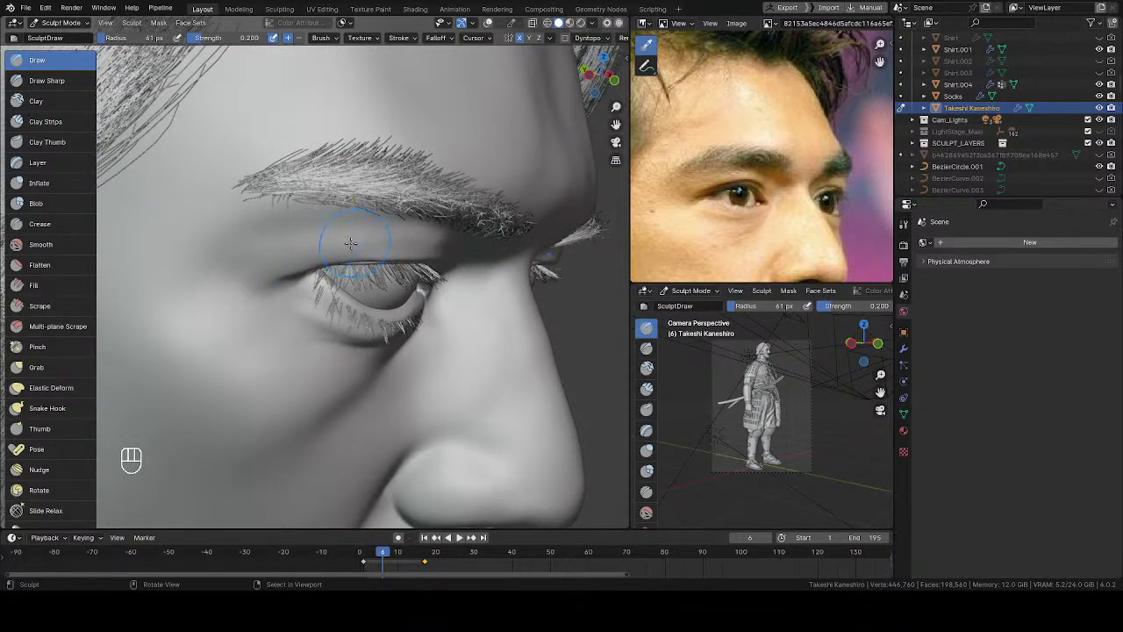
shift+middle_drag(304, 247, 281, 246)
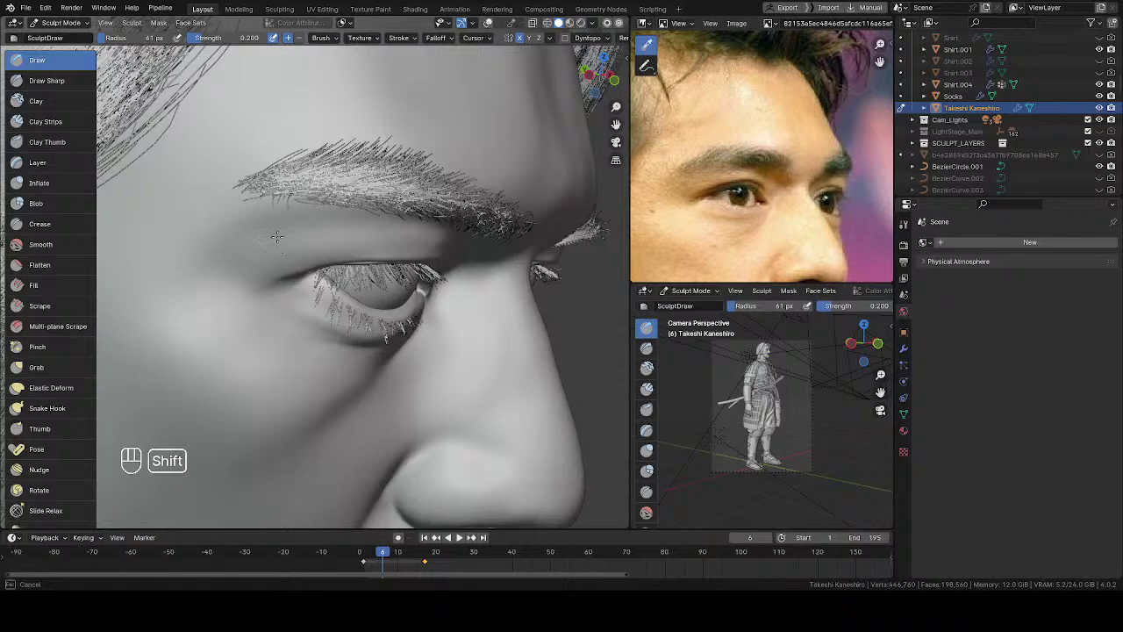
shift+drag(277, 236, 294, 234)
Check the whole face from several angles and save the sculpt changes with Save Layer.
ctrl+middle_drag(298, 263, 313, 346)
mouse_move(395, 293)
middle_down()
mouse_move(307, 351)
mouse_move(374, 316)
mouse_move(313, 251)
mouse_move(281, 251)
mouse_move(409, 251)
mouse_move(409, 283)
middle_up()
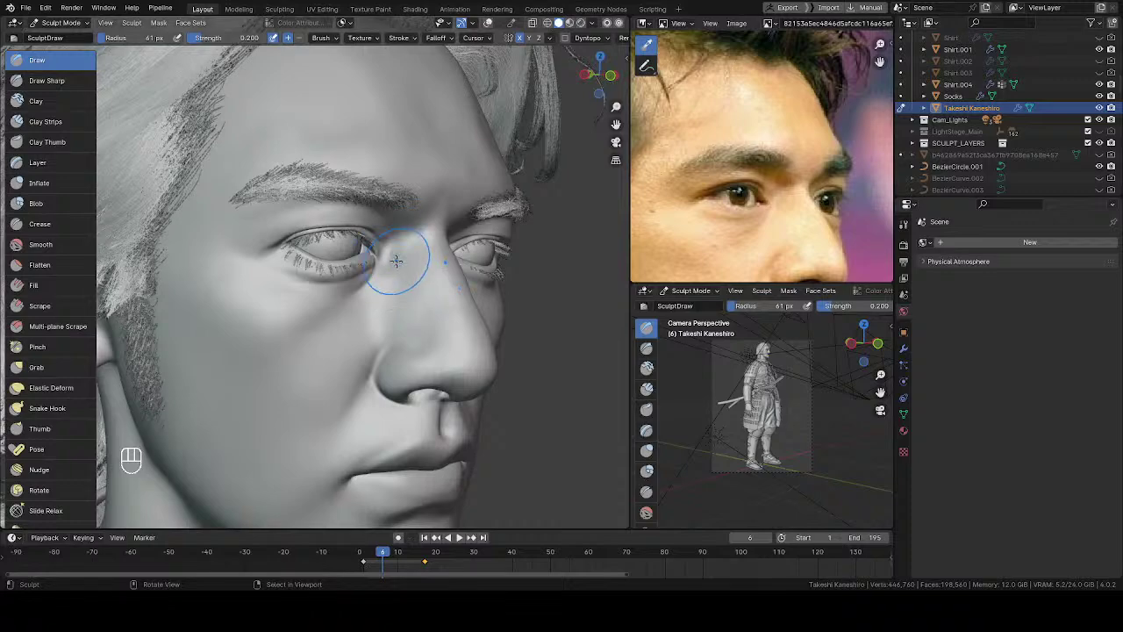
scroll(390, 260, down, 5)
mouse_move(361, 253)
middle_down()
mouse_move(285, 248)
mouse_move(296, 237)
mouse_move(279, 230)
middle_up()
key(q)
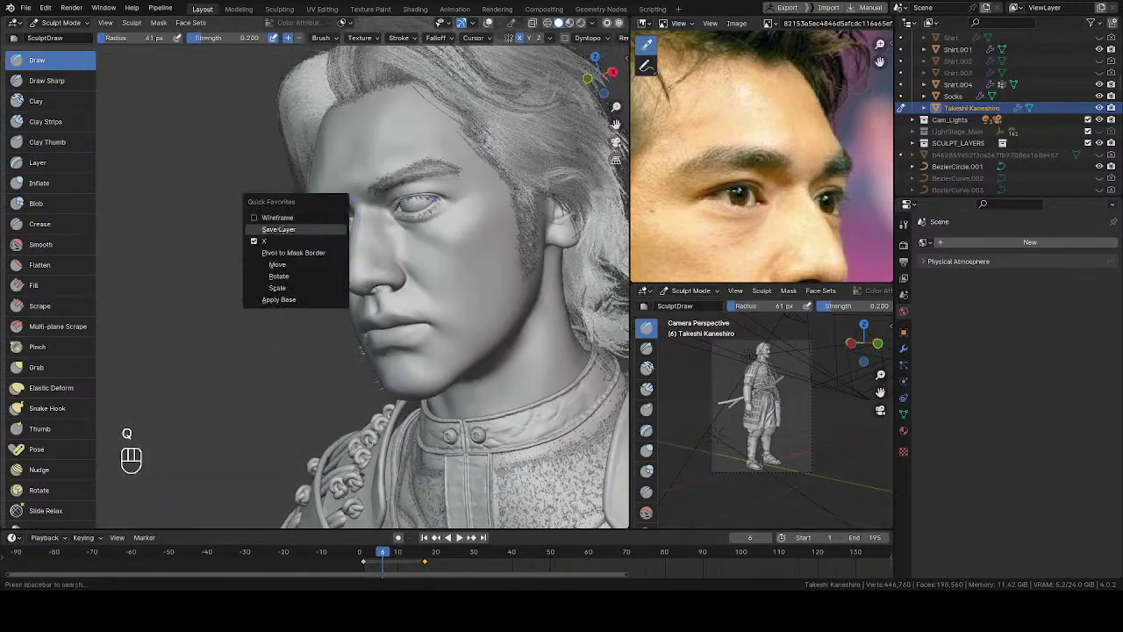
click(307, 234)
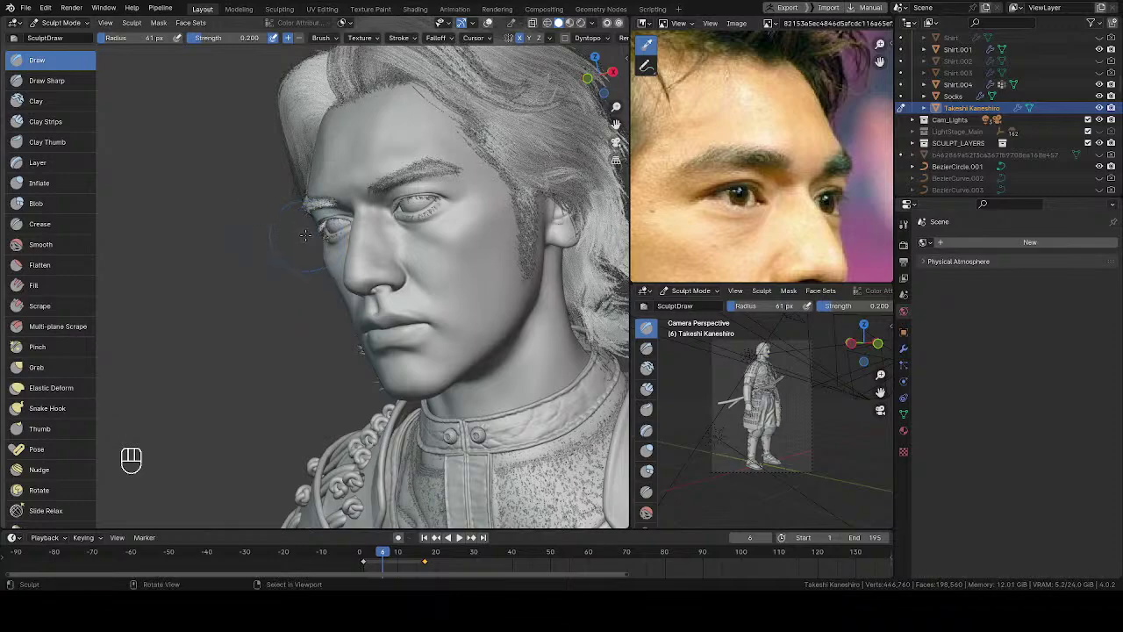
Switch the head to Object Mode and set the main viewport to Rendered shading.
middle_drag(307, 236, 373, 224)
key(Tab)
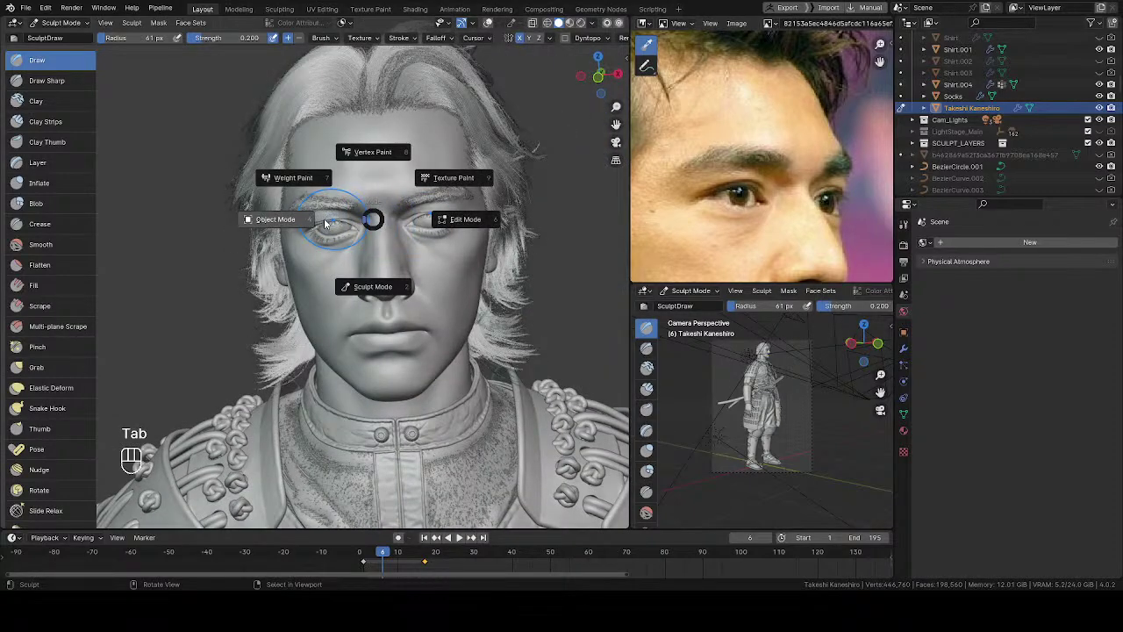
click(324, 217)
middle_drag(325, 217, 367, 214)
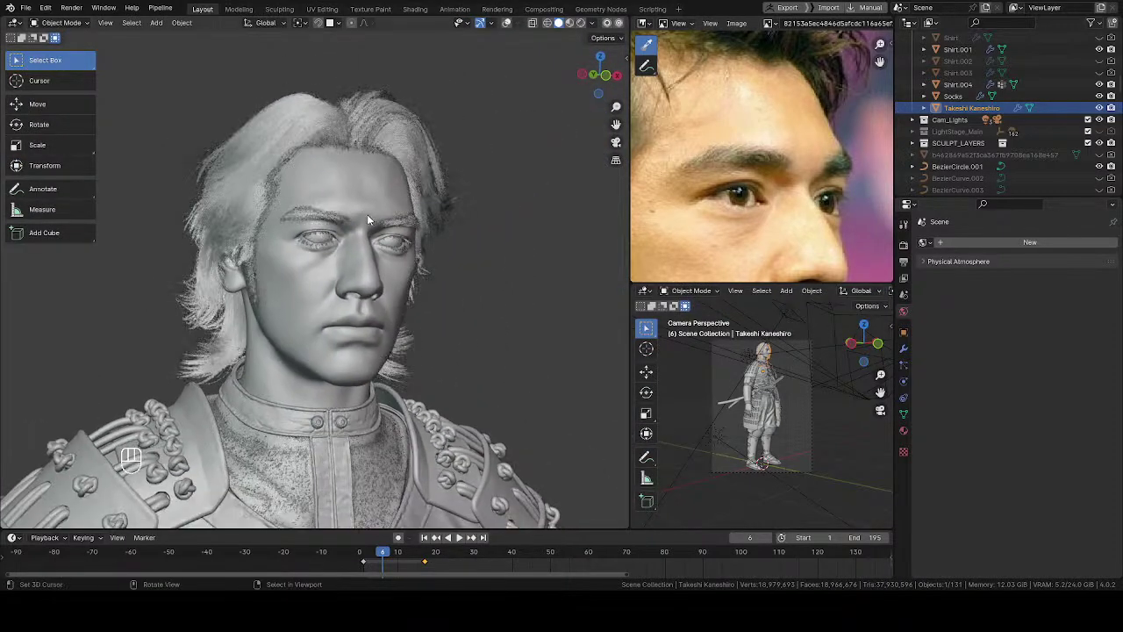
key(z)
click(458, 170)
key(z)
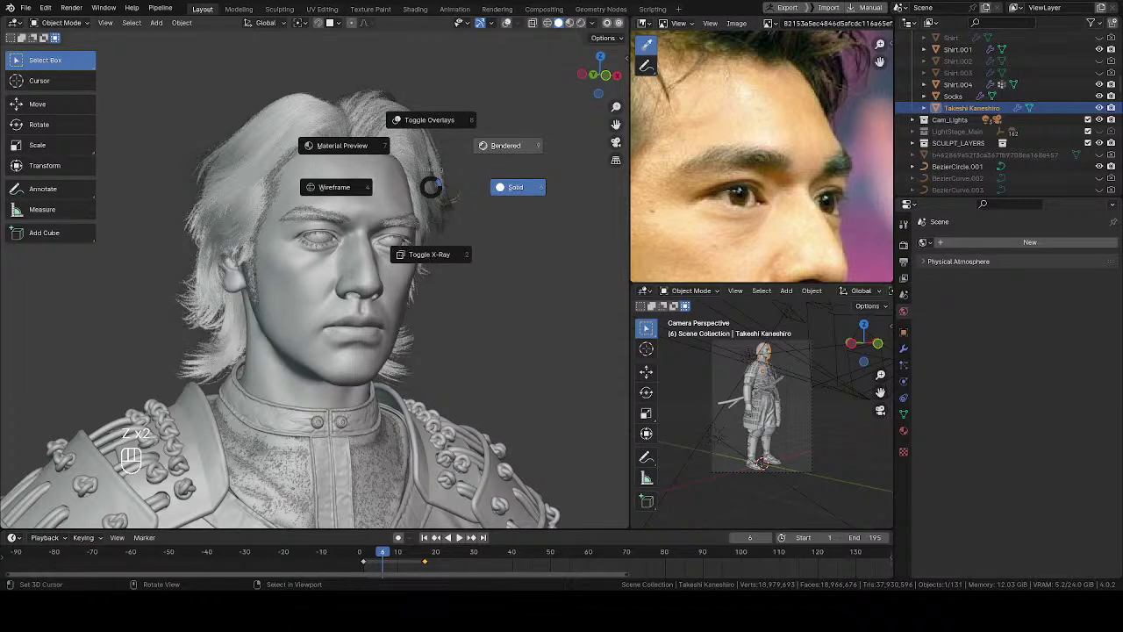
click(493, 148)
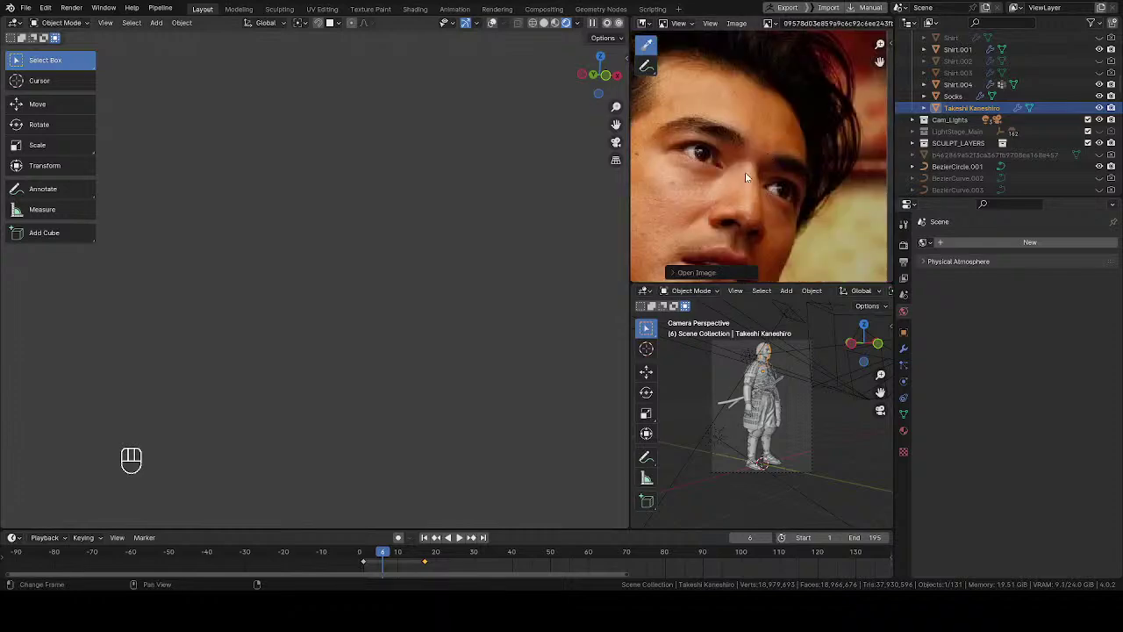
Compare the rendered face and eye area with the reference portrait from several distances.
scroll(745, 172, up, 4)
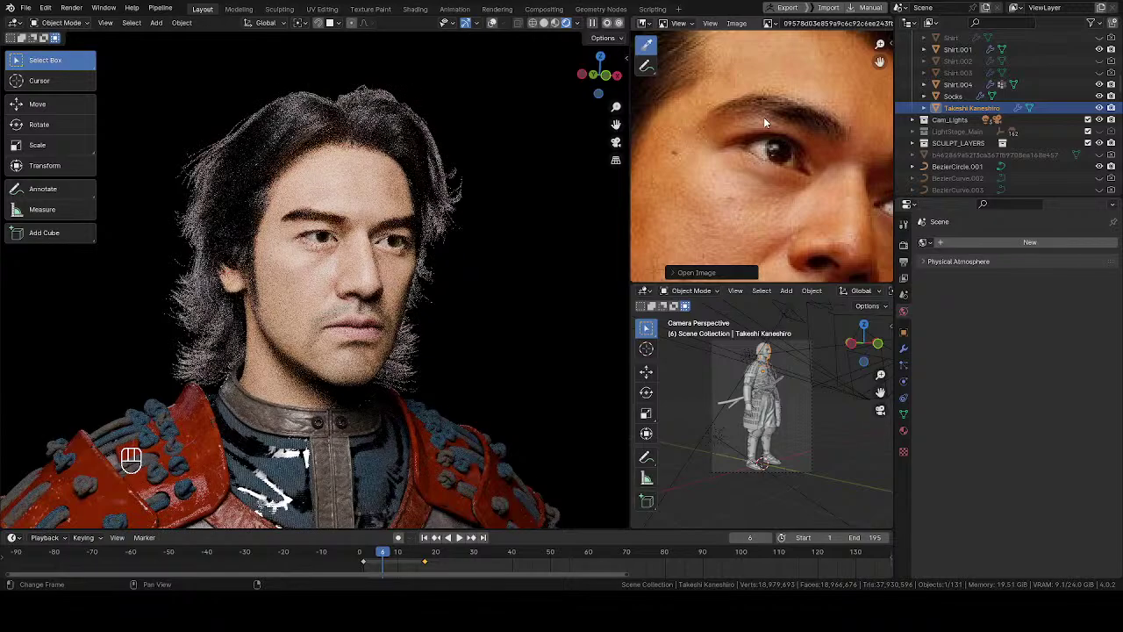
middle_drag(400, 335, 217, 230)
middle_drag(759, 180, 728, 203)
middle_drag(406, 230, 472, 251)
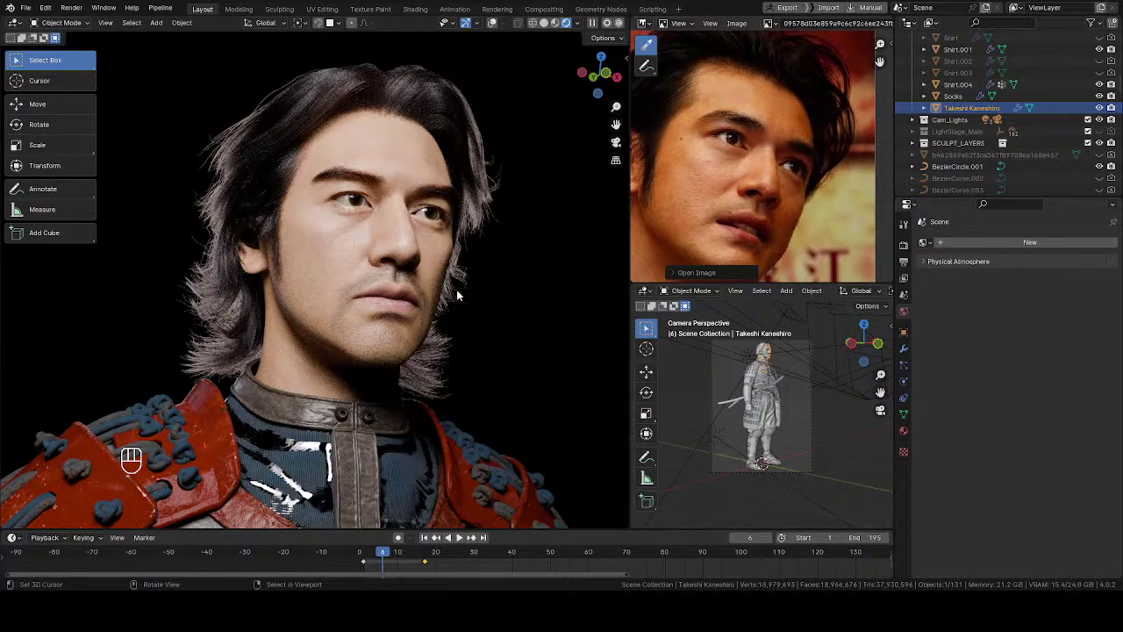
scroll(742, 165, up, 6)
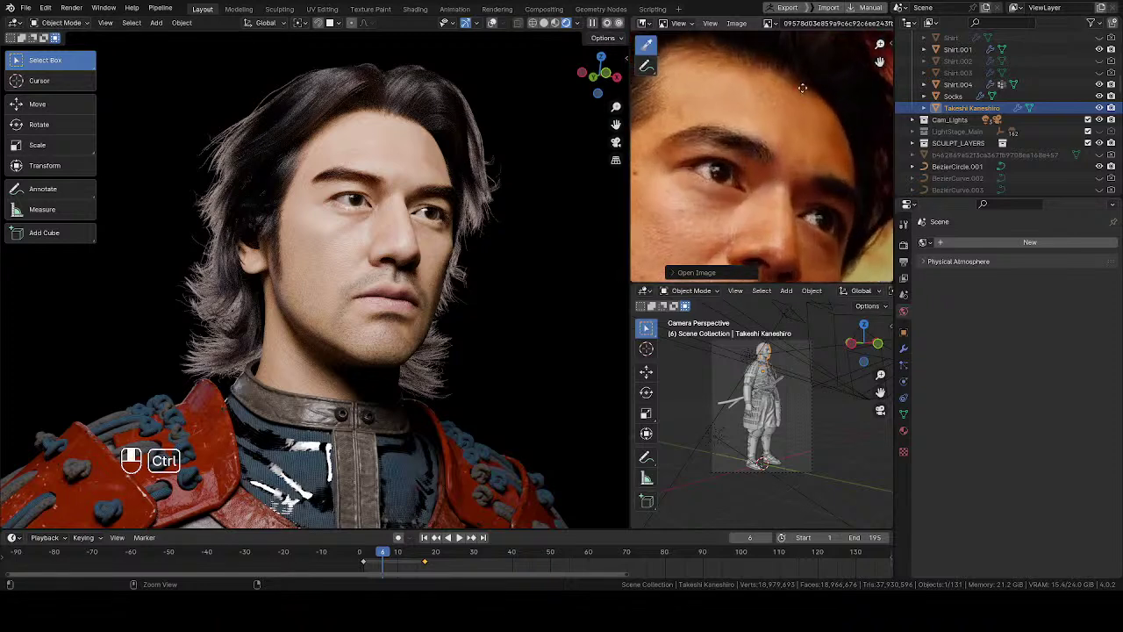
middle_drag(741, 165, 744, 114)
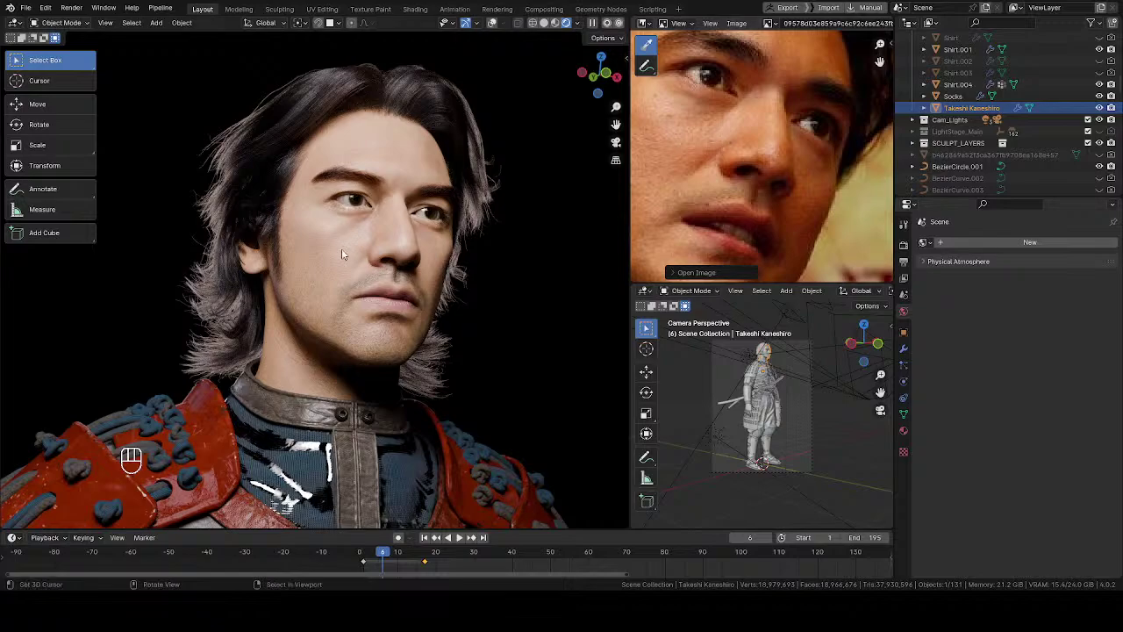
ctrl+middle_drag(342, 248, 398, 291)
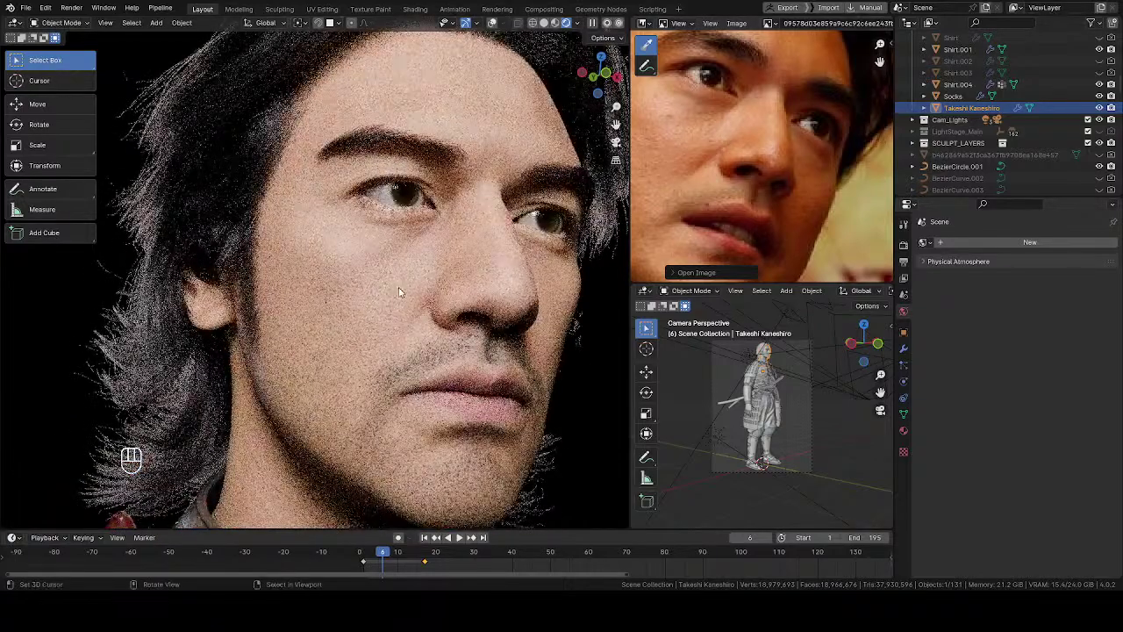
middle_drag(743, 130, 774, 158)
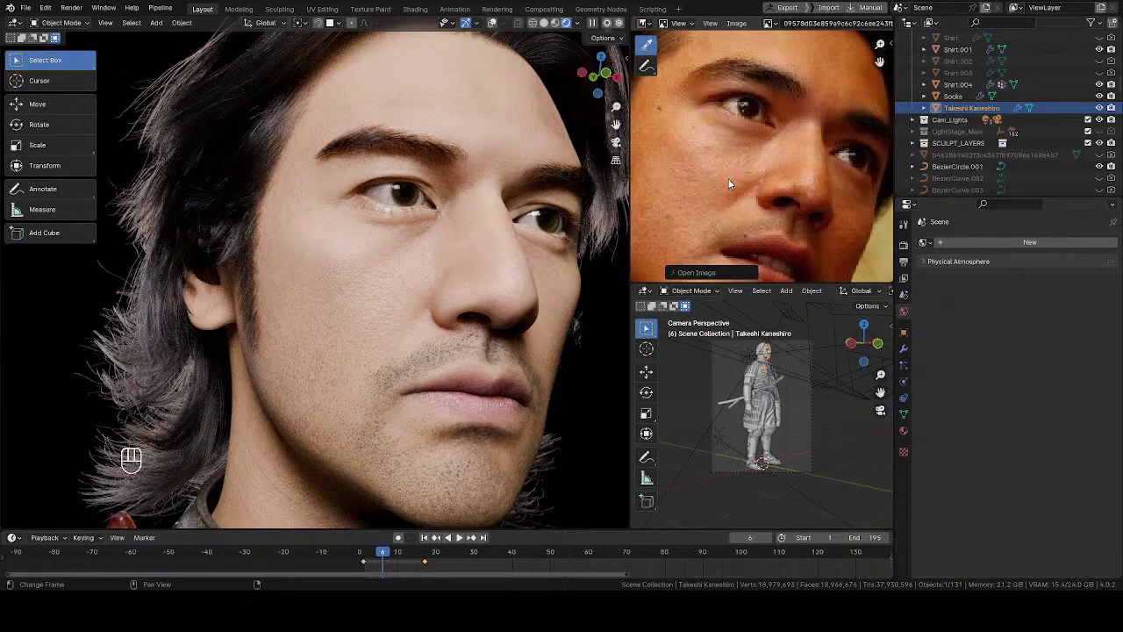
scroll(729, 185, up, 5)
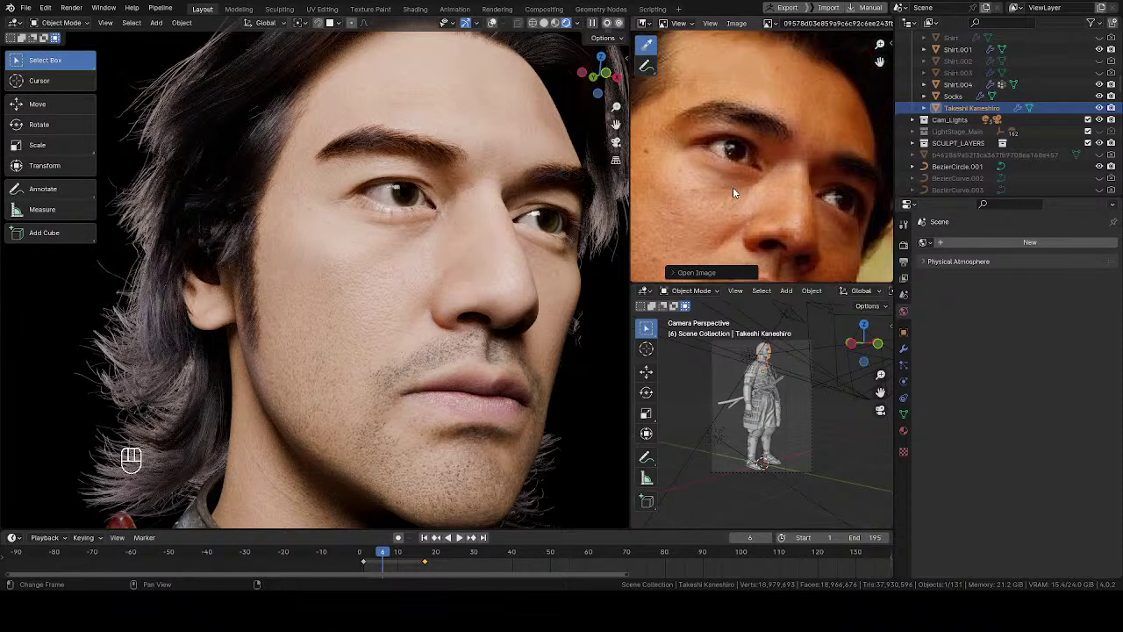
middle_drag(421, 232, 358, 262)
Switch the main viewport to Solid shading and put the head into Sculpt Mode.
key(z)
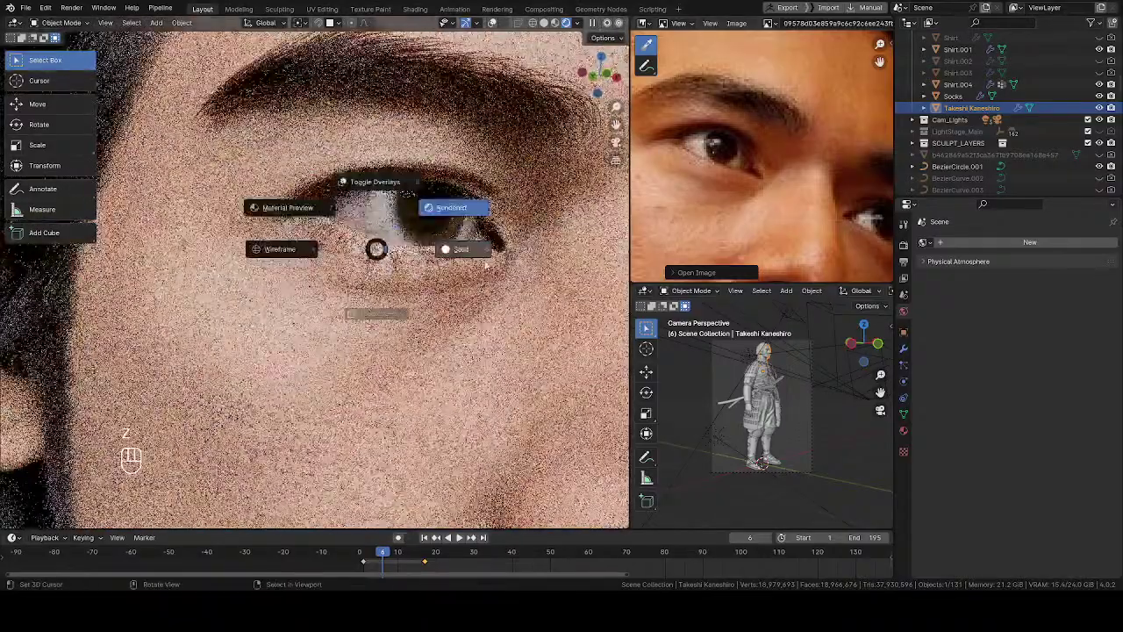
click(454, 206)
scroll(469, 258, down, 5)
mouse_move(371, 369)
middle_down()
mouse_move(322, 226)
mouse_move(312, 123)
mouse_move(325, 120)
mouse_move(419, 260)
mouse_move(381, 277)
mouse_move(462, 255)
mouse_move(402, 230)
mouse_move(369, 186)
middle_up()
key(Tab)
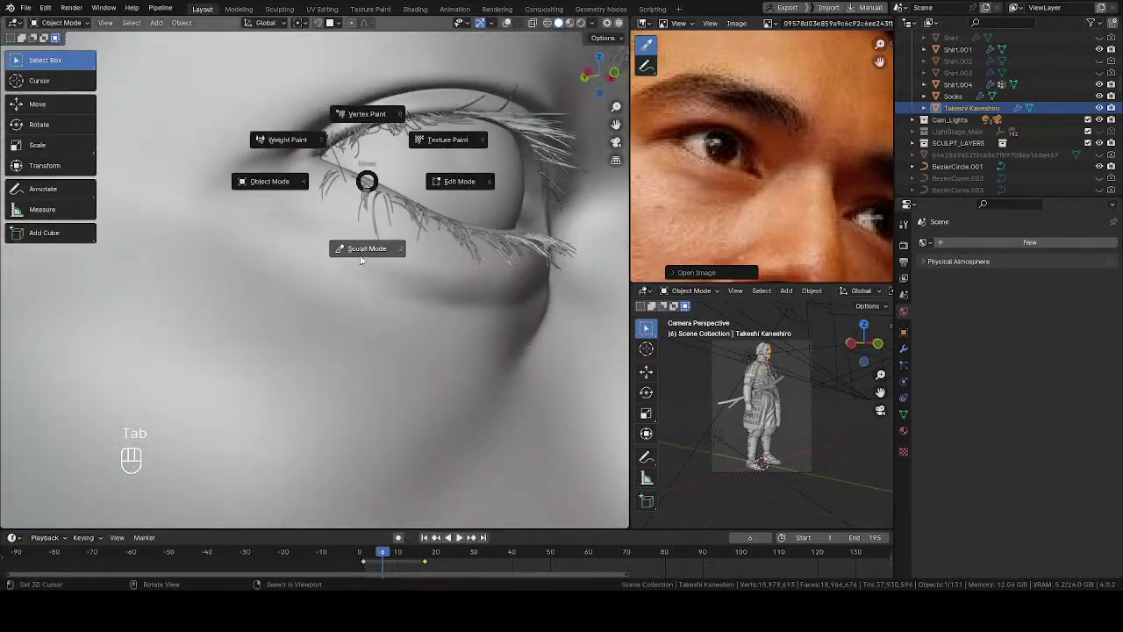
click(362, 236)
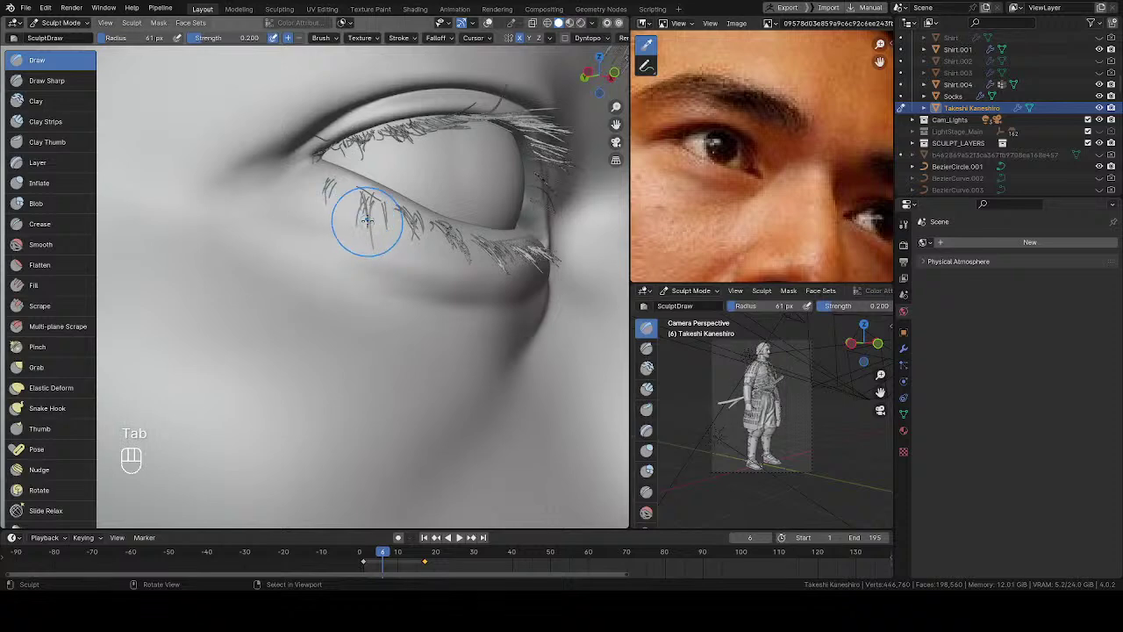
Display the SculptLayers settings and turn on the Face Sets overlay for the head.
shift+middle_drag(404, 190, 323, 248)
key(n)
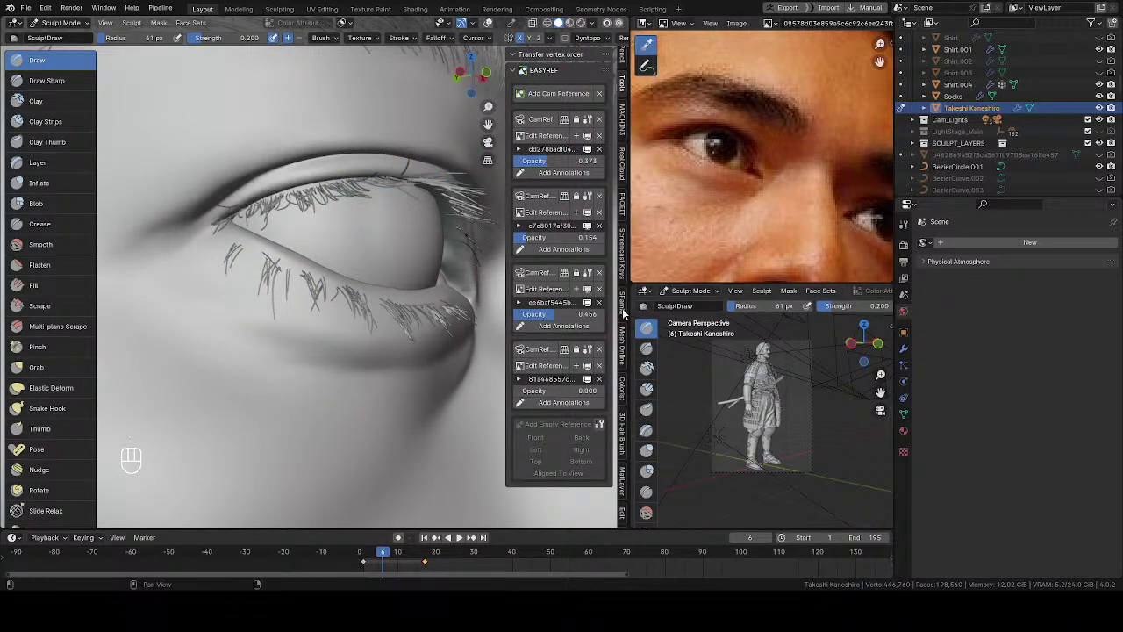
click(623, 309)
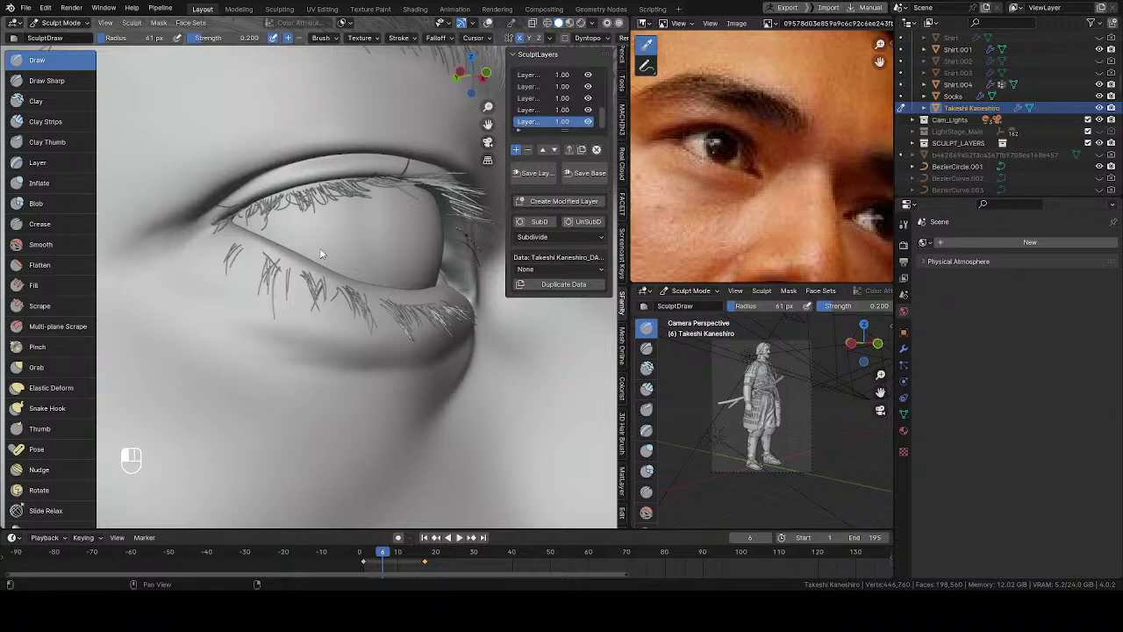
mouse_move(321, 246)
middle_down()
mouse_move(279, 283)
mouse_move(316, 329)
mouse_move(451, 281)
mouse_move(326, 175)
mouse_move(333, 266)
mouse_move(356, 230)
mouse_move(343, 293)
mouse_move(335, 265)
mouse_move(348, 274)
middle_up()
key(z)
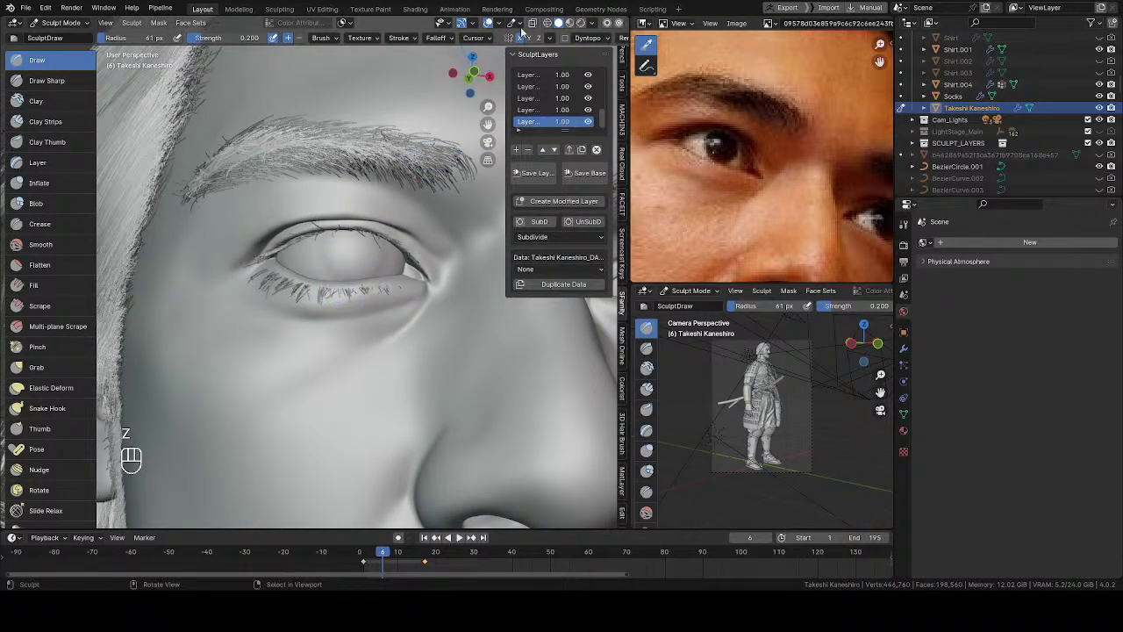
click(520, 25)
click(458, 75)
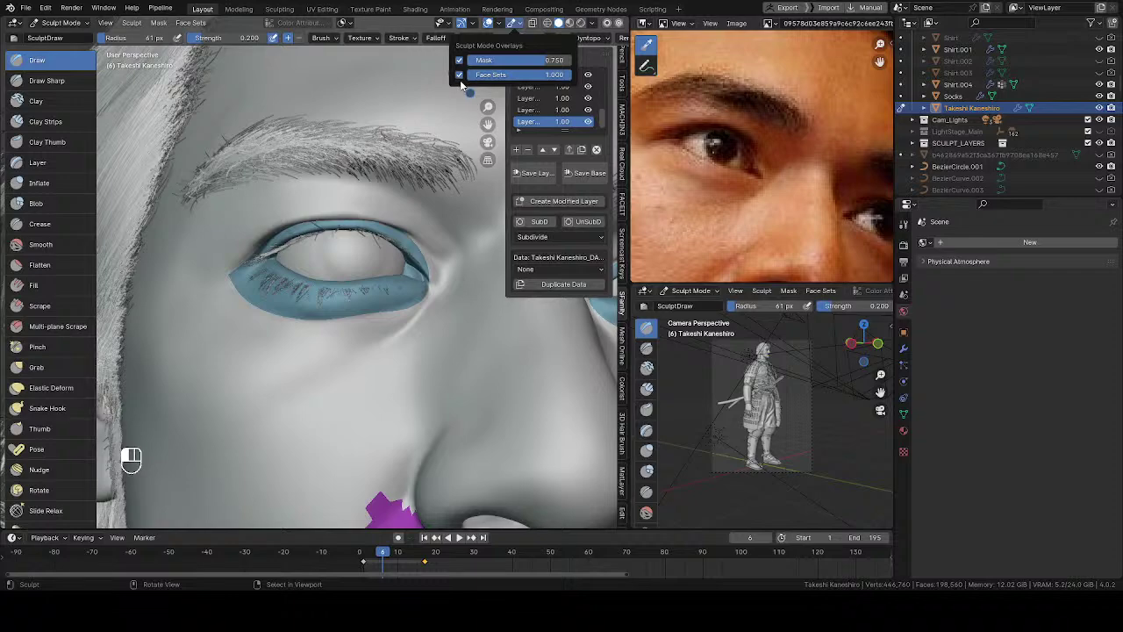
Isolate the eyelids by hiding their face set, masking the rest of the face, revealing everything and applying a mask filter.
mouse_move(351, 281)
middle_down()
mouse_move(373, 261)
mouse_move(385, 208)
middle_up()
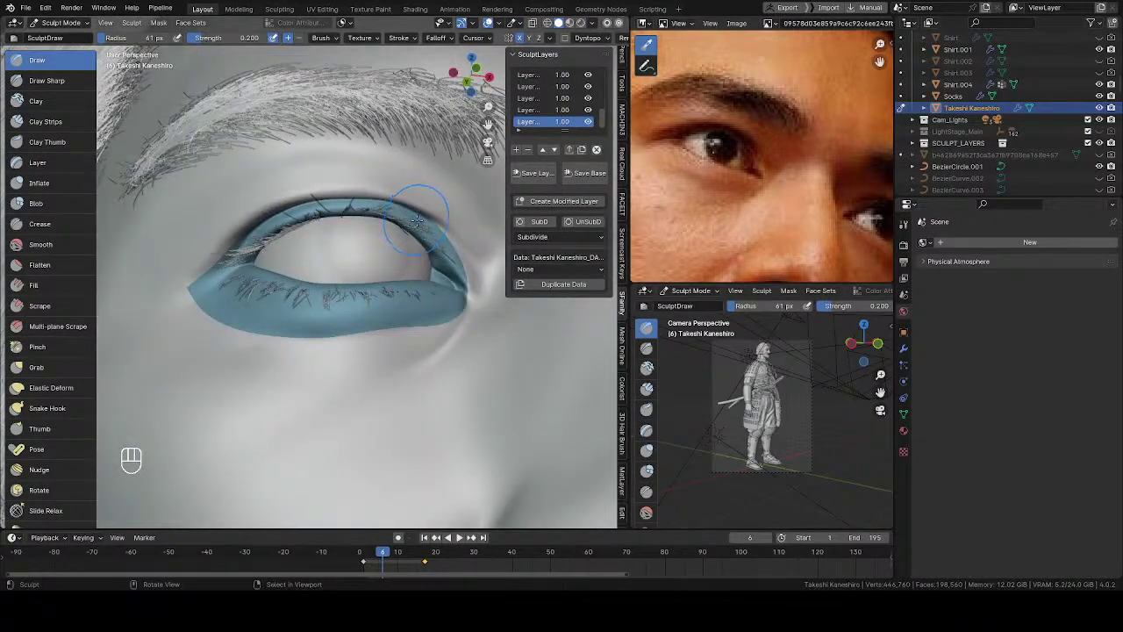
key(h)
key(a)
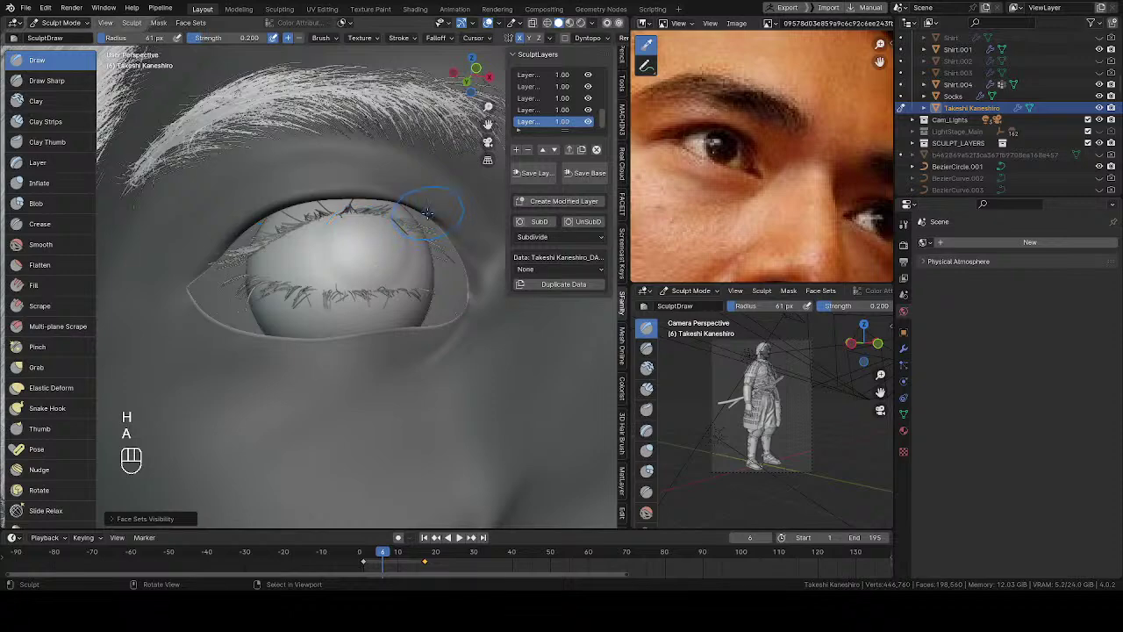
shift+middle_drag(377, 260, 402, 304)
key(alt+h)
ctrl+middle_drag(402, 303, 379, 245)
mouse_move(379, 246)
middle_down()
mouse_move(333, 303)
mouse_move(323, 275)
mouse_move(294, 269)
mouse_move(315, 269)
middle_up()
key(a)
key(a)
Choose the Grab brush at a radius of 141 px and reshape the lid at the outer eye corner.
key(f)
key(g)
key(f)
click(377, 273)
key(f)
click(282, 270)
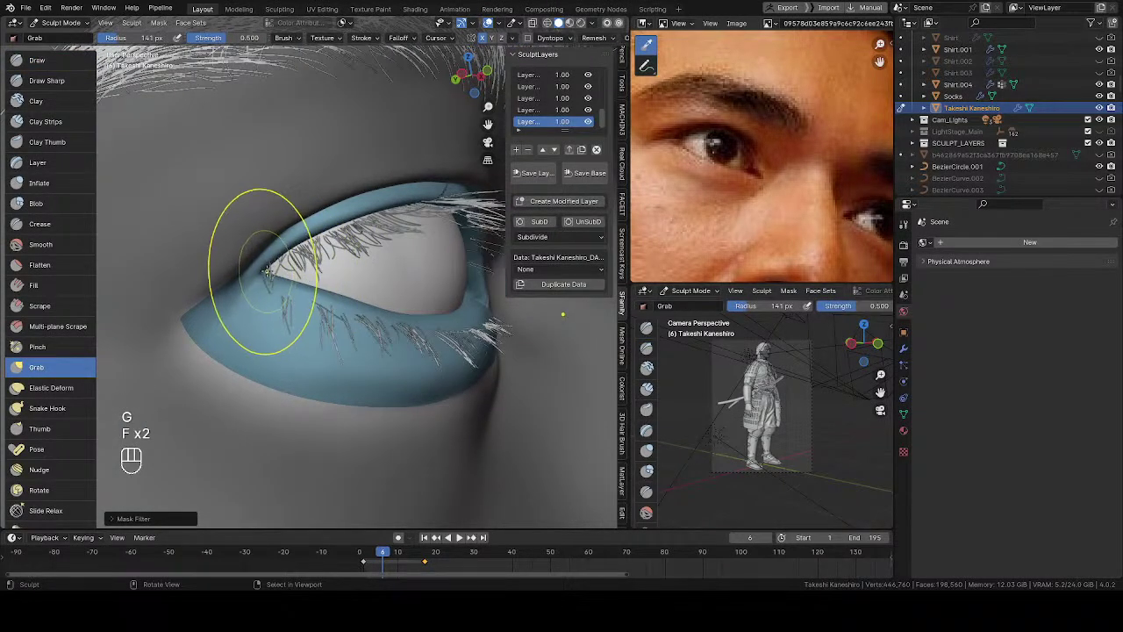
drag(265, 270, 265, 269)
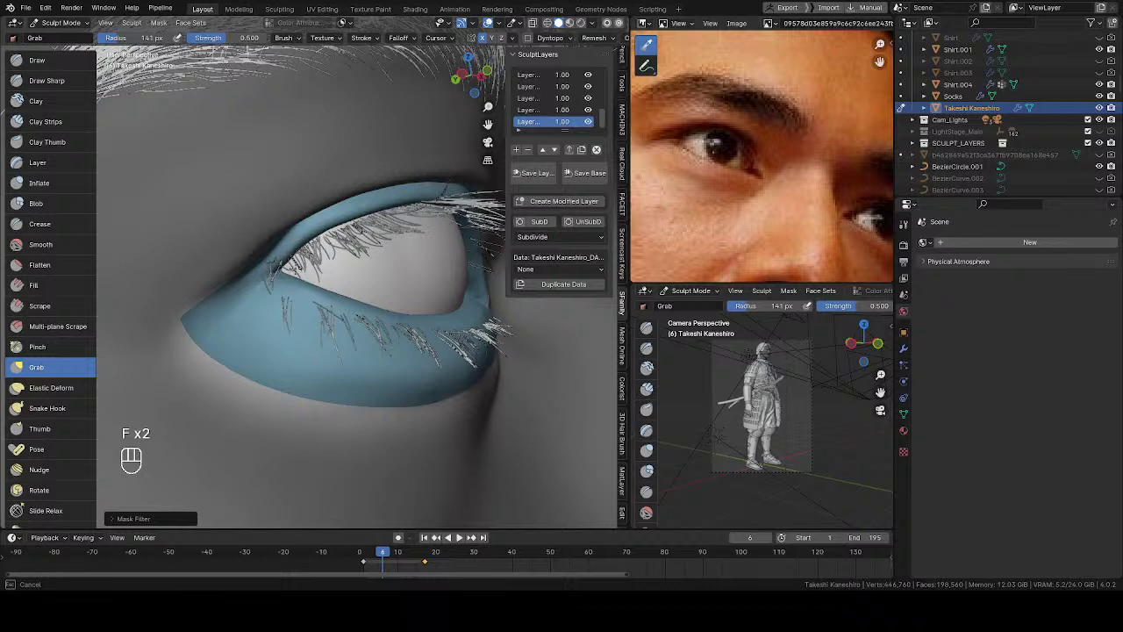
drag(265, 269, 311, 249)
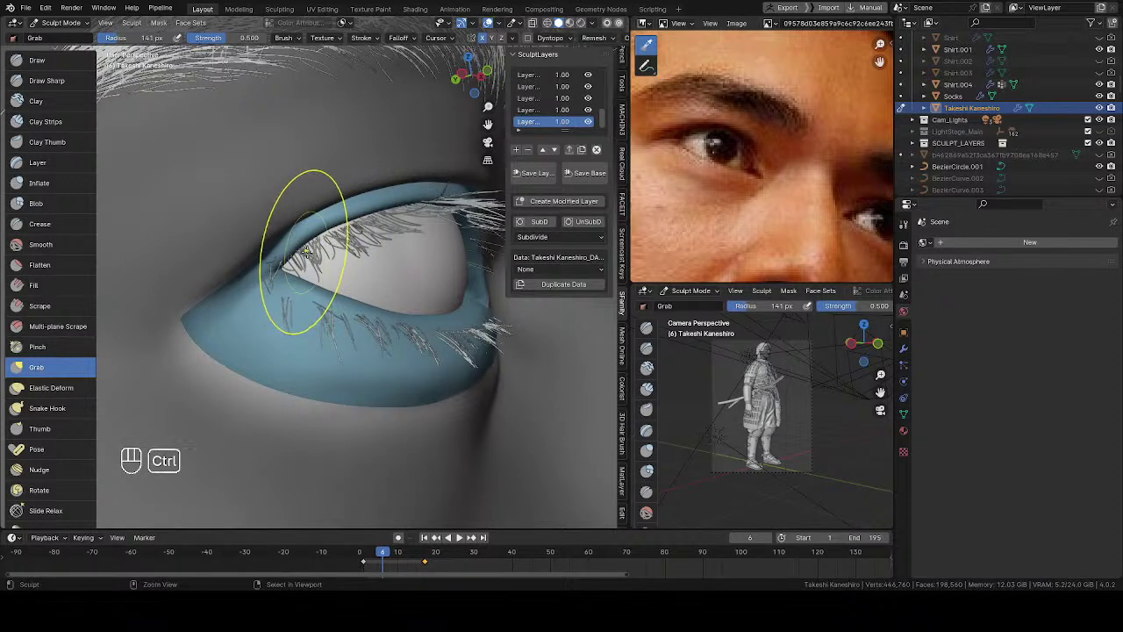
Reduce the Grab radius to 99 px and adjust the outer part of the upper-lid edge.
ctrl+middle_drag(306, 250, 322, 236)
key(f)
click(363, 237)
mouse_move(314, 230)
mouse_down()
mouse_move(323, 214)
mouse_move(351, 216)
mouse_up()
key(f)
click(345, 208)
key(f)
click(353, 213)
key(f)
click(354, 215)
middle_drag(342, 235, 332, 237)
drag(331, 235, 326, 235)
key(f)
click(307, 233)
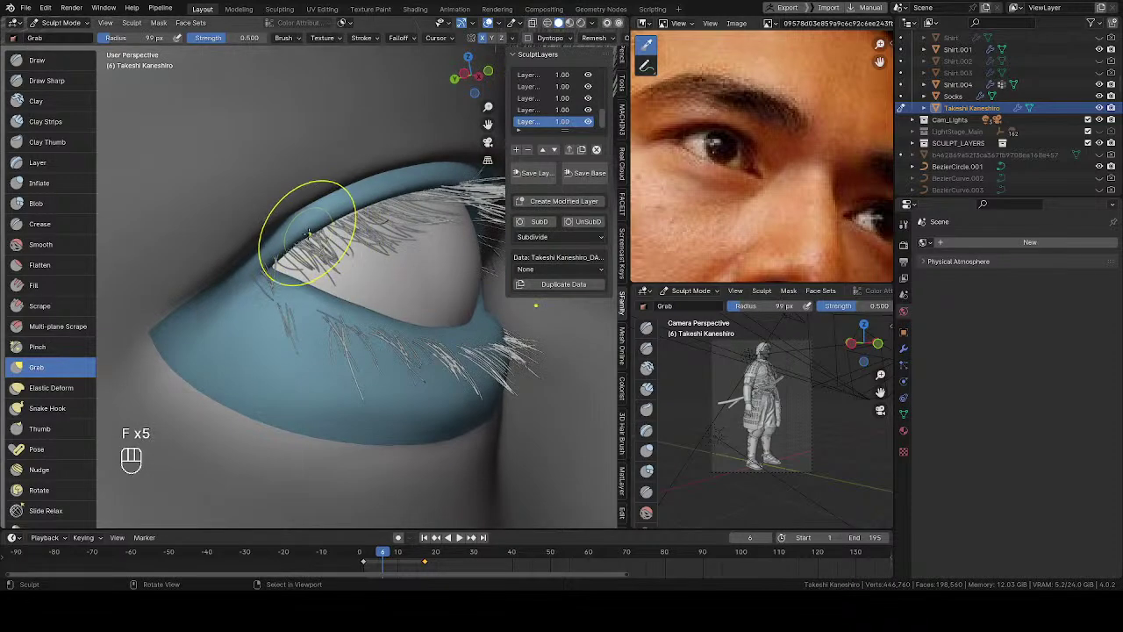
Set the Grab radius to 101 px and check the eyelid shape from the side and front.
key(f)
click(274, 261)
scroll(343, 243, down, 3)
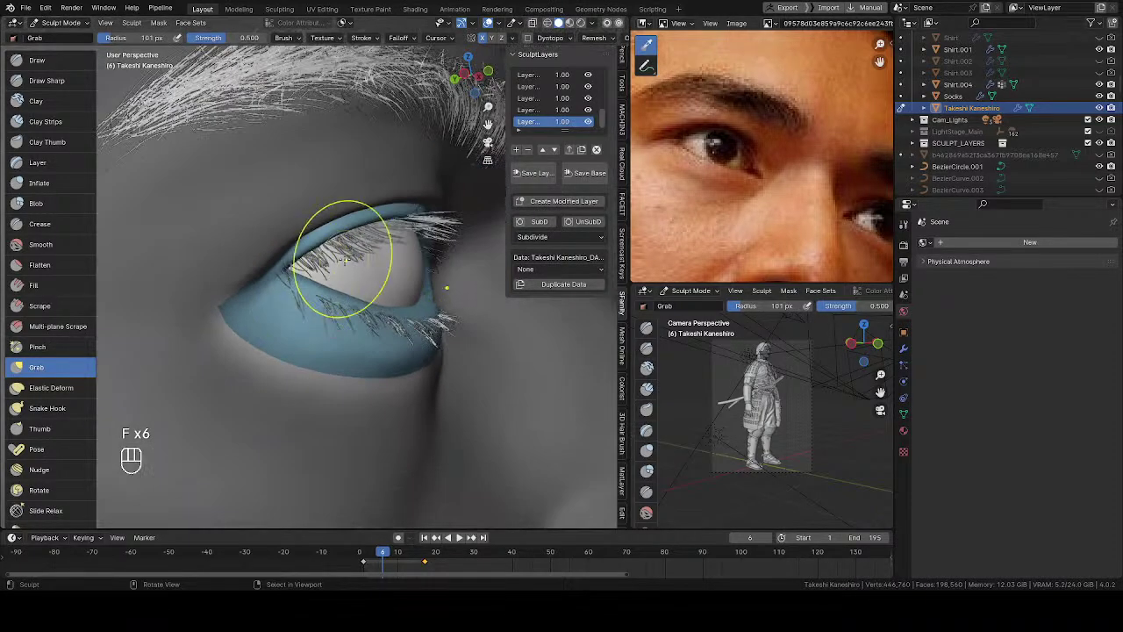
middle_drag(343, 243, 220, 263)
scroll(351, 311, down, 3)
scroll(296, 301, down, 2)
middle_drag(350, 310, 132, 270)
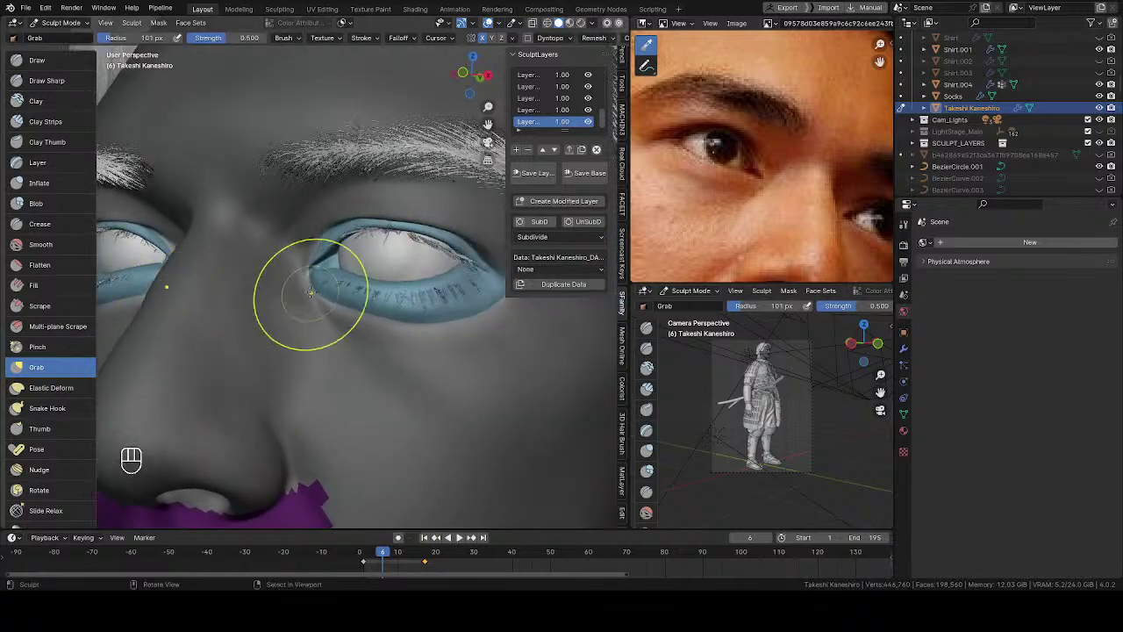
Inspect the opposite eye and compare the latest Grab edits by undoing and redoing them.
middle_drag(311, 304, 279, 270)
ctrl+middle_drag(279, 270, 299, 253)
key(ctrl+z)
key(ctrl+shift+z)
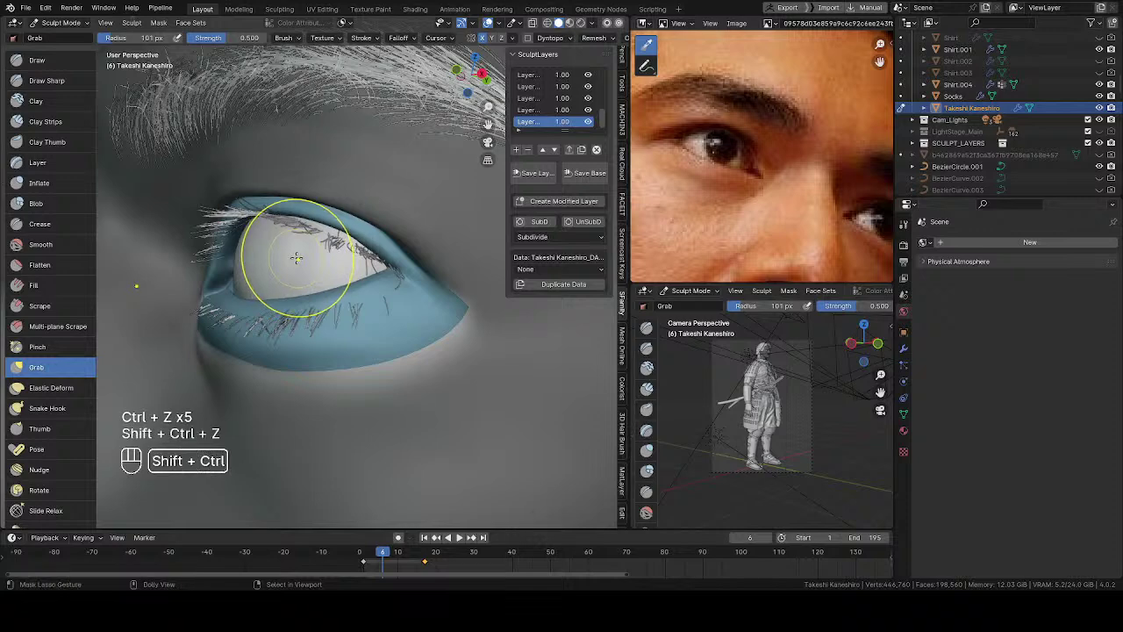
key(ctrl+z)
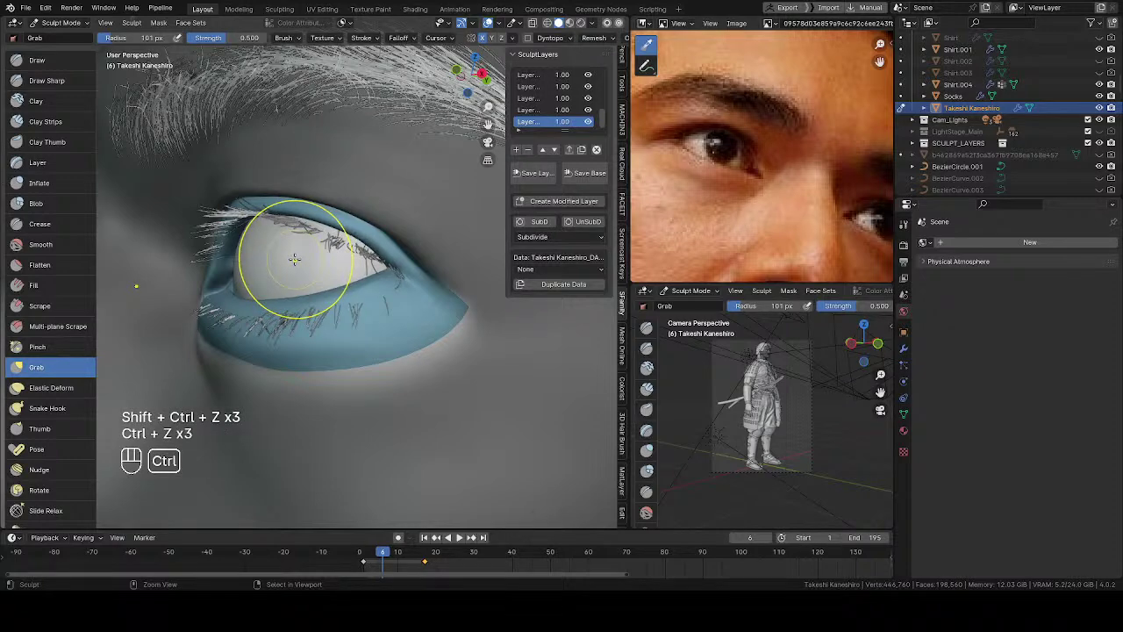
key(ctrl+shift+z)
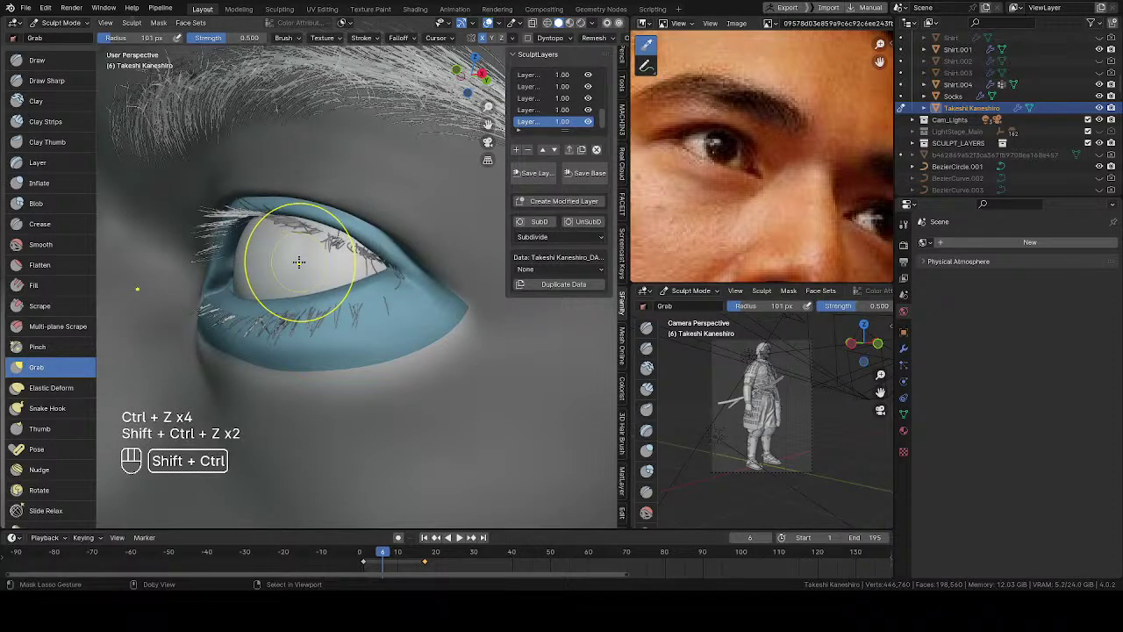
Reduce the Grab radius to 86 px, then 81 px, and refine the upper-lid edge near the outer corner.
mouse_move(299, 263)
ctrl+middle_down()
mouse_move(298, 351)
mouse_move(279, 281)
mouse_move(258, 323)
mouse_move(303, 285)
ctrl+middle_up()
mouse_move(303, 285)
middle_down()
mouse_move(337, 264)
mouse_move(386, 265)
mouse_move(321, 318)
mouse_move(299, 270)
mouse_move(320, 299)
mouse_move(337, 250)
middle_up()
key(f)
click(325, 229)
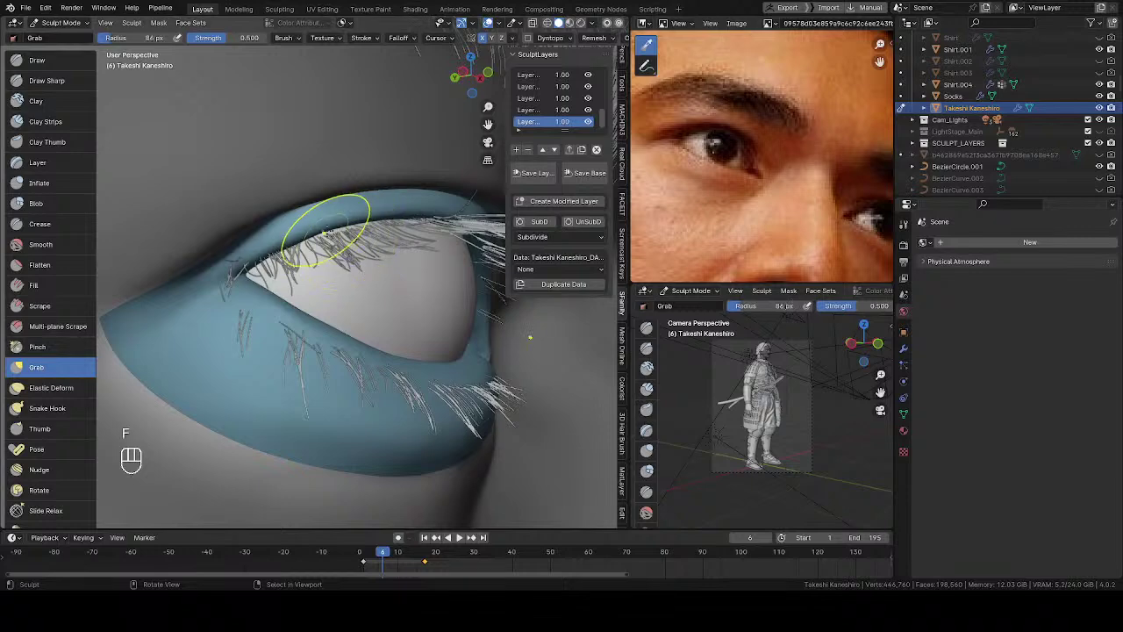
key(f)
click(324, 228)
key(f)
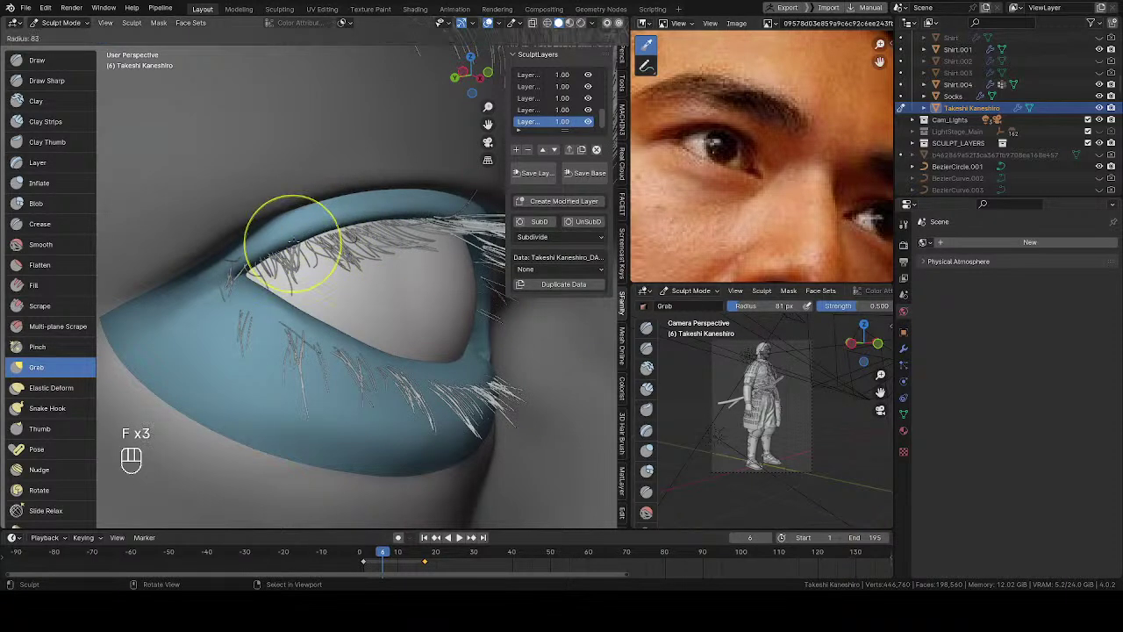
key(f)
drag(272, 252, 274, 249)
middle_drag(325, 265, 251, 255)
Adjust the lids at the outer eye corner with the Grab radius at 98 px, then 54 px.
key(f)
click(326, 270)
key(f)
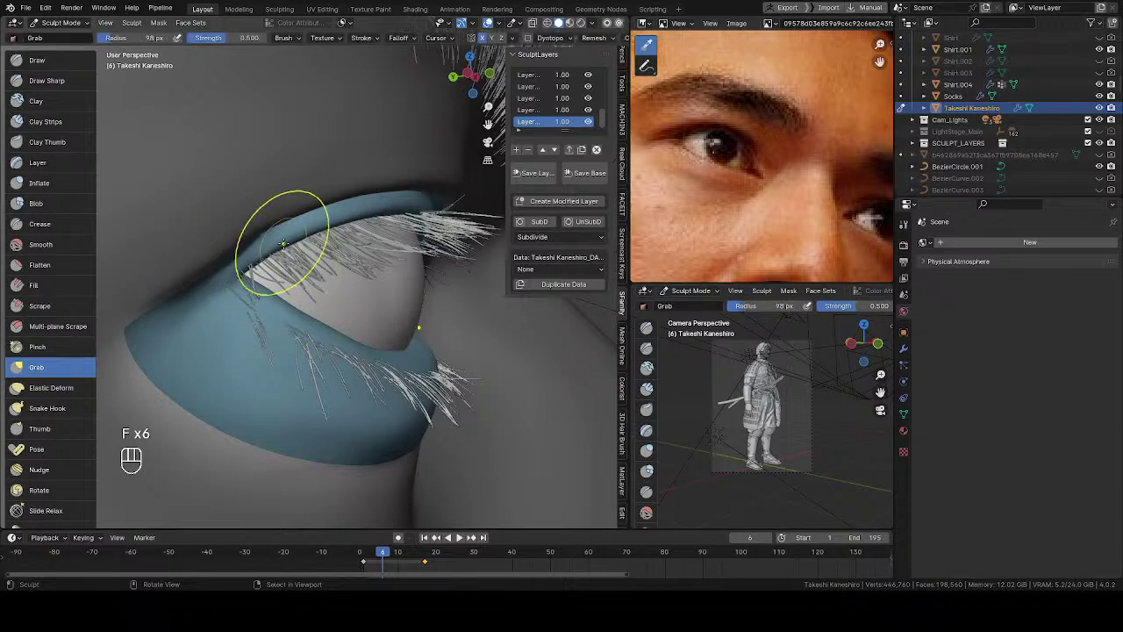
key(f)
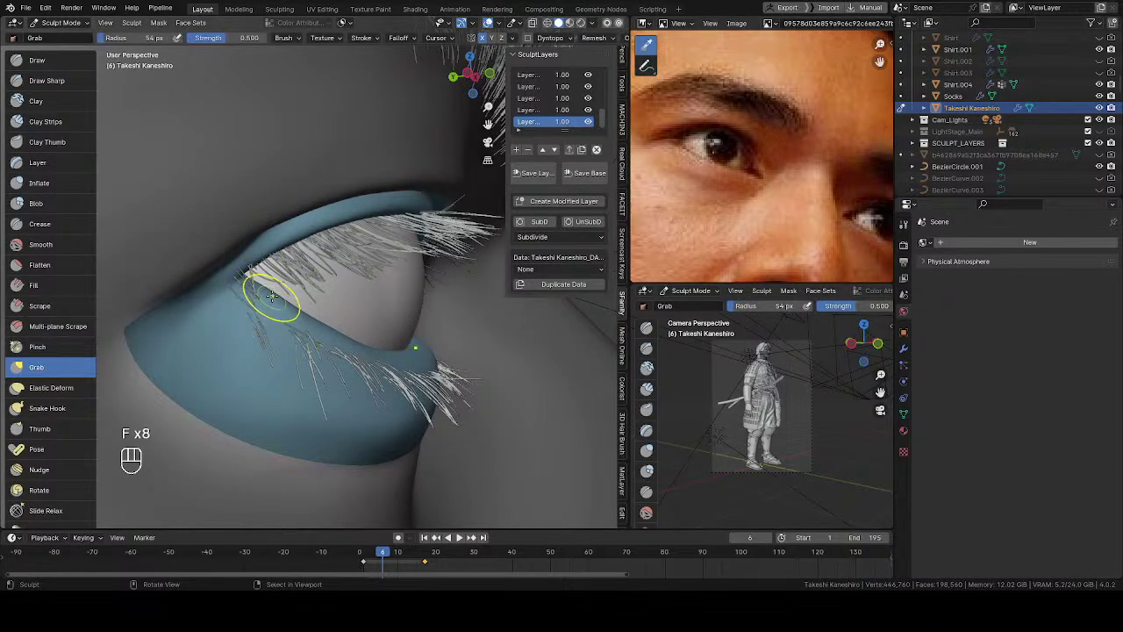
Enlarge the Grab radius to 141 px, then 143 px, and shape the upper lid's curve around the eyeball.
mouse_move(272, 296)
middle_down()
mouse_move(307, 261)
mouse_move(276, 243)
mouse_move(258, 255)
mouse_move(227, 102)
mouse_move(237, 101)
middle_up()
mouse_move(416, 207)
shift+middle_down()
mouse_move(341, 245)
mouse_move(377, 245)
shift+middle_up()
key(f)
click(433, 246)
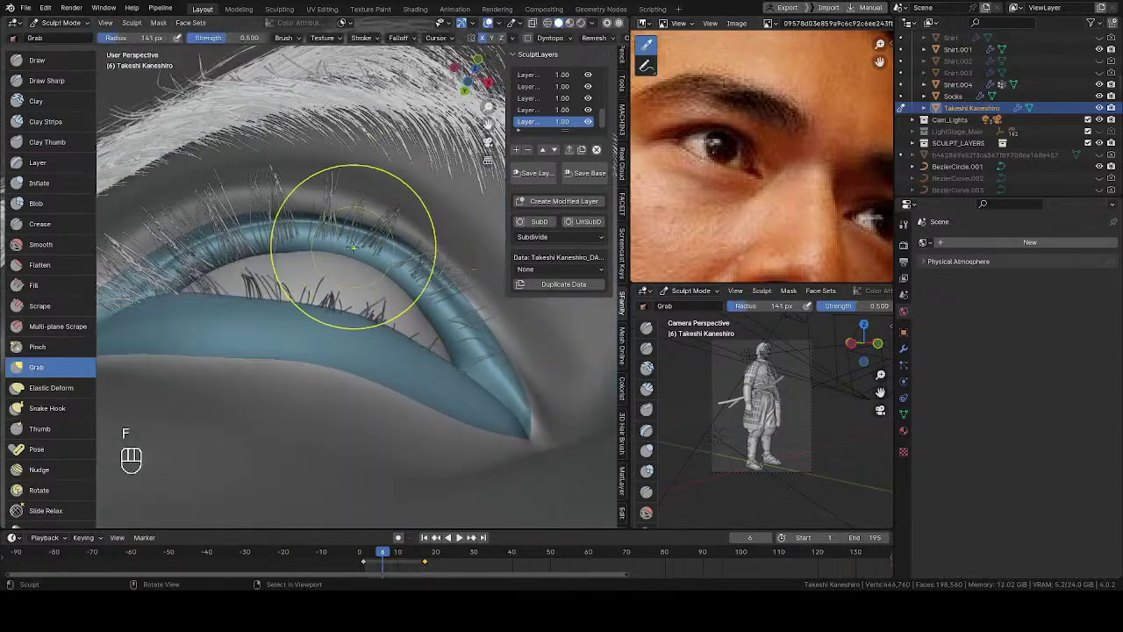
key(f)
click(345, 247)
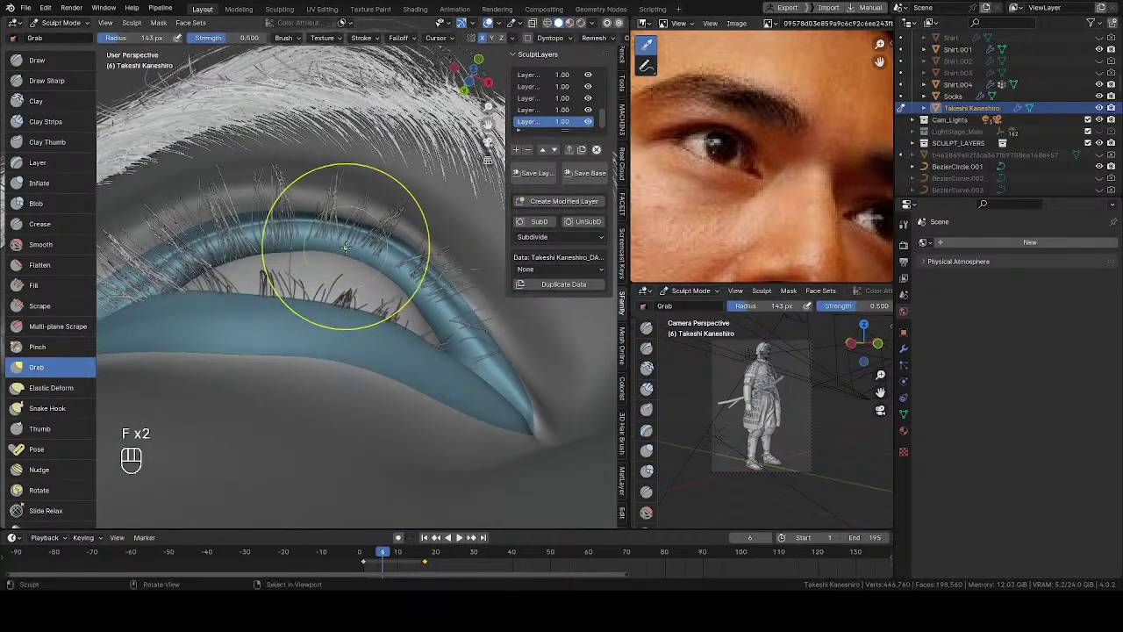
mouse_move(285, 252)
middle_down()
mouse_move(377, 270)
mouse_move(295, 364)
mouse_move(298, 391)
middle_up()
Set the Grab radius to 149 px and adjust the upper lid's overall curve.
key(f)
click(381, 271)
ctrl+middle_drag(325, 271, 323, 295)
mouse_move(327, 270)
middle_down()
mouse_move(299, 270)
mouse_move(386, 303)
middle_up()
middle_drag(241, 246, 258, 247)
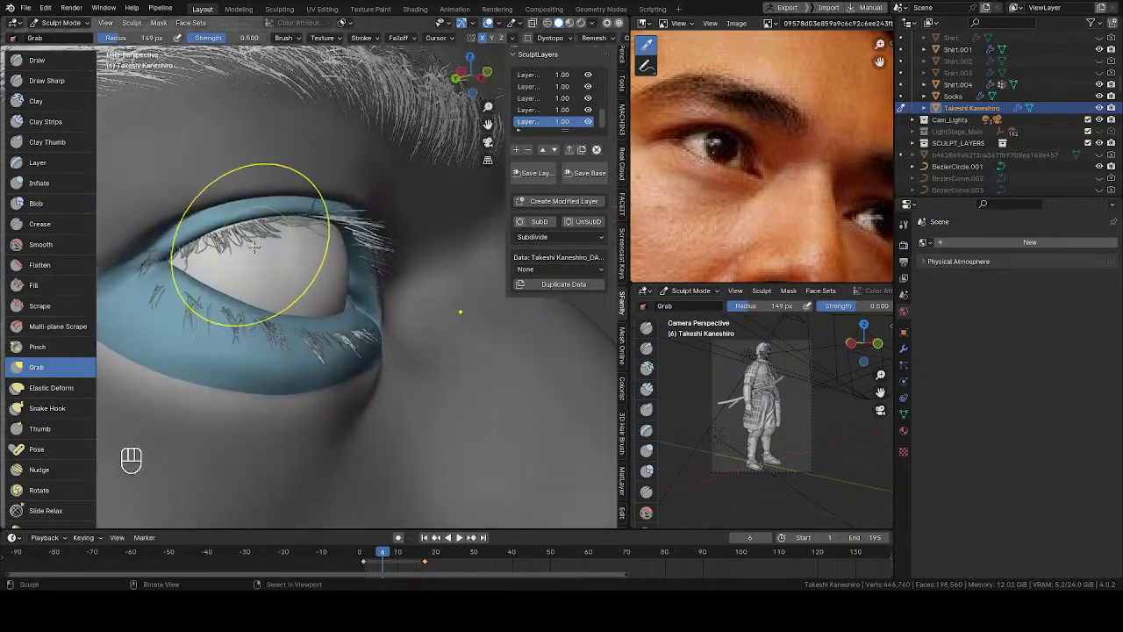
Reduce the Grab radius to 109 px and nudge the outer upper lid, checking the eye in profile.
key(f)
click(225, 231)
drag(220, 226, 228, 223)
middle_drag(227, 223, 293, 275)
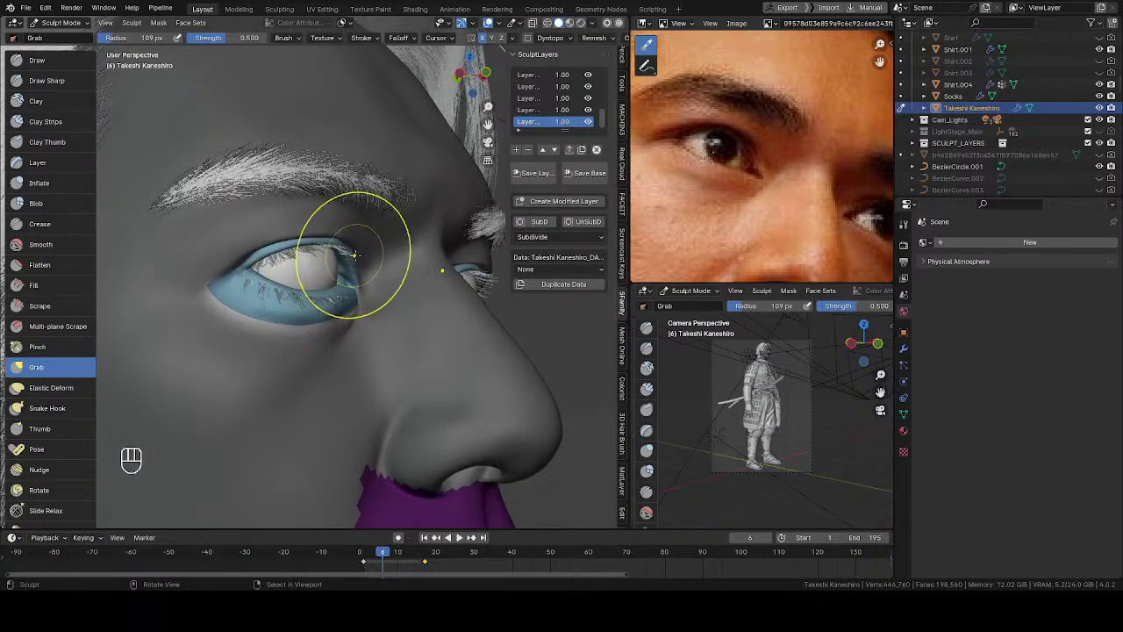
View the head through the side and front EasyRef reference cameras and raise the front reference's opacity to 0.306.
key(q)
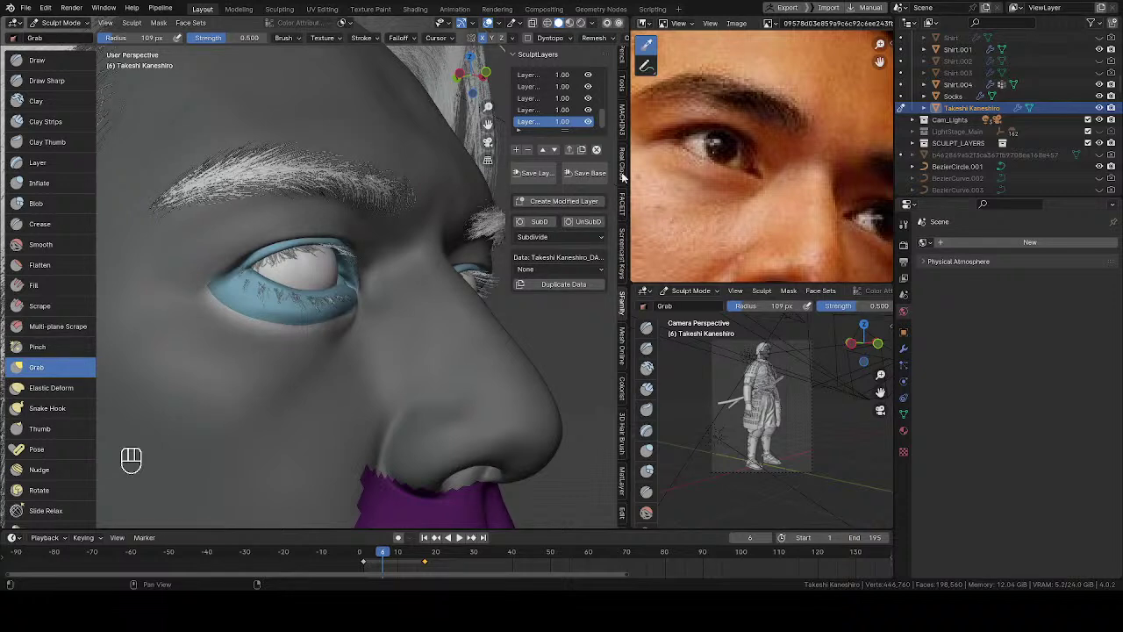
click(623, 84)
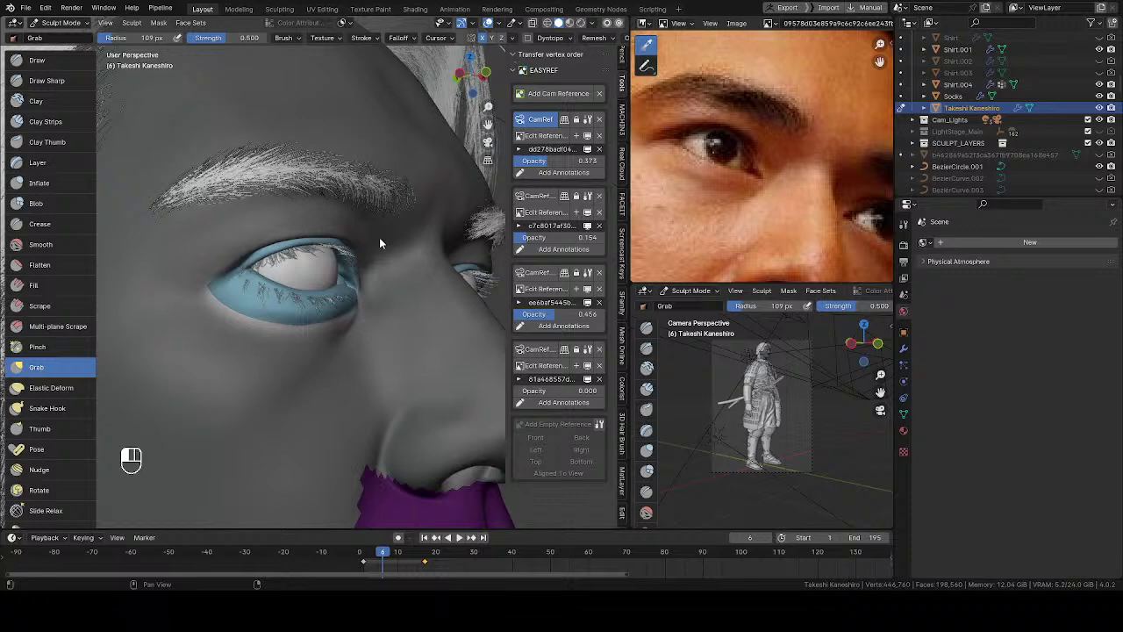
key(KP_0)
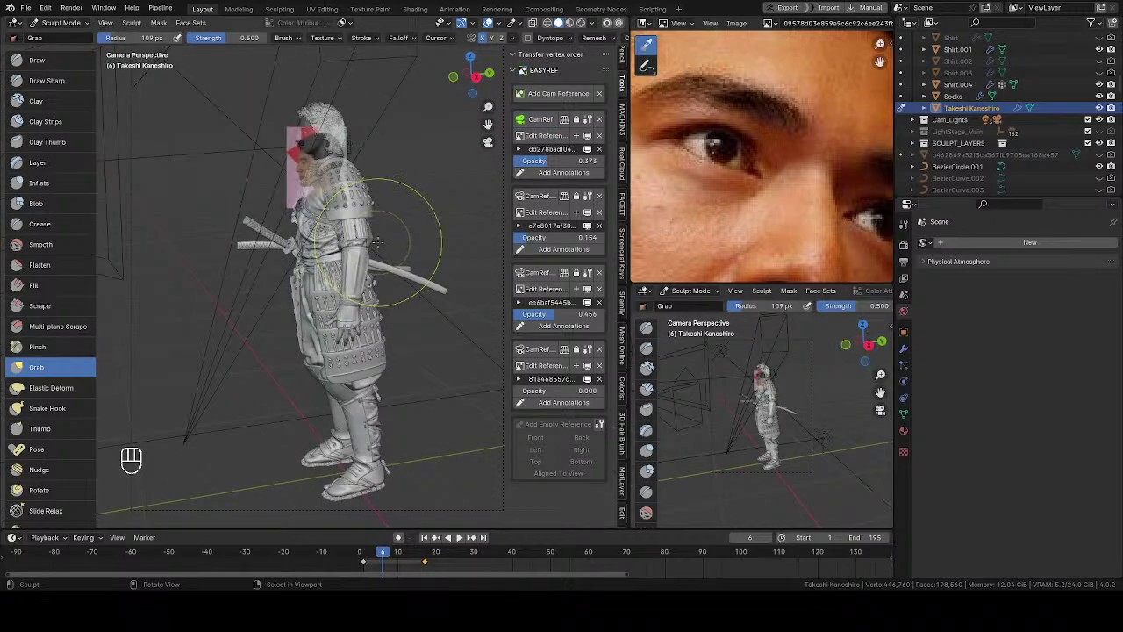
key(shift)
mouse_move(368, 236)
shift+middle_down()
mouse_move(361, 364)
mouse_move(358, 263)
mouse_move(383, 180)
mouse_move(386, 211)
mouse_move(450, 249)
mouse_move(404, 256)
shift+middle_up()
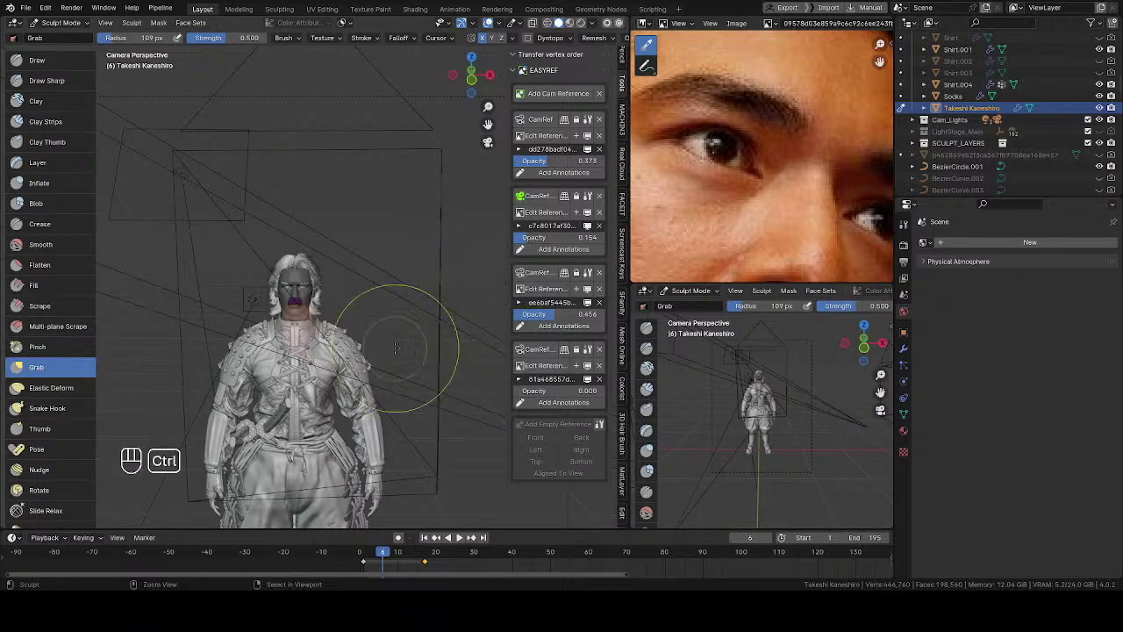
ctrl+middle_drag(379, 316, 465, 215)
mouse_move(530, 240)
mouse_down()
mouse_move(597, 230)
mouse_move(544, 242)
mouse_move(581, 249)
mouse_move(548, 249)
mouse_up()
ctrl+middle_drag(388, 285, 378, 445)
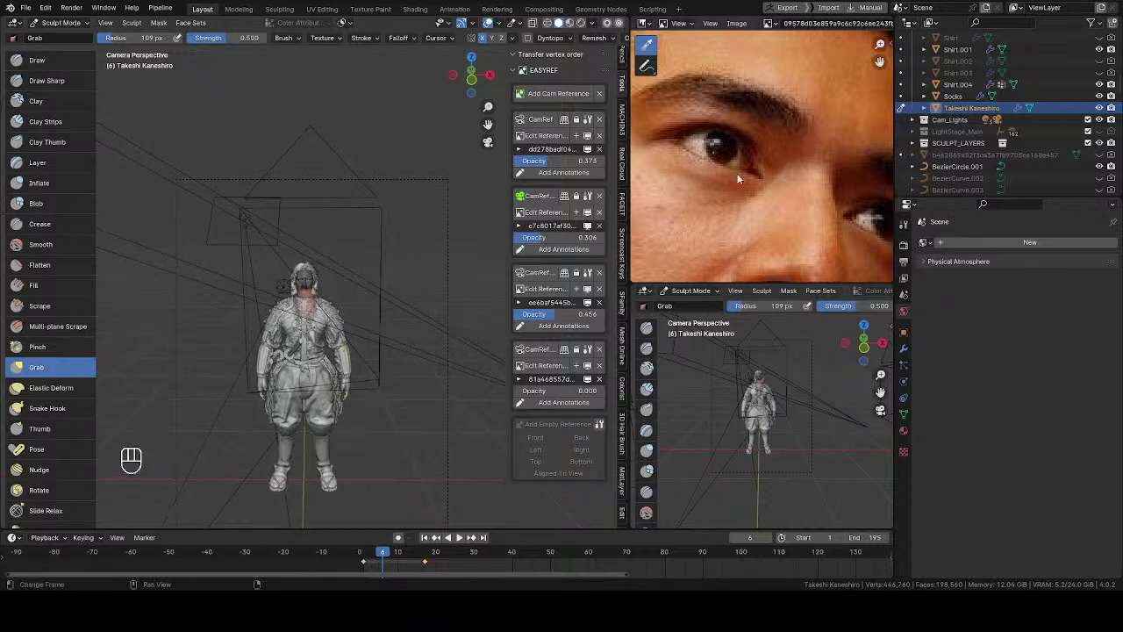
Try an output resolution of 6000, then settle on 1000 by 1000 px for the camera view.
click(904, 245)
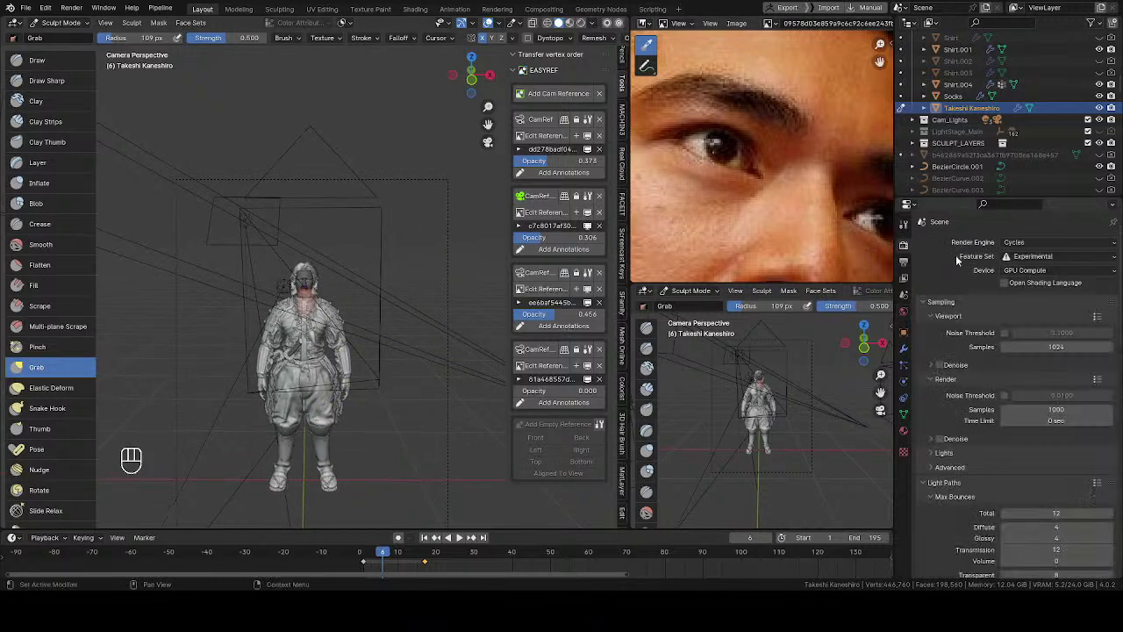
click(903, 263)
double_click(1036, 257)
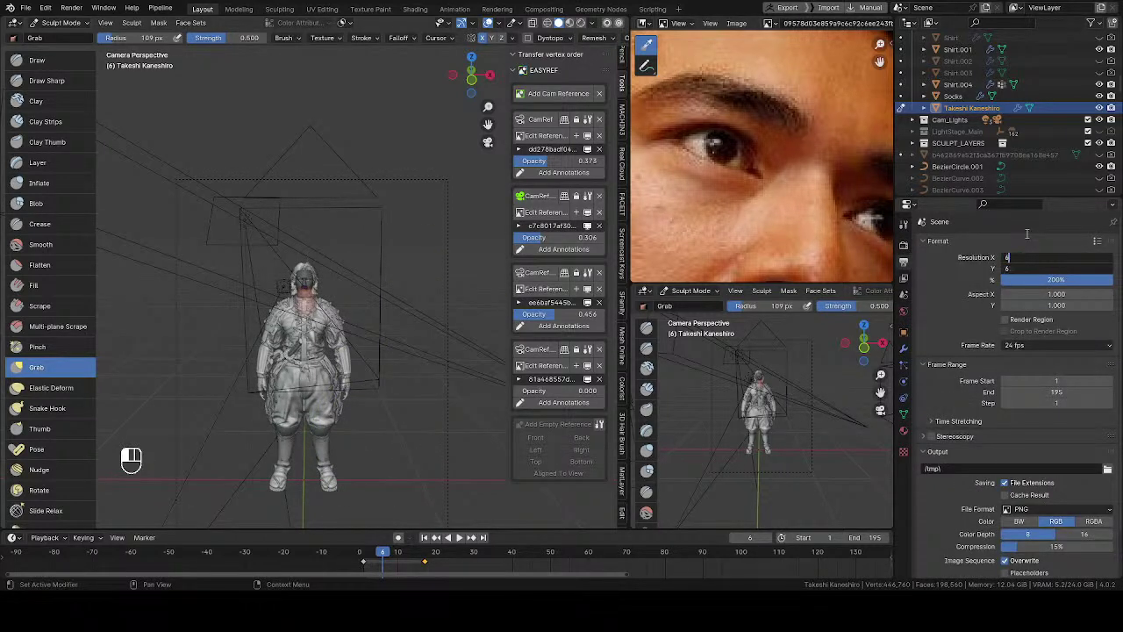
text(6000)
key(Return)
ctrl+middle_drag(238, 251, 354, 198)
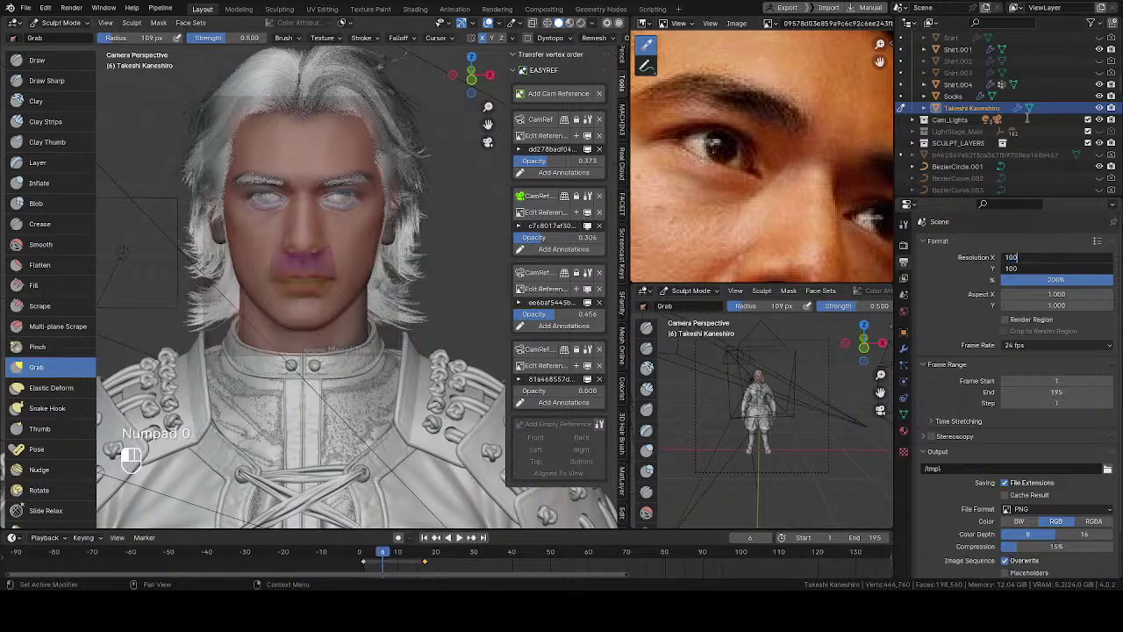
key(Return)
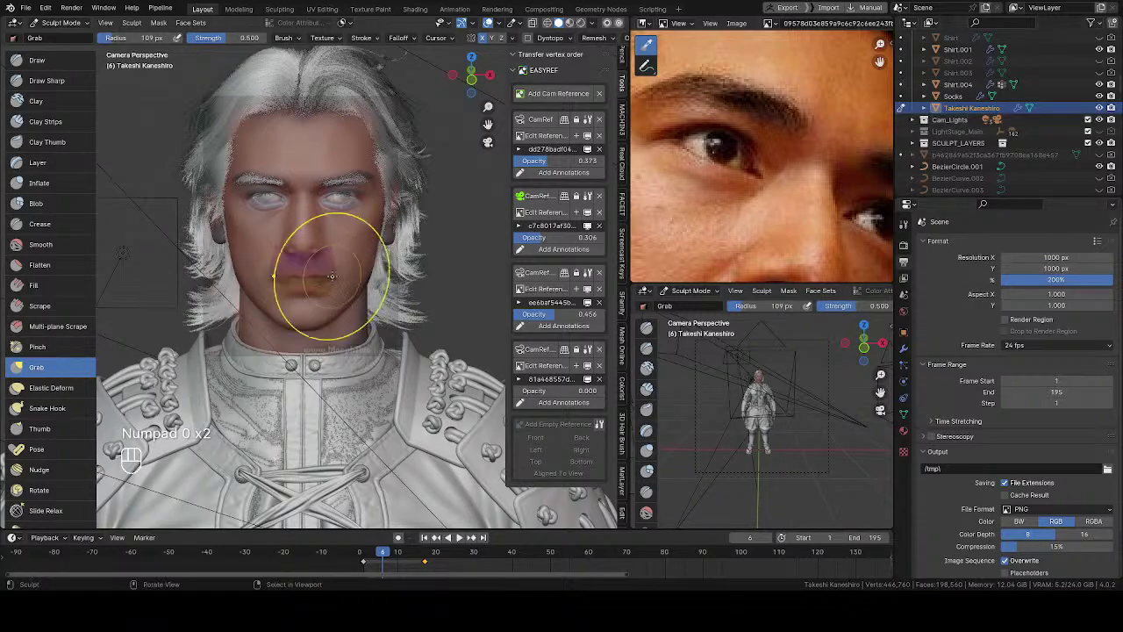
Compare the face with the front and side reference overlays, and lower the side reference's opacity to 0.038.
ctrl+middle_drag(331, 276, 446, 386)
ctrl+middle_drag(446, 386, 484, 254)
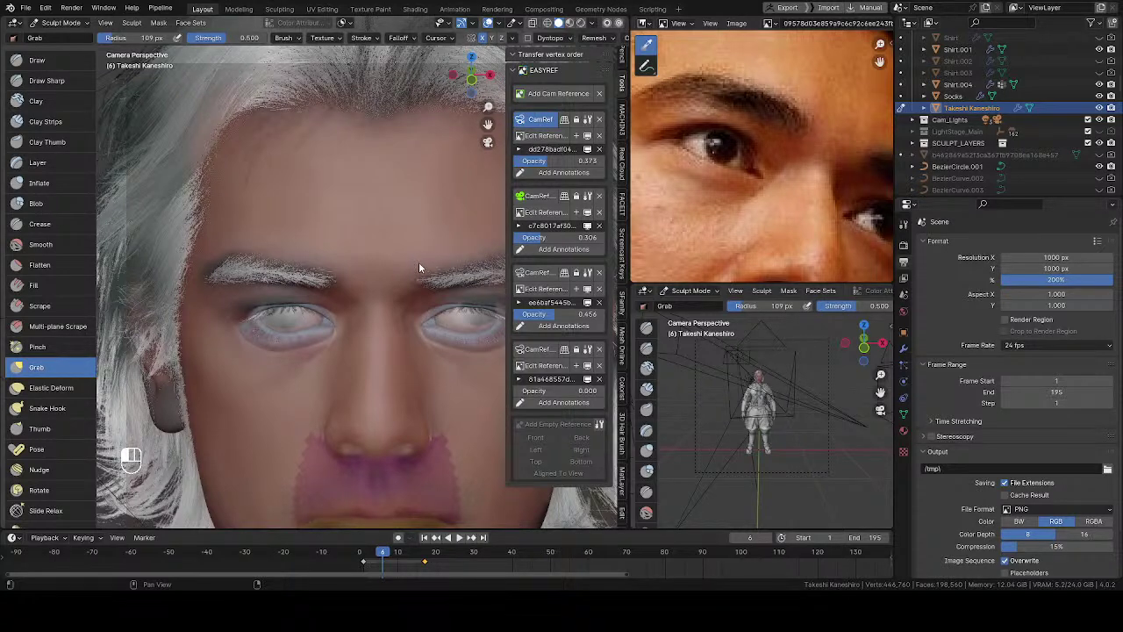
shift+middle_drag(391, 205, 433, 434)
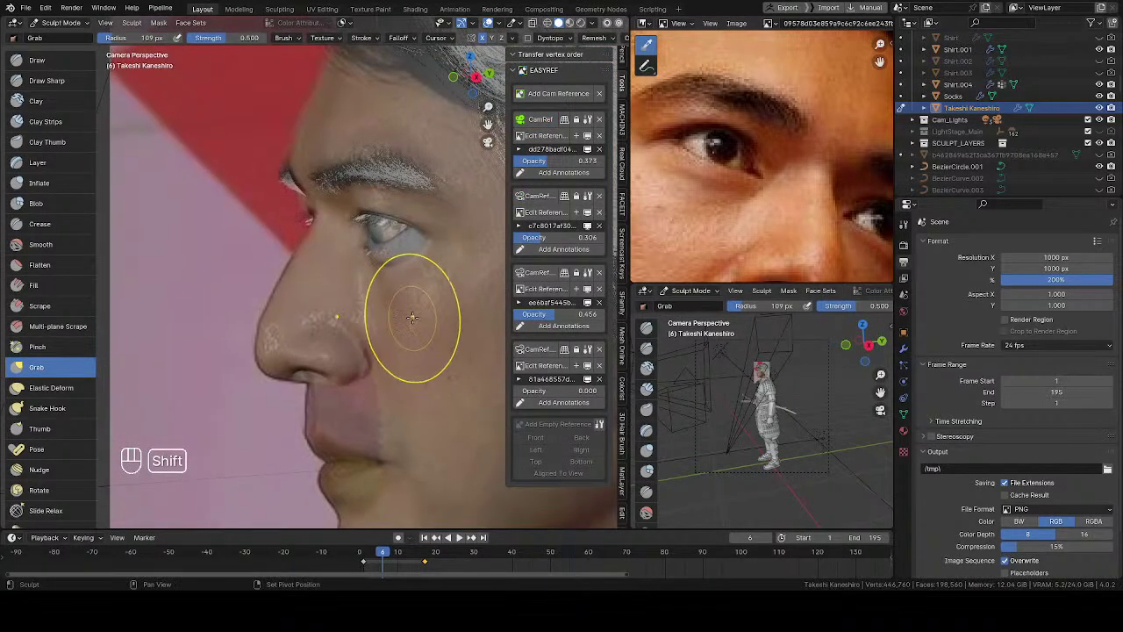
shift+middle_drag(418, 341, 326, 379)
ctrl+middle_drag(325, 379, 386, 246)
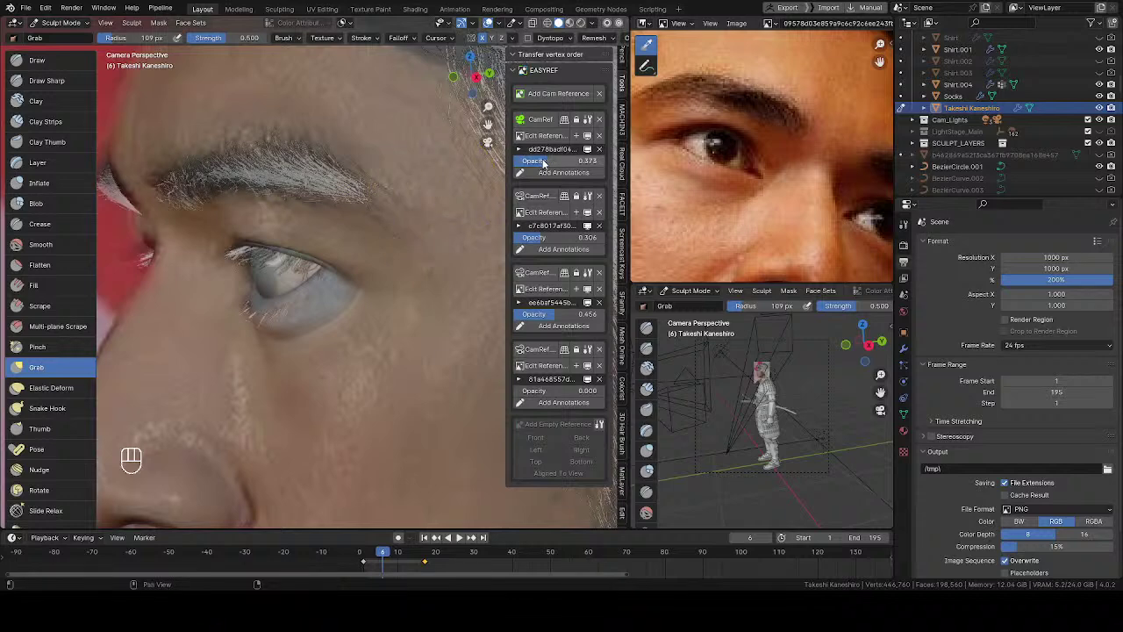
mouse_move(544, 163)
mouse_down()
mouse_move(620, 168)
mouse_move(526, 162)
mouse_move(606, 163)
mouse_move(531, 163)
mouse_move(600, 176)
mouse_move(535, 167)
mouse_move(574, 182)
mouse_move(531, 180)
mouse_move(529, 167)
mouse_up()
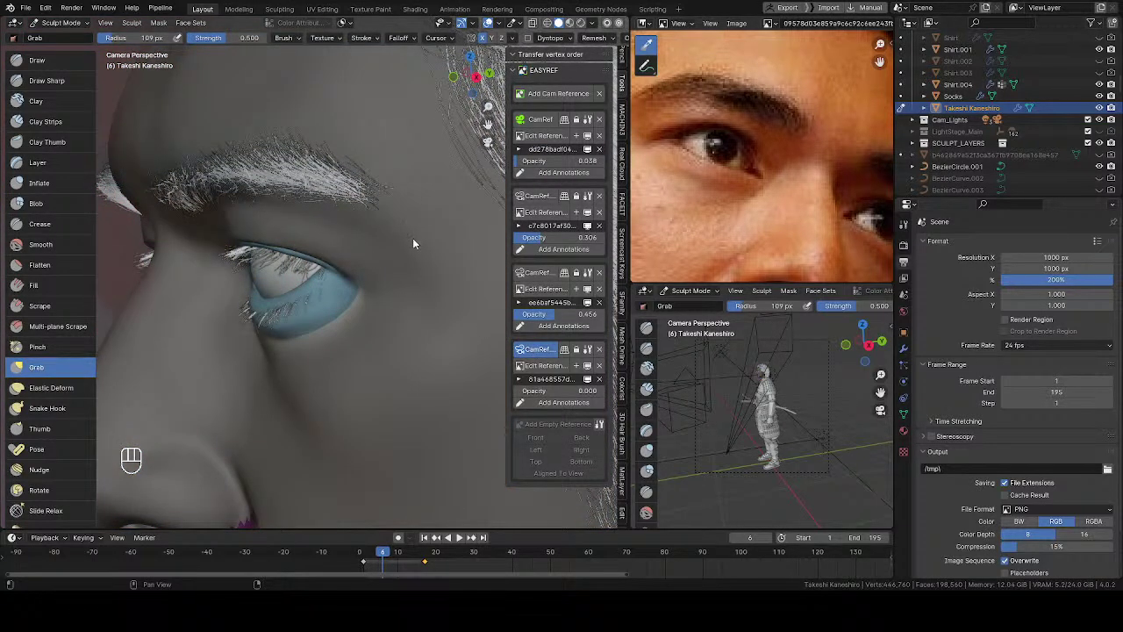
Switch to the fourth reference camera and raise its portrait's opacity to 0.759 over the face.
ctrl+middle_drag(410, 299, 413, 371)
shift+middle_drag(420, 447, 420, 211)
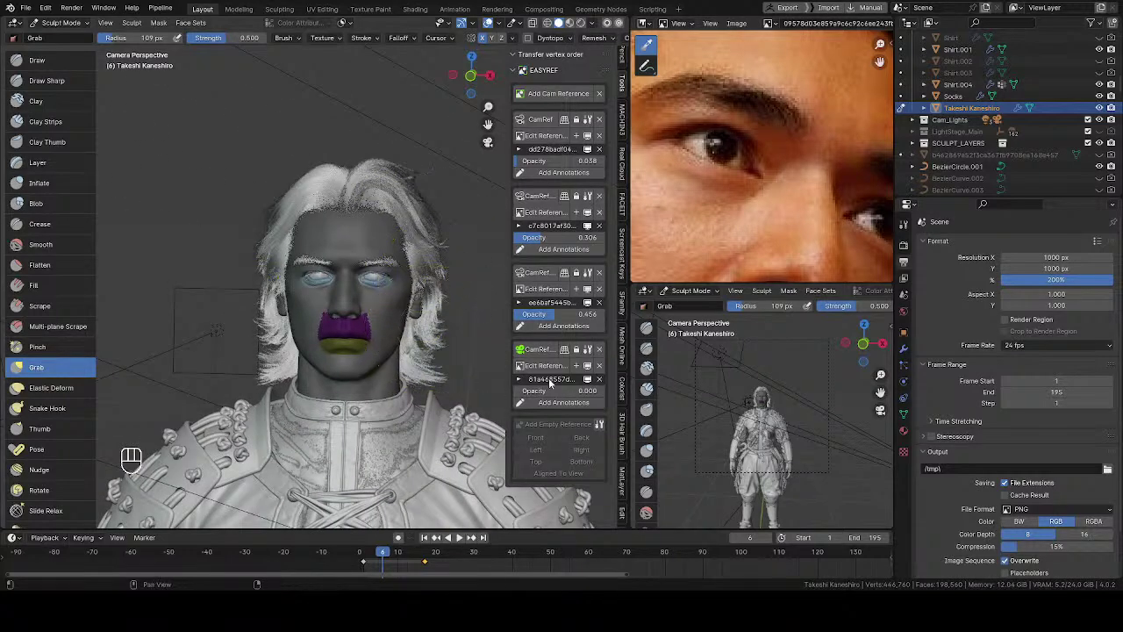
drag(530, 395, 587, 393)
ctrl+middle_drag(314, 270, 317, 167)
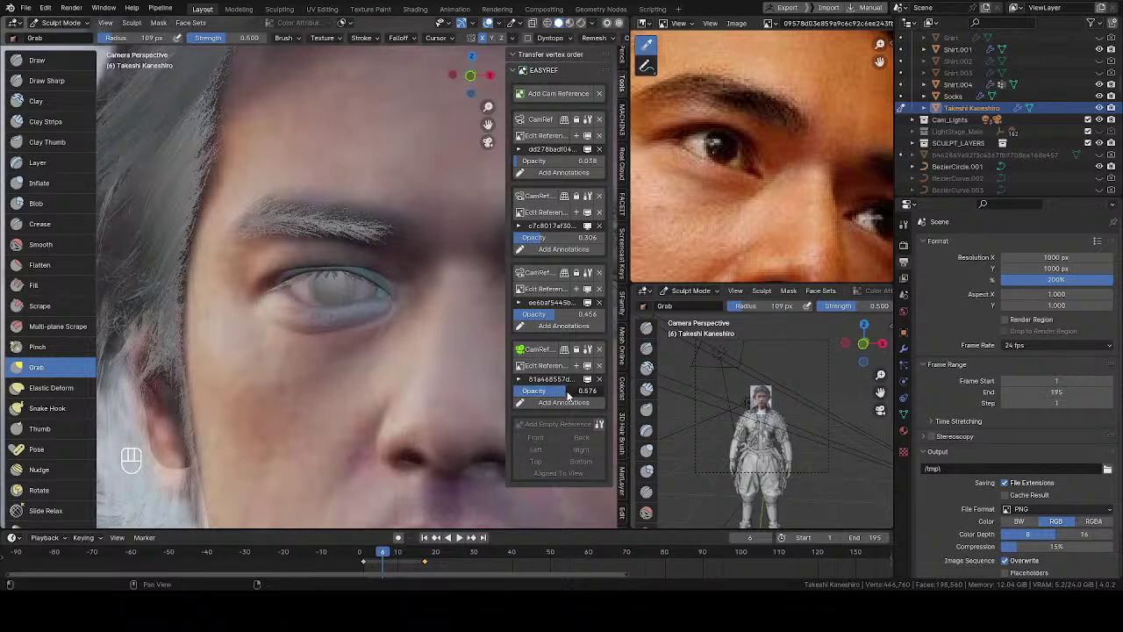
mouse_move(567, 397)
mouse_down()
mouse_move(586, 395)
mouse_move(538, 402)
mouse_move(612, 414)
mouse_move(509, 403)
mouse_move(580, 404)
mouse_up()
shift+middle_drag(496, 346, 334, 305)
mouse_move(569, 394)
mouse_down()
mouse_move(531, 395)
mouse_move(590, 396)
mouse_move(541, 399)
mouse_up()
drag(518, 394, 571, 398)
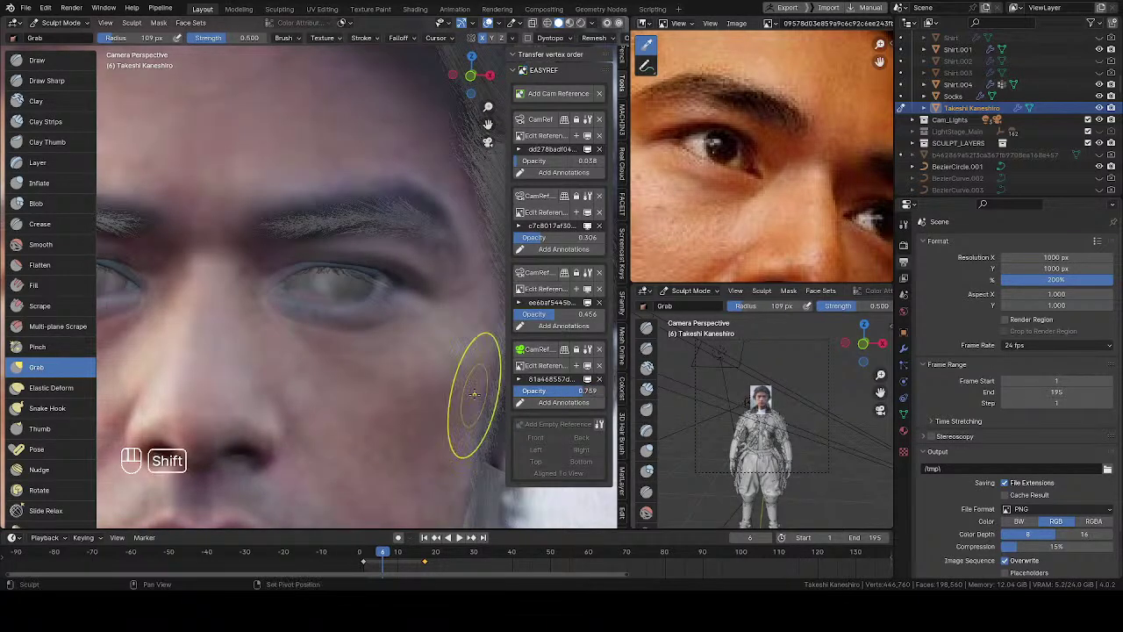
Compare the model's eyes, nose and mouth with the front portrait overlay, and set its opacity to 0.772.
shift+middle_drag(474, 395, 423, 211)
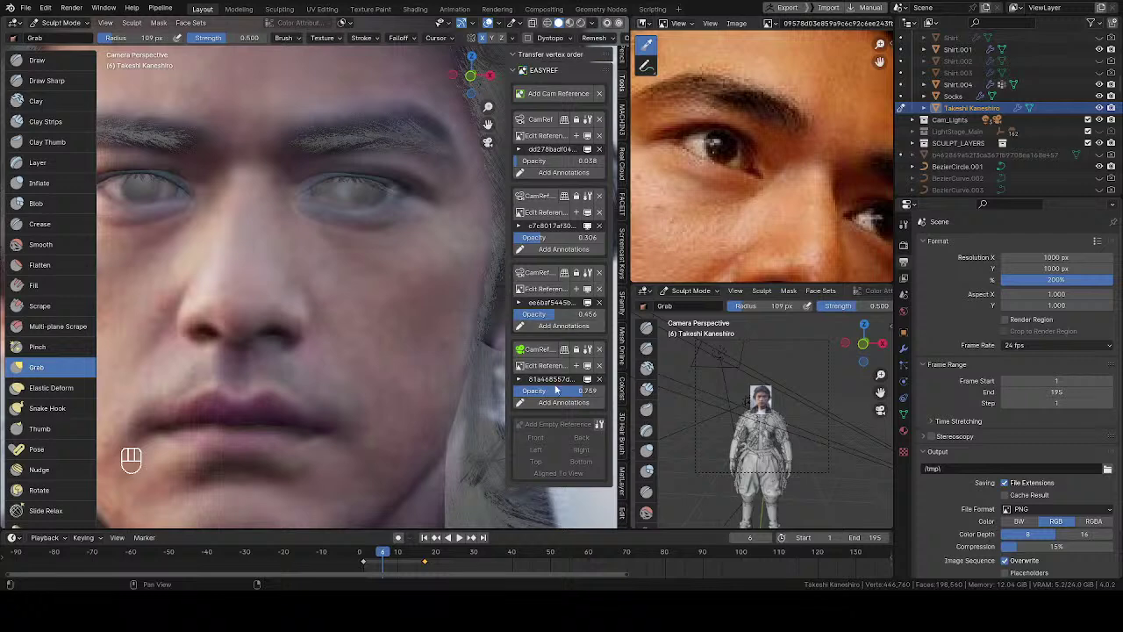
mouse_move(554, 389)
mouse_down()
mouse_move(537, 389)
mouse_move(593, 398)
mouse_move(537, 402)
mouse_move(555, 405)
mouse_up()
shift+middle_drag(312, 300, 378, 302)
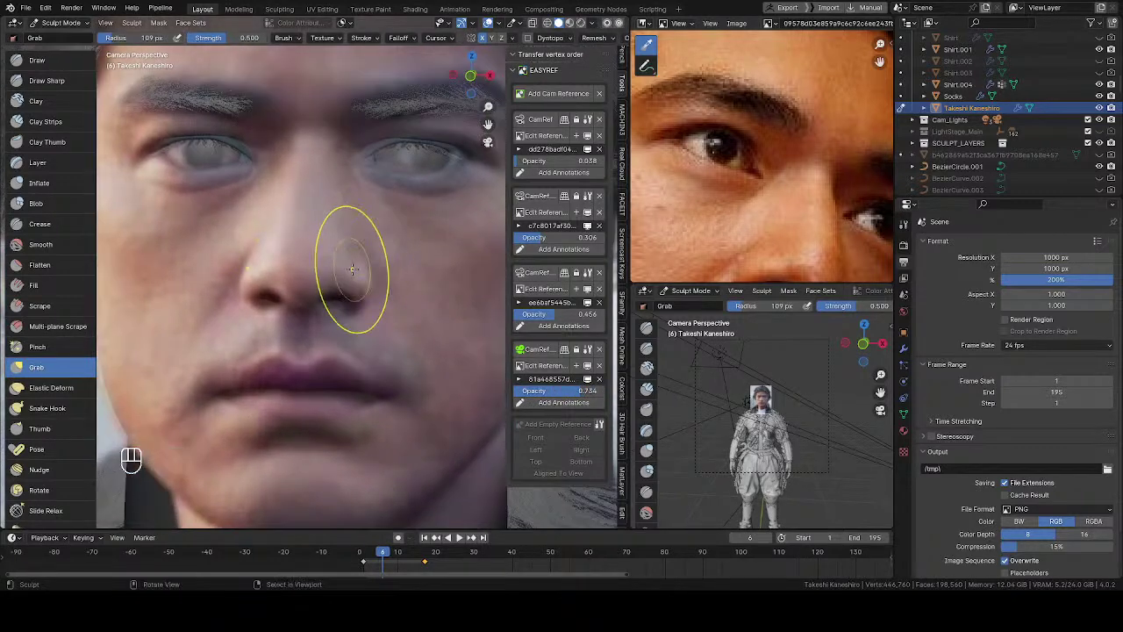
scroll(352, 269, down, 8)
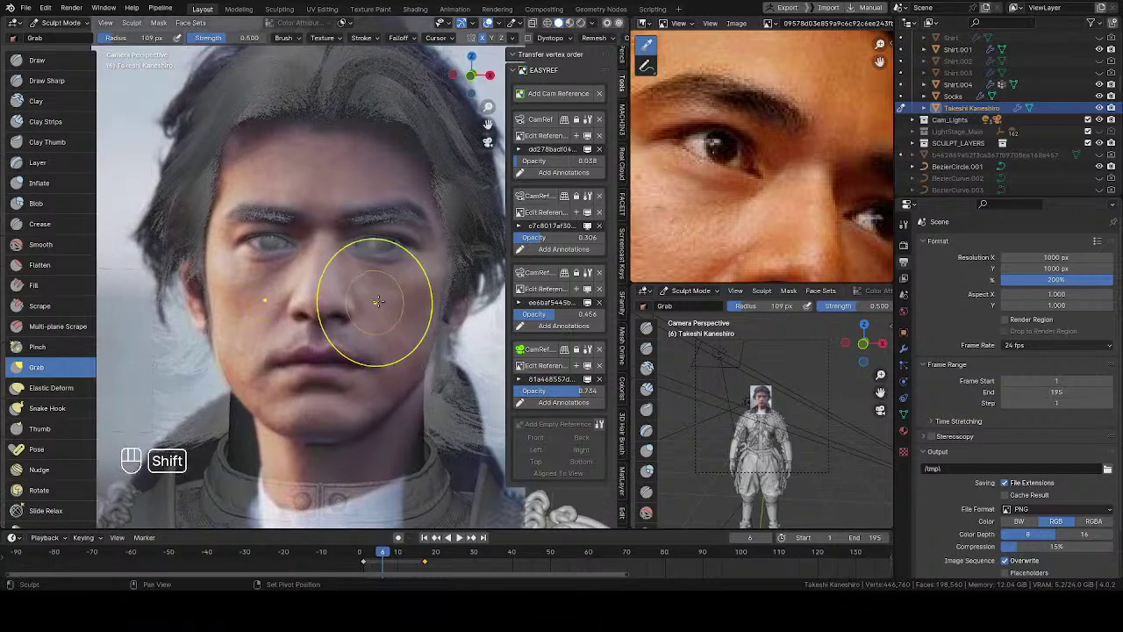
mouse_move(571, 394)
mouse_down()
mouse_move(468, 414)
mouse_move(557, 402)
mouse_move(597, 411)
mouse_move(539, 398)
mouse_move(600, 404)
mouse_move(551, 405)
mouse_move(596, 411)
mouse_move(553, 410)
mouse_move(577, 416)
mouse_move(523, 405)
mouse_move(590, 407)
mouse_move(554, 408)
mouse_move(572, 407)
mouse_up()
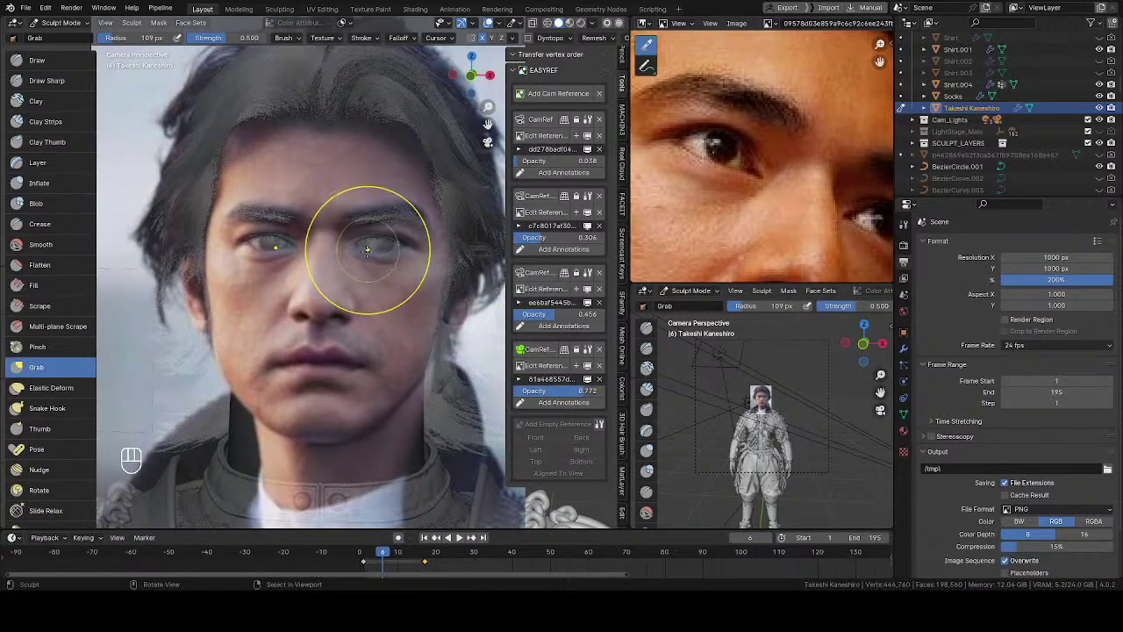
Return the head to Object Mode and save the current sculpt layer in SculptLayers.
middle_drag(368, 250, 395, 223)
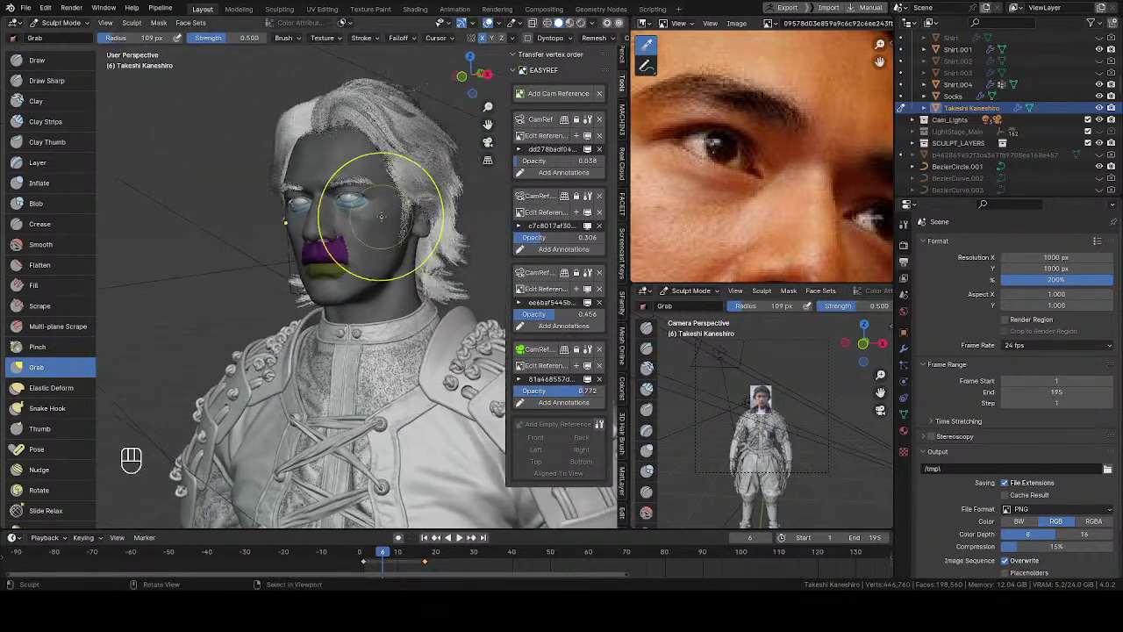
key(Tab)
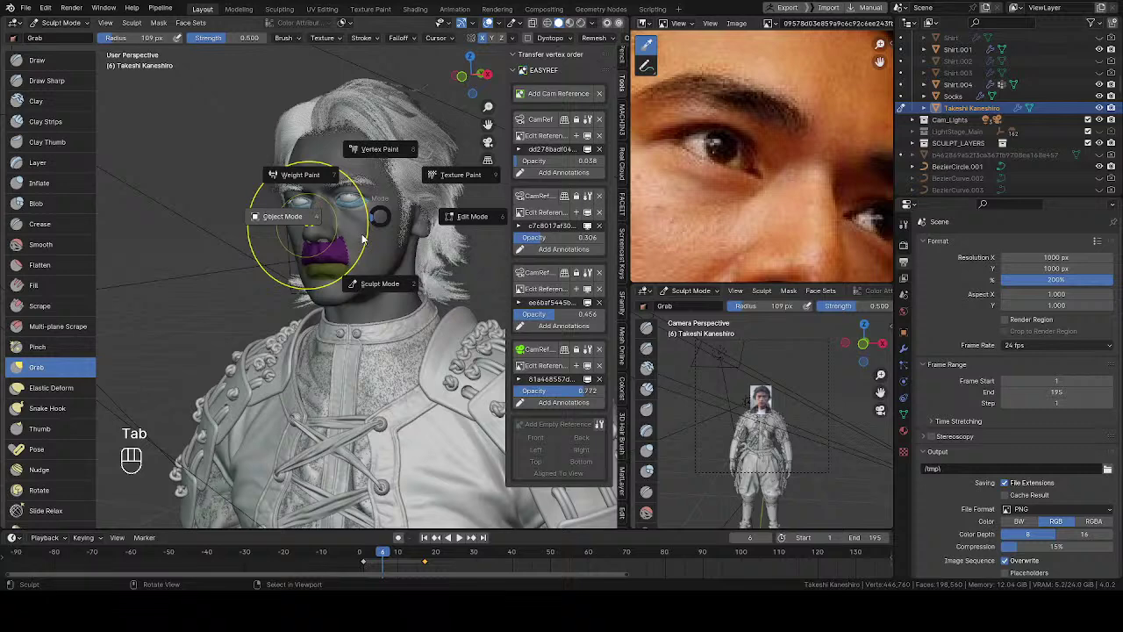
click(361, 236)
middle_drag(362, 235, 422, 250)
key(q)
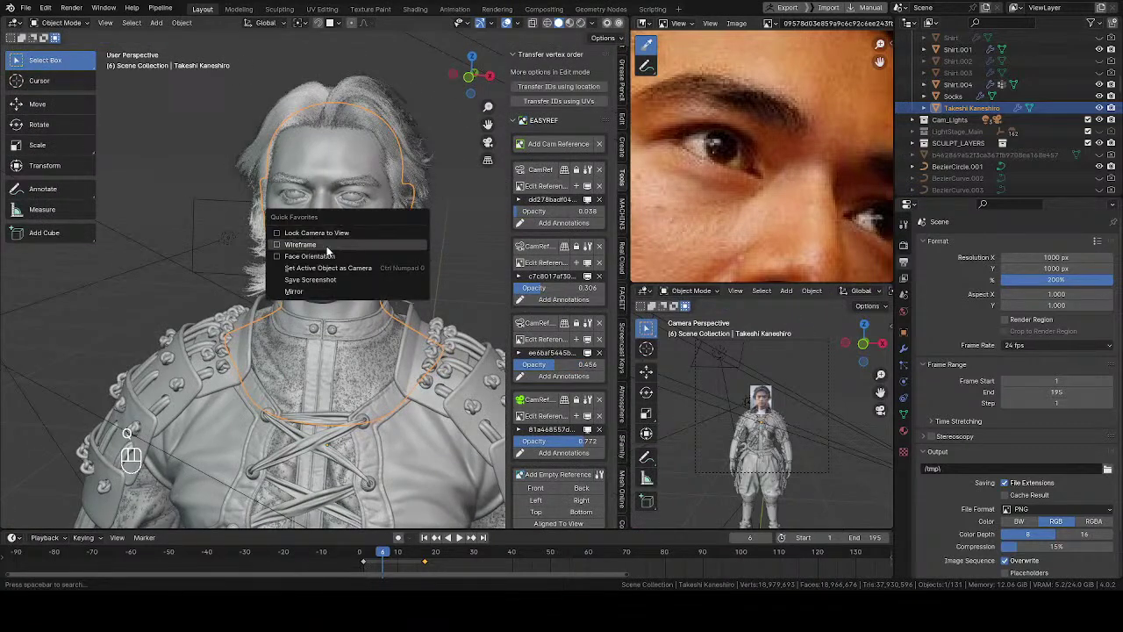
click(331, 244)
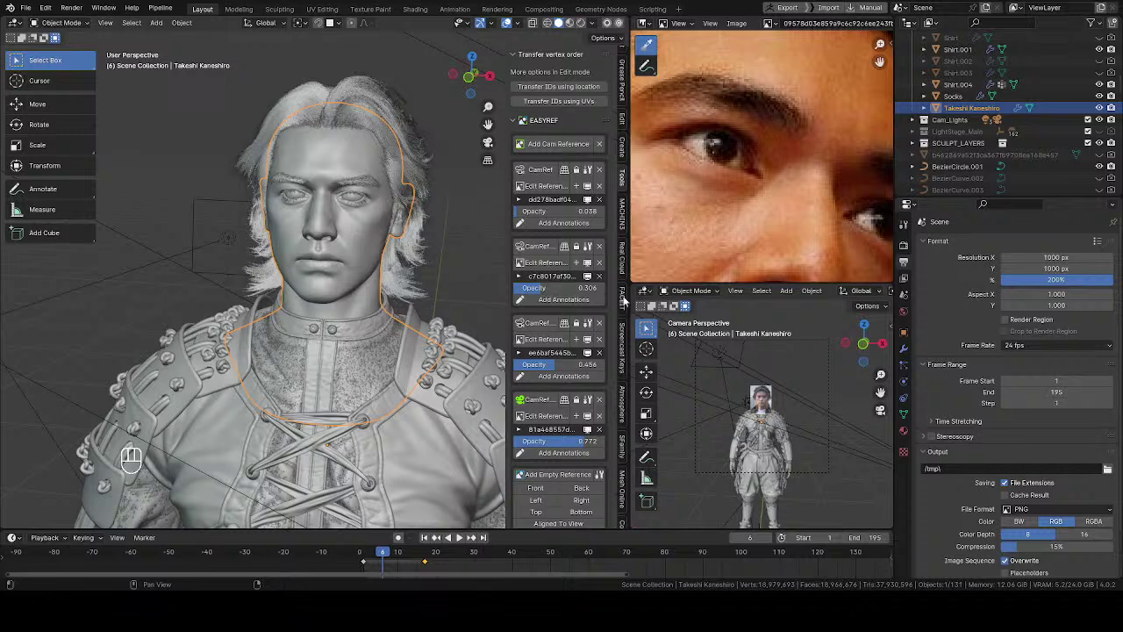
click(625, 447)
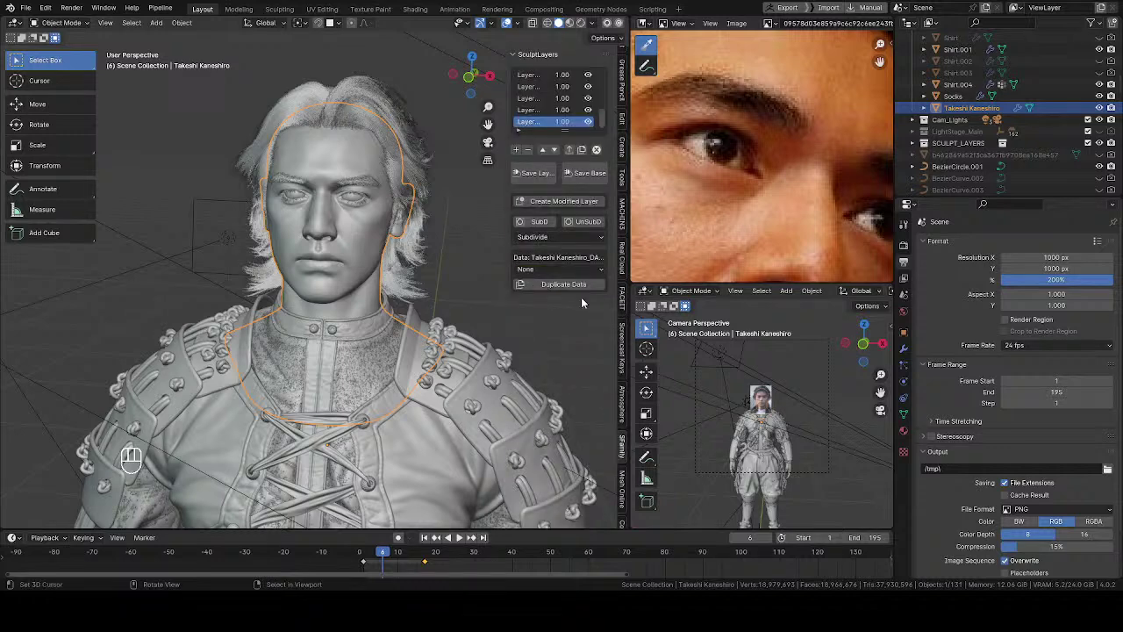
click(533, 174)
Hide the viewport overlays and display the character in Rendered shading from a three-quarter view.
mouse_move(395, 244)
middle_down()
mouse_move(369, 255)
mouse_move(314, 238)
middle_up()
key(z)
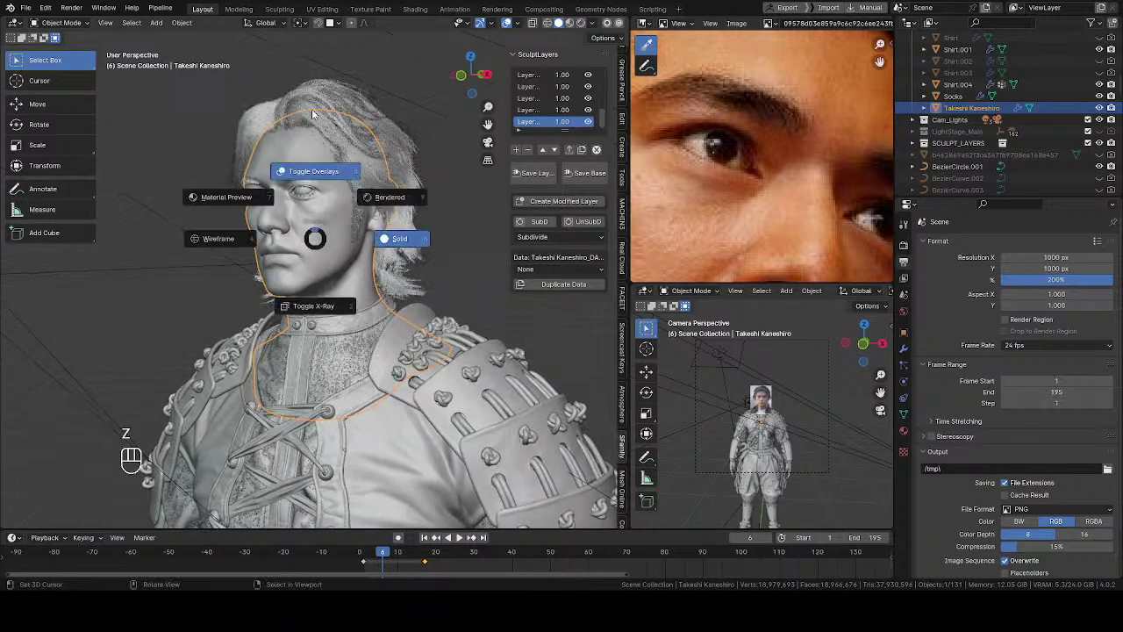
click(316, 173)
middle_drag(309, 195, 320, 213)
key(z)
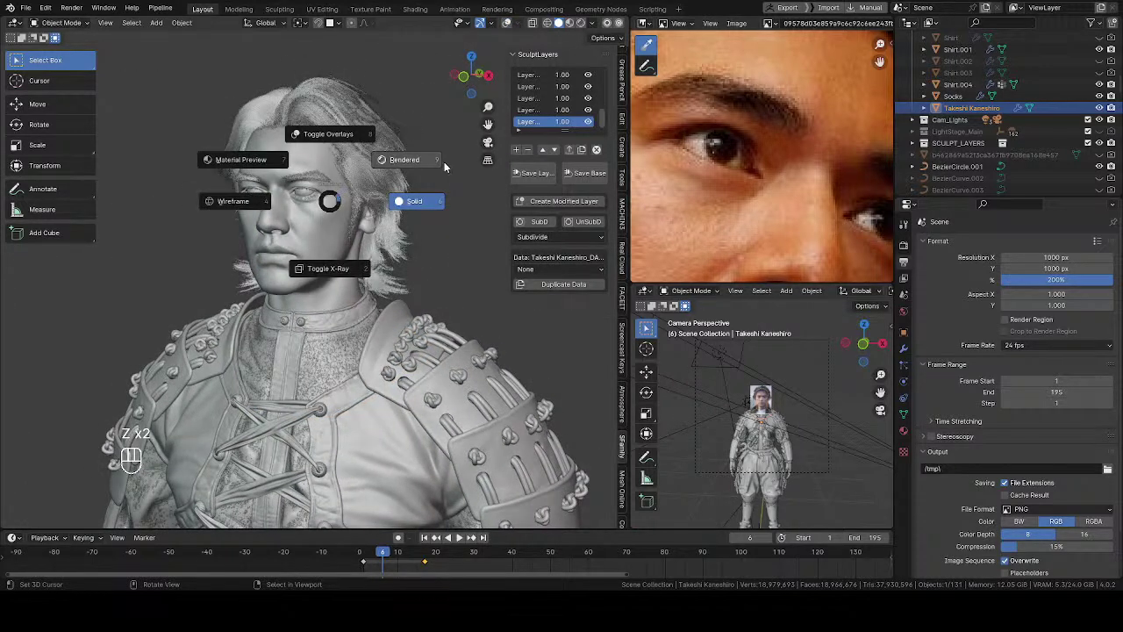
click(405, 161)
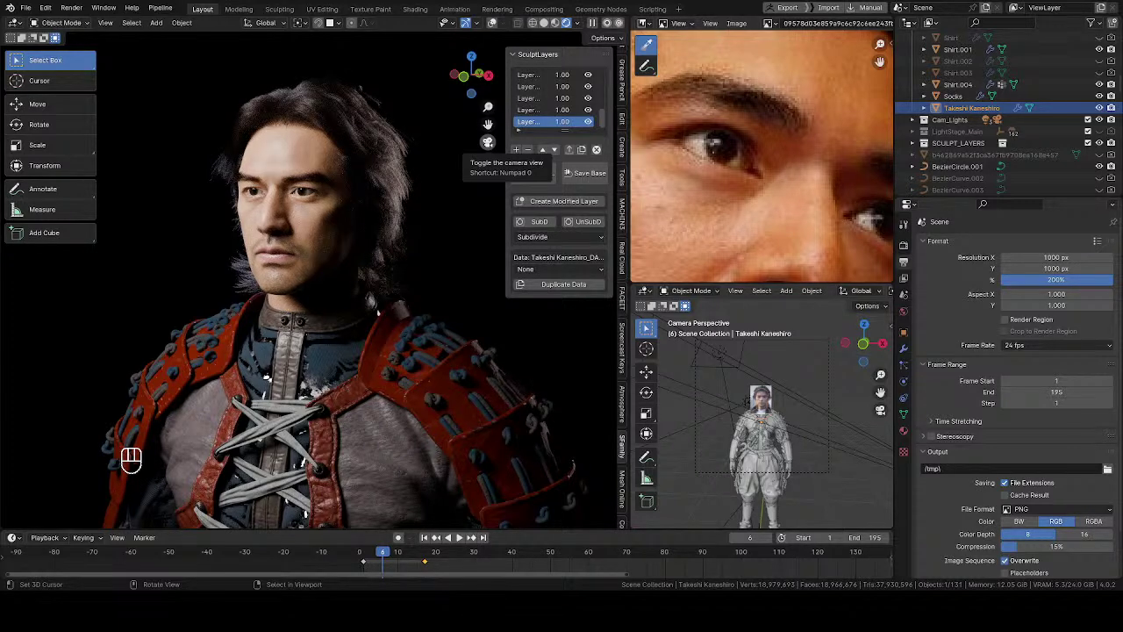
Examine the rendered face from the front and in three-quarter view, including a close look at the eyelids, lashes and outer eye corner.
click(488, 142)
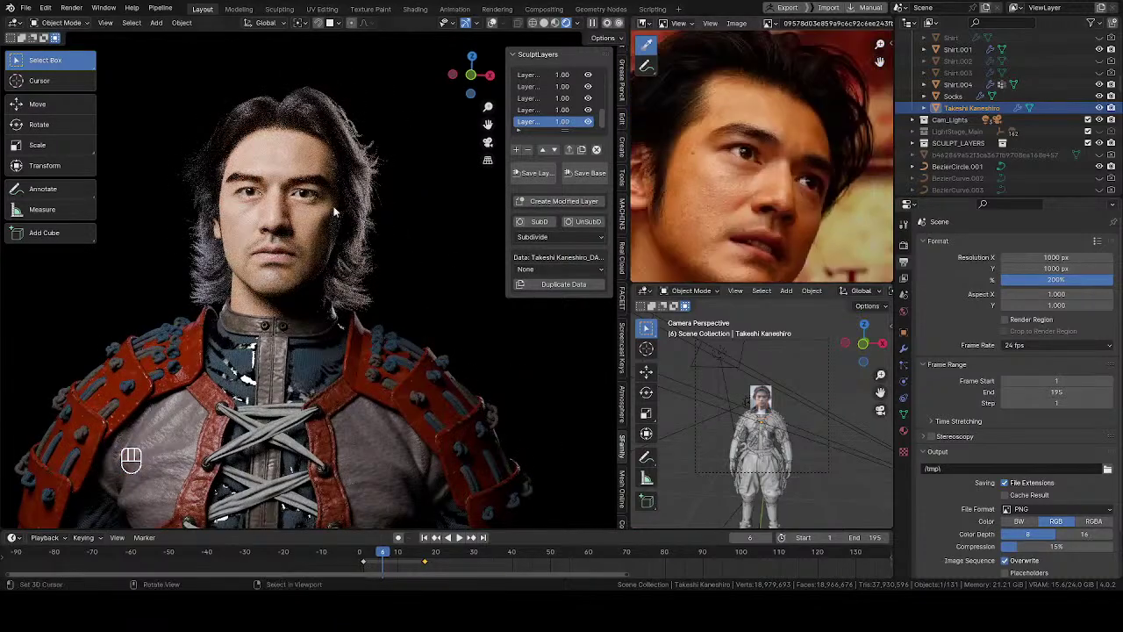
middle_drag(386, 220, 355, 283)
scroll(355, 283, up, 7)
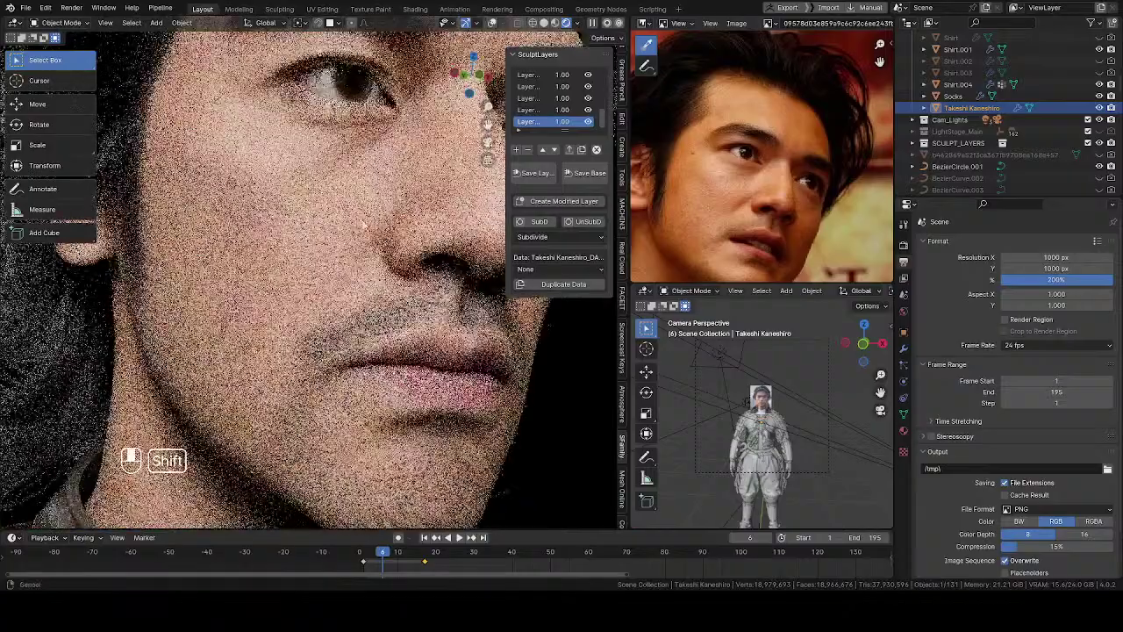
scroll(300, 222, up, 6)
shift+middle_drag(272, 114, 402, 377)
scroll(300, 222, up, 1)
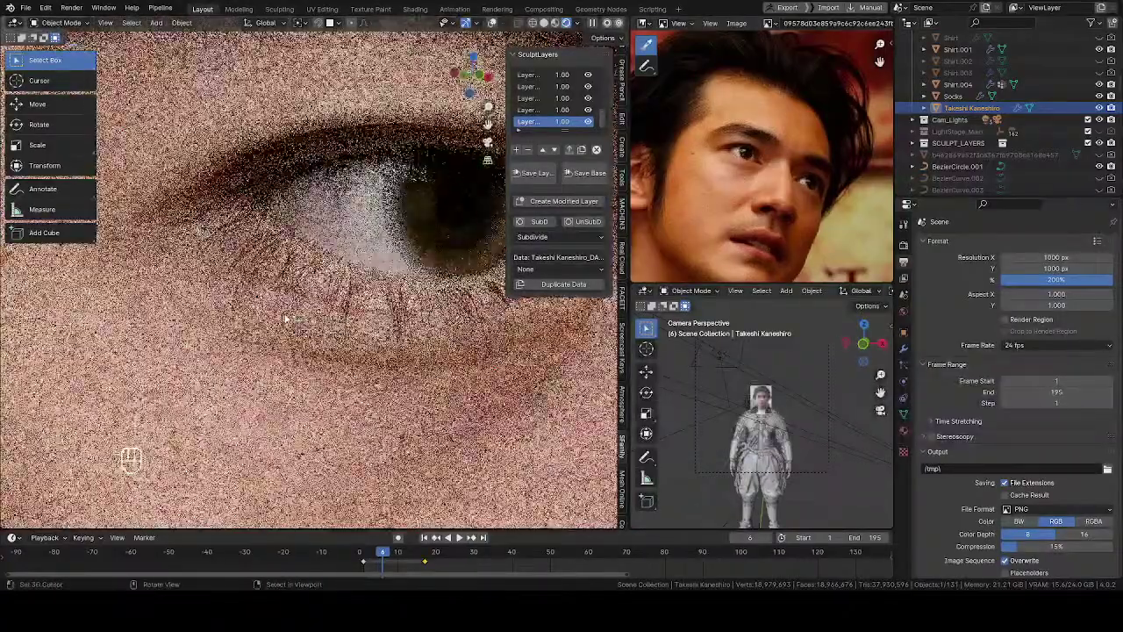
middle_drag(351, 349, 251, 336)
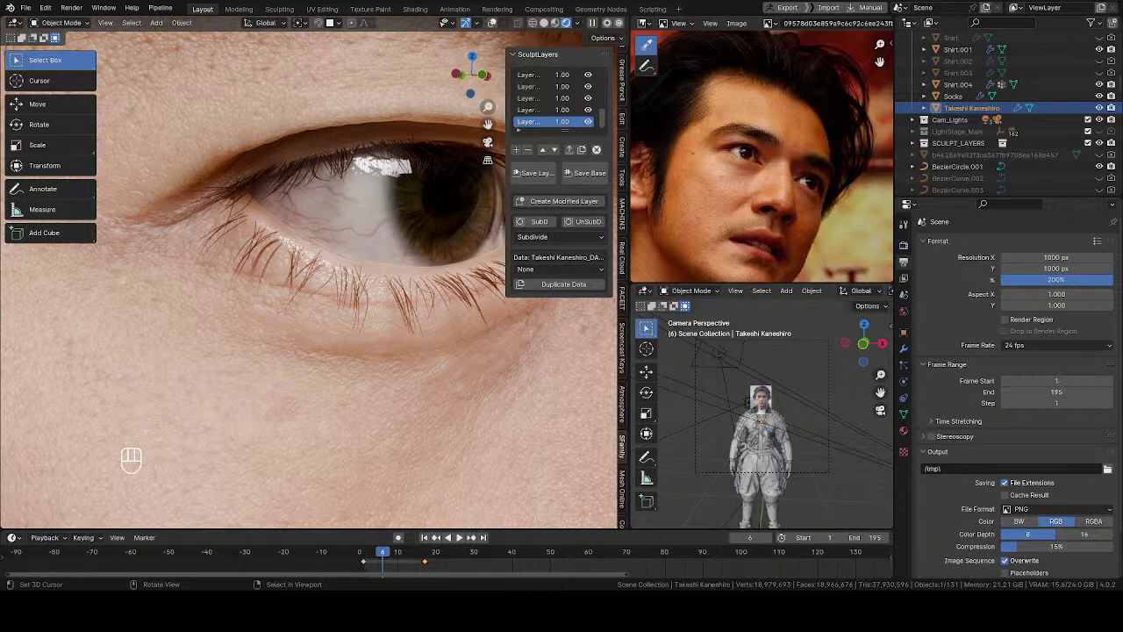
middle_drag(332, 381, 253, 329)
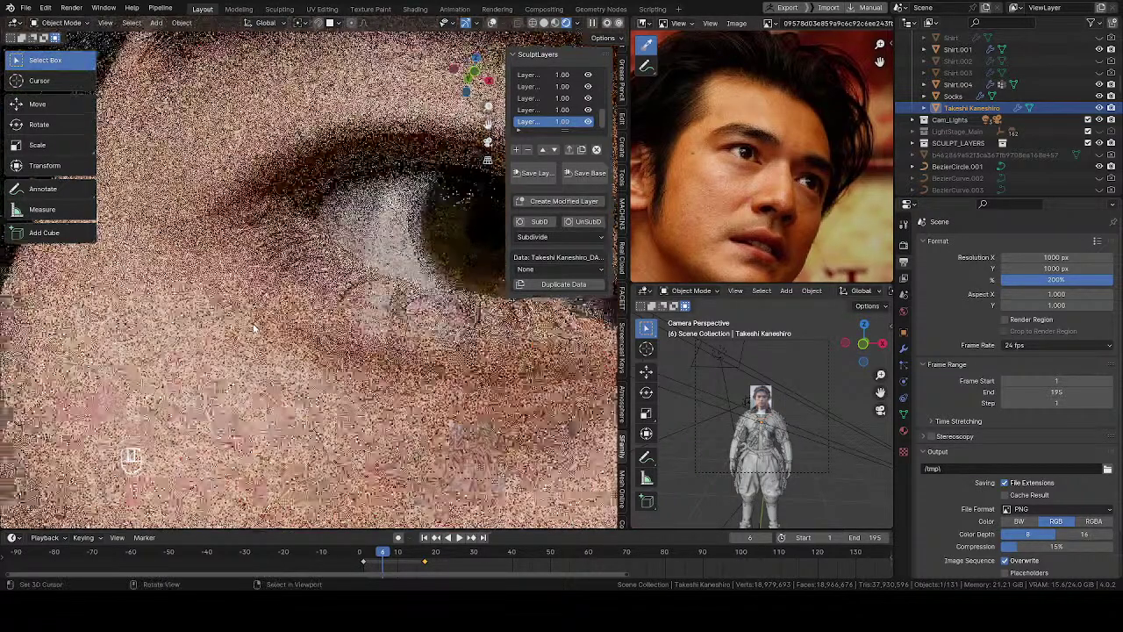
scroll(253, 329, down, 8)
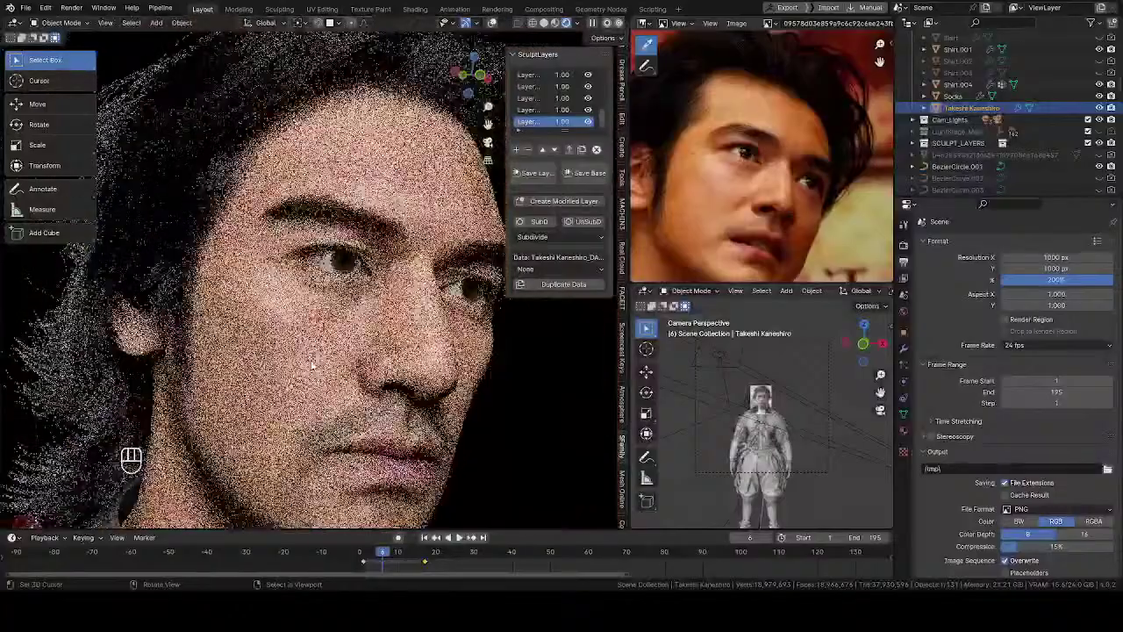
scroll(311, 365, down, 10)
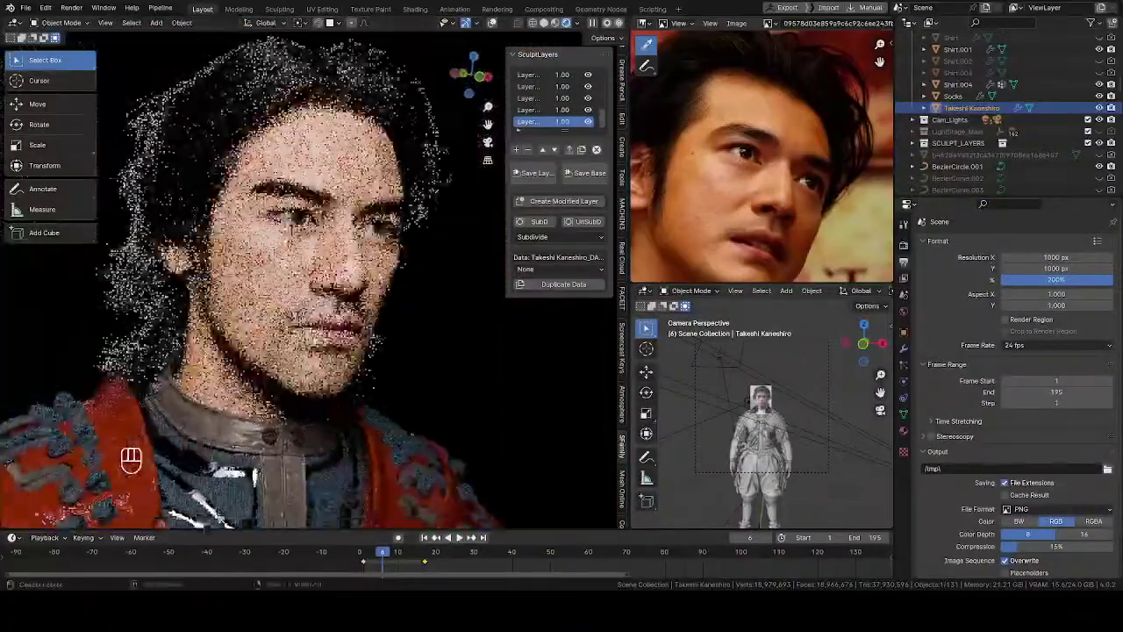
Review the rendered face and upper armor from three-quarter and near-front views, and save the project file.
mouse_move(311, 365)
middle_down()
mouse_move(227, 284)
mouse_move(451, 300)
middle_up()
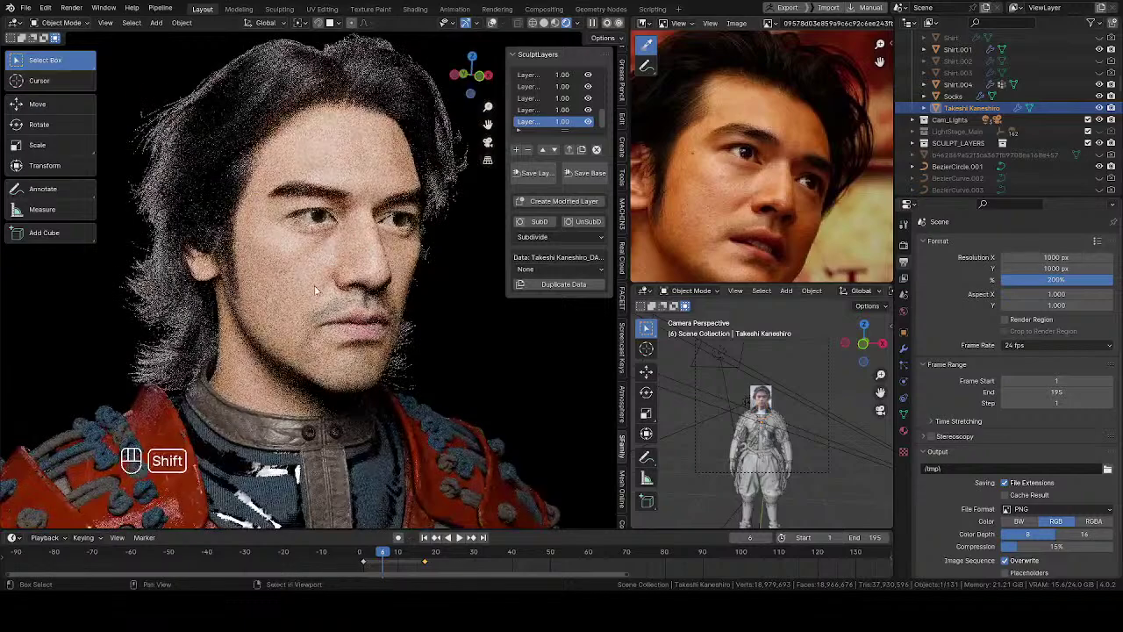
scroll(316, 291, down, 2)
mouse_move(315, 291)
middle_down()
mouse_move(230, 274)
mouse_move(430, 285)
middle_up()
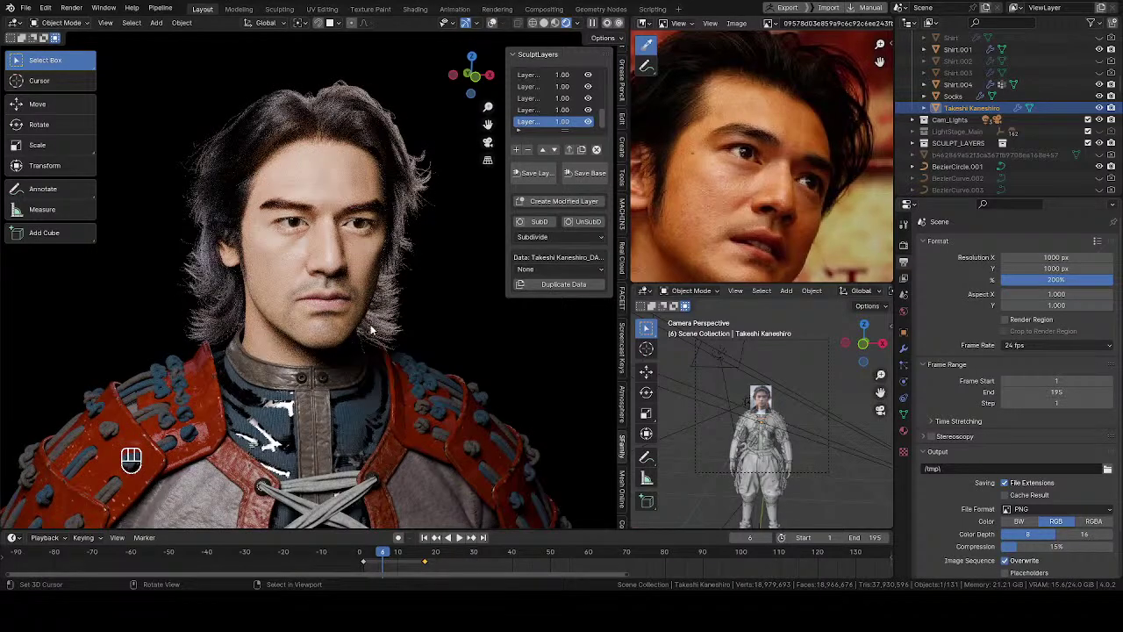
mouse_move(370, 330)
middle_down()
mouse_move(447, 296)
mouse_move(325, 307)
mouse_move(355, 285)
middle_up()
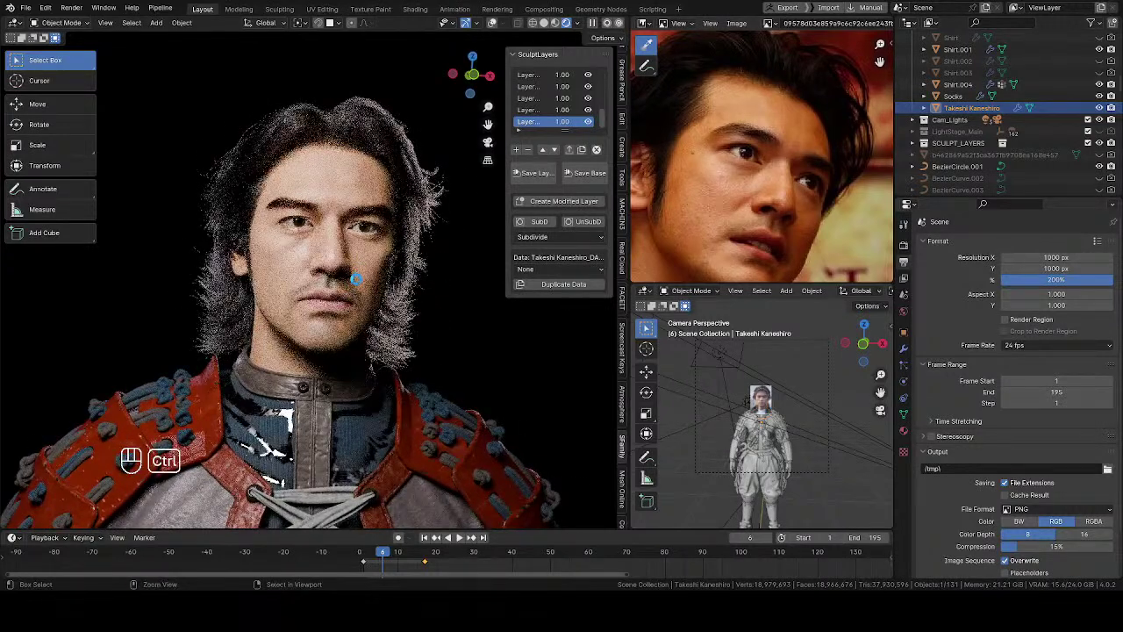
key(ctrl+s)
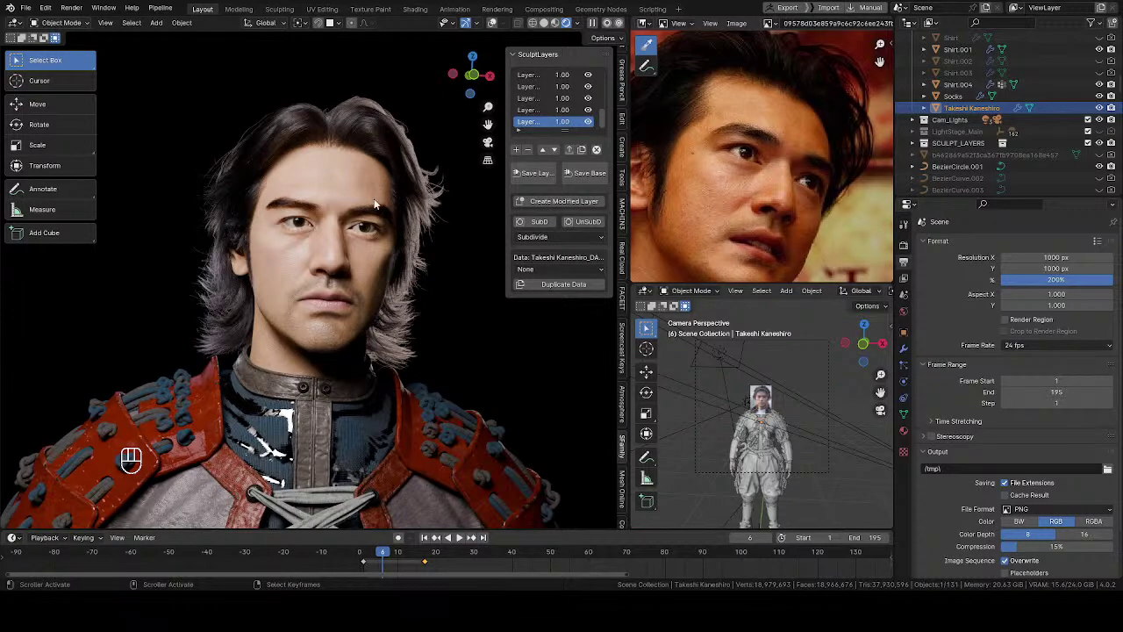
Examine the rendered head from the front, in profile and in three-quarter view against the reference portrait.
middle_drag(348, 282, 425, 256)
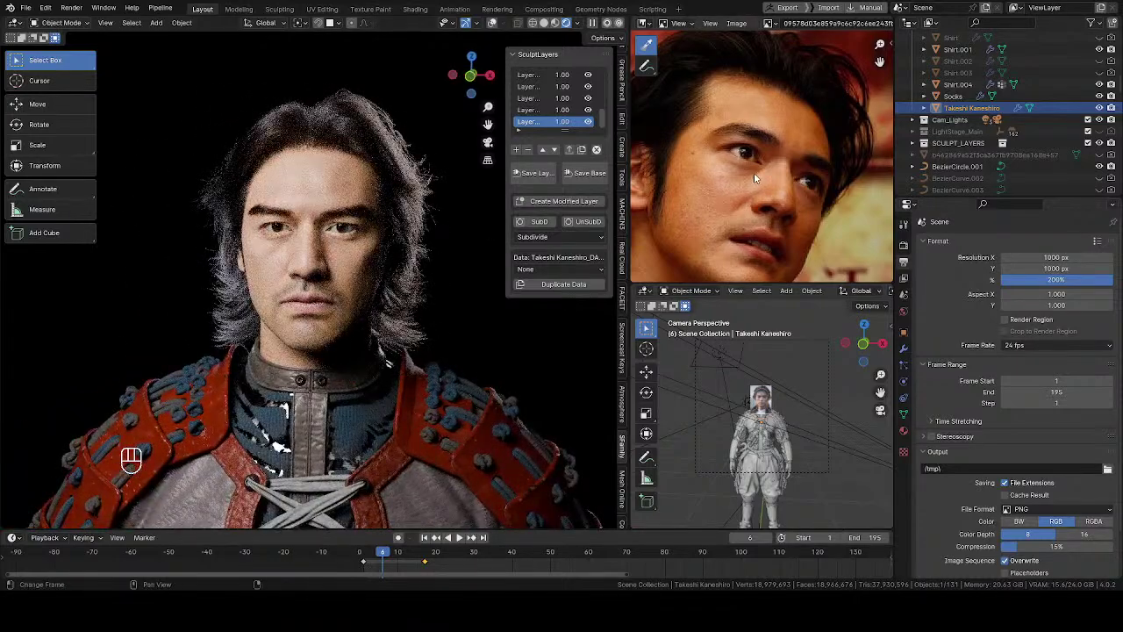
middle_drag(369, 239, 350, 287)
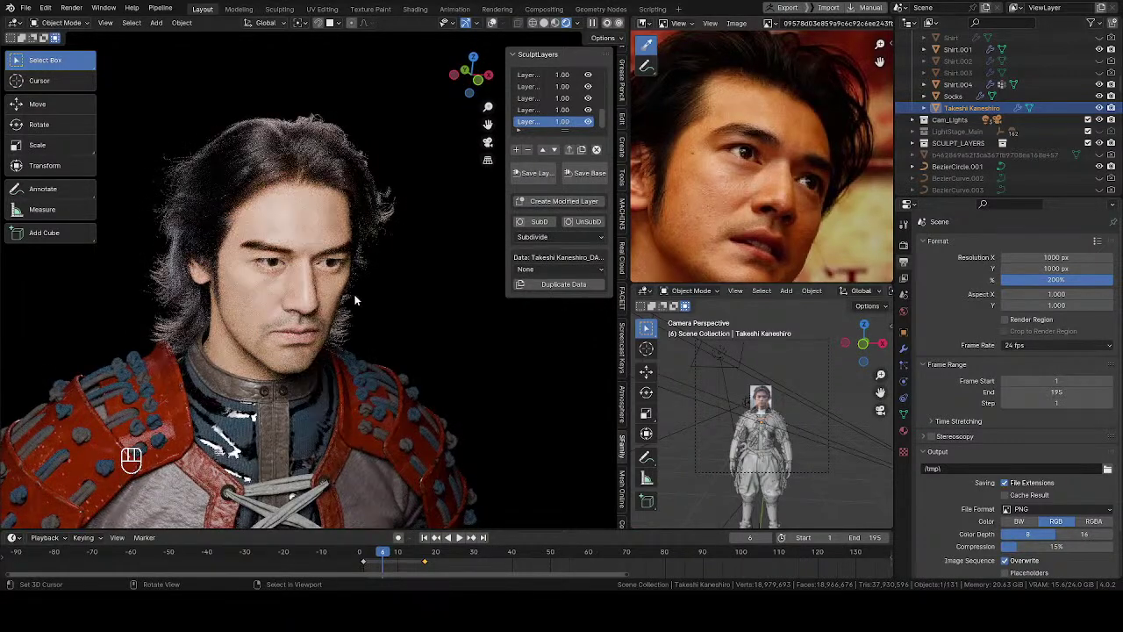
middle_drag(354, 299, 273, 260)
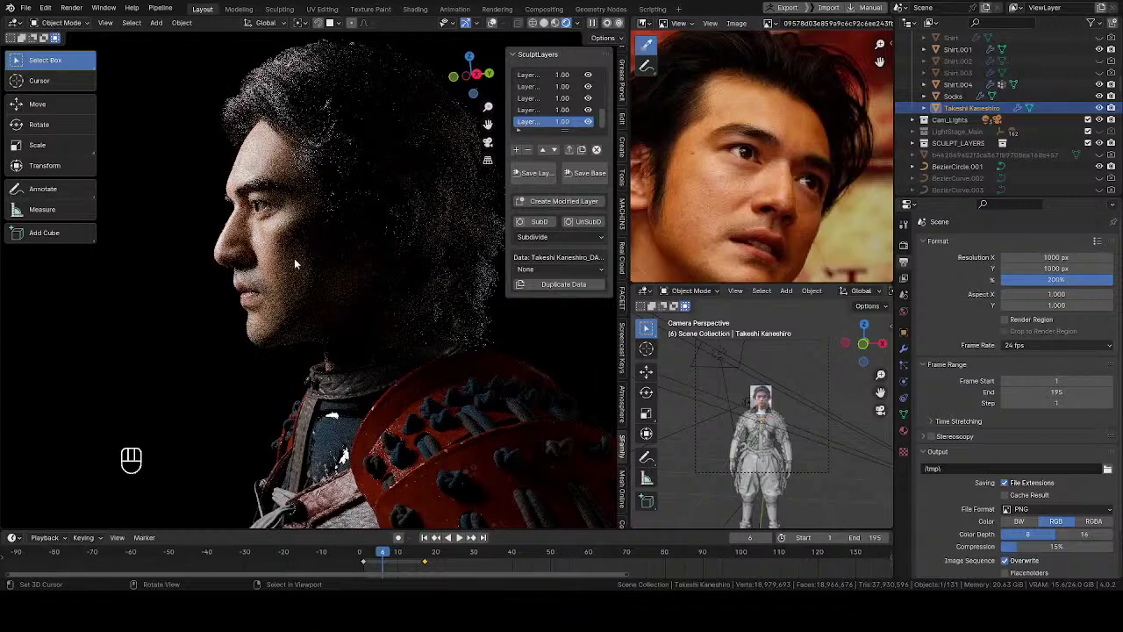
middle_drag(264, 259, 338, 242)
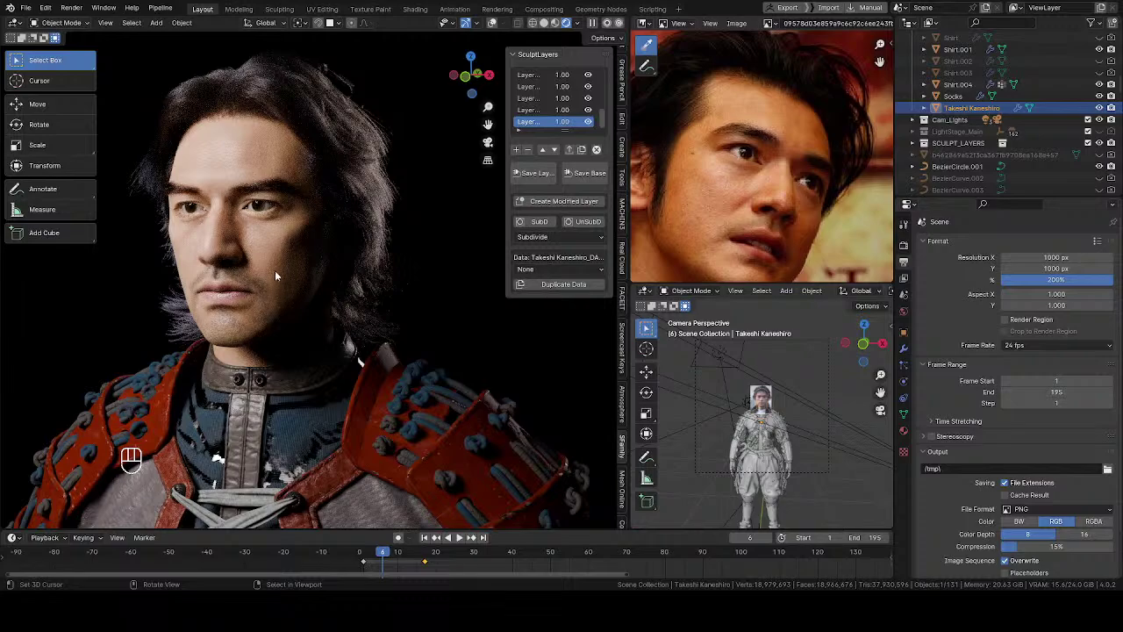
mouse_move(275, 271)
middle_down()
mouse_move(259, 272)
mouse_move(395, 224)
middle_up()
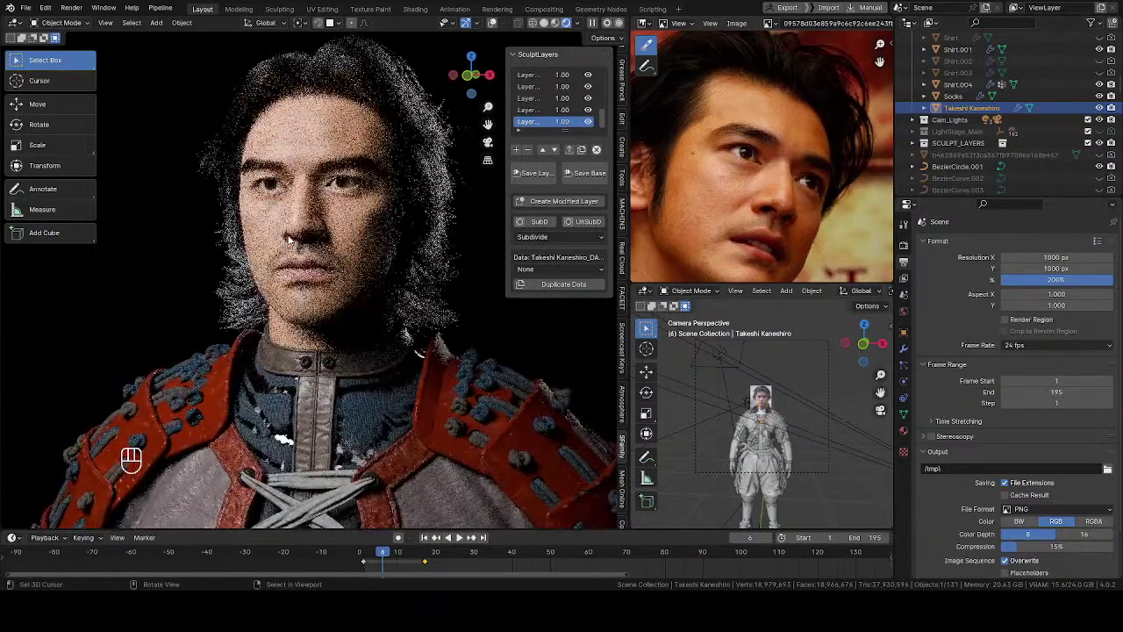
middle_drag(303, 225, 342, 237)
Display the character in Solid shading and put the head into Sculpt Mode.
key(z)
click(394, 226)
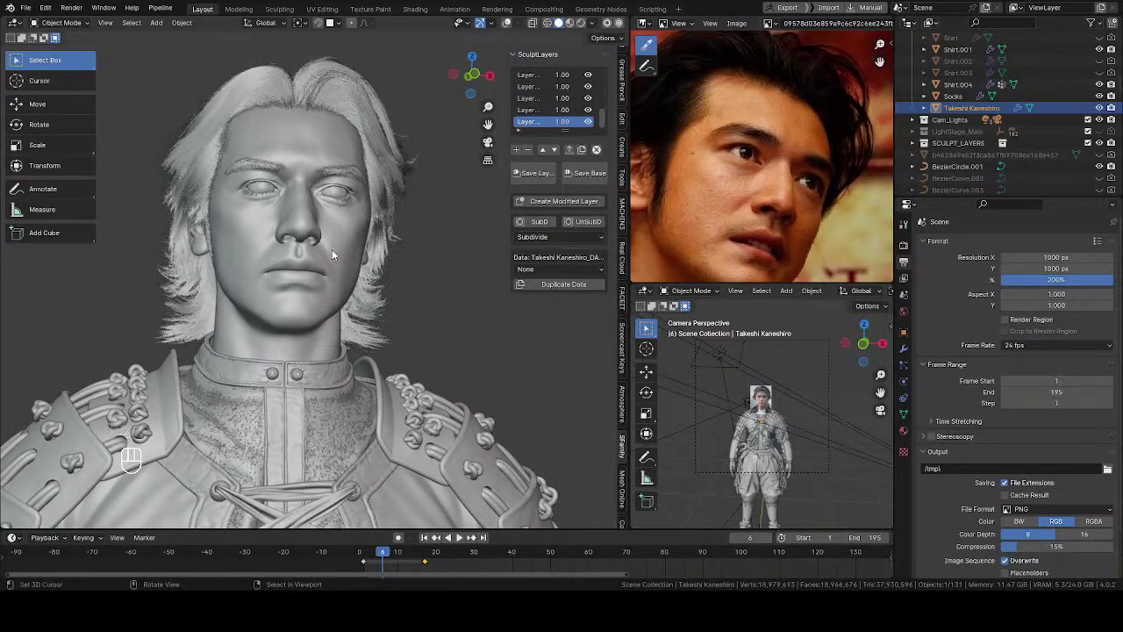
mouse_move(325, 250)
middle_down()
mouse_move(283, 258)
mouse_move(316, 240)
mouse_move(342, 248)
middle_up()
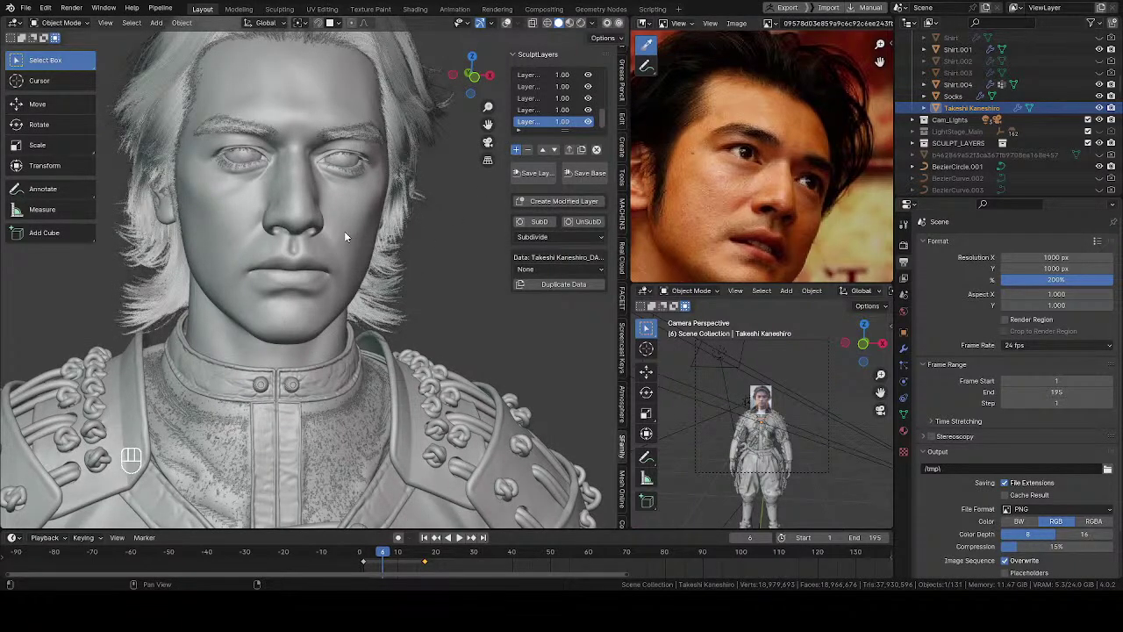
mouse_move(338, 234)
middle_down()
mouse_move(317, 235)
mouse_move(313, 266)
mouse_move(341, 202)
mouse_move(318, 238)
mouse_move(293, 231)
mouse_move(286, 308)
mouse_move(294, 258)
middle_up()
key(Tab)
click(309, 299)
key(z)
click(329, 187)
key(a)
Sculpt the cheek beside the upper lip with the Draw brush at a 79 px radius.
scroll(336, 229, up, 3)
key(v)
middle_drag(243, 218, 263, 216)
key(f)
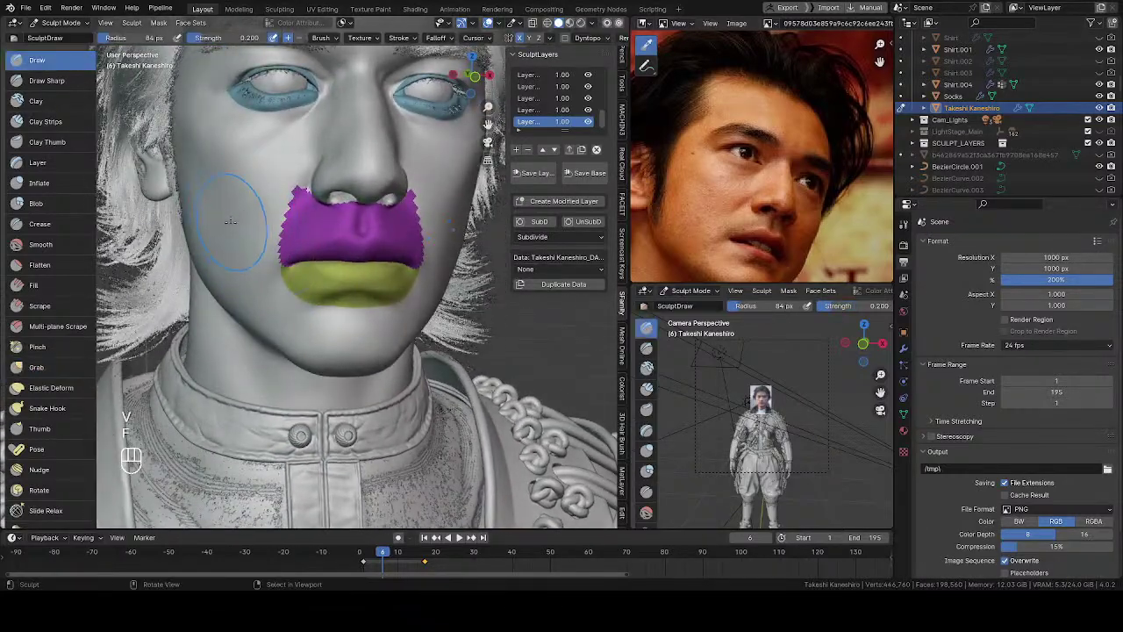
click(233, 220)
key(f)
click(232, 221)
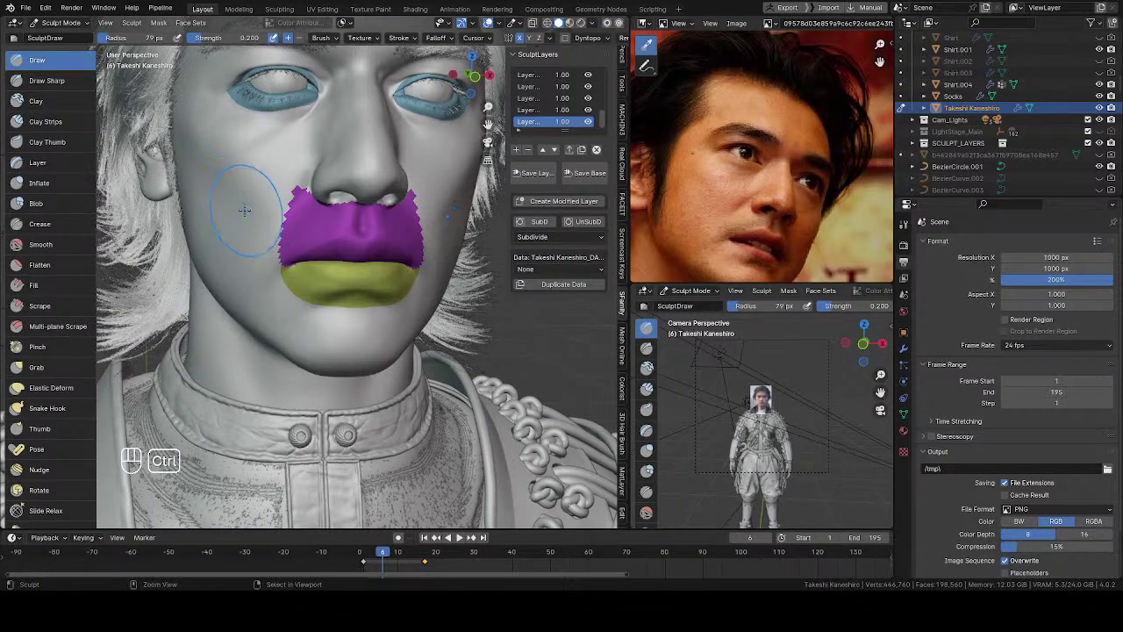
mouse_move(257, 241)
middle_down()
mouse_move(232, 243)
mouse_move(244, 188)
mouse_move(220, 210)
mouse_move(248, 228)
middle_up()
Refine the lower cheek beside the mouth with the Draw brush, reducing its radius to 68 px and 63 px.
key(f)
click(231, 208)
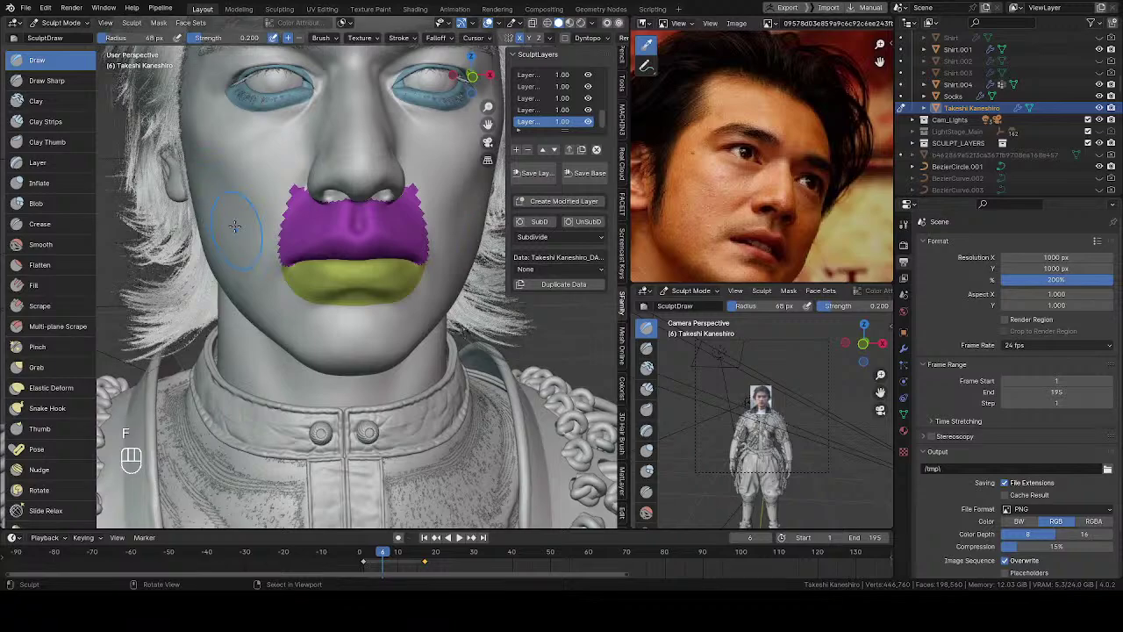
shift+drag(227, 210, 223, 221)
mouse_move(242, 236)
middle_down()
mouse_move(201, 246)
mouse_move(264, 249)
middle_up()
key(f)
click(246, 246)
key(f)
click(268, 252)
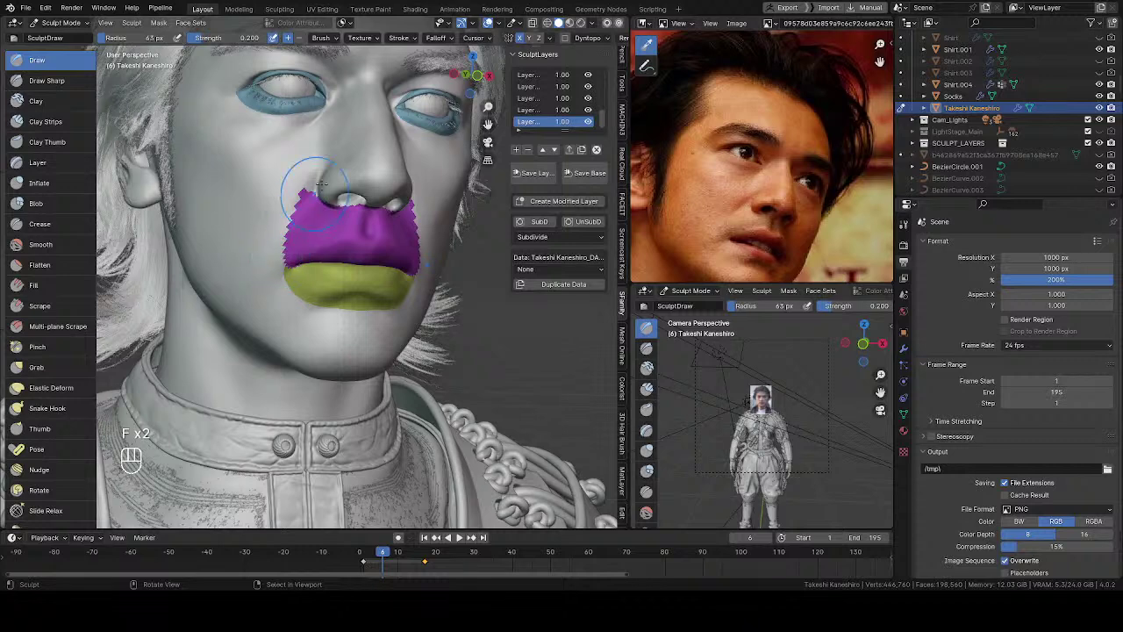
Add the Face Sets overlay toggle to Quick Favorites and hide the face set colors on the head.
click(511, 23)
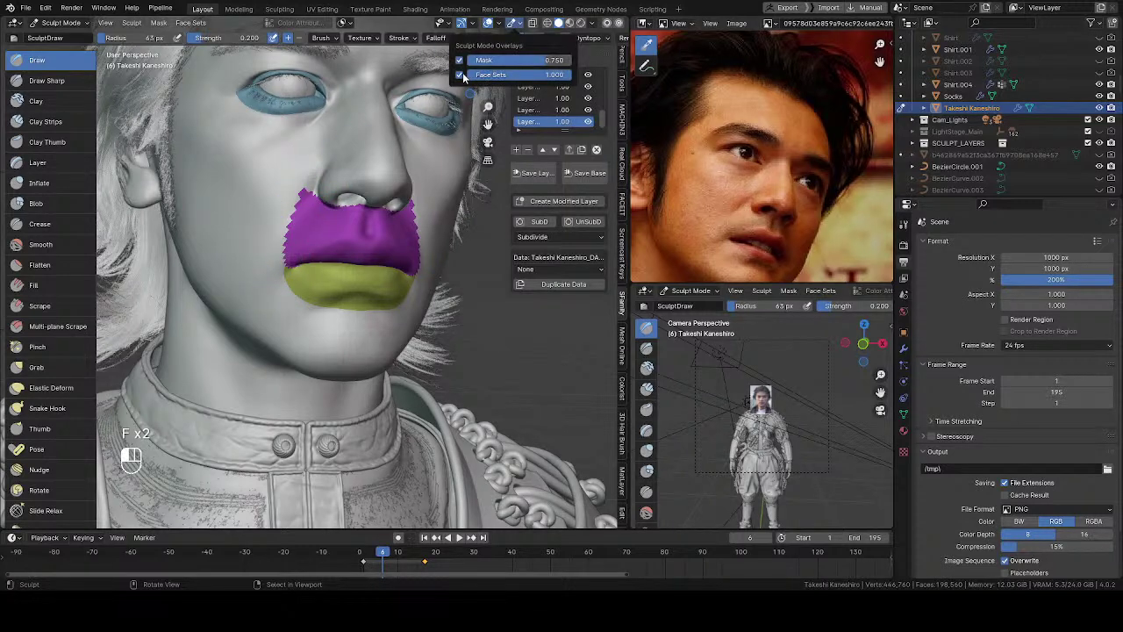
right_click(458, 75)
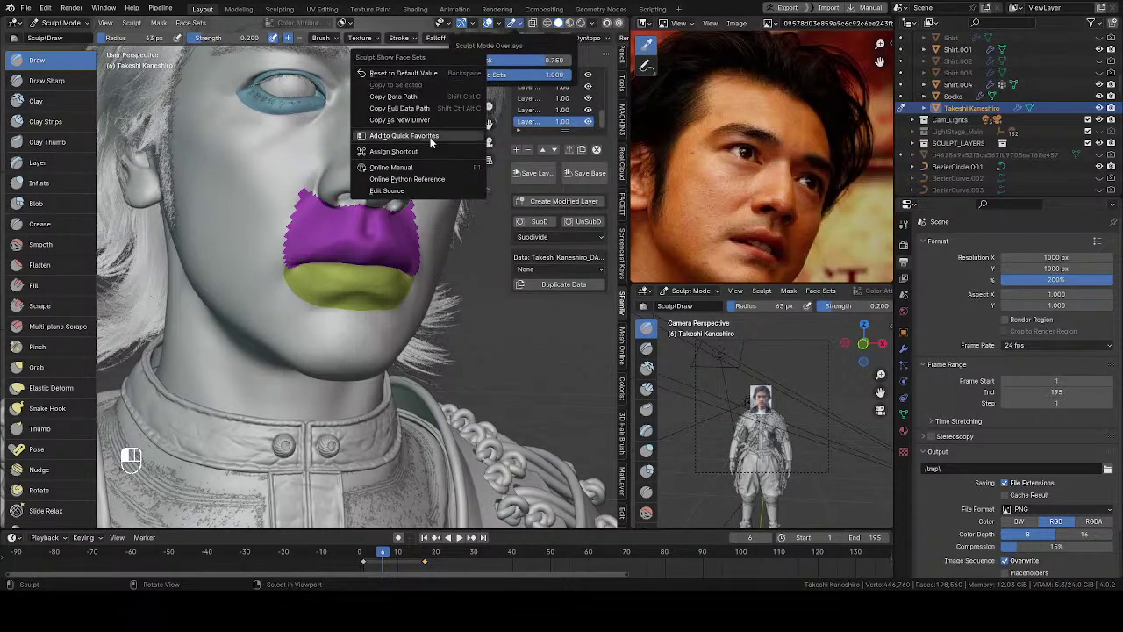
click(403, 135)
key(q)
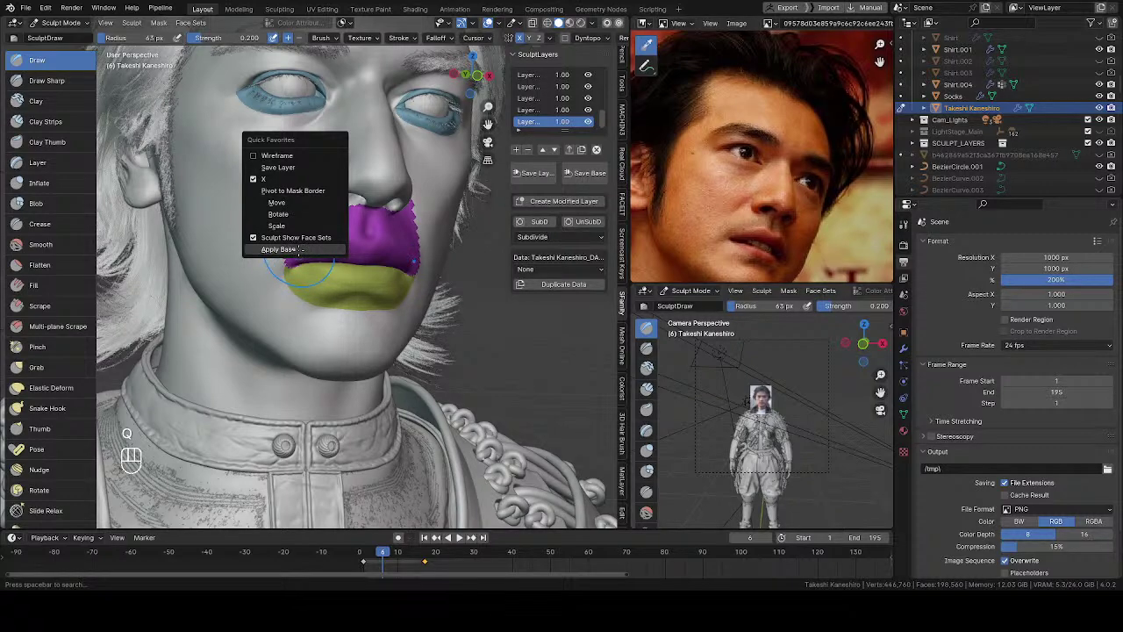
click(253, 238)
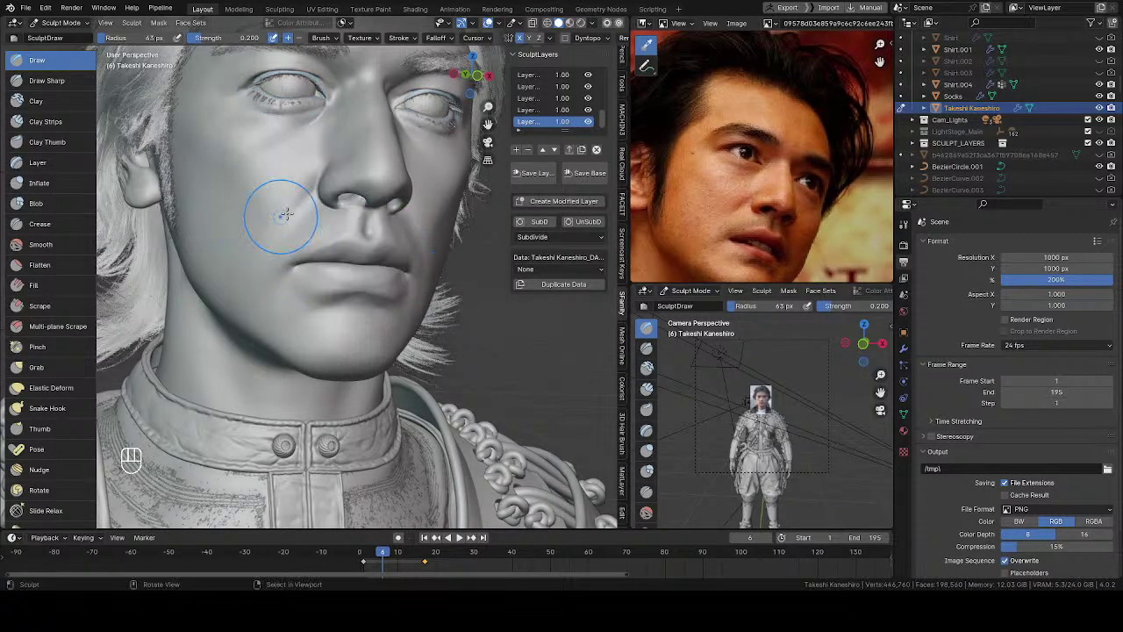
Reshape the cheek and mouth corner inward with the Grab brush at a 149 px radius.
scroll(314, 208, up, 2)
middle_drag(313, 207, 267, 205)
middle_drag(316, 176, 200, 283)
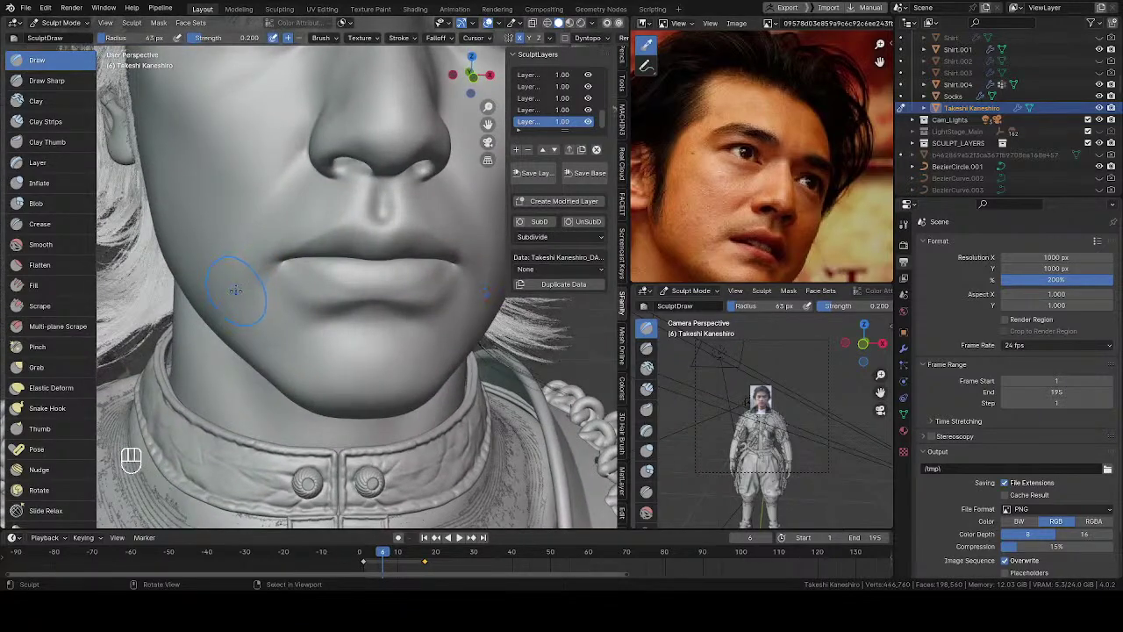
key(g)
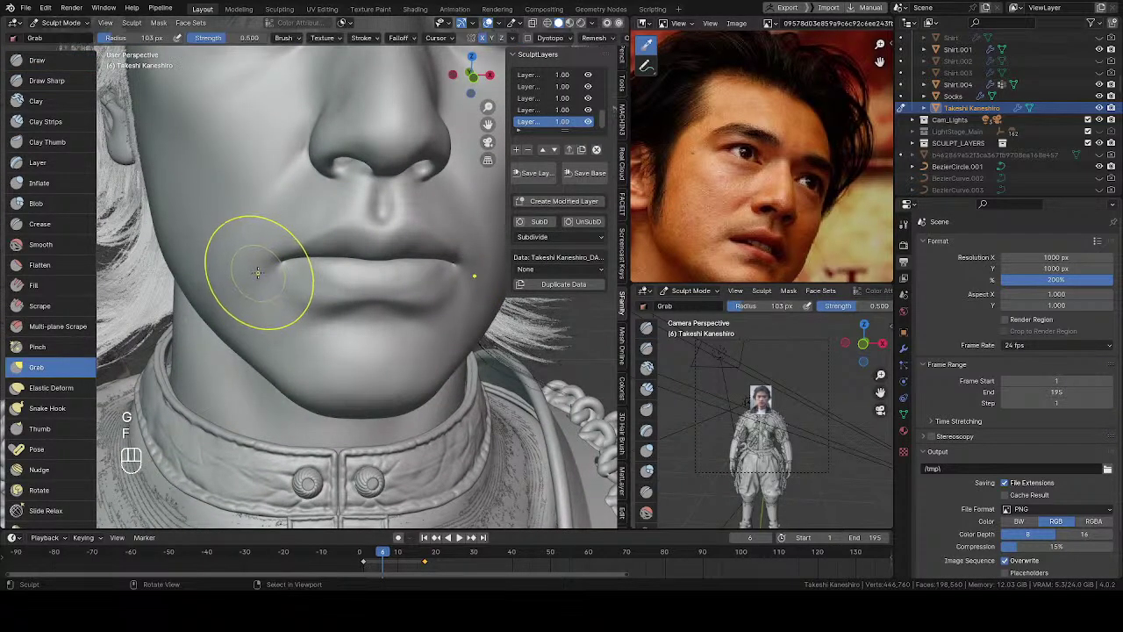
key(f)
key(f)
click(282, 274)
drag(216, 281, 248, 262)
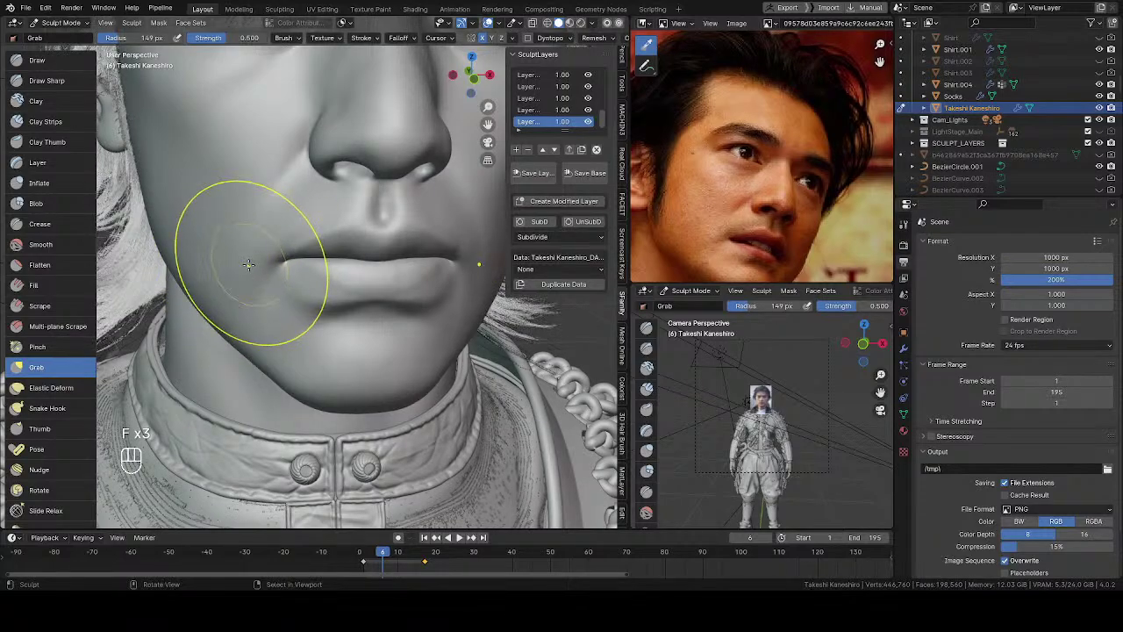
mouse_move(248, 265)
middle_down()
mouse_move(252, 336)
mouse_move(273, 293)
mouse_move(261, 269)
mouse_move(228, 284)
mouse_move(190, 269)
mouse_move(298, 272)
middle_up()
Sculpt the area around the mouth corner with the Draw brush at a 54 px radius.
key(v)
key(f)
click(257, 263)
key(f)
key(f)
key(f)
key(f)
mouse_move(273, 286)
mouse_down()
mouse_move(263, 285)
mouse_move(268, 254)
mouse_up()
Refine the fold above the mouth corner in side view with the Draw brush at a 56 px radius.
key(f)
click(275, 260)
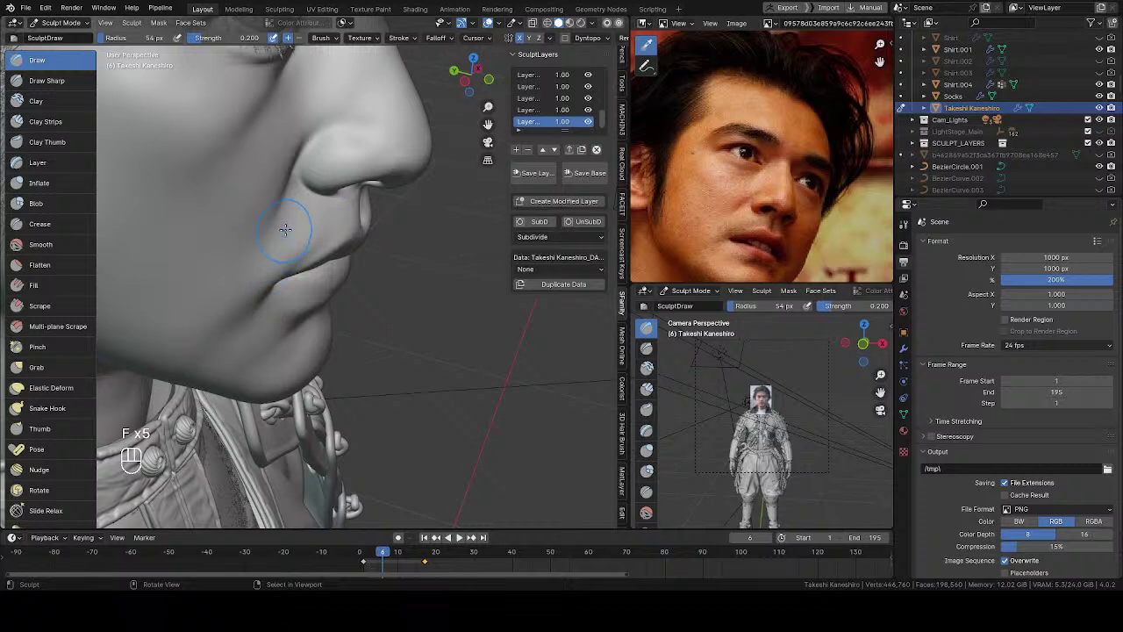
key(f)
click(283, 238)
middle_drag(283, 238, 277, 256)
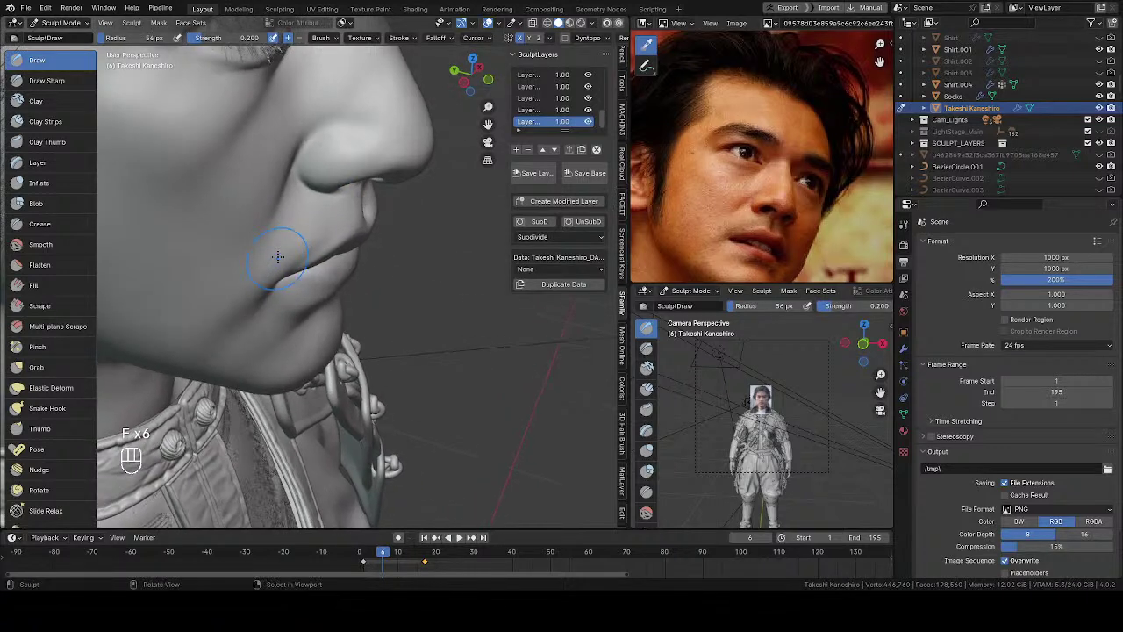
mouse_move(277, 256)
mouse_down()
mouse_move(291, 231)
mouse_move(283, 216)
mouse_up()
Smooth the cheek surface between the lower eyelid, nose and jaw.
mouse_move(406, 130)
shift+middle_down()
mouse_move(426, 303)
mouse_move(325, 322)
mouse_move(453, 365)
shift+middle_up()
ctrl+middle_drag(386, 303, 303, 219)
mouse_move(303, 220)
ctrl+middle_down()
mouse_move(334, 366)
mouse_move(228, 327)
mouse_move(360, 243)
mouse_move(357, 224)
ctrl+middle_up()
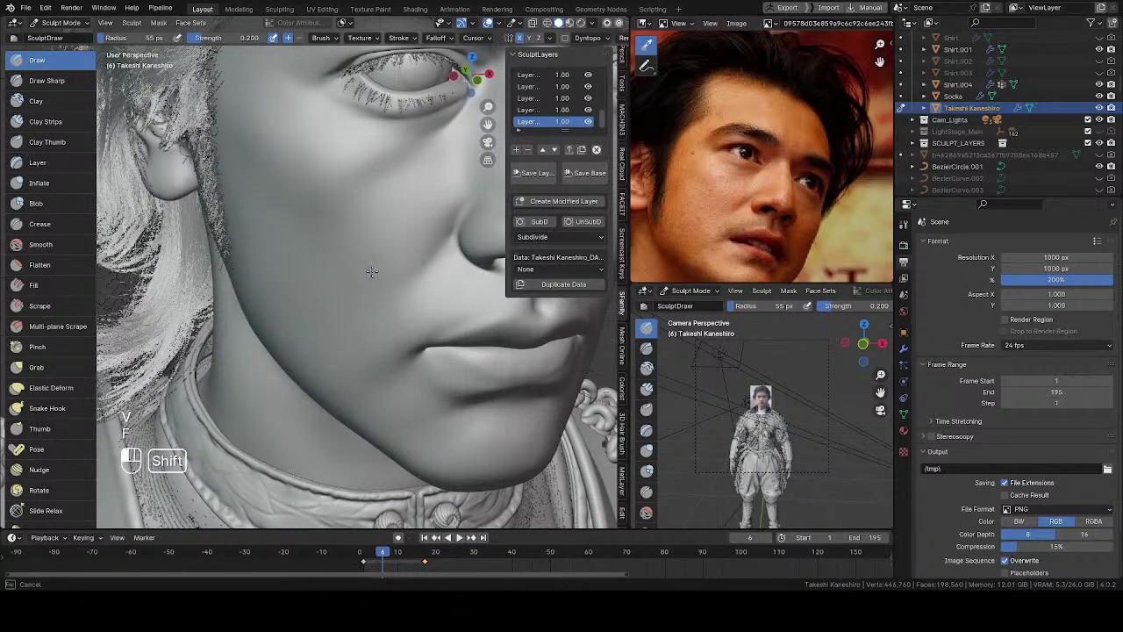
mouse_move(372, 272)
shift+middle_down()
mouse_move(303, 289)
mouse_move(238, 325)
mouse_move(422, 204)
mouse_move(269, 298)
mouse_move(265, 333)
shift+middle_up()
mouse_move(265, 334)
middle_down()
mouse_move(305, 283)
mouse_move(331, 286)
mouse_move(338, 238)
mouse_move(410, 298)
mouse_move(336, 266)
mouse_move(353, 213)
middle_up()
scroll(373, 287, down, 2)
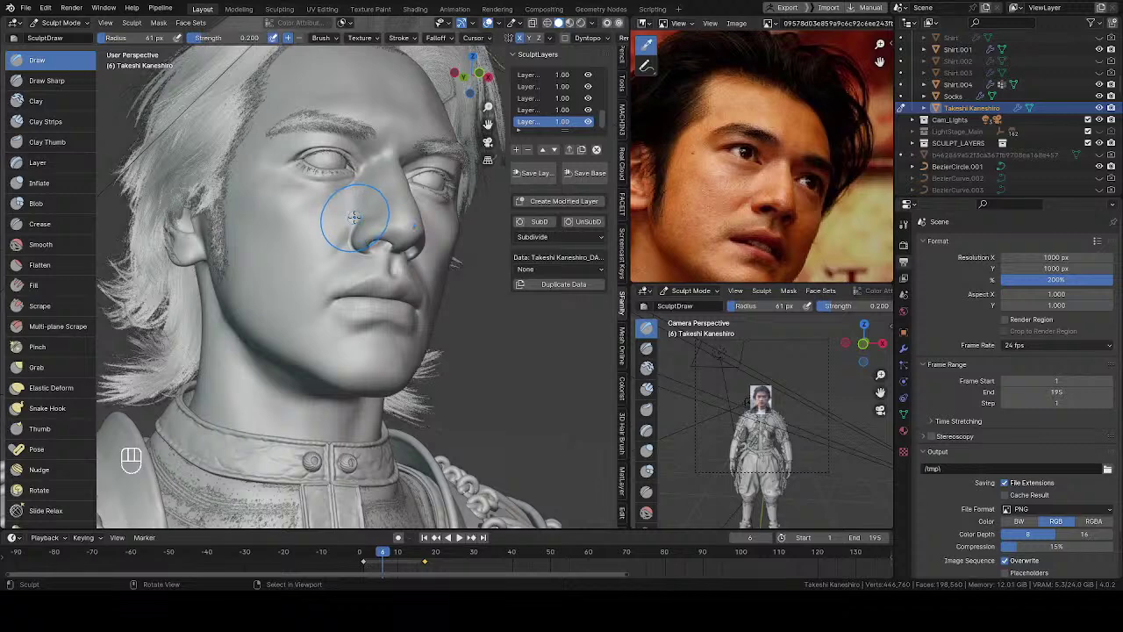
shift+middle_drag(392, 244, 282, 261)
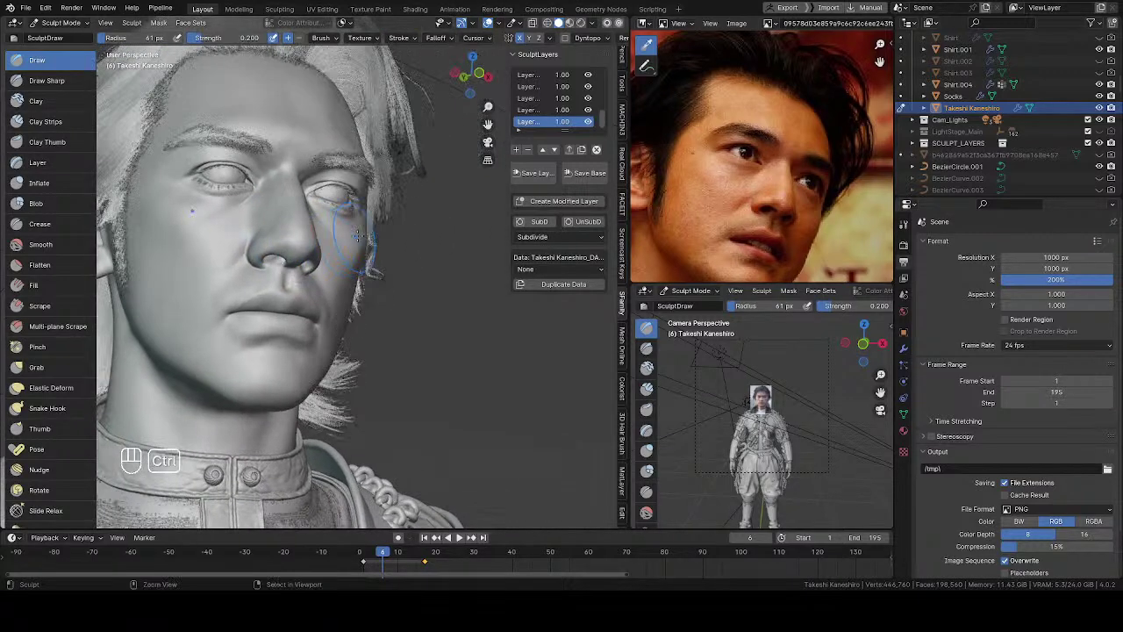
Shape and smooth the far cheek's contour below the eye with the Draw brush at a 48 px radius.
scroll(285, 260, up, 3)
key(f)
click(381, 247)
mouse_move(381, 247)
shift+middle_down()
mouse_move(372, 253)
mouse_move(400, 257)
shift+middle_up()
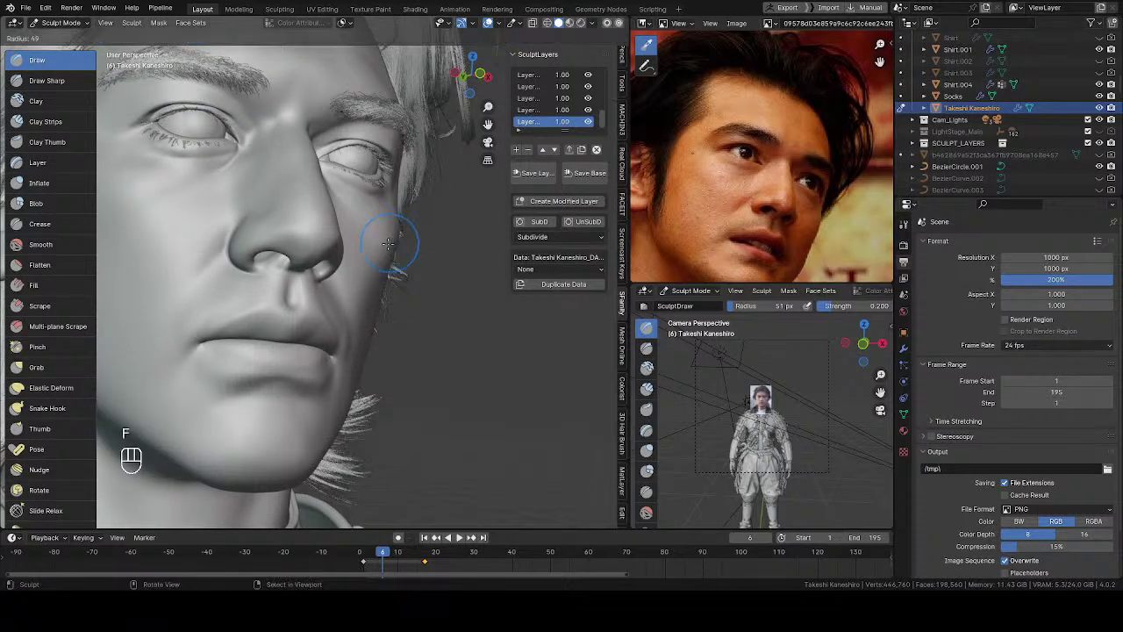
key(f)
click(393, 233)
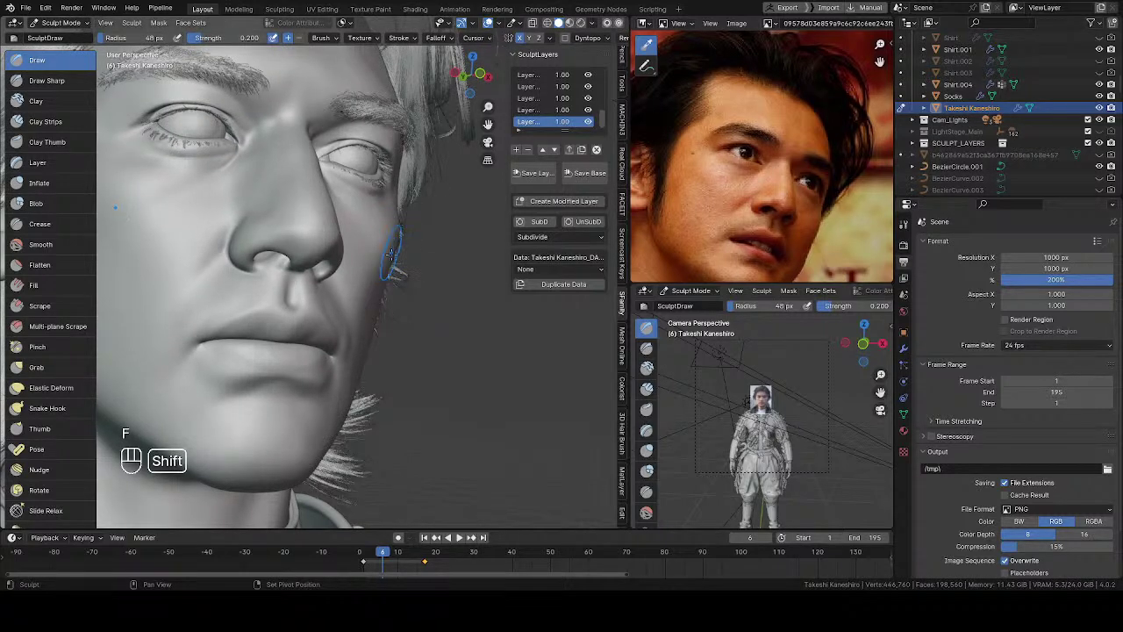
mouse_move(394, 252)
shift+mouse_down()
mouse_move(389, 235)
mouse_move(396, 247)
shift+mouse_up()
Smooth the cheek below the eye and beside the nose, working from several angles at a 48 px radius.
mouse_move(410, 250)
middle_down()
mouse_move(296, 246)
mouse_move(152, 269)
mouse_move(243, 215)
middle_up()
shift+drag(221, 189, 221, 204)
mouse_move(219, 180)
shift+mouse_down()
mouse_move(215, 158)
mouse_move(218, 194)
mouse_move(268, 274)
mouse_move(296, 245)
mouse_move(251, 272)
mouse_move(233, 245)
shift+mouse_up()
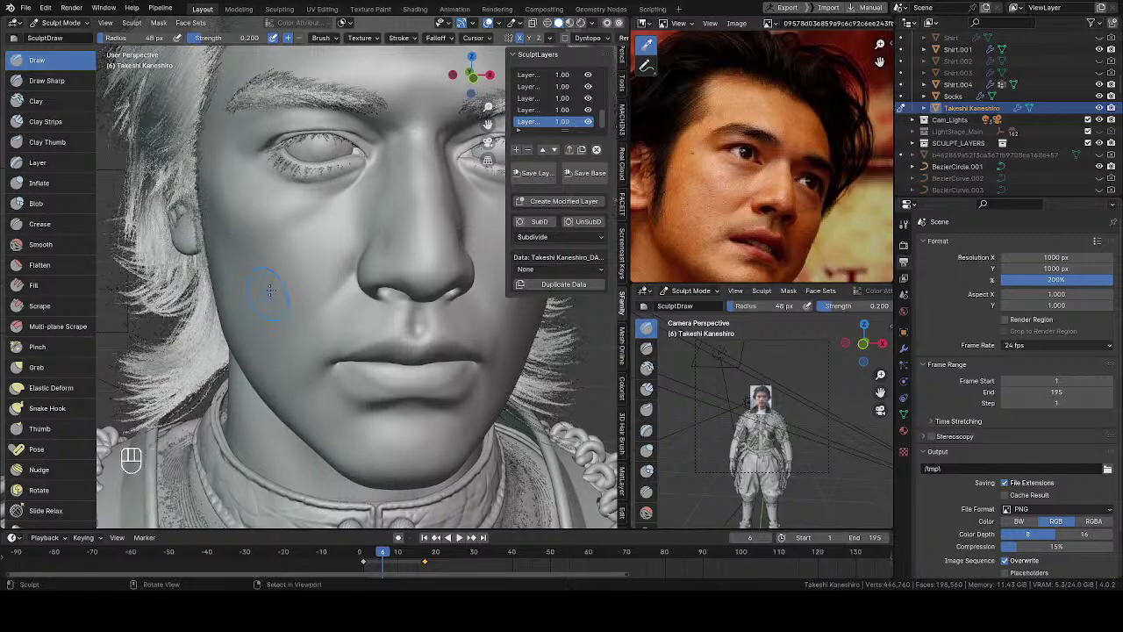
middle_drag(270, 290, 289, 251)
shift+drag(289, 251, 276, 254)
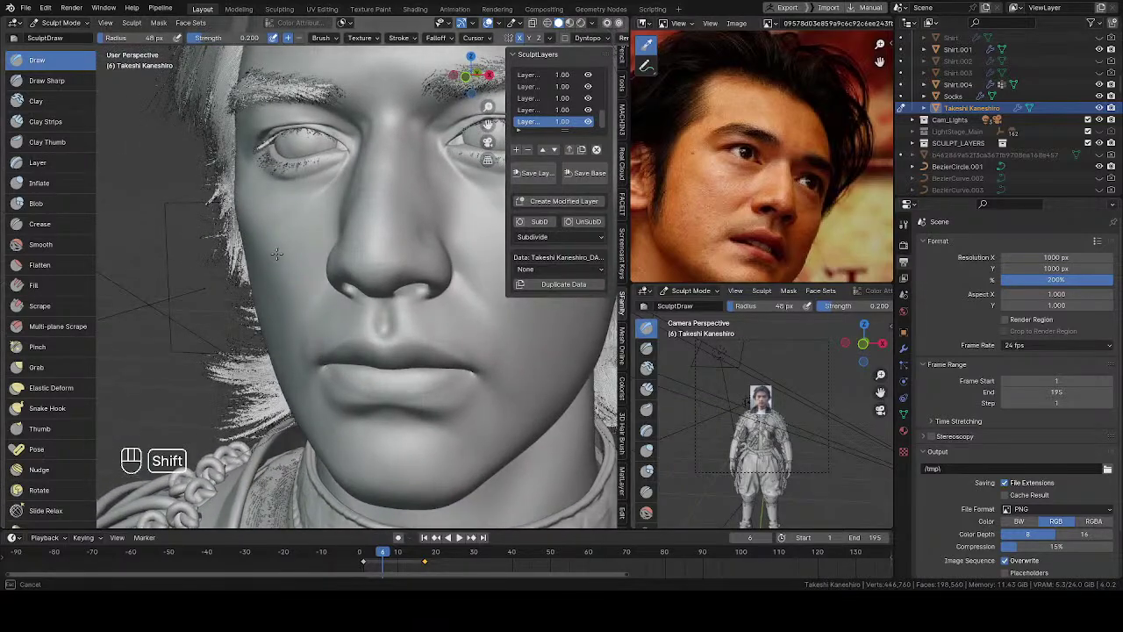
shift+drag(283, 292, 295, 292)
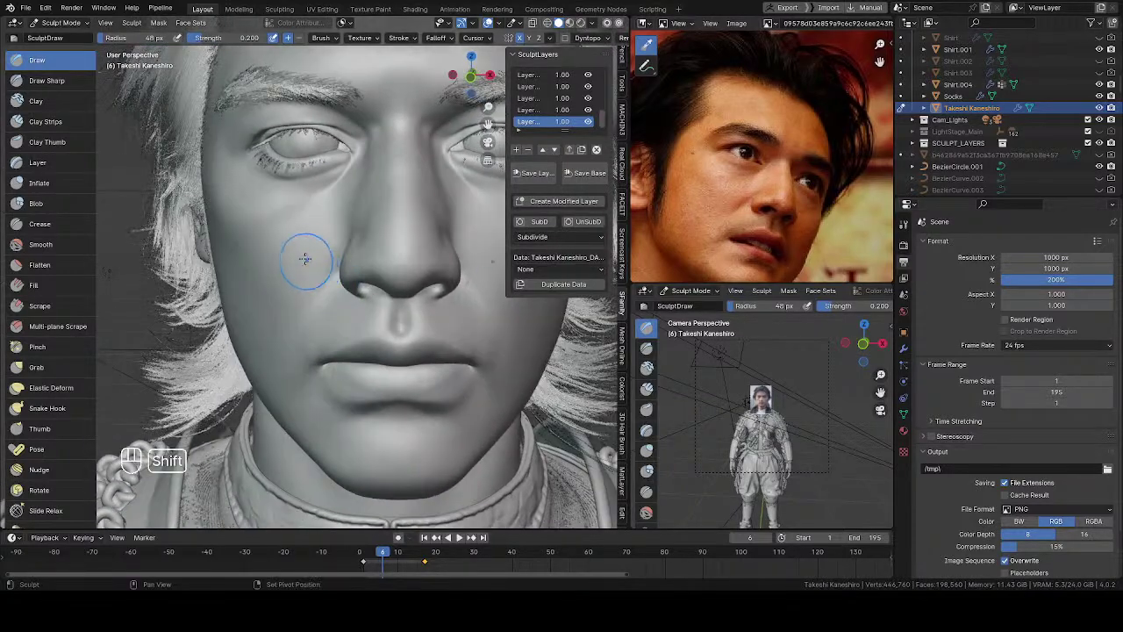
middle_drag(306, 254, 318, 270)
Sculpt the cheek fold next to the nostril with the Draw brush at a 56 px radius.
key(f)
click(309, 258)
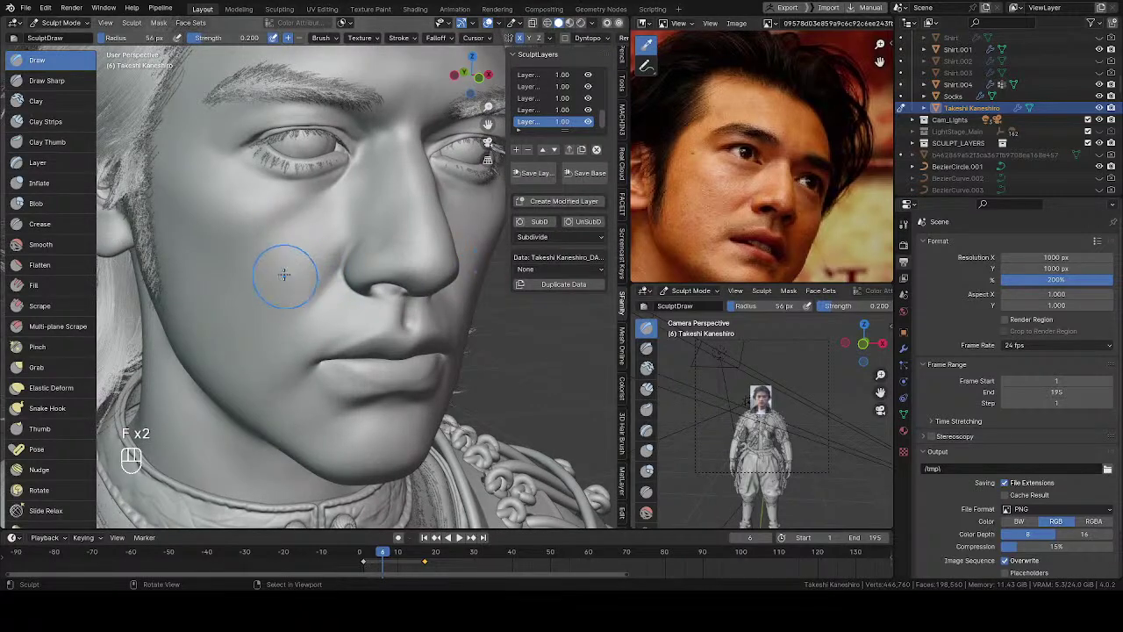
shift+drag(299, 282, 312, 278)
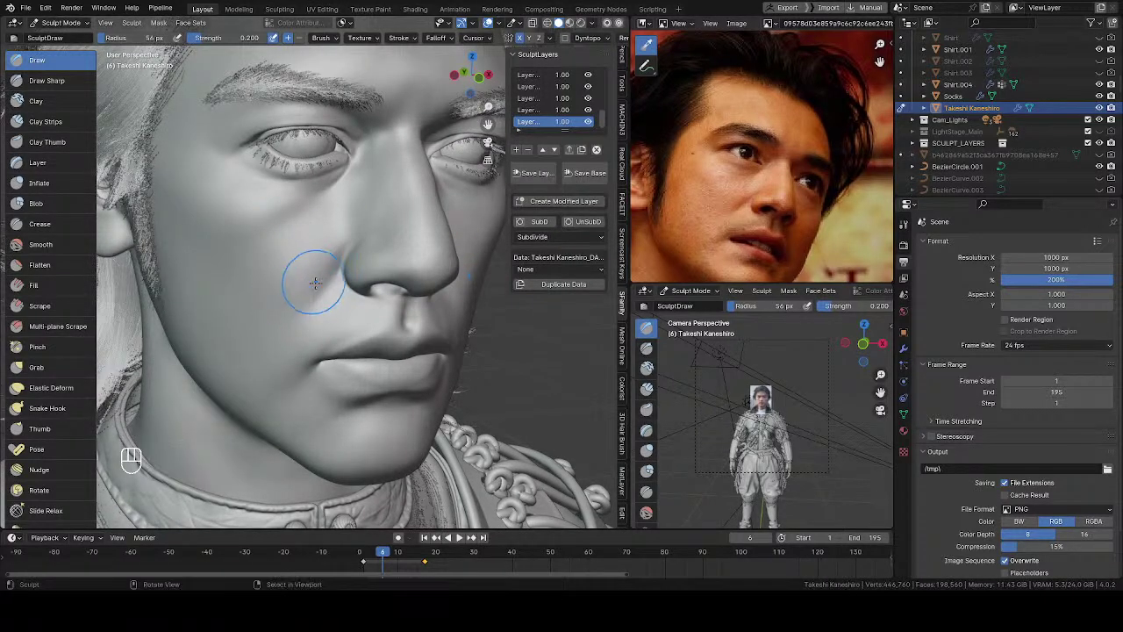
mouse_move(326, 291)
middle_down()
mouse_move(348, 287)
mouse_move(335, 280)
mouse_move(369, 246)
mouse_move(378, 269)
middle_up()
Carve the crease beside the nostril wing with the Draw brush at a 23 px radius.
key(f)
click(316, 278)
key(f)
click(372, 271)
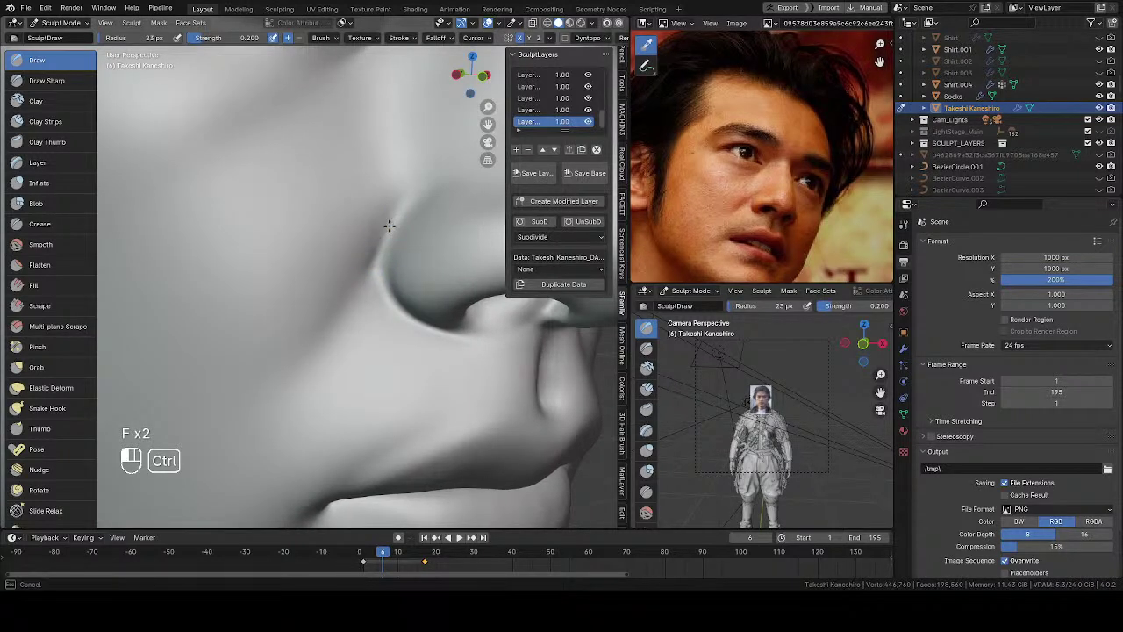
ctrl+drag(360, 276, 343, 303)
middle_drag(345, 313, 358, 298)
Smooth the cheek fold beside the nostril wing at a 35 px radius.
key(f)
click(365, 286)
ctrl+drag(364, 284, 348, 299)
shift+drag(372, 257, 356, 280)
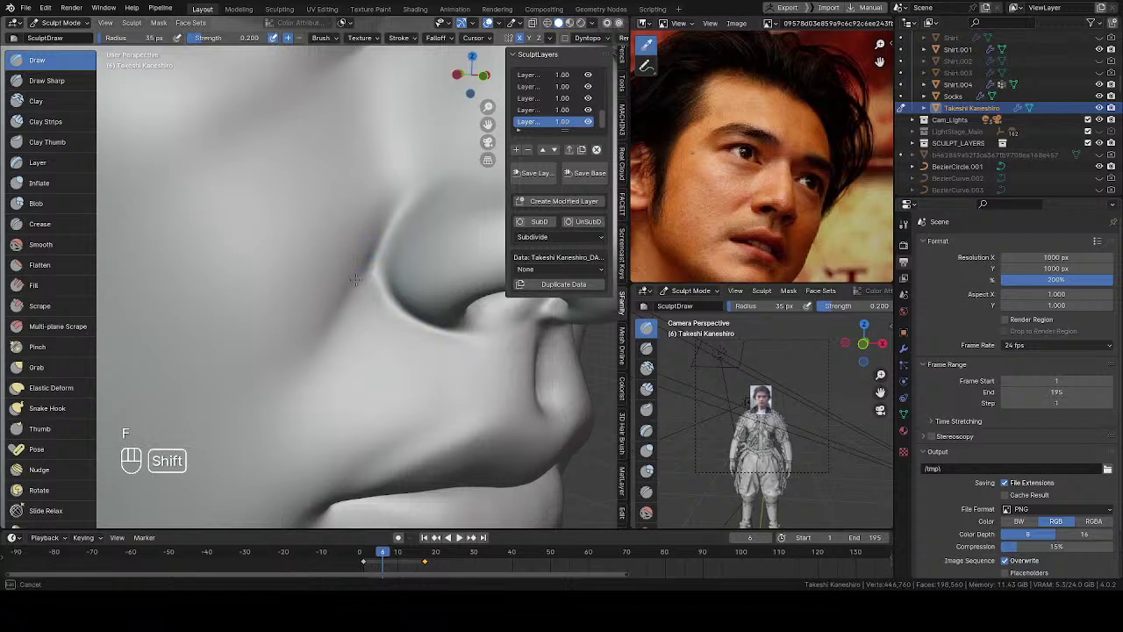
Refine and smooth the crease around the outer edge of the nostril wing at a 26 px radius.
mouse_move(370, 274)
middle_down()
mouse_move(394, 269)
mouse_move(374, 281)
mouse_move(374, 270)
middle_up()
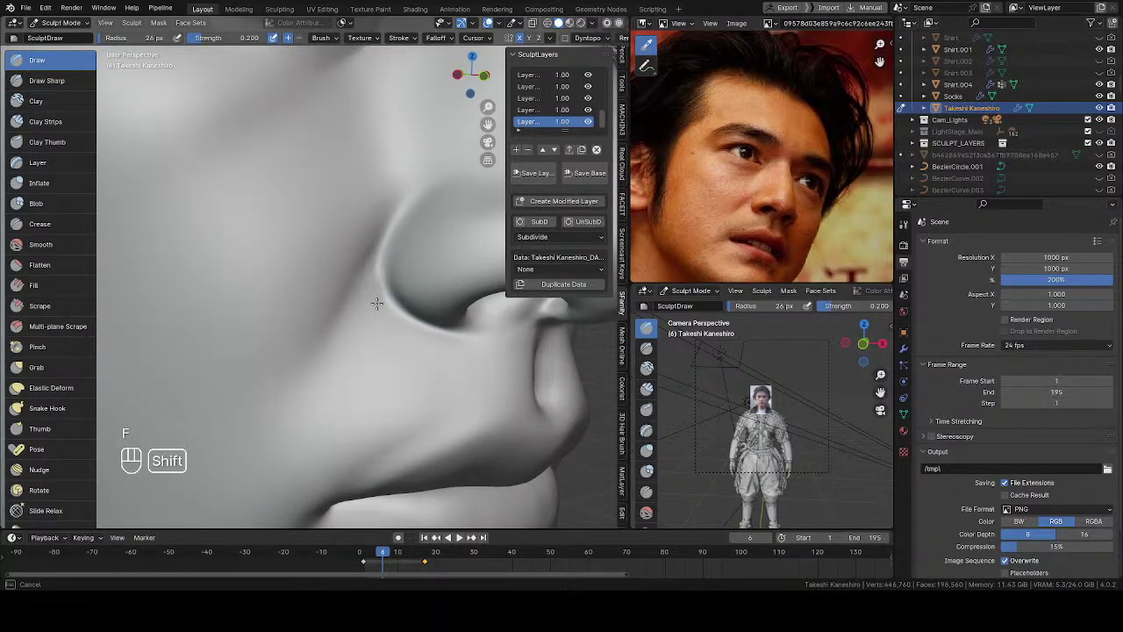
shift+drag(376, 303, 377, 288)
middle_drag(376, 286, 380, 270)
shift+drag(392, 304, 384, 304)
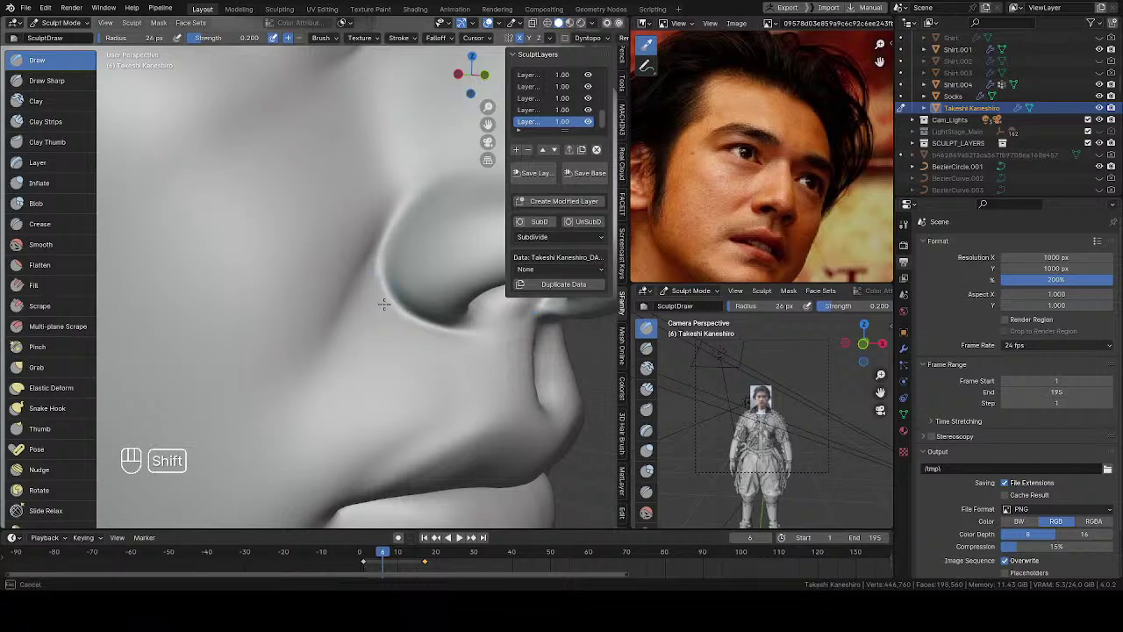
mouse_move(387, 249)
middle_down()
mouse_move(377, 249)
mouse_move(383, 309)
mouse_move(395, 329)
mouse_move(405, 289)
middle_up()
mouse_move(395, 268)
middle_down()
mouse_move(437, 264)
mouse_move(330, 281)
mouse_move(373, 310)
middle_up()
Shape the nasolabial fold between the nostril and mouth corner at a 29 px radius, working from several angles.
key(f)
click(362, 300)
key(f)
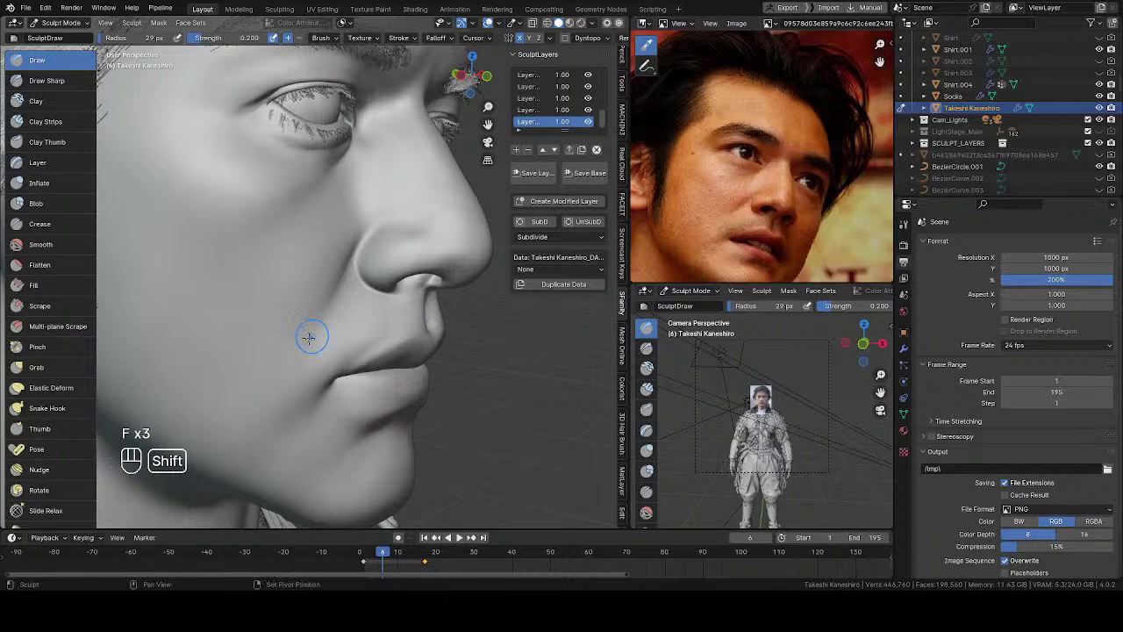
mouse_move(309, 332)
middle_down()
mouse_move(346, 306)
mouse_move(333, 275)
mouse_move(172, 262)
mouse_move(299, 295)
mouse_move(309, 272)
middle_up()
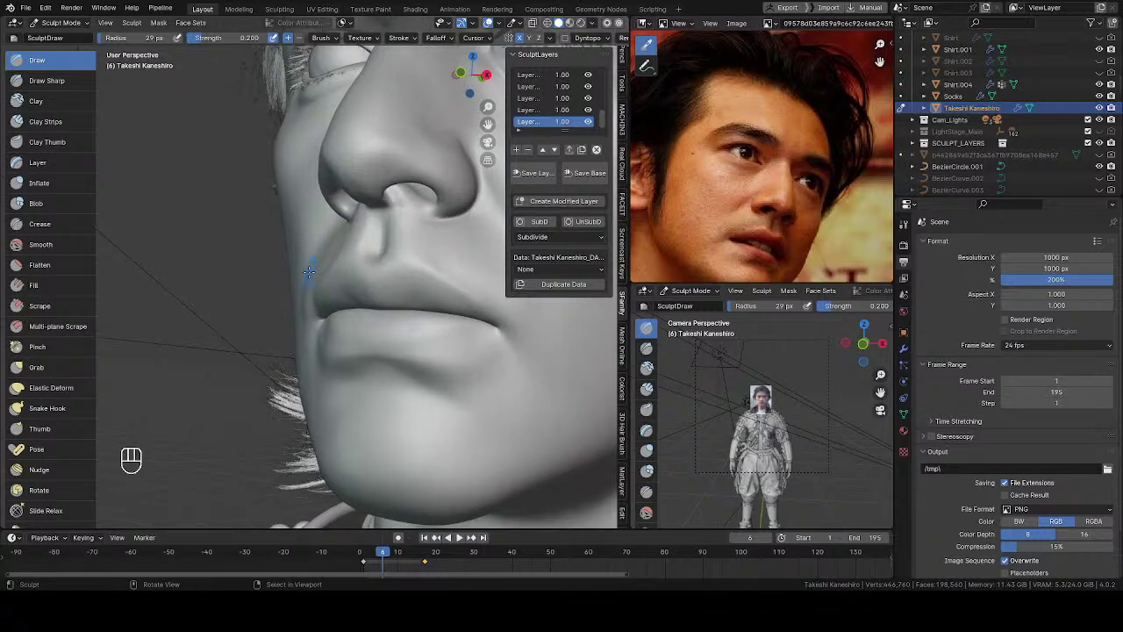
middle_drag(333, 226, 416, 233)
mouse_move(162, 294)
middle_down()
mouse_move(218, 306)
mouse_move(317, 276)
mouse_move(373, 233)
mouse_move(370, 256)
middle_up()
Touch up the fold between the nose and mouth with the Draw brush at a 27 px radius.
key(f)
click(380, 262)
mouse_move(377, 261)
ctrl+mouse_down()
mouse_move(353, 286)
mouse_move(357, 267)
mouse_move(378, 257)
mouse_move(362, 265)
mouse_move(368, 276)
ctrl+mouse_up()
Leave sculpting for Object Mode and show the head and shoulders in Rendered shading without overlays.
scroll(360, 323, down, 4)
middle_drag(348, 332, 272, 307)
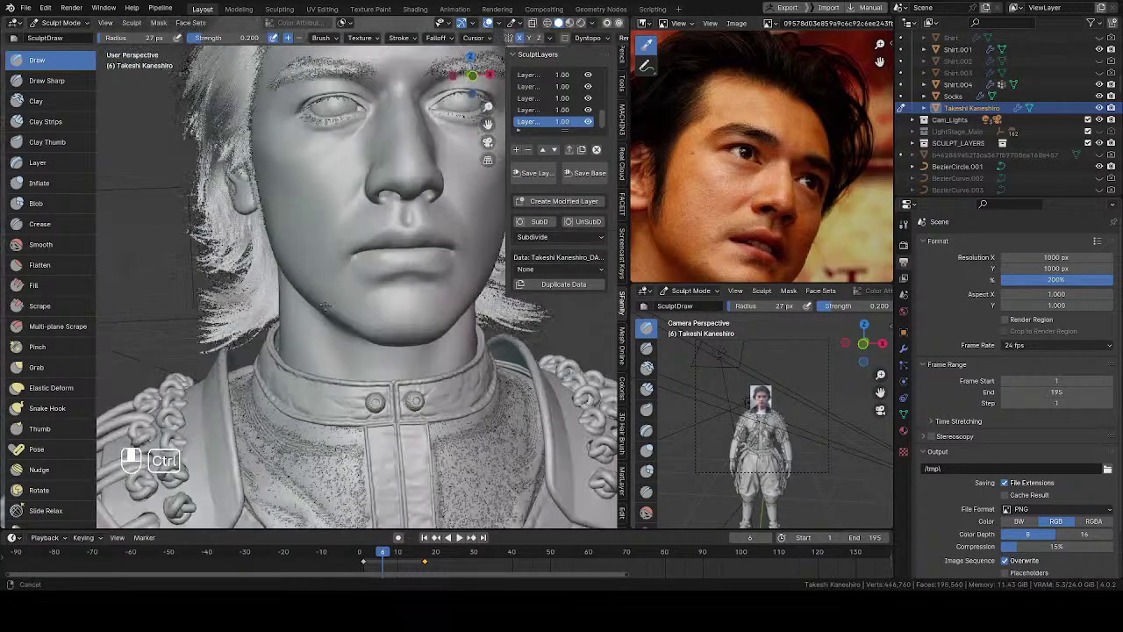
scroll(373, 283, down, 2)
middle_drag(377, 283, 366, 281)
key(Tab)
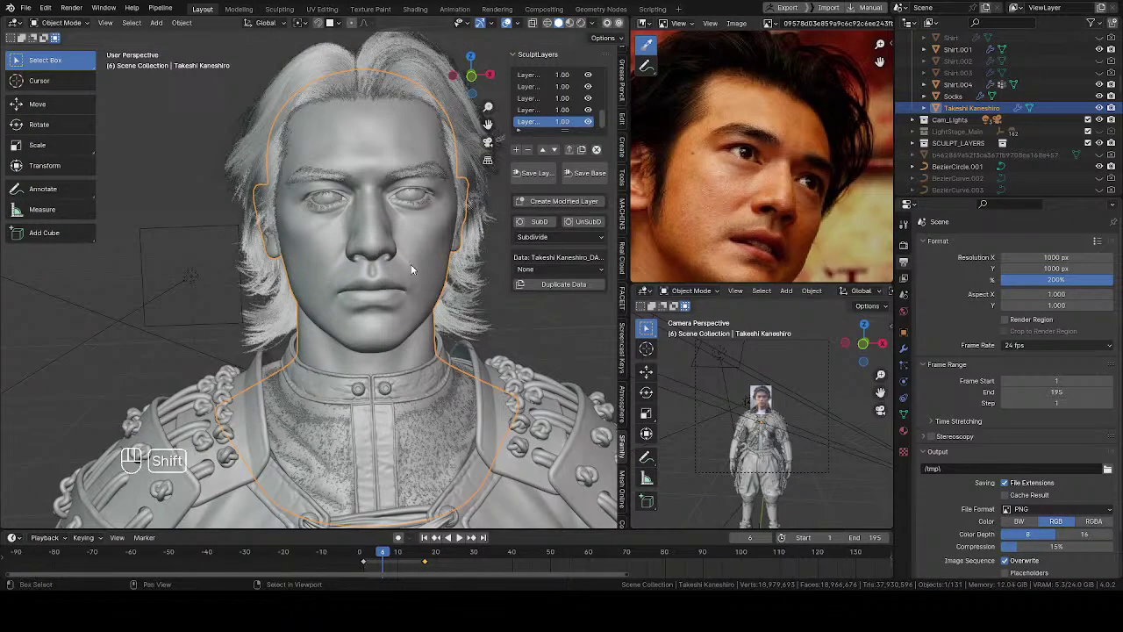
shift+middle_drag(411, 264, 346, 265)
middle_drag(302, 219, 349, 207)
key(z)
key(z)
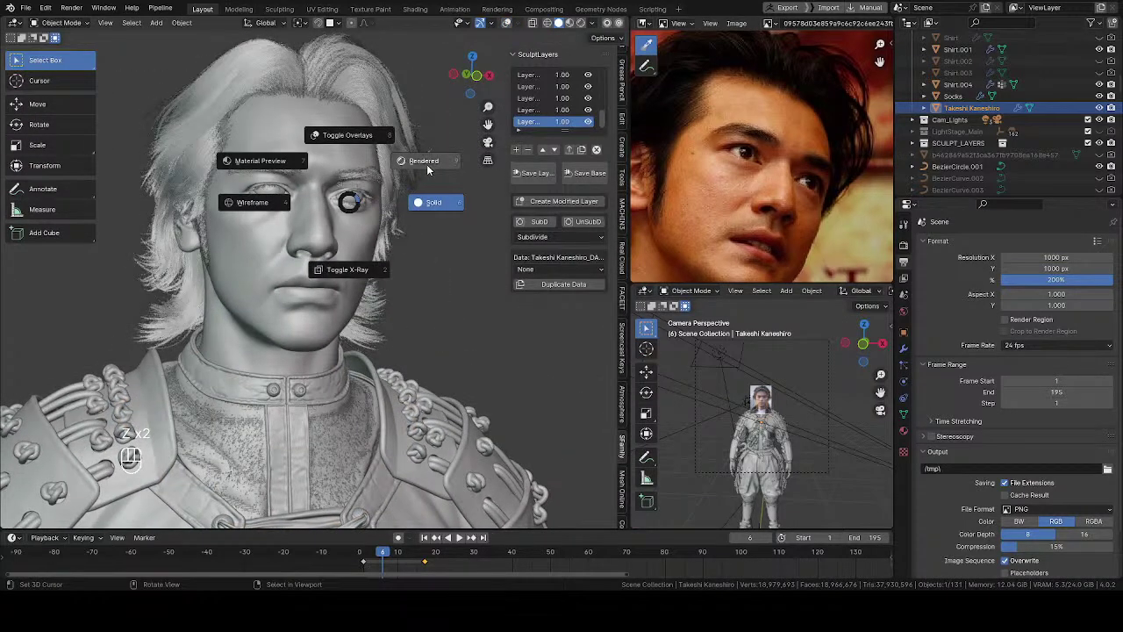
click(597, 125)
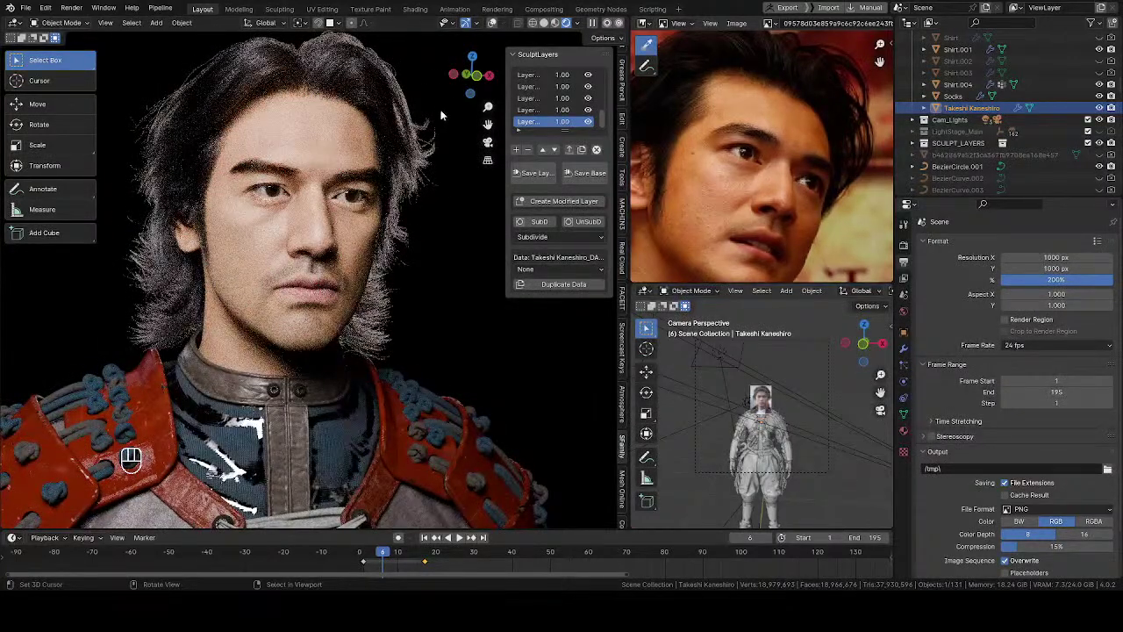
Compare the rendered character with the reference photo, replacing it with front-facing portraits framed on the face.
middle_drag(777, 201, 743, 157)
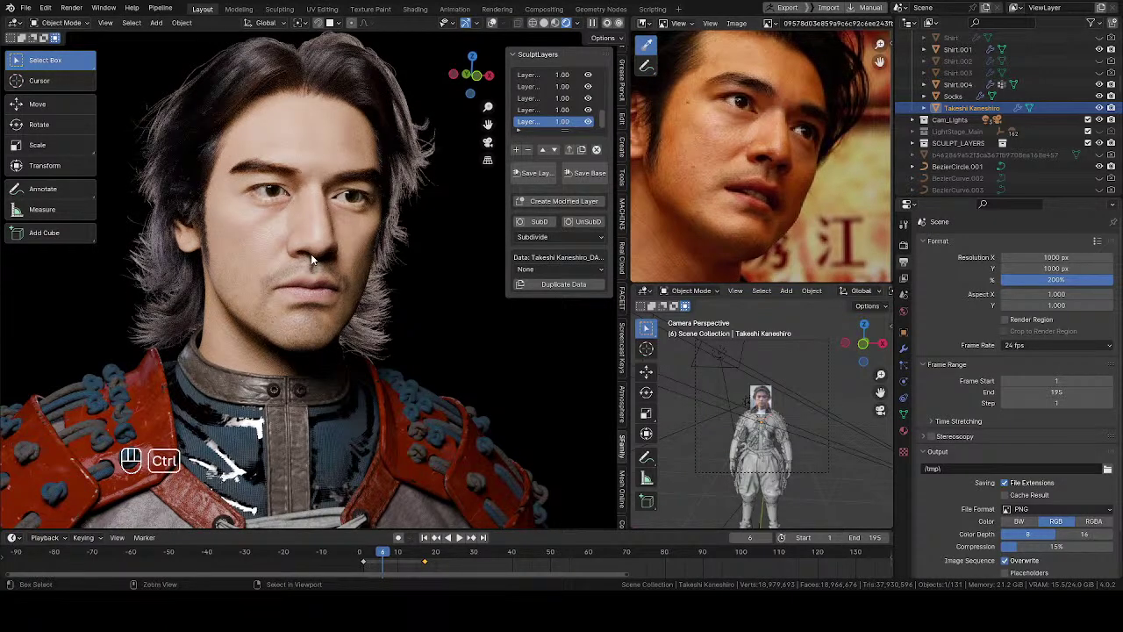
middle_drag(311, 254, 278, 262)
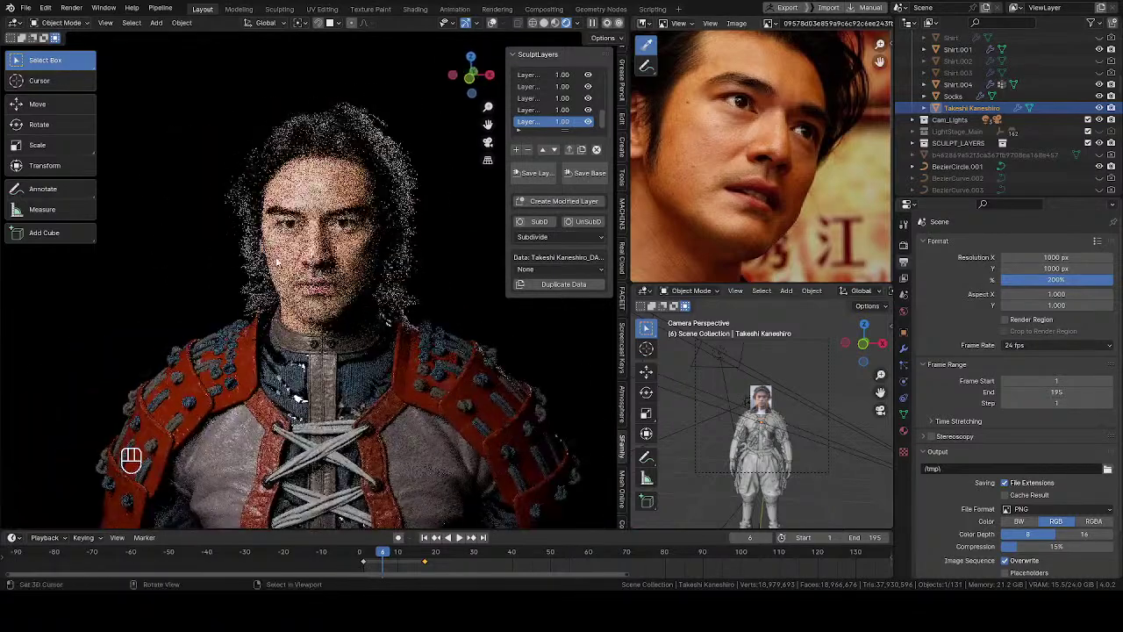
middle_drag(402, 262, 412, 244)
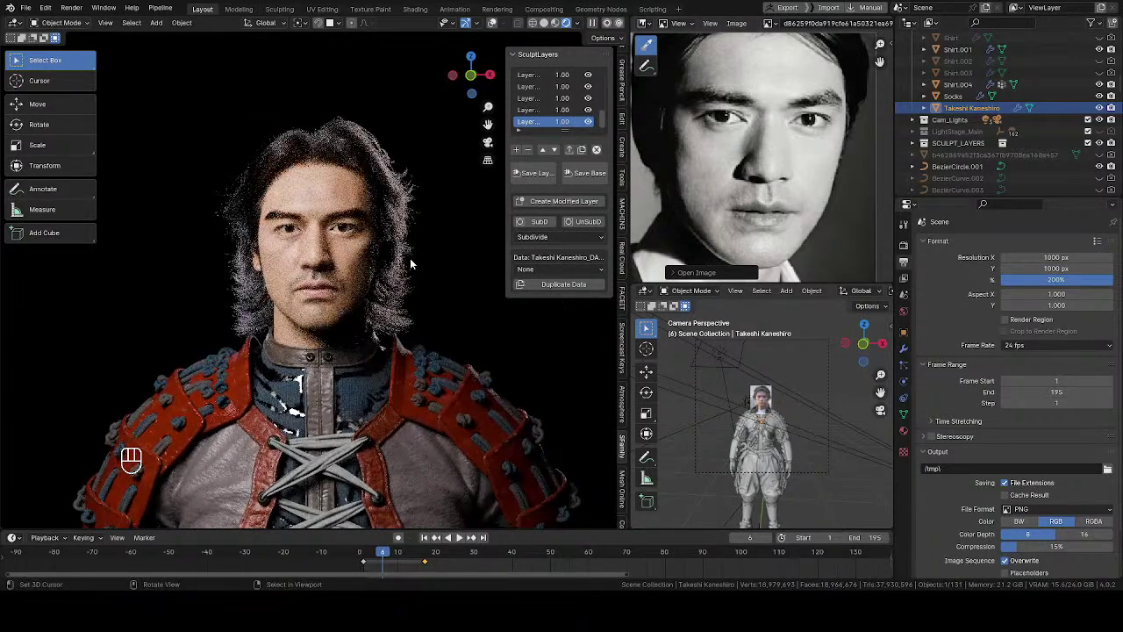
middle_drag(802, 229, 800, 238)
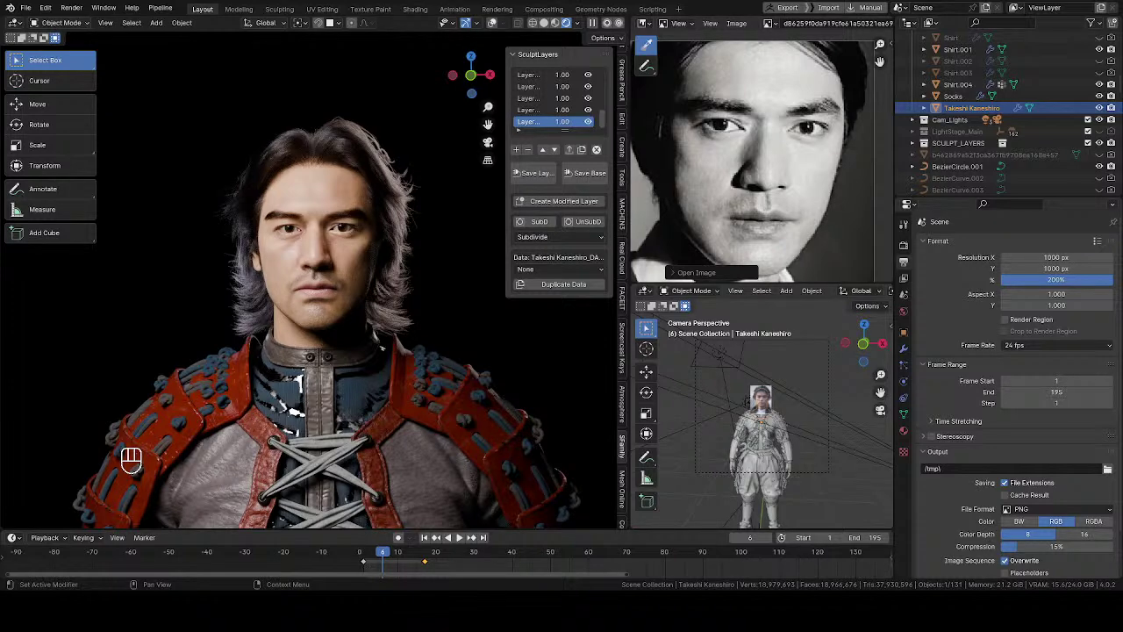
drag(796, 157, 807, 155)
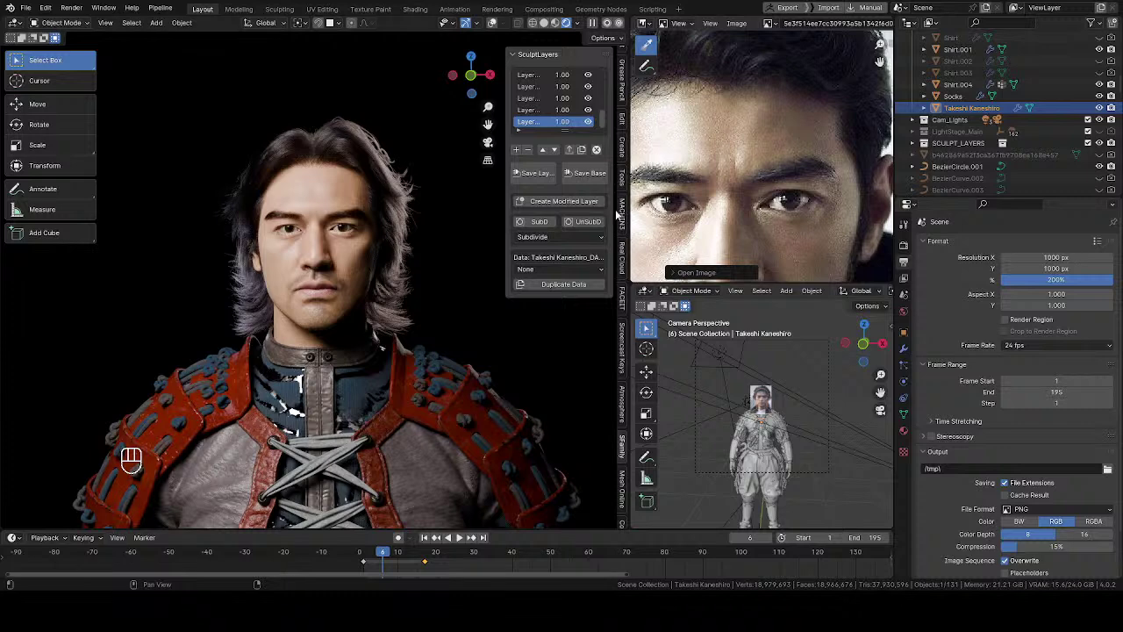
Show overlays, switch to the side-profile EASYREF camera reference and set its opacity to 0.000.
click(622, 180)
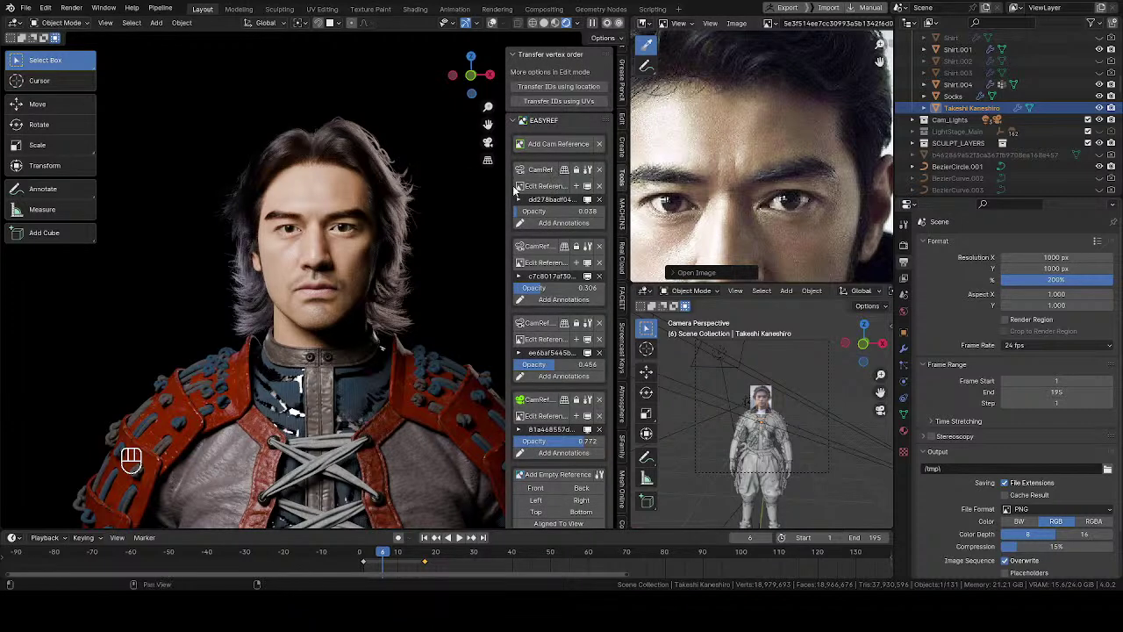
key(shift+alt+z)
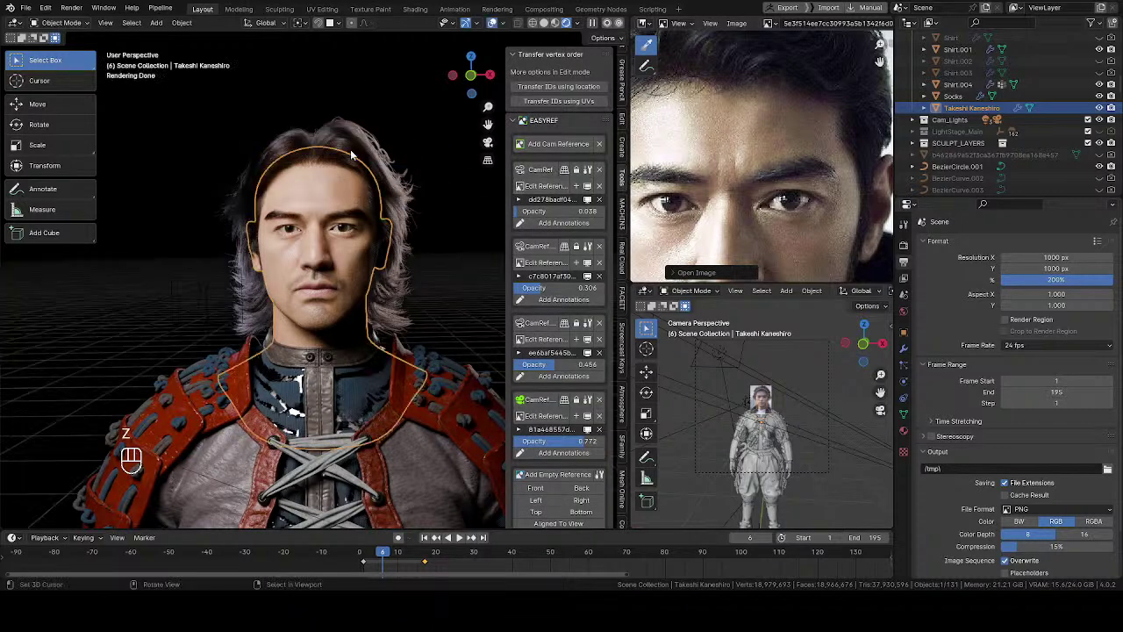
click(537, 172)
shift+middle_drag(389, 158, 377, 488)
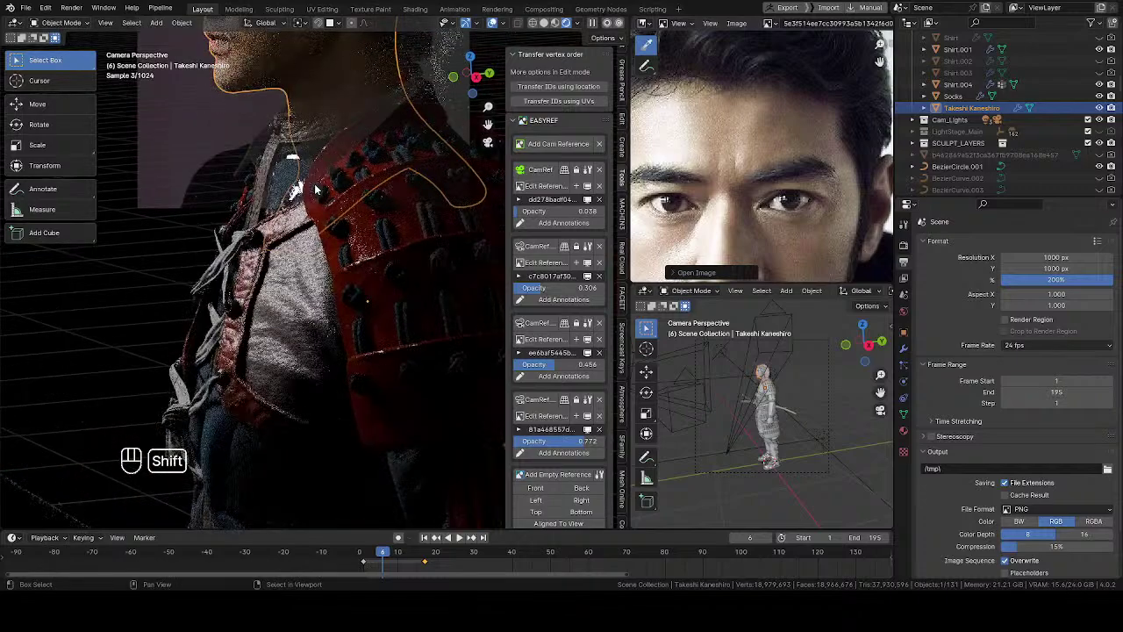
shift+middle_drag(315, 189, 329, 297)
shift+middle_drag(313, 133, 349, 278)
scroll(349, 277, up, 9)
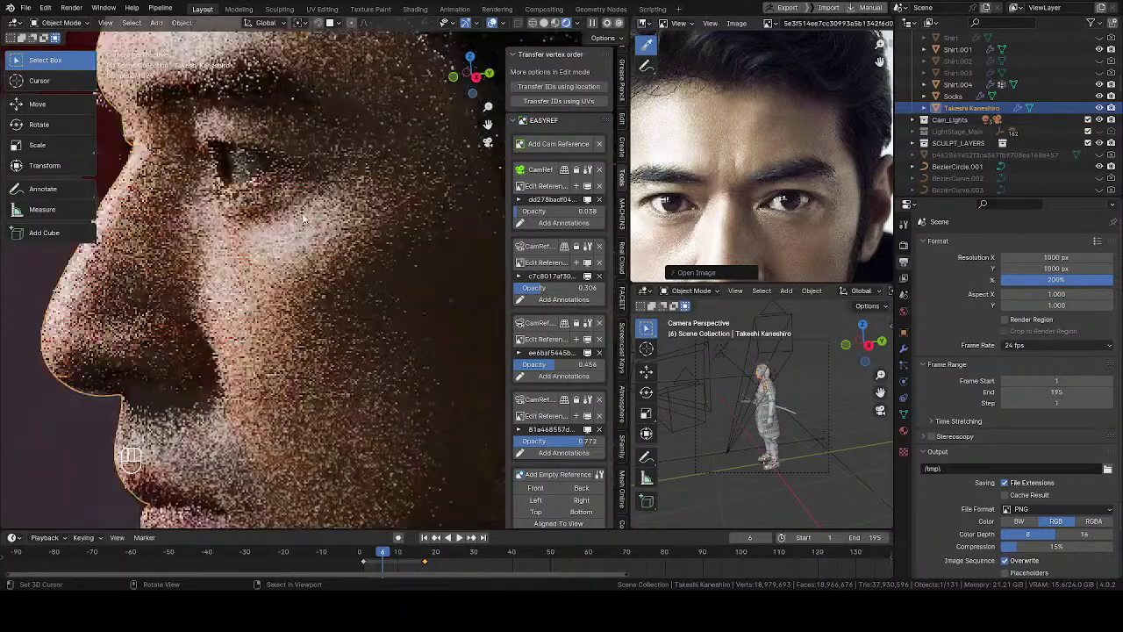
mouse_move(542, 212)
mouse_down()
mouse_move(606, 211)
mouse_move(527, 212)
mouse_up()
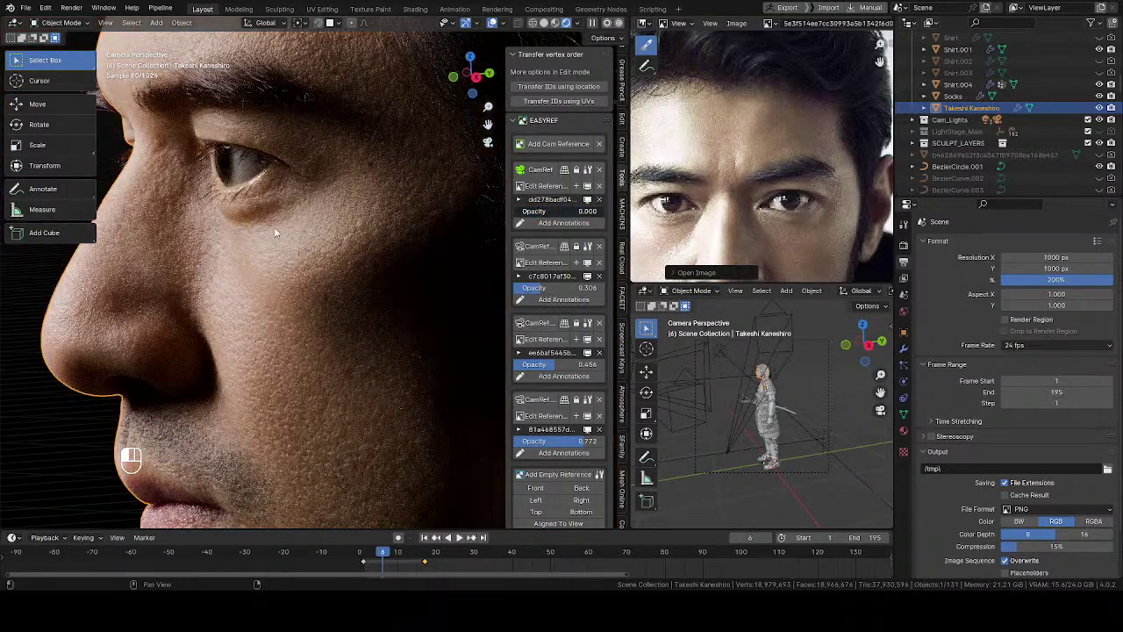
Examine the rendered character's face and upper body from the front against the frontal reference portrait.
scroll(266, 235, down, 6)
middle_drag(333, 236, 431, 244)
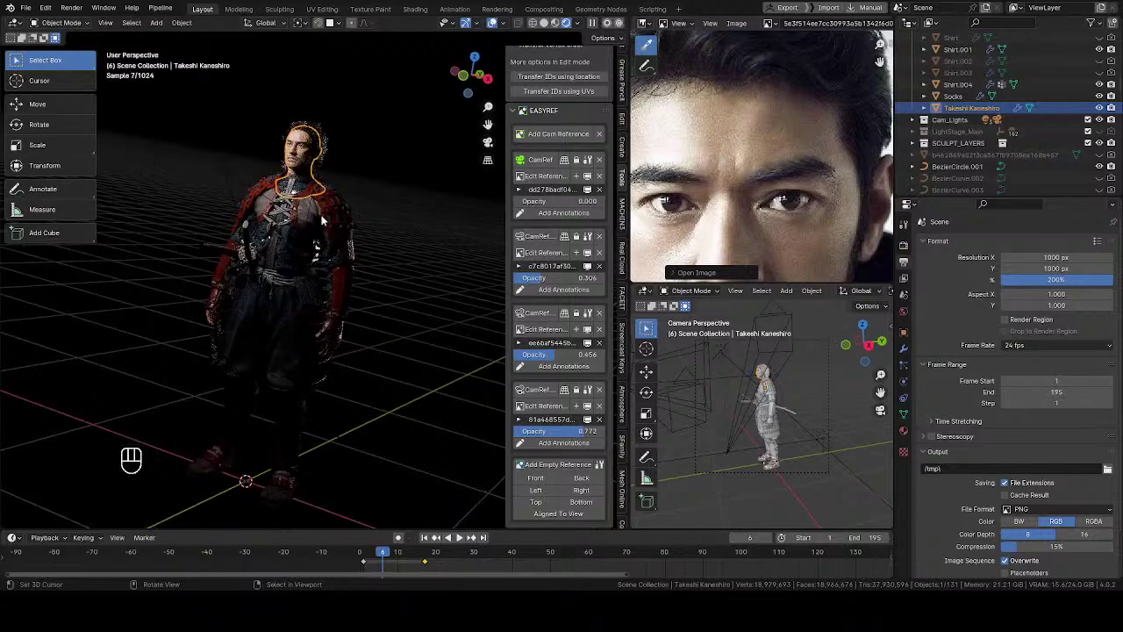
shift+middle_drag(322, 220, 353, 297)
scroll(365, 255, up, 4)
shift+middle_drag(378, 197, 410, 296)
middle_drag(348, 279, 336, 230)
mouse_move(336, 230)
middle_down()
mouse_move(226, 213)
mouse_move(307, 225)
mouse_move(322, 217)
middle_up()
key(z)
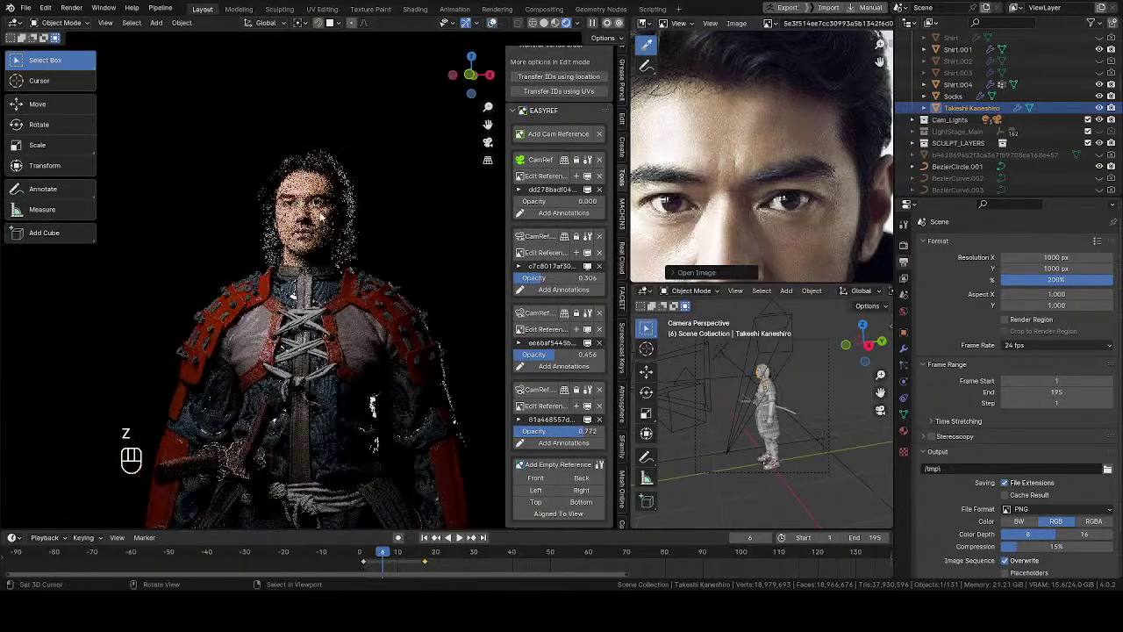
scroll(323, 214, up, 3)
scroll(797, 163, down, 4)
scroll(795, 161, up, 3)
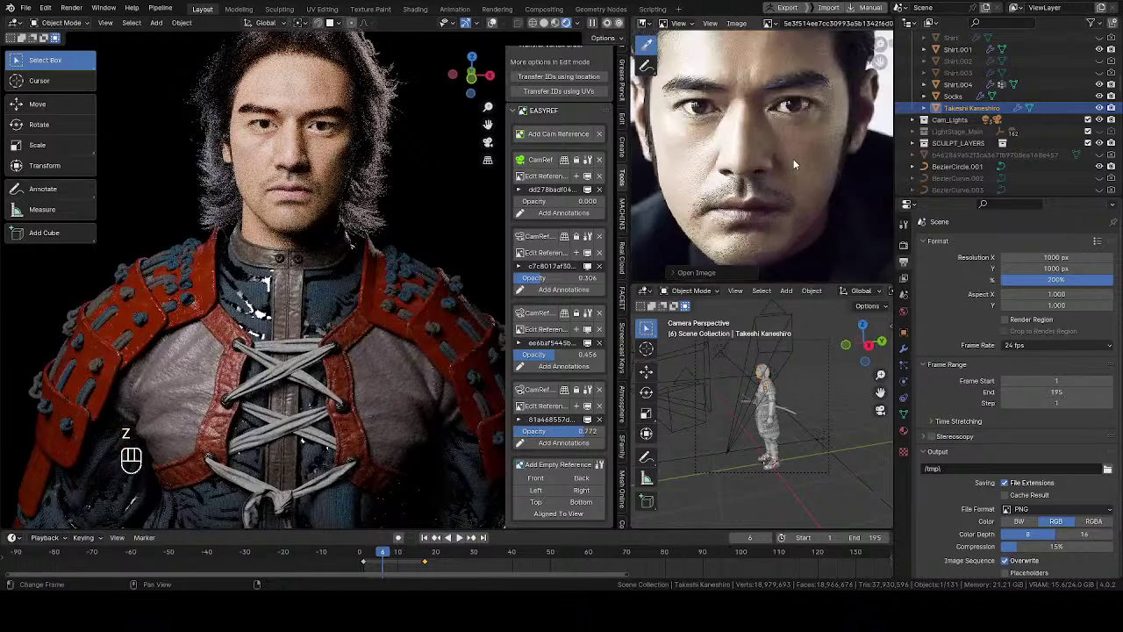
shift+middle_drag(276, 243, 260, 296)
middle_drag(259, 295, 249, 289)
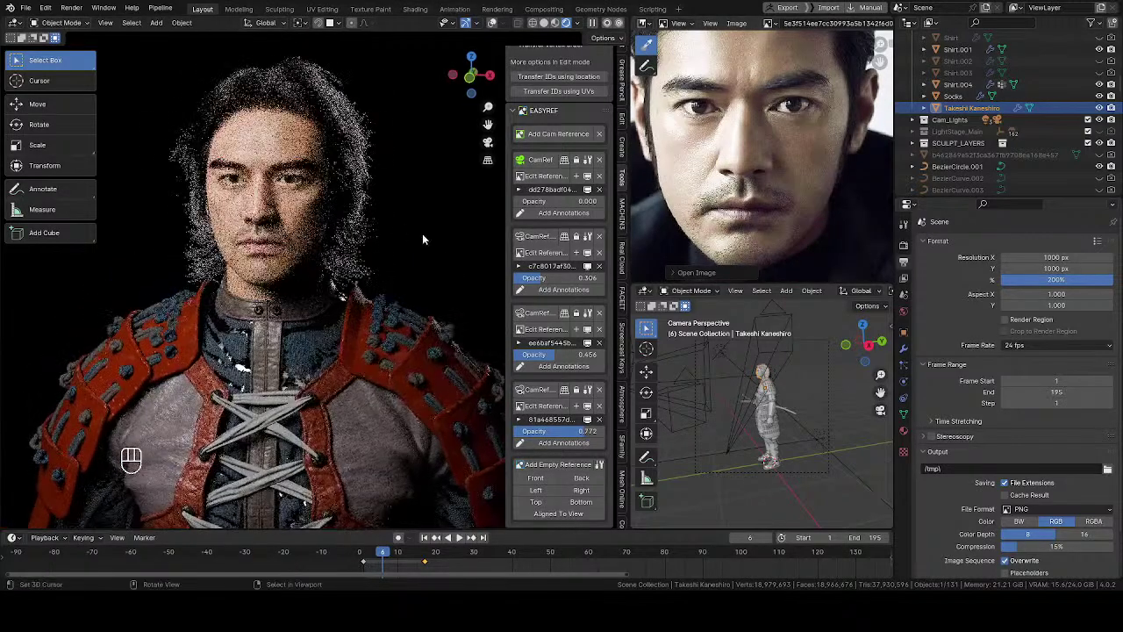
Switch to the frontal EASYREF camera reference, show overlays and set the reference opacity to 0.373.
click(540, 389)
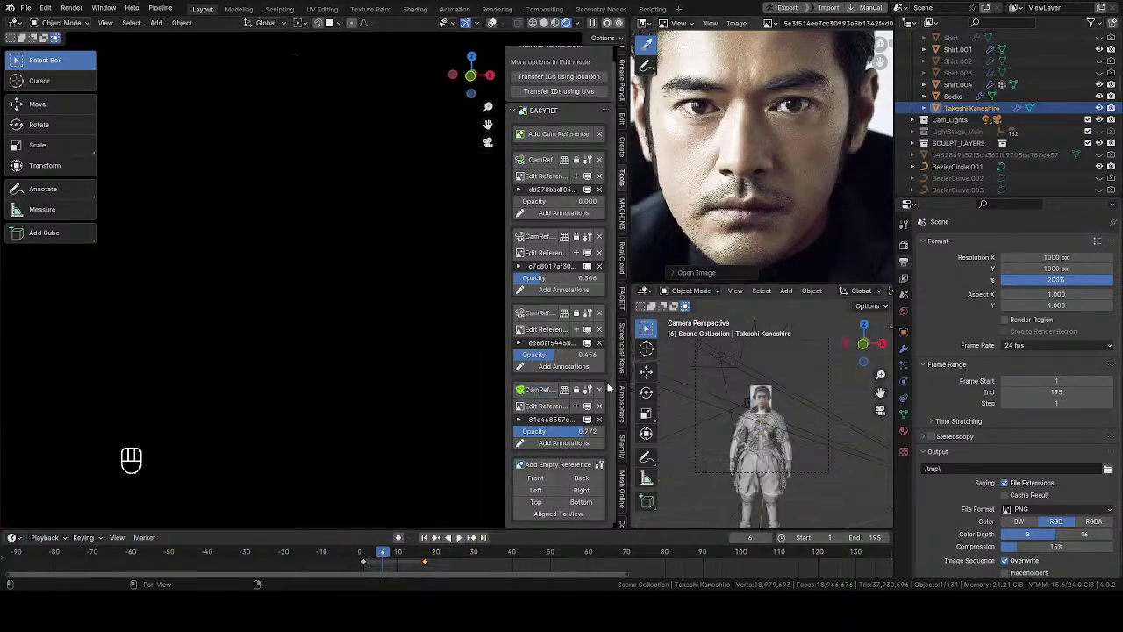
shift+middle_drag(363, 278, 363, 174)
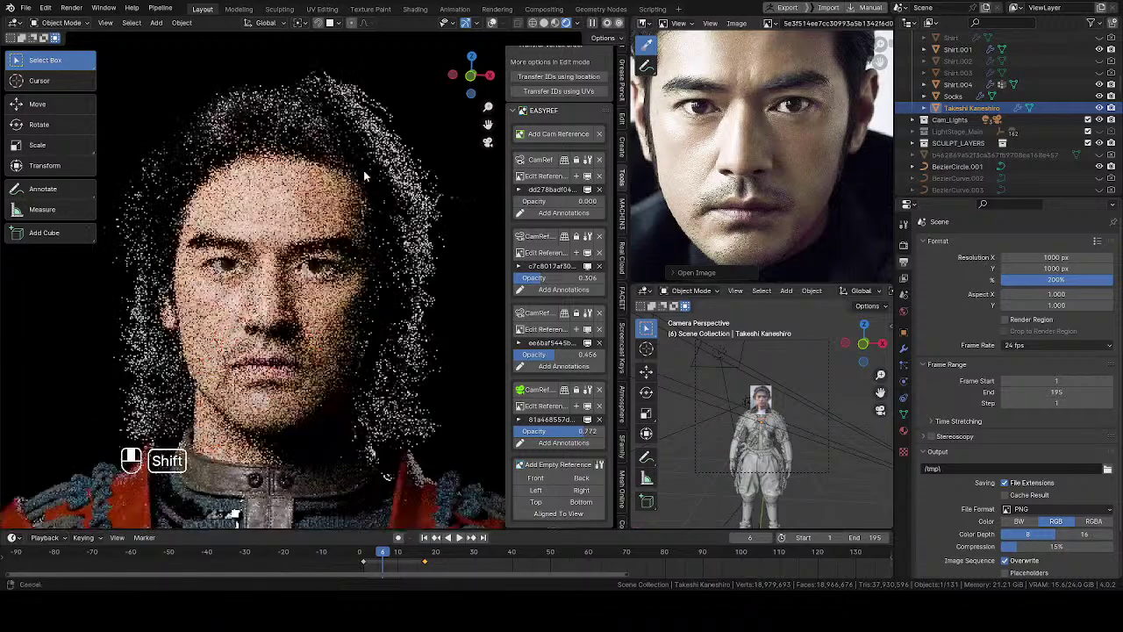
scroll(351, 189, up, 4)
shift+middle_drag(318, 216, 340, 246)
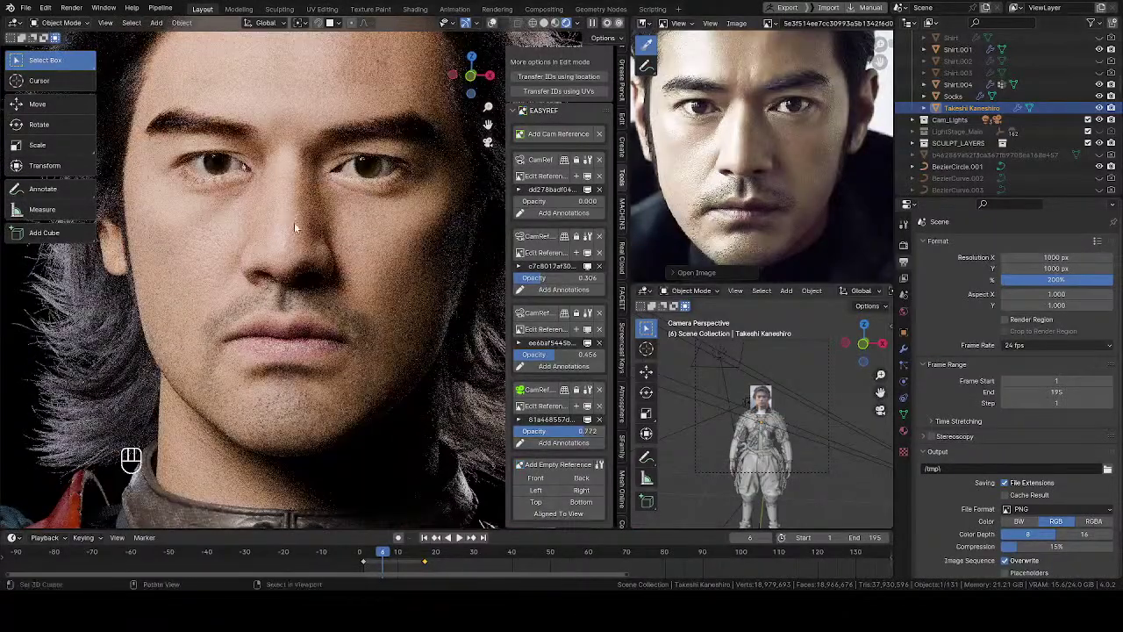
key(z)
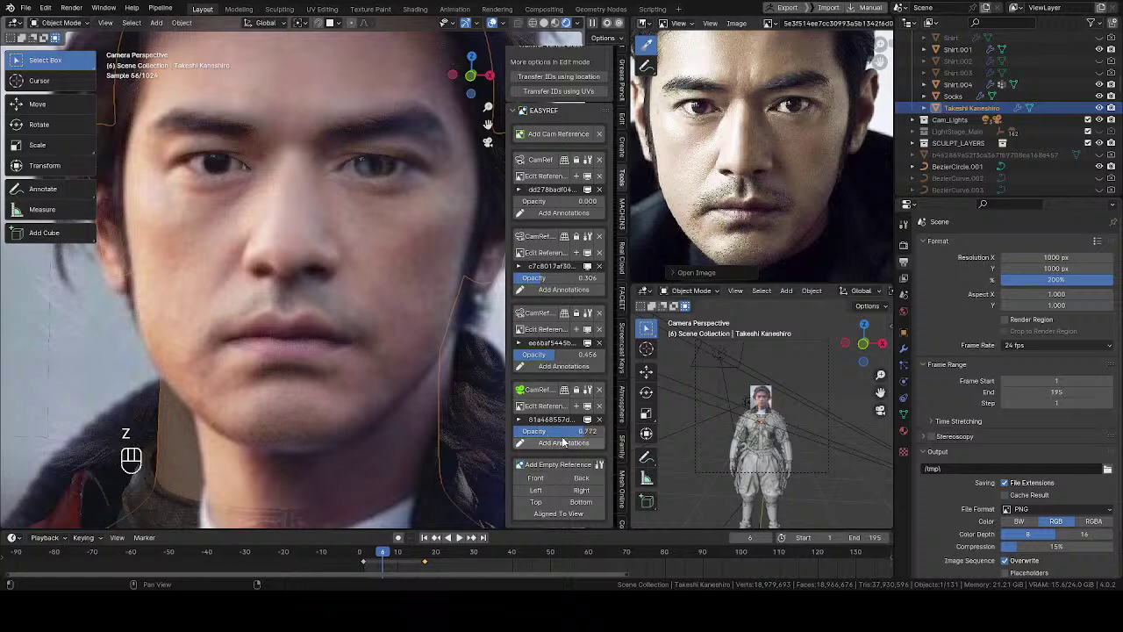
drag(575, 435, 527, 431)
mouse_move(533, 431)
mouse_down()
mouse_move(515, 431)
mouse_move(603, 431)
mouse_move(517, 431)
mouse_move(549, 431)
mouse_up()
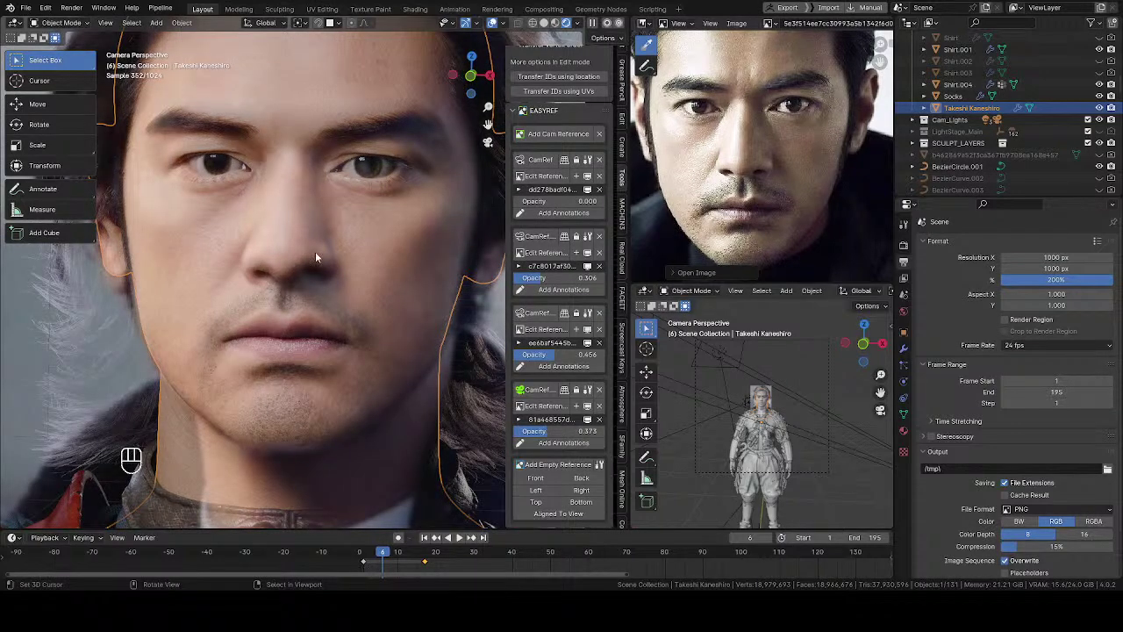
Hide overlays and compare the rendered head from both three-quarter sides with a three-quarter reference portrait.
scroll(330, 258, down, 3)
middle_drag(345, 281, 303, 277)
key(z)
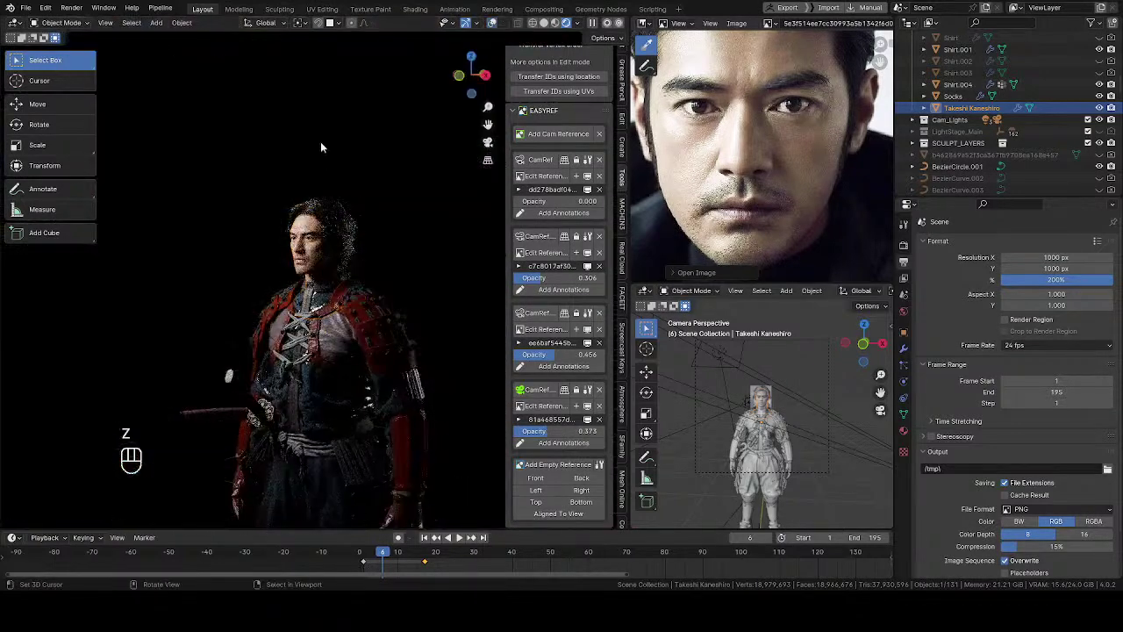
scroll(320, 147, up, 6)
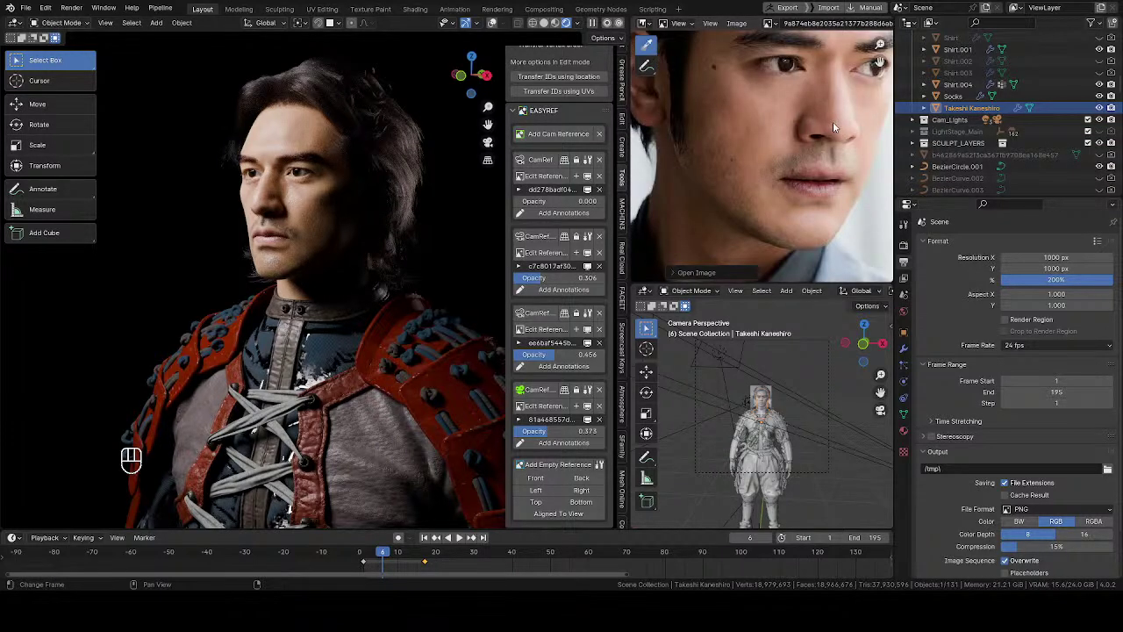
scroll(722, 169, down, 2)
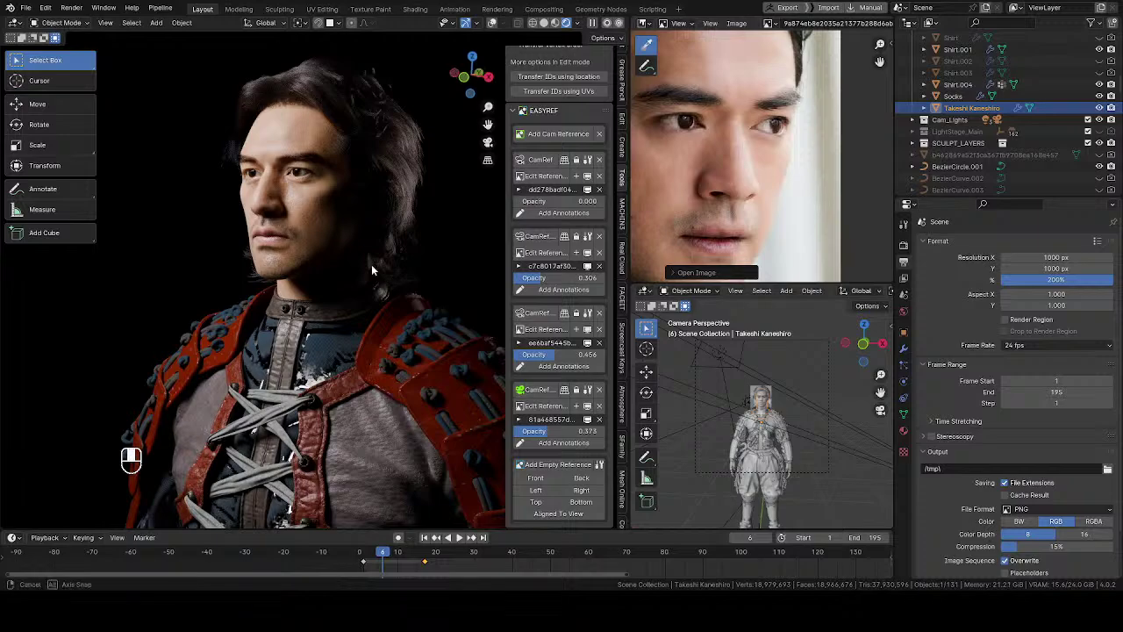
middle_drag(372, 264, 413, 251)
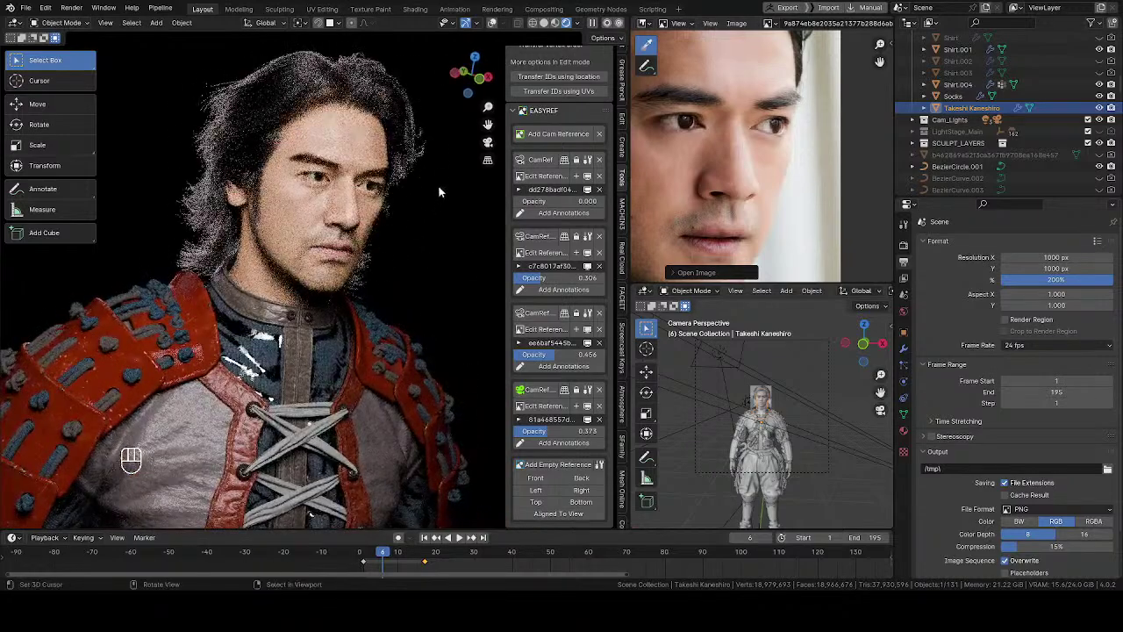
shift+middle_drag(432, 179, 407, 214)
ctrl+middle_drag(407, 214, 396, 311)
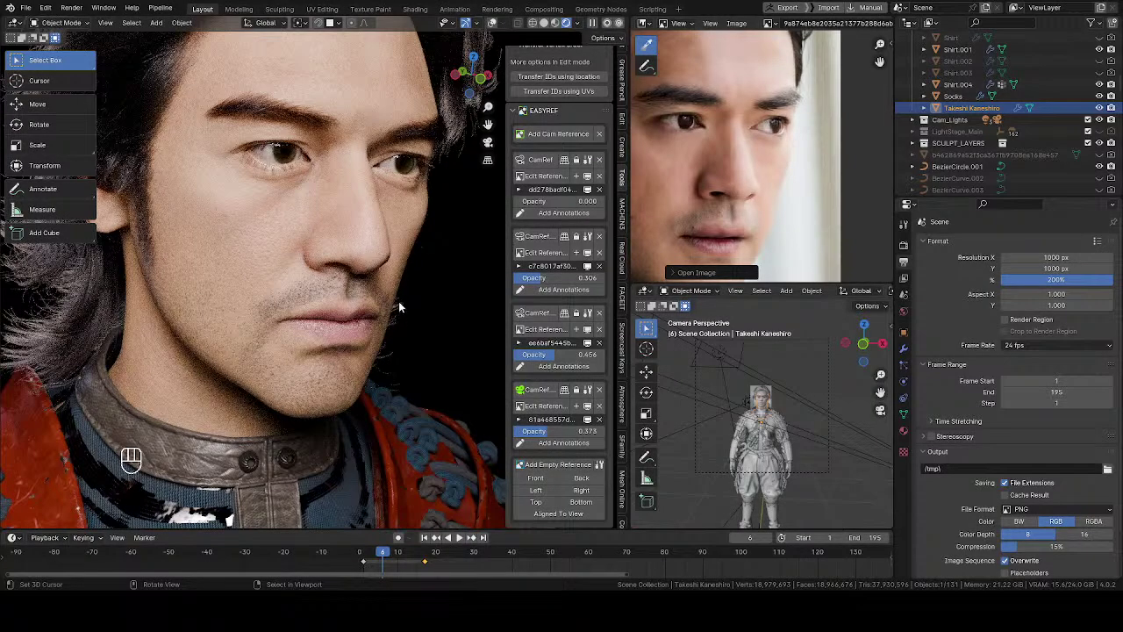
middle_drag(398, 301, 381, 230)
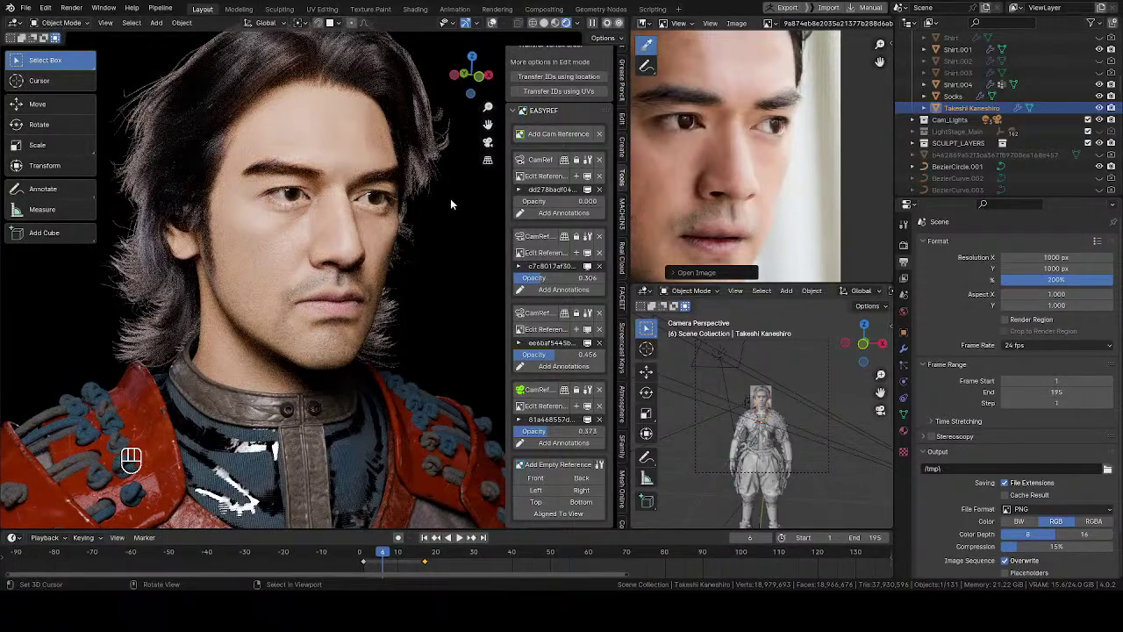
Show more of the three-quarter reference portrait and compare its facial proportions with the rendered head from a matching angle.
middle_drag(762, 228, 807, 209)
scroll(807, 209, down, 1)
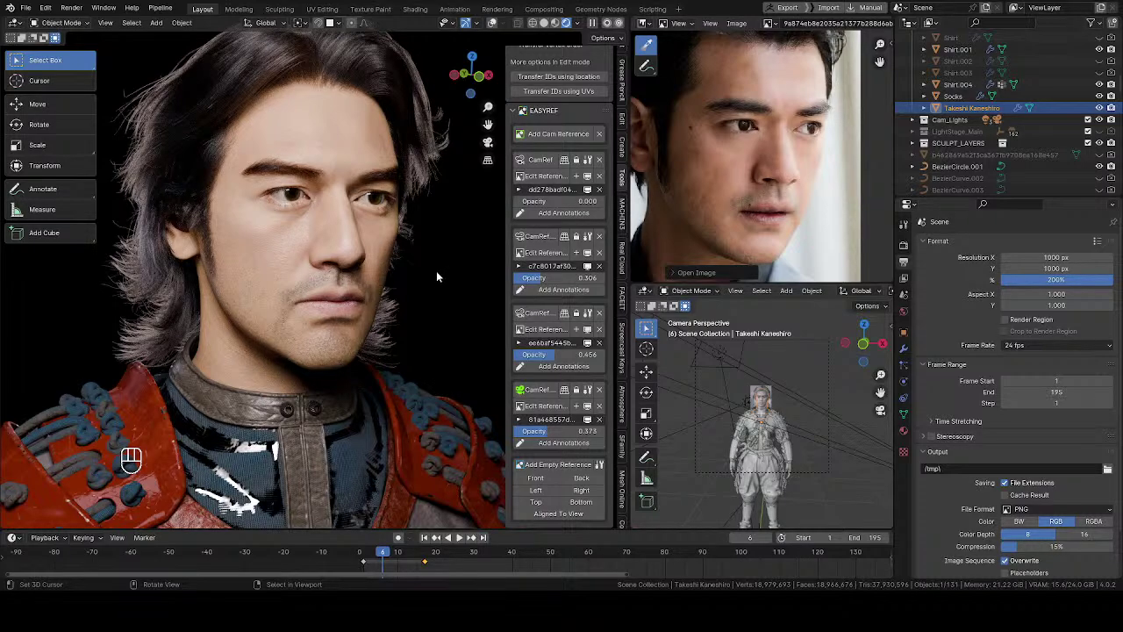
middle_drag(378, 237, 352, 295)
middle_drag(347, 217, 368, 230)
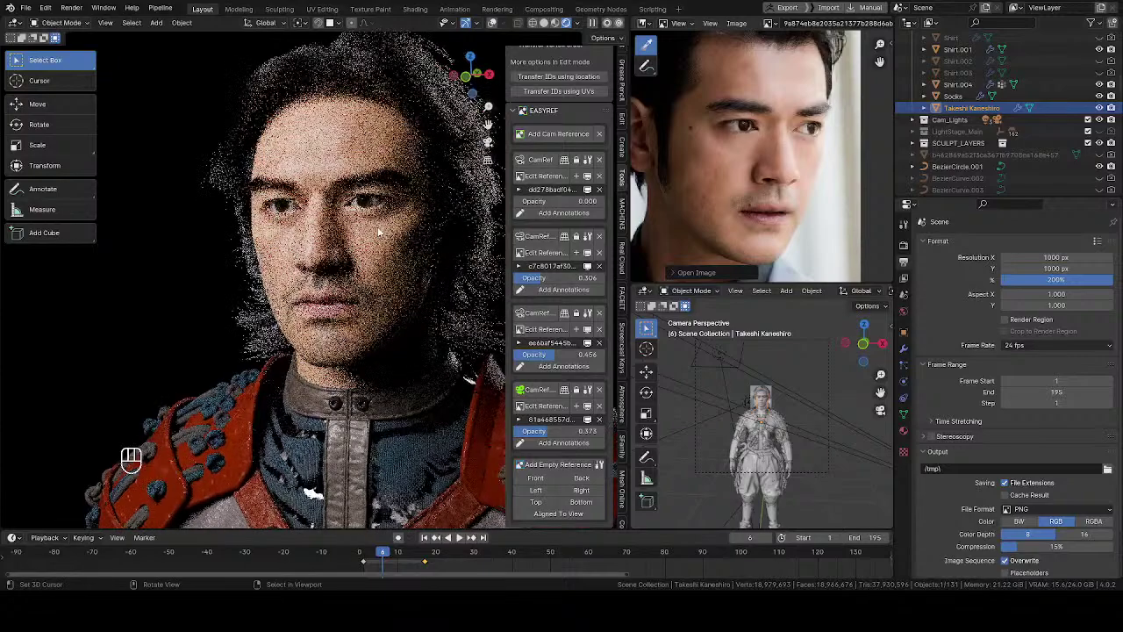
Switch the viewport to solid shading and inspect the nose, nostrils and mouth up close.
key(z)
click(413, 232)
scroll(362, 184, up, 6)
mouse_move(366, 274)
shift+middle_down()
mouse_move(362, 184)
mouse_move(363, 212)
shift+middle_up()
middle_drag(316, 271, 359, 316)
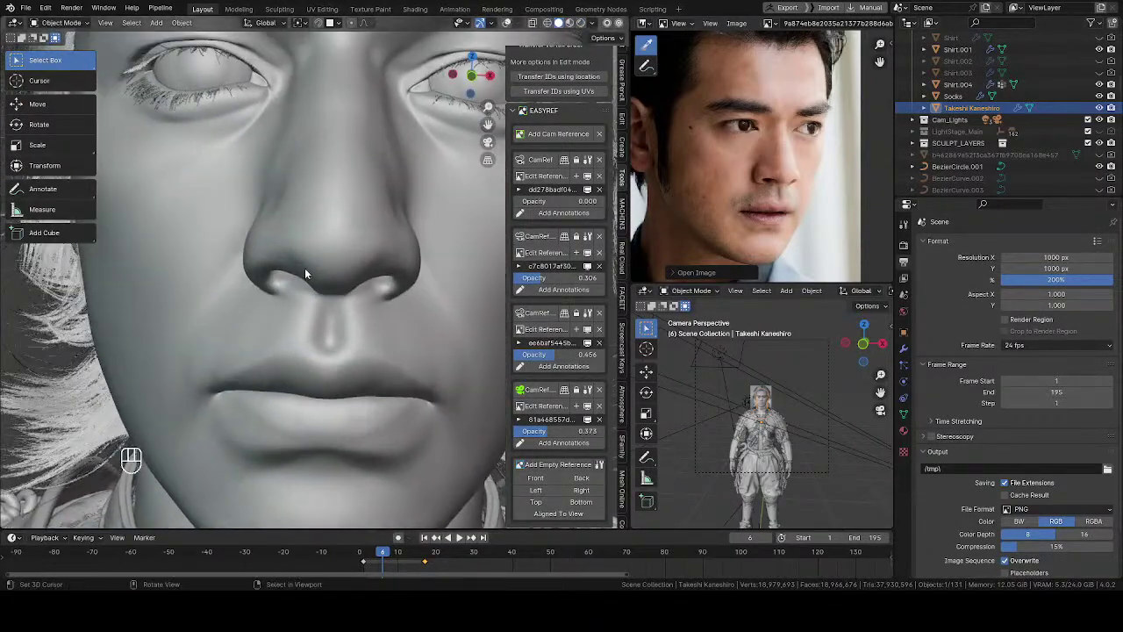
mouse_move(304, 267)
middle_down()
mouse_move(370, 273)
mouse_move(156, 280)
mouse_move(437, 272)
mouse_move(296, 265)
middle_up()
Enter Sculpt Mode on the head mesh and show its SculptLayers settings.
key(Tab)
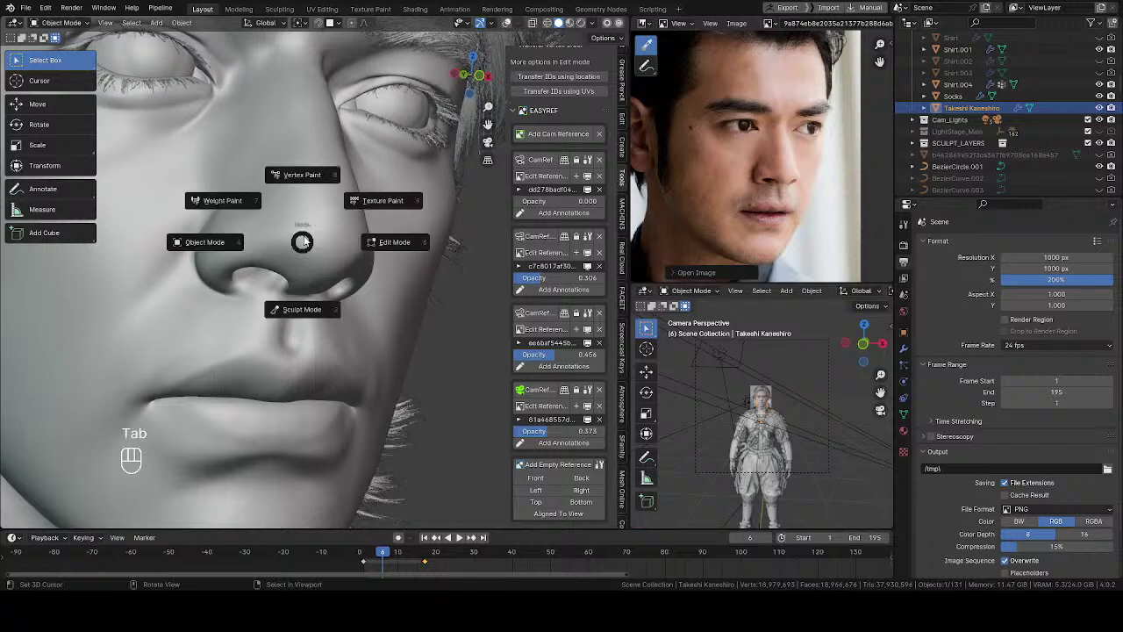
key(2)
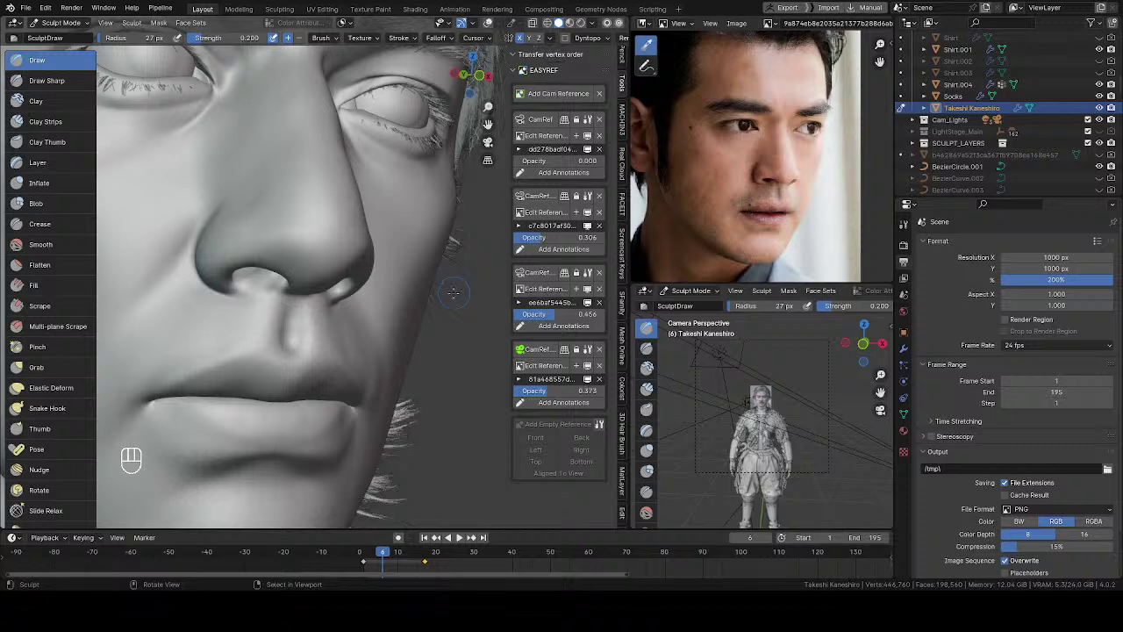
click(624, 305)
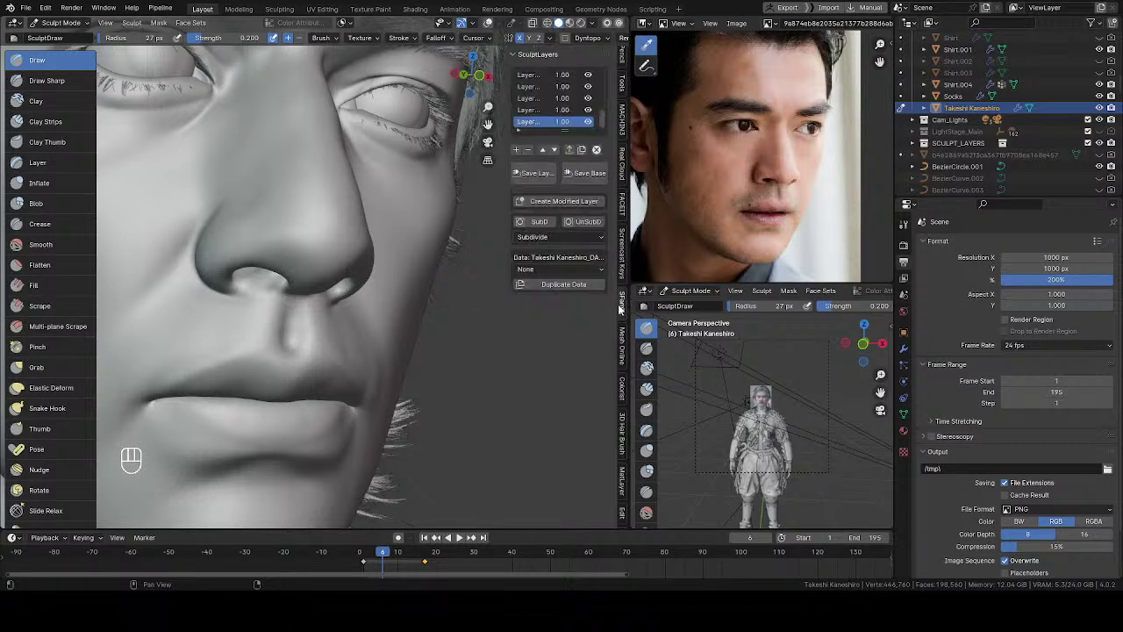
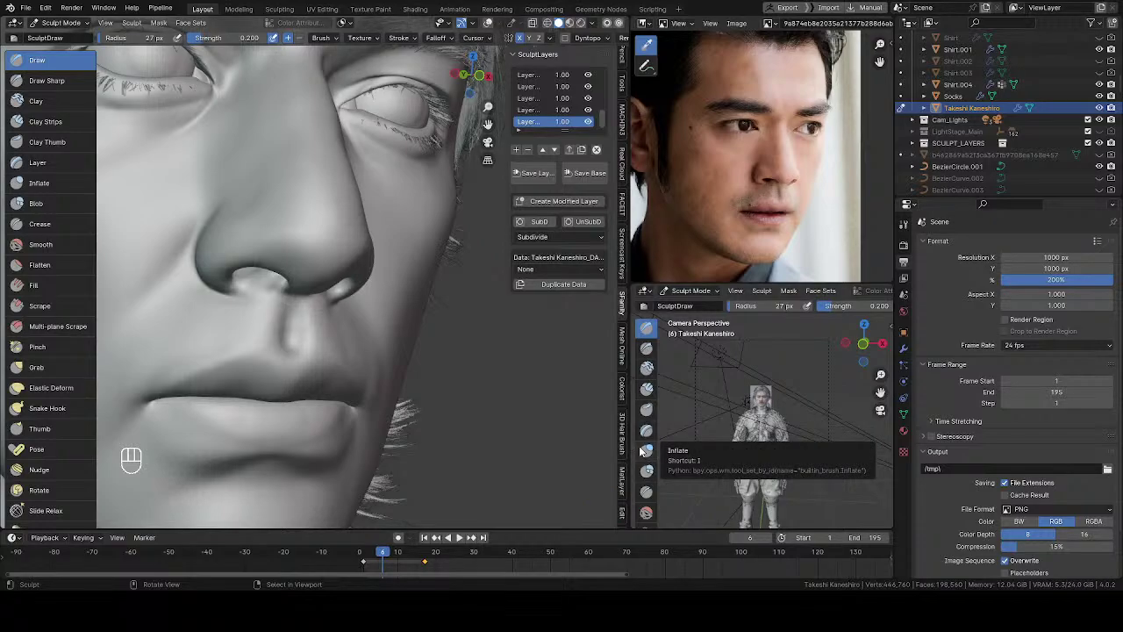
Zoom in on the eye, hide the face set there, show the viewport overlays, and reveal all hidden face sets.
mouse_move(280, 269)
ctrl+middle_down()
mouse_move(281, 237)
mouse_move(331, 276)
mouse_move(235, 254)
mouse_move(189, 259)
mouse_move(214, 245)
mouse_move(219, 313)
mouse_move(314, 355)
mouse_move(269, 257)
mouse_move(265, 186)
mouse_move(259, 235)
mouse_move(300, 251)
mouse_move(240, 251)
ctrl+middle_up()
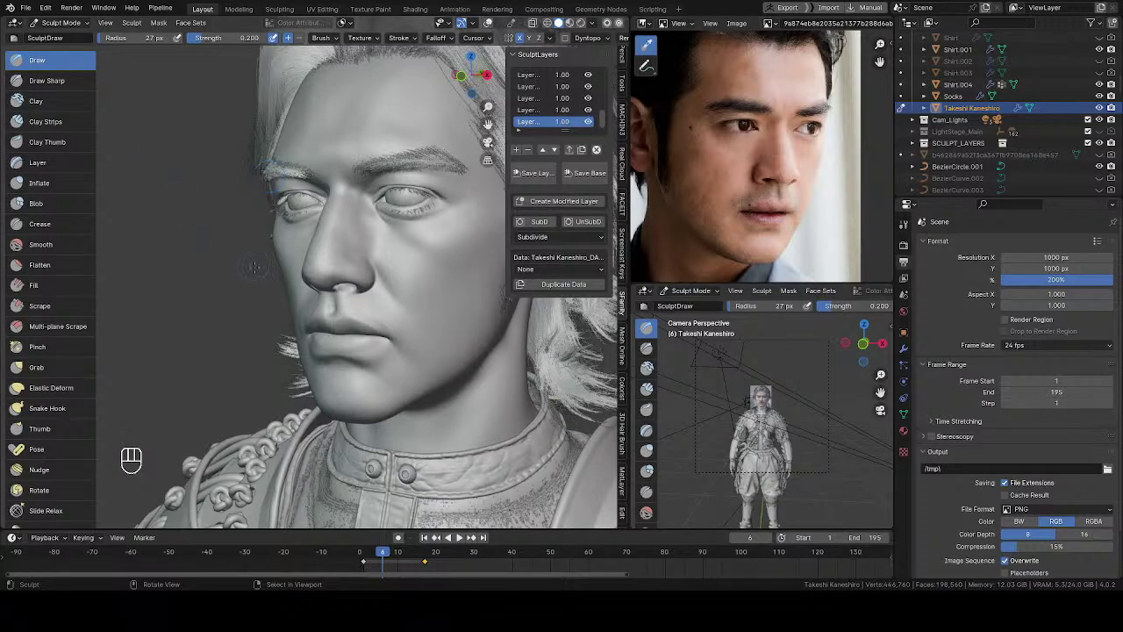
mouse_move(255, 267)
middle_down()
mouse_move(286, 226)
mouse_move(282, 167)
mouse_move(309, 255)
middle_up()
scroll(325, 210, up, 5)
mouse_move(326, 210)
middle_down()
mouse_move(353, 202)
mouse_move(289, 253)
mouse_move(300, 198)
mouse_move(326, 240)
mouse_move(309, 293)
mouse_move(316, 302)
mouse_move(265, 277)
mouse_move(363, 266)
mouse_move(313, 269)
mouse_move(304, 295)
mouse_move(348, 252)
mouse_move(377, 262)
middle_up()
key(h)
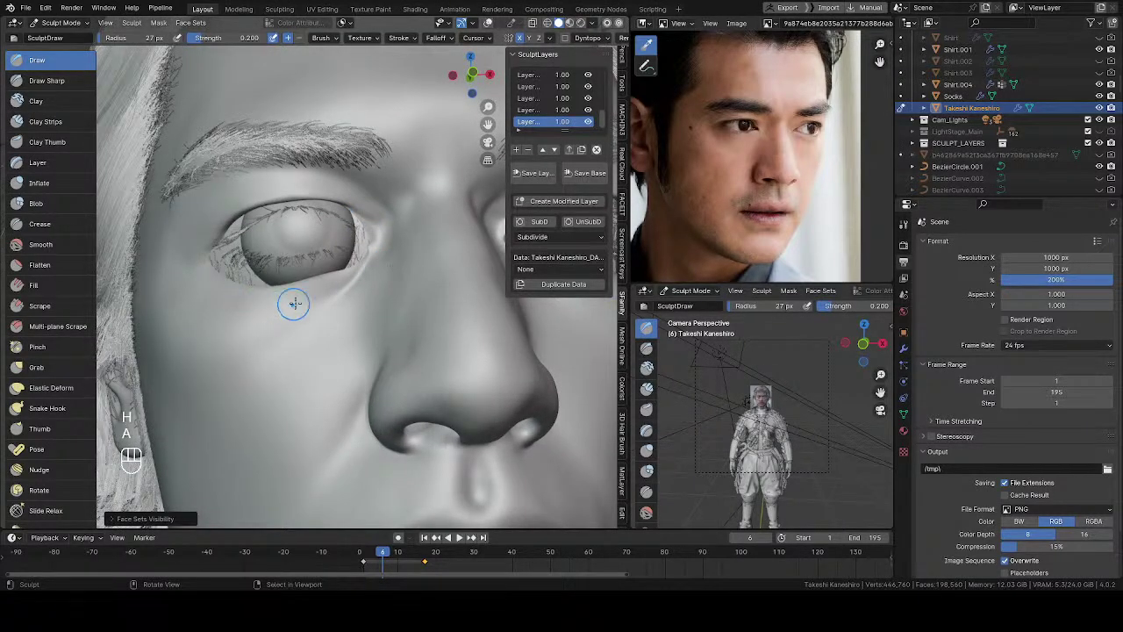
key(z)
middle_drag(356, 220, 328, 231)
key(alt+h)
Adjust the mask around the eyelids with repeated mask filters and view the eye from below.
key(a)
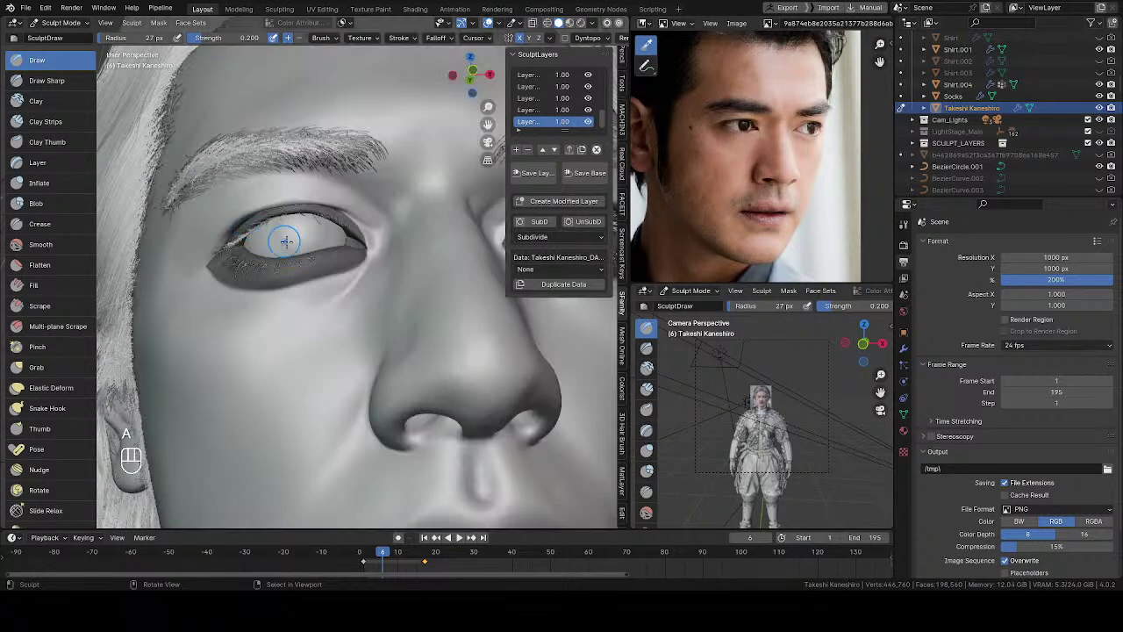
key(a)
key(a)
key(a)
middle_drag(317, 339, 308, 212)
scroll(307, 210, up, 6)
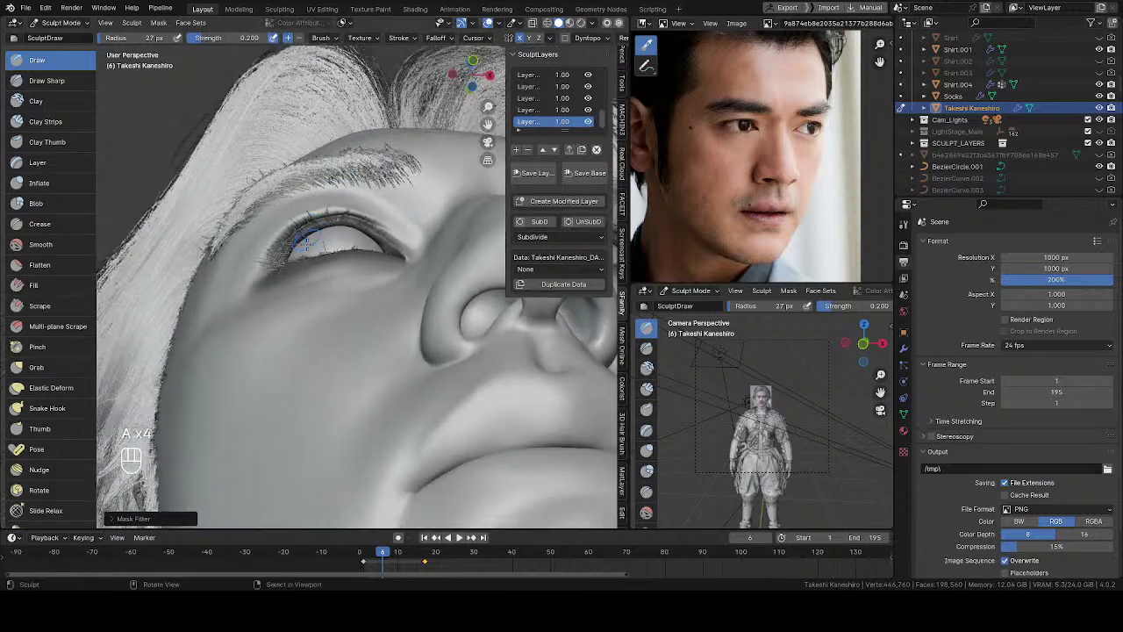
Reshape the upper eyelid with the Grab brush, enlarging its radius to 119 px.
key(g)
key(f)
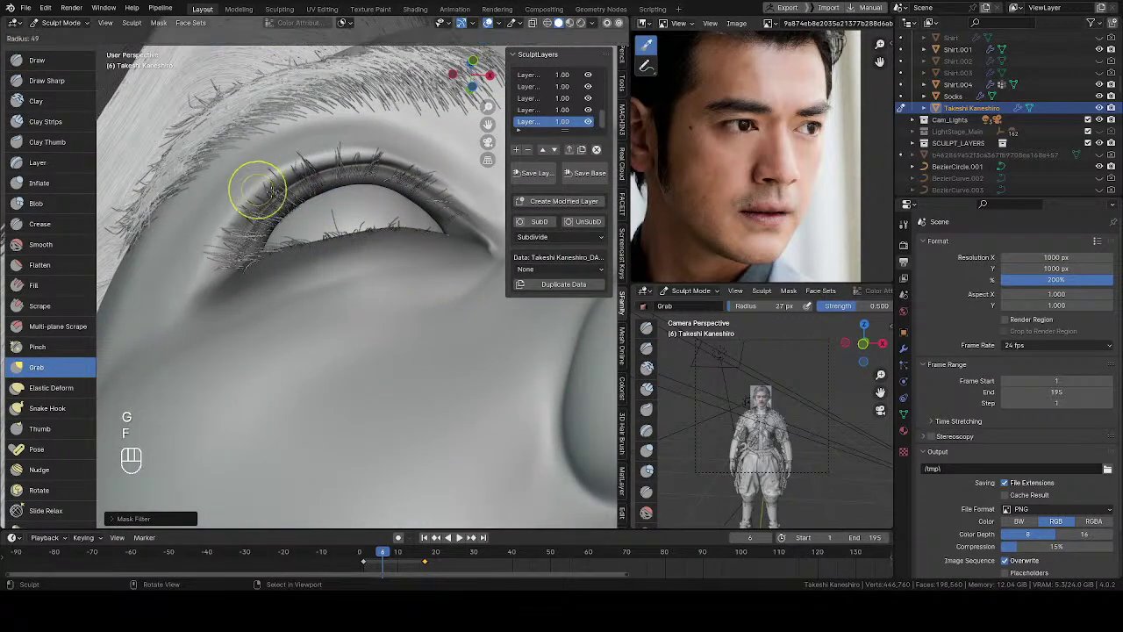
click(301, 188)
key(f)
key(f)
click(323, 187)
drag(258, 180, 332, 147)
key(f)
click(329, 146)
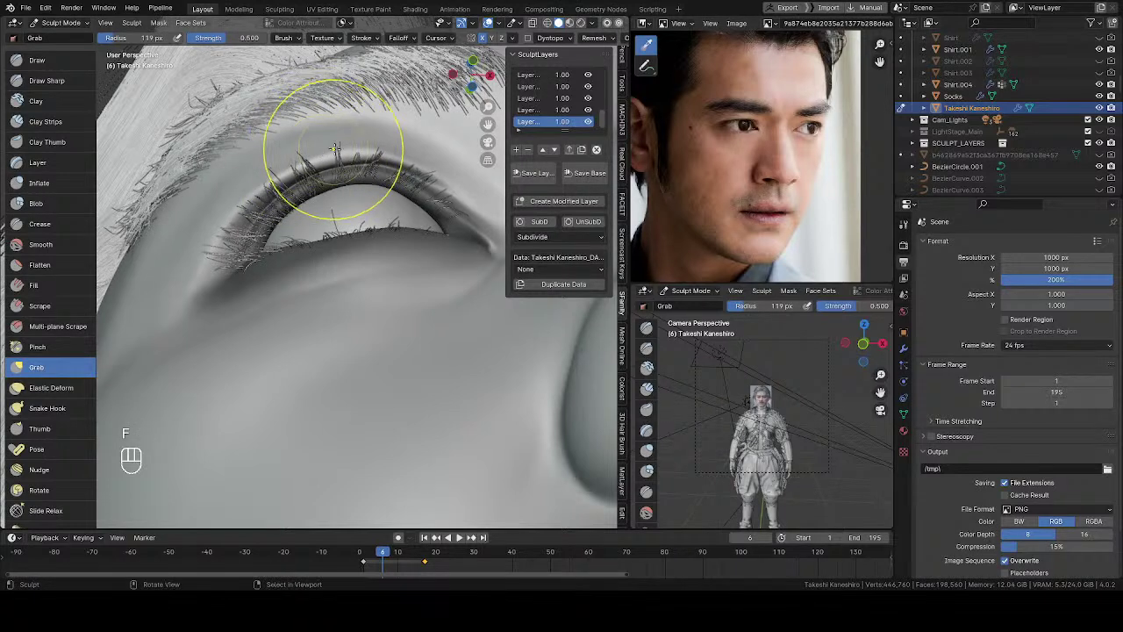
Adjust the outer part of the upper eyelid fold with the Grab brush at a radius of 104 px.
key(f)
click(336, 151)
key(f)
click(338, 153)
key(f)
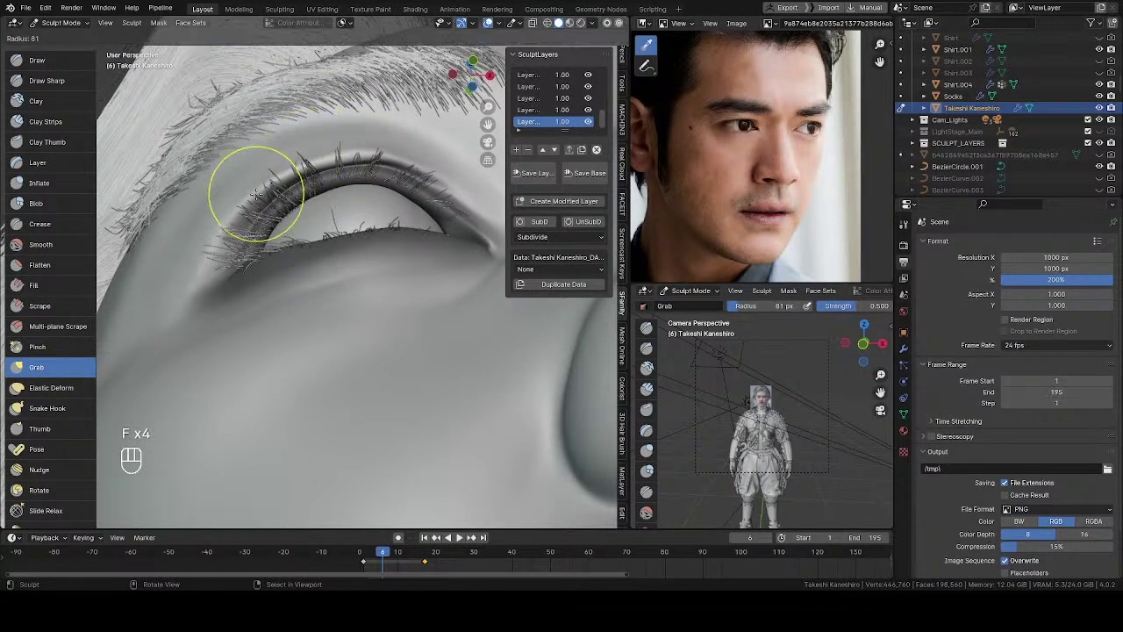
click(248, 186)
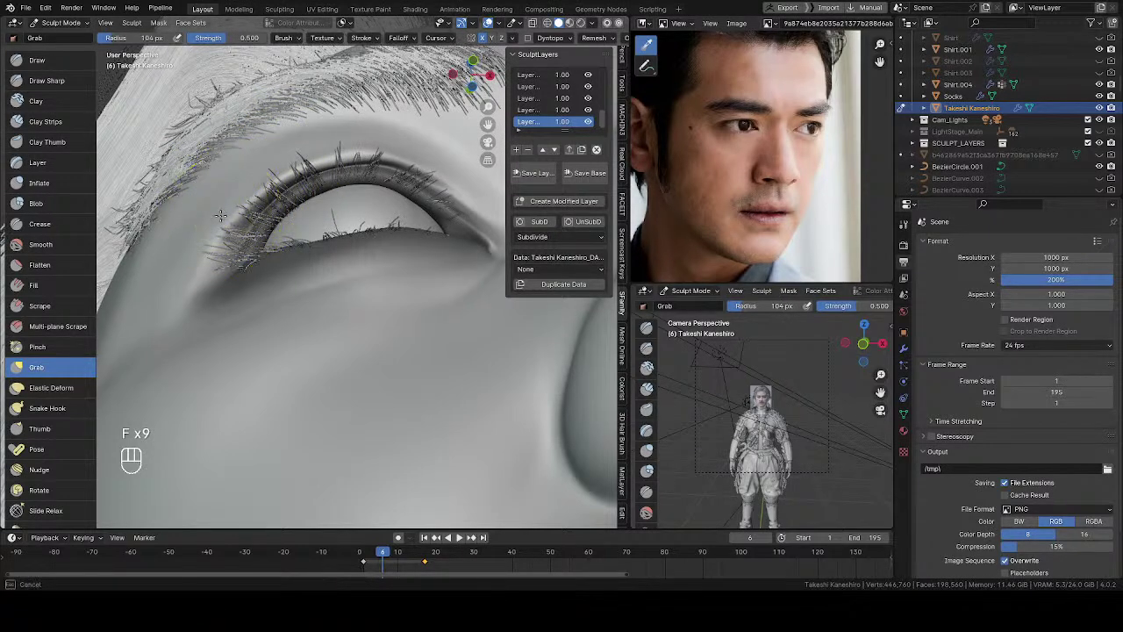
mouse_move(213, 217)
middle_down()
mouse_move(267, 270)
mouse_move(274, 319)
mouse_move(419, 327)
mouse_move(437, 318)
mouse_move(421, 341)
middle_up()
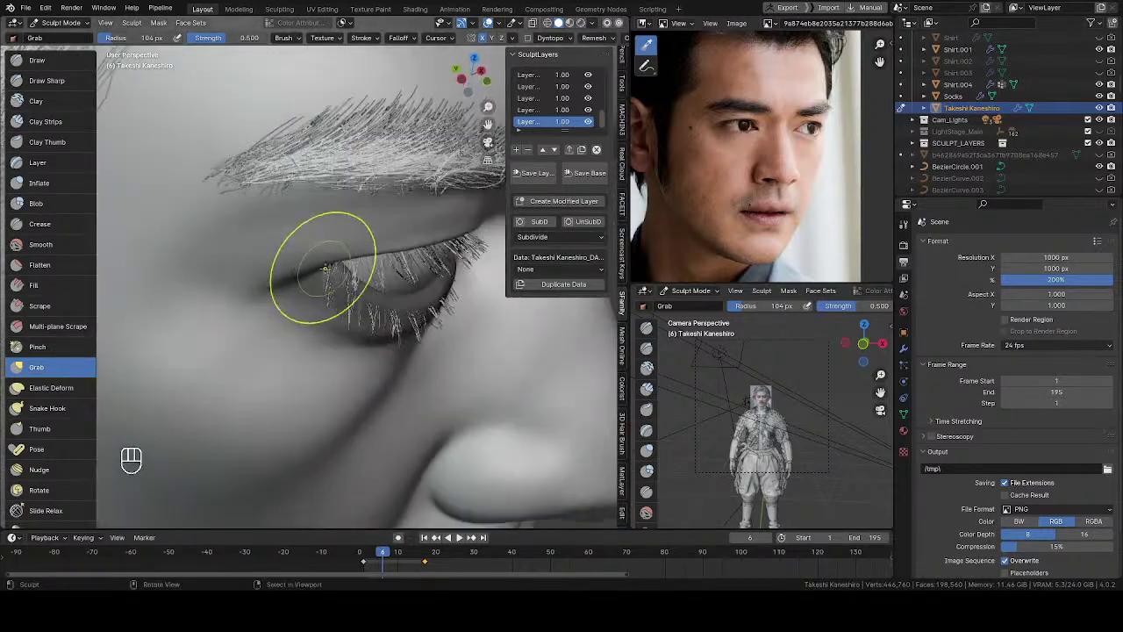
Refine and smooth the upper eyelid crease from the side using a 48 px Grab brush.
key(f)
click(297, 261)
mouse_move(310, 247)
shift+mouse_down()
mouse_move(293, 249)
mouse_move(470, 217)
shift+mouse_up()
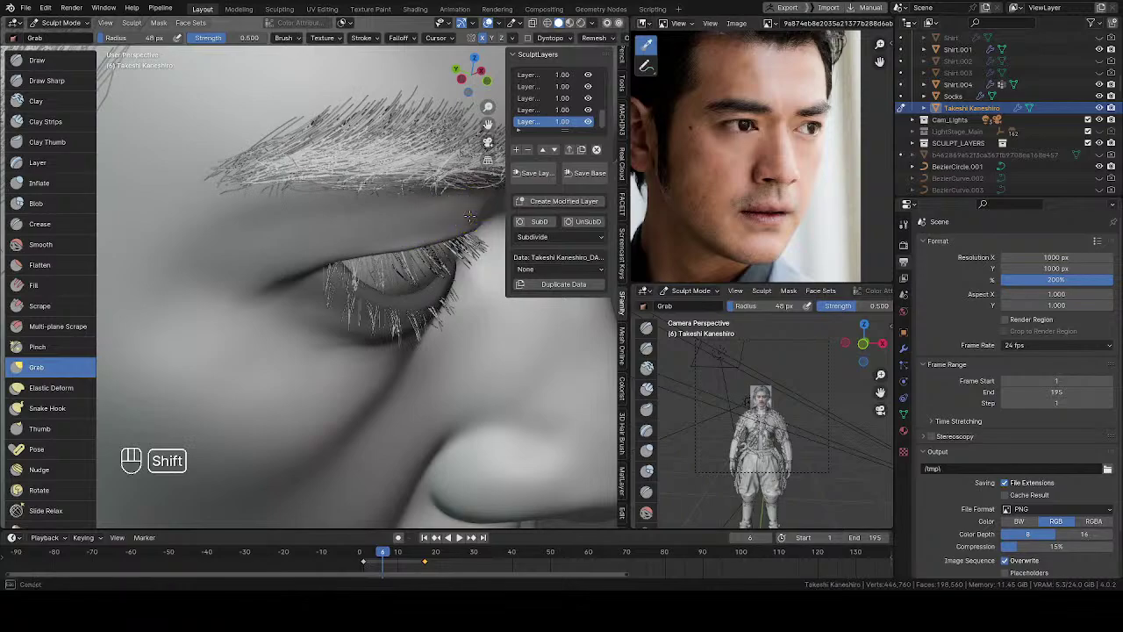
middle_drag(376, 237, 313, 243)
Compare the nose bridge and eyes with the current portrait, and open a different close-up reference portrait.
mouse_move(380, 111)
middle_down()
mouse_move(326, 335)
mouse_move(272, 298)
mouse_move(181, 268)
mouse_move(206, 309)
mouse_move(241, 318)
mouse_move(177, 324)
mouse_move(197, 330)
middle_up()
middle_drag(795, 142, 819, 129)
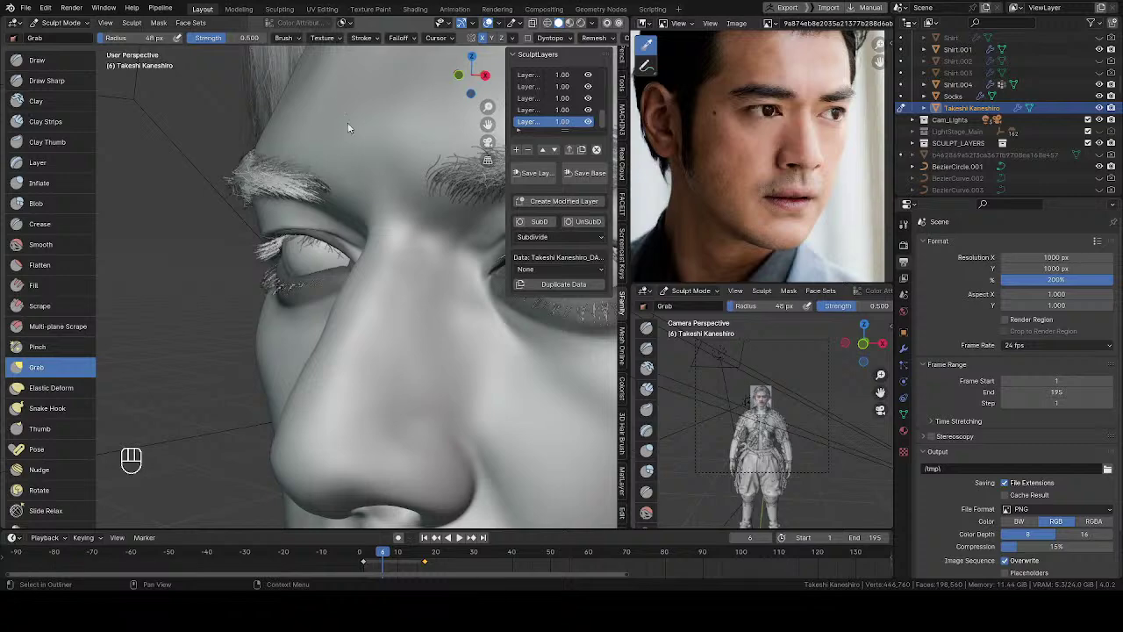
drag(780, 167, 649, 153)
middle_drag(423, 176, 476, 181)
ctrl+middle_drag(788, 163, 789, 138)
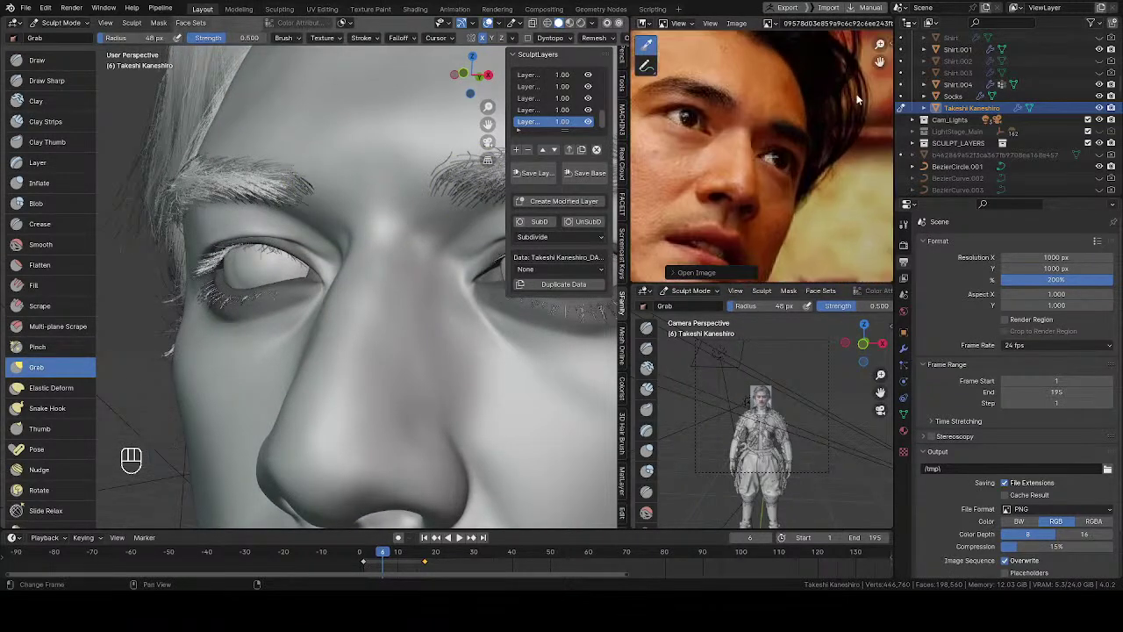
Reshape the outer upper eyelid of the opposite eye from a low angle with the Grab brush.
middle_drag(454, 158, 356, 279)
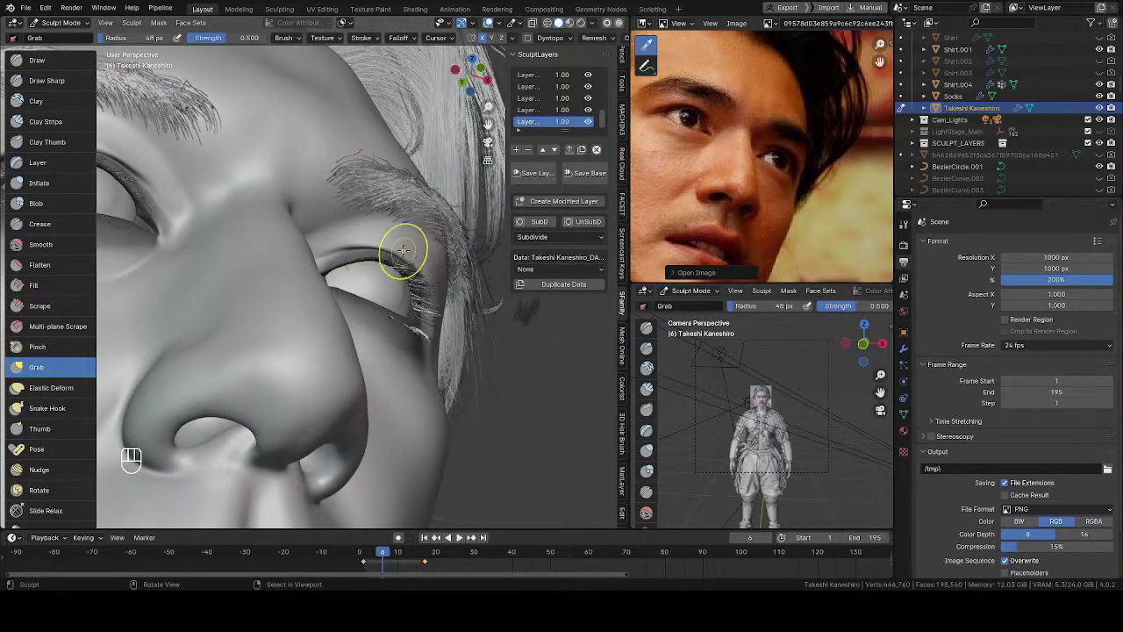
mouse_move(423, 253)
shift+middle_down()
mouse_move(387, 263)
mouse_move(427, 237)
shift+middle_up()
key(f)
click(505, 249)
mouse_move(488, 261)
middle_down()
mouse_move(431, 264)
mouse_move(438, 254)
middle_up()
key(f)
click(467, 270)
Rework the outer eye corner with a 100 px Grab brush, undo the last stroke, and reduce the radius to 93 px.
key(f)
click(438, 252)
mouse_move(427, 254)
mouse_down()
mouse_move(408, 244)
mouse_move(441, 274)
mouse_up()
key(f)
click(425, 253)
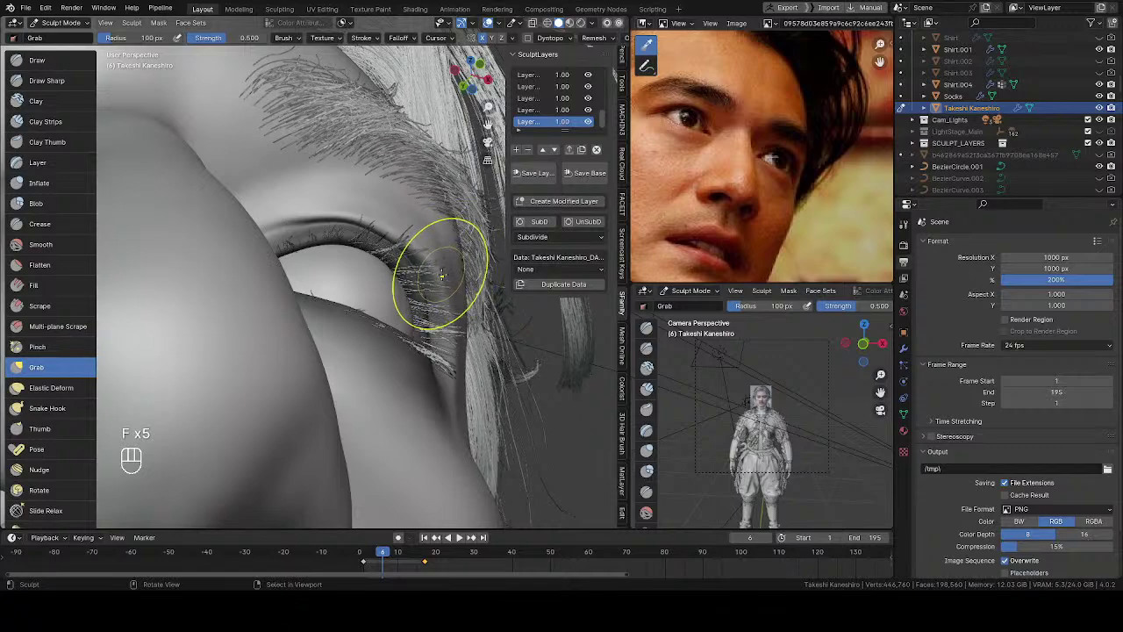
key(ctrl+z)
key(f)
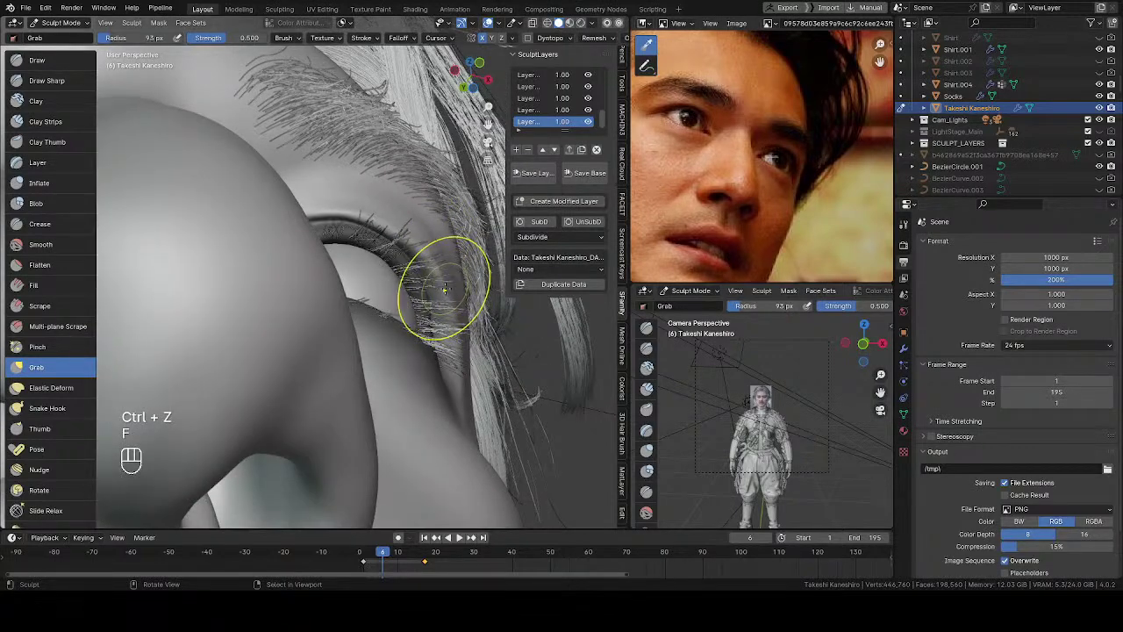
mouse_move(445, 290)
middle_down()
mouse_move(473, 377)
mouse_move(200, 270)
mouse_move(318, 304)
mouse_move(272, 295)
mouse_move(412, 238)
mouse_move(401, 238)
mouse_move(406, 283)
mouse_move(368, 245)
mouse_move(304, 269)
mouse_move(399, 260)
mouse_move(339, 263)
mouse_move(377, 301)
middle_up()
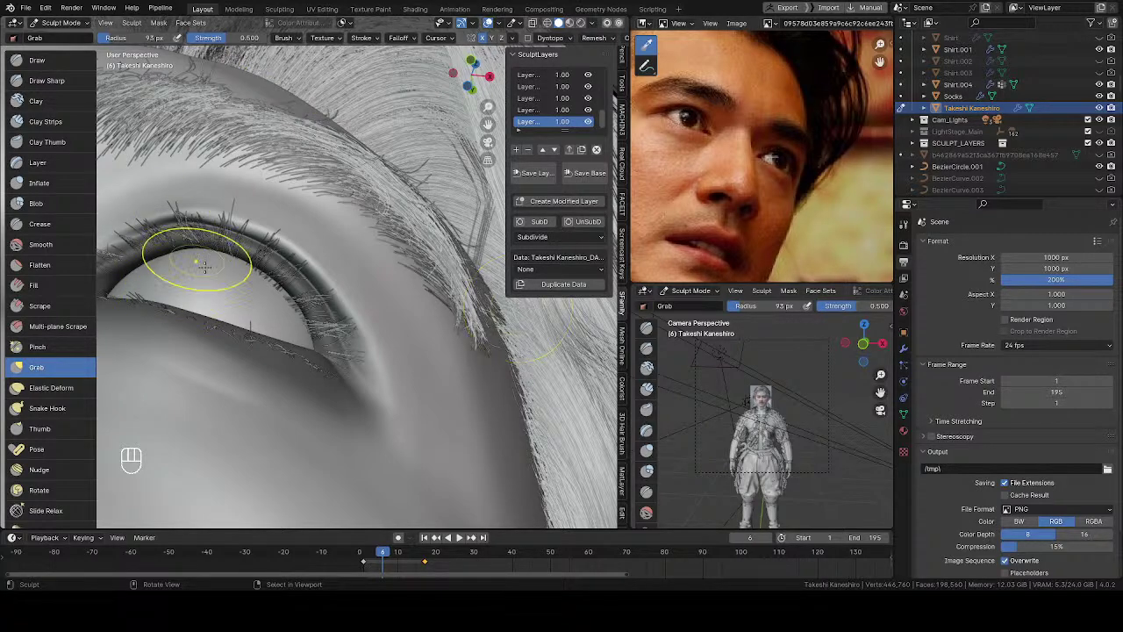
Clear the mask on the head mesh while working close to the outer eye corner.
mouse_move(199, 263)
middle_down()
mouse_move(311, 296)
mouse_move(317, 355)
mouse_move(220, 436)
mouse_move(230, 447)
mouse_move(294, 290)
mouse_move(127, 261)
mouse_move(201, 246)
mouse_move(248, 142)
mouse_move(357, 139)
mouse_move(308, 236)
mouse_move(349, 232)
mouse_move(351, 251)
mouse_move(293, 276)
middle_up()
scroll(307, 237, up, 5)
key(a)
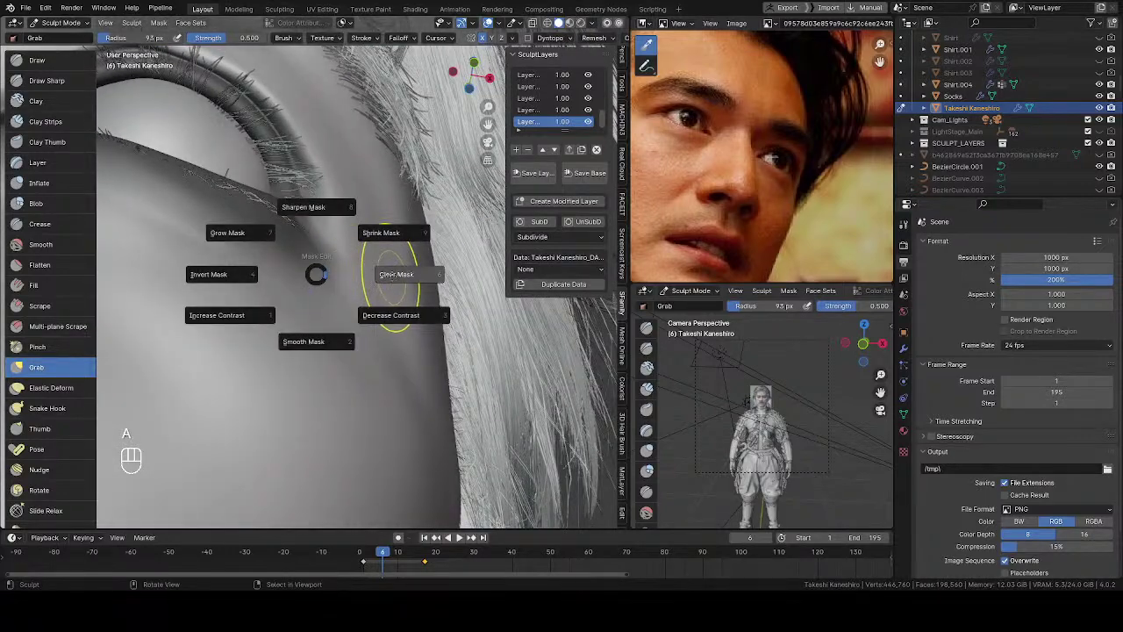
click(393, 274)
middle_drag(392, 274, 328, 268)
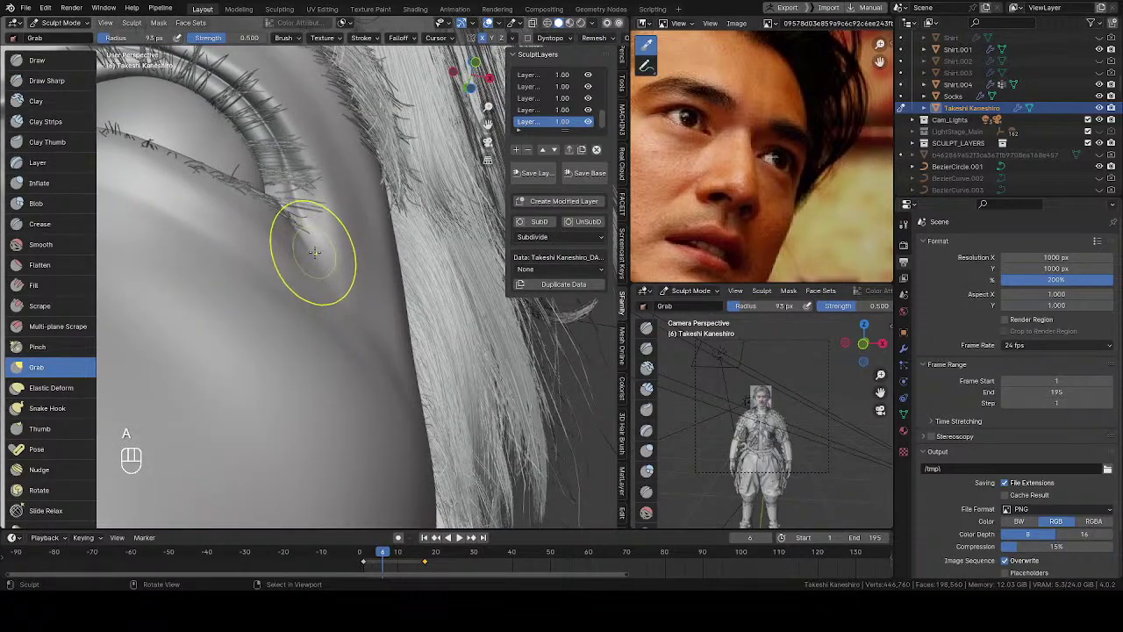
Carve the fold below the outer eye corner with the Draw brush at 49 and 37 px, undoing one stroke.
key(v)
key(f)
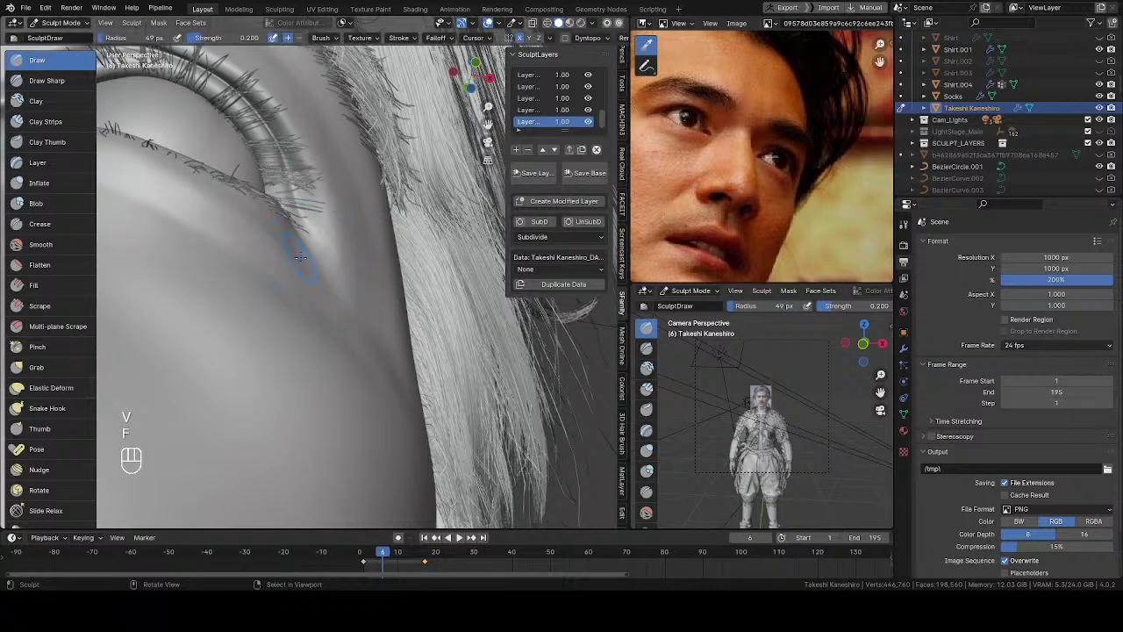
mouse_move(310, 260)
middle_down()
mouse_move(362, 291)
mouse_move(315, 279)
mouse_move(303, 263)
middle_up()
key(f)
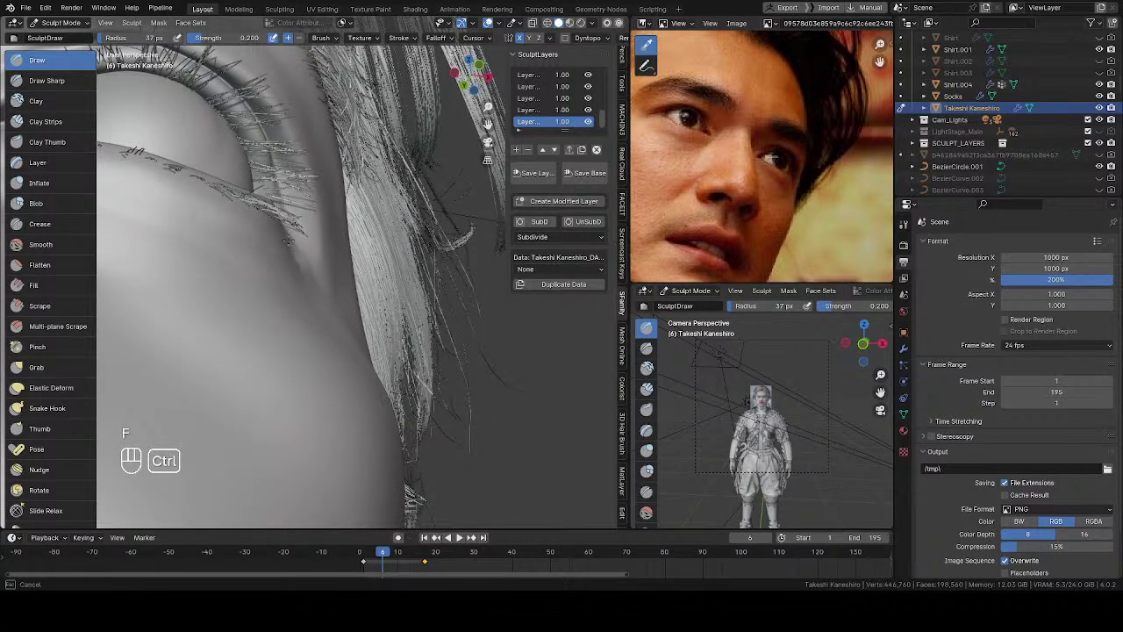
mouse_move(307, 278)
middle_down()
mouse_move(237, 294)
mouse_move(243, 314)
mouse_move(401, 368)
mouse_move(387, 351)
middle_up()
key(ctrl+z)
middle_drag(301, 308, 377, 169)
Pull the skin fold beyond the outer eye corner into shape with the Grab brush at 61 and 97 px.
key(g)
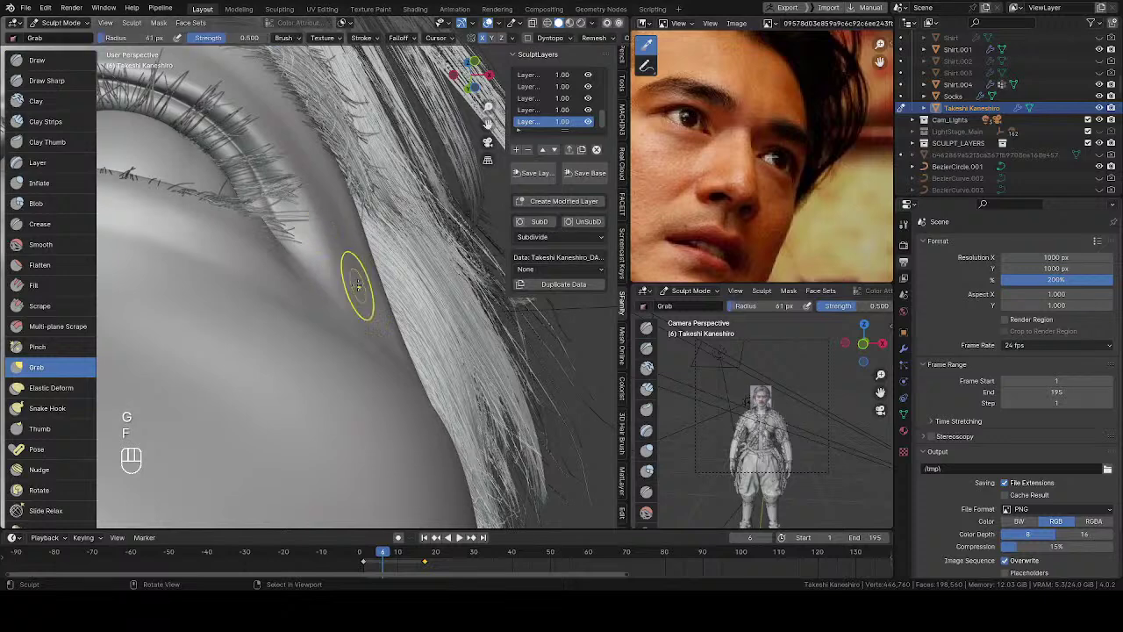
middle_drag(357, 286, 331, 278)
key(f)
click(322, 284)
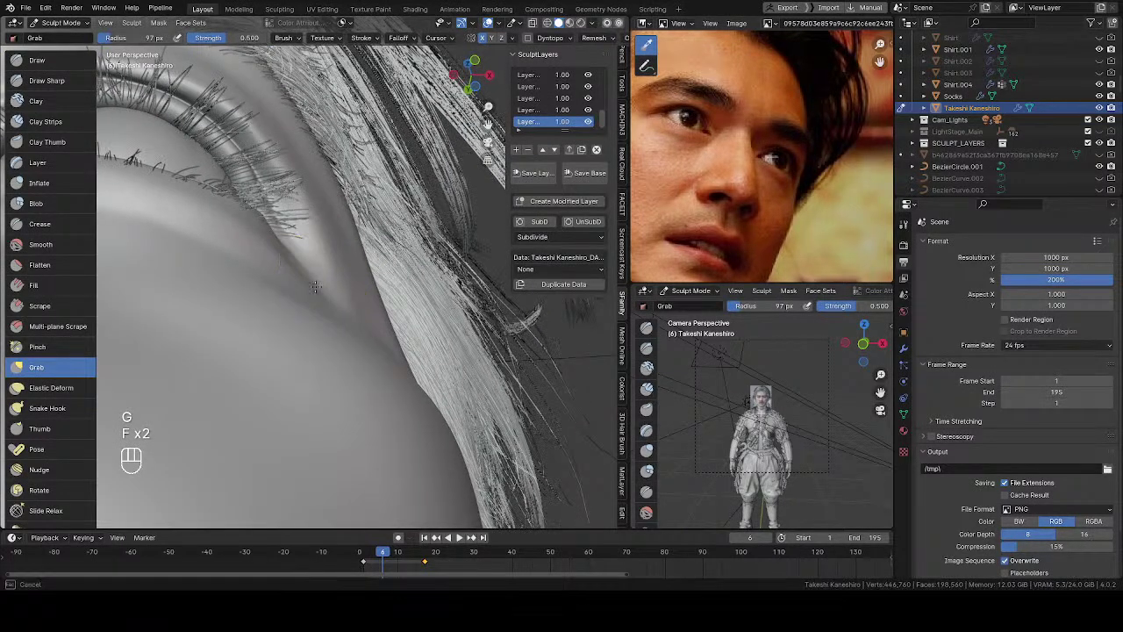
key(f)
Nudge the outer end of the lower eyelid with the Grab brush, varying the radius between 74 and 96 px.
key(f)
click(299, 268)
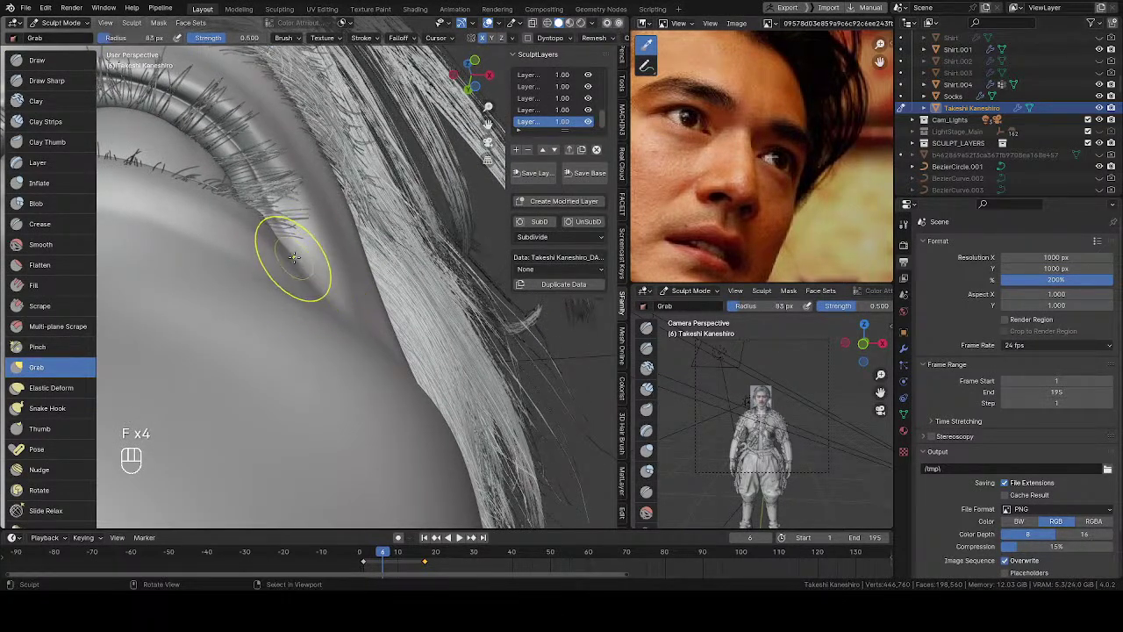
drag(291, 254, 291, 260)
key(f)
click(295, 251)
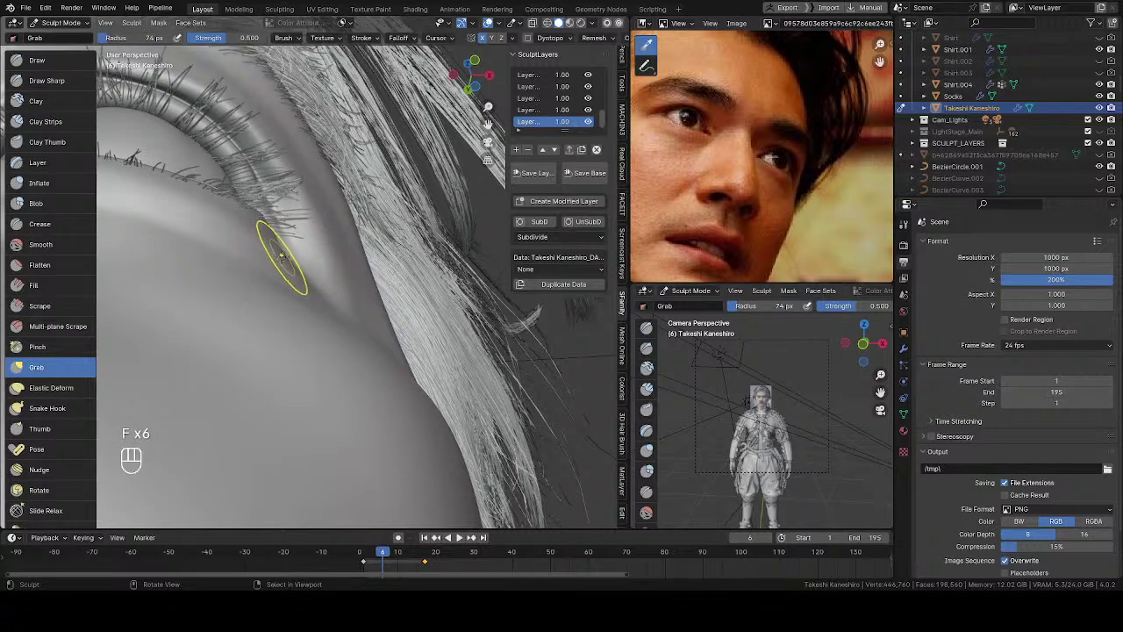
key(f)
click(288, 246)
key(f)
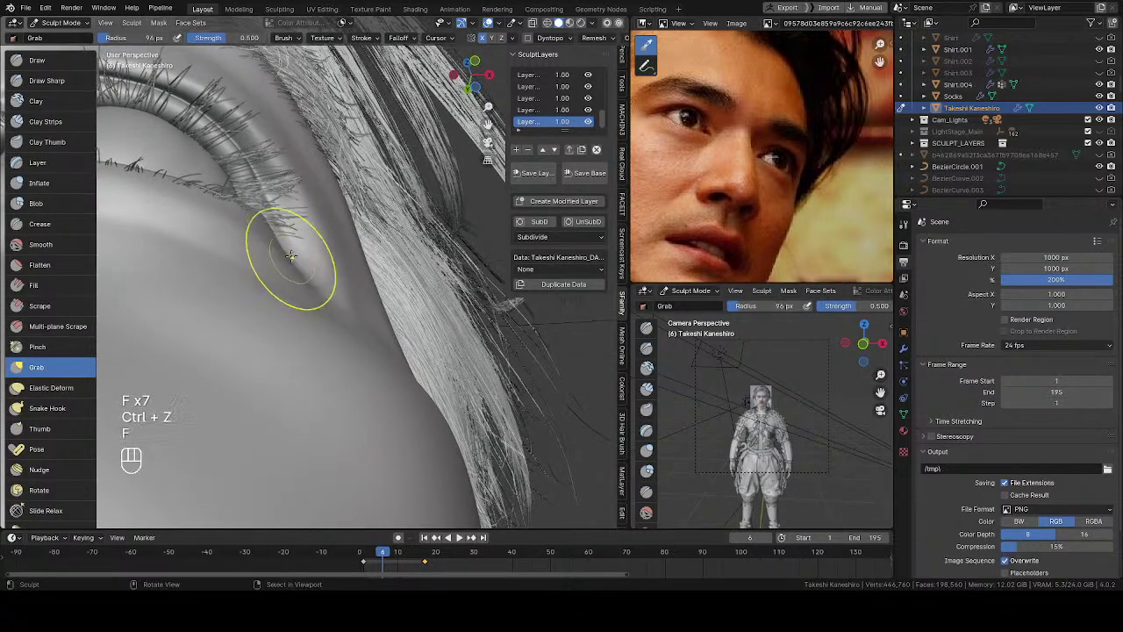
drag(278, 249, 286, 251)
Try moving the outer eye corner with a 98 px Grab brush and undo the stroke.
middle_drag(286, 251, 356, 263)
key(f)
click(358, 263)
drag(284, 249, 295, 248)
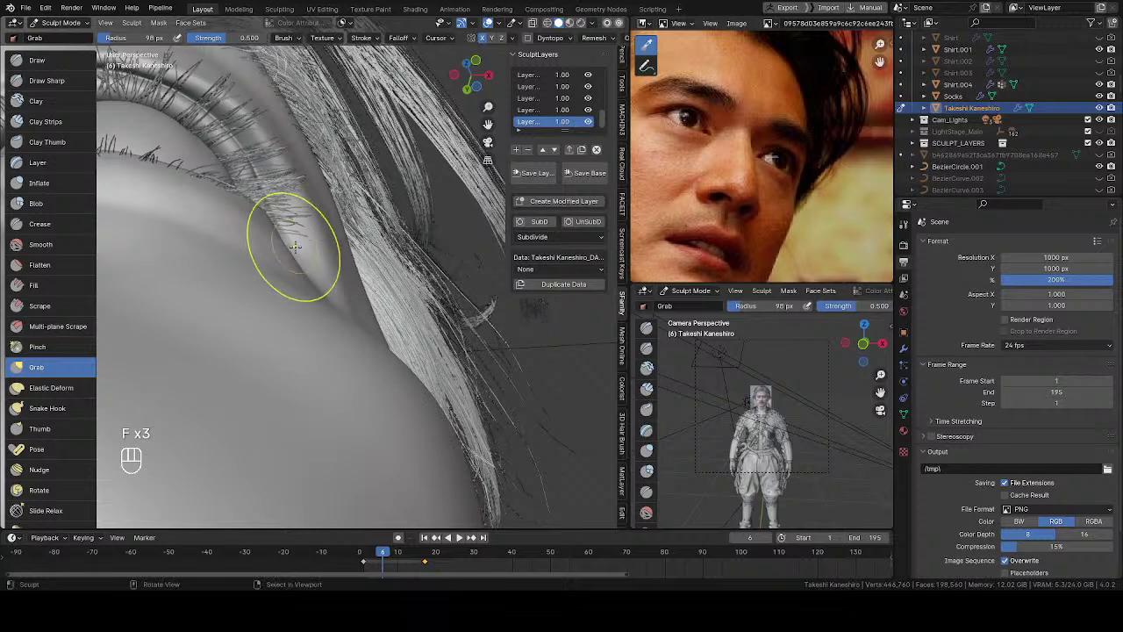
key(ctrl+z)
Reshape and smooth the fold where the eyelids meet at the outer corner, using Grab radii from 95 to 104 px.
key(f)
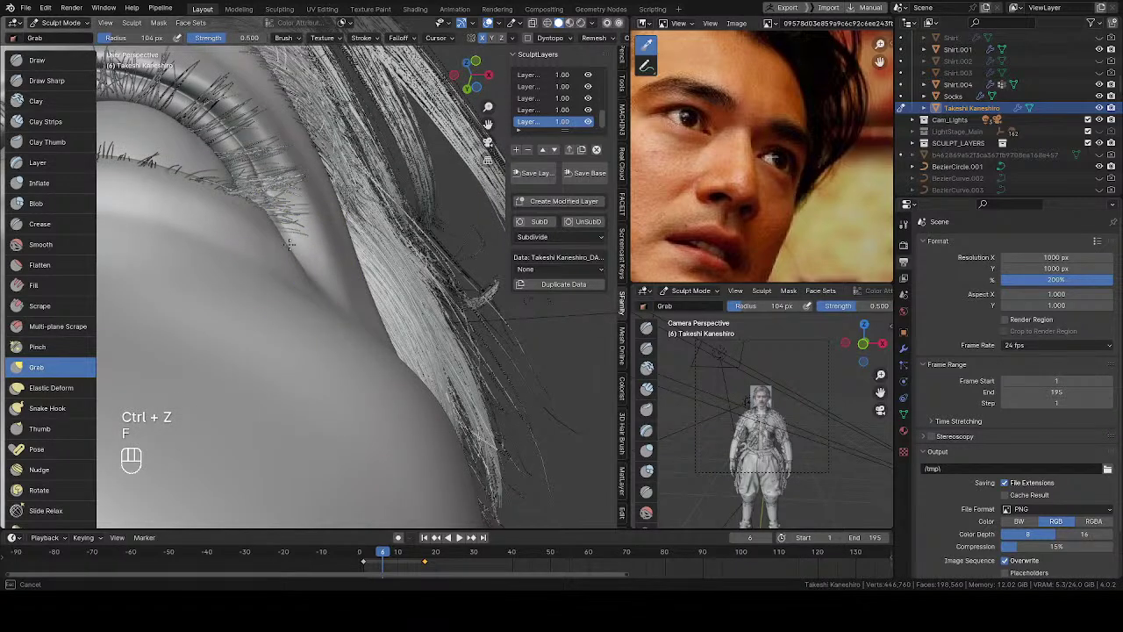
key(f)
click(292, 252)
key(f)
click(296, 261)
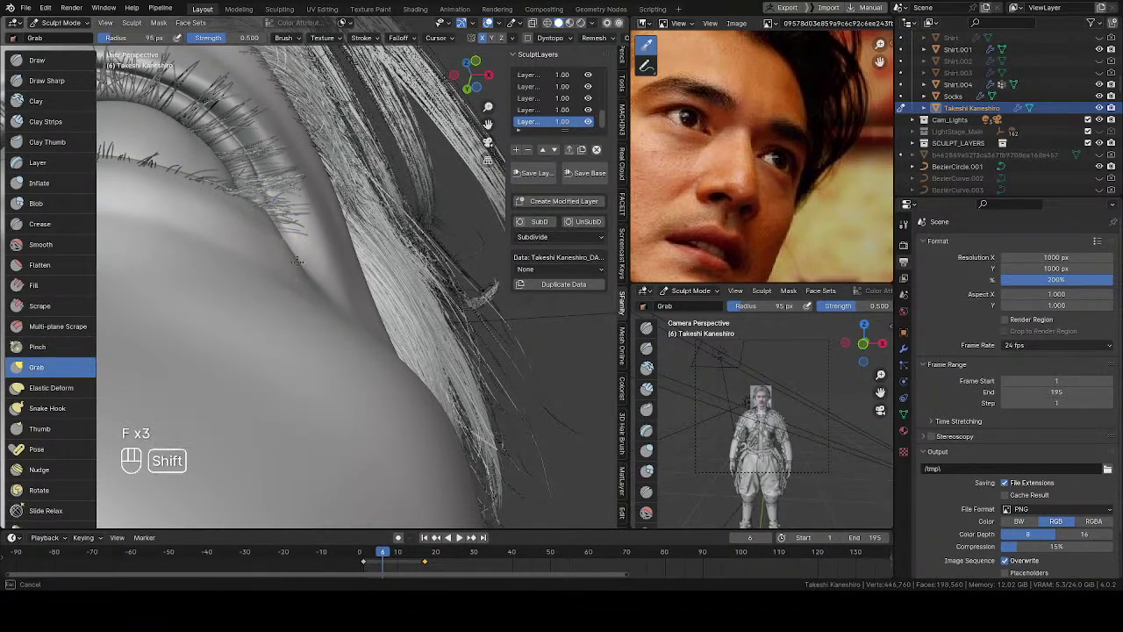
key(f)
click(285, 246)
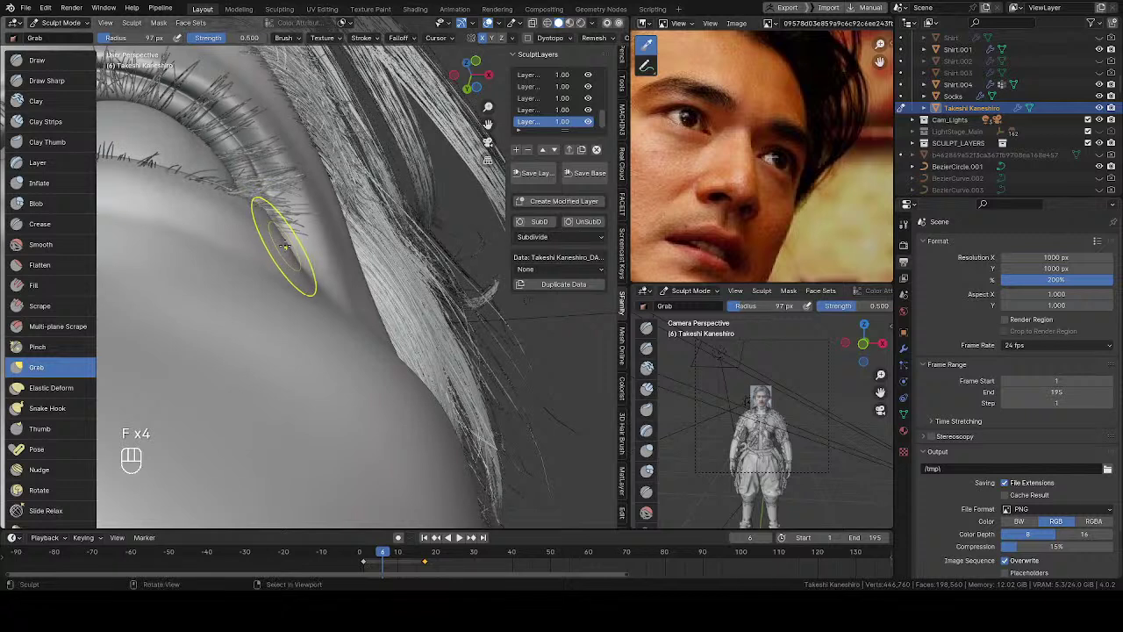
shift+drag(293, 256, 300, 266)
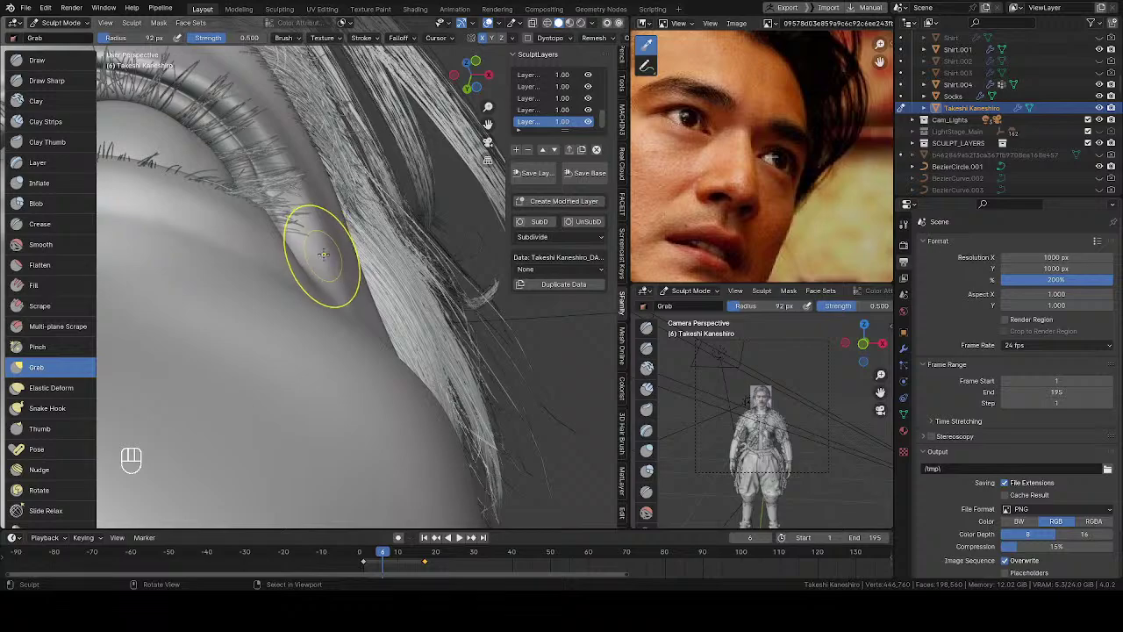
Try shifting the fold below the outer eye corner with an 88 px Grab brush and undo the stroke.
mouse_move(353, 237)
middle_down()
mouse_move(391, 268)
mouse_move(353, 238)
mouse_move(343, 268)
mouse_move(314, 269)
mouse_move(311, 285)
middle_up()
key(f)
click(343, 269)
key(f)
click(315, 289)
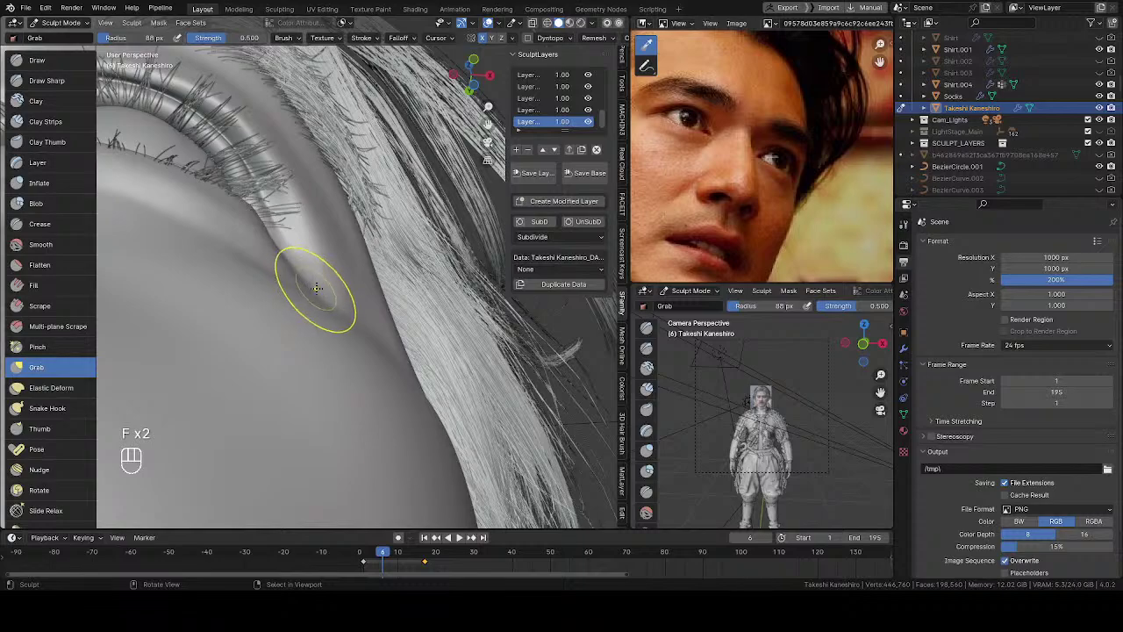
key(ctrl+z)
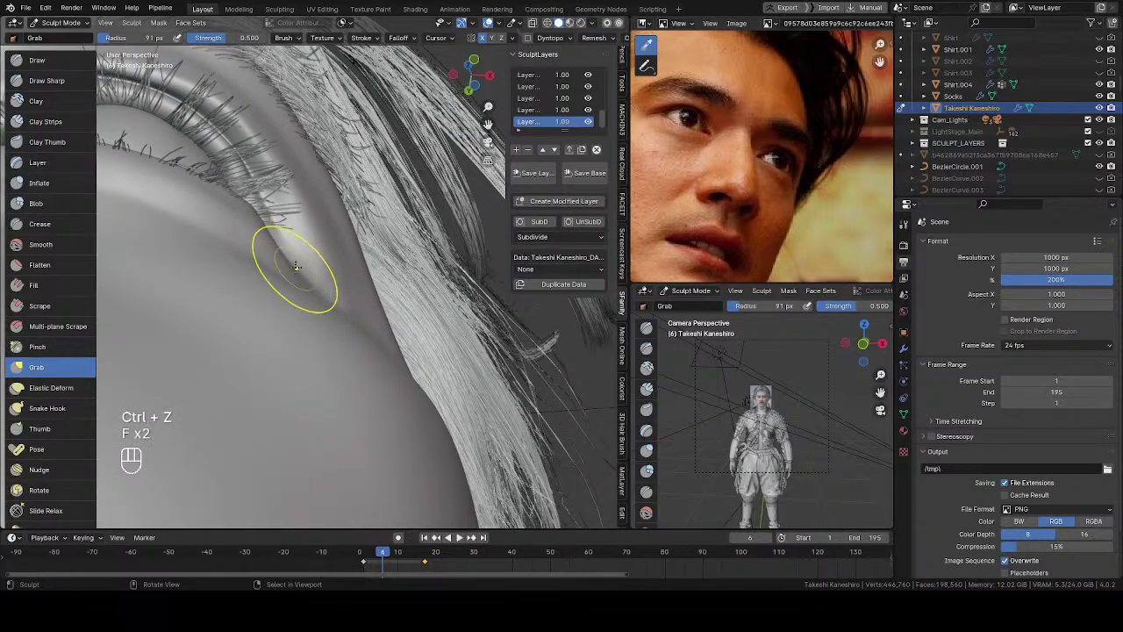
Adjust the tail of the upper eyelid crease from the front with the Grab brush at 53 and 65 px.
mouse_move(296, 267)
middle_down()
mouse_move(293, 381)
mouse_move(304, 372)
mouse_move(251, 287)
middle_up()
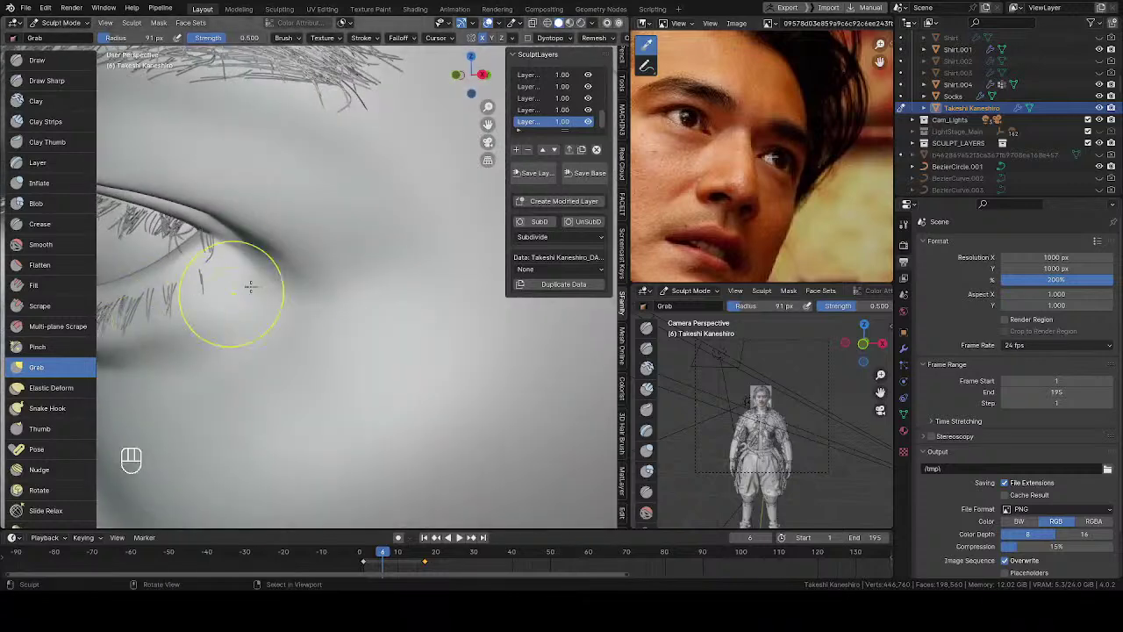
key(f)
click(286, 274)
key(f)
click(293, 275)
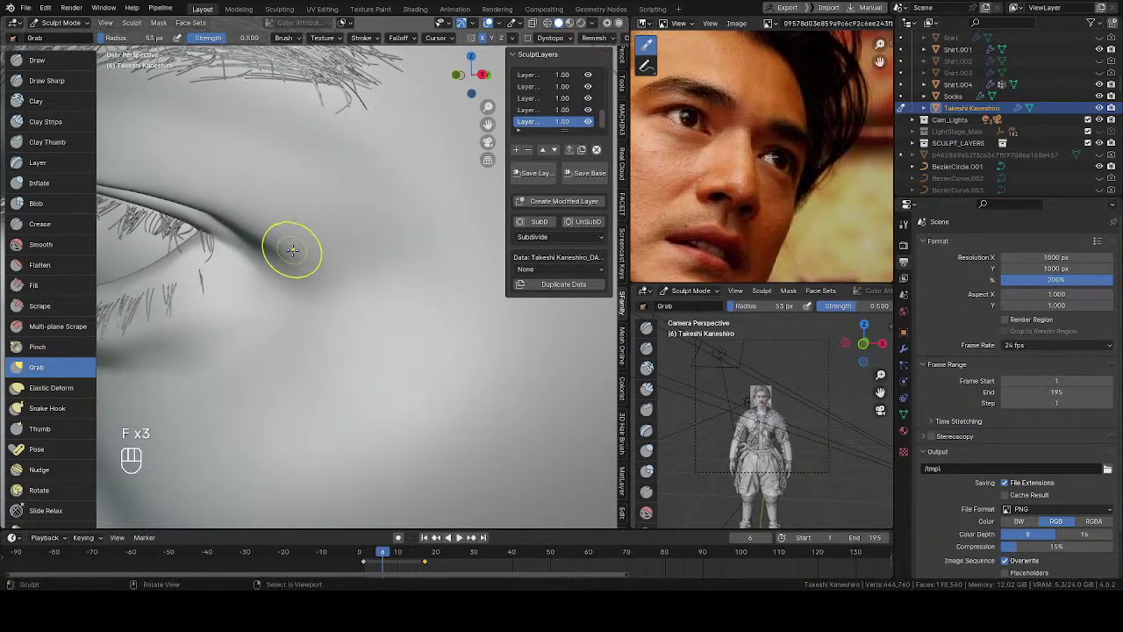
middle_drag(301, 293, 328, 293)
key(f)
click(335, 293)
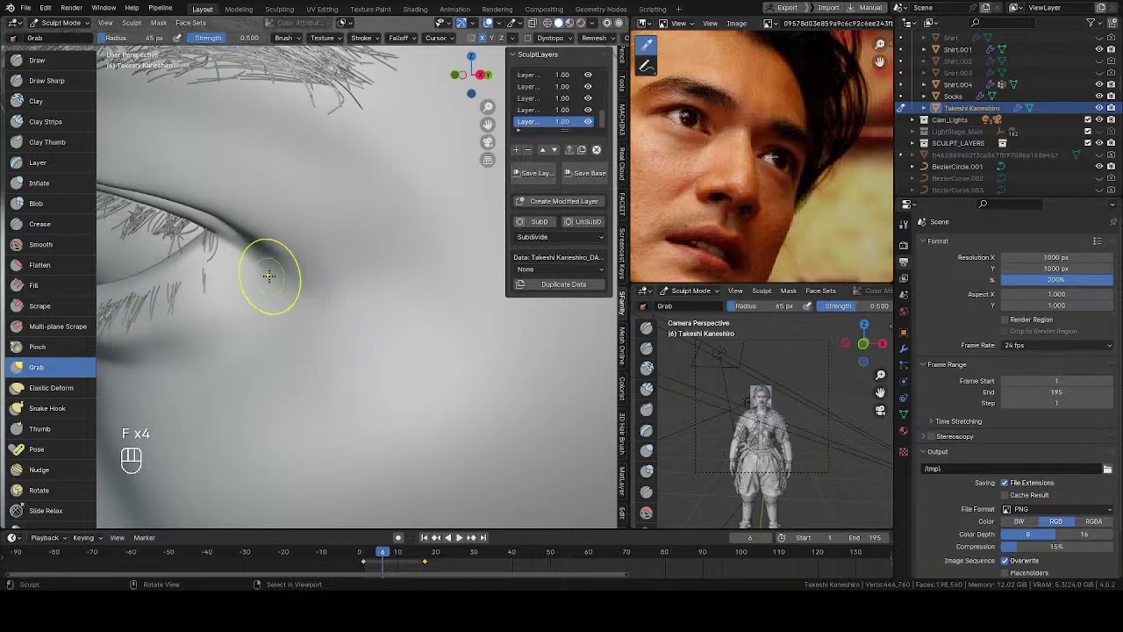
Pull the tail of the upper eyelid crease into shape at the outer eye corner with a 69 px Grab brush.
key(f)
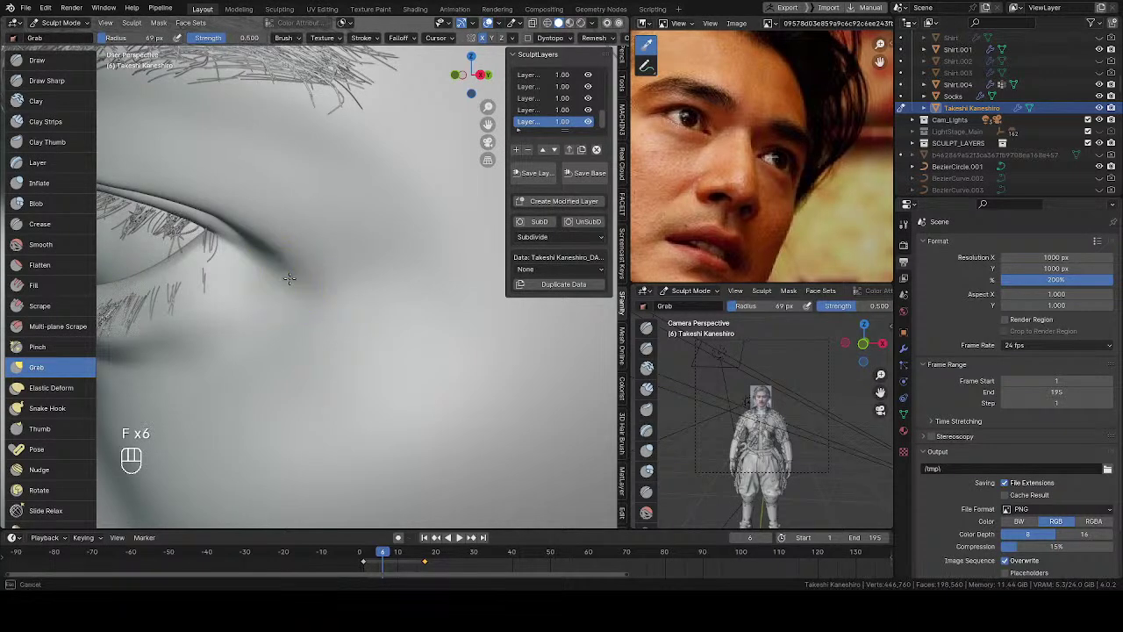
click(288, 276)
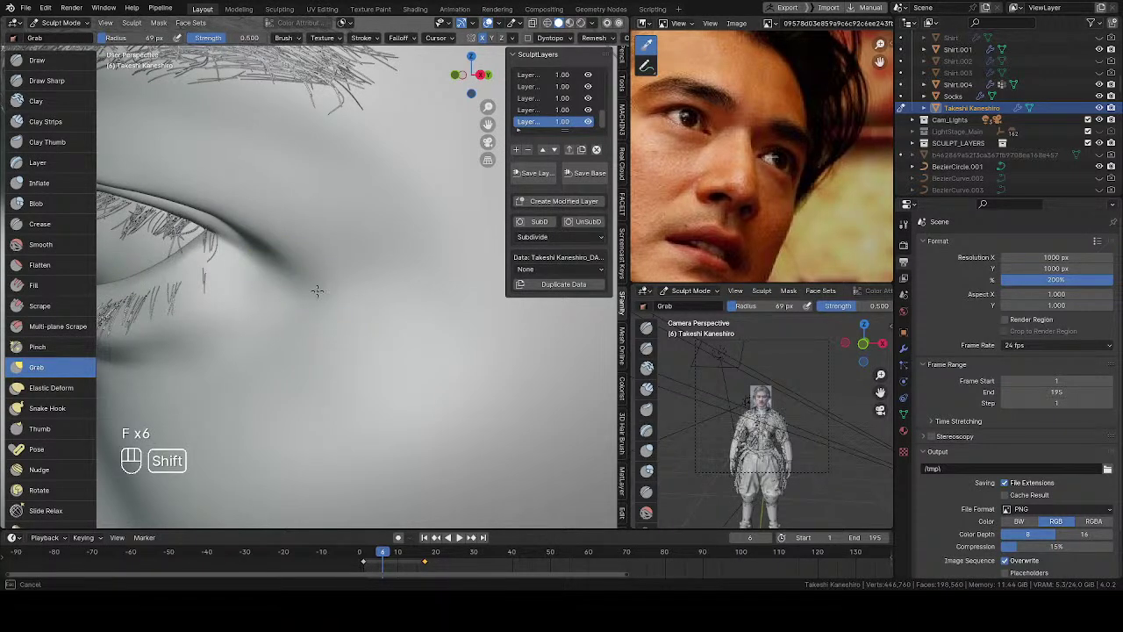
mouse_move(296, 288)
middle_down()
mouse_move(361, 275)
mouse_move(283, 333)
mouse_move(296, 300)
mouse_move(265, 251)
mouse_move(243, 266)
mouse_move(287, 264)
middle_up()
Sculpt the skin just below the outer eye corner with the Draw brush at 65 px.
key(v)
key(f)
click(265, 250)
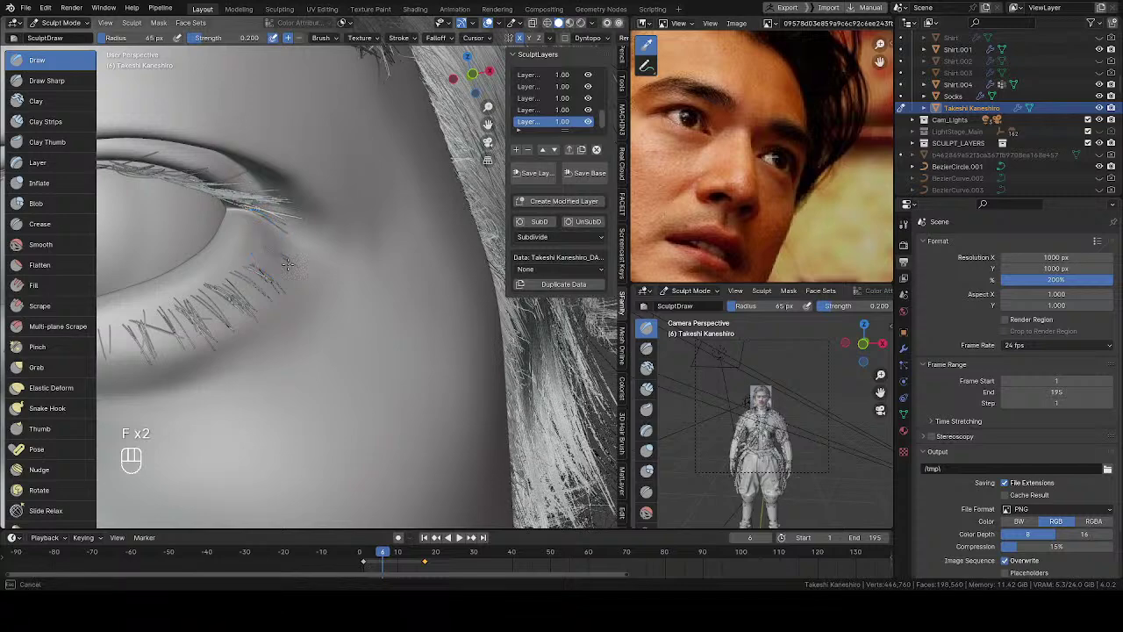
drag(282, 247, 286, 256)
mouse_move(288, 251)
middle_down()
mouse_move(360, 188)
mouse_move(273, 265)
mouse_move(285, 264)
mouse_move(272, 236)
middle_up()
Shape the fold running down from the outer eye corner with the Draw brush at 82 and 83 px.
key(f)
click(281, 264)
key(f)
click(285, 265)
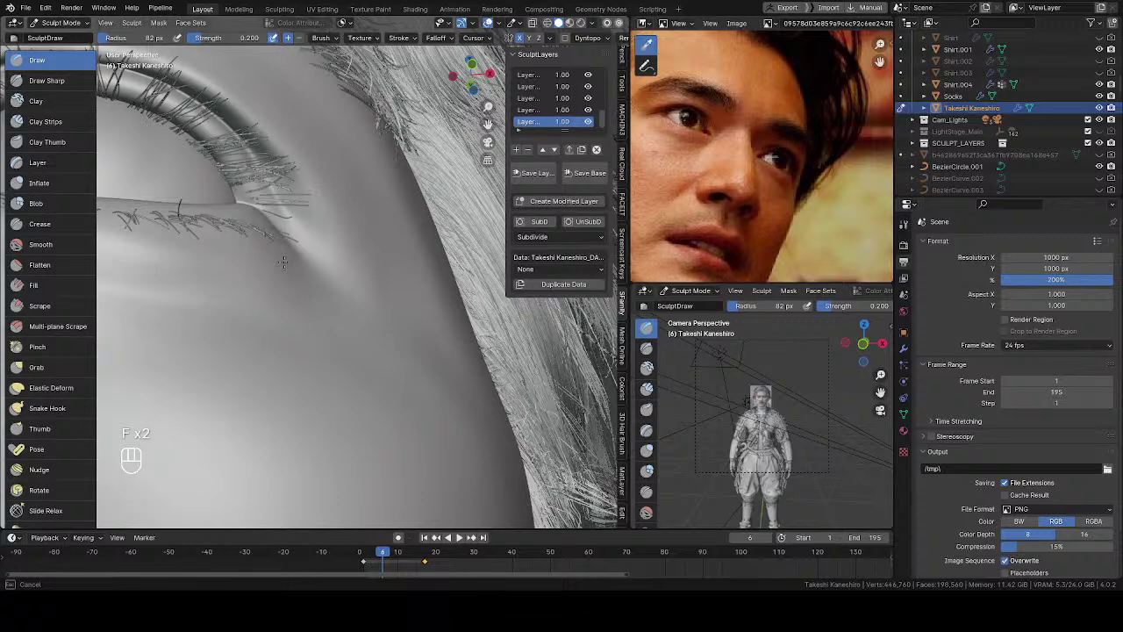
drag(304, 274, 306, 287)
middle_drag(308, 304, 283, 267)
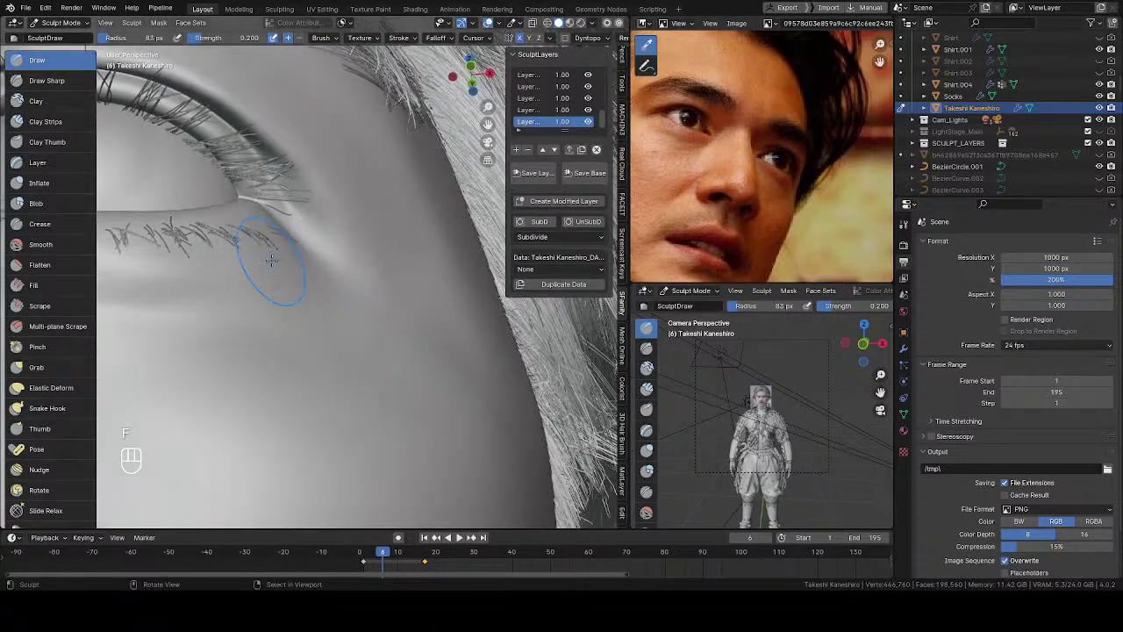
drag(269, 253, 241, 243)
Refine the outer end of the lower eyelid along the lashes, reducing the Draw brush to 45 px.
key(f)
click(202, 242)
middle_drag(235, 242, 304, 285)
key(f)
click(241, 247)
drag(238, 246, 243, 225)
mouse_move(240, 223)
middle_down()
mouse_move(270, 254)
mouse_move(245, 224)
middle_up()
key(f)
click(235, 207)
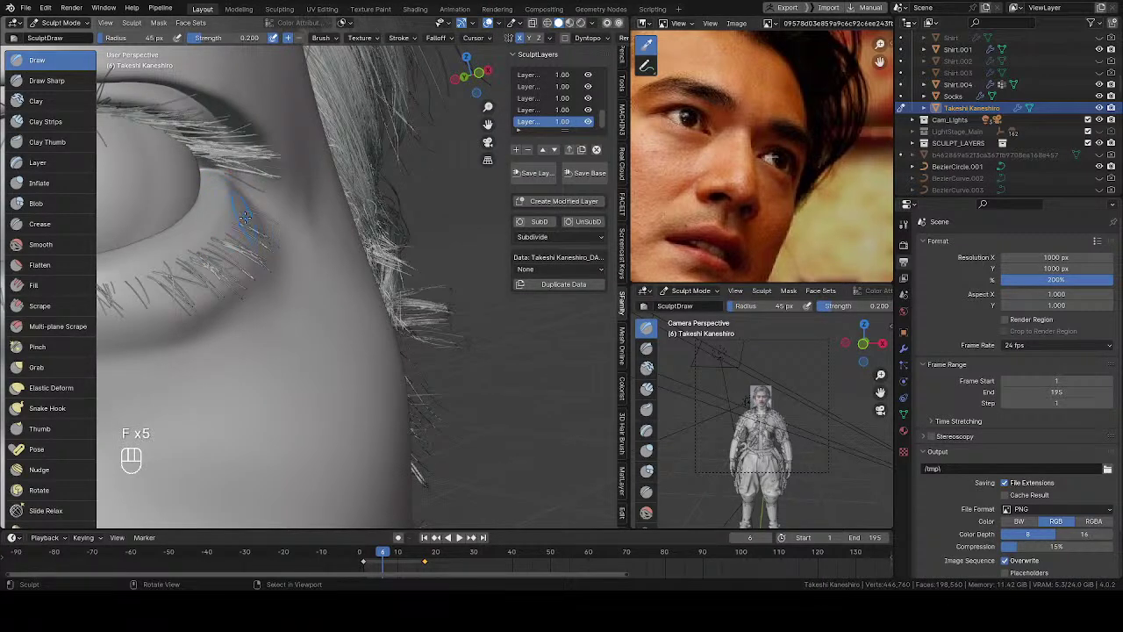
middle_drag(249, 260, 240, 208)
Soften the transition between the lower lash line and the outer corner fold with a 54 px Draw brush.
key(f)
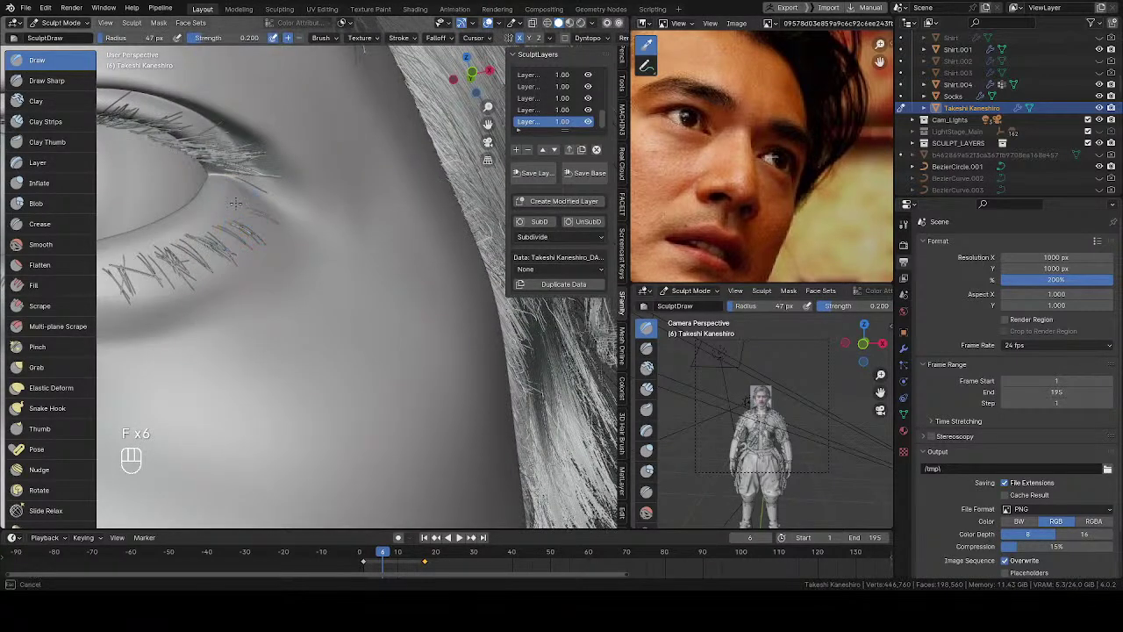
key(f)
click(249, 257)
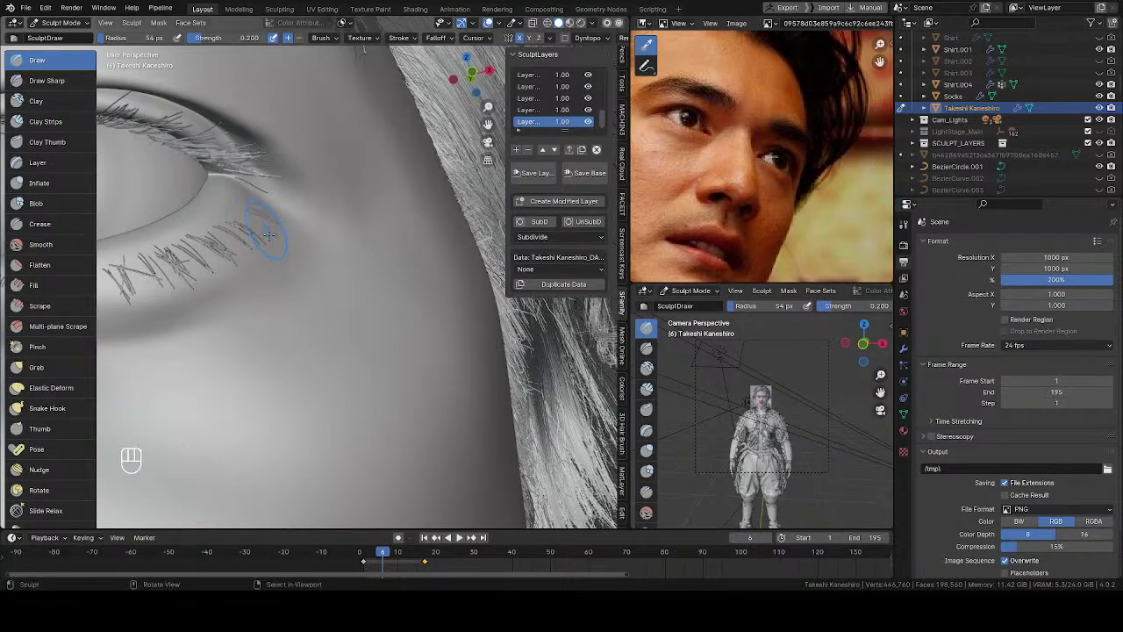
mouse_move(266, 260)
middle_down()
mouse_move(399, 222)
mouse_move(251, 263)
middle_up()
Even out the outer curve of the lower eyelid from the side with the Draw brush at 52 and 47 px.
key(f)
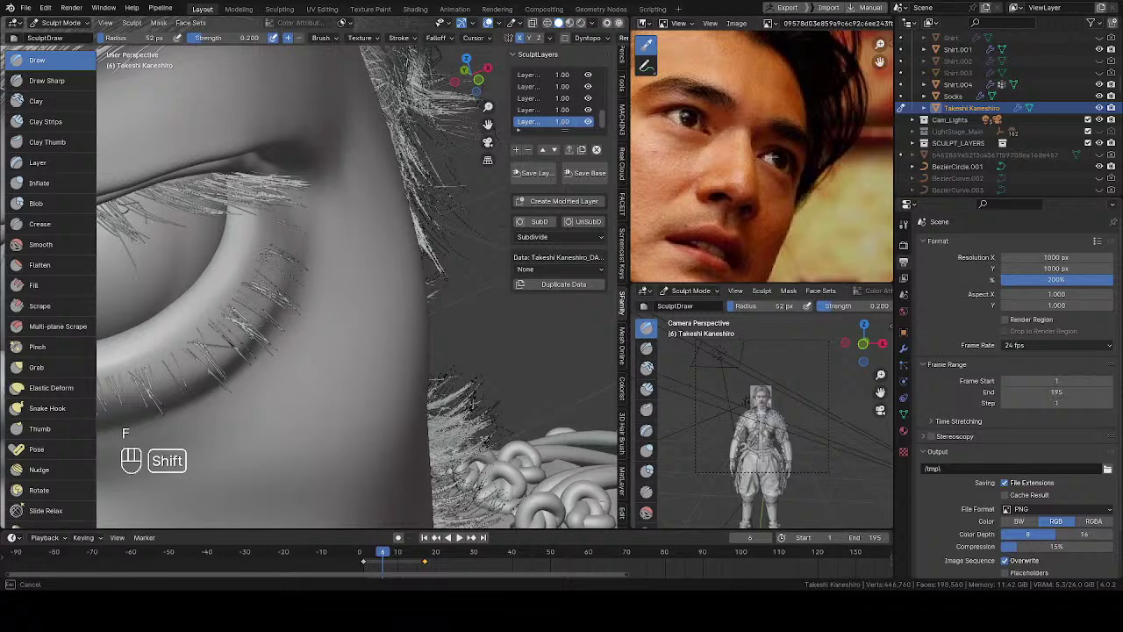
key(f)
click(259, 228)
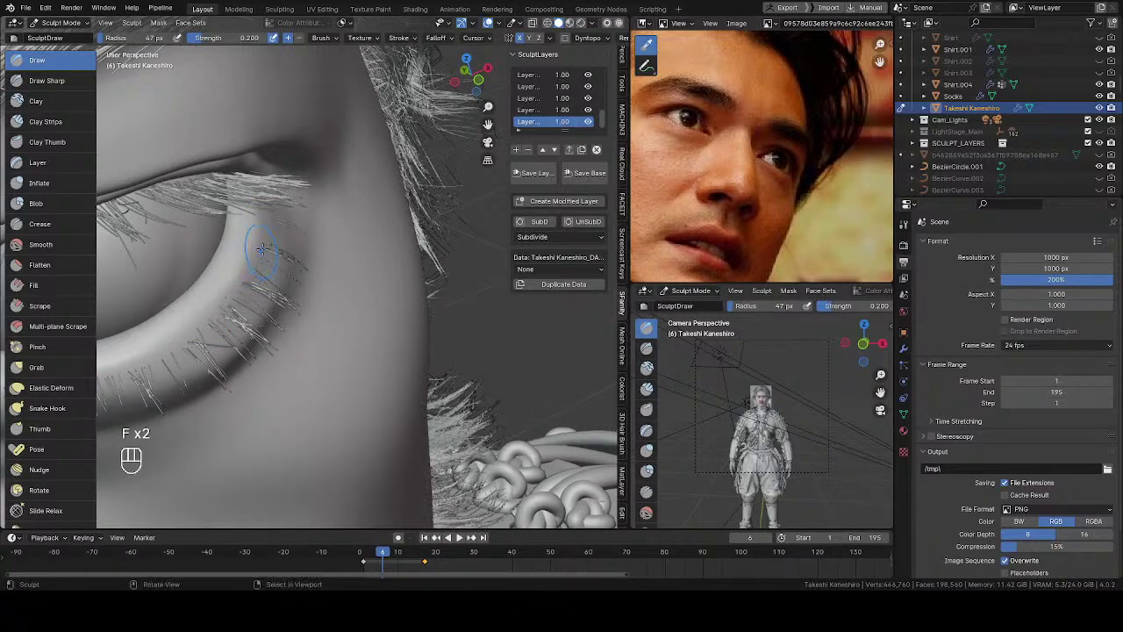
mouse_move(246, 256)
middle_down()
mouse_move(310, 232)
mouse_move(279, 239)
mouse_move(275, 285)
mouse_move(237, 257)
mouse_move(218, 264)
middle_up()
ctrl+middle_drag(219, 263, 230, 315)
mouse_move(230, 316)
shift+middle_down()
mouse_move(343, 306)
mouse_move(378, 279)
mouse_move(419, 290)
mouse_move(392, 379)
mouse_move(404, 225)
mouse_move(348, 370)
shift+middle_up()
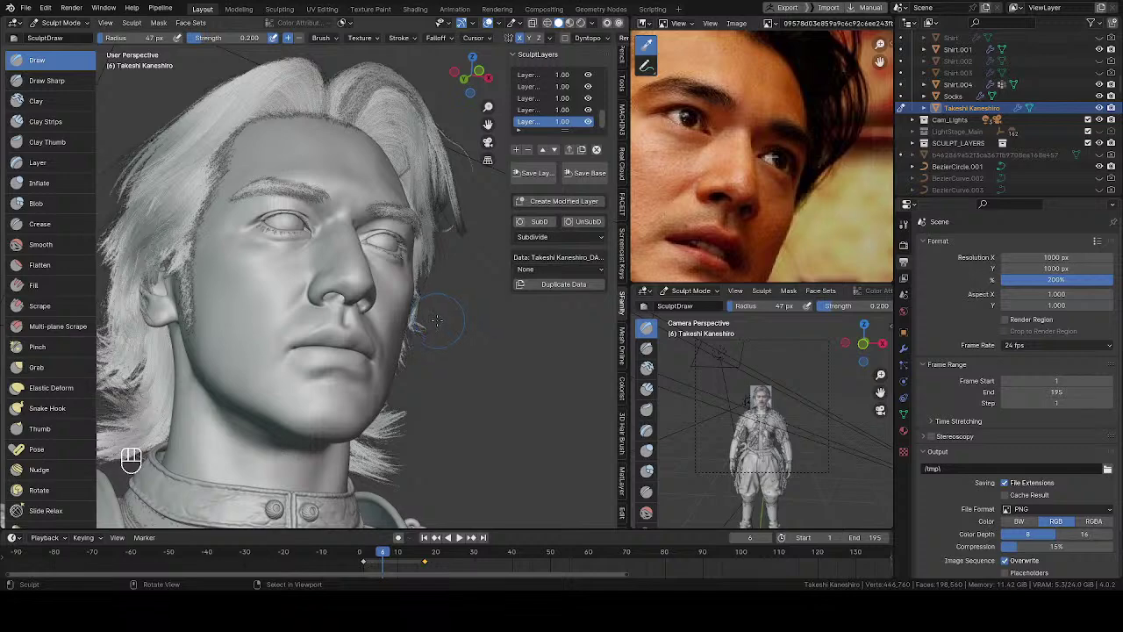
Sculpt the area under the outer end of the lower eyelid with the Draw brush at 64 and 61 px.
mouse_move(427, 309)
shift+middle_down()
mouse_move(354, 307)
mouse_move(393, 274)
mouse_move(414, 231)
shift+middle_up()
key(f)
key(f)
drag(387, 220, 381, 221)
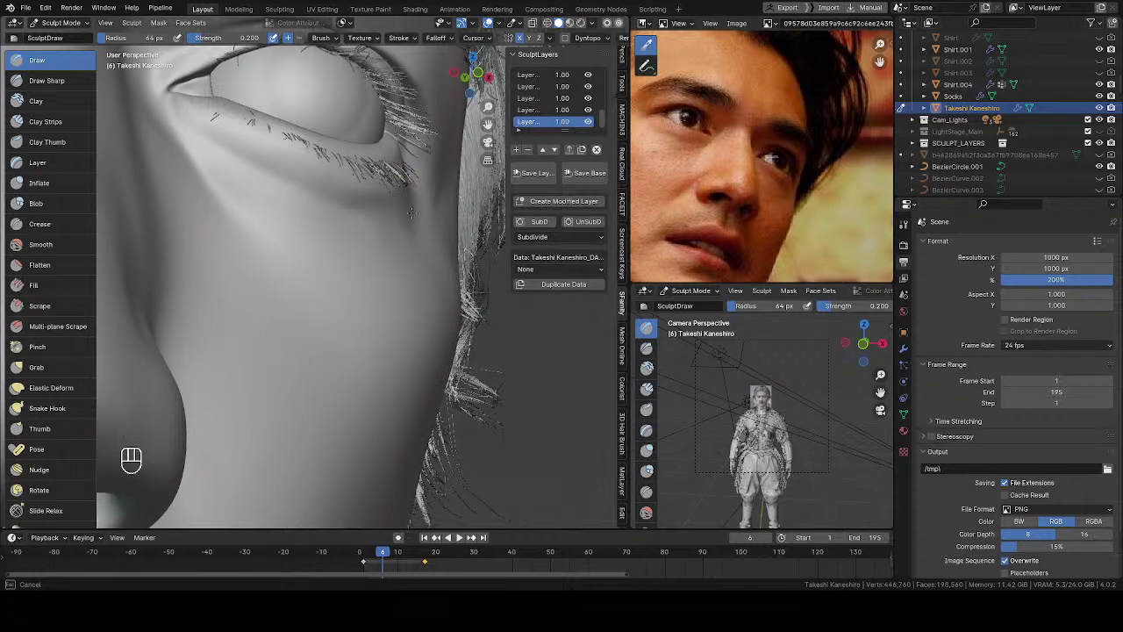
key(f)
Smooth and reshape the crease where the lower eyelid meets the cheekbone, starting with a 61 px brush.
key(f)
click(410, 231)
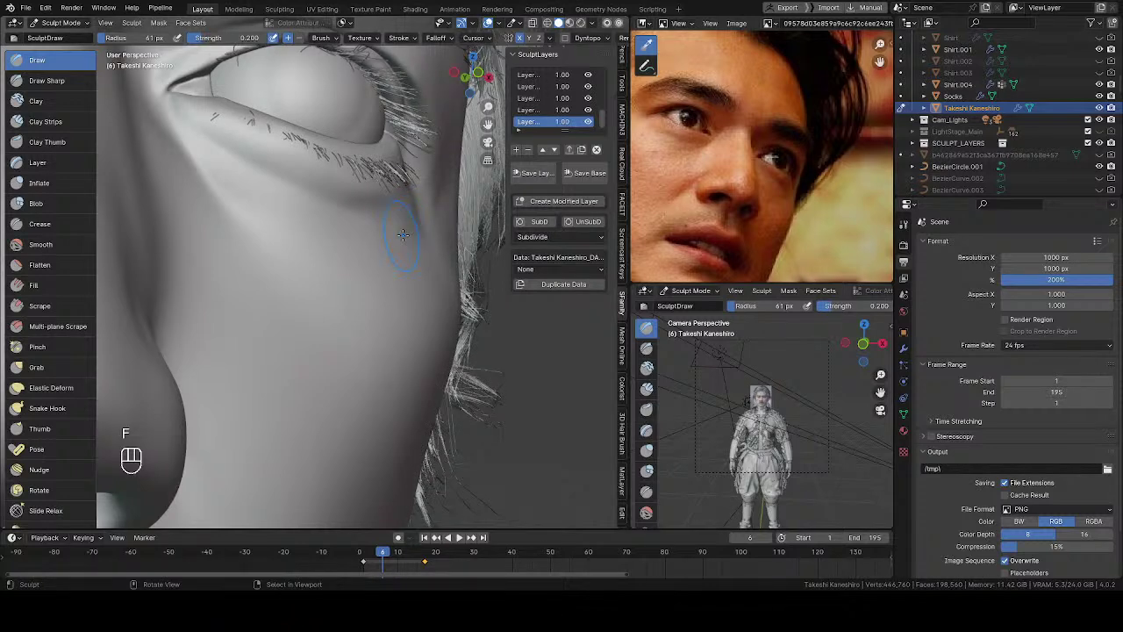
key(f)
key(shift)
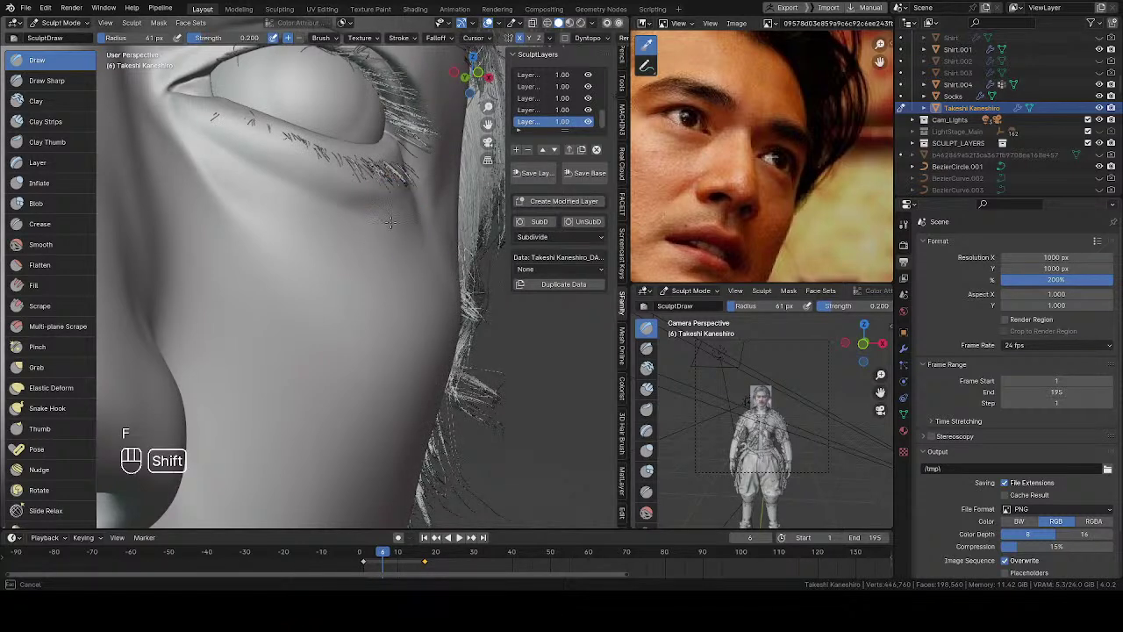
shift+drag(417, 222, 409, 213)
mouse_move(399, 215)
middle_down()
mouse_move(305, 273)
mouse_move(347, 271)
middle_up()
key(f)
click(426, 200)
shift+drag(425, 200, 396, 221)
mouse_move(391, 223)
middle_down()
mouse_move(420, 225)
mouse_move(415, 236)
middle_up()
Blend the under-eye crease into the upper cheek with strokes and smoothing at a 63 px brush radius.
key(f)
click(417, 231)
key(f)
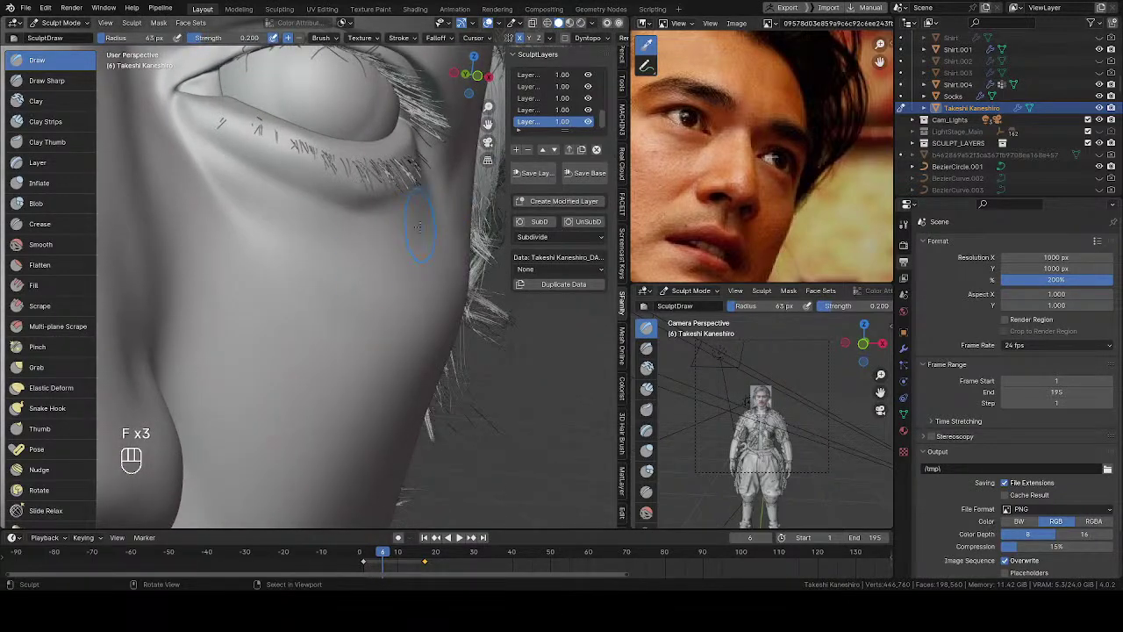
drag(418, 227, 373, 230)
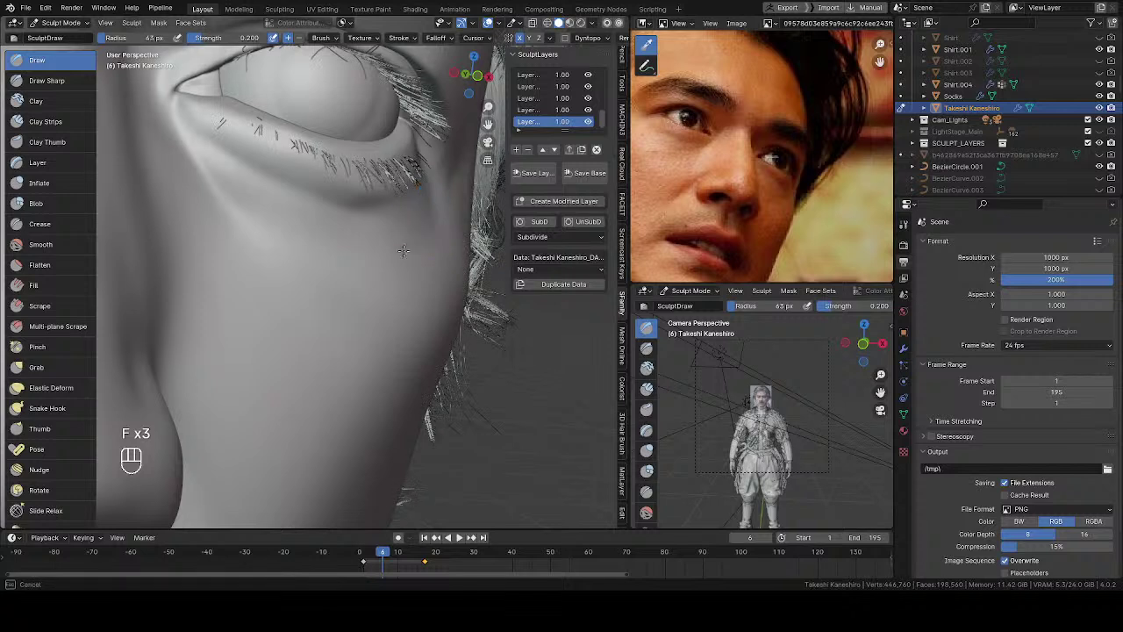
mouse_move(333, 225)
middle_down()
mouse_move(363, 232)
mouse_move(371, 223)
middle_up()
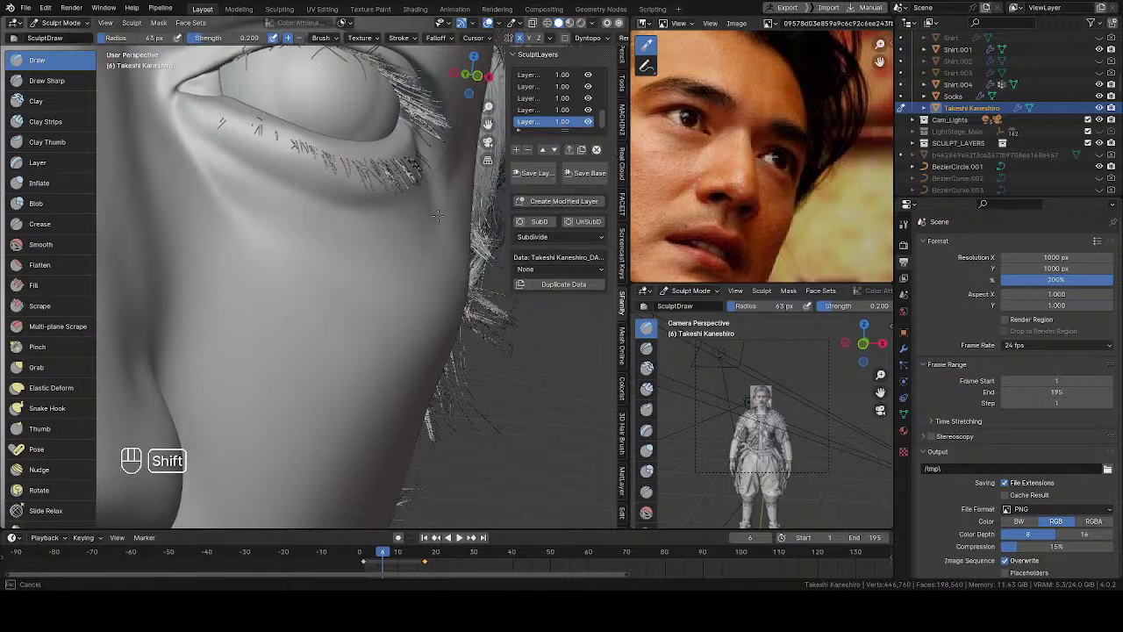
mouse_move(438, 216)
middle_down()
mouse_move(291, 230)
mouse_move(280, 281)
mouse_move(465, 228)
mouse_move(210, 190)
mouse_move(316, 191)
mouse_move(351, 338)
mouse_move(377, 334)
mouse_move(389, 307)
middle_up()
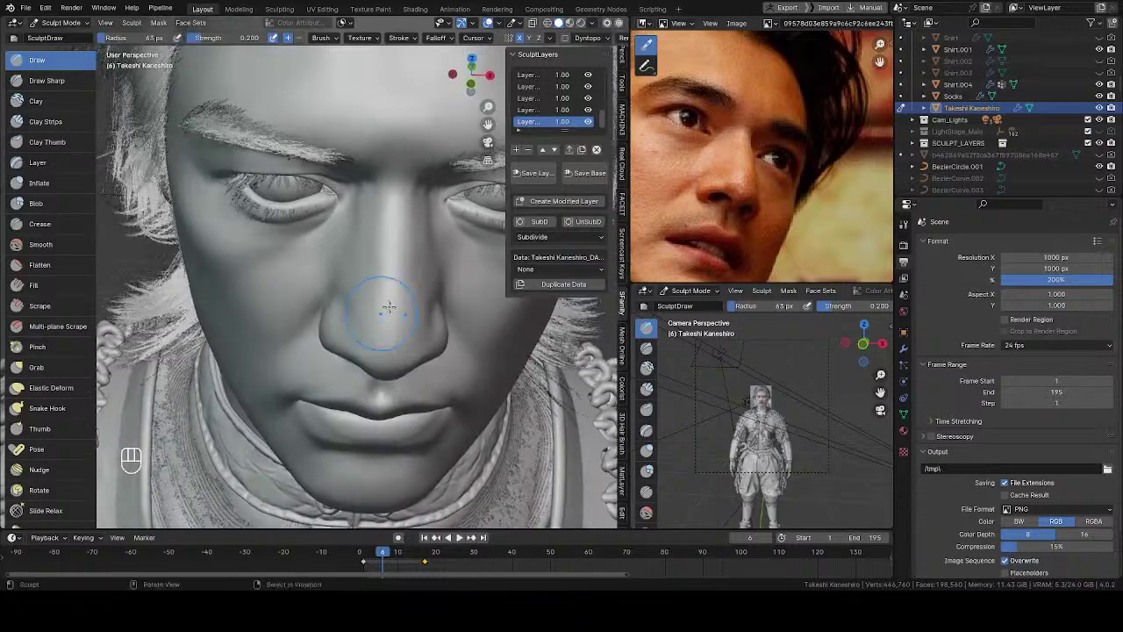
Bring more of the face into the reference image and smooth between the brow tail and outer eye corner at 63 px.
middle_drag(676, 169, 751, 162)
scroll(363, 343, up, 4)
mouse_move(226, 263)
shift+middle_down()
mouse_move(363, 343)
mouse_move(373, 293)
mouse_move(321, 270)
shift+middle_up()
key(f)
shift+drag(331, 251, 329, 202)
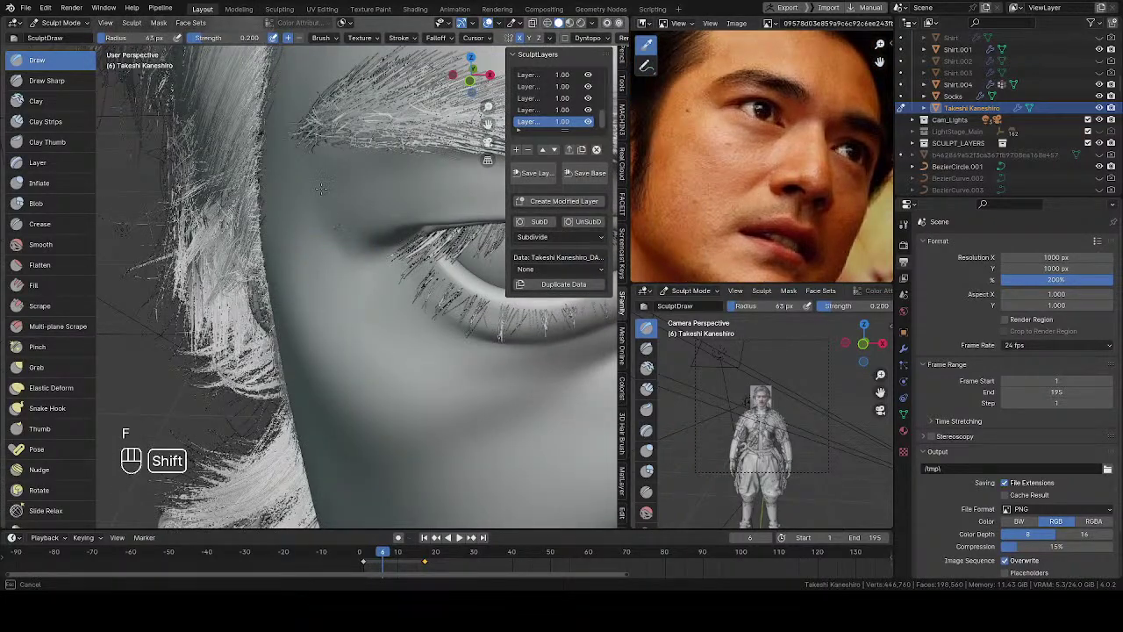
Sculpt the temple area beside the outer eye corner with a 60 px Draw brush.
mouse_move(310, 190)
shift+middle_down()
mouse_move(340, 201)
mouse_move(316, 203)
mouse_move(323, 237)
mouse_move(369, 230)
mouse_move(323, 226)
mouse_move(262, 273)
mouse_move(302, 267)
mouse_move(320, 298)
mouse_move(333, 293)
mouse_move(334, 259)
shift+middle_up()
scroll(333, 280, up, 2)
key(f)
click(325, 245)
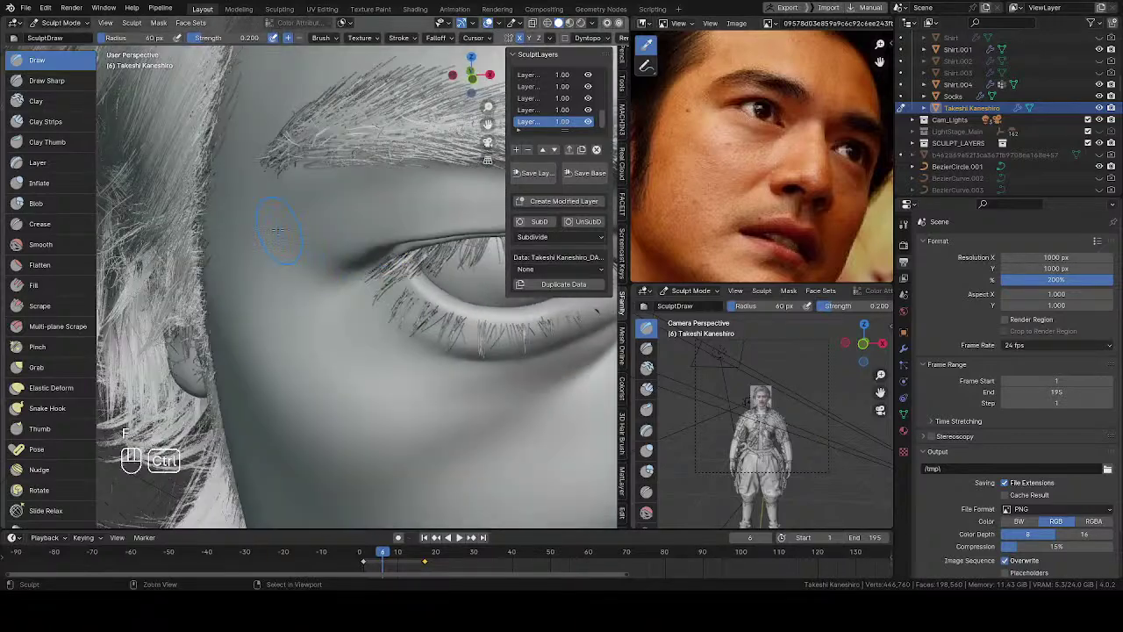
ctrl+drag(278, 231, 299, 256)
middle_drag(306, 269, 305, 251)
ctrl+drag(281, 221, 294, 244)
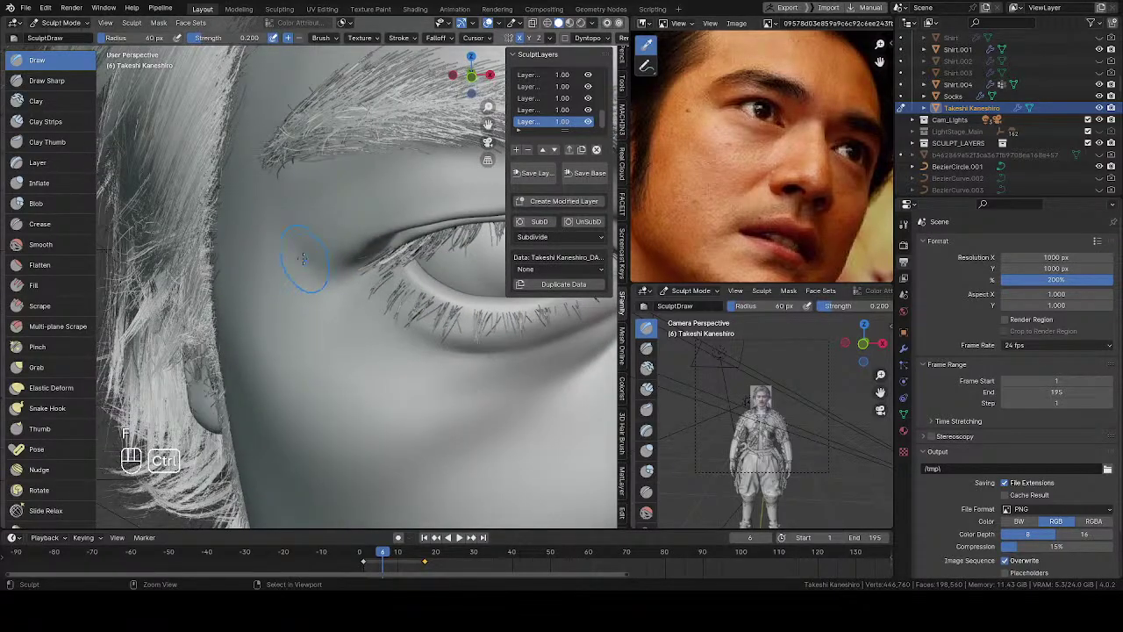
mouse_move(298, 230)
shift+middle_down()
mouse_move(298, 279)
mouse_move(239, 290)
mouse_move(274, 230)
mouse_move(342, 254)
mouse_move(427, 204)
mouse_move(478, 241)
mouse_move(448, 259)
shift+middle_up()
mouse_move(289, 320)
middle_down()
mouse_move(346, 348)
mouse_move(271, 217)
middle_up()
key(q)
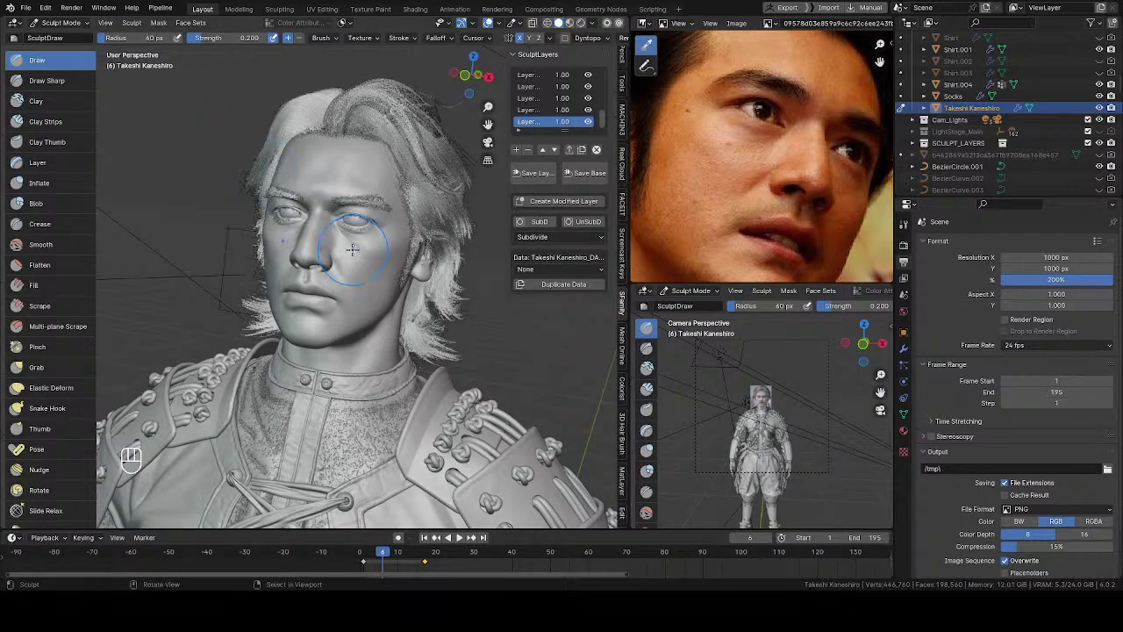
Sculpt the cheek just above the mouth corner with a 52 px Draw brush.
middle_drag(327, 268, 364, 273)
mouse_move(329, 307)
ctrl+middle_down()
mouse_move(324, 283)
mouse_move(383, 215)
mouse_move(452, 219)
ctrl+middle_up()
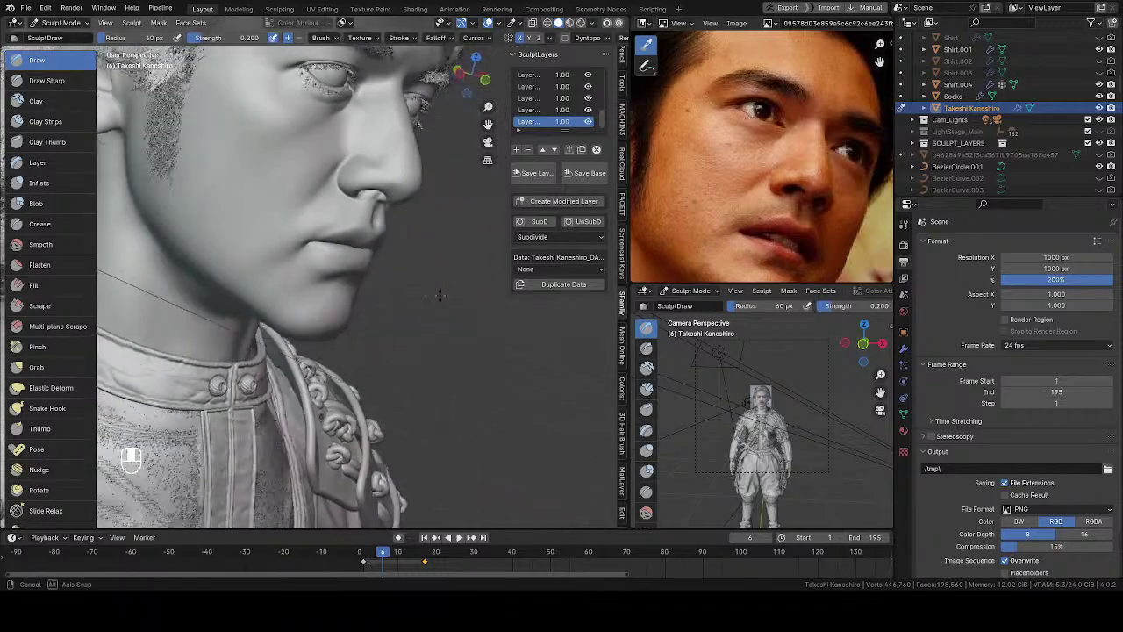
mouse_move(404, 281)
ctrl+middle_down()
mouse_move(393, 225)
mouse_move(238, 243)
ctrl+middle_up()
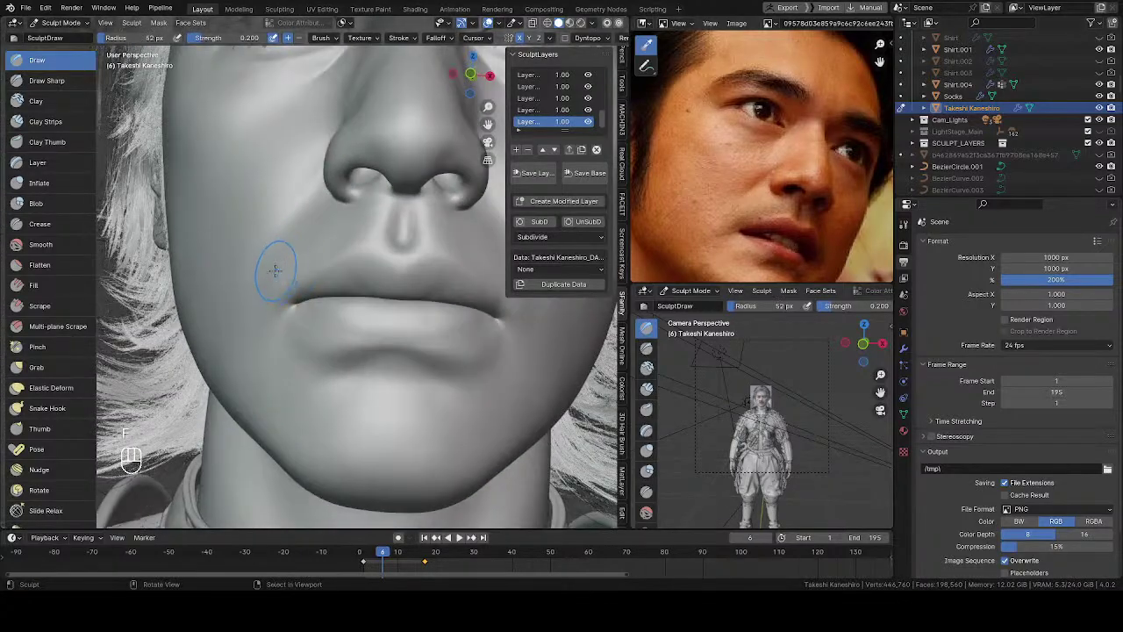
key(f)
click(281, 265)
shift+drag(277, 286, 267, 291)
Shape the soft tissue around the mouth corner with the Draw brush enlarged to 67 px.
key(f)
mouse_move(266, 293)
middle_down()
mouse_move(296, 293)
mouse_move(243, 290)
mouse_move(263, 268)
middle_up()
click(303, 286)
key(f)
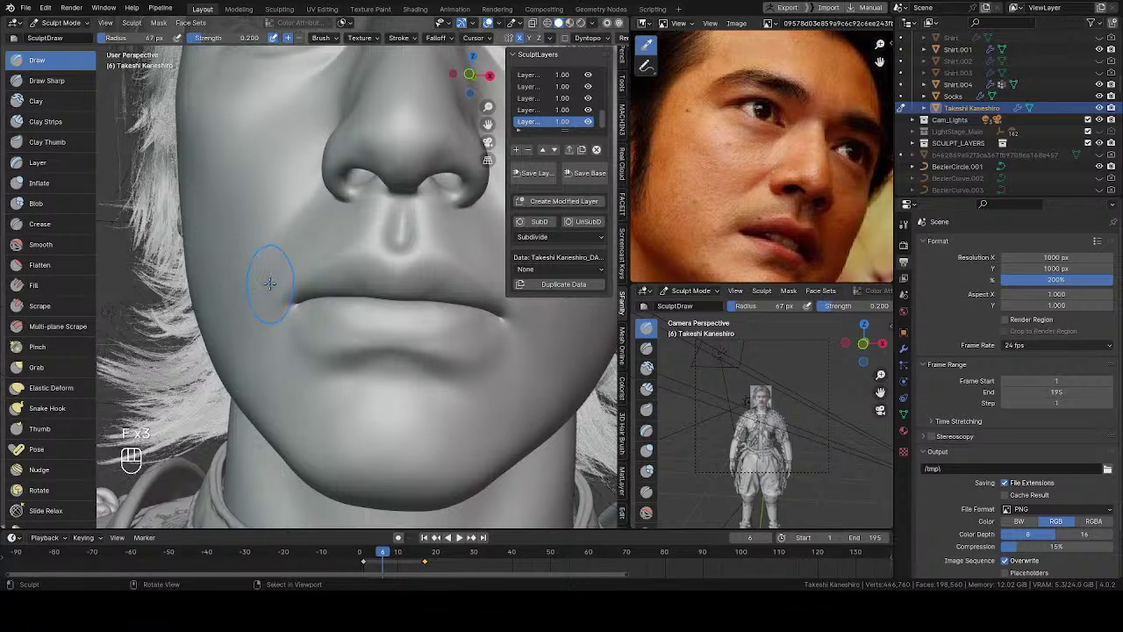
click(256, 316)
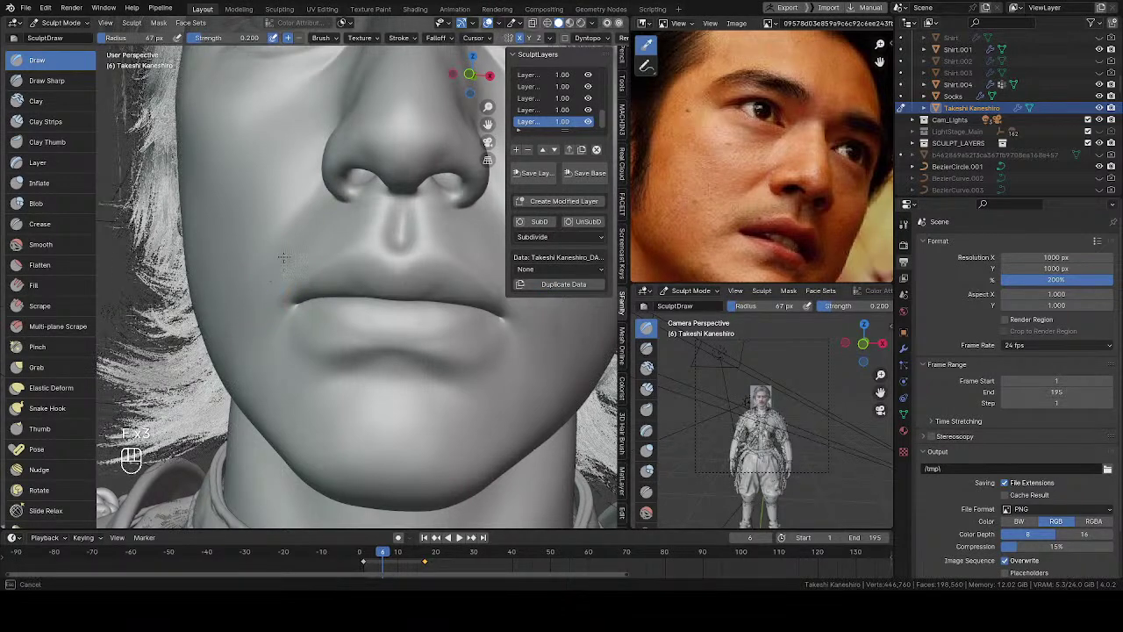
middle_drag(271, 276, 267, 283)
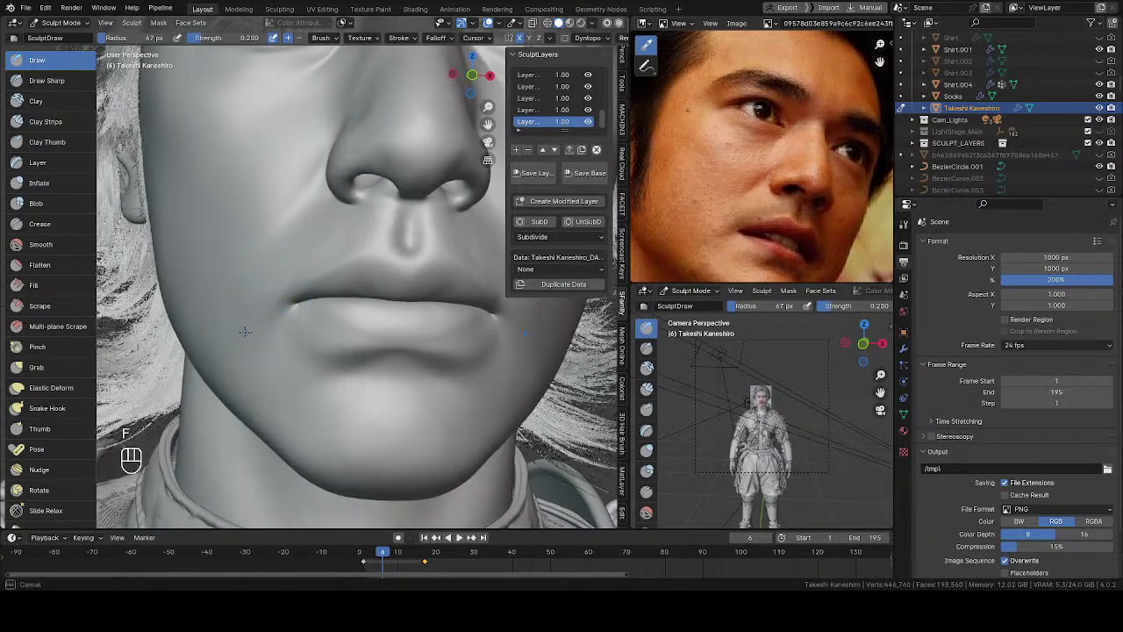
Smooth the lower cheek and the area beside the mouth corner with a 67 px brush.
shift+middle_drag(253, 323, 240, 308)
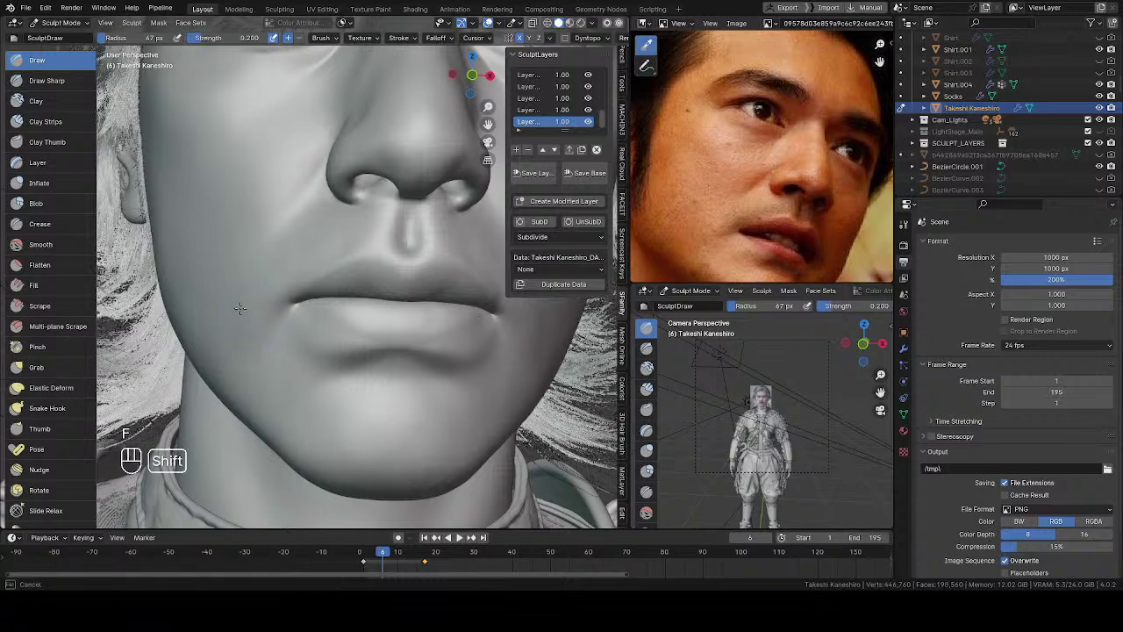
mouse_move(236, 350)
middle_down()
mouse_move(255, 295)
mouse_move(239, 322)
middle_up()
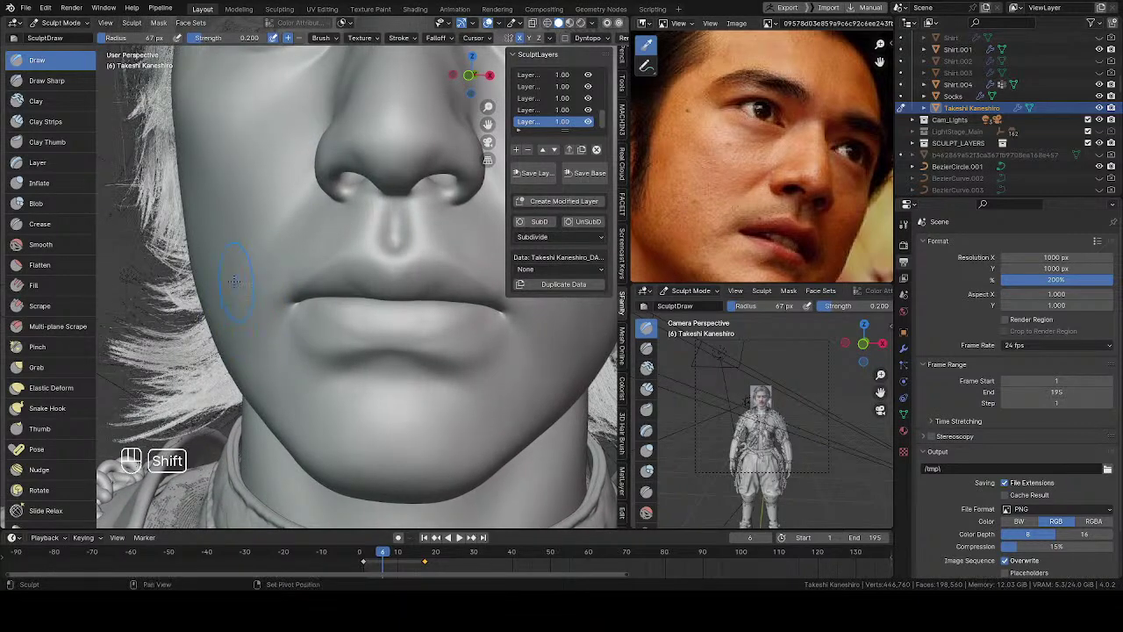
mouse_move(284, 251)
middle_down()
mouse_move(203, 268)
mouse_move(286, 280)
middle_up()
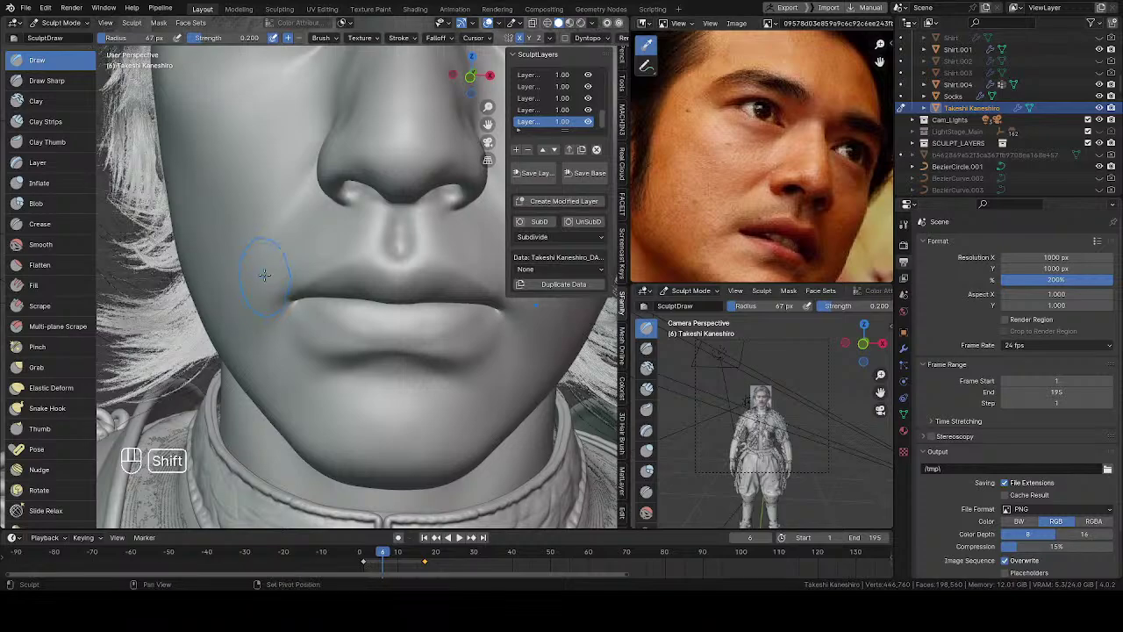
middle_drag(264, 276, 184, 275)
Save the sculpt layer and switch the head from Sculpt Mode to Object Mode.
ctrl+middle_drag(255, 210, 281, 285)
middle_drag(281, 285, 480, 254)
middle_drag(473, 255, 301, 238)
key(q)
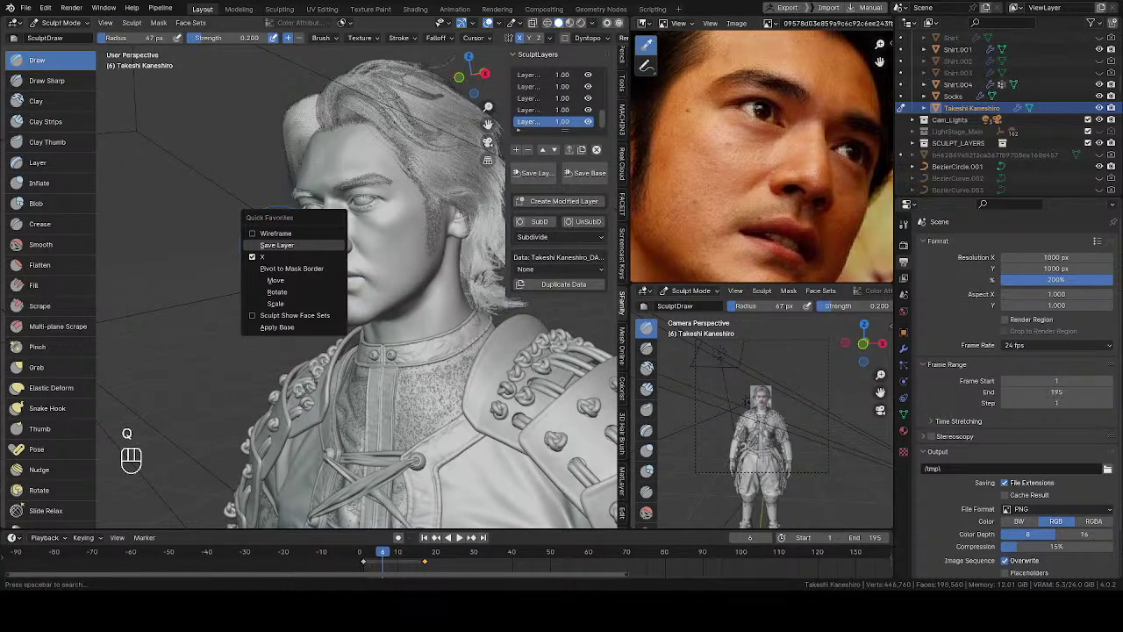
click(278, 245)
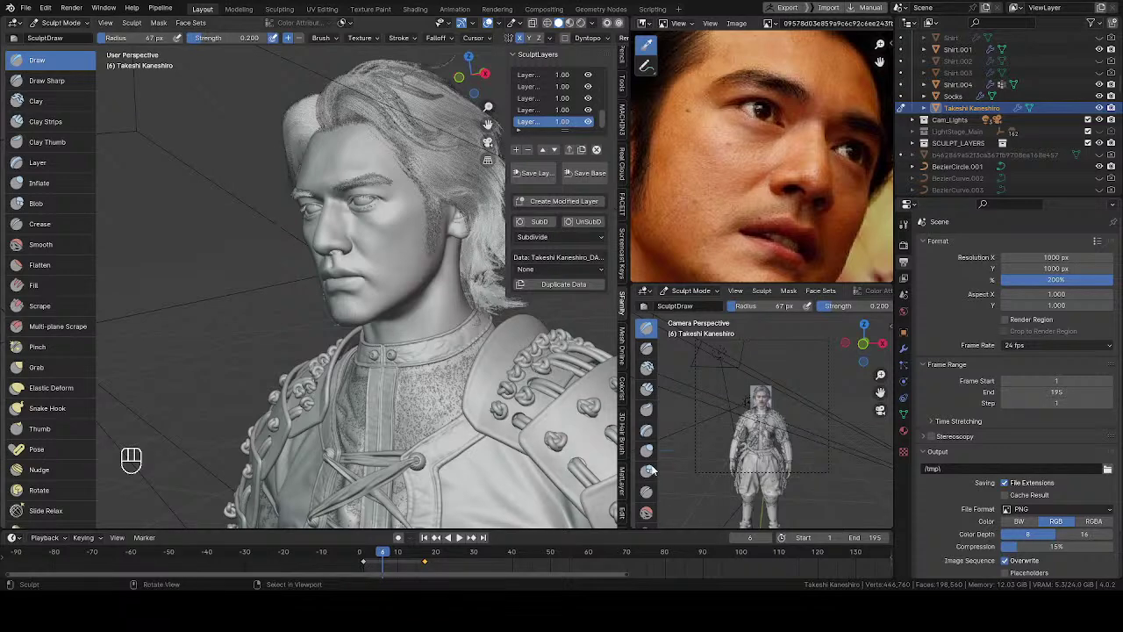
key(Tab)
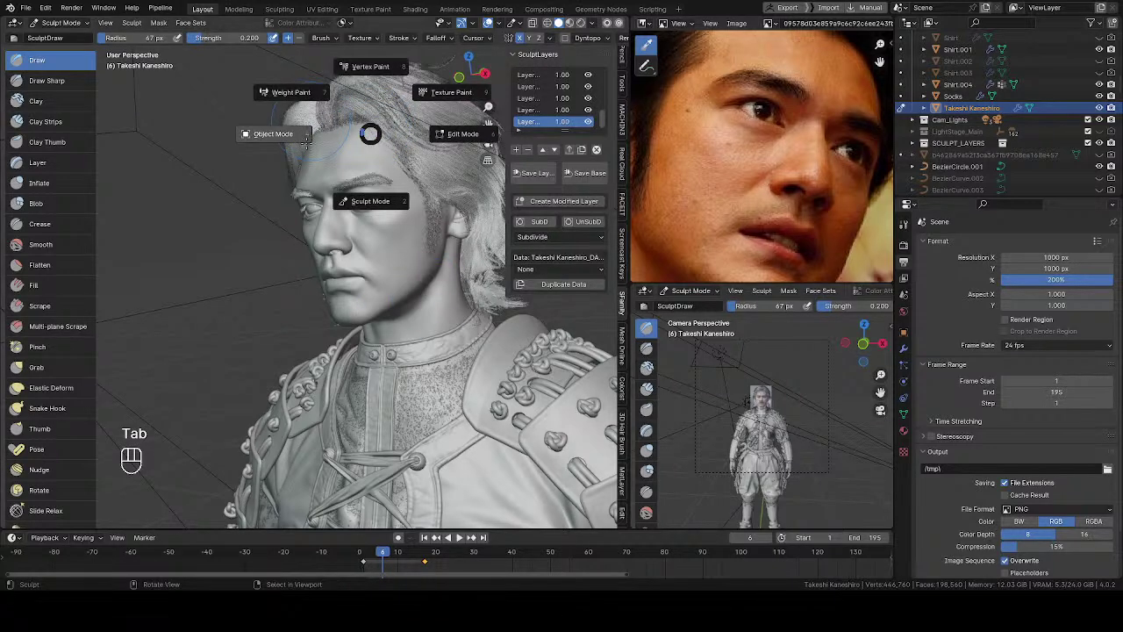
click(309, 170)
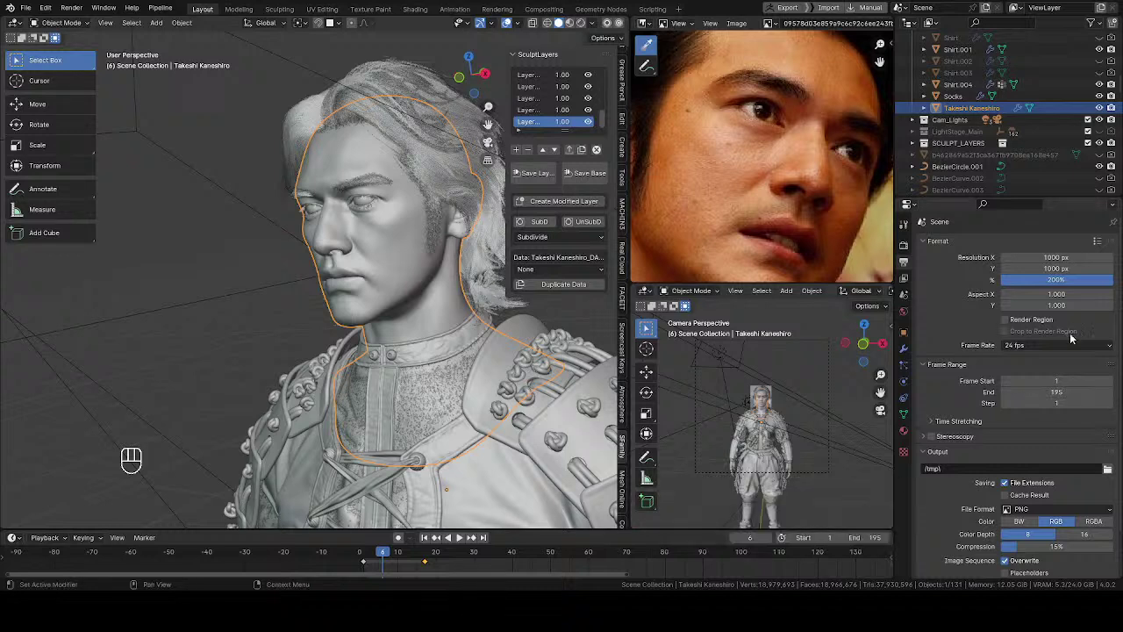
Hide the viewport overlays, switch to Rendered shading and examine the character's face from the front and both three-quarter sides.
middle_drag(421, 156, 379, 186)
key(shift+alt+z)
mouse_move(379, 186)
middle_down()
mouse_move(402, 188)
mouse_move(321, 284)
mouse_move(347, 260)
mouse_move(338, 210)
middle_up()
key(z)
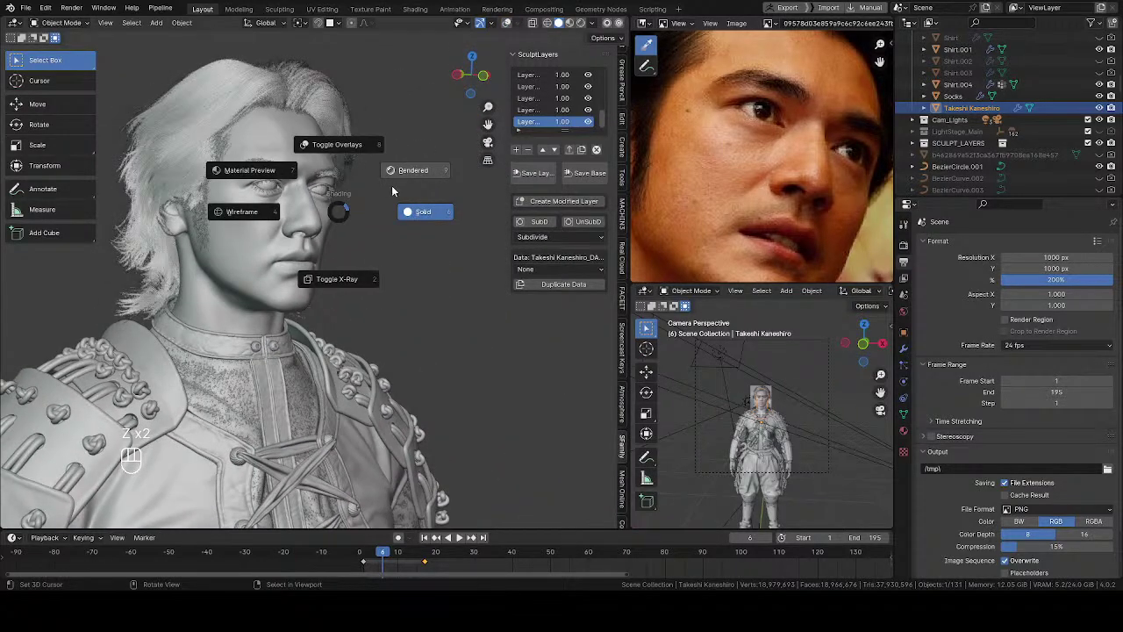
click(393, 190)
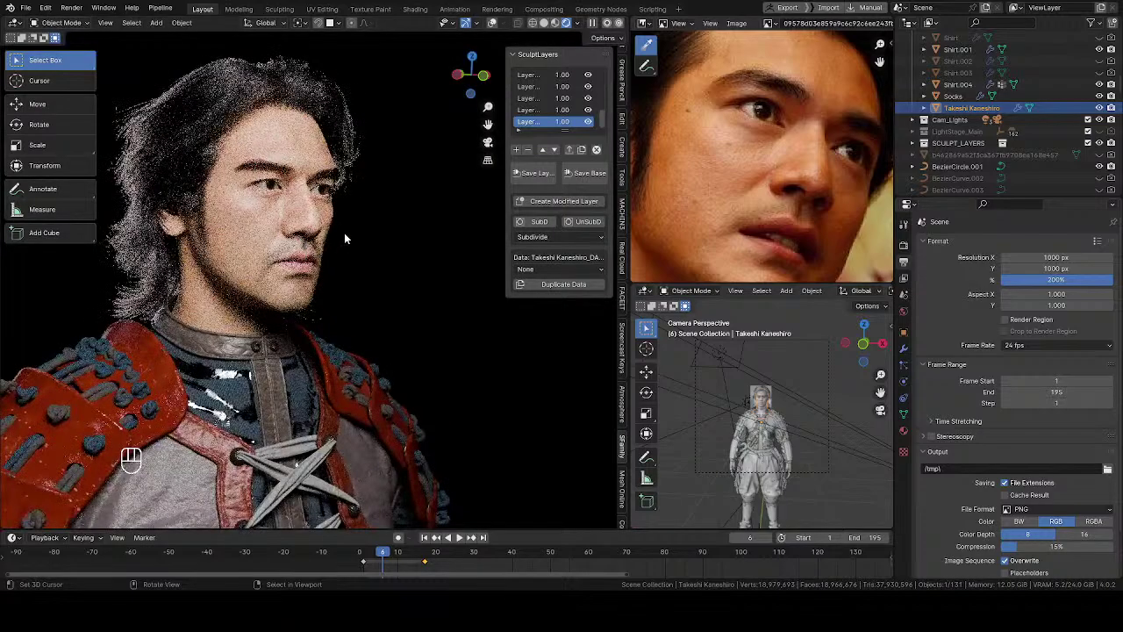
middle_drag(321, 226, 230, 237)
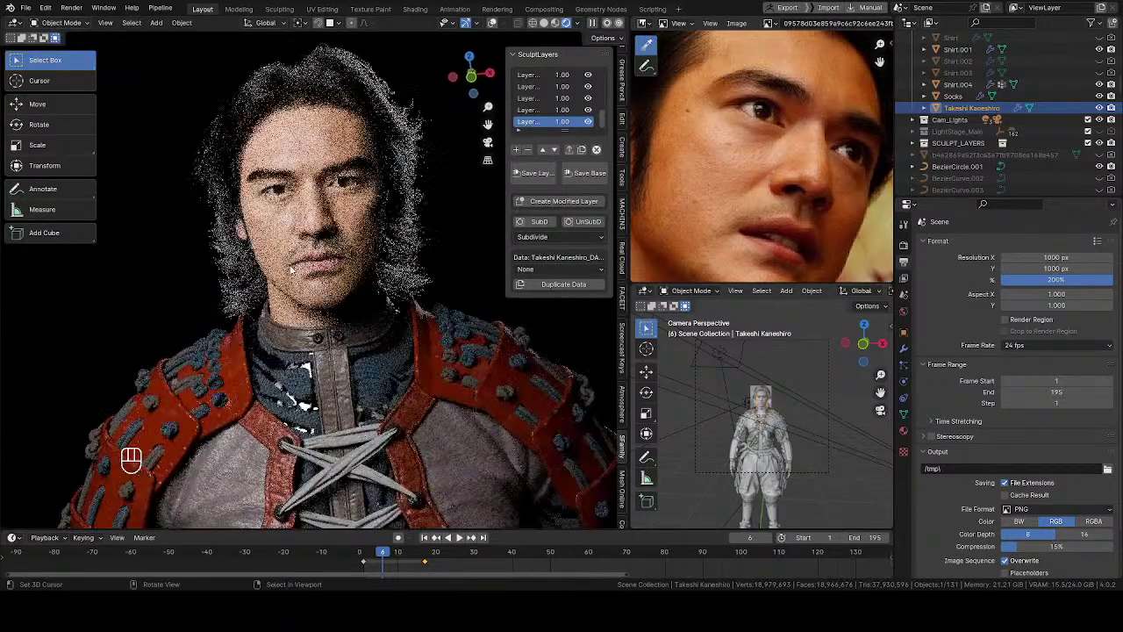
shift+middle_drag(267, 342, 208, 338)
middle_drag(209, 339, 328, 226)
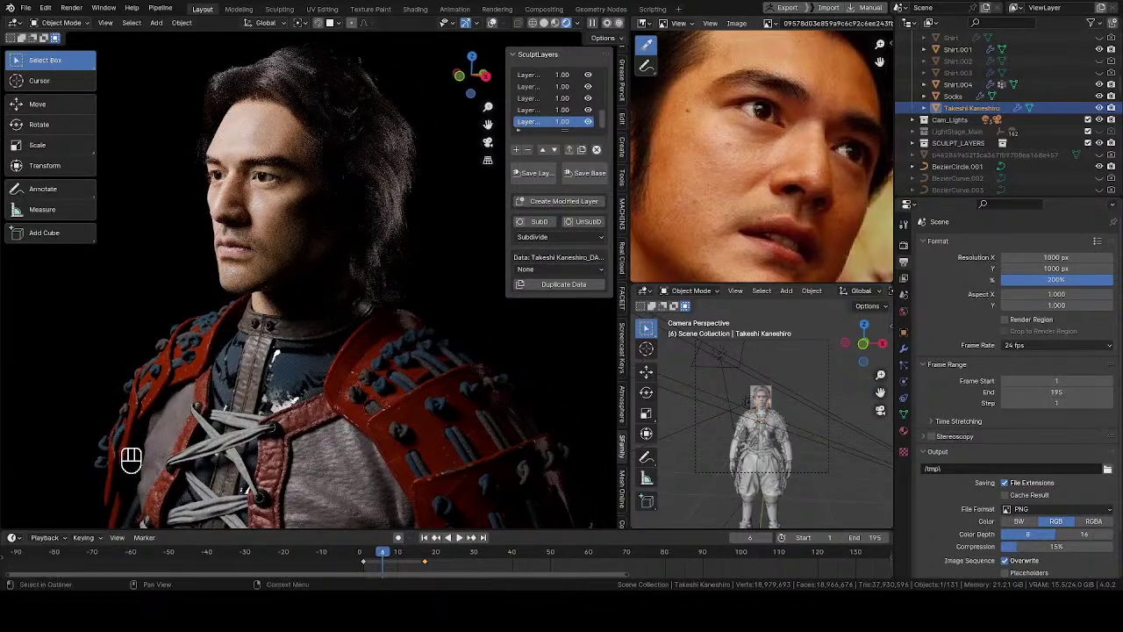
Browse further reference portraits up to the side profile and compare their cheeks and jaw with the rendered face.
drag(1122, 123, 805, 138)
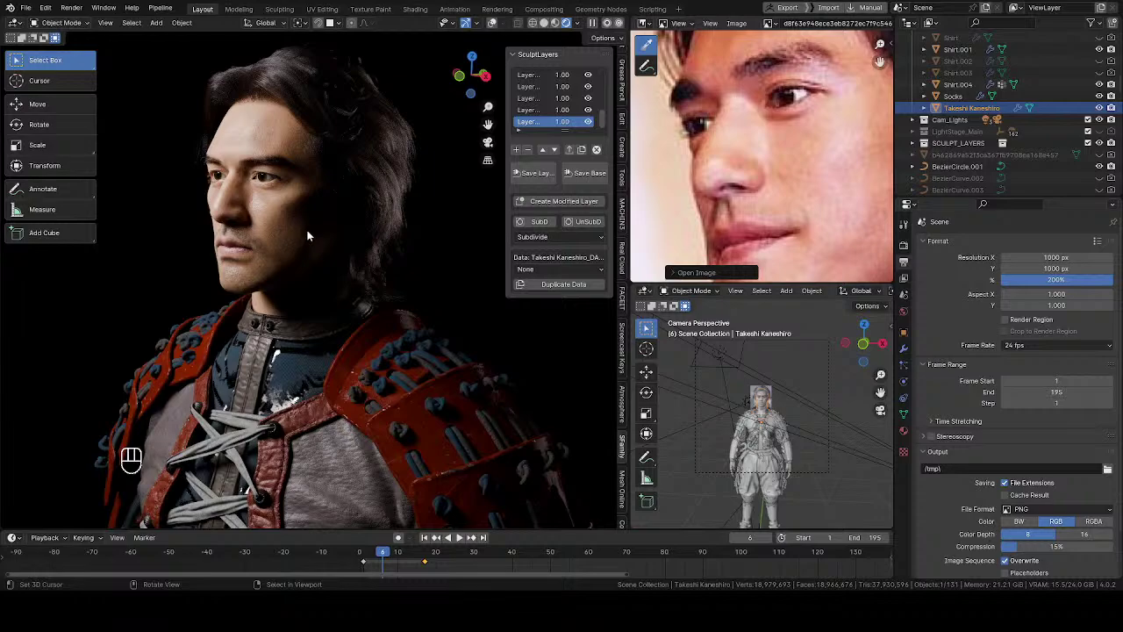
middle_drag(306, 229, 382, 282)
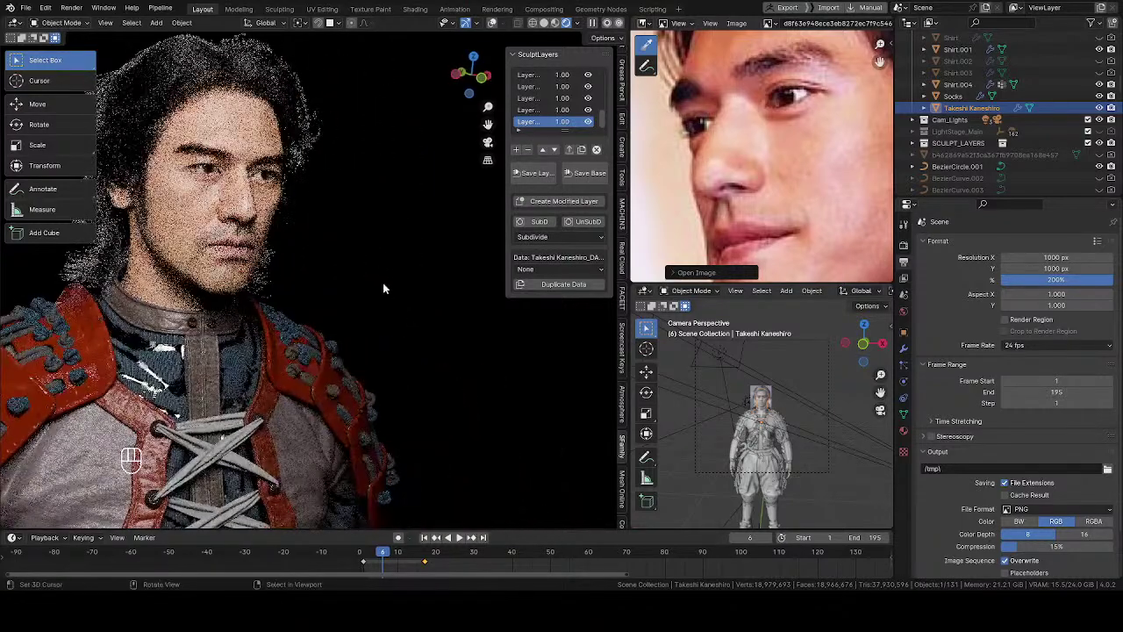
middle_drag(319, 250, 359, 240)
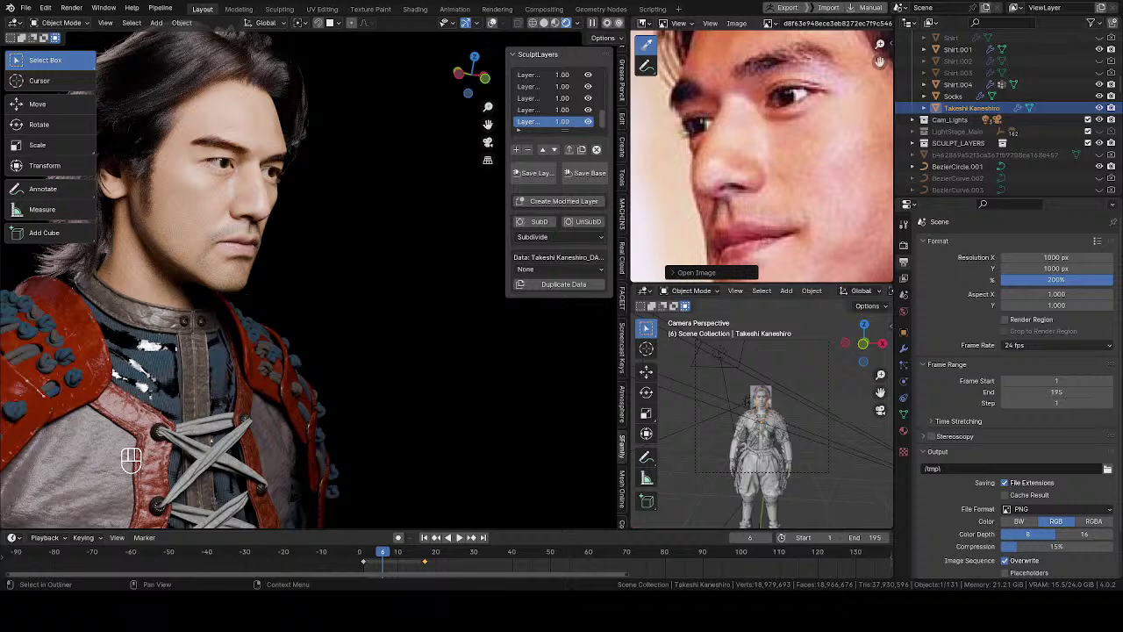
drag(1122, 197, 787, 177)
scroll(787, 178, down, 2)
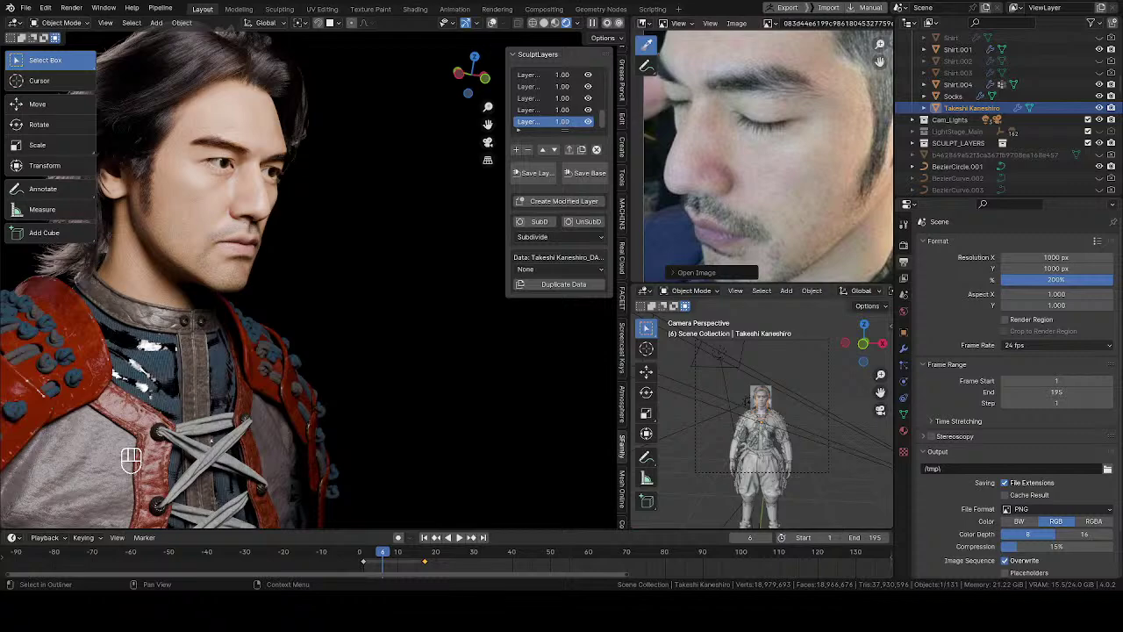
drag(768, 147, 794, 173)
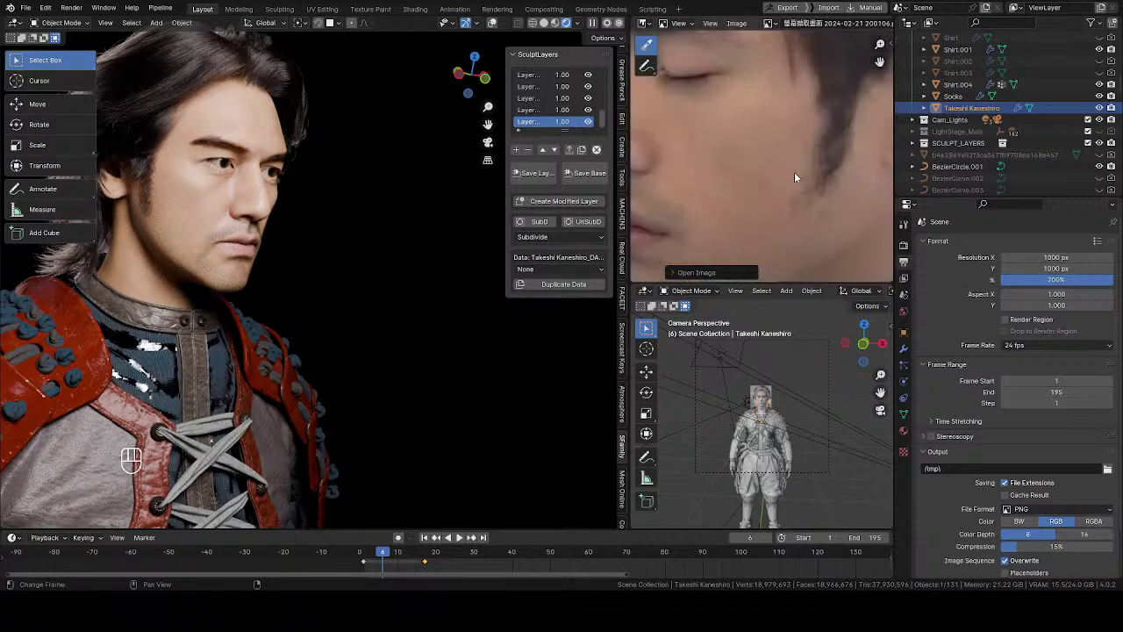
scroll(758, 165, down, 3)
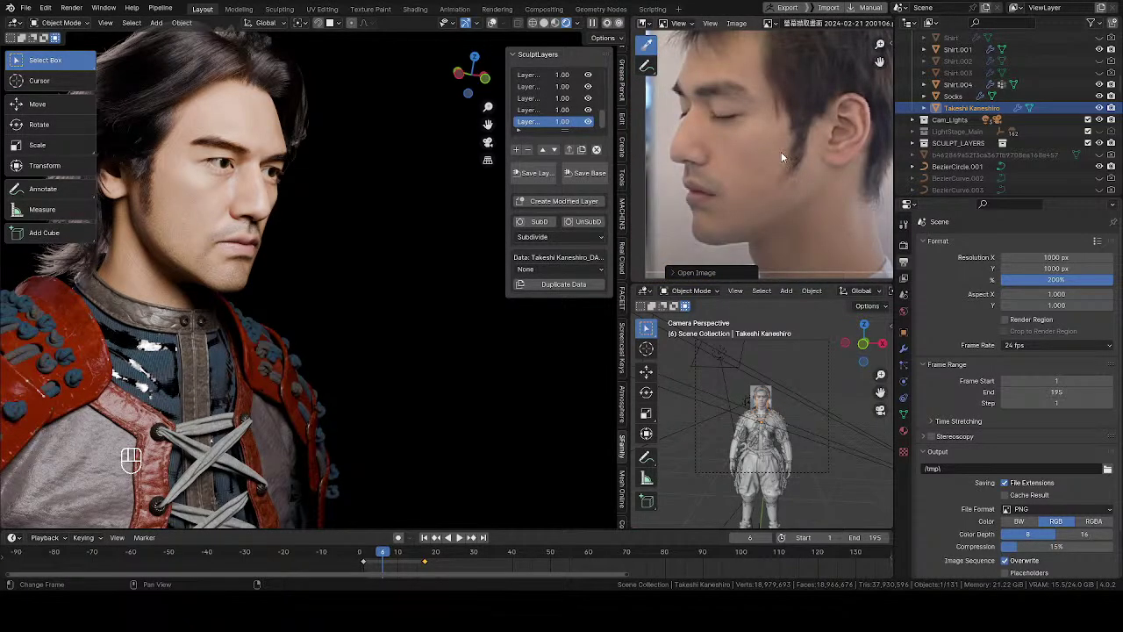
Return the viewport to Solid shading and put the head back in Sculpt Mode with the cheek in close view.
mouse_move(301, 231)
middle_down()
mouse_move(251, 241)
mouse_move(296, 326)
mouse_move(217, 236)
middle_up()
key(z)
click(289, 251)
key(Tab)
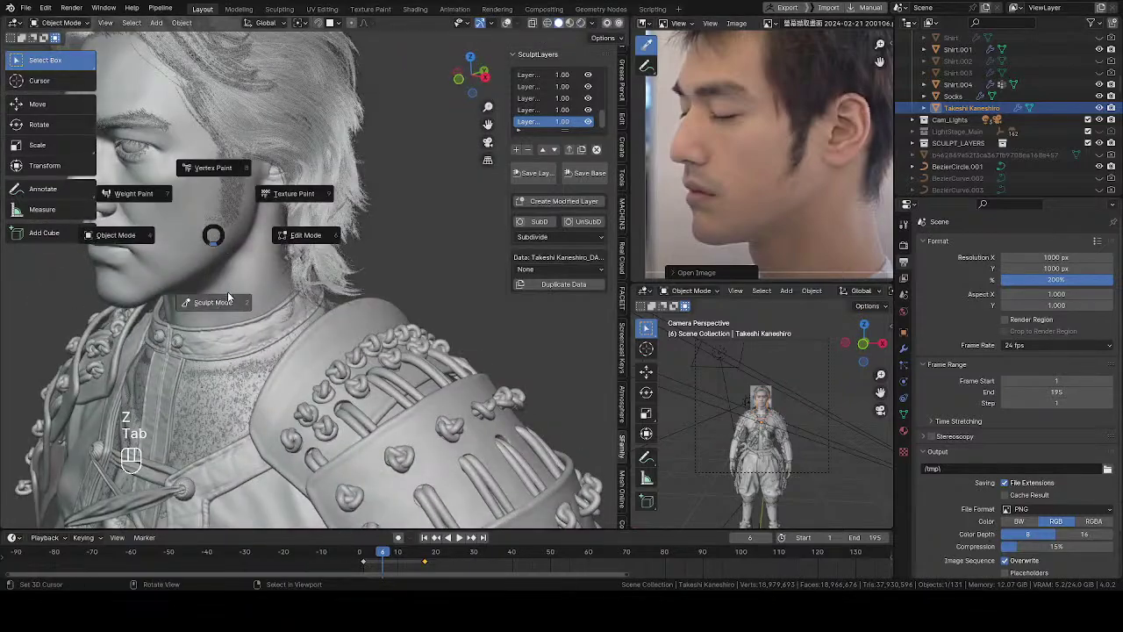
click(225, 298)
mouse_move(228, 301)
shift+middle_down()
mouse_move(346, 307)
mouse_move(338, 255)
shift+middle_up()
middle_drag(338, 254, 158, 247)
mouse_move(333, 293)
middle_down()
mouse_move(293, 370)
mouse_move(325, 293)
middle_up()
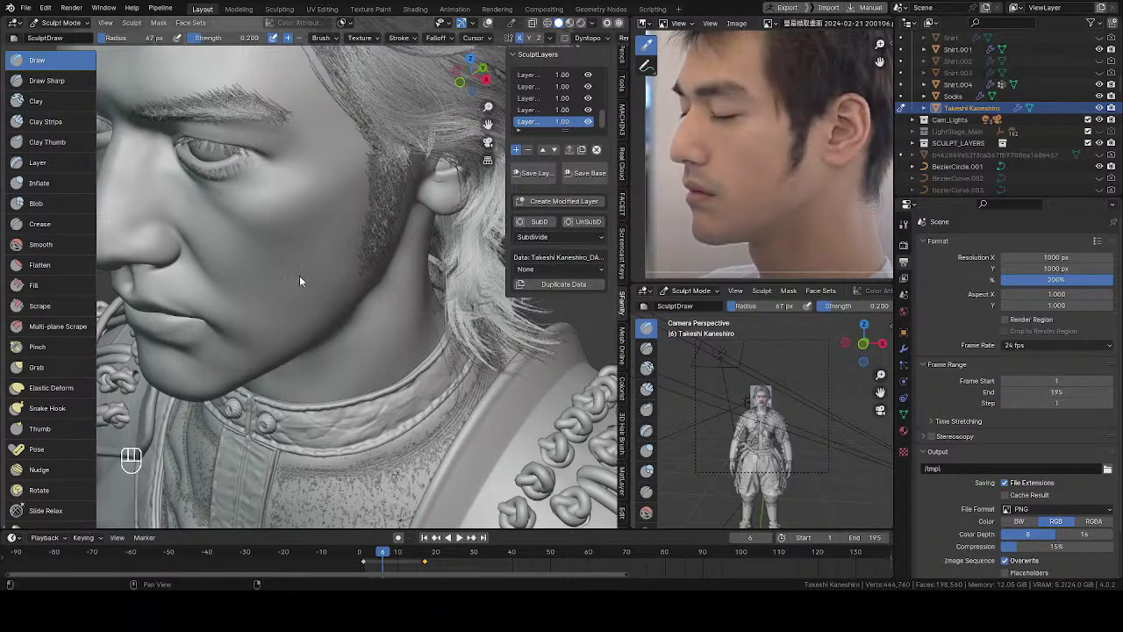
middle_drag(394, 177, 397, 158)
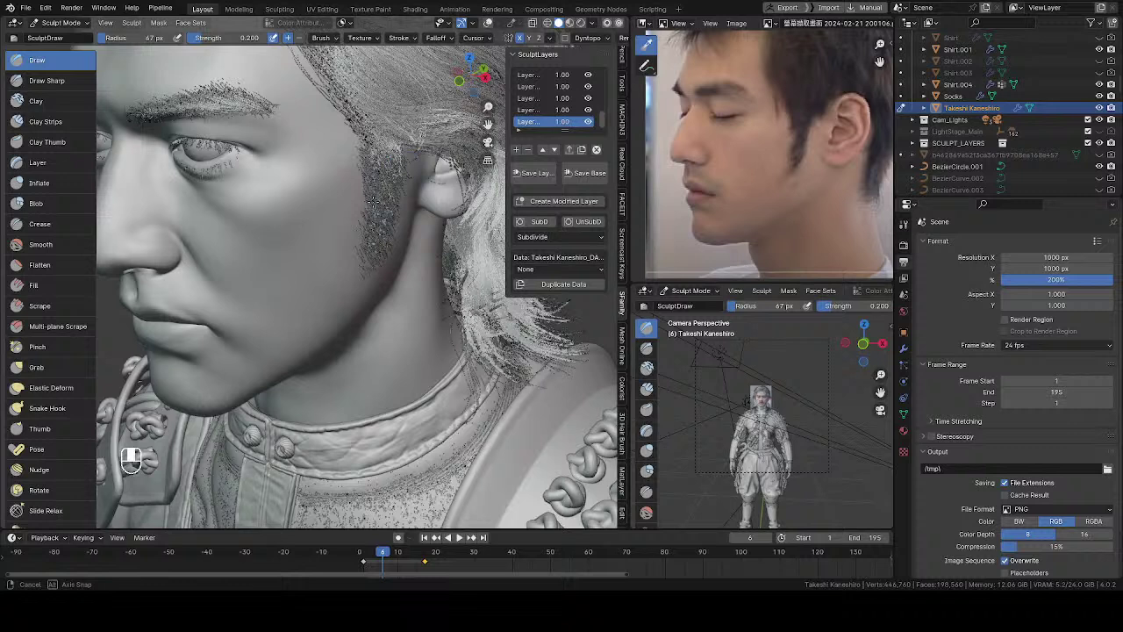
Save the second-to-last sculpt layer, then make the last layer active again.
click(531, 110)
click(533, 174)
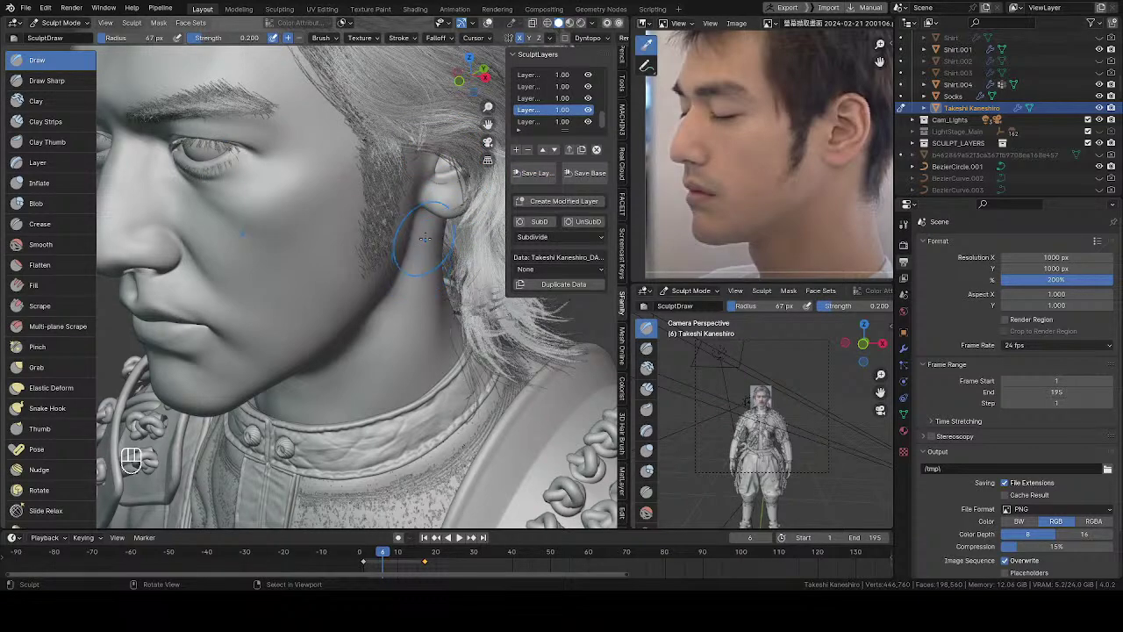
middle_drag(421, 316, 420, 318)
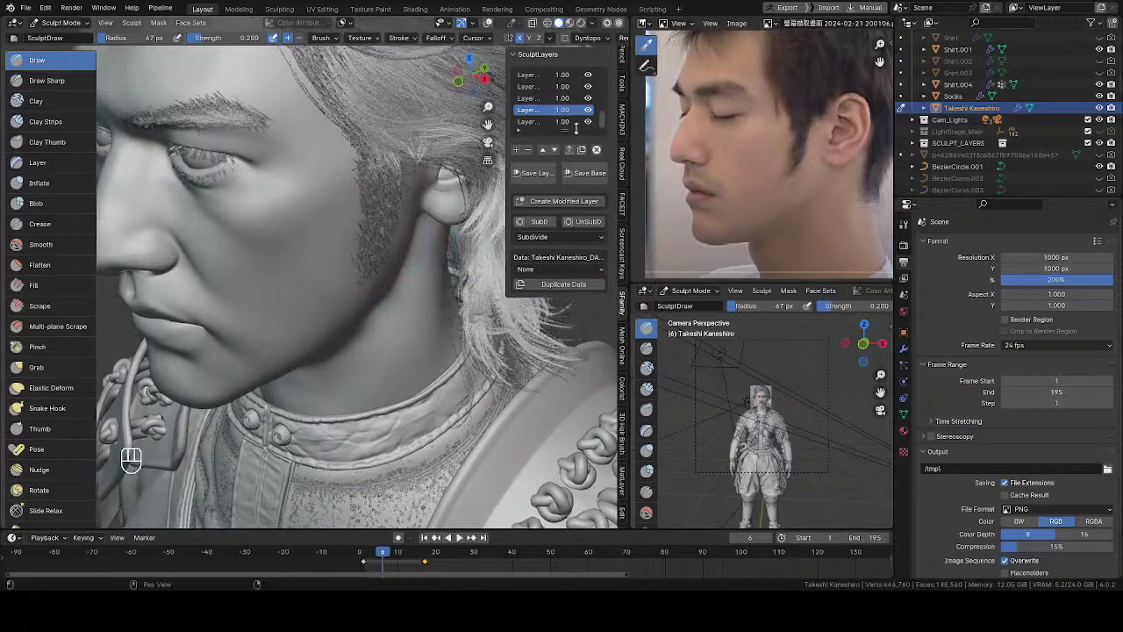
click(535, 123)
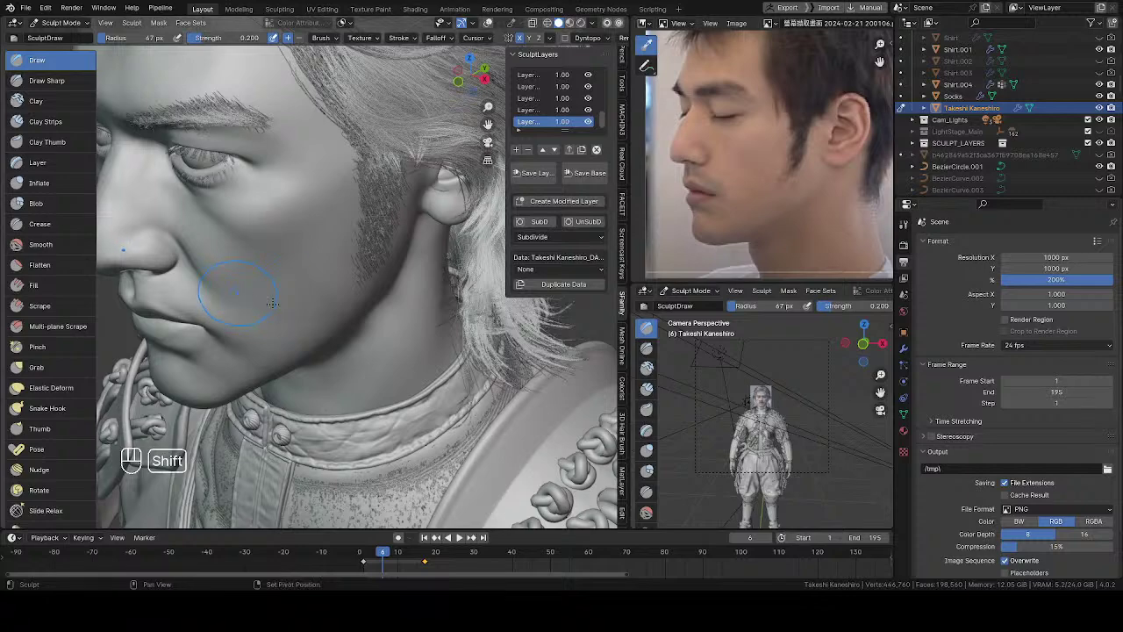
Switch to the Grab brush at 107 px and adjust the cheek below the eye.
middle_drag(266, 304, 328, 314)
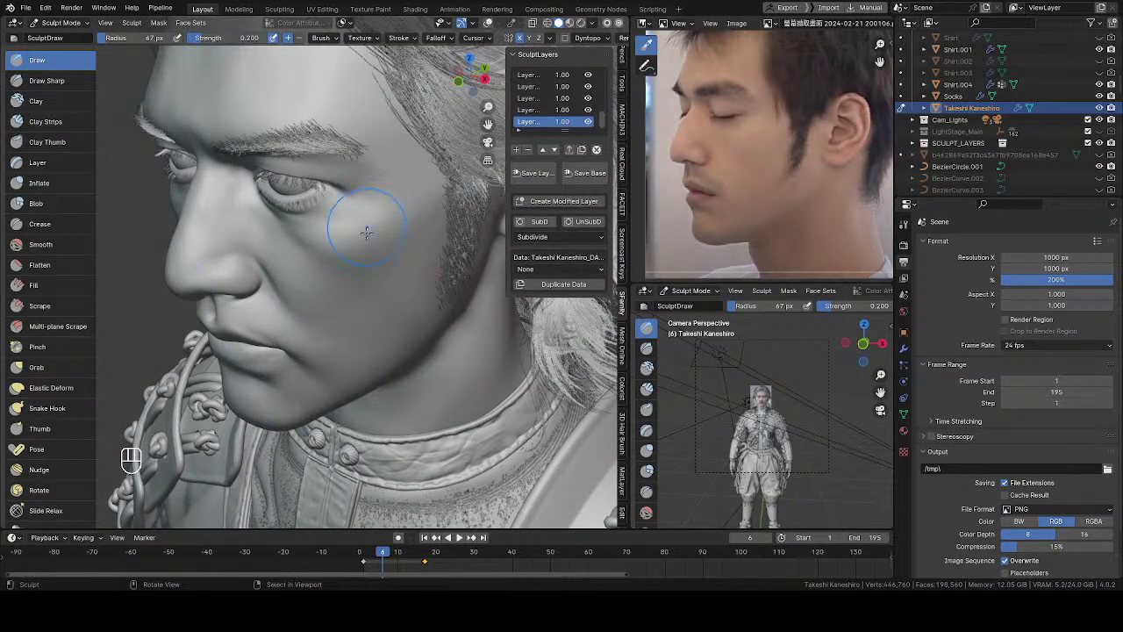
mouse_move(365, 233)
middle_down()
mouse_move(307, 275)
mouse_move(369, 295)
middle_up()
key(g)
key(f)
click(335, 285)
key(f)
click(385, 299)
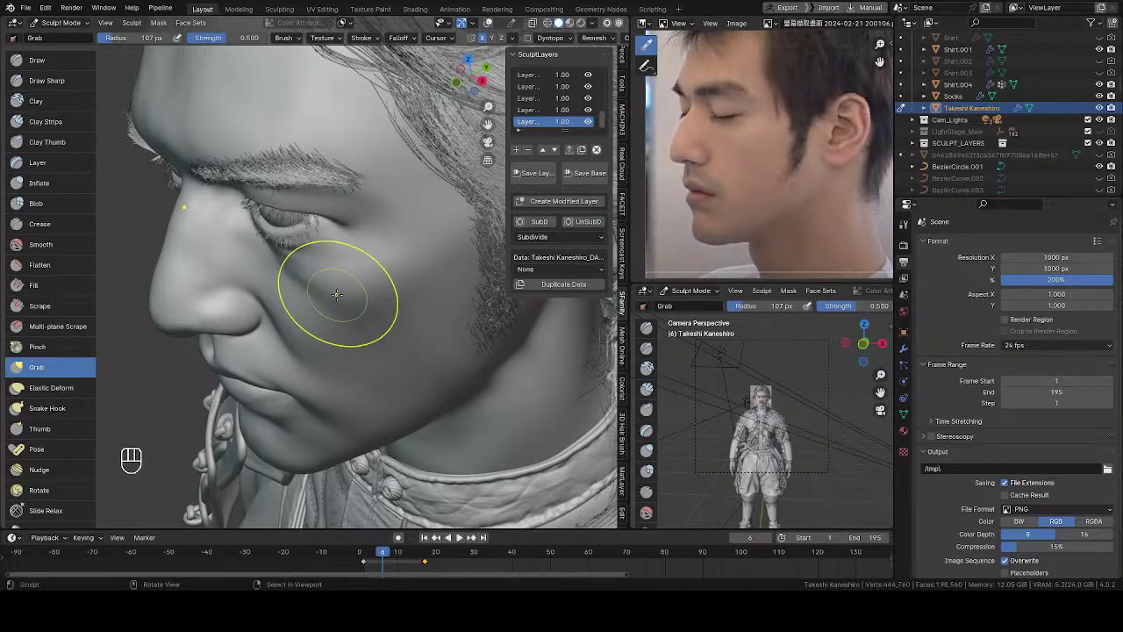
mouse_move(339, 296)
middle_down()
mouse_move(431, 281)
mouse_move(457, 292)
mouse_move(344, 301)
middle_up()
Enlarge the Grab brush to 116 px and reshape the front of the cheek between the lower eyelid and the nose.
key(f)
click(345, 300)
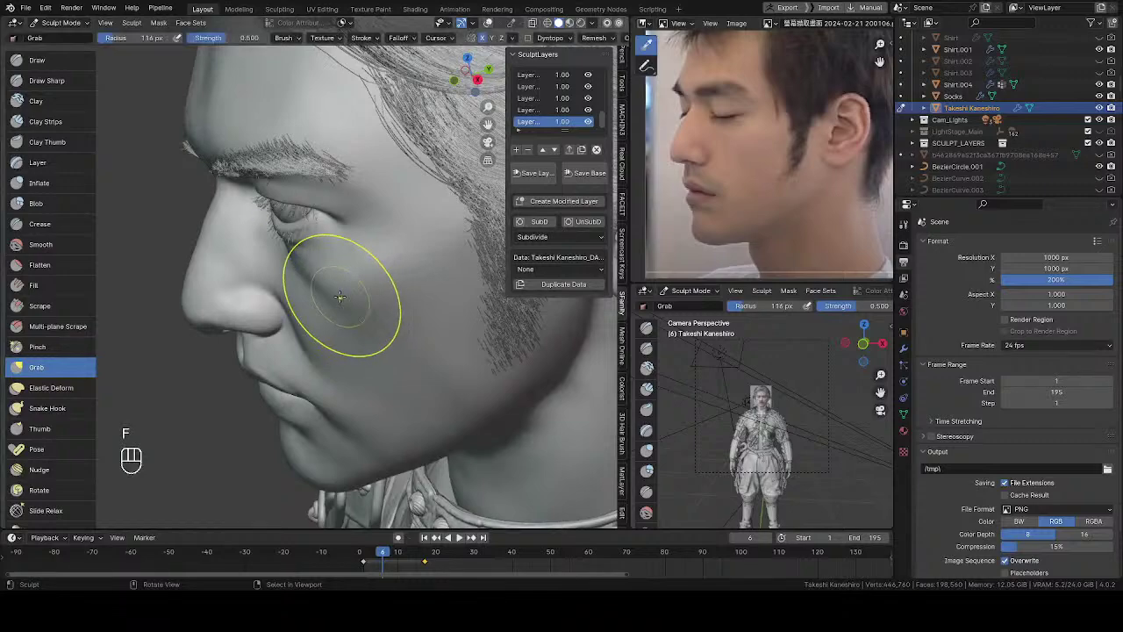
drag(341, 296, 332, 282)
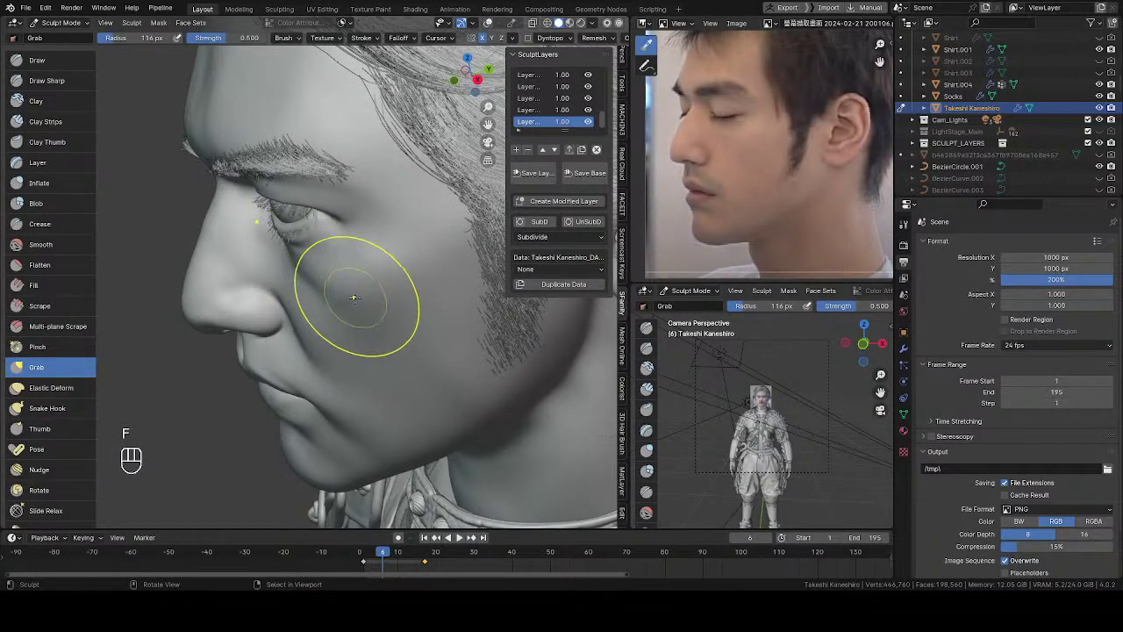
middle_drag(345, 277, 566, 242)
mouse_move(394, 268)
middle_down()
mouse_move(442, 307)
mouse_move(378, 276)
mouse_move(147, 266)
mouse_move(136, 244)
mouse_move(291, 285)
middle_up()
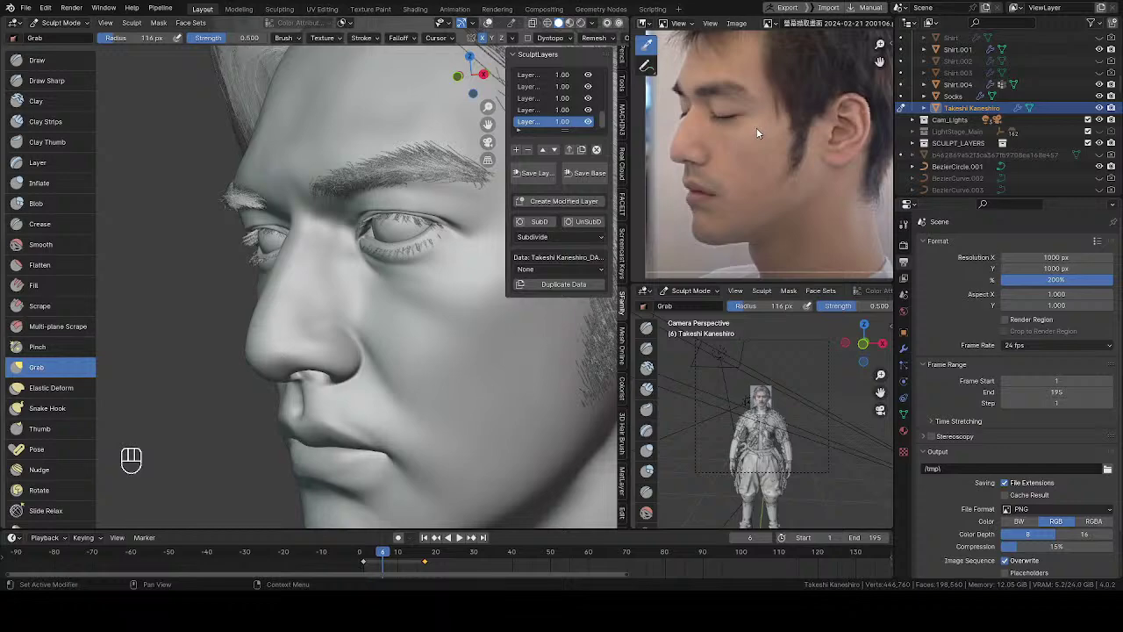
Show the three-quarter reference portrait with moustache and patterned collar in the image editor.
drag(757, 134, 773, 146)
scroll(772, 147, up, 2)
middle_drag(776, 81, 769, 218)
scroll(787, 138, up, 3)
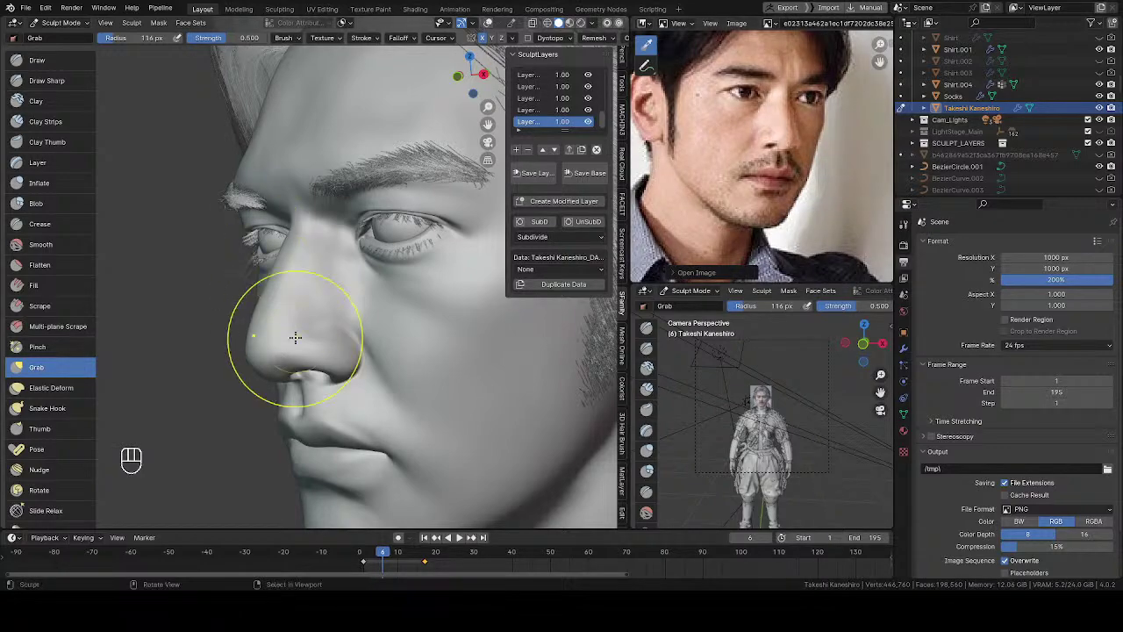
Reduce the Grab brush to about 102 px and adjust the far cheek's outline below the eye in three-quarter view.
mouse_move(296, 334)
middle_down()
mouse_move(401, 283)
mouse_move(382, 186)
mouse_move(387, 269)
middle_up()
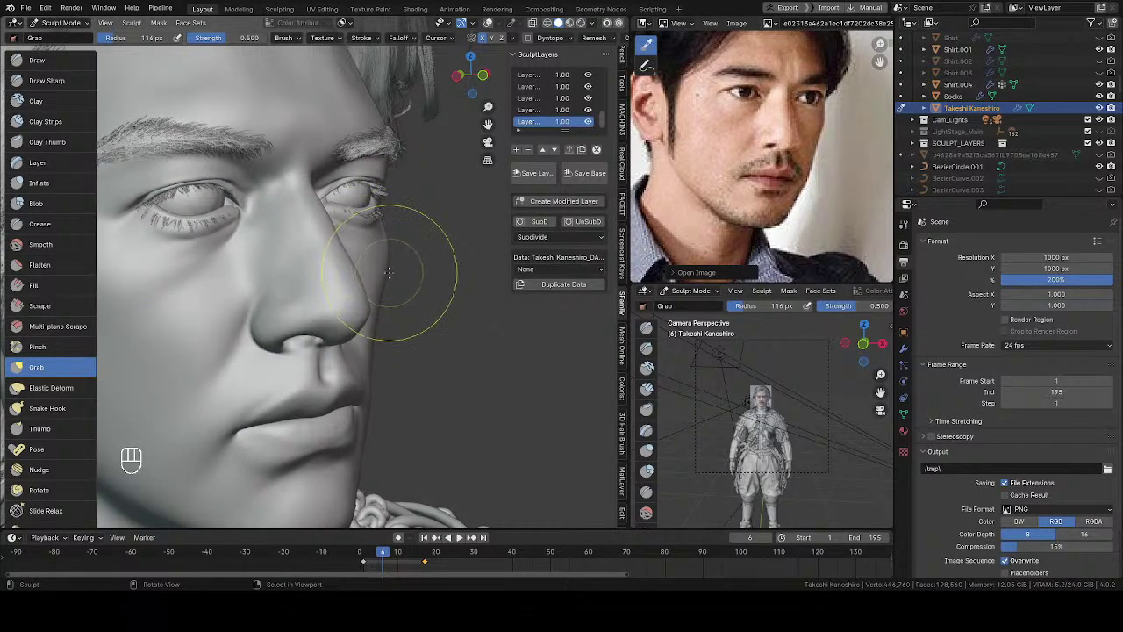
mouse_move(380, 269)
ctrl+middle_down()
mouse_move(388, 260)
mouse_move(368, 276)
ctrl+middle_up()
key(f)
key(f)
key(f)
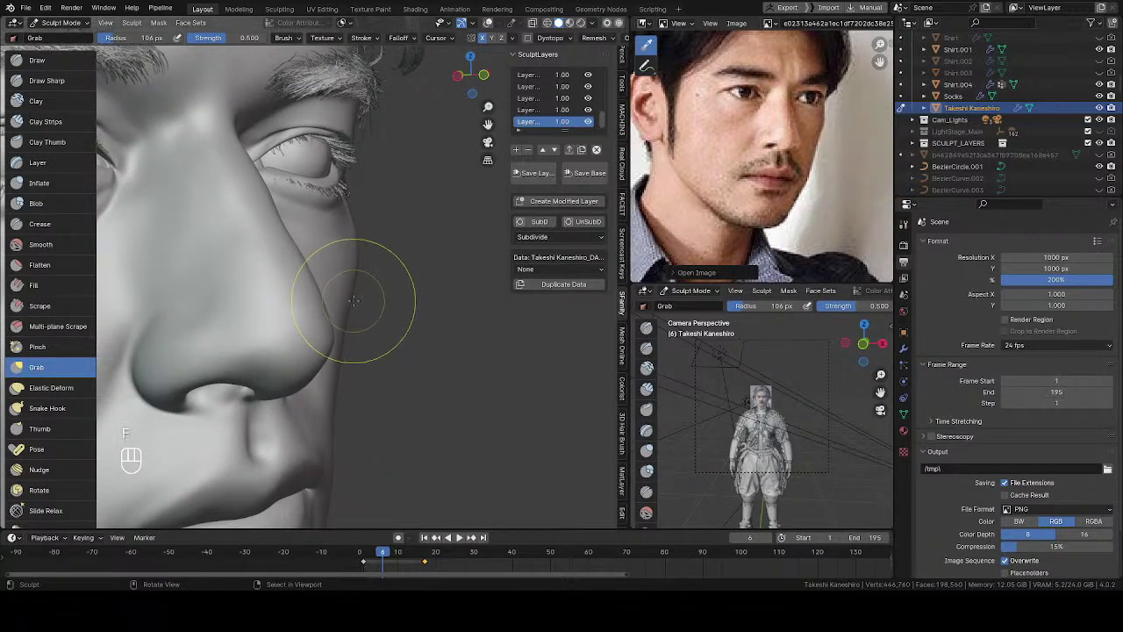
click(352, 299)
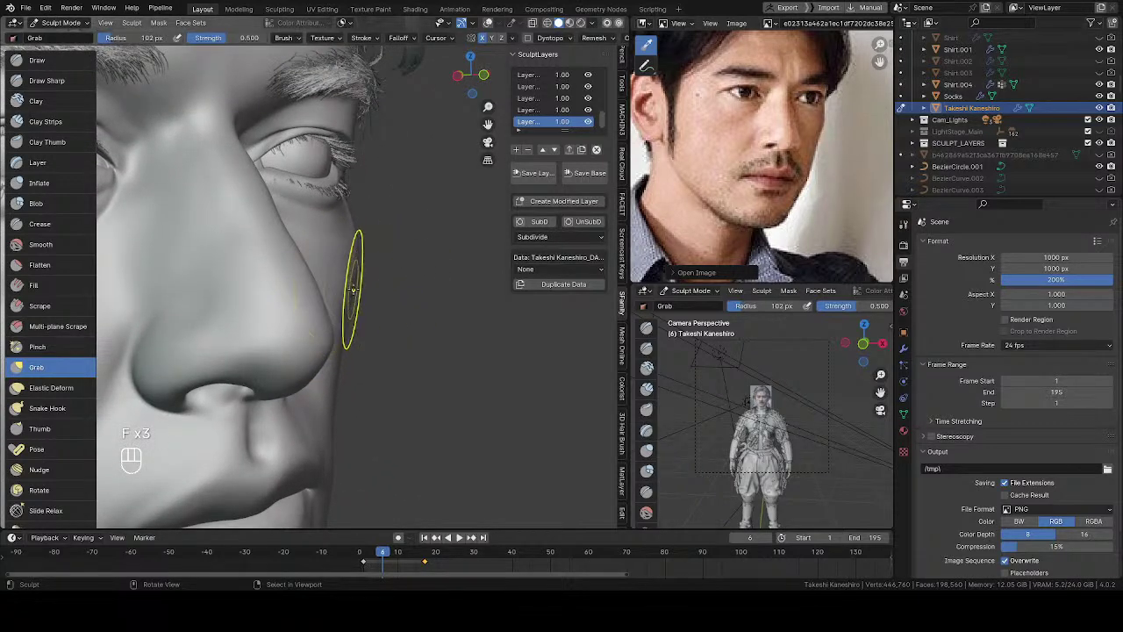
ctrl+middle_drag(352, 291, 352, 291)
ctrl+drag(354, 293, 350, 291)
key(f)
click(357, 267)
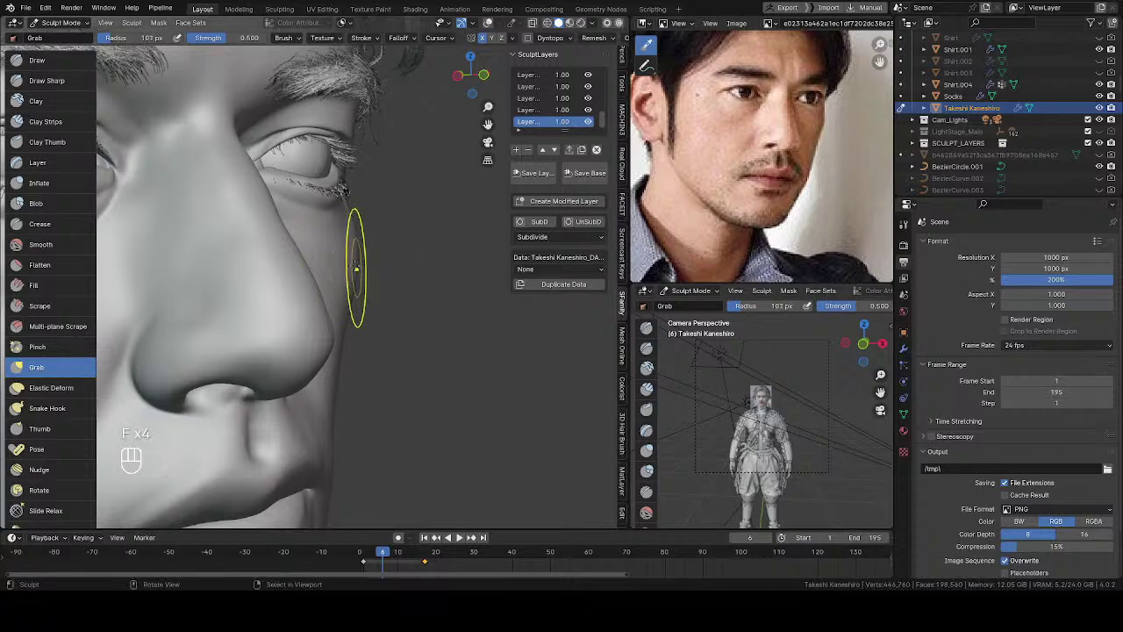
middle_drag(360, 240, 285, 239)
Set the Grab brush to 111 px and refine the far cheek's contour beside the nose.
mouse_move(412, 238)
middle_down()
mouse_move(363, 226)
mouse_move(468, 251)
mouse_move(463, 265)
mouse_move(456, 250)
mouse_move(414, 371)
mouse_move(419, 412)
middle_up()
key(f)
click(404, 235)
key(f)
click(391, 237)
key(f)
click(388, 226)
mouse_move(300, 343)
middle_down()
mouse_move(306, 264)
mouse_move(294, 303)
mouse_move(189, 297)
mouse_move(453, 289)
mouse_move(355, 254)
middle_up()
key(q)
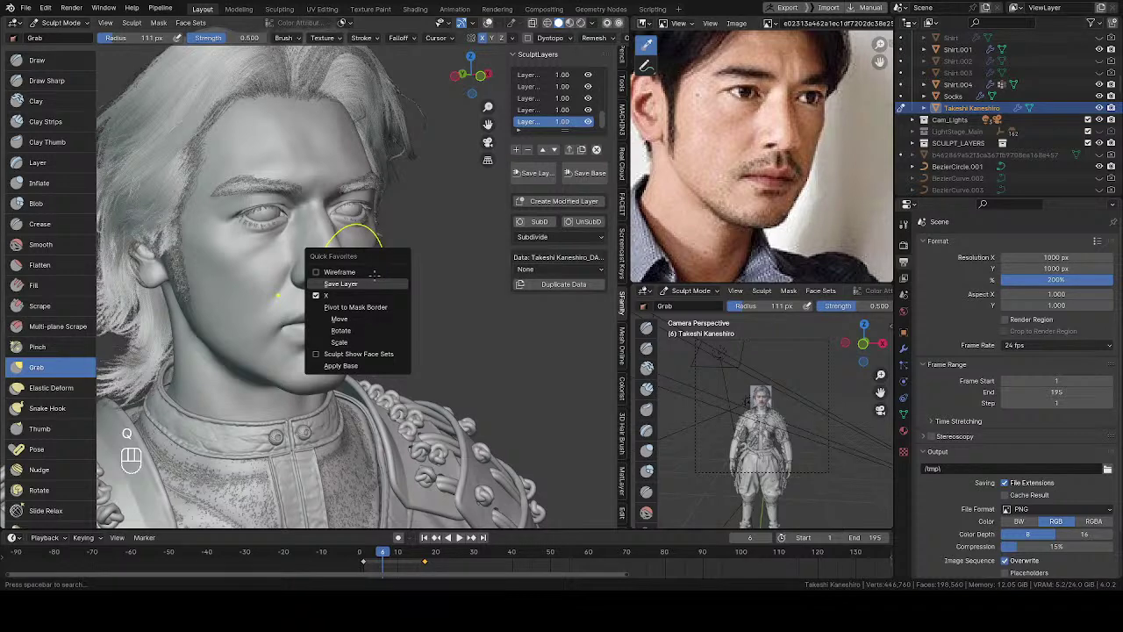
key(Escape)
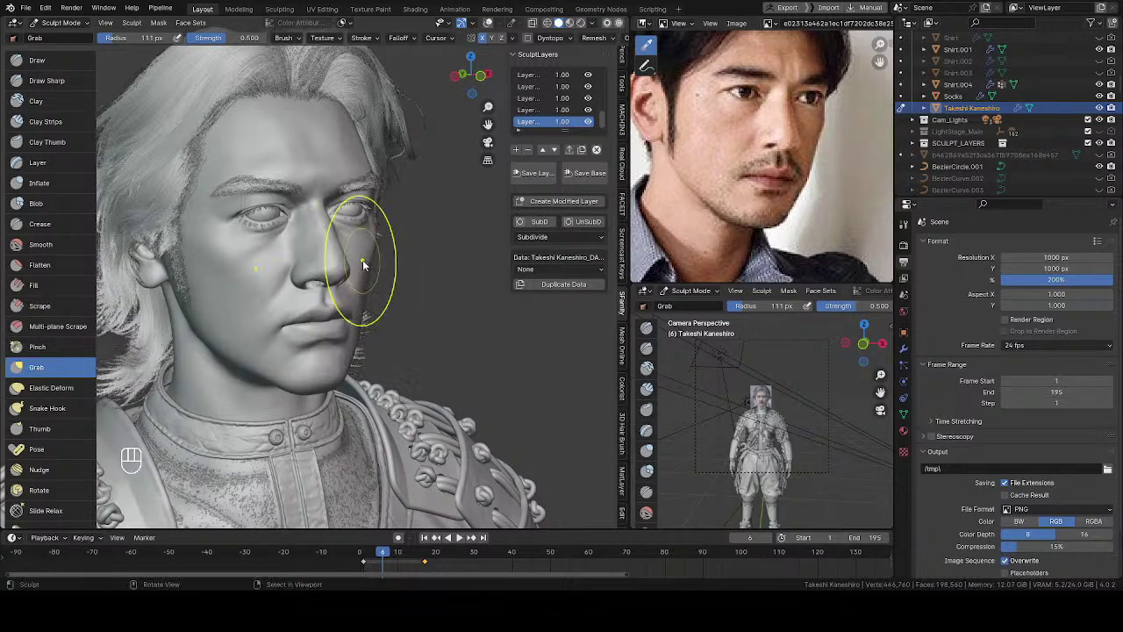
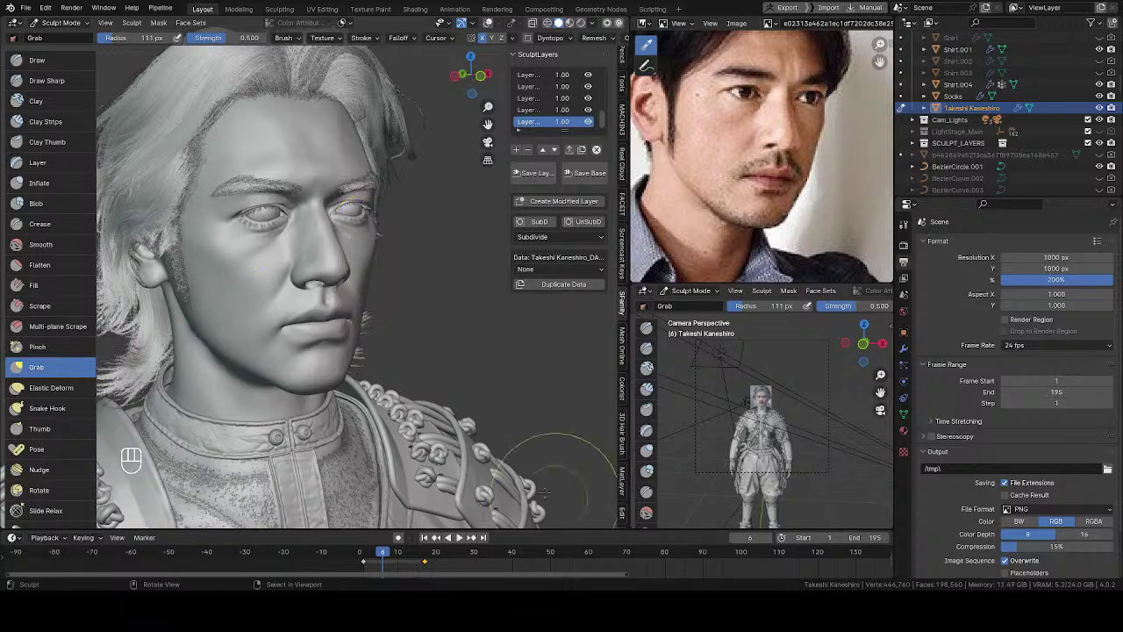
Switch to Object Mode with rendered viewport shading and examine the face from profile, three-quarter and closer views.
mouse_move(412, 263)
middle_down()
mouse_move(354, 320)
mouse_move(366, 293)
mouse_move(293, 263)
mouse_move(288, 291)
middle_up()
key(Tab)
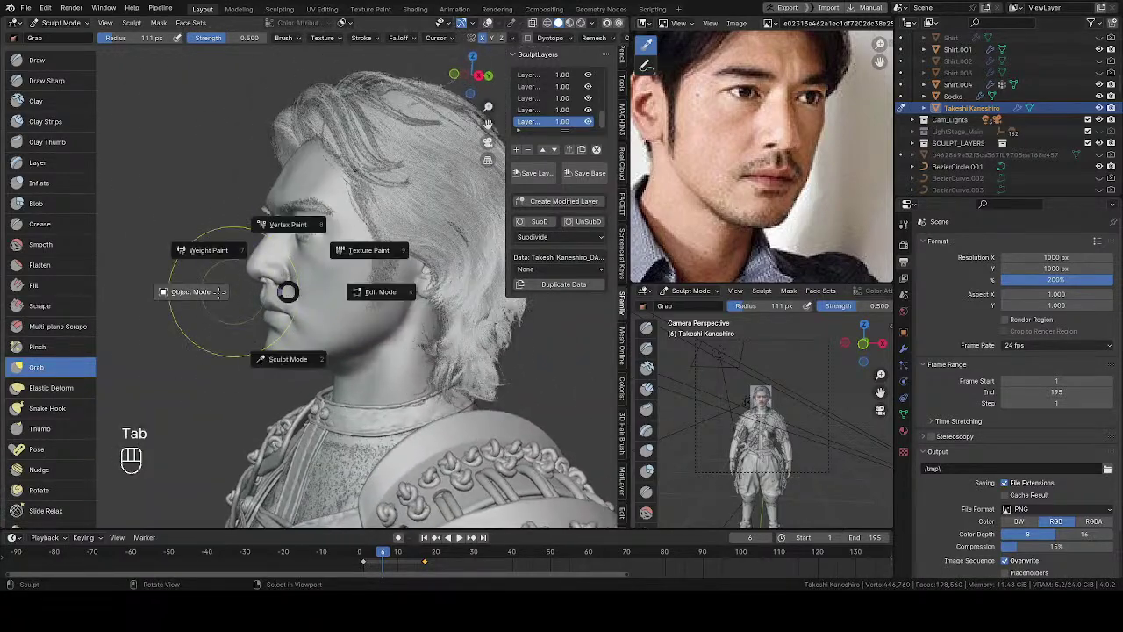
click(292, 304)
mouse_move(343, 302)
middle_down()
mouse_move(334, 314)
mouse_move(257, 295)
mouse_move(316, 266)
mouse_move(515, 270)
middle_up()
key(z)
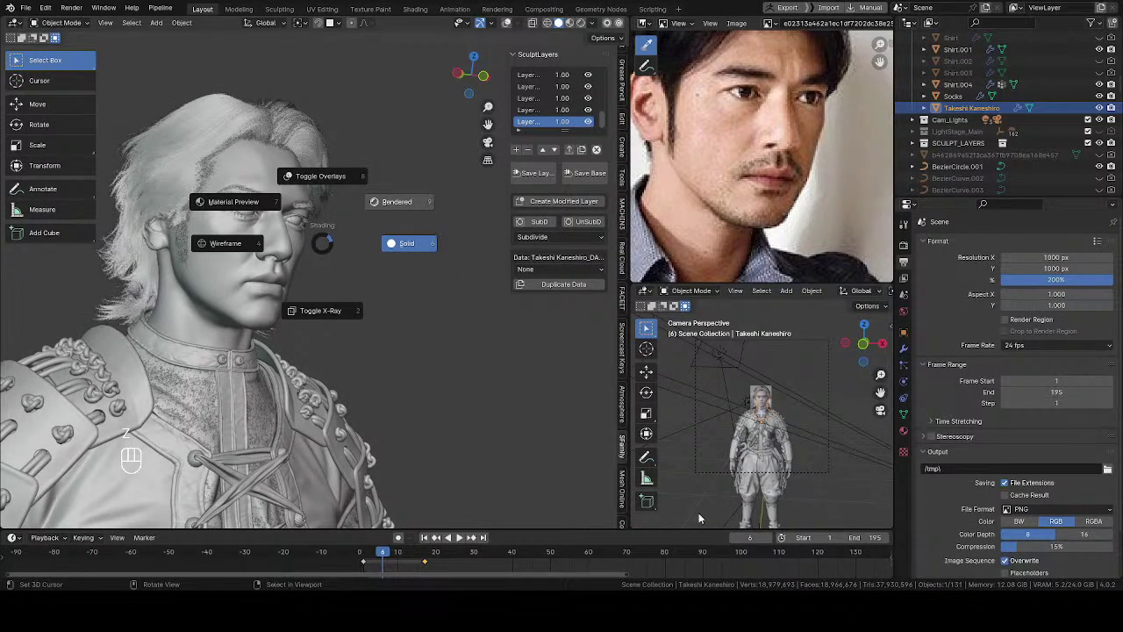
click(399, 202)
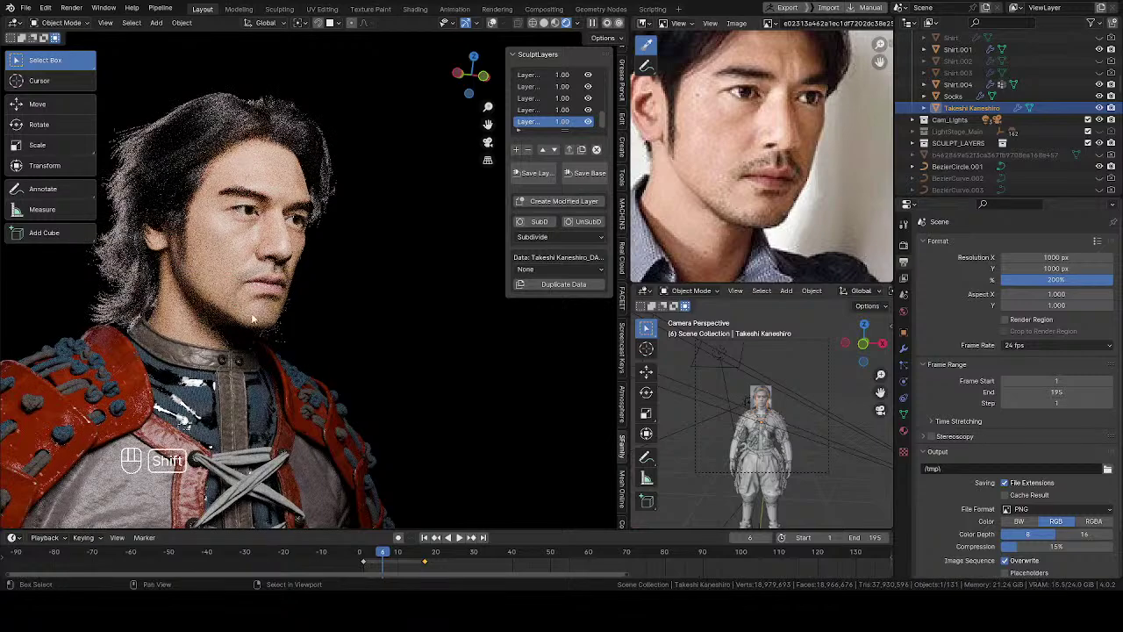
scroll(312, 307, up, 1)
middle_drag(352, 263, 195, 270)
shift+middle_drag(368, 360, 266, 345)
middle_drag(186, 267, 413, 268)
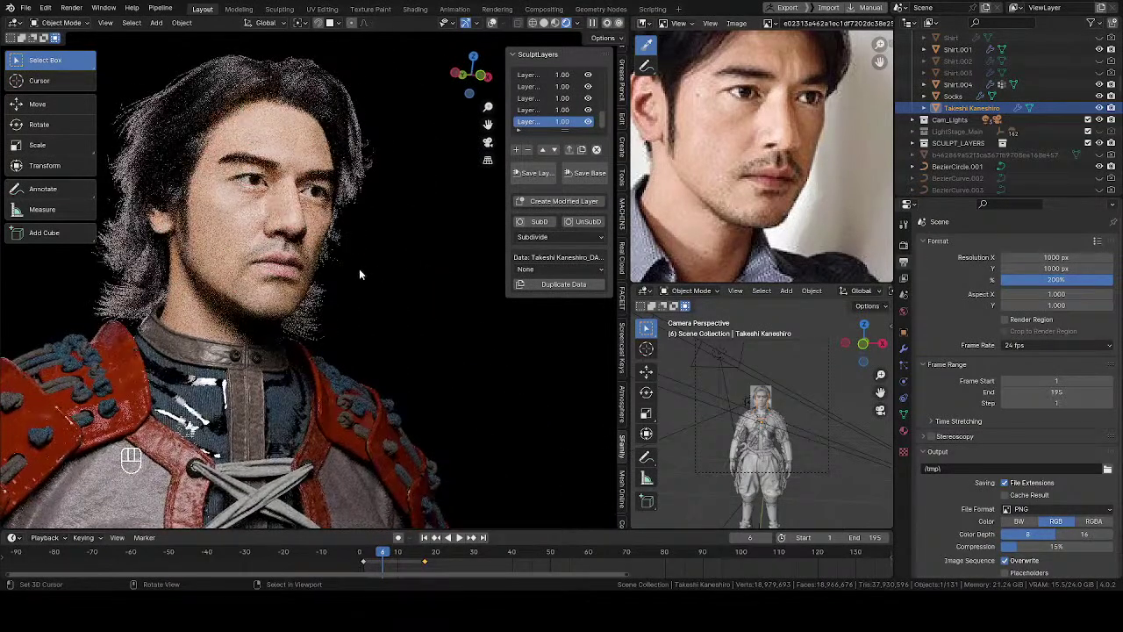
middle_drag(293, 266, 328, 288)
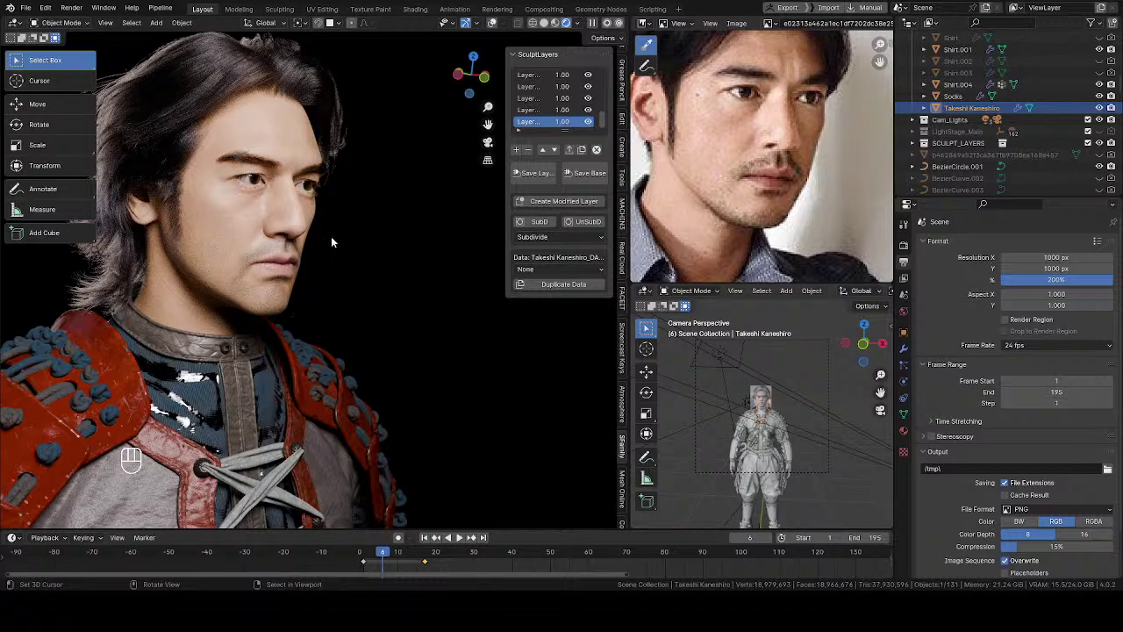
middle_drag(331, 238, 331, 255)
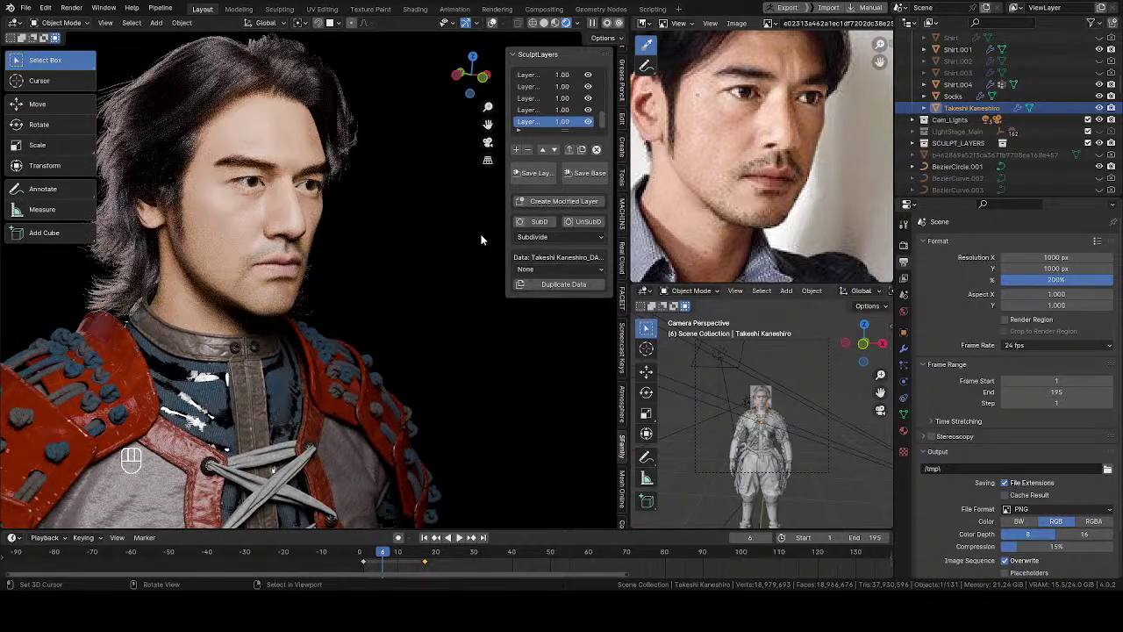
Return the viewport to solid shading and put the head back into Sculpt Mode.
key(z)
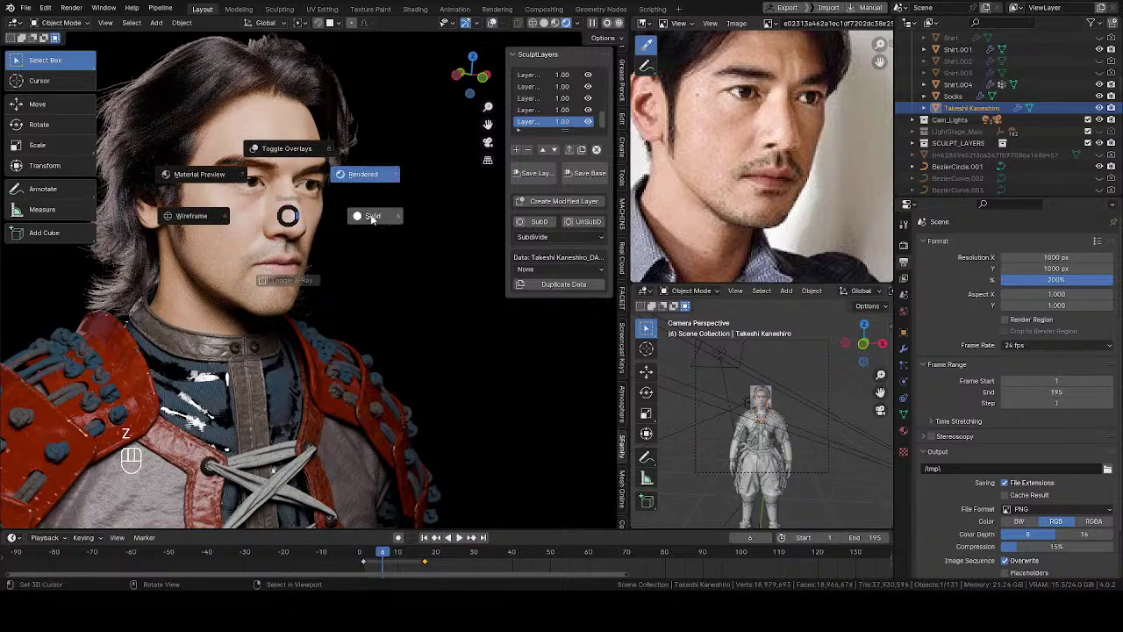
click(372, 219)
shift+middle_drag(359, 254, 328, 279)
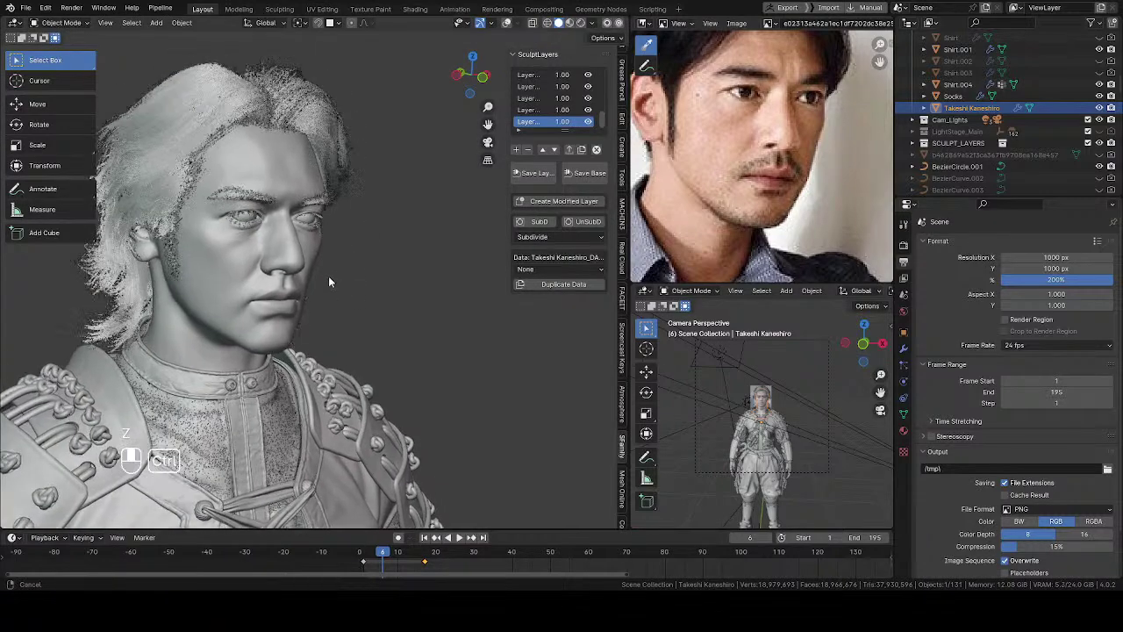
scroll(332, 258, up, 3)
key(Tab)
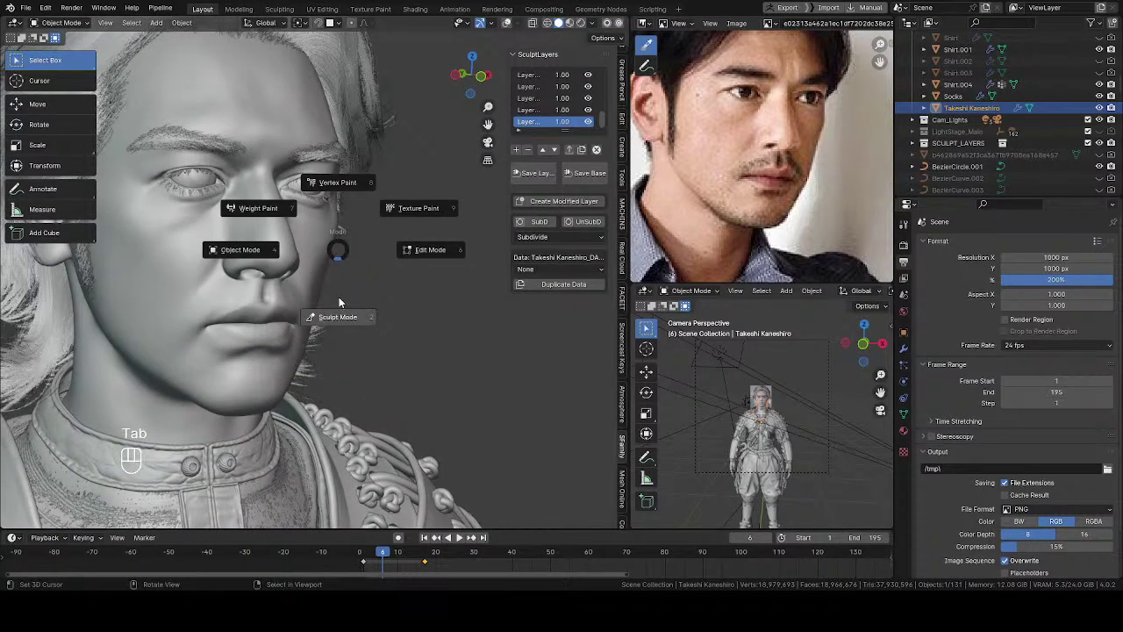
click(340, 298)
middle_drag(341, 298, 313, 264)
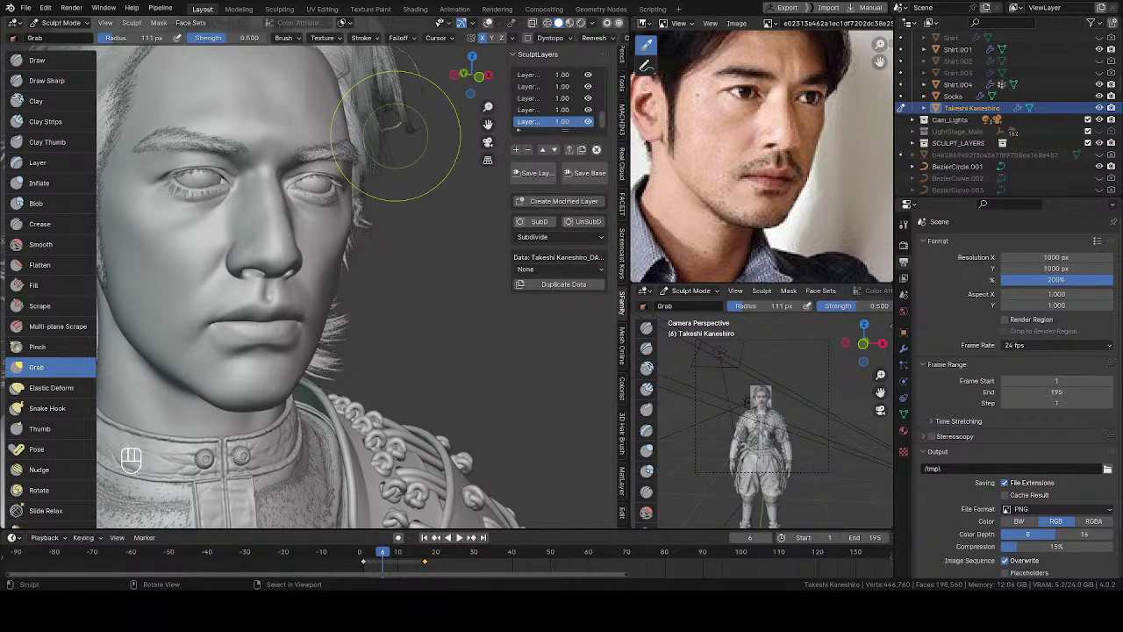
Try to reshape the far cheek's contour beside the nose with the Grab brush enlarged to 130 px.
middle_drag(366, 281, 373, 298)
key(g)
key(f)
key(f)
key(f)
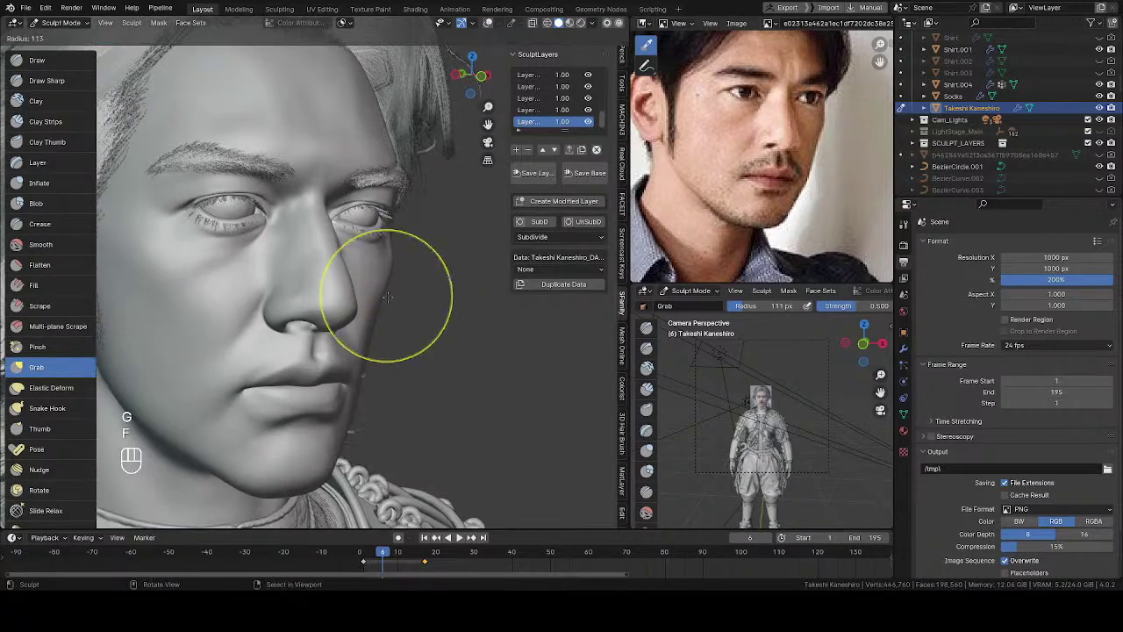
click(381, 311)
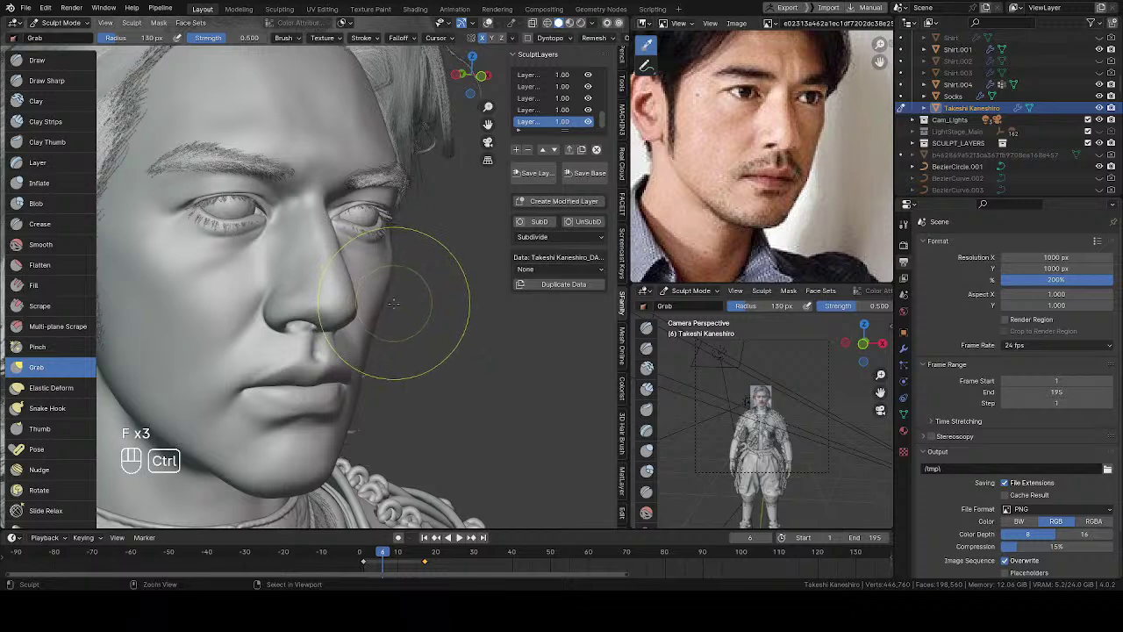
key(ctrl+z)
Reduce the Grab brush to 97 px and nudge the far cheek's outline beside the nose inward.
key(f)
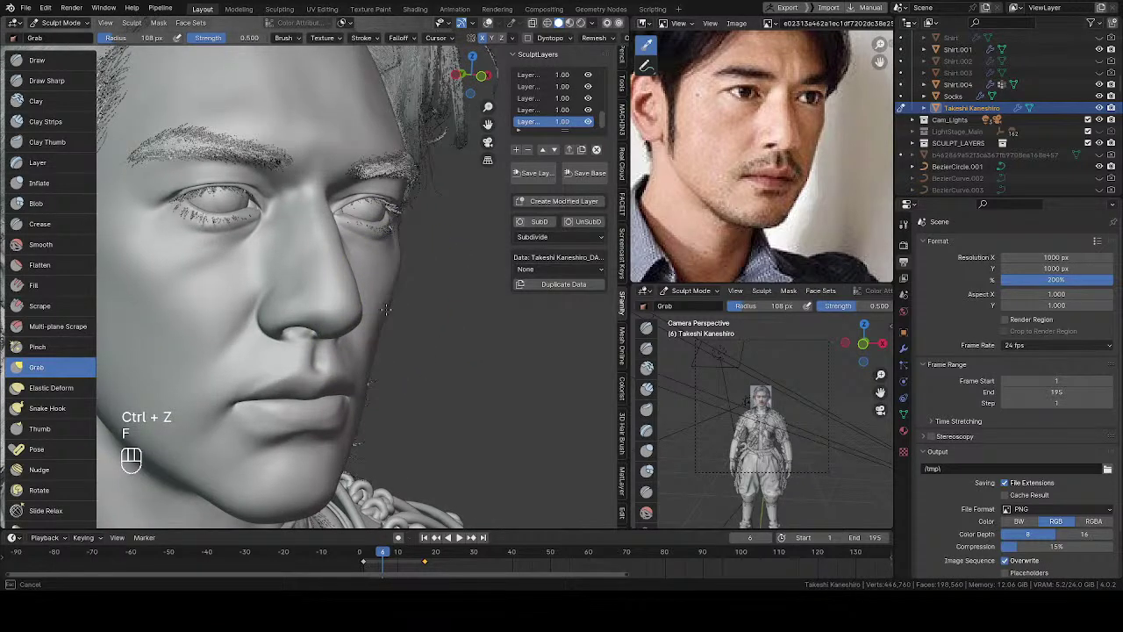
click(385, 310)
key(f)
click(383, 312)
drag(384, 311, 377, 307)
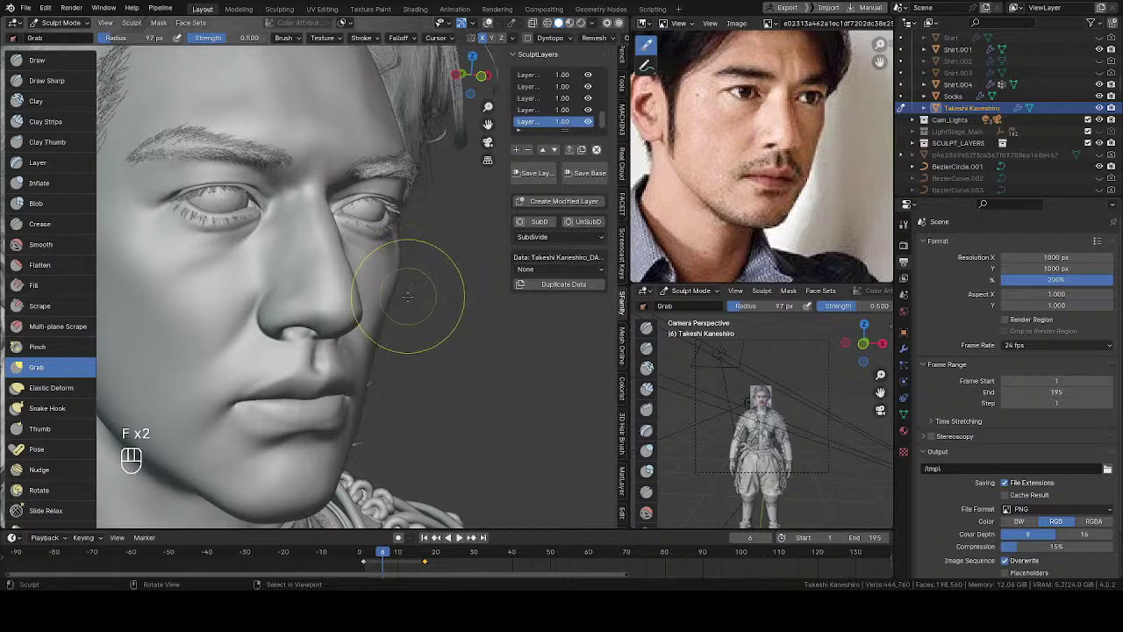
Save the project file.
mouse_move(407, 296)
middle_down()
mouse_move(377, 266)
mouse_move(404, 298)
mouse_move(232, 300)
mouse_move(368, 275)
mouse_move(288, 268)
middle_up()
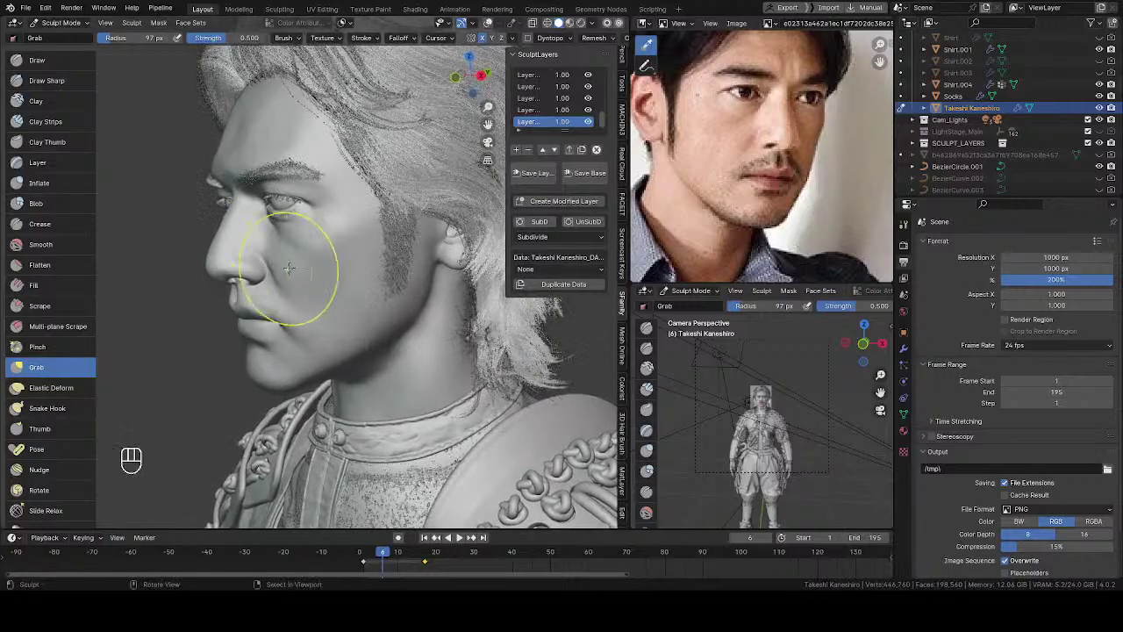
key(ctrl+s)
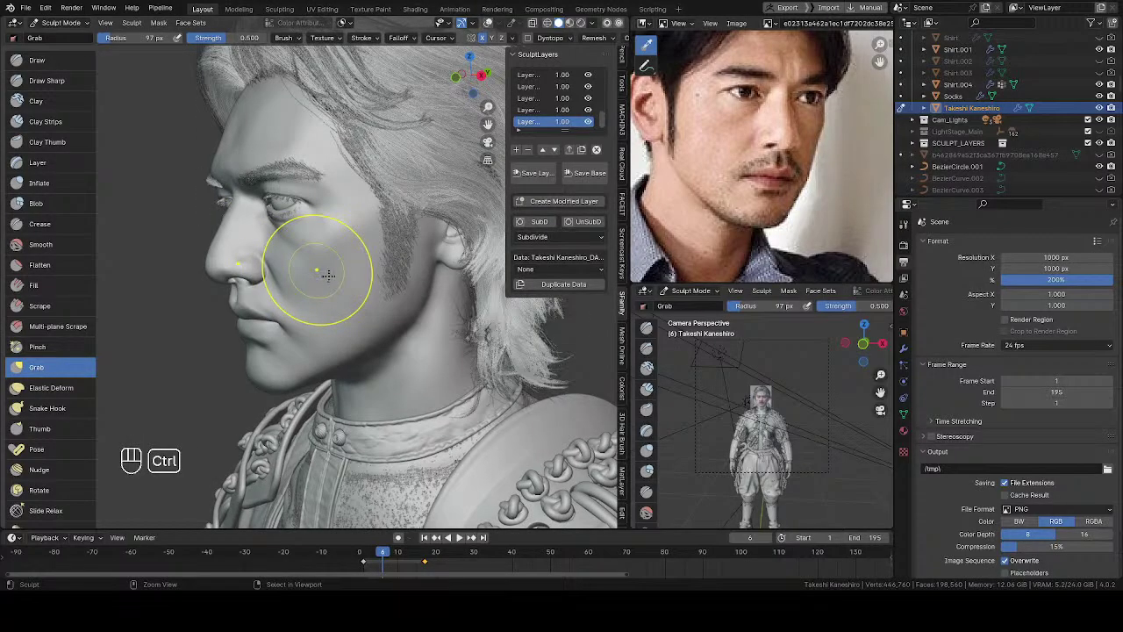
key(ctrl+s)
Examine the sculpted head from both sides and in three-quarter view, comparing it with the reference portrait.
mouse_move(311, 263)
middle_down()
mouse_move(175, 268)
mouse_move(251, 238)
mouse_move(401, 226)
mouse_move(391, 276)
mouse_move(325, 251)
middle_up()
scroll(313, 275, up, 4)
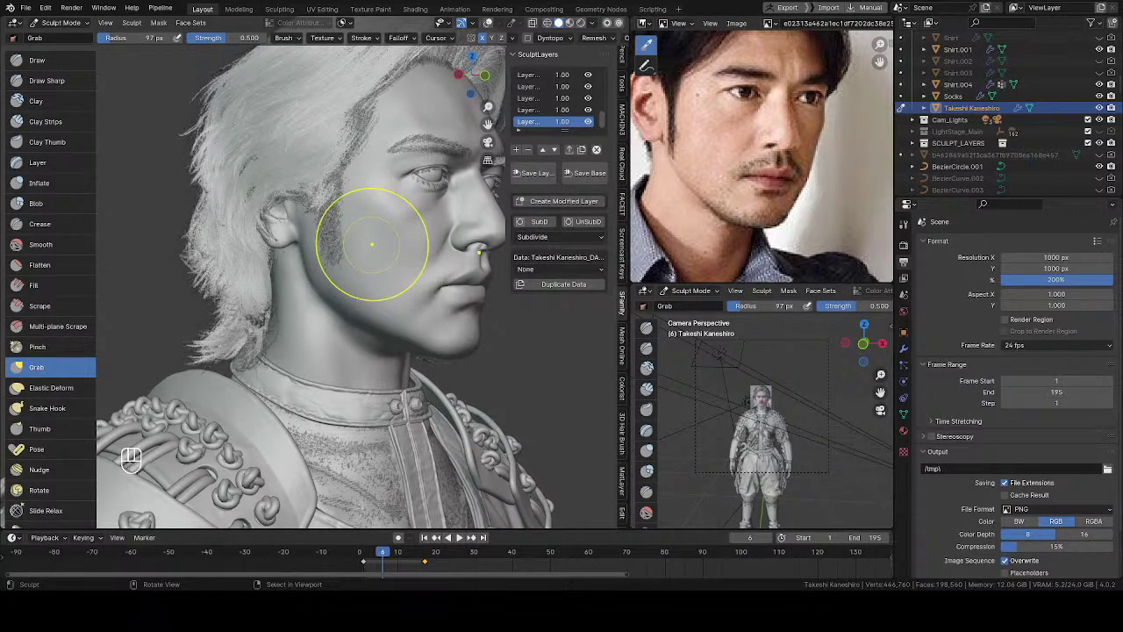
middle_drag(374, 242, 219, 257)
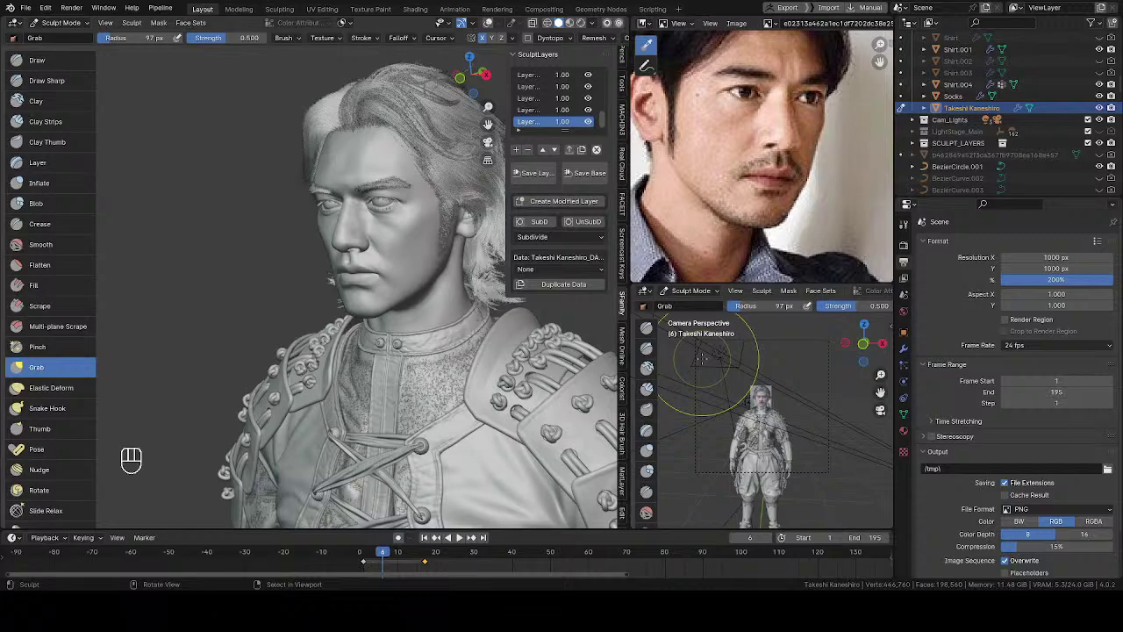
middle_drag(339, 213, 284, 213)
mouse_move(266, 232)
middle_down()
mouse_move(347, 255)
mouse_move(326, 259)
mouse_move(326, 238)
middle_up()
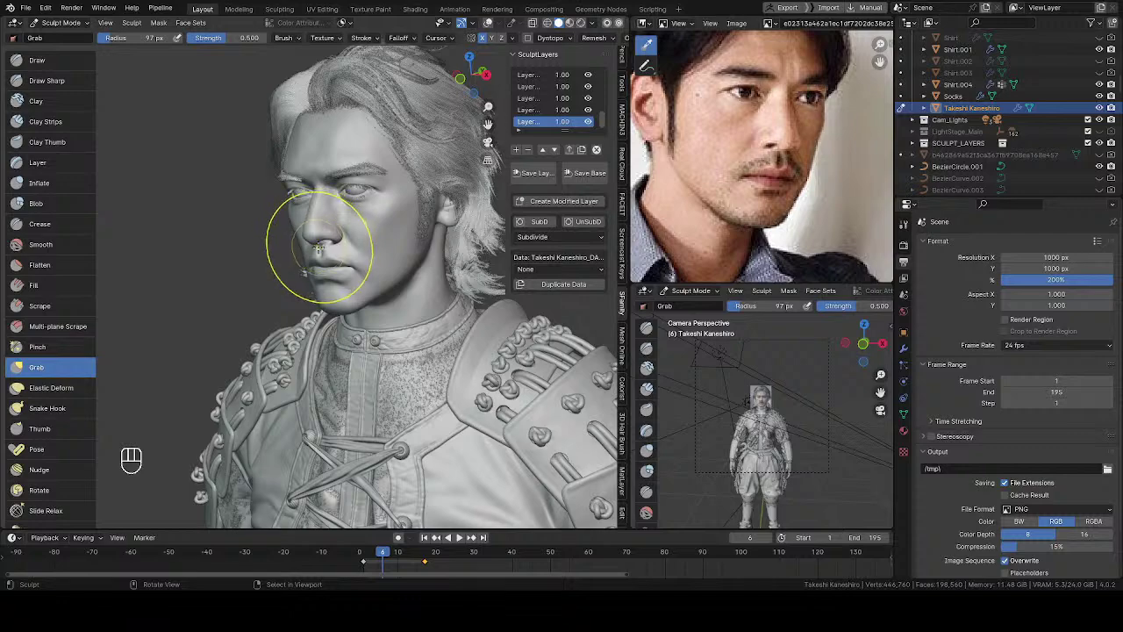
middle_drag(328, 230, 350, 263)
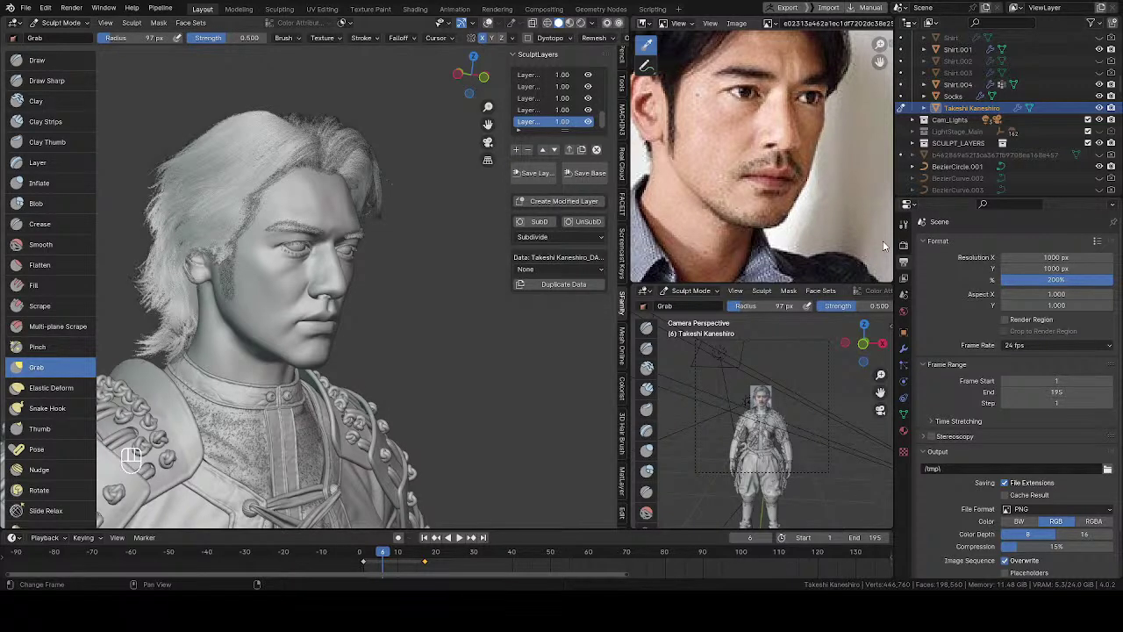
mouse_move(302, 173)
middle_down()
mouse_move(321, 231)
mouse_move(267, 285)
mouse_move(215, 304)
mouse_move(372, 261)
mouse_move(220, 274)
middle_up()
mouse_move(360, 274)
middle_down()
mouse_move(329, 272)
mouse_move(363, 271)
mouse_move(342, 263)
middle_up()
Save the face edits to the active sculpt layer.
key(q)
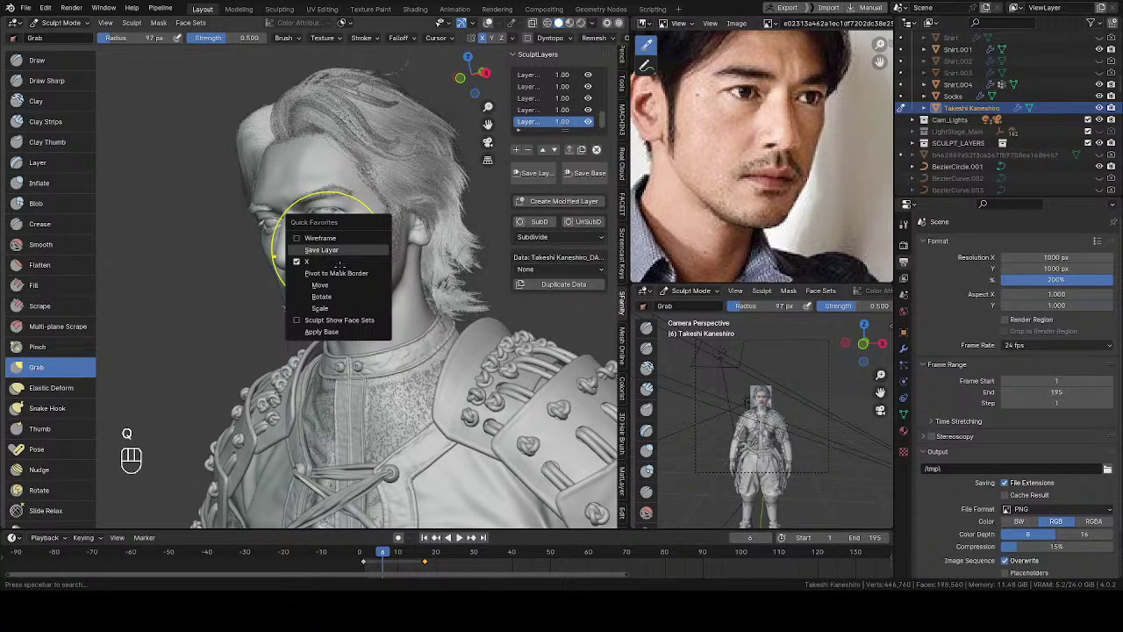
mouse_move(341, 273)
middle_down()
mouse_move(428, 257)
mouse_move(418, 260)
middle_up()
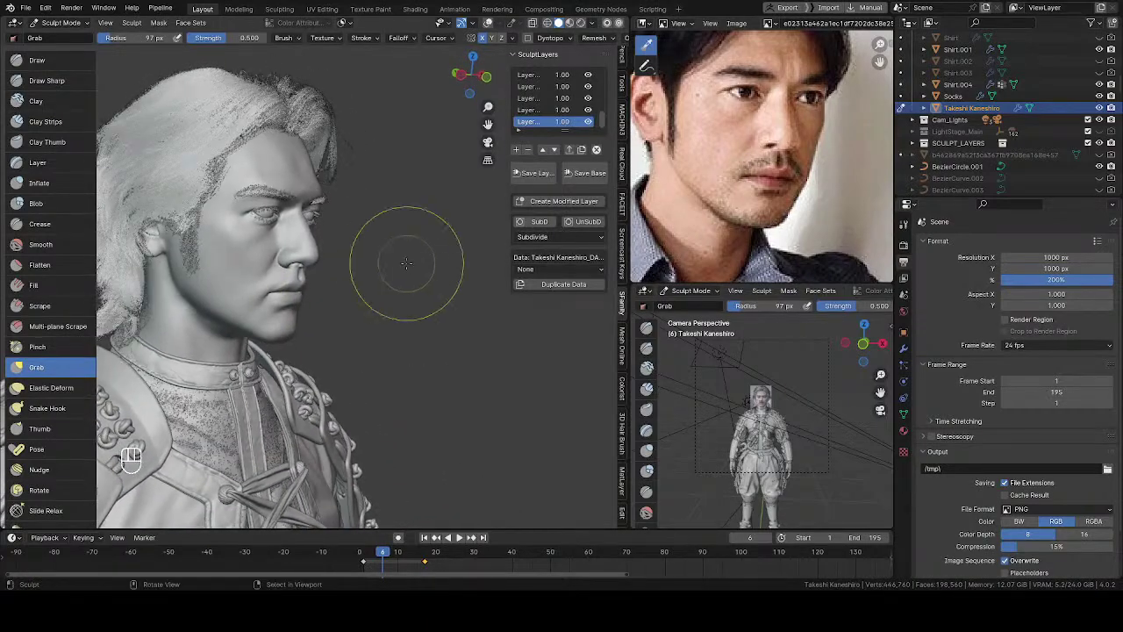
Switch to the Draw brush at about 46 px and sculpt the fold beneath the inner corner of the eye.
mouse_move(303, 278)
shift+middle_down()
mouse_move(322, 325)
mouse_move(347, 246)
shift+middle_up()
mouse_move(327, 292)
shift+middle_down()
mouse_move(380, 252)
mouse_move(375, 241)
mouse_move(323, 248)
shift+middle_up()
key(v)
mouse_move(318, 259)
ctrl+middle_down()
mouse_move(303, 235)
mouse_move(272, 225)
mouse_move(283, 225)
ctrl+middle_up()
key(f)
click(260, 227)
key(f)
click(282, 224)
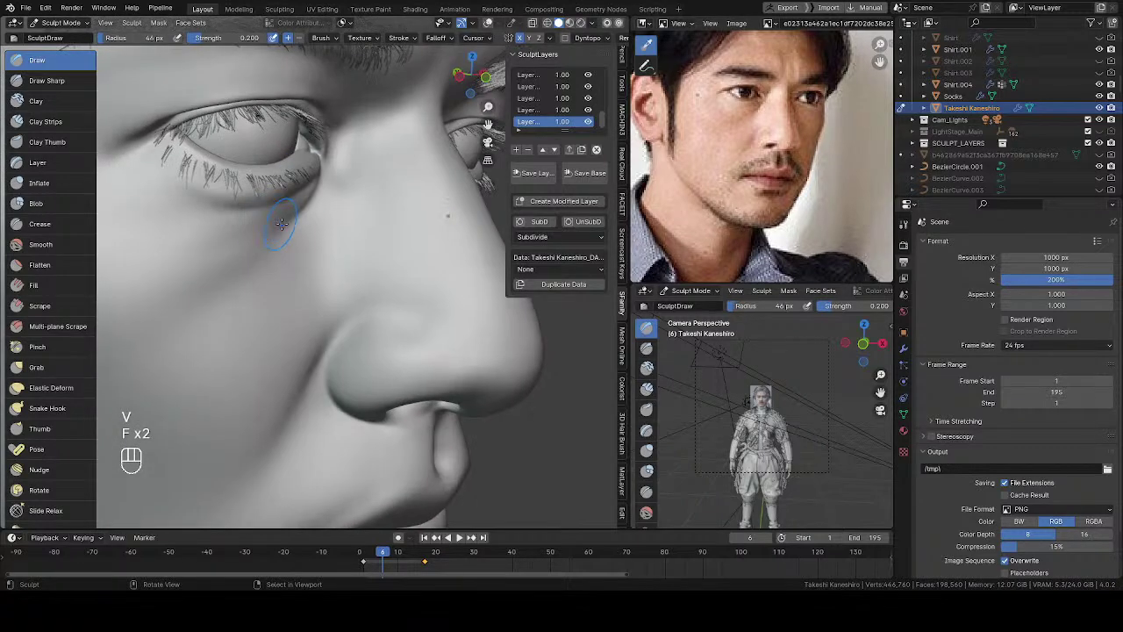
key(f)
mouse_move(291, 215)
middle_down()
mouse_move(264, 249)
mouse_move(302, 229)
mouse_move(295, 205)
mouse_move(225, 257)
mouse_move(297, 226)
middle_up()
Set the Draw brush to 48 px and refine and smooth the crease running down from the inner eye corner.
key(f)
key(f)
click(291, 215)
key(f)
click(303, 215)
mouse_move(319, 176)
shift+middle_down()
mouse_move(318, 203)
mouse_move(313, 190)
mouse_move(336, 183)
mouse_move(303, 195)
mouse_move(296, 186)
shift+middle_up()
key(f)
click(306, 189)
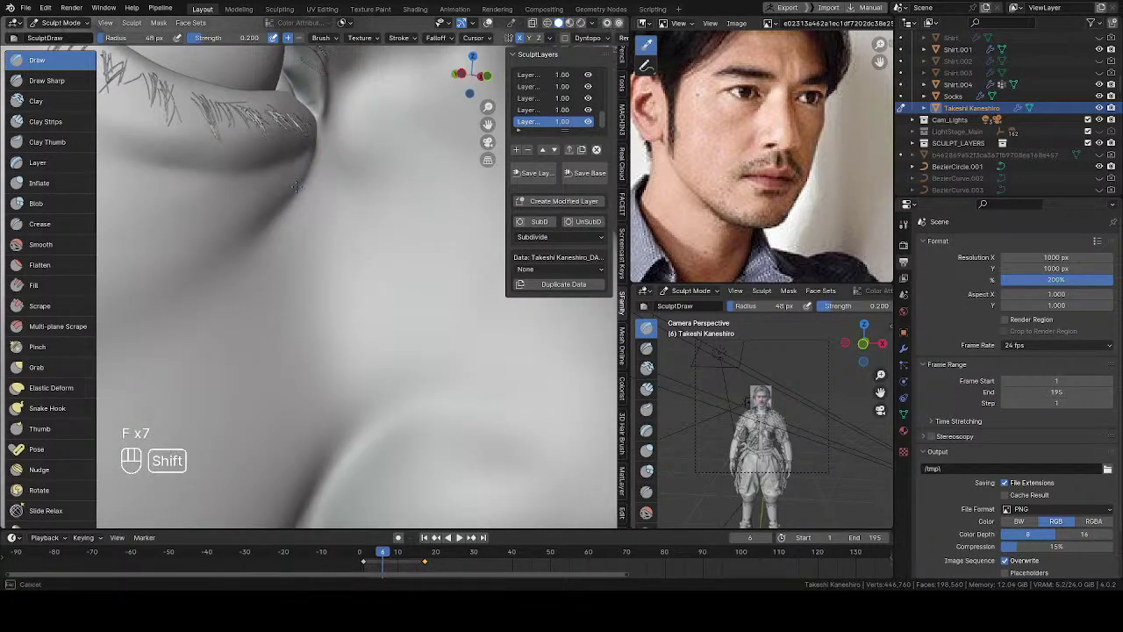
shift+drag(292, 195, 280, 219)
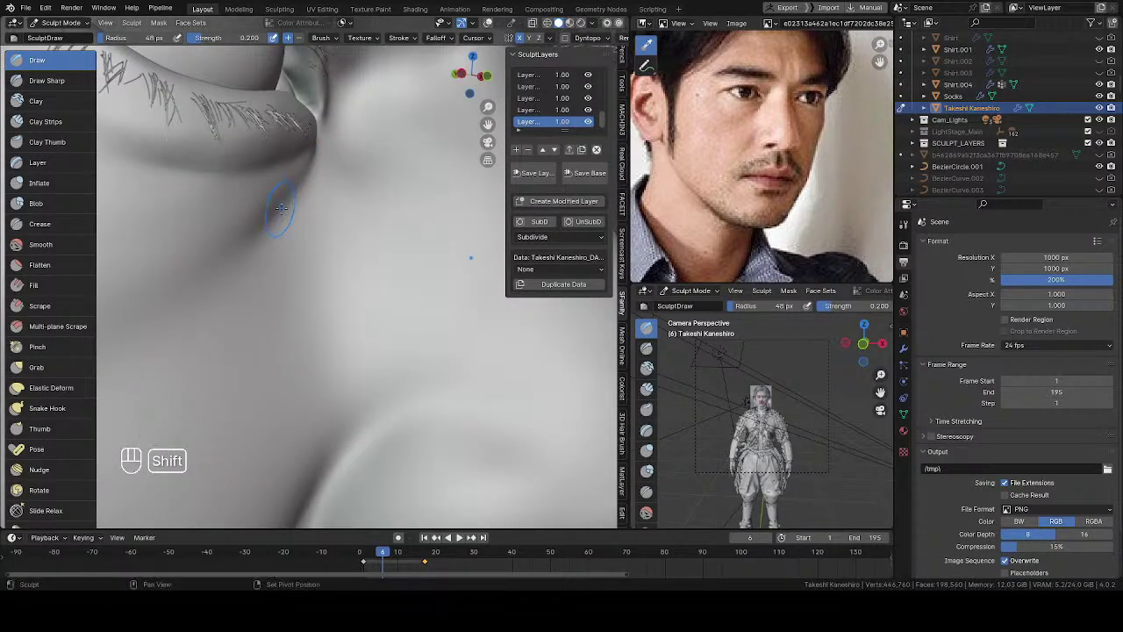
Enlarge the Draw brush to 84 px and blend the area under the lower eyelid into the cheek.
mouse_move(280, 221)
middle_down()
mouse_move(299, 215)
mouse_move(257, 285)
mouse_move(155, 243)
middle_up()
key(f)
click(292, 191)
mouse_move(274, 263)
middle_down()
mouse_move(172, 311)
mouse_move(313, 263)
mouse_move(323, 288)
middle_up()
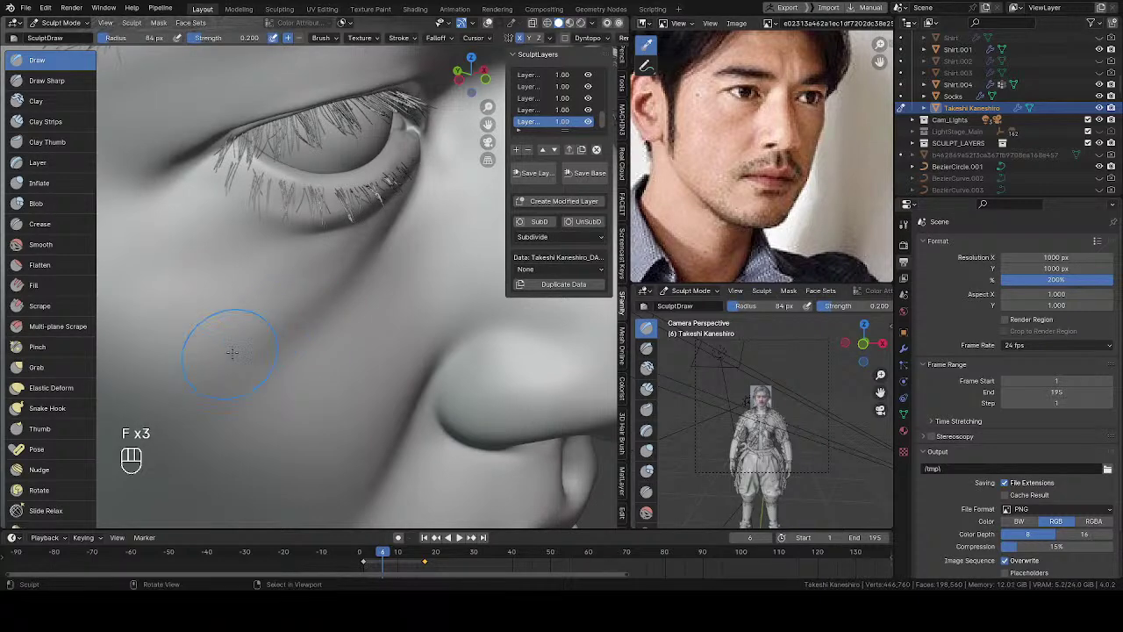
Set the Draw brush to about 51 px and sculpt and smooth the brow area between the eyebrows.
mouse_move(291, 298)
shift+mouse_down()
mouse_move(328, 283)
mouse_move(333, 268)
shift+mouse_up()
mouse_move(333, 258)
middle_down()
mouse_move(346, 218)
mouse_move(333, 263)
middle_up()
mouse_move(334, 264)
middle_down()
mouse_move(305, 284)
mouse_move(254, 246)
mouse_move(129, 317)
mouse_move(384, 395)
mouse_move(392, 254)
mouse_move(308, 301)
mouse_move(309, 284)
mouse_move(398, 199)
mouse_move(303, 219)
middle_up()
key(f)
click(298, 210)
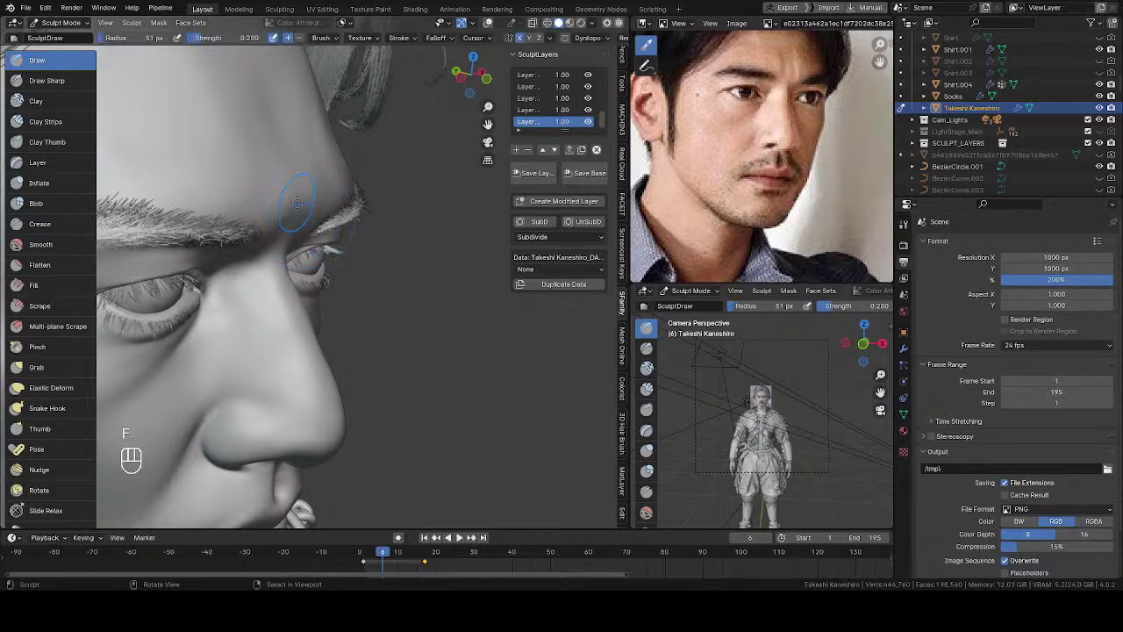
shift+drag(296, 190, 300, 211)
shift+drag(311, 165, 300, 211)
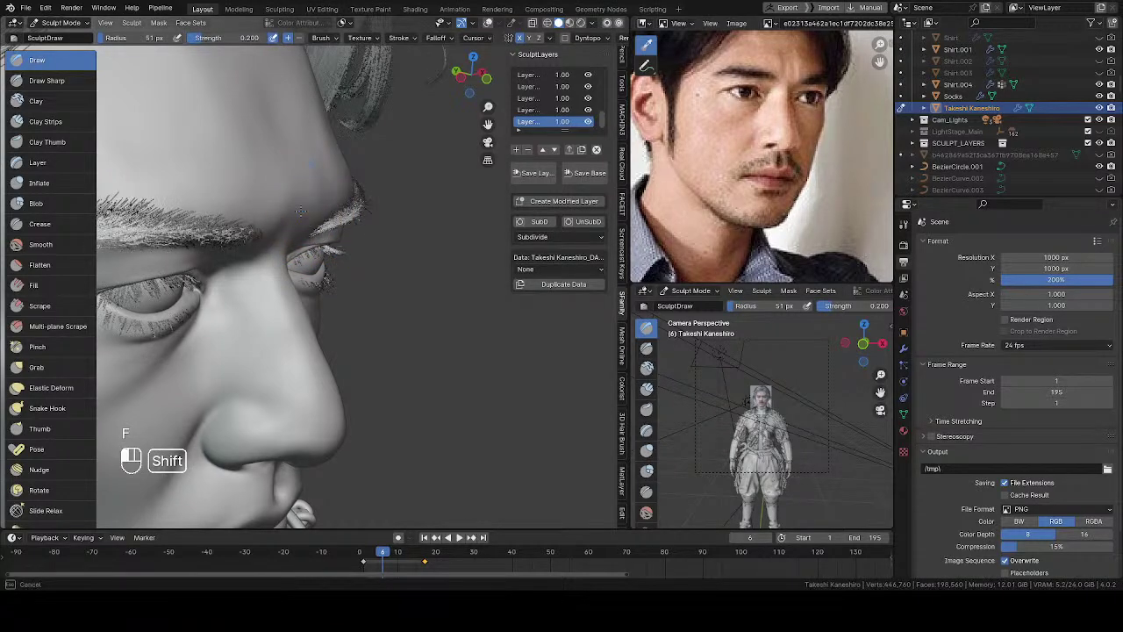
middle_drag(321, 165, 310, 215)
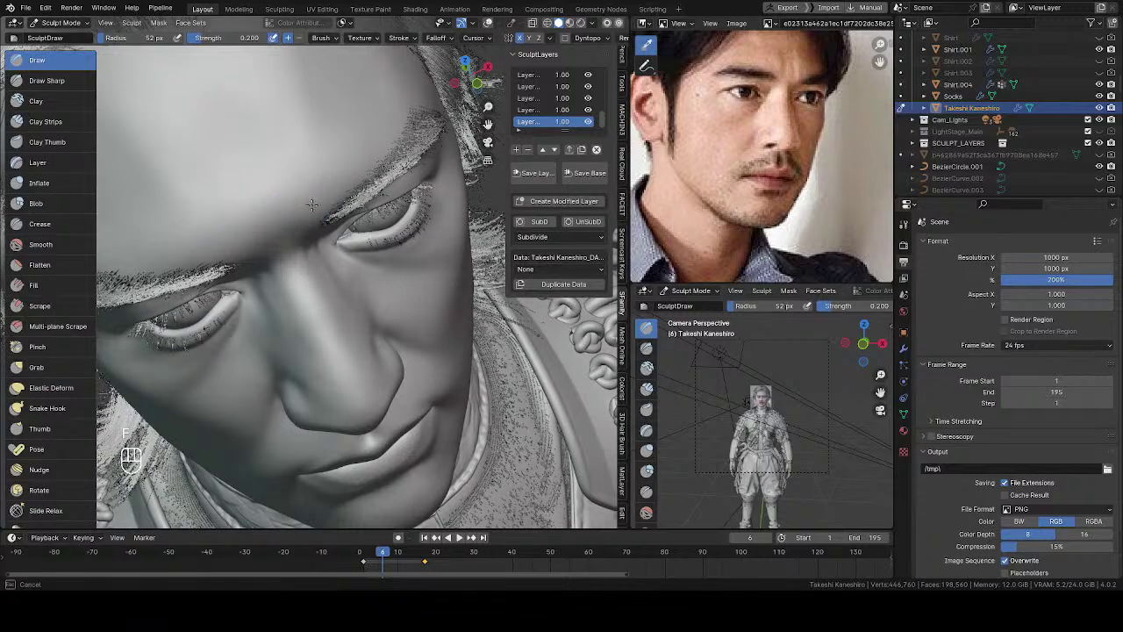
shift+drag(294, 176, 275, 201)
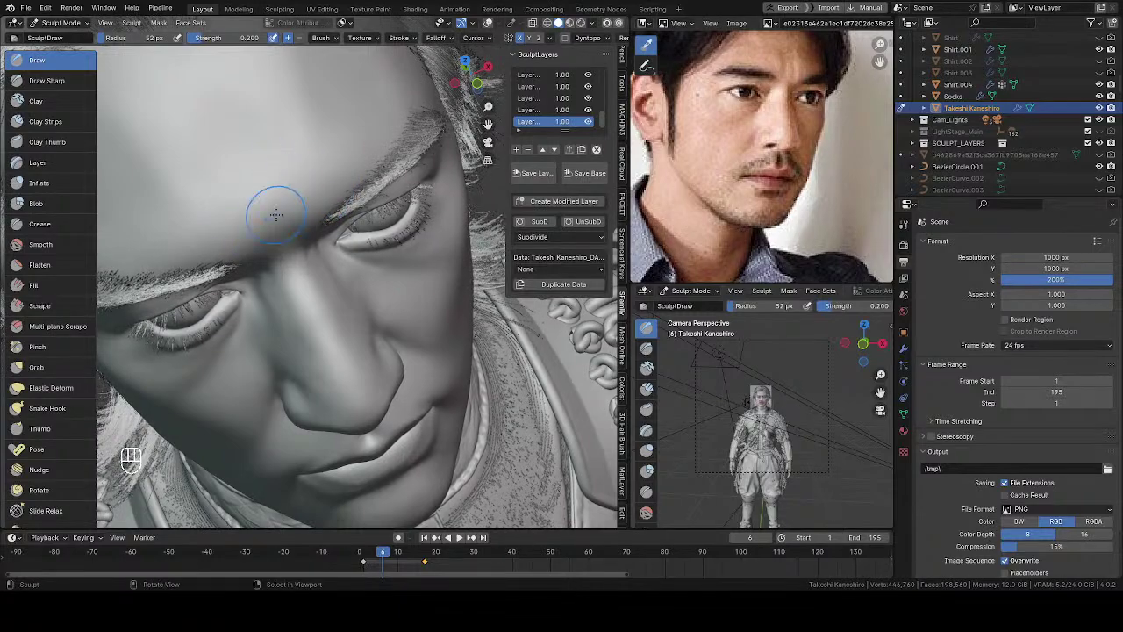
Set the Draw brush to 66 px and shape the middle of the forehead above the eyebrows.
mouse_move(276, 211)
middle_down()
mouse_move(396, 396)
mouse_move(228, 412)
middle_up()
mouse_move(228, 412)
middle_down()
mouse_move(152, 316)
mouse_move(272, 316)
mouse_move(259, 386)
mouse_move(237, 316)
middle_up()
mouse_move(419, 242)
middle_down()
mouse_move(343, 306)
mouse_move(416, 316)
mouse_move(379, 278)
mouse_move(386, 255)
mouse_move(387, 273)
middle_up()
key(f)
click(392, 253)
key(f)
click(381, 238)
drag(381, 237, 380, 226)
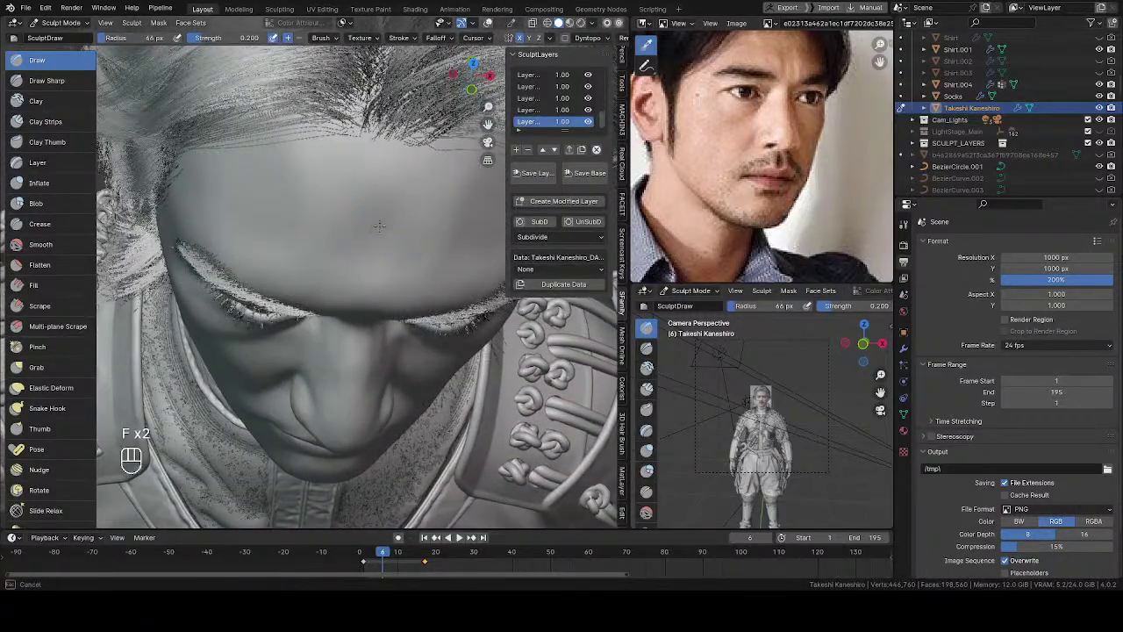
click(383, 233)
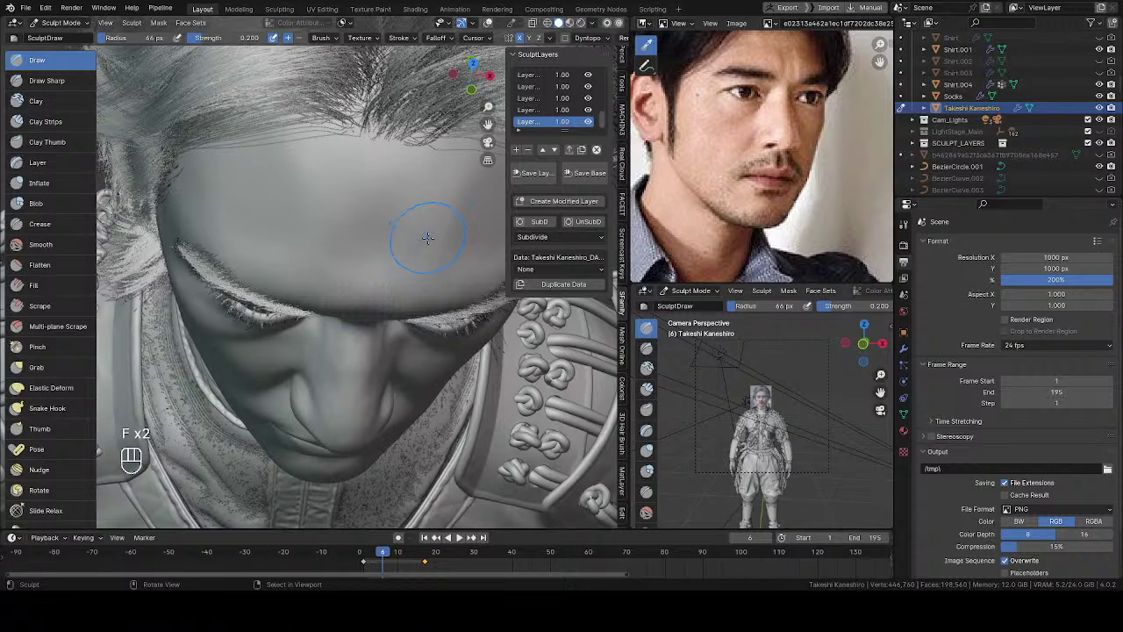
mouse_move(417, 255)
middle_down()
mouse_move(406, 220)
mouse_move(400, 237)
middle_up()
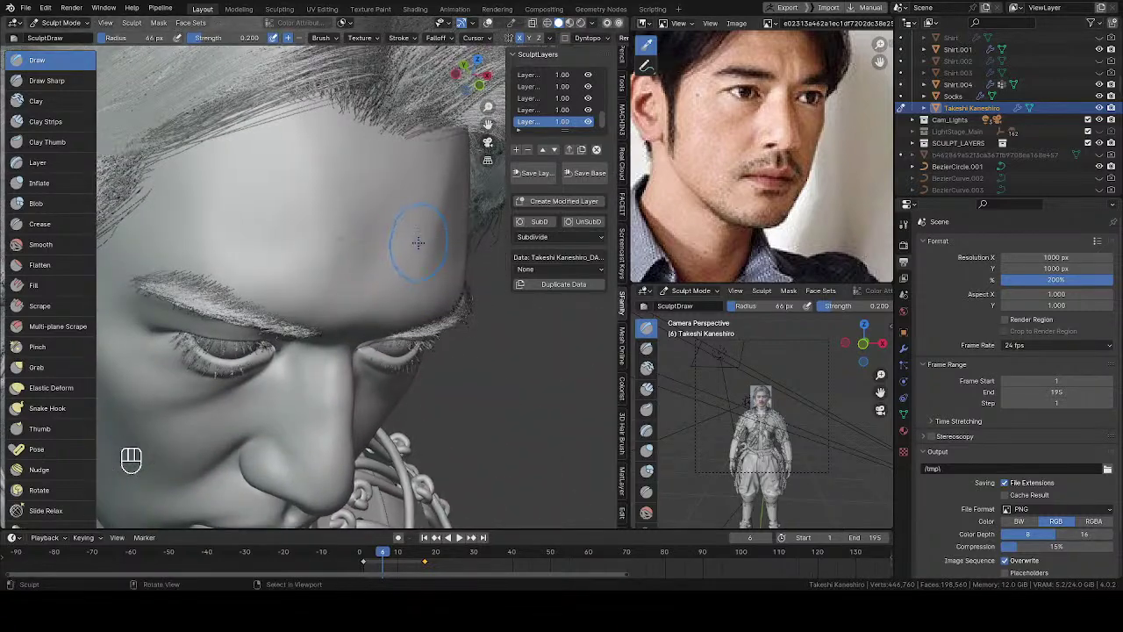
Sculpt the middle of the forehead, enlarging the Draw brush first to 76 px and then to 82 px.
mouse_move(418, 242)
middle_down()
mouse_move(372, 225)
mouse_move(363, 237)
middle_up()
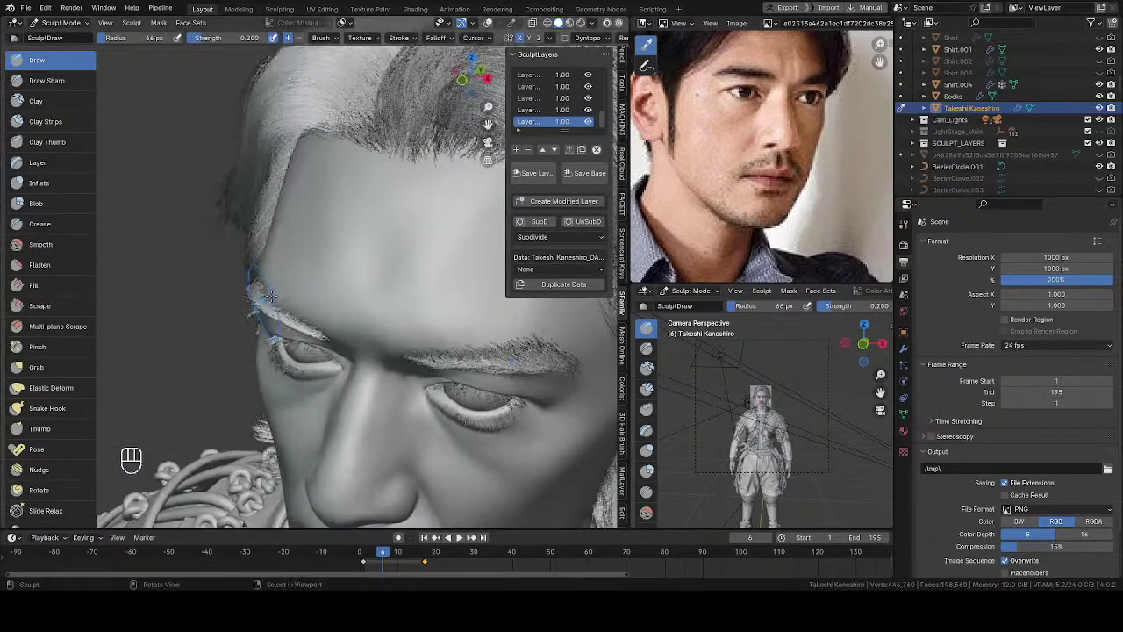
key(f)
click(362, 237)
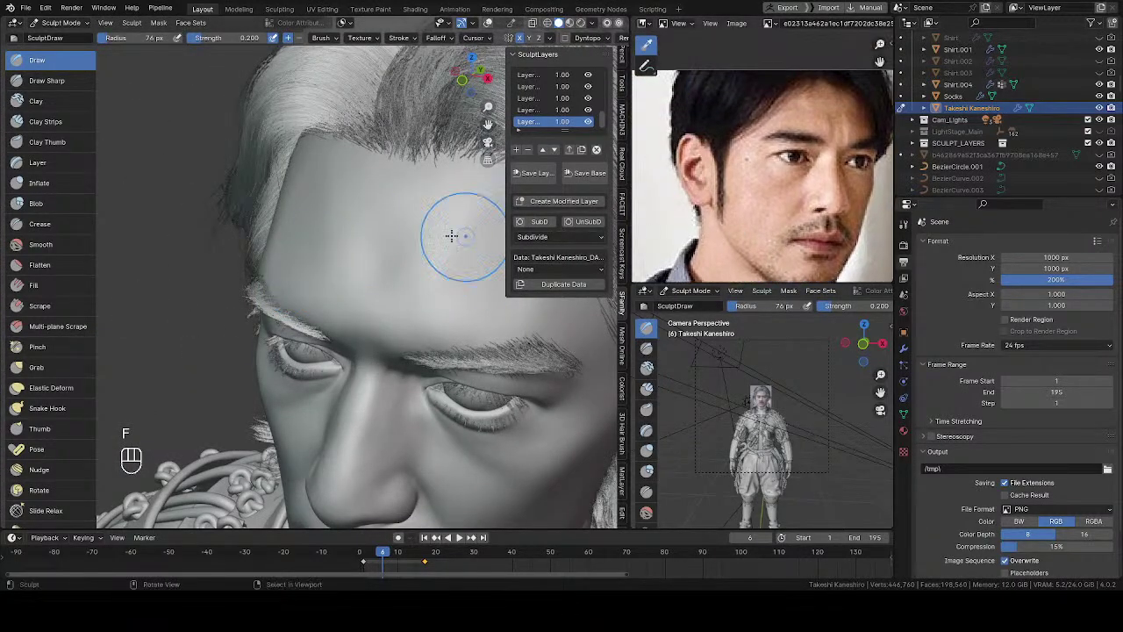
middle_drag(451, 233, 308, 229)
key(f)
click(283, 156)
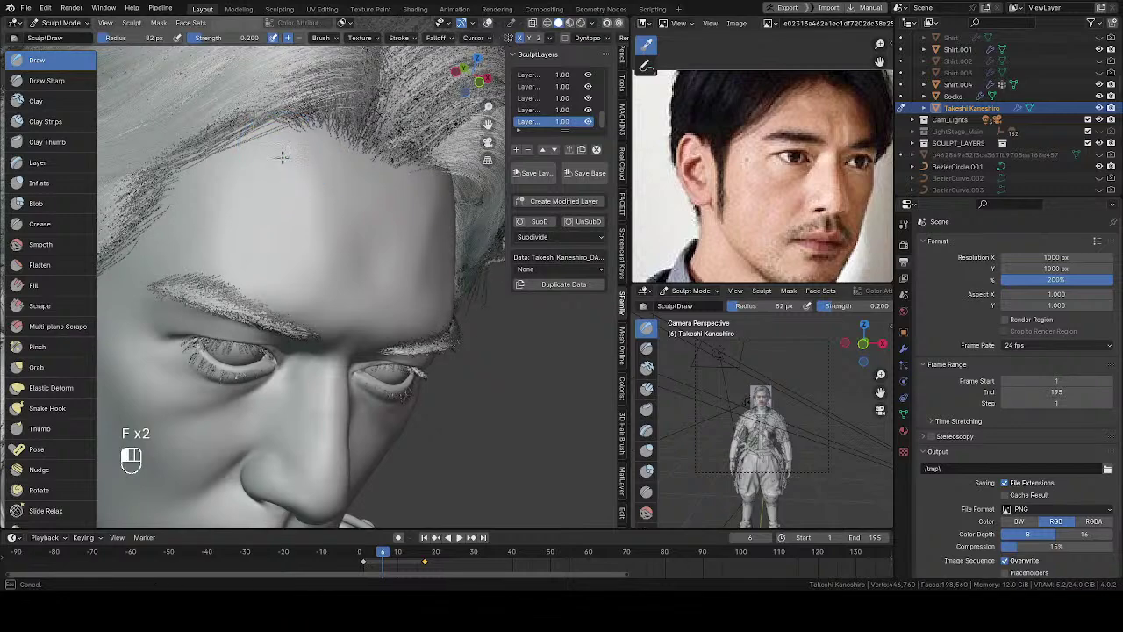
Try a long stroke down the forehead and undo the last three changes.
middle_drag(317, 163, 349, 263)
key(ctrl+z)
key(ctrl+z)
key(ctrl+z)
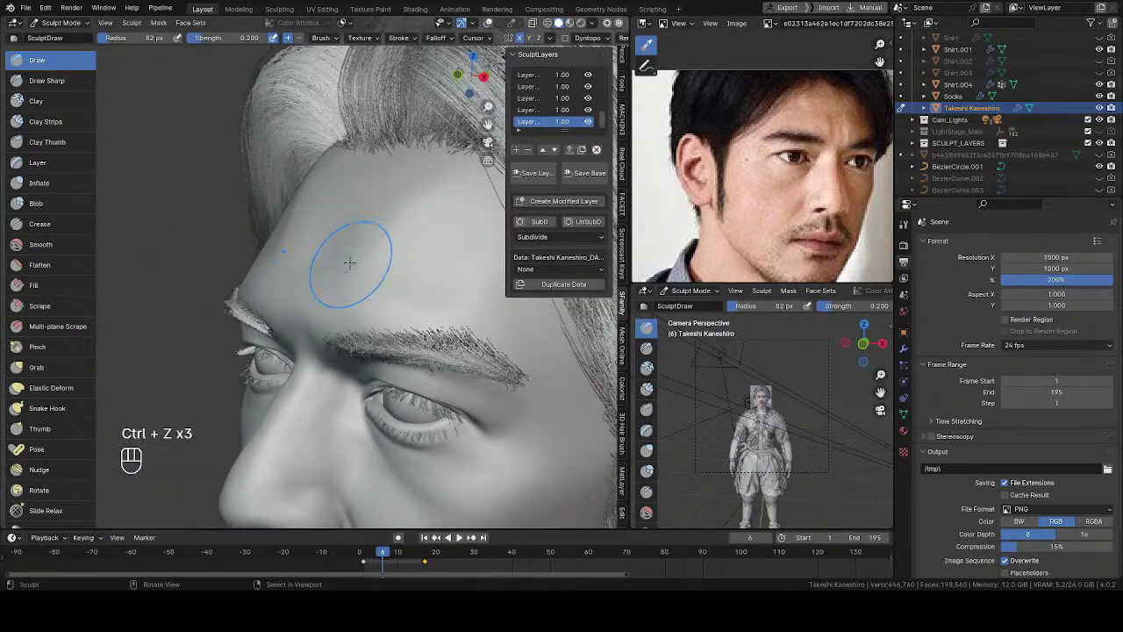
Enlarge the Draw brush to 85 px and shape the side of the forehead between hairline and brow.
mouse_move(321, 169)
shift+mouse_down()
mouse_move(337, 159)
mouse_move(328, 167)
shift+mouse_up()
middle_drag(318, 172, 327, 174)
key(f)
click(328, 174)
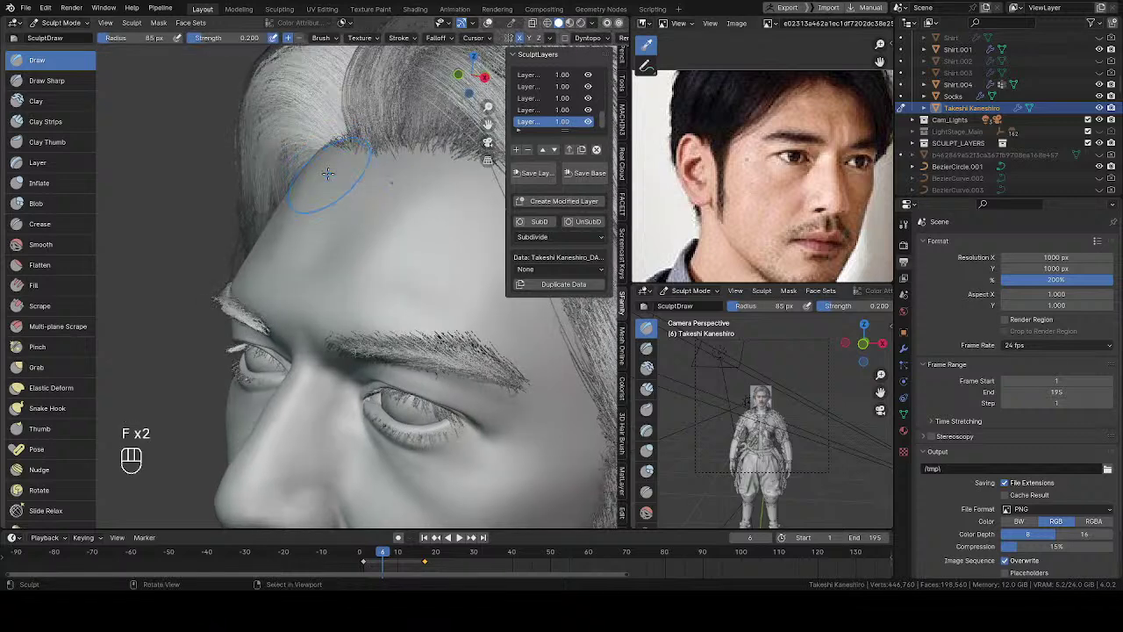
mouse_move(306, 234)
mouse_down()
mouse_move(307, 192)
mouse_move(307, 219)
mouse_up()
mouse_move(309, 221)
middle_down()
mouse_move(243, 225)
mouse_move(322, 226)
mouse_move(336, 276)
middle_up()
Reduce the Draw brush to 75 px, then 72 px, and refine the centre of the forehead.
key(f)
click(328, 226)
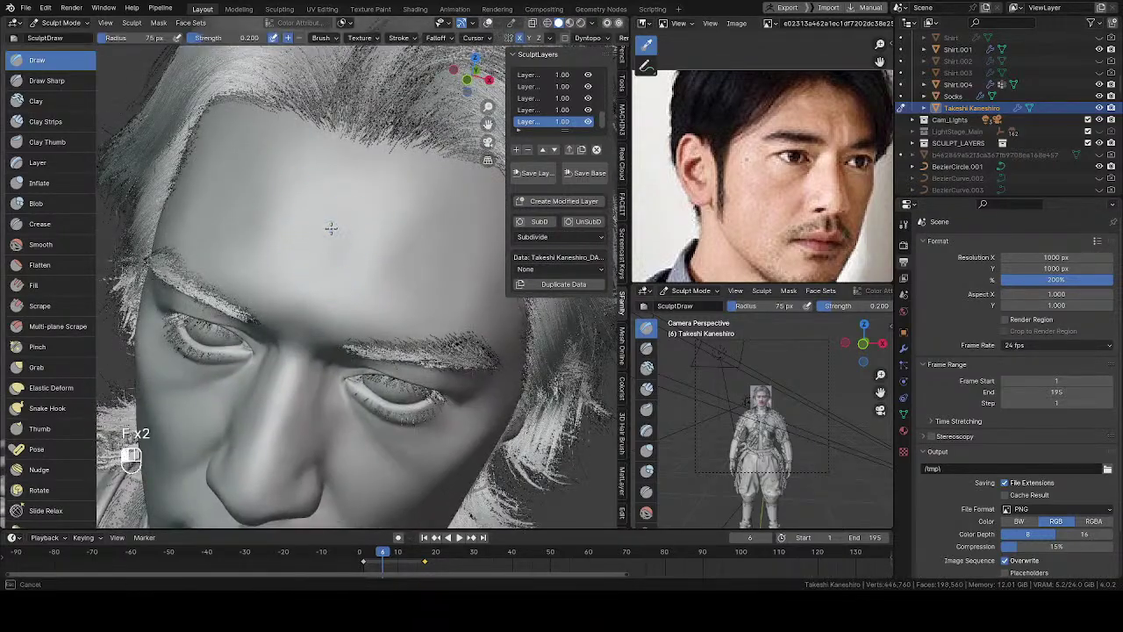
middle_drag(328, 228, 363, 283)
key(f)
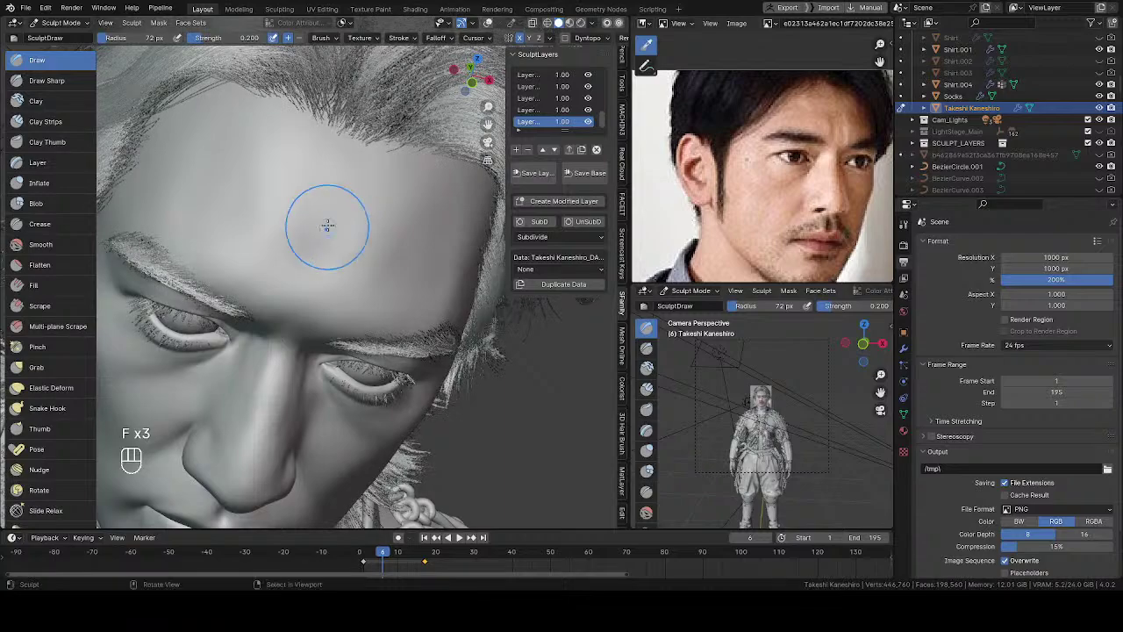
middle_drag(323, 245, 351, 263)
middle_drag(203, 233, 194, 224)
middle_drag(305, 279, 209, 255)
Set the Draw brush to 84 px and even out the forehead's curvature as seen from below.
scroll(307, 250, down, 3)
mouse_move(298, 329)
shift+middle_down()
mouse_move(307, 250)
mouse_move(346, 254)
mouse_move(374, 293)
mouse_move(267, 123)
mouse_move(338, 272)
mouse_move(270, 130)
shift+middle_up()
ctrl+middle_drag(321, 245, 321, 176)
key(f)
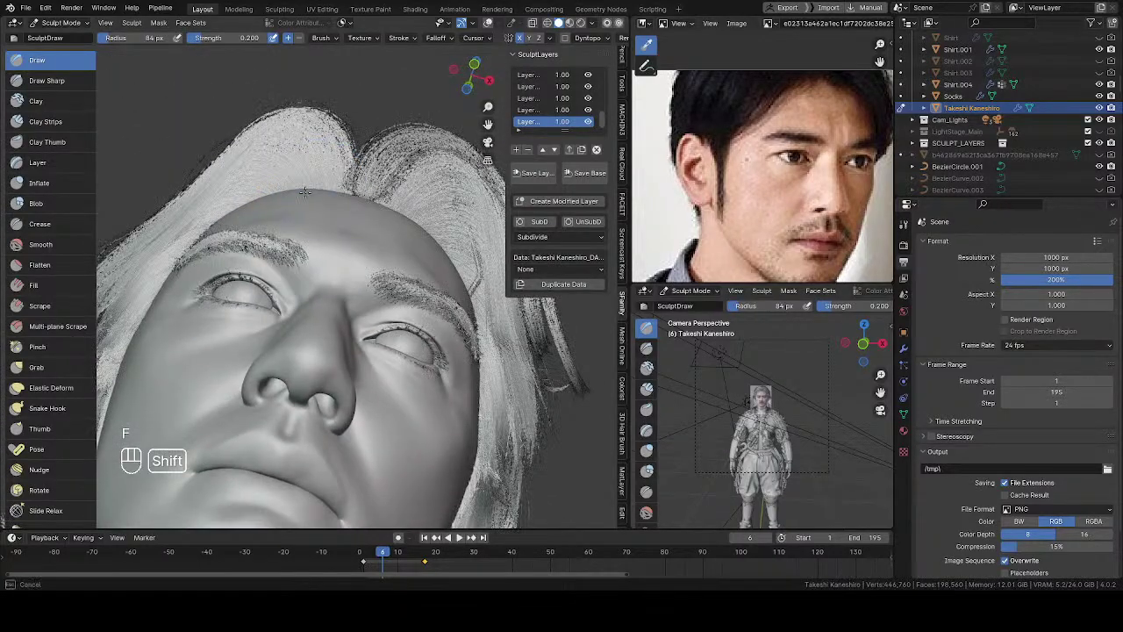
mouse_move(310, 192)
middle_down()
mouse_move(83, 268)
mouse_move(501, 307)
mouse_move(260, 254)
mouse_move(306, 263)
mouse_move(312, 219)
mouse_move(449, 265)
middle_up()
middle_drag(299, 263, 321, 316)
mouse_move(321, 334)
ctrl+middle_down()
mouse_move(321, 293)
mouse_move(338, 302)
ctrl+middle_up()
Set the Draw brush to 54 px and sculpt and smooth the side of the nose below the inner eye corner.
key(f)
click(273, 318)
mouse_move(281, 280)
shift+mouse_down()
mouse_move(273, 353)
mouse_move(284, 290)
shift+mouse_up()
mouse_move(283, 297)
middle_down()
mouse_move(241, 300)
mouse_move(255, 300)
middle_up()
mouse_move(284, 304)
shift+mouse_down()
mouse_move(289, 296)
mouse_move(272, 350)
shift+mouse_up()
shift+middle_drag(272, 350, 277, 346)
shift+drag(275, 332, 279, 337)
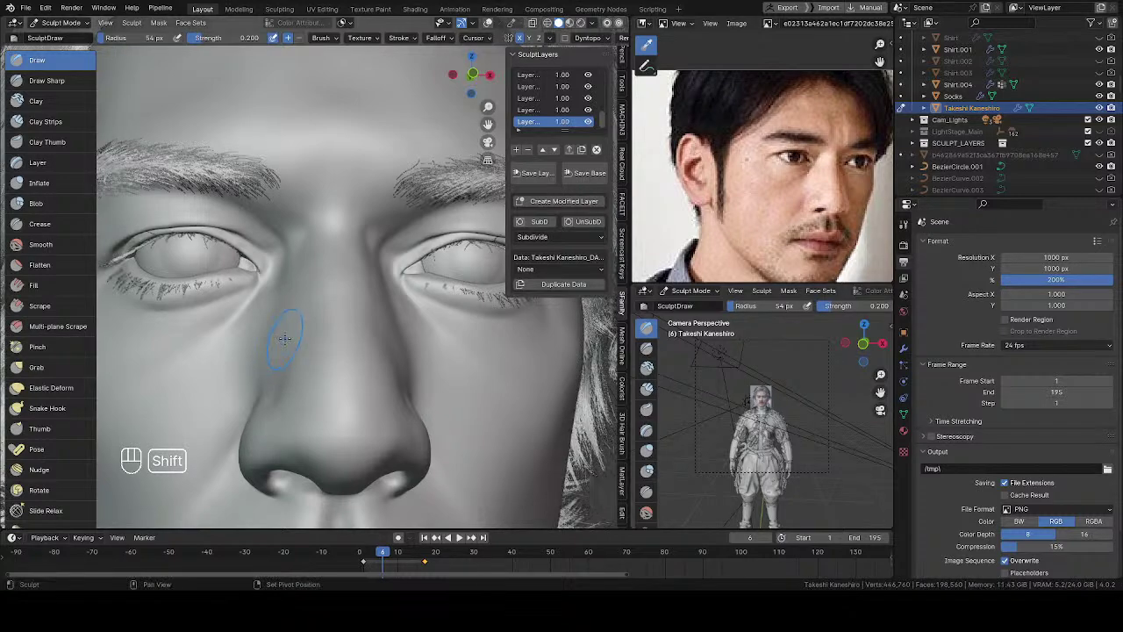
Save the Blender file and store the sculpted changes in the active sculpt layer.
middle_drag(304, 290, 220, 294)
ctrl+middle_drag(298, 289, 317, 340)
mouse_move(279, 246)
ctrl+middle_down()
mouse_move(270, 268)
mouse_move(343, 269)
ctrl+middle_up()
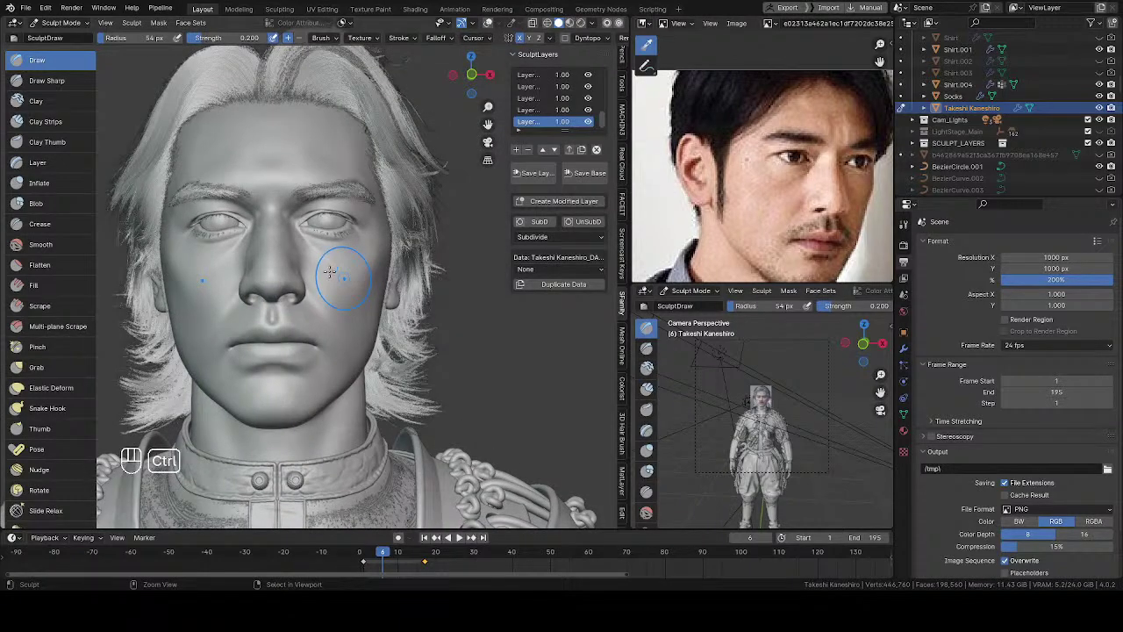
key(ctrl+s)
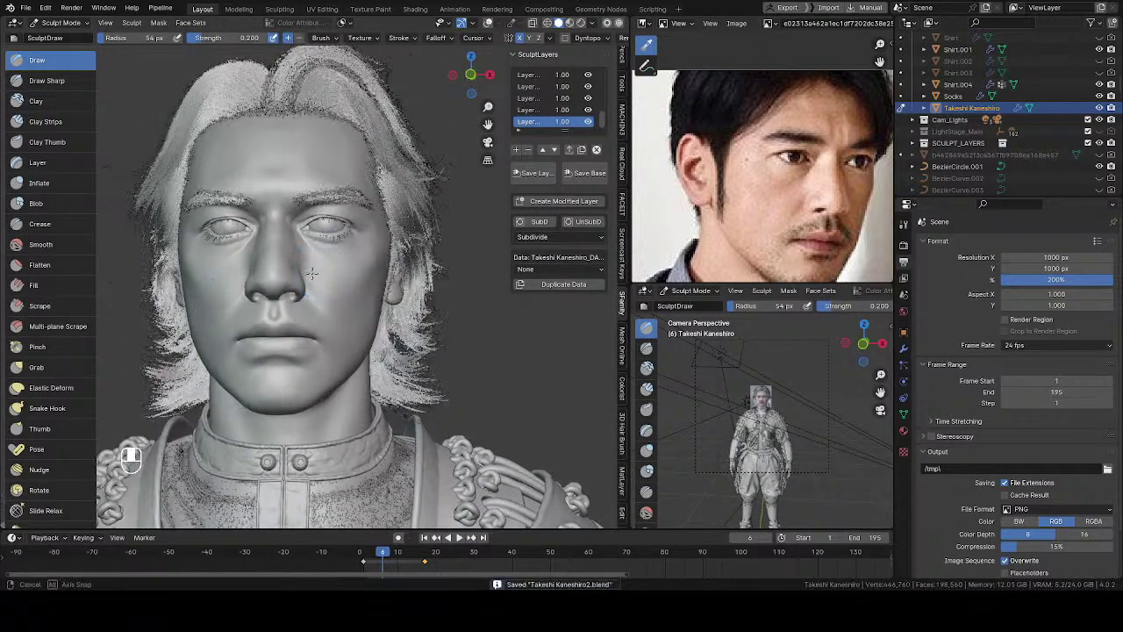
middle_drag(324, 271, 313, 238)
key(q)
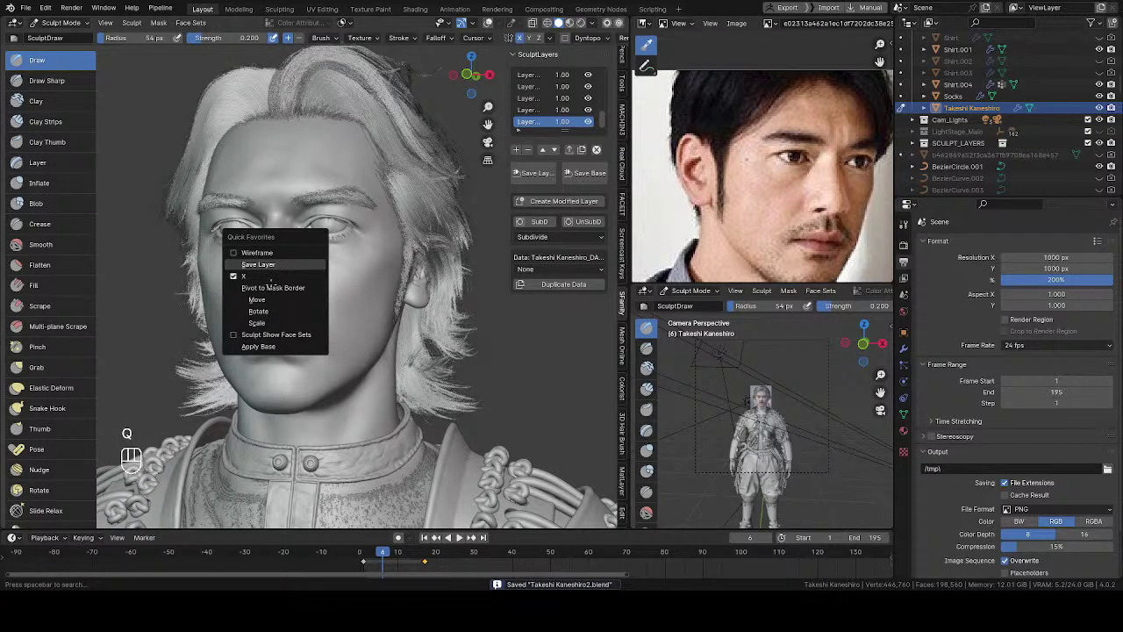
click(270, 266)
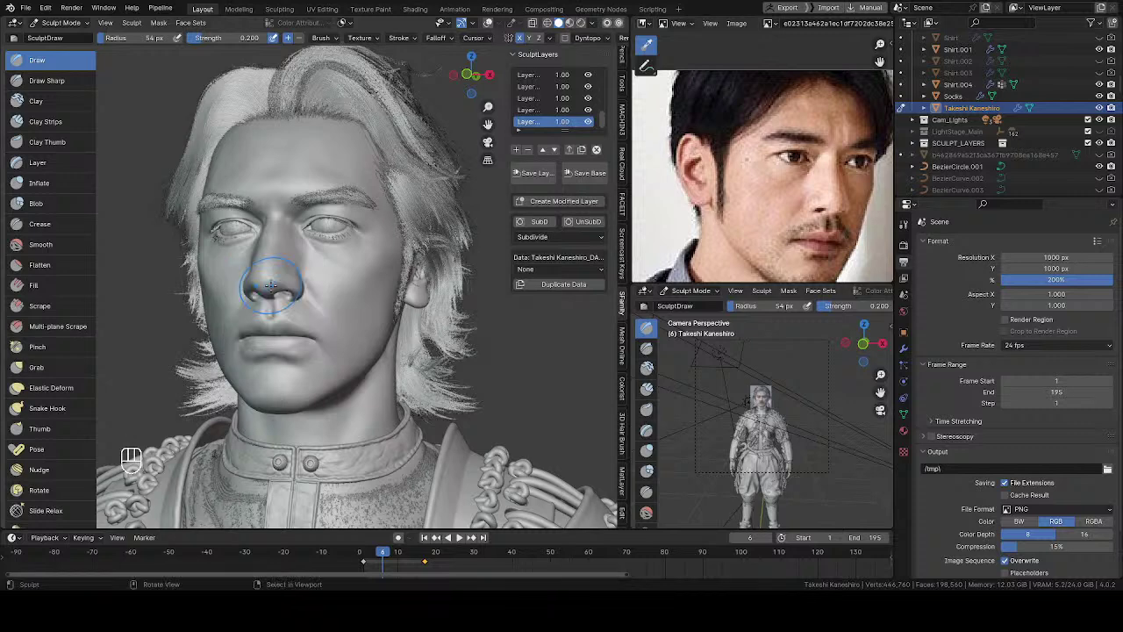
Toggle the second listed sculpt layer off and on and compare the face from the front and at an angle.
click(589, 89)
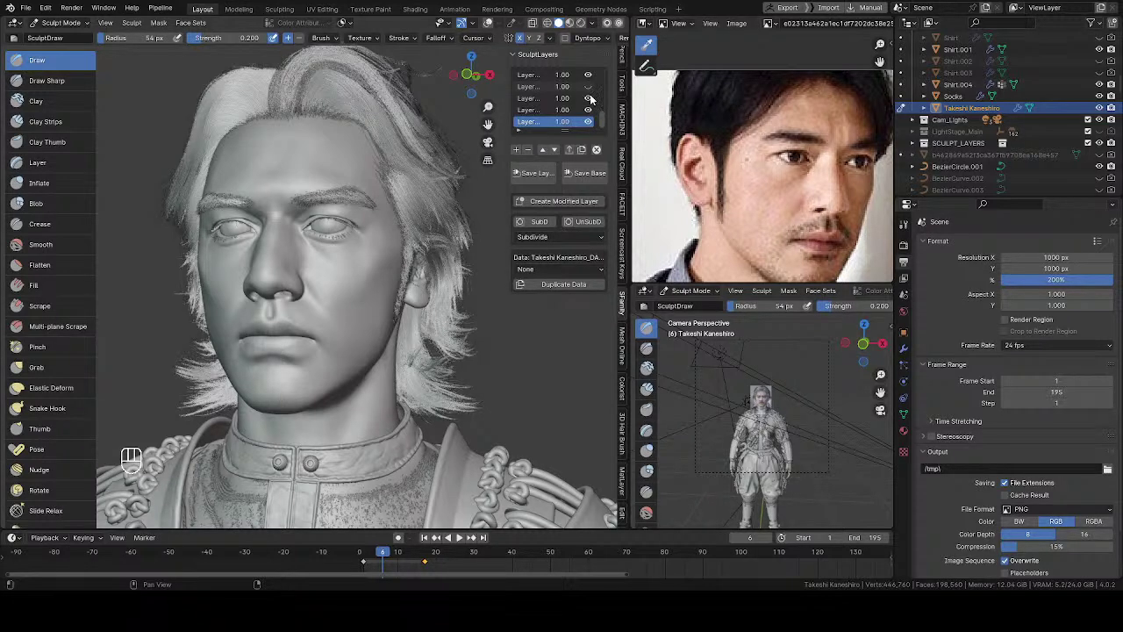
click(589, 88)
shift+middle_drag(330, 196, 393, 254)
scroll(393, 254, up, 2)
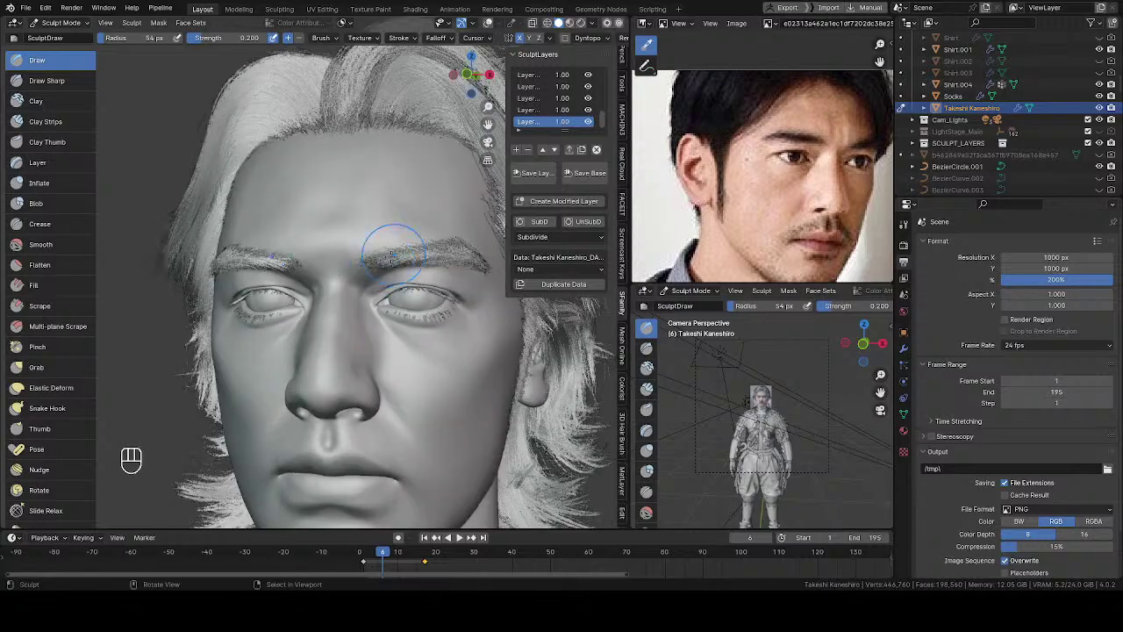
scroll(393, 253, down, 4)
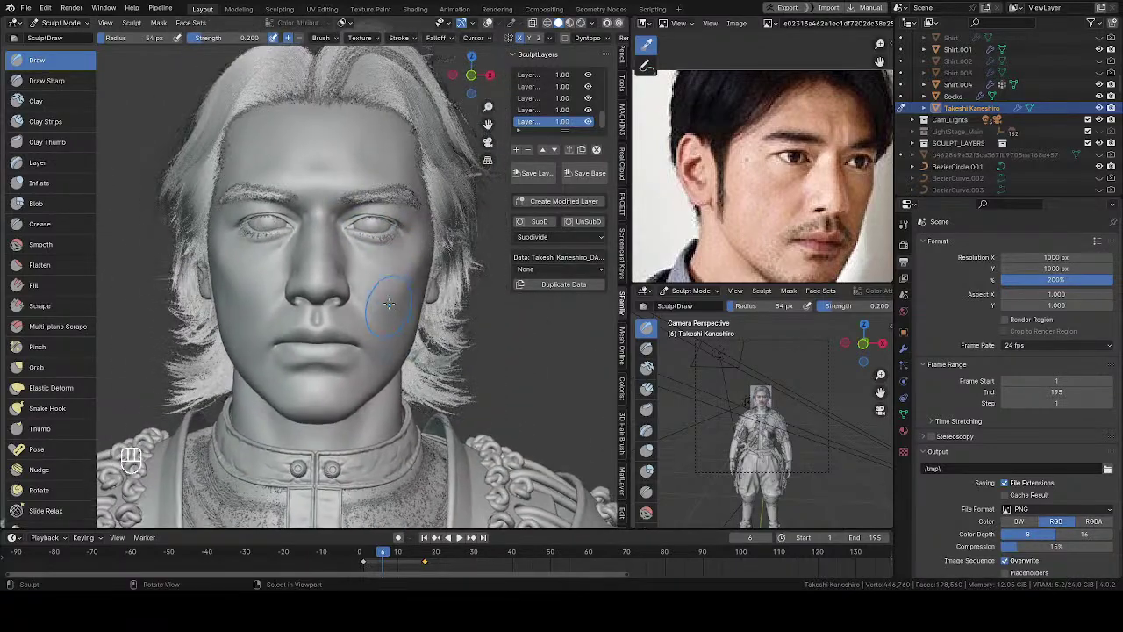
middle_drag(389, 302, 351, 298)
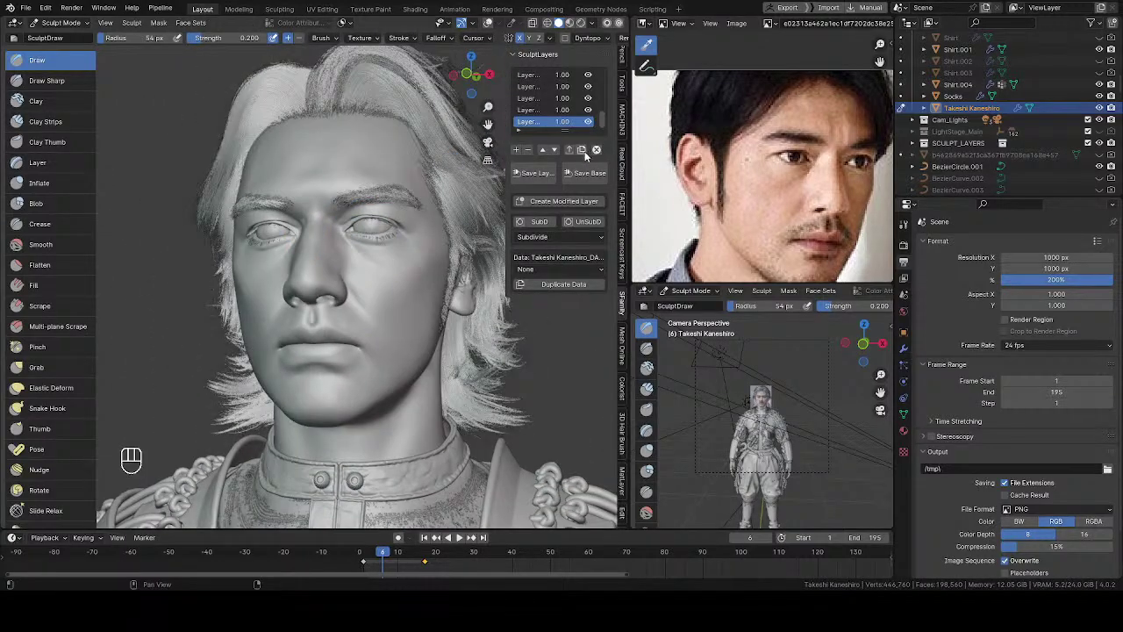
Switch to Object Mode and examine the character's face in rendered shading from the front and the side.
middle_drag(377, 254, 318, 233)
scroll(319, 233, down, 2)
key(ctrl+Tab)
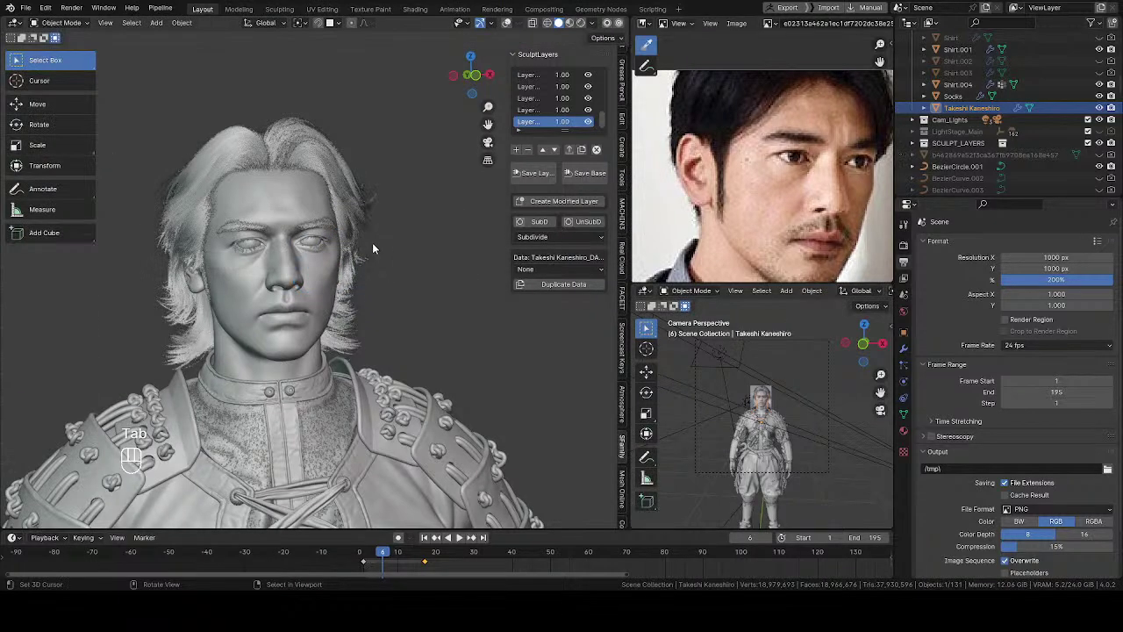
middle_drag(342, 225, 362, 212)
key(z)
click(439, 171)
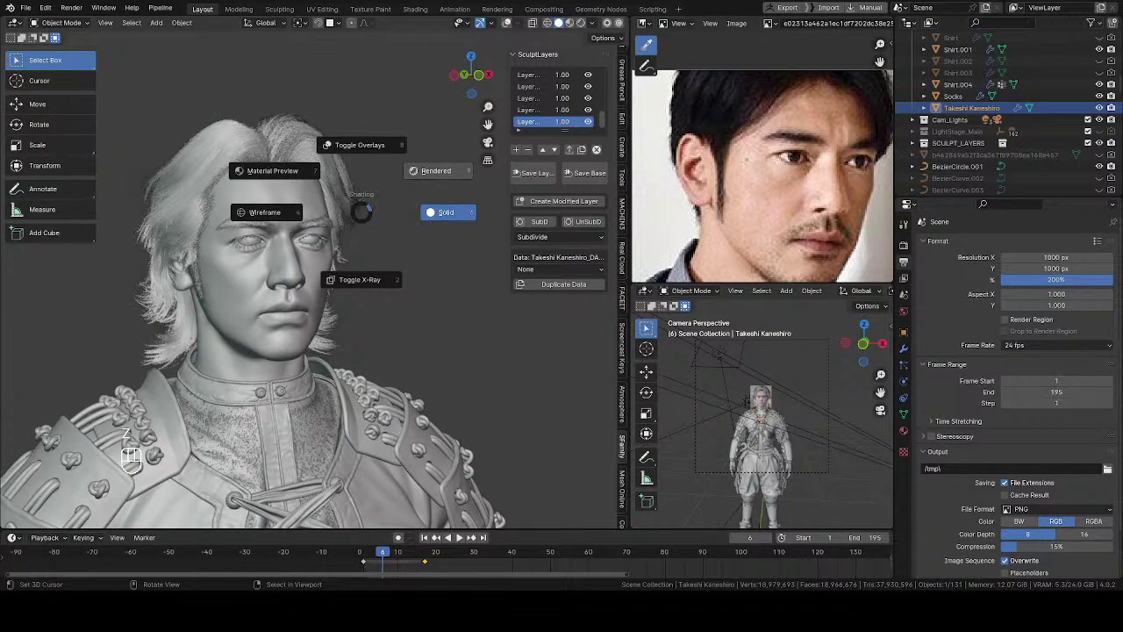
key(9)
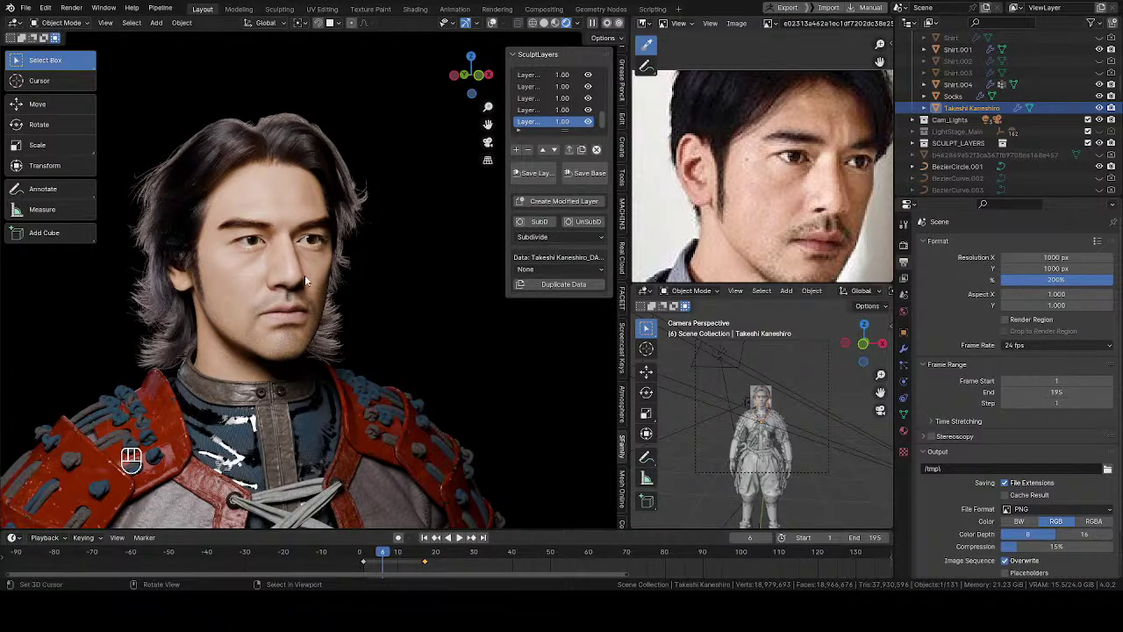
middle_drag(297, 315, 439, 240)
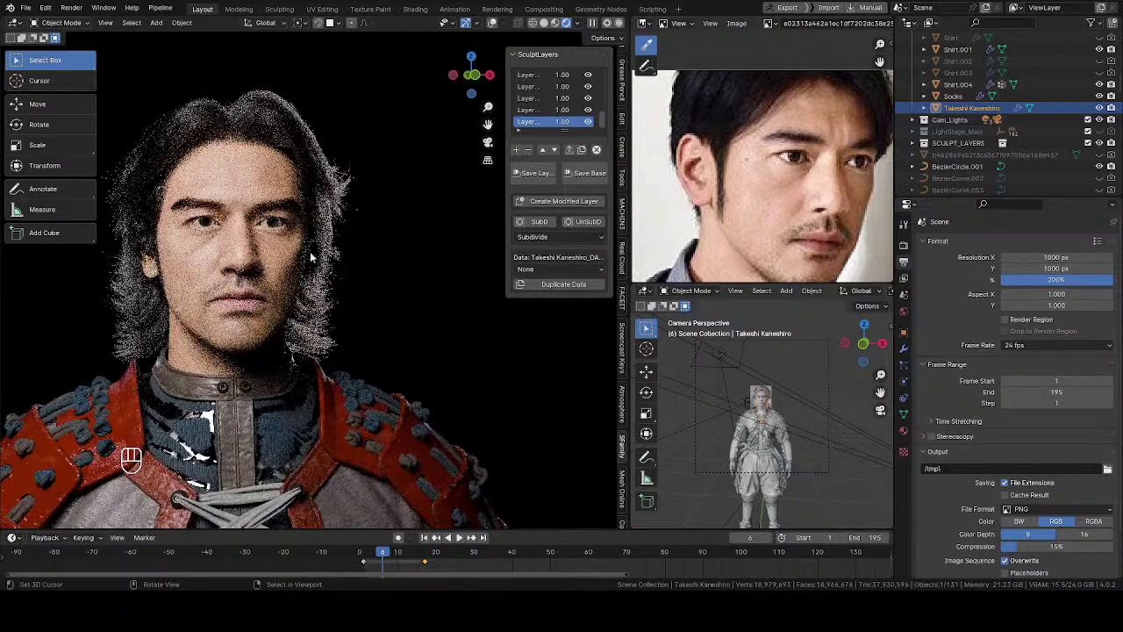
ctrl+middle_drag(312, 281, 312, 355)
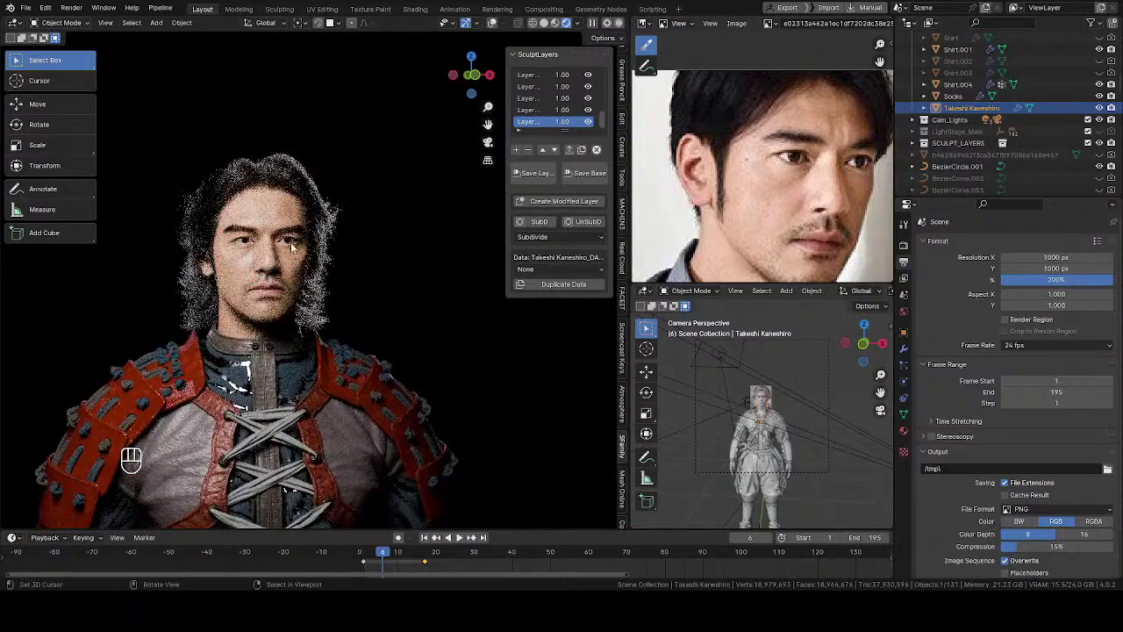
middle_drag(311, 265, 402, 270)
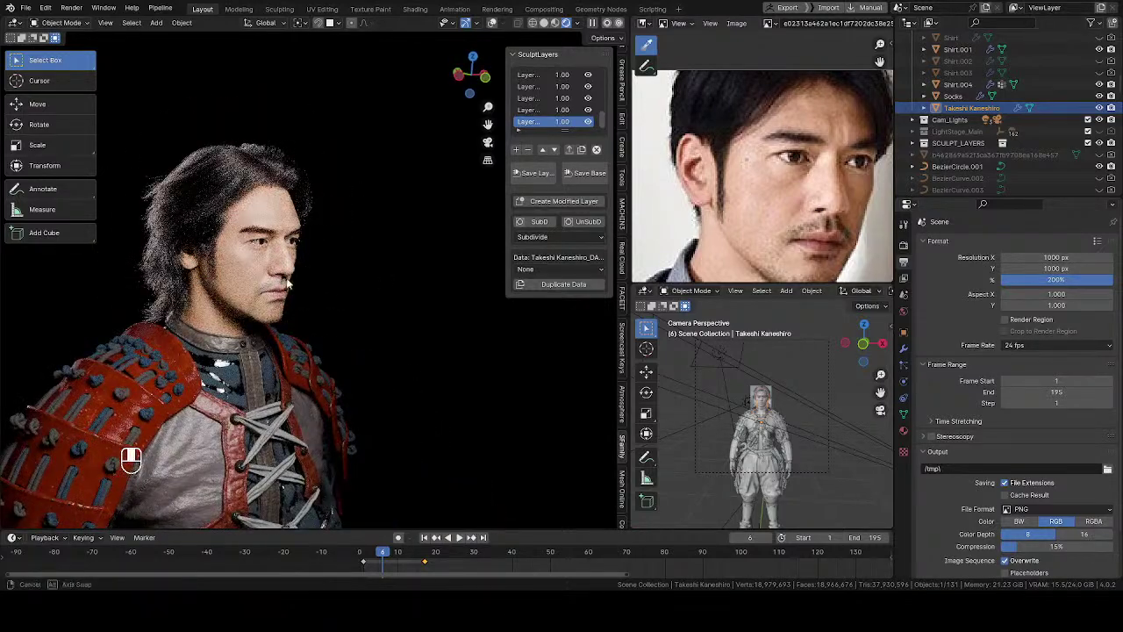
middle_drag(311, 265, 269, 257)
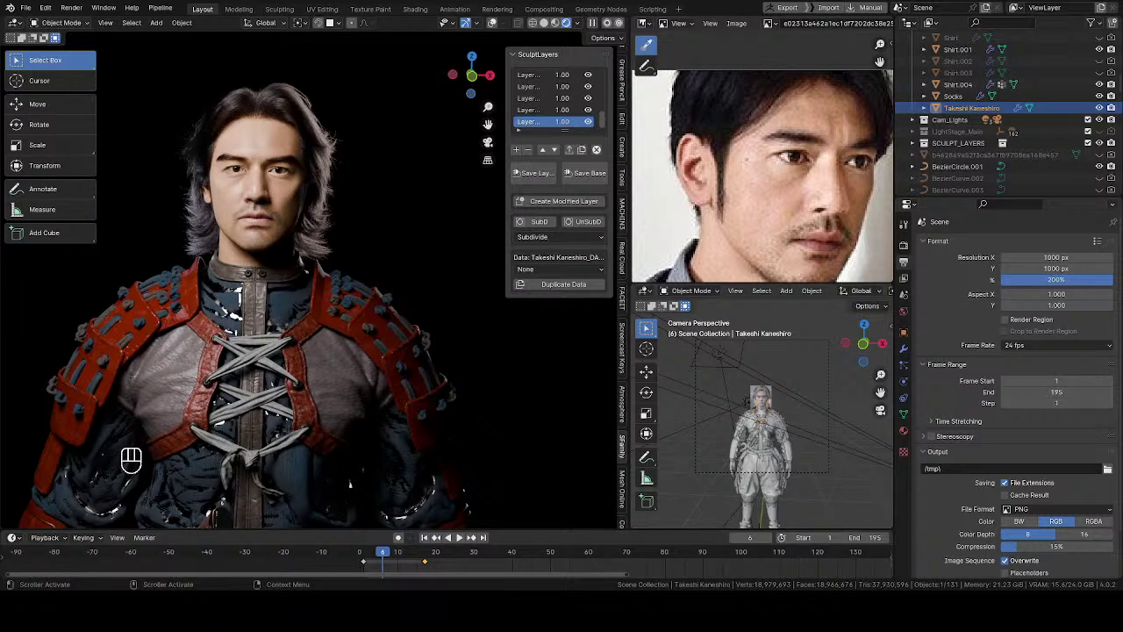
Open the black-and-white frontal portrait as the reference image and compare it with the rendered face.
drag(753, 201, 757, 202)
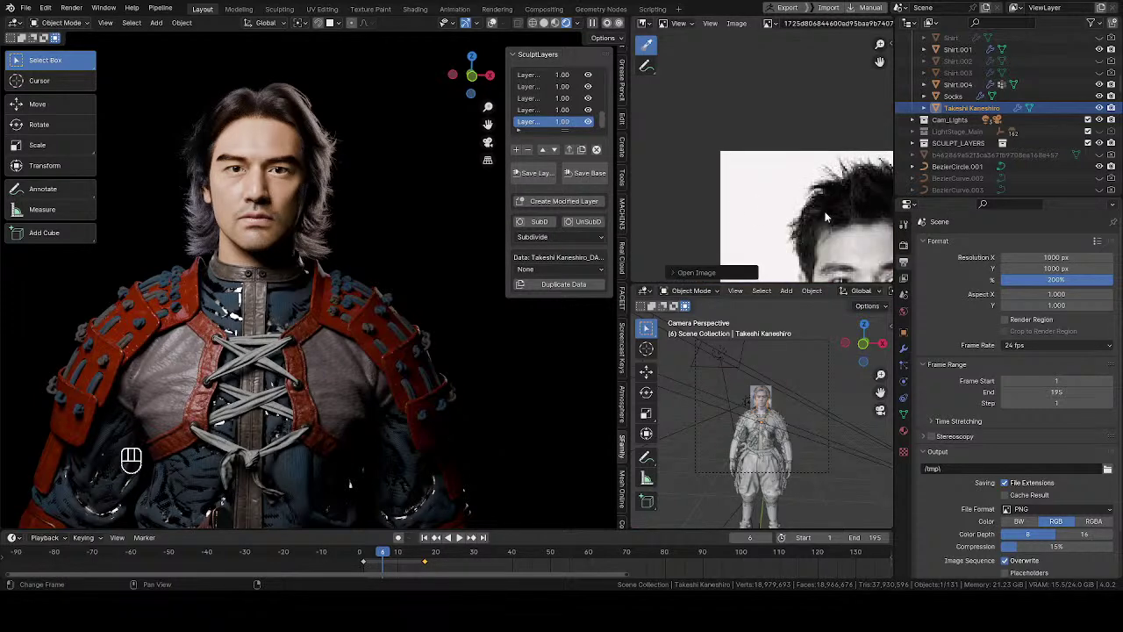
middle_drag(824, 217, 765, 107)
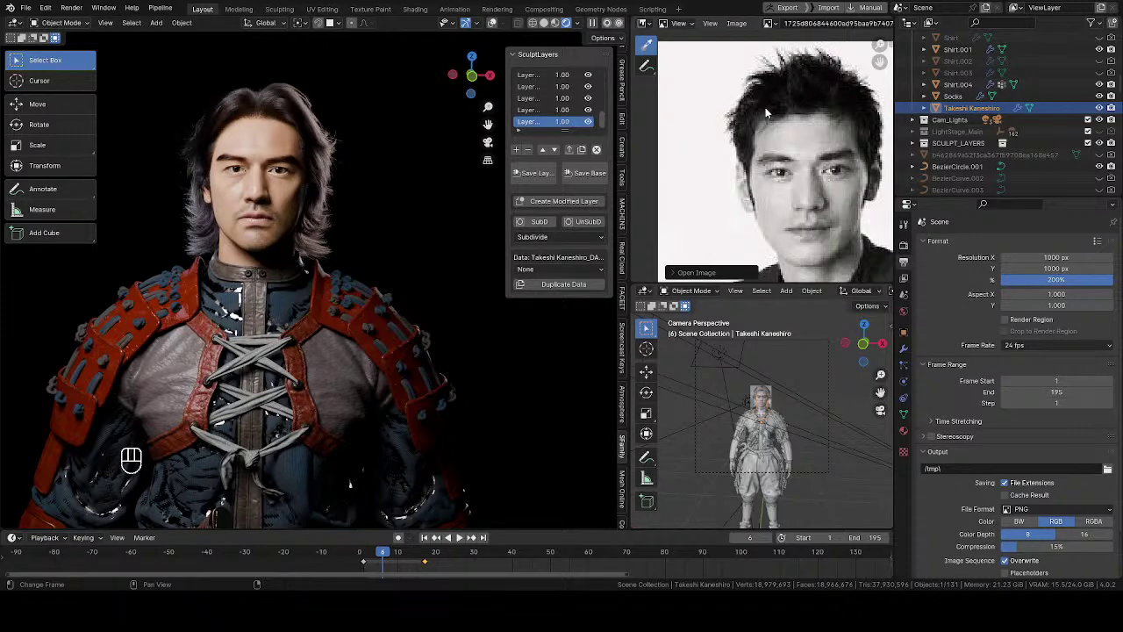
middle_drag(343, 201, 225, 203)
middle_drag(348, 231, 421, 231)
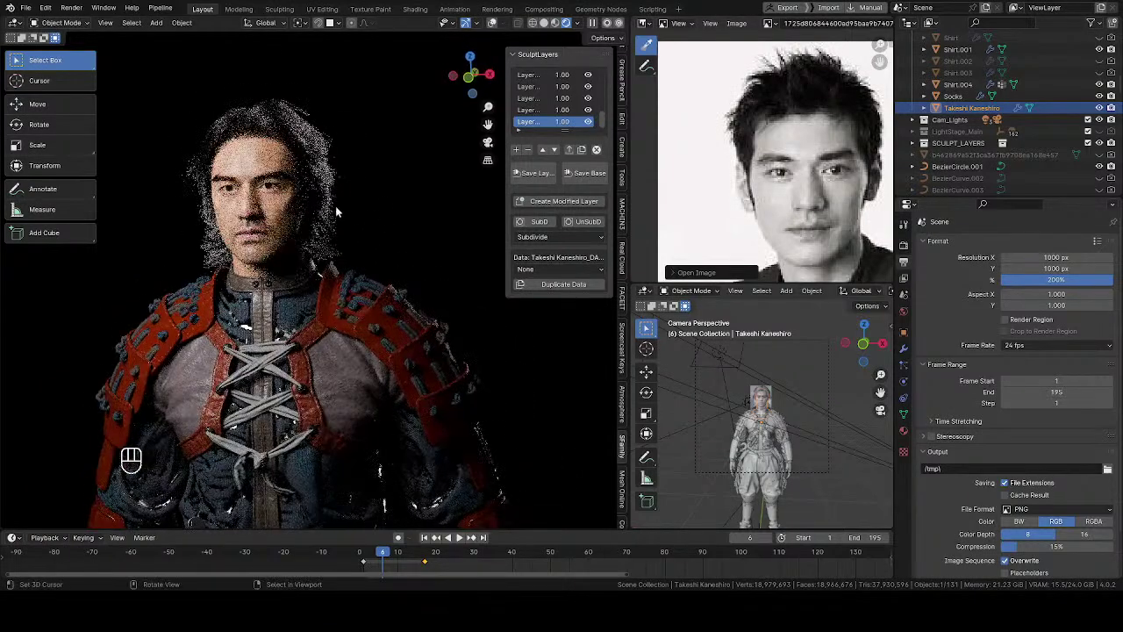
Return the viewport to solid shading and apply the stacked sculpt layers to the head's base mesh.
key(z)
click(392, 203)
mouse_move(312, 215)
middle_down()
mouse_move(290, 220)
mouse_move(316, 218)
middle_up()
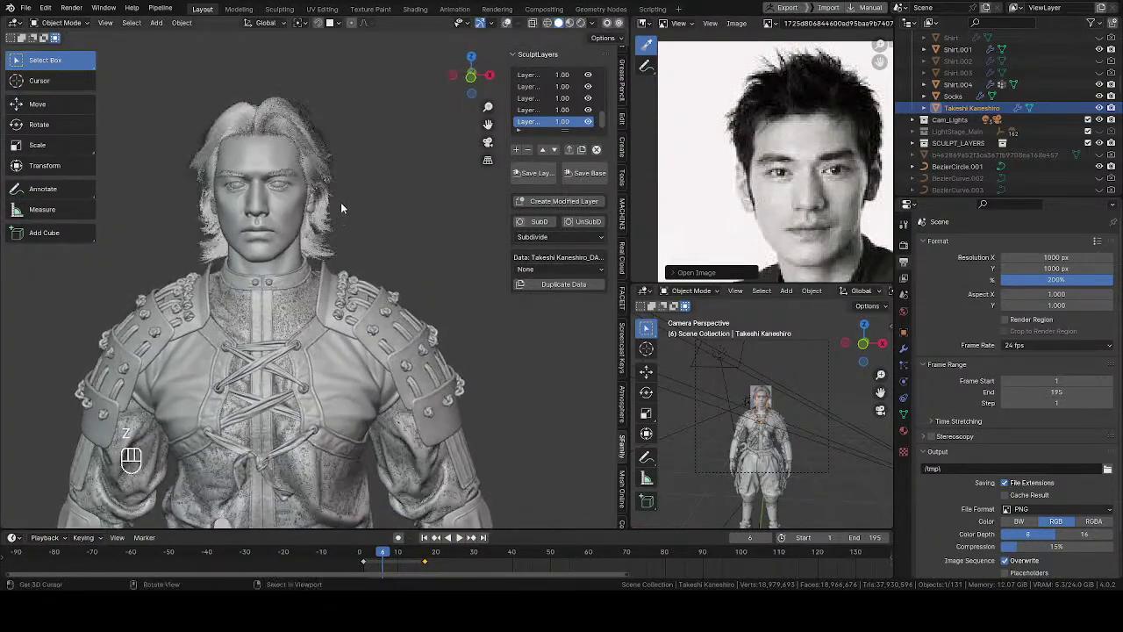
click(585, 172)
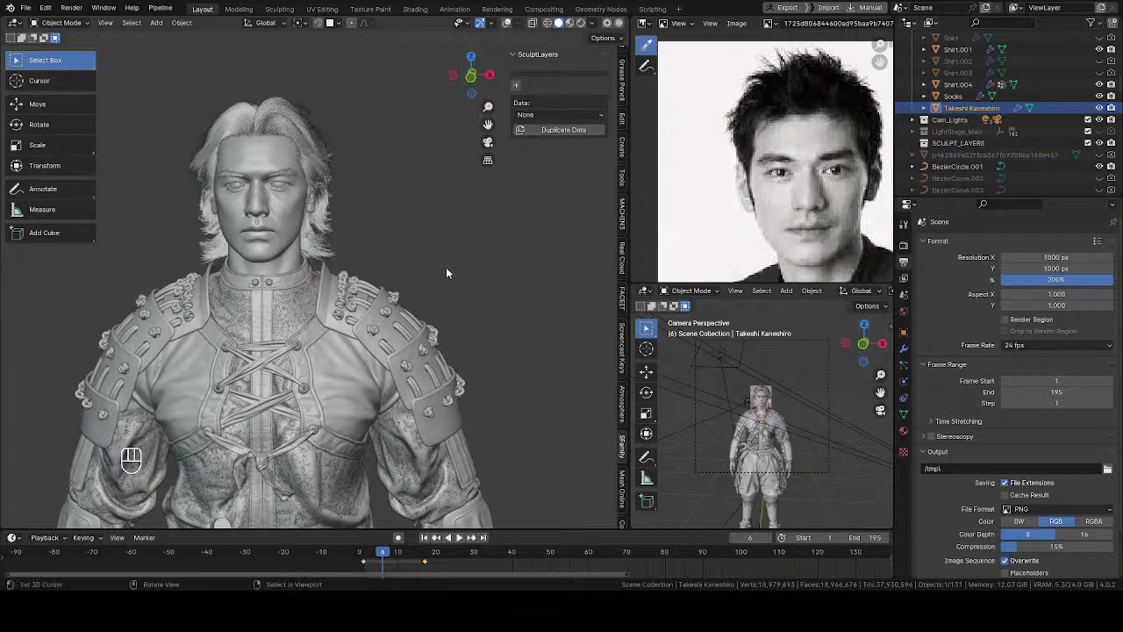
Add a new sculpt layer to the head's emptied layer stack.
middle_drag(302, 228, 373, 230)
ctrl+middle_drag(373, 230, 366, 252)
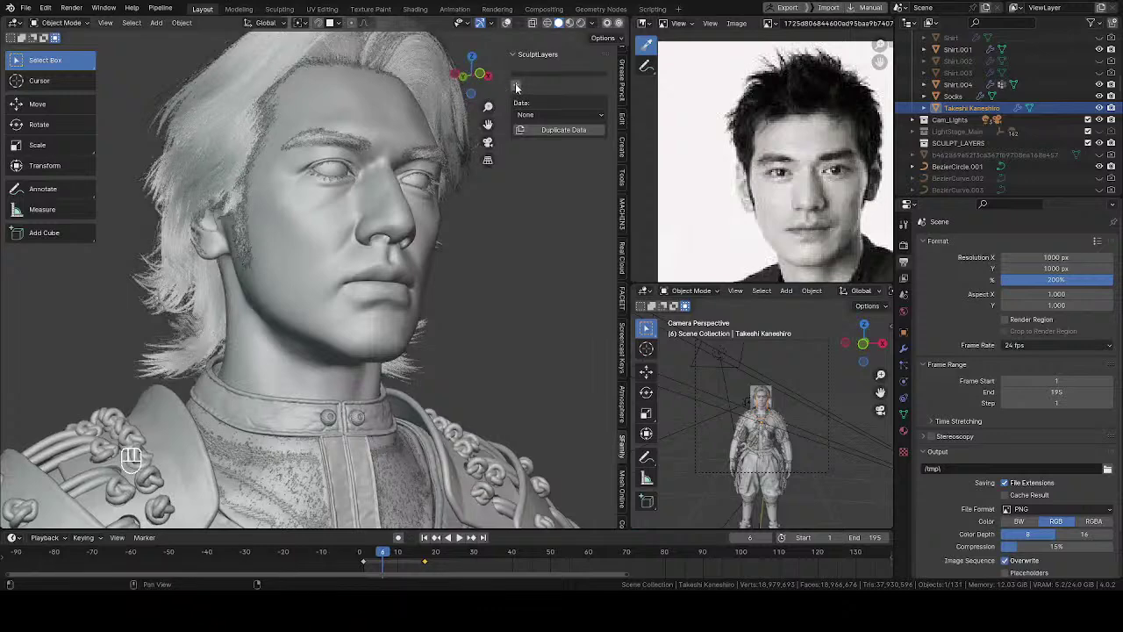
click(370, 270)
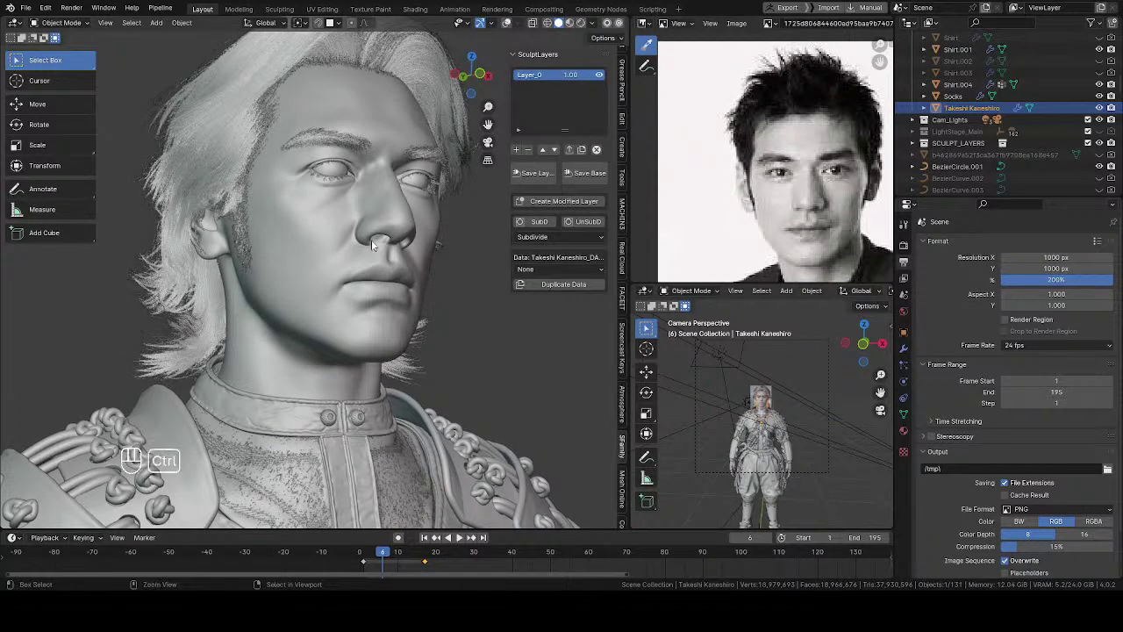
ctrl+middle_drag(372, 242, 361, 283)
mouse_move(362, 283)
middle_down()
mouse_move(290, 267)
mouse_move(296, 250)
middle_up()
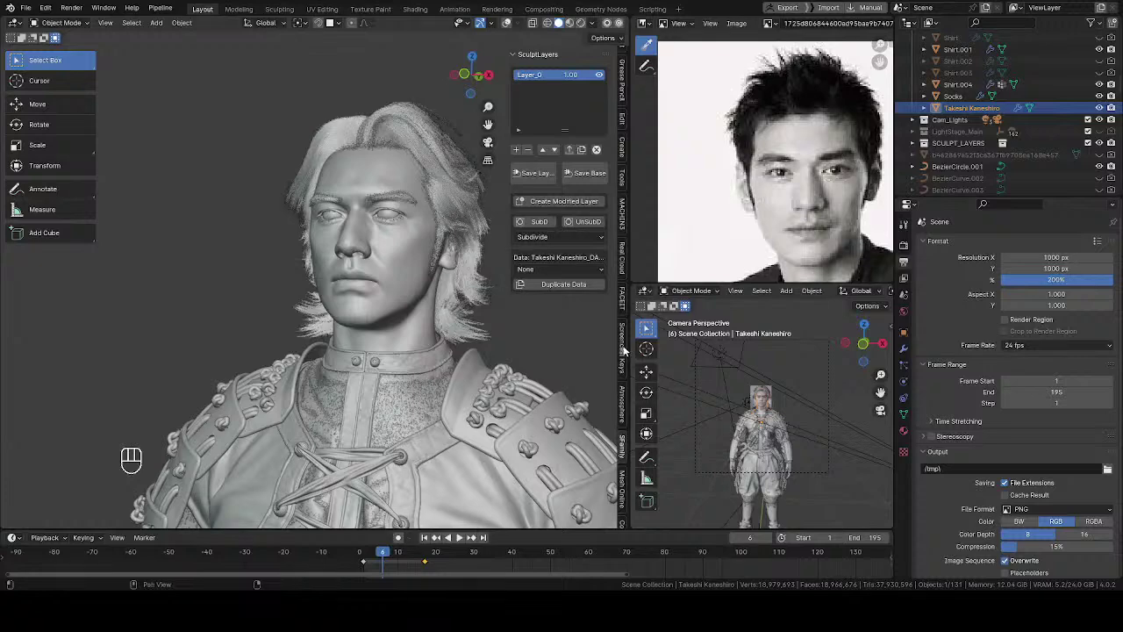
Turn on the viewport overlays and view the head through the fourth EasyRef camera reference with its portrait overlay.
click(621, 180)
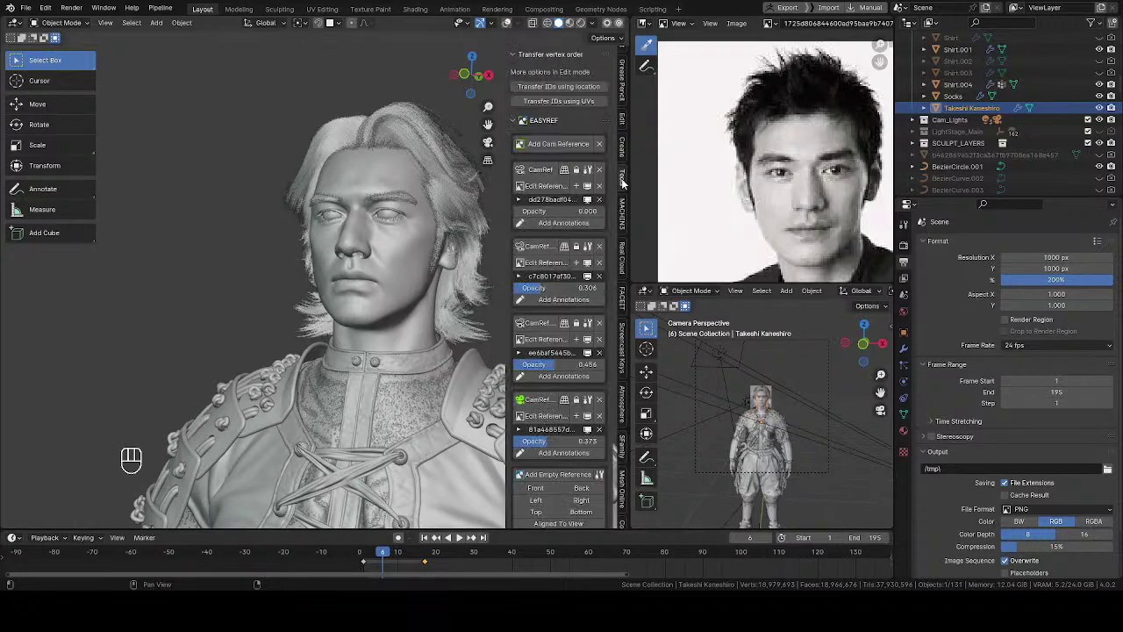
key(z)
click(390, 197)
shift+middle_drag(378, 222, 307, 218)
middle_drag(307, 218, 325, 217)
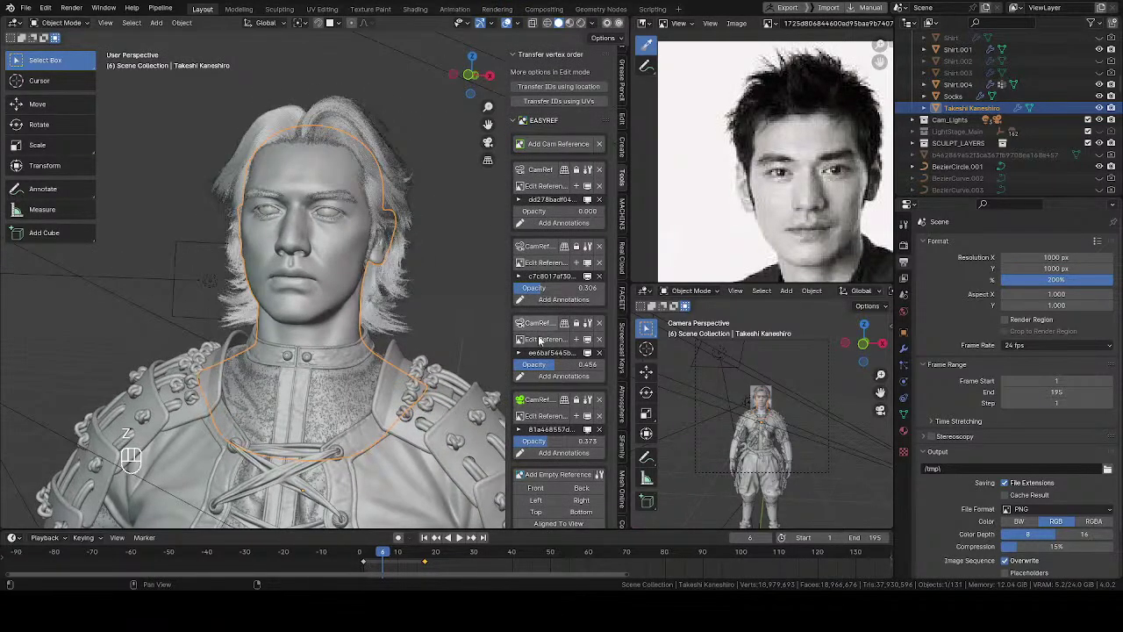
click(533, 403)
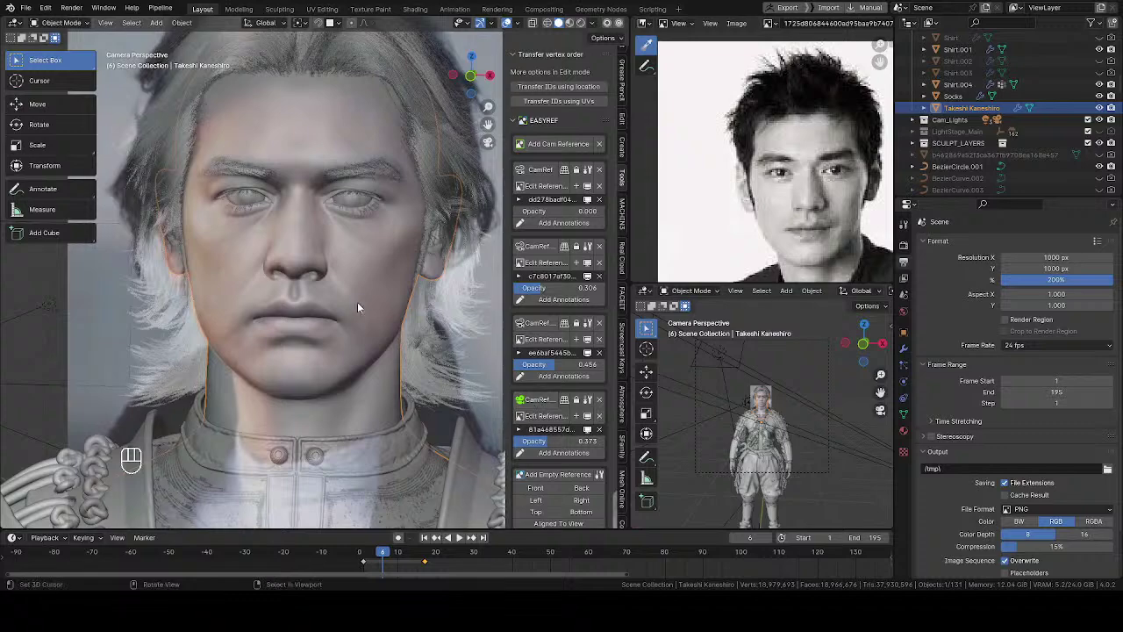
Raise the fourth camera reference's opacity to 0.911 and compare the portrait's eyes with the sculpted ones.
shift+middle_drag(357, 302, 406, 237)
shift+middle_drag(449, 300, 421, 274)
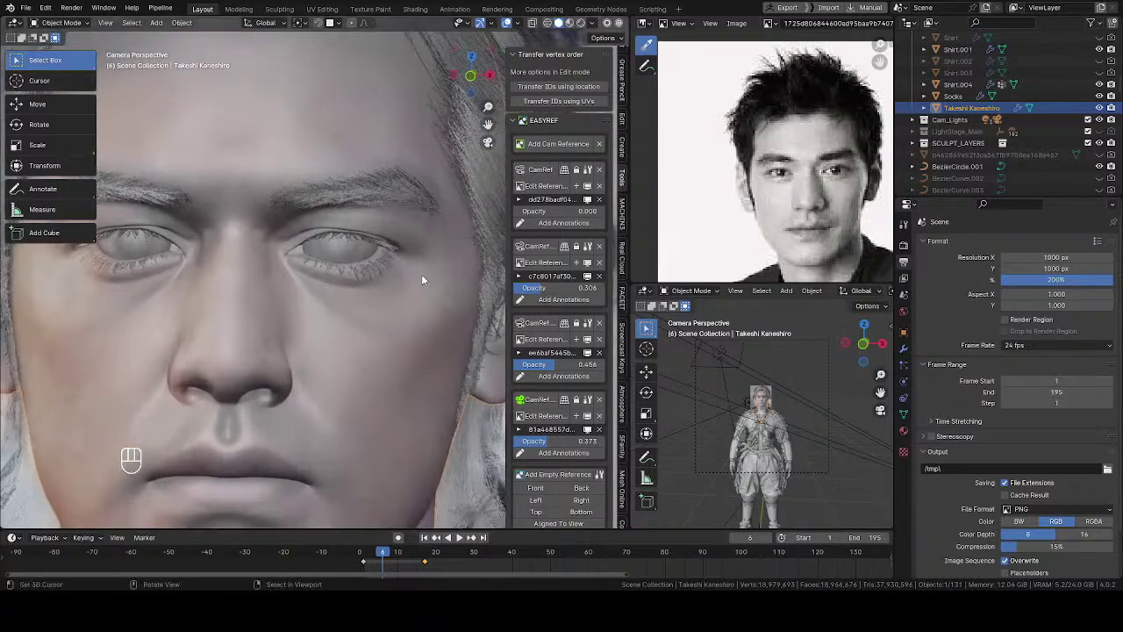
drag(547, 442, 601, 461)
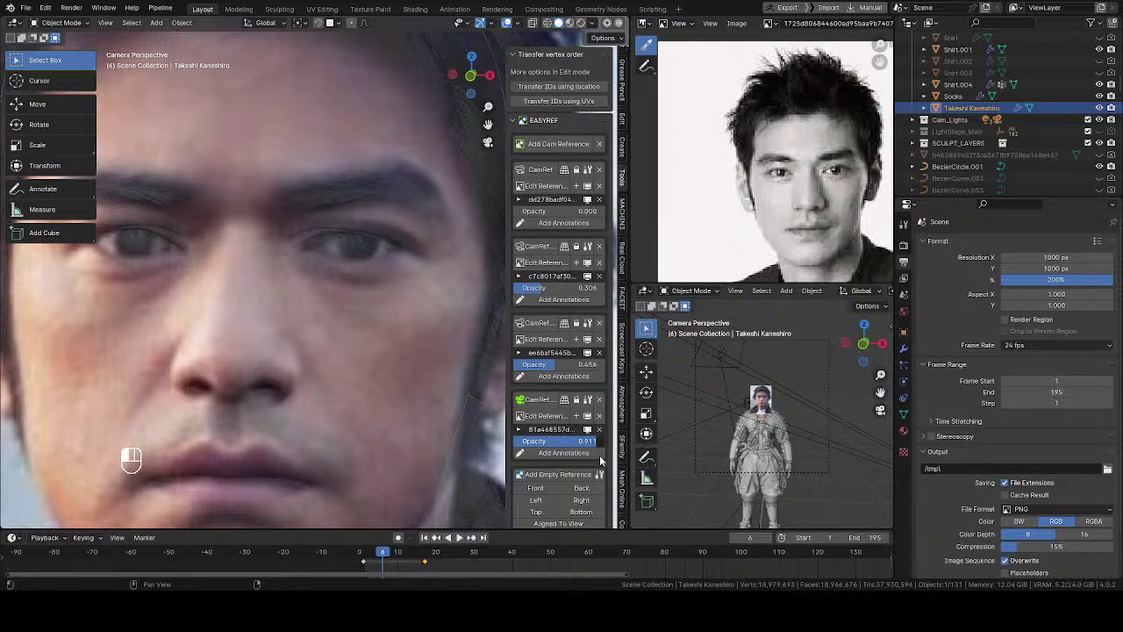
Leave the camera reference view and switch the head to Sculpt Mode.
mouse_move(412, 340)
shift+middle_down()
mouse_move(339, 278)
mouse_move(374, 305)
mouse_move(314, 279)
mouse_move(354, 325)
shift+middle_up()
key(Tab)
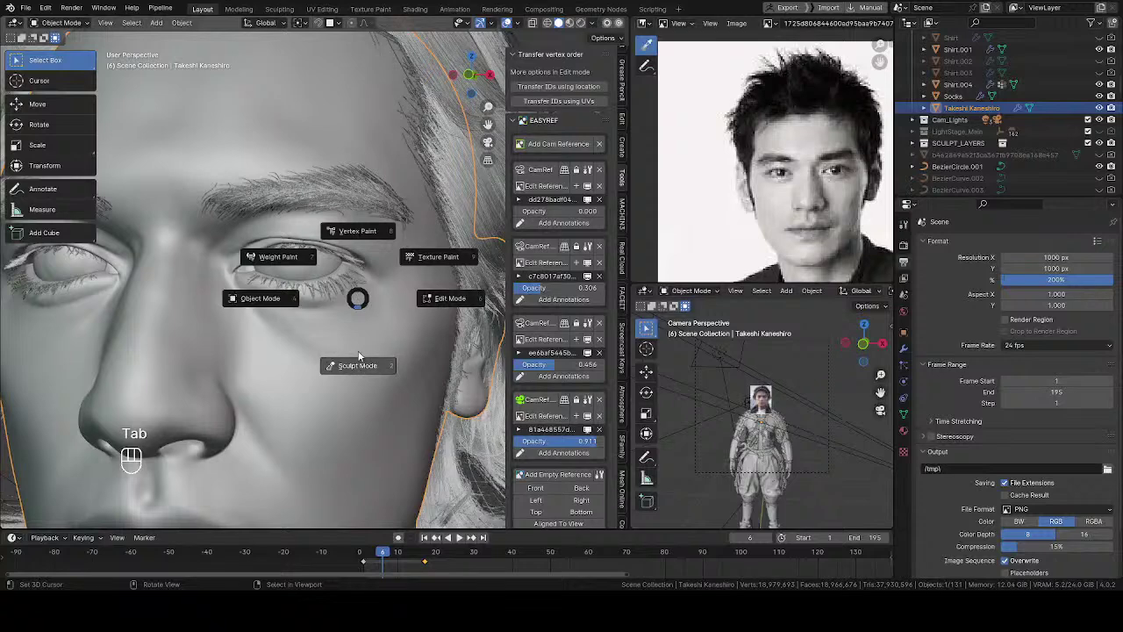
key(2)
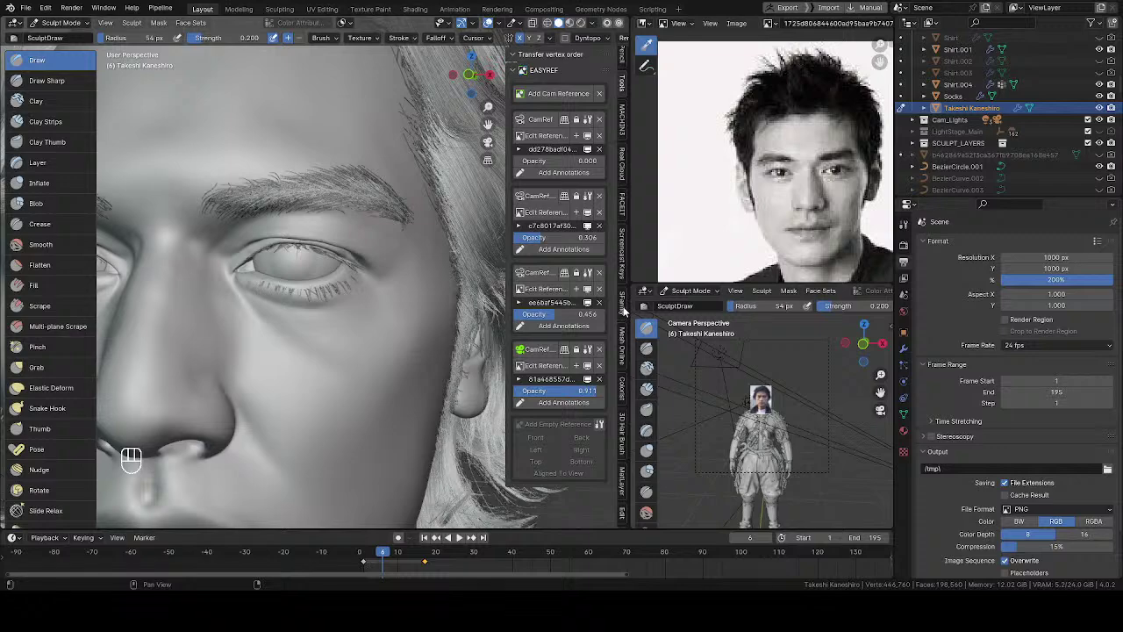
Expand a mask from the character's left eye over the upper and lower eyelids.
middle_drag(353, 278, 419, 279)
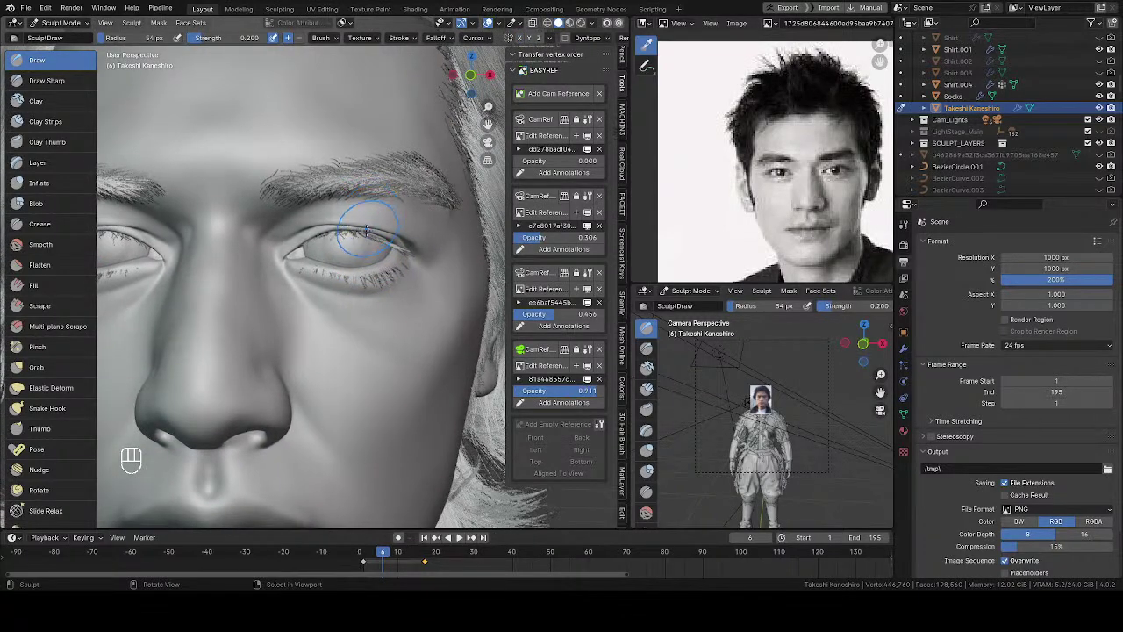
key(z)
key(shift+a)
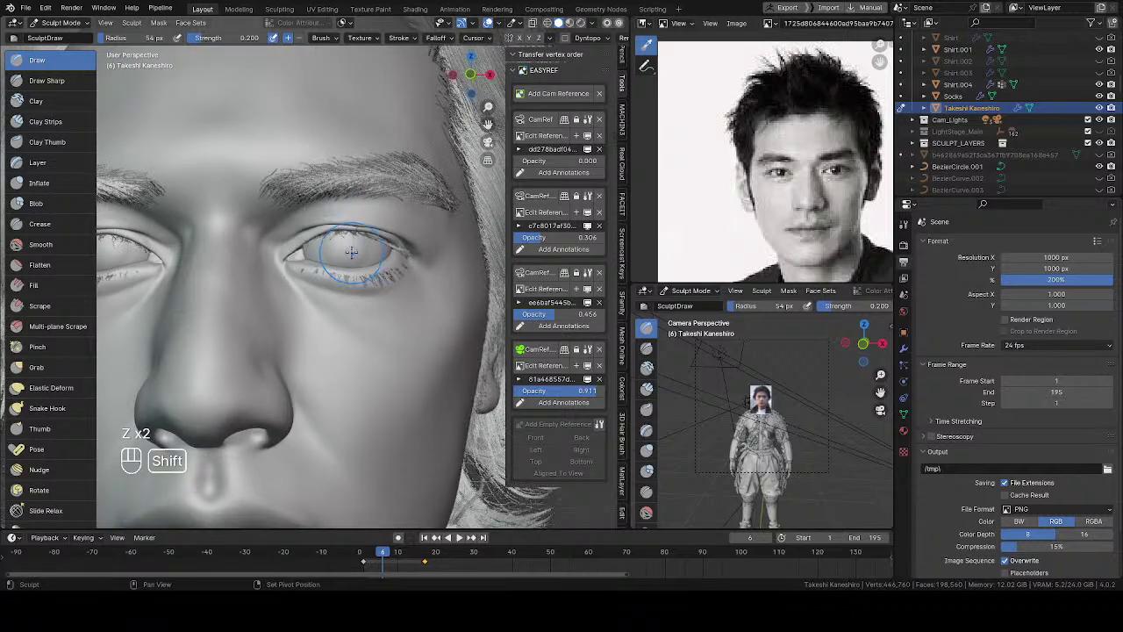
key(Escape)
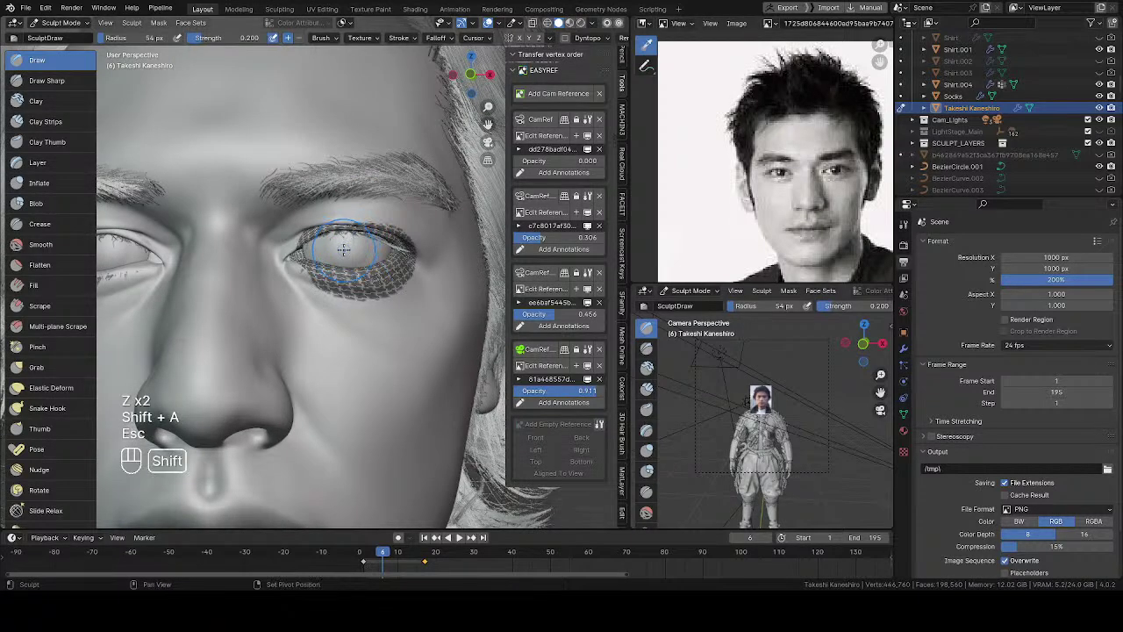
key(shift+a)
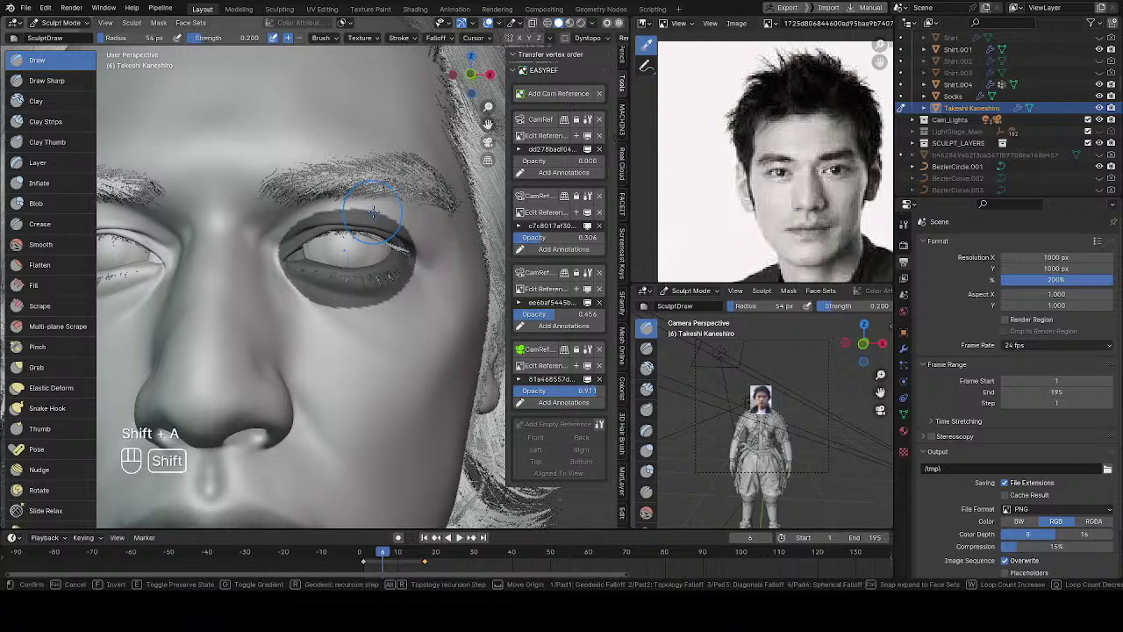
click(374, 213)
Smooth the eyelid mask and paint extra mask over the left eye's inner and outer corners.
mouse_move(351, 245)
middle_down()
mouse_move(336, 249)
mouse_move(356, 259)
middle_up()
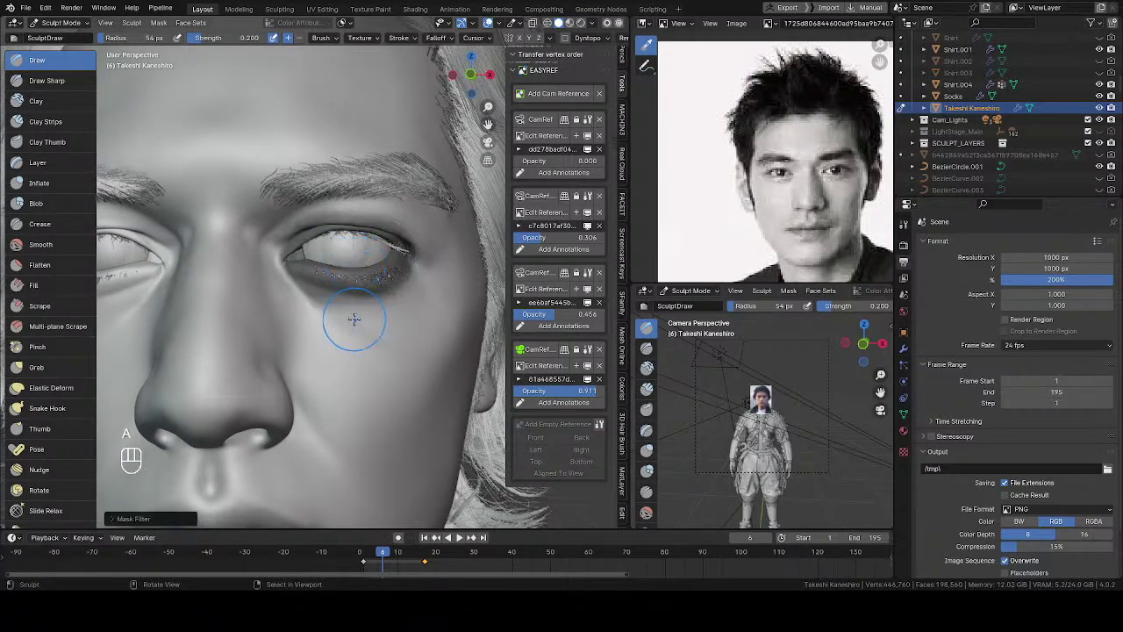
shift+middle_drag(346, 332, 355, 340)
ctrl+middle_drag(356, 340, 352, 293)
key(m)
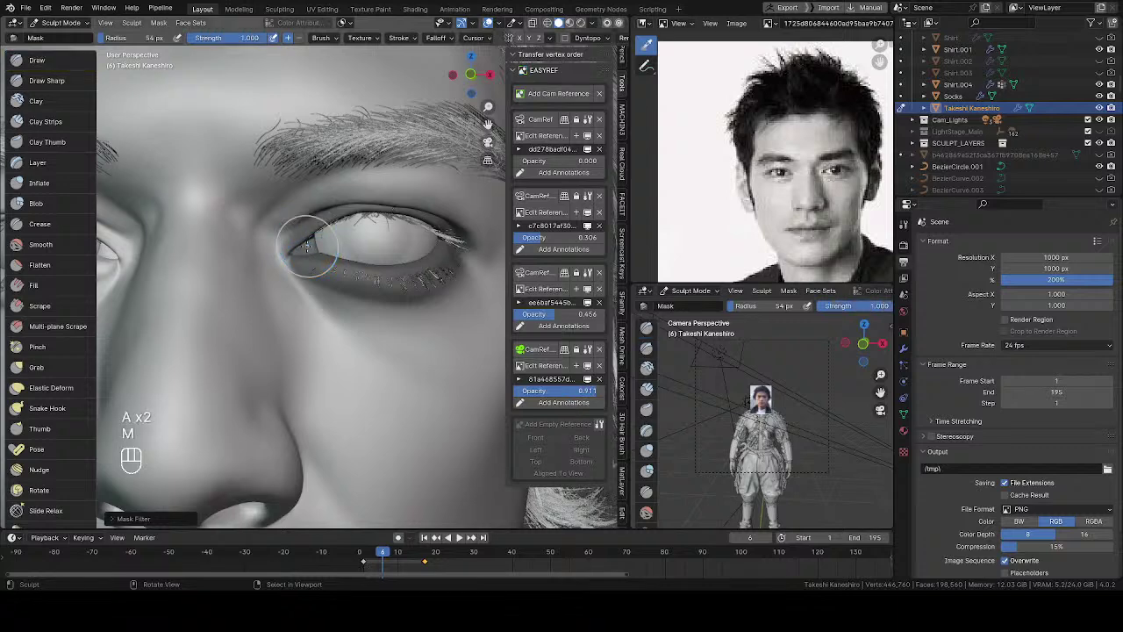
middle_drag(307, 248, 311, 255)
mouse_move(297, 250)
mouse_down()
mouse_move(309, 257)
mouse_move(298, 257)
mouse_up()
middle_drag(359, 287, 325, 282)
drag(389, 248, 401, 269)
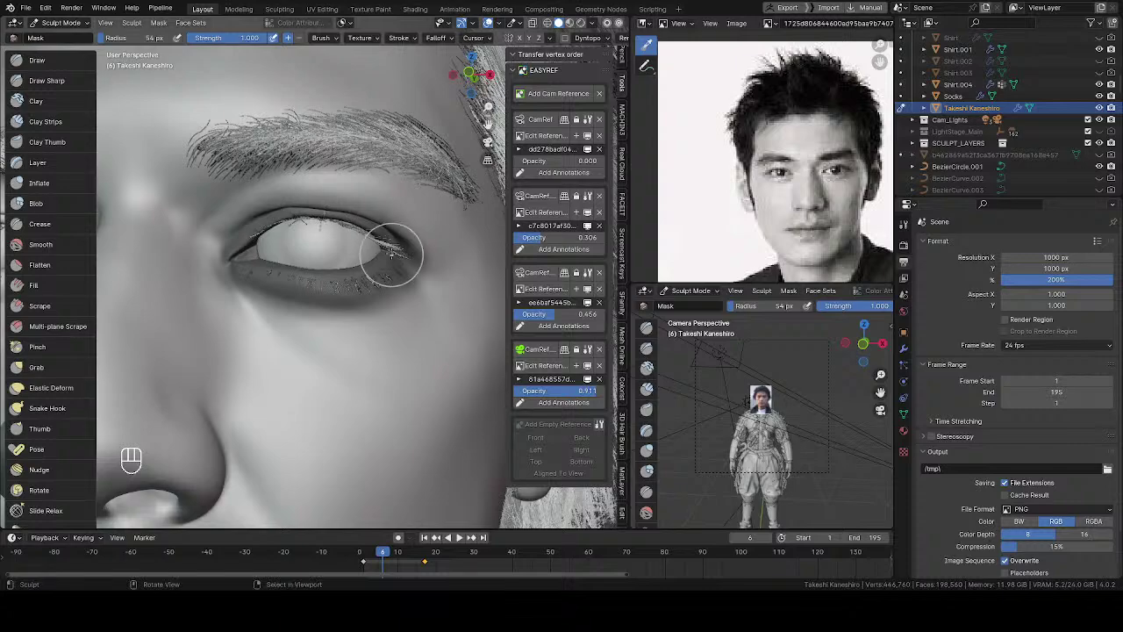
Invert the mask so only the left eye area can be edited.
scroll(310, 258, down, 1)
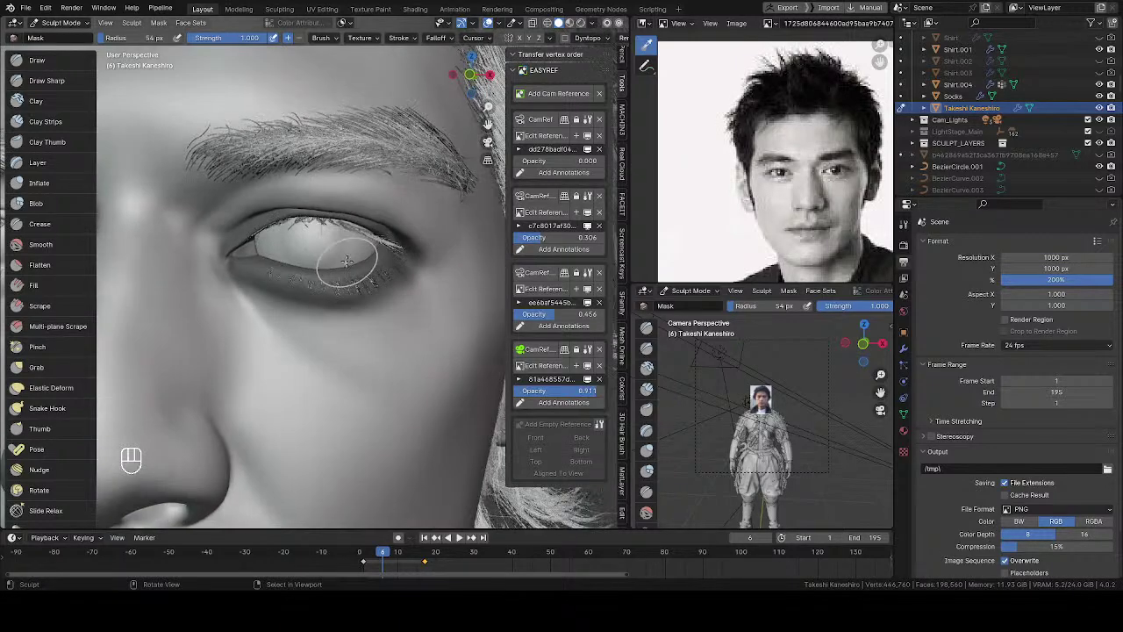
key(a)
mouse_move(249, 248)
middle_down()
mouse_move(260, 259)
mouse_move(308, 251)
middle_up()
scroll(252, 260, up, 3)
scroll(308, 254, up, 2)
ctrl+drag(333, 301, 308, 298)
ctrl+middle_drag(308, 299, 339, 230)
Activate the Move tool and set its pivot on the left eyeball.
key(q)
click(301, 313)
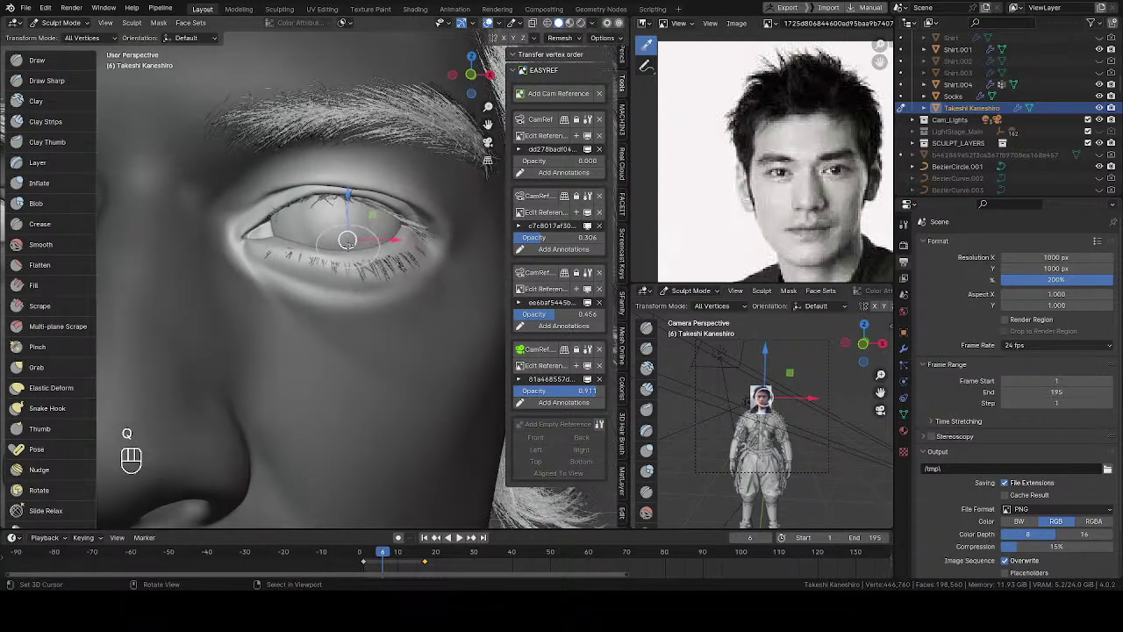
key(shift)
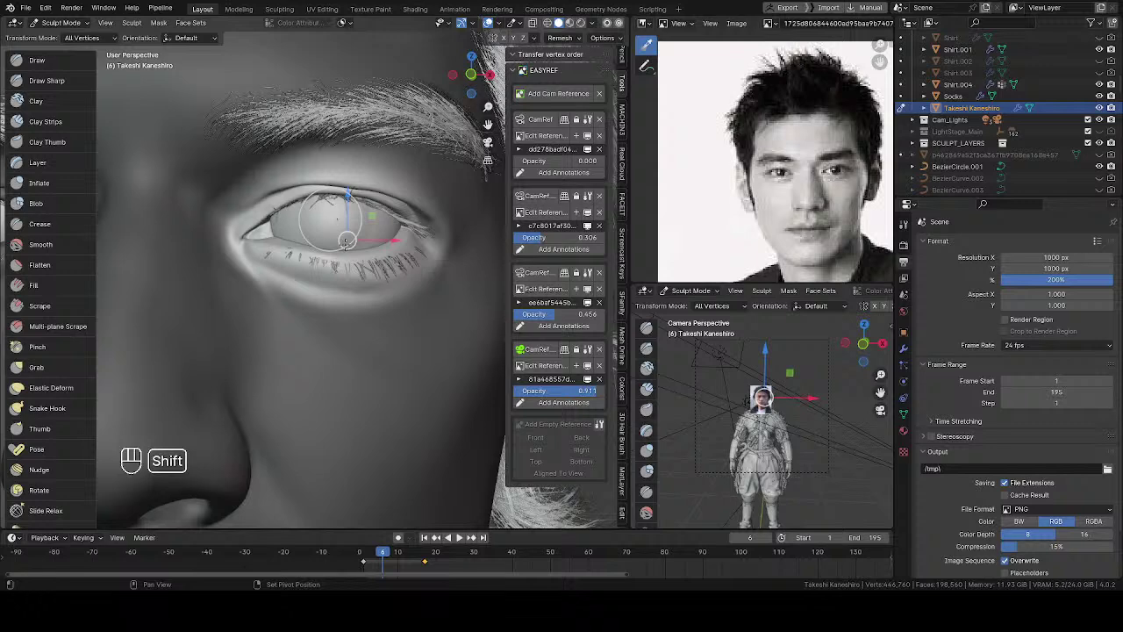
shift+right_click(332, 223)
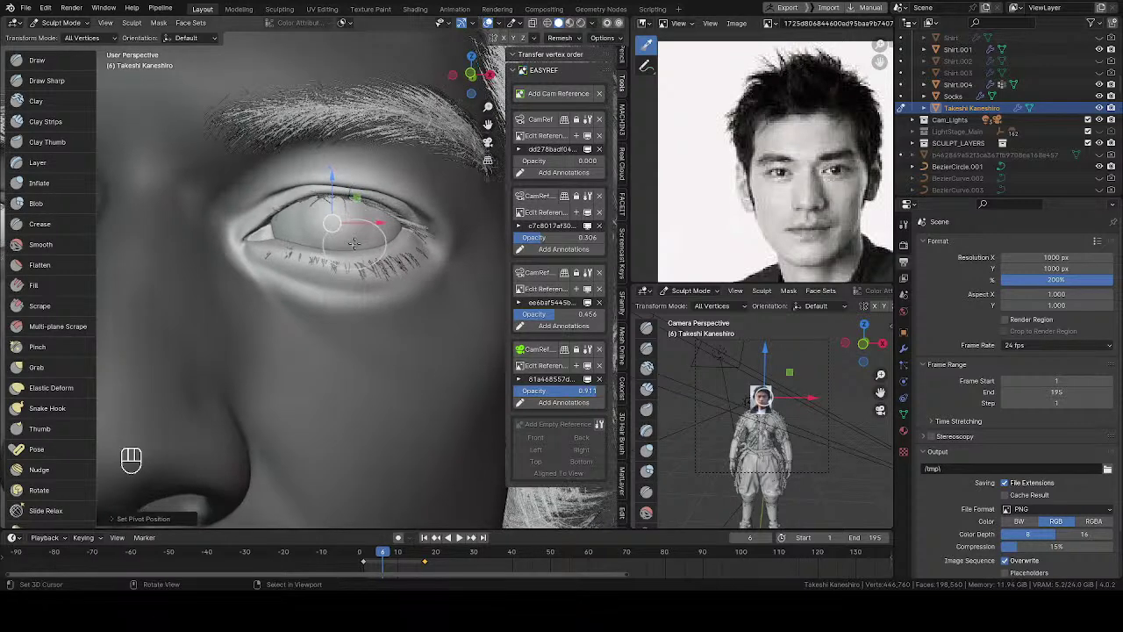
Apply the mask filter around the left eye and move the eye area slightly outward along X.
key(q)
key(a)
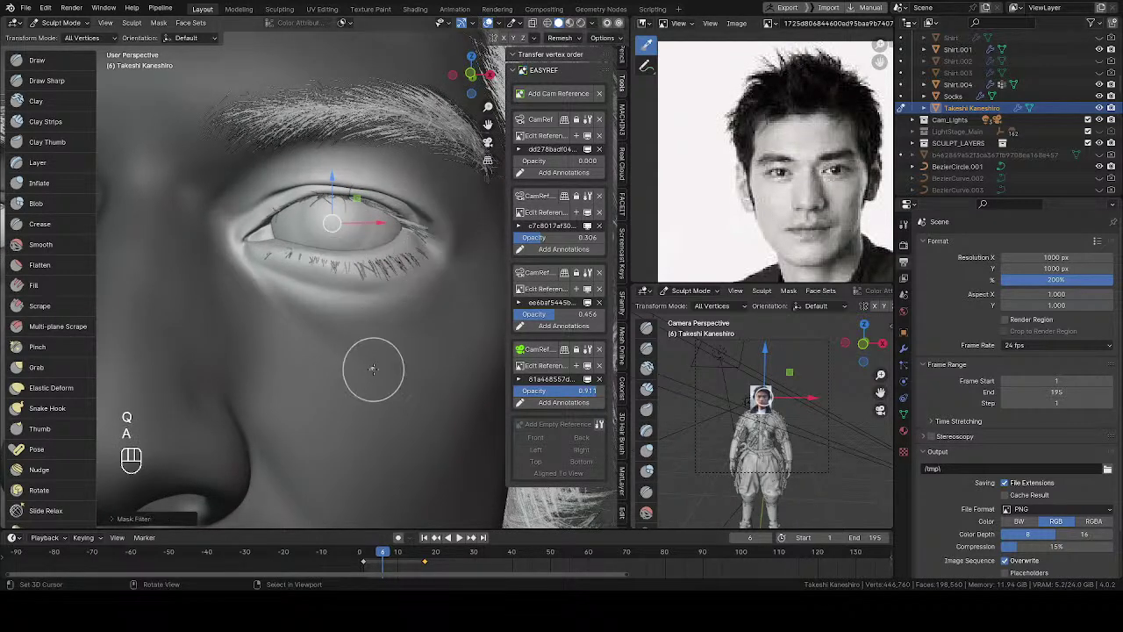
key(a)
middle_drag(377, 456, 376, 441)
drag(377, 216, 392, 218)
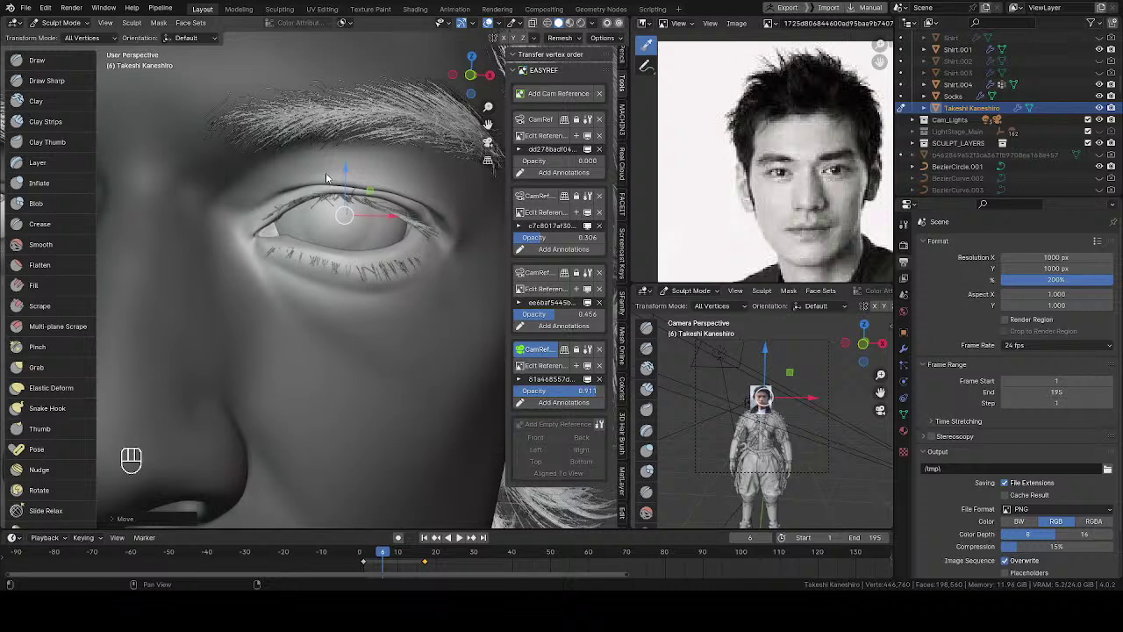
View the head through the fourth camera reference and set its opacity to 0.854 to check the left eye's placement.
key(KP_0)
ctrl+middle_drag(360, 250, 575, 392)
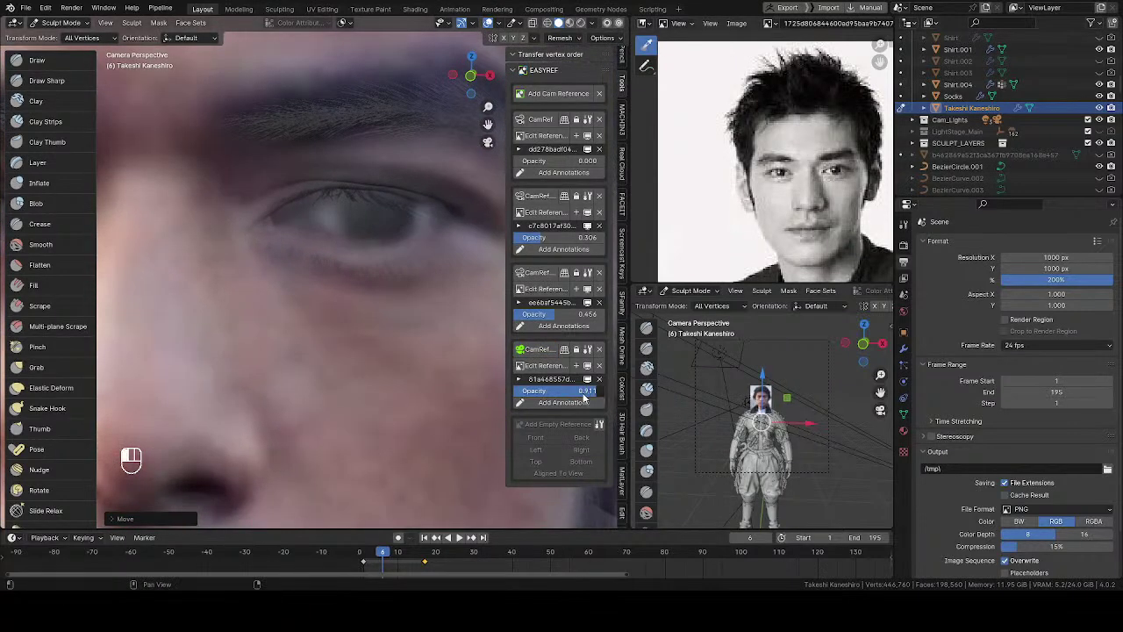
mouse_move(584, 397)
mouse_down()
mouse_move(548, 397)
mouse_move(575, 397)
mouse_up()
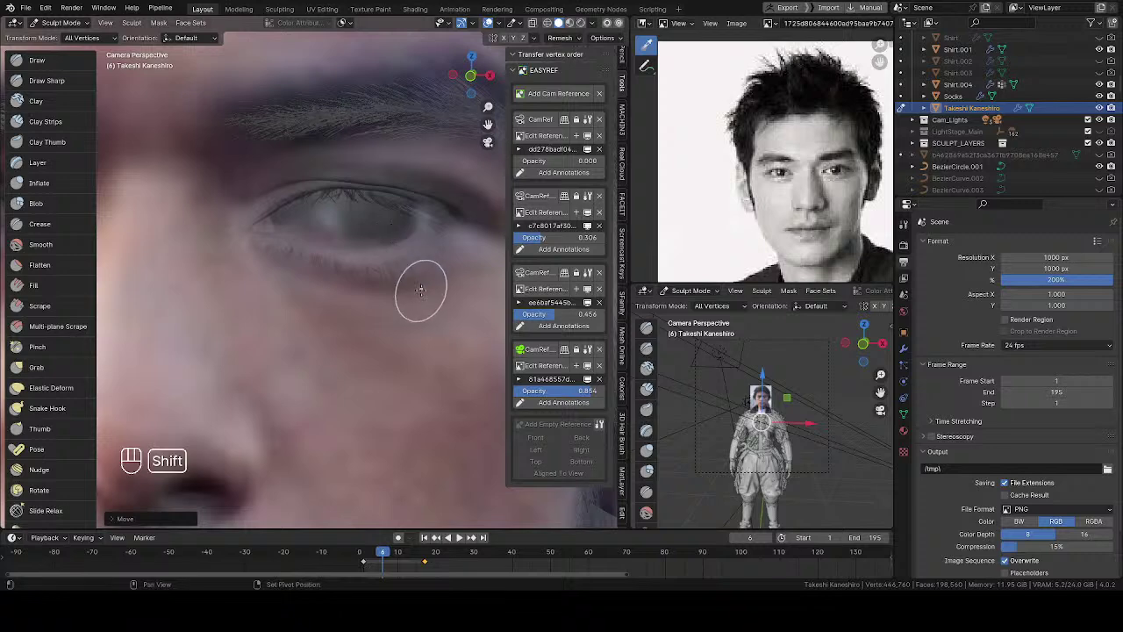
ctrl+middle_drag(421, 289, 347, 211)
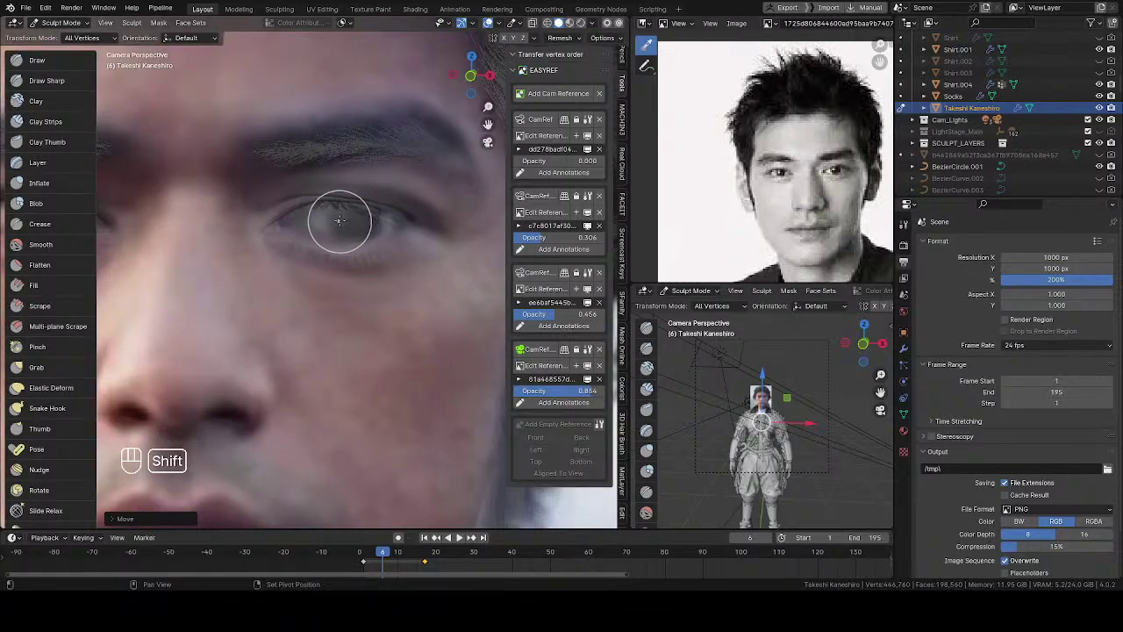
Reset the pivot on the left eye and nudge the eye area sideways and vertically to match the portrait.
shift+right_click(338, 220)
drag(374, 223, 382, 222)
drag(344, 182, 345, 183)
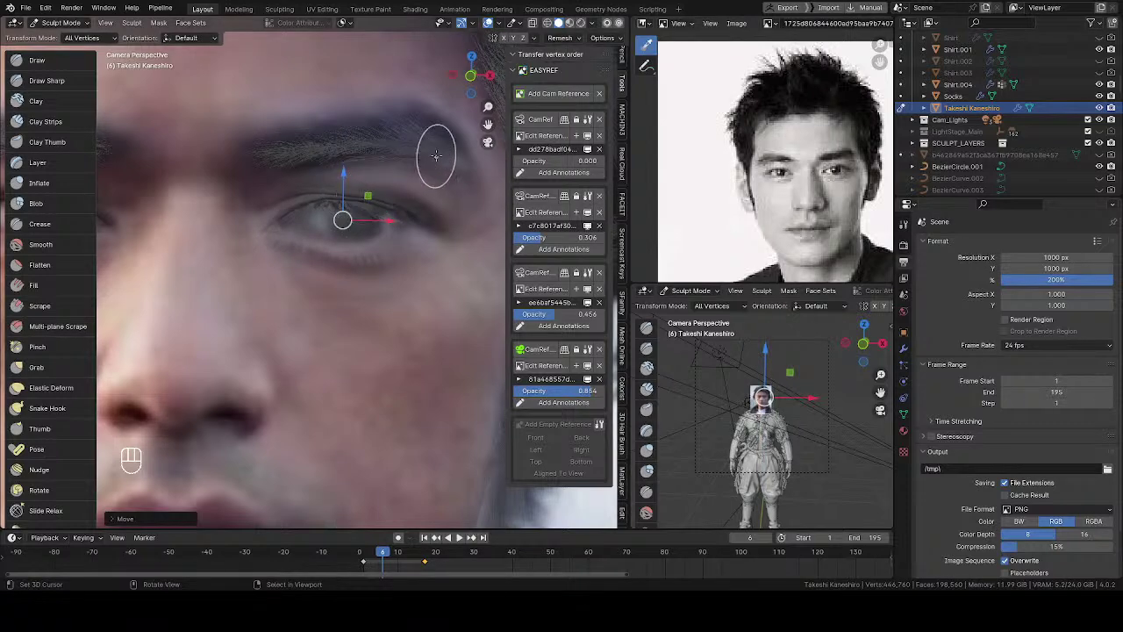
Shift the left eye area slightly further outward against the portrait and lower the reference opacity to 0.646.
drag(572, 397, 556, 398)
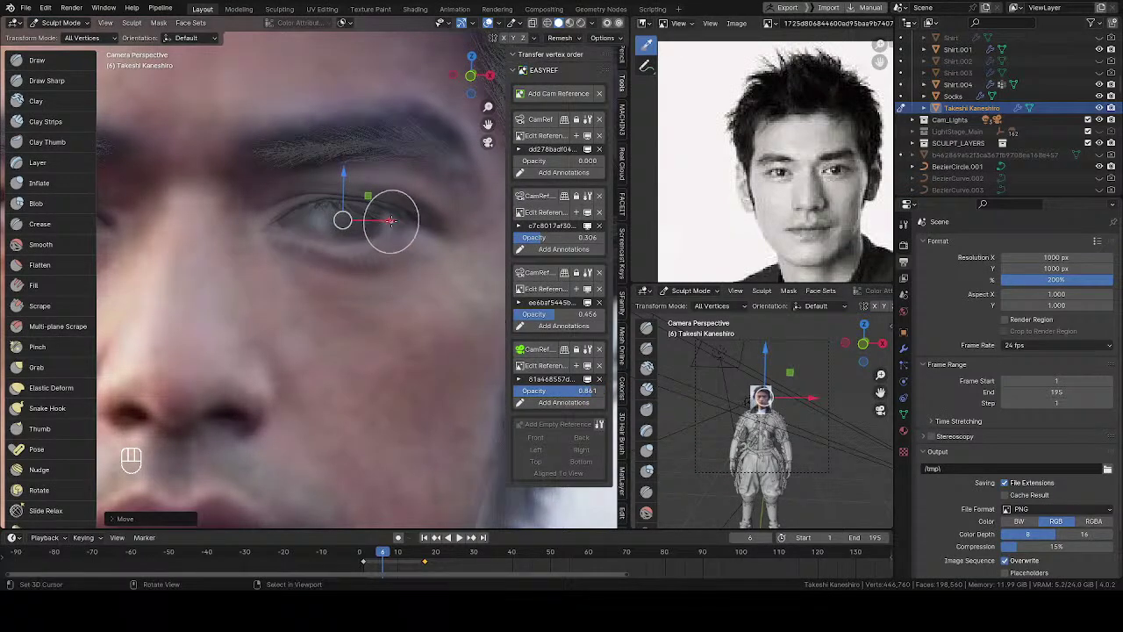
drag(391, 220, 393, 227)
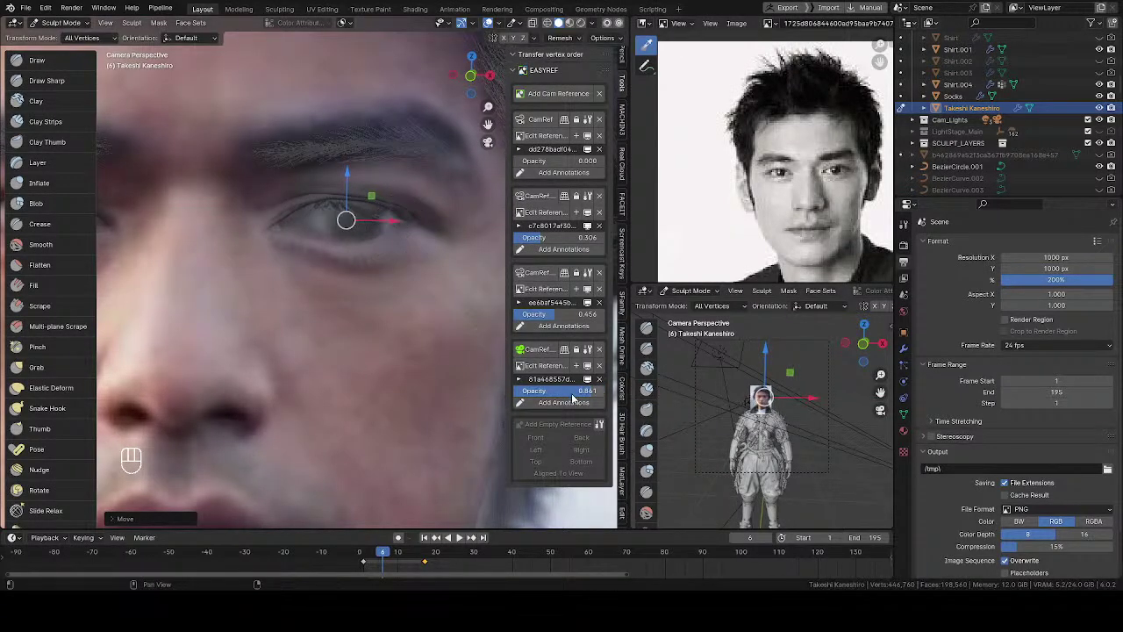
mouse_move(572, 399)
mouse_down()
mouse_move(532, 399)
mouse_move(568, 400)
mouse_move(582, 415)
mouse_move(527, 403)
mouse_move(564, 414)
mouse_move(549, 412)
mouse_up()
middle_drag(478, 403, 452, 406)
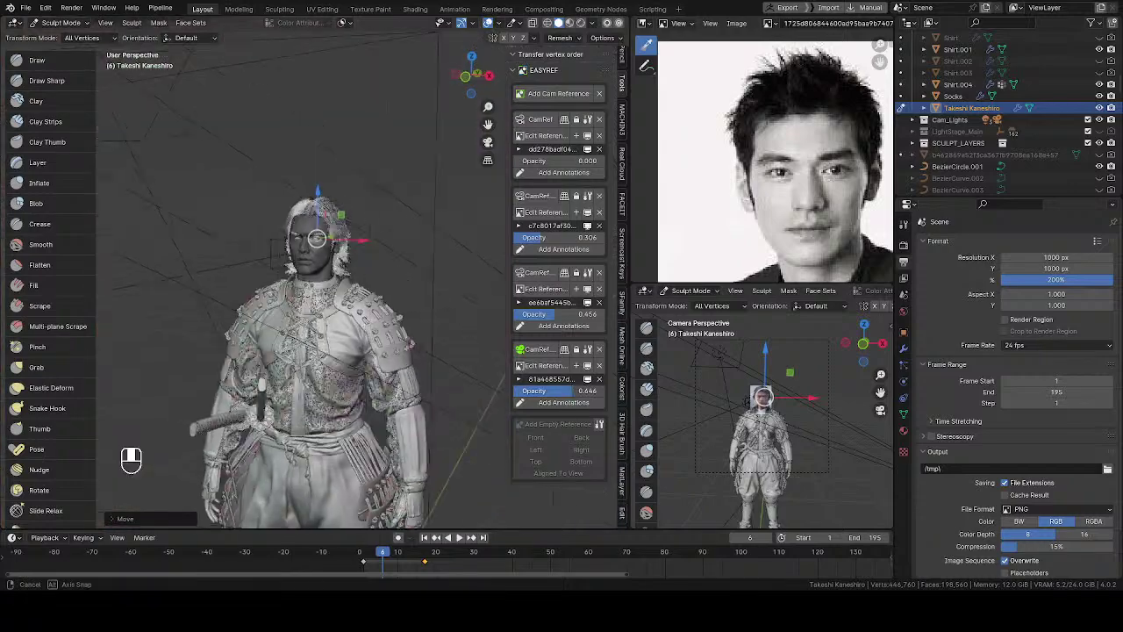
Clear the mask around the left eye and switch to the Grab brush.
middle_drag(303, 296, 309, 303)
shift+middle_drag(309, 303, 333, 263)
mouse_move(355, 324)
shift+middle_down()
mouse_move(351, 234)
mouse_move(339, 245)
mouse_move(342, 120)
mouse_move(333, 218)
mouse_move(409, 280)
mouse_move(378, 285)
shift+middle_up()
key(g)
key(a)
mouse_move(377, 285)
ctrl+middle_down()
mouse_move(373, 266)
mouse_move(403, 264)
mouse_move(377, 253)
mouse_move(391, 254)
ctrl+middle_up()
key(f)
click(430, 263)
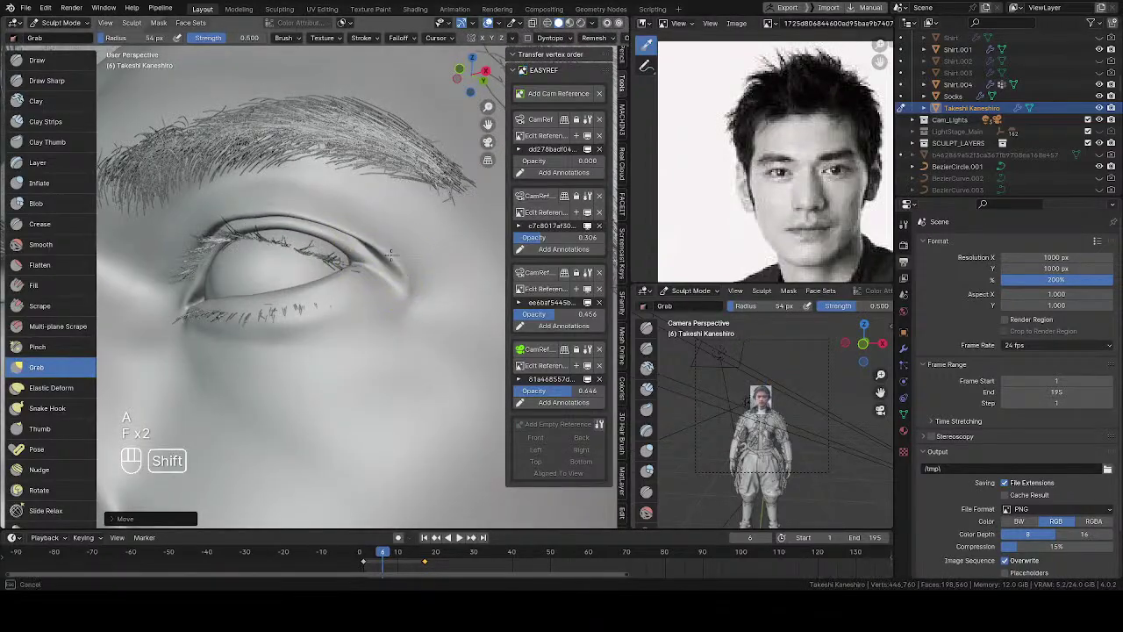
Reshape the outer corner of the left upper eyelid using the Grab brush at 117 px and 87 px.
mouse_move(409, 294)
middle_down()
mouse_move(397, 279)
mouse_move(465, 229)
mouse_move(434, 267)
mouse_move(461, 287)
mouse_move(402, 132)
mouse_move(384, 216)
middle_up()
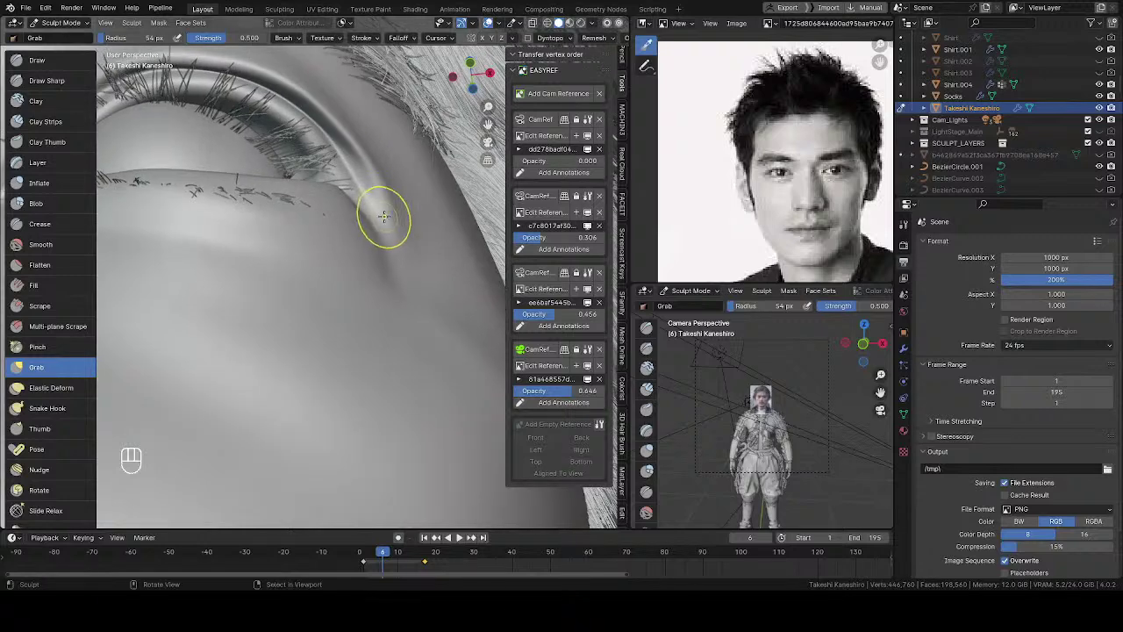
key(f)
key(f)
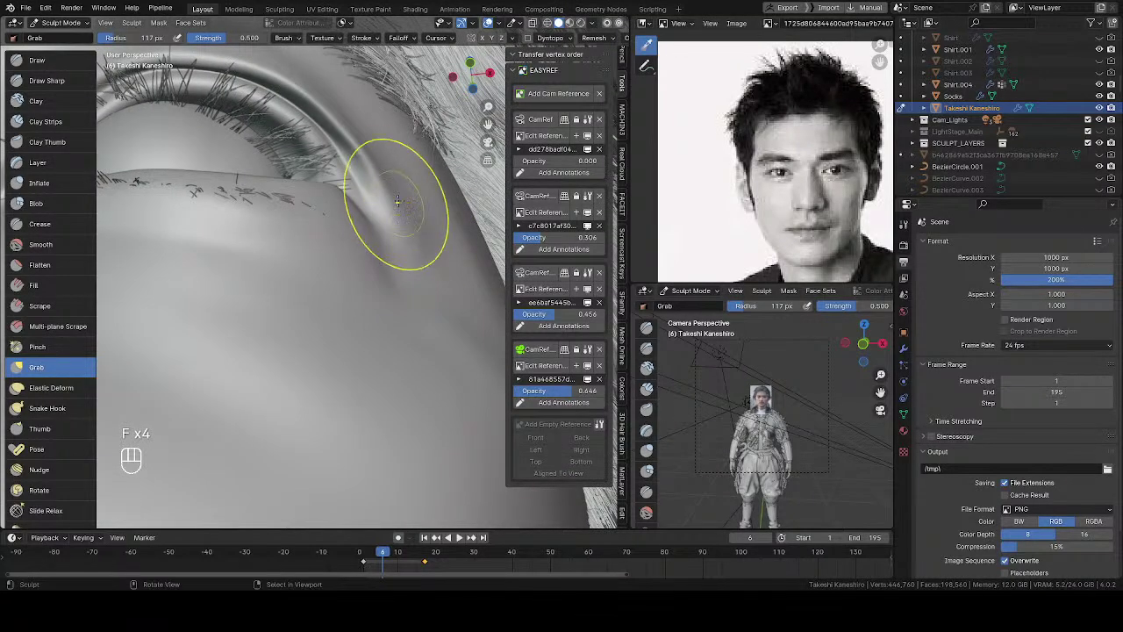
key(f)
click(372, 187)
middle_drag(372, 188, 358, 211)
key(f)
click(346, 199)
shift+drag(346, 199, 346, 183)
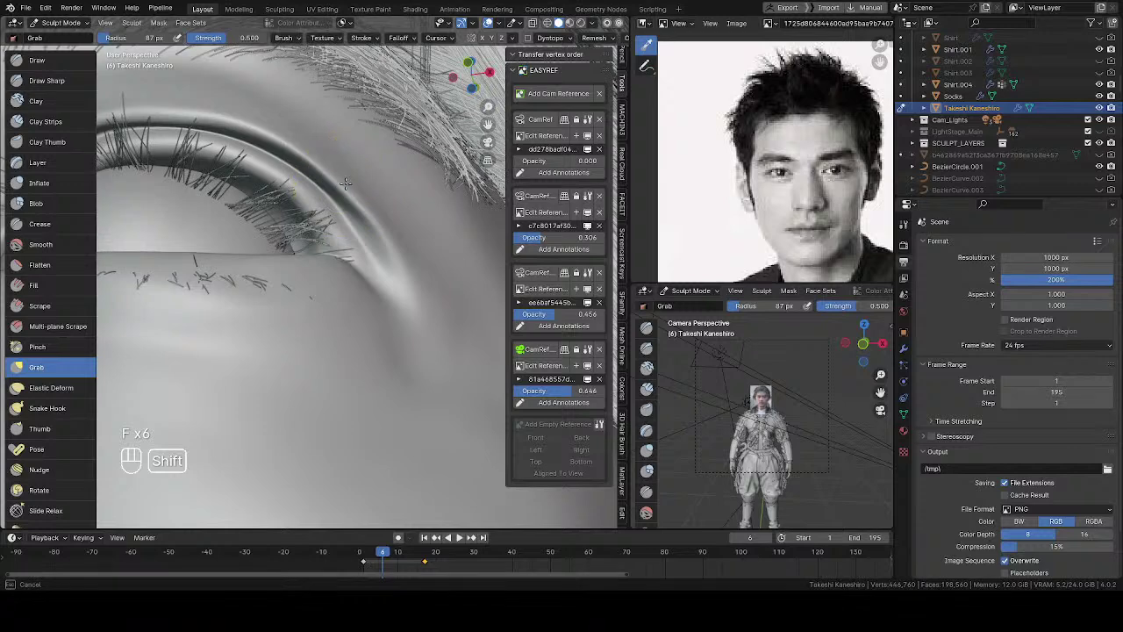
Adjust the outer eyelid with a 98 px Grab brush and compare the shape by undoing and redoing the stroke.
key(f)
middle_drag(388, 231, 268, 326)
key(ctrl+z)
key(ctrl+shift+z)
key(ctrl+z)
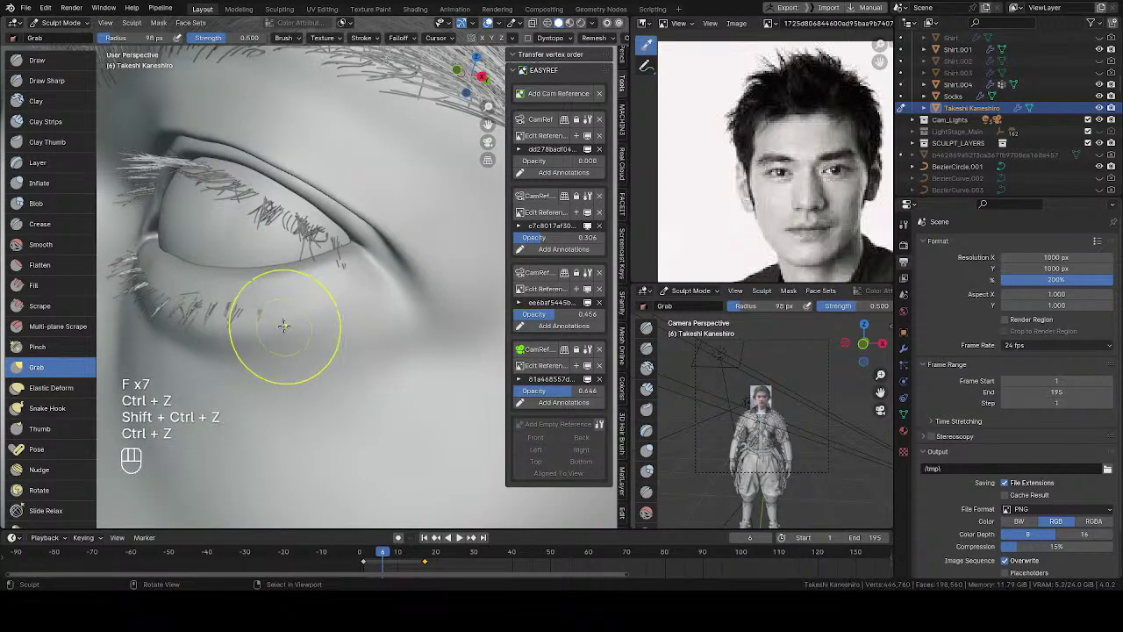
key(ctrl+shift+z)
Refine the left upper eyelid fold toward its outer end with the Grab brush, reducing its radius to 57 px.
key(f)
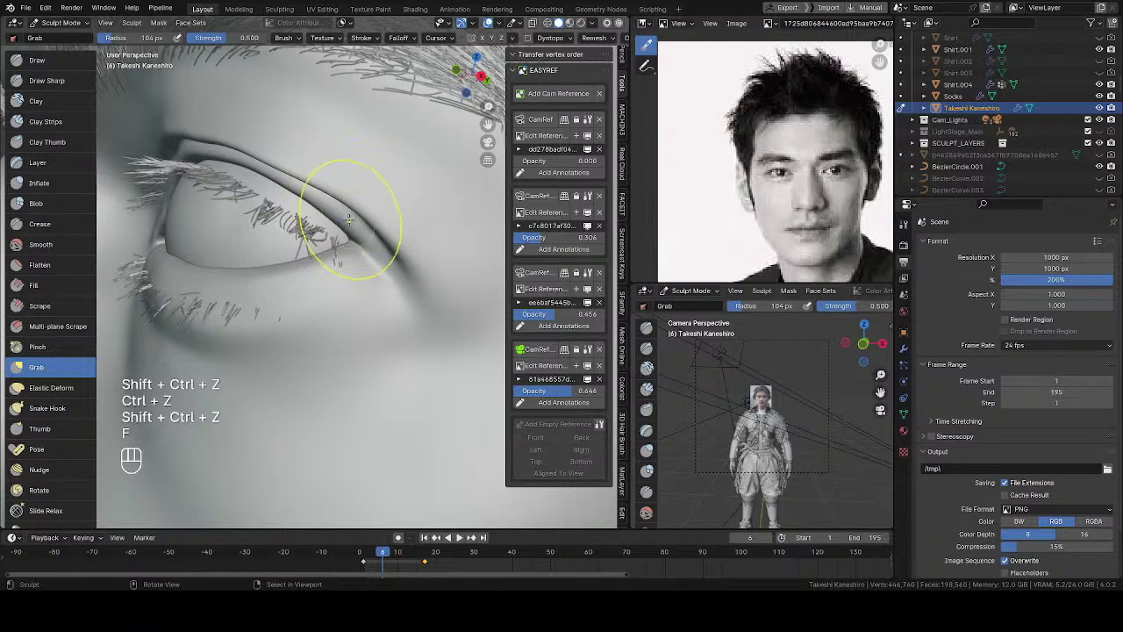
key(f)
key(f)
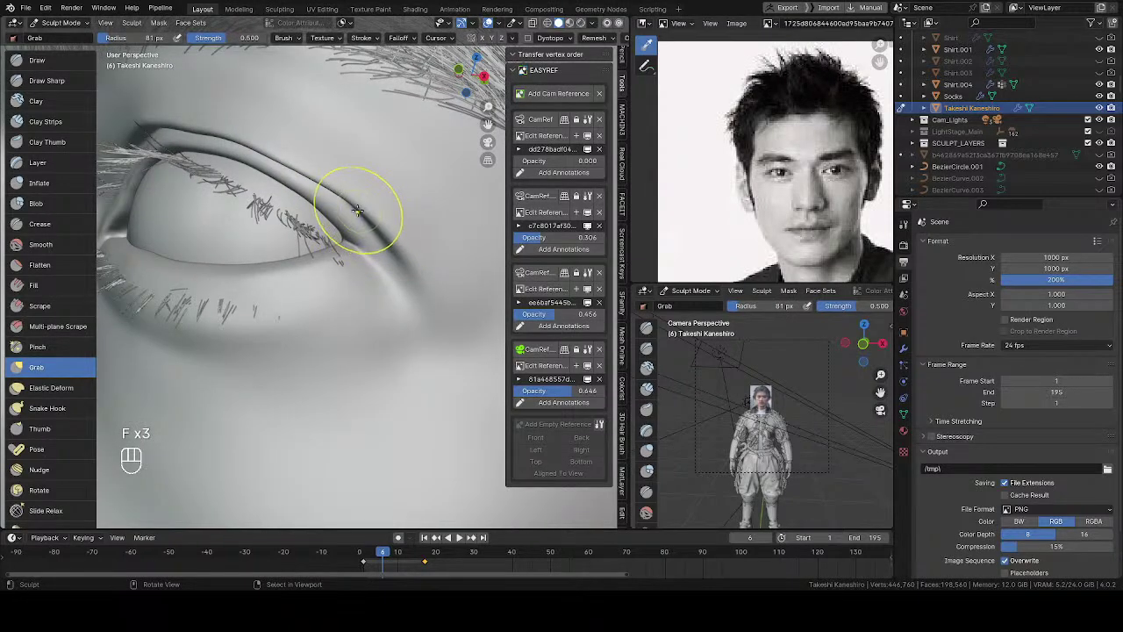
middle_drag(360, 207, 409, 128)
shift+middle_drag(309, 185, 314, 235)
key(f)
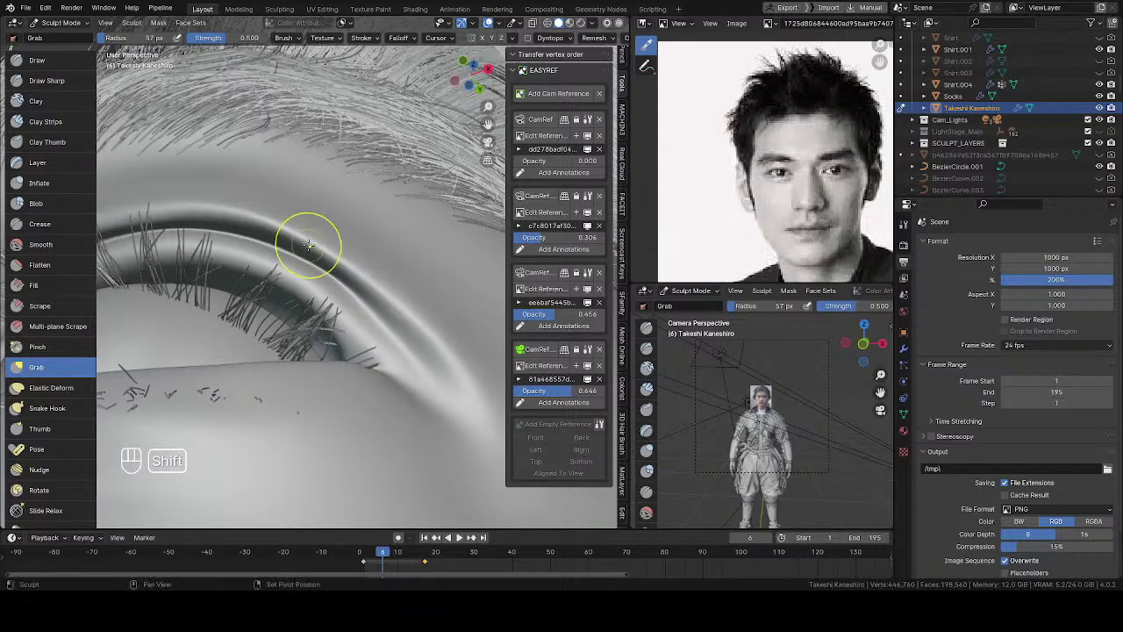
mouse_move(326, 252)
middle_down()
mouse_move(310, 230)
mouse_move(295, 248)
middle_up()
Build up the left upper eyelid along its crease toward the outer corner with the Inflate brush at strength 0.745.
key(i)
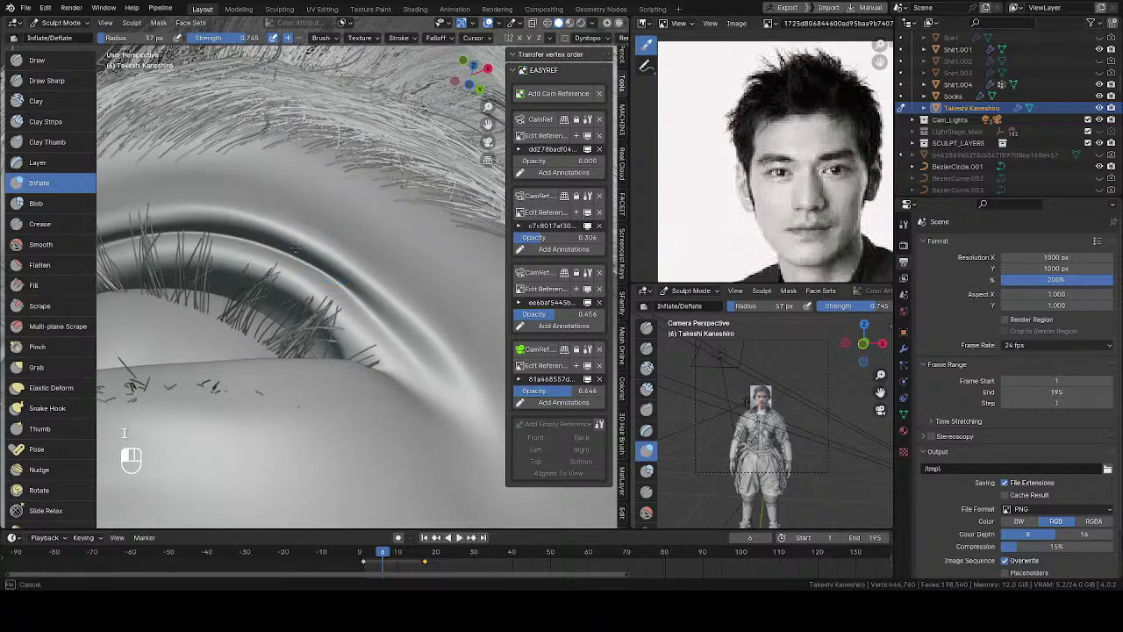
mouse_move(344, 280)
mouse_down()
mouse_move(370, 306)
mouse_move(303, 252)
mouse_move(333, 279)
mouse_up()
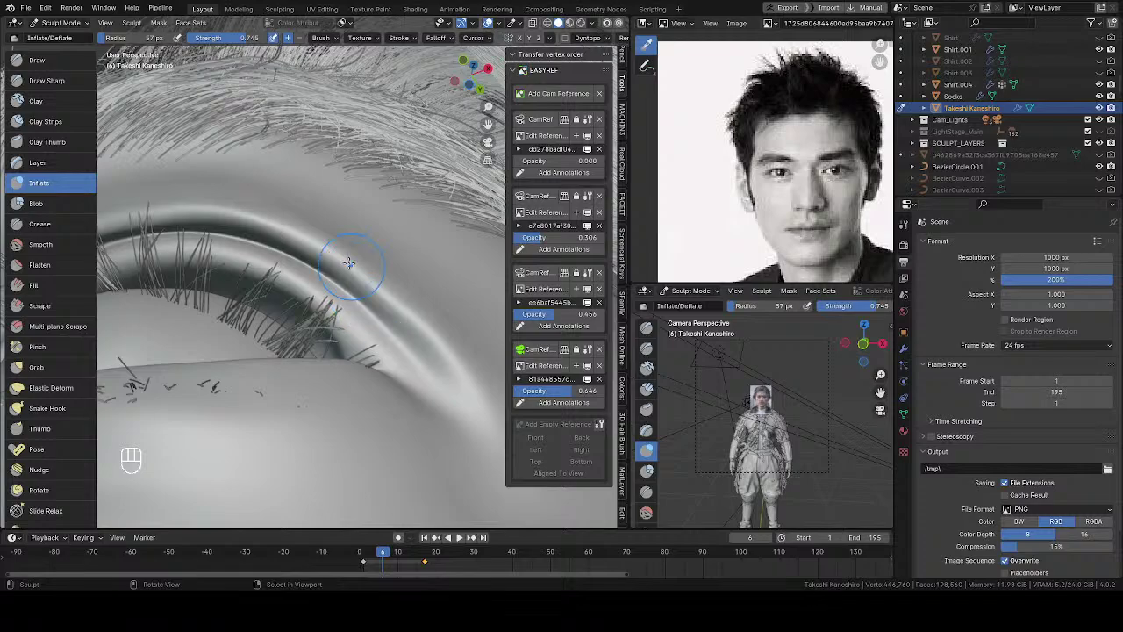
drag(424, 323, 393, 309)
shift+drag(430, 364, 422, 330)
middle_drag(393, 297, 358, 279)
scroll(411, 313, down, 4)
mouse_move(411, 312)
middle_down()
mouse_move(362, 198)
mouse_move(285, 221)
mouse_move(315, 349)
mouse_move(293, 263)
mouse_move(339, 173)
mouse_move(360, 241)
mouse_move(496, 234)
mouse_move(479, 259)
mouse_move(351, 285)
mouse_move(342, 189)
mouse_move(289, 289)
middle_up()
scroll(285, 221, up, 3)
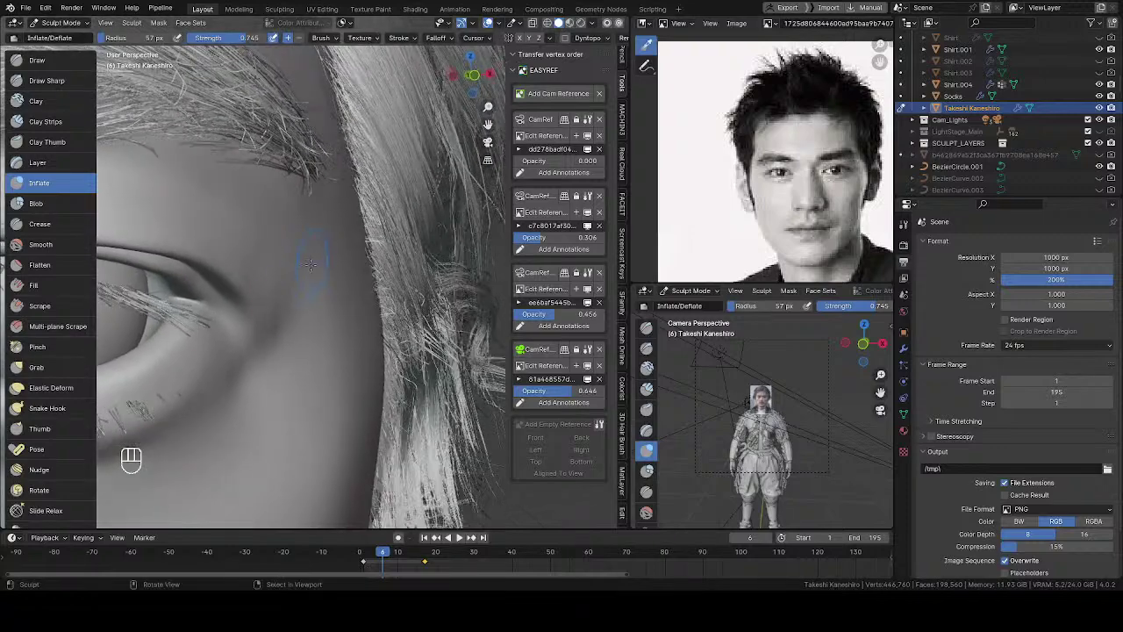
Reshape the outer corner of the left eye from front and side angles using the Grab brush at 103 px and 110 px.
key(g)
key(f)
click(270, 341)
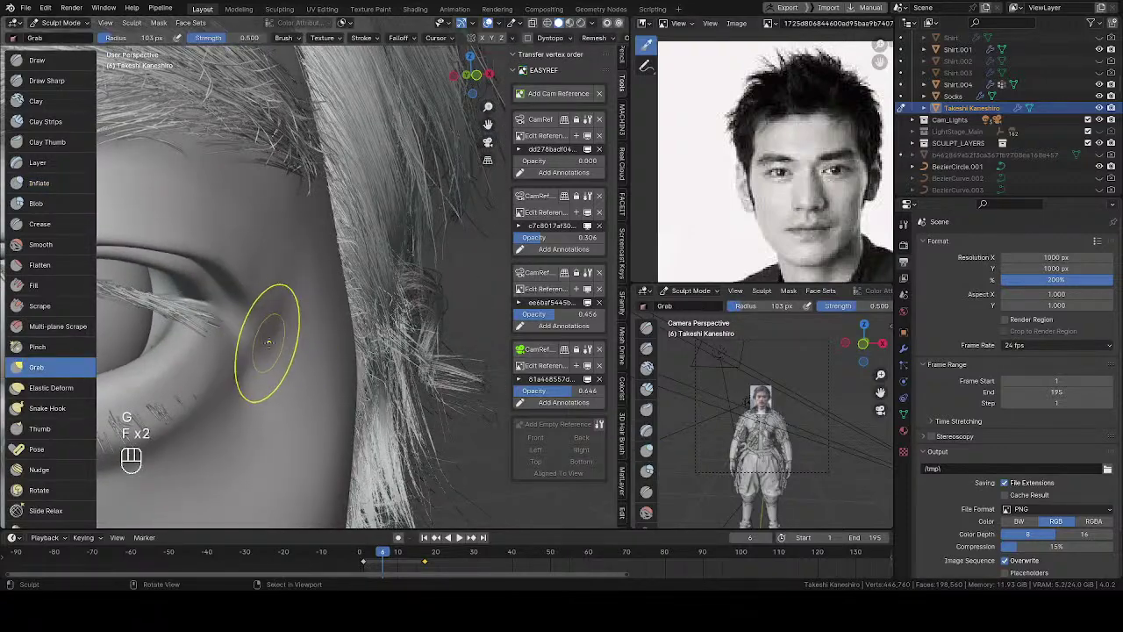
shift+middle_drag(267, 343, 279, 322)
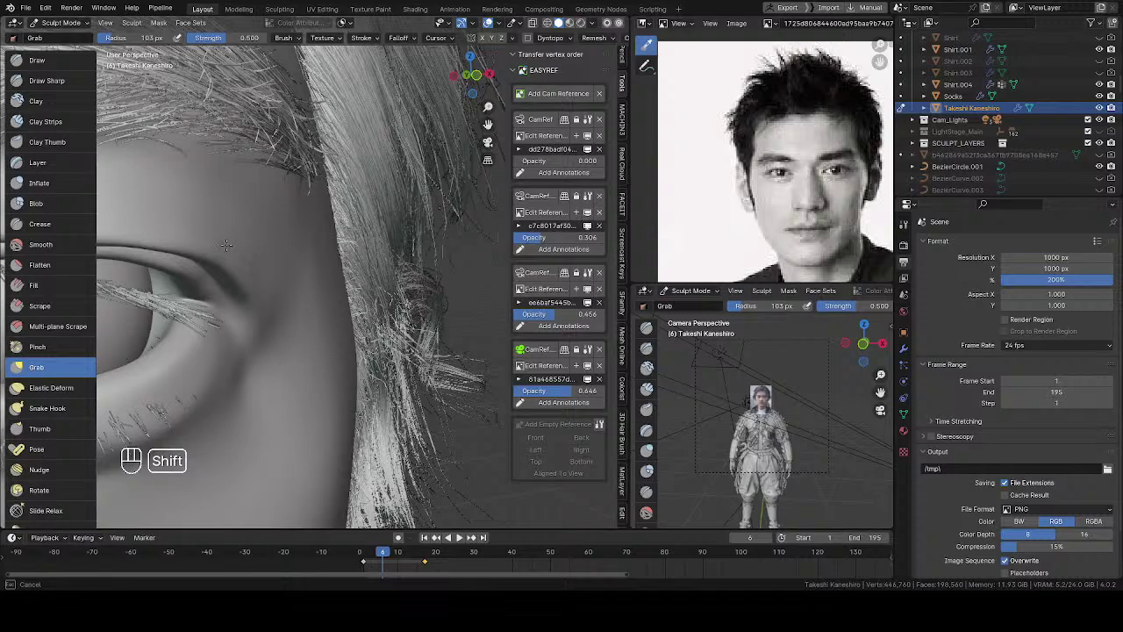
mouse_move(226, 244)
middle_down()
mouse_move(211, 313)
mouse_move(182, 329)
middle_up()
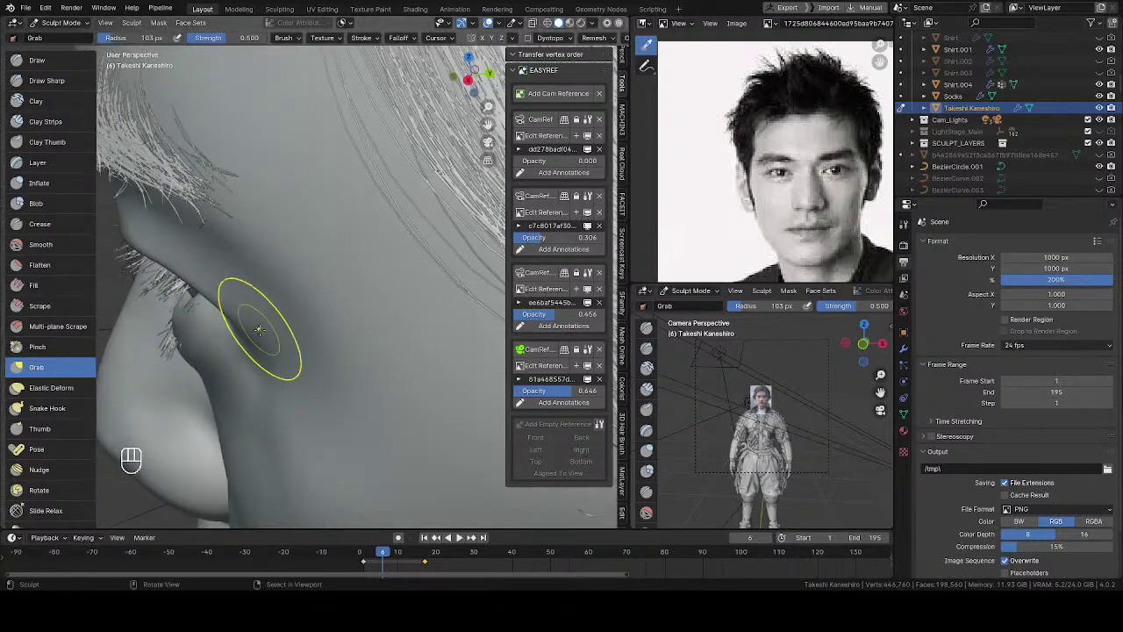
mouse_move(259, 329)
middle_down()
mouse_move(266, 355)
mouse_move(454, 296)
mouse_move(511, 258)
middle_up()
mouse_move(379, 279)
ctrl+middle_down()
mouse_move(358, 319)
mouse_move(273, 302)
ctrl+middle_up()
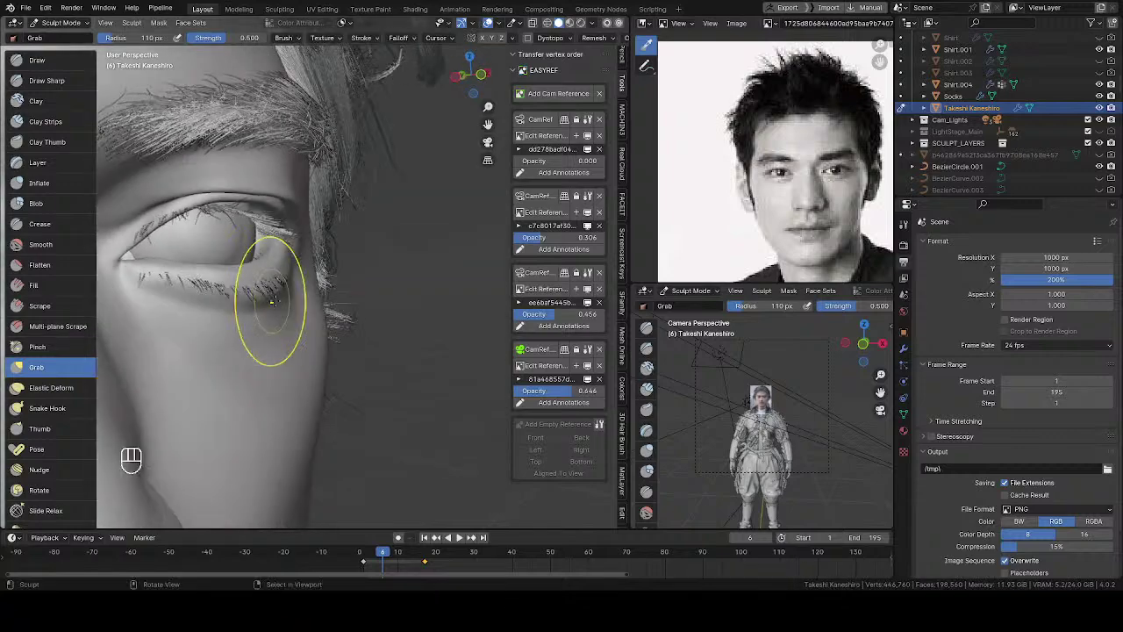
middle_drag(370, 235, 400, 204)
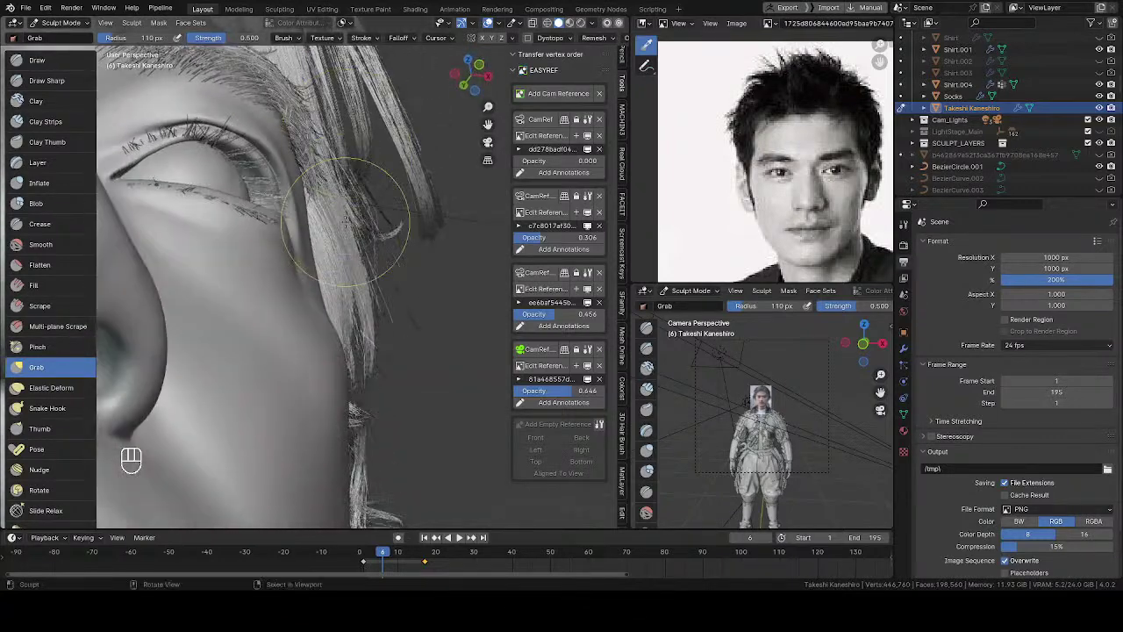
Try to pull the skin beside the outer eye corner into shape with a 104 px Grab brush, undoing the stroke.
mouse_move(344, 307)
shift+middle_down()
mouse_move(354, 291)
mouse_move(369, 340)
shift+middle_up()
ctrl+middle_drag(368, 340, 346, 276)
key(f)
click(357, 304)
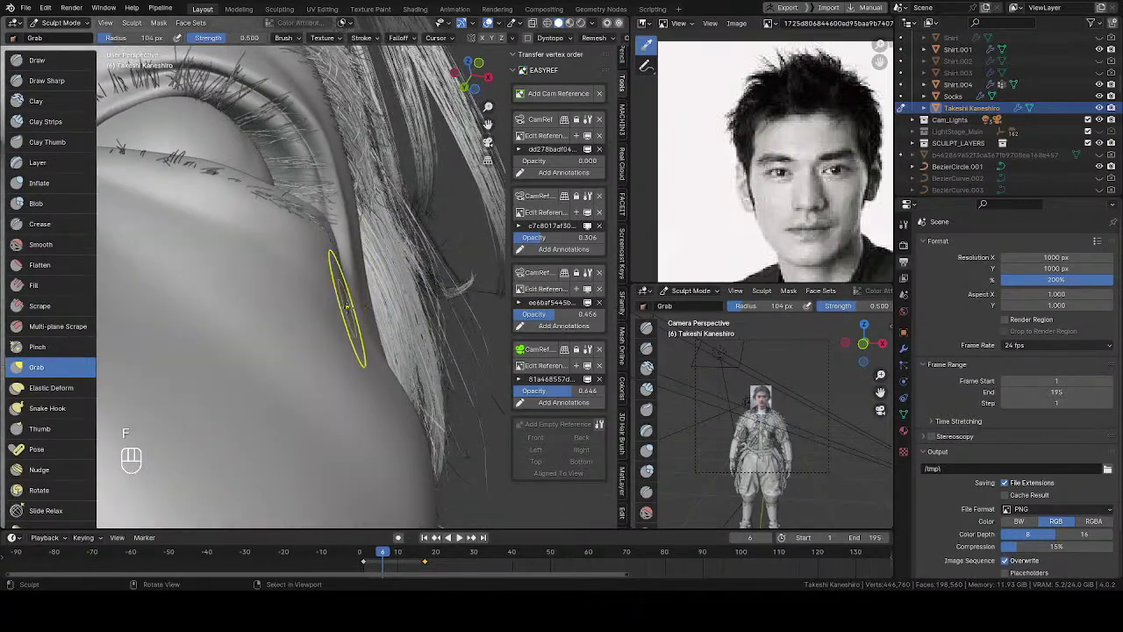
drag(348, 306, 341, 267)
key(ctrl+z)
Refine the outer end of the left eyelid fold from below using the Grab brush at 99 px.
key(f)
key(f)
click(343, 297)
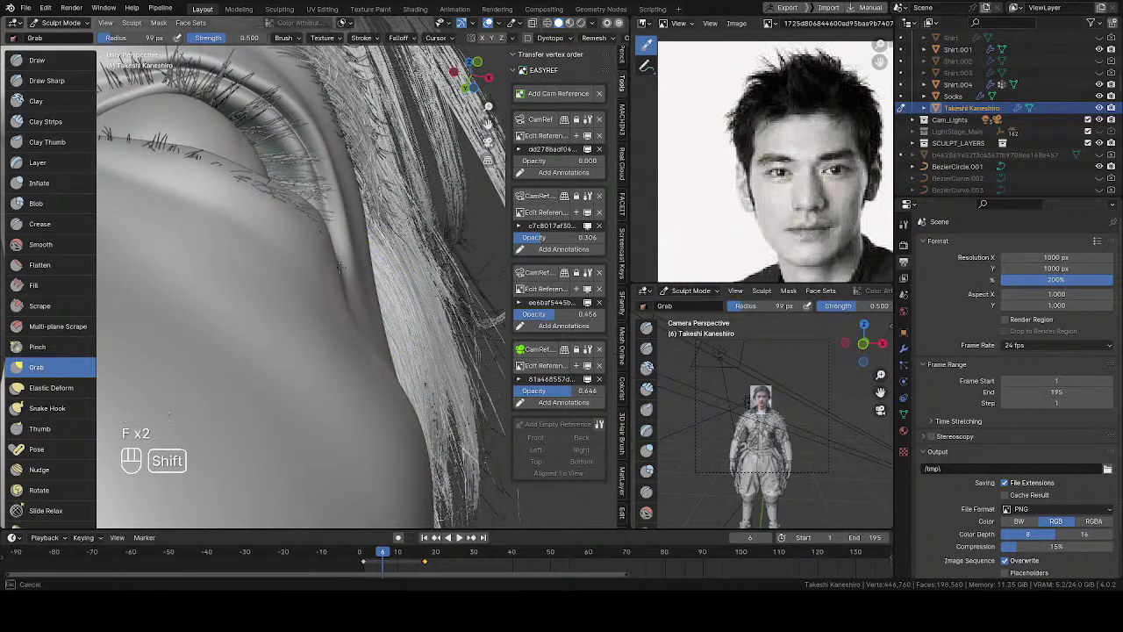
key(f)
shift+drag(354, 309, 344, 285)
mouse_move(344, 285)
middle_down()
mouse_move(355, 311)
mouse_move(367, 287)
mouse_move(331, 316)
mouse_move(339, 301)
middle_up()
key(f)
click(342, 312)
Sculpt the skin beside and below the left eye's outer corner with the Draw brush at strength 0.200, setting its radius to 105 px.
key(v)
key(f)
click(324, 325)
shift+drag(326, 321, 377, 288)
shift+middle_drag(381, 285, 377, 224)
mouse_move(389, 269)
middle_down()
mouse_move(346, 290)
mouse_move(196, 313)
mouse_move(365, 334)
mouse_move(347, 317)
mouse_move(361, 344)
mouse_move(342, 351)
middle_up()
key(f)
click(306, 311)
key(f)
click(331, 354)
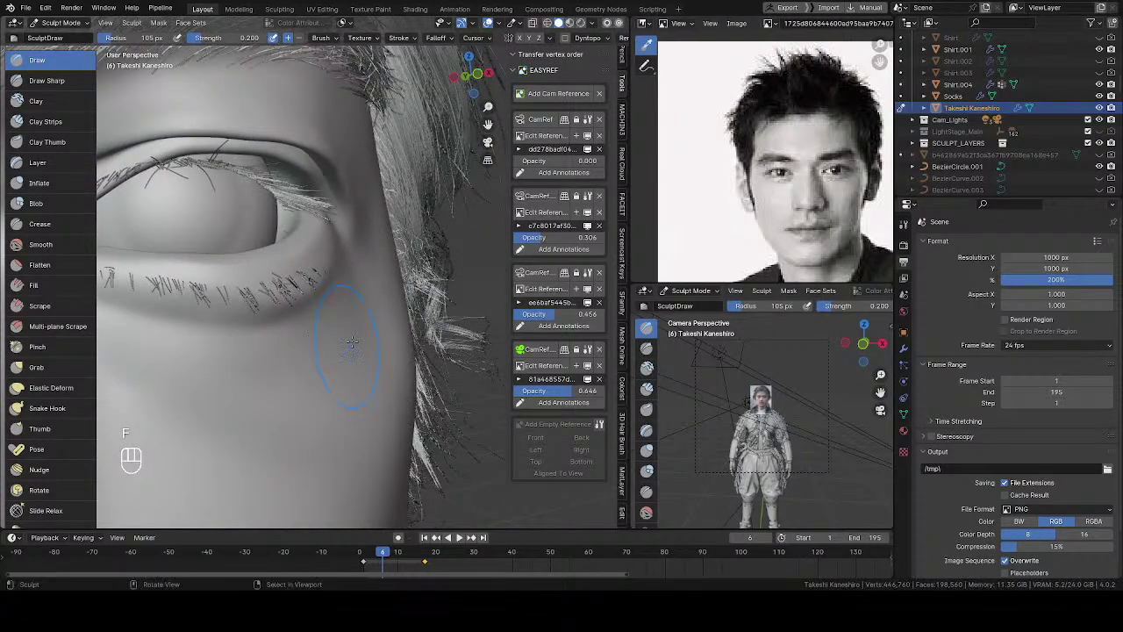
Examine the reshaped left eye and the surrounding face from several angles and distances.
scroll(351, 290, down, 4)
shift+middle_drag(326, 230, 386, 224)
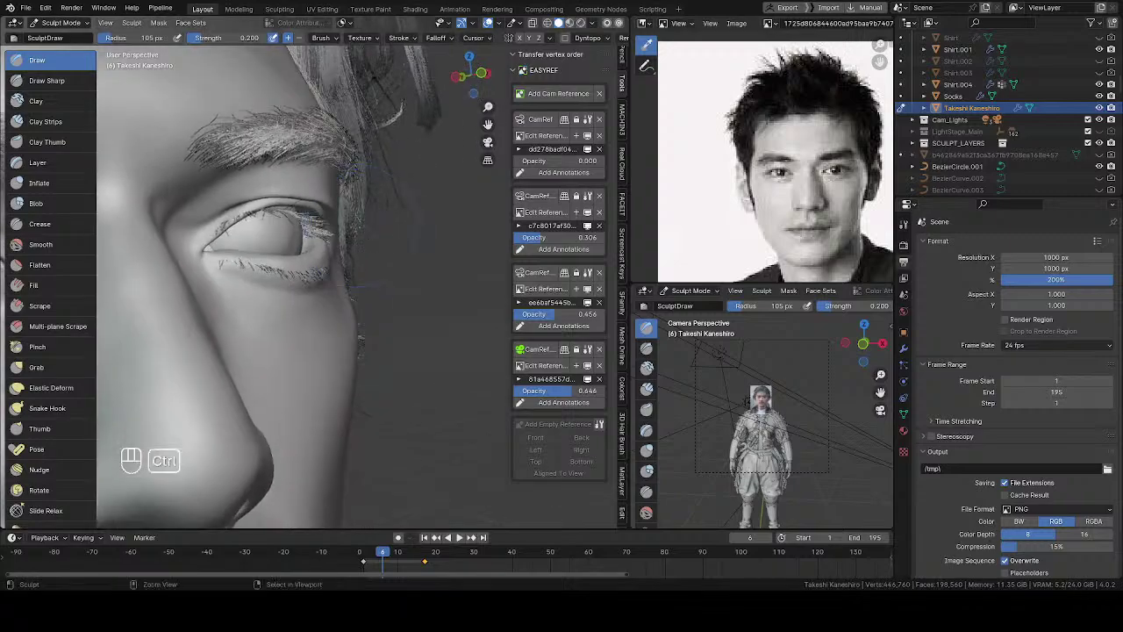
scroll(351, 245, down, 4)
mouse_move(280, 289)
middle_down()
mouse_move(192, 298)
mouse_move(359, 278)
mouse_move(371, 246)
middle_up()
mouse_move(370, 263)
middle_down()
mouse_move(287, 290)
mouse_move(386, 277)
middle_up()
drag(386, 277, 419, 274)
mouse_move(419, 273)
middle_down()
mouse_move(439, 271)
mouse_move(386, 266)
middle_up()
ctrl+middle_drag(386, 266, 370, 213)
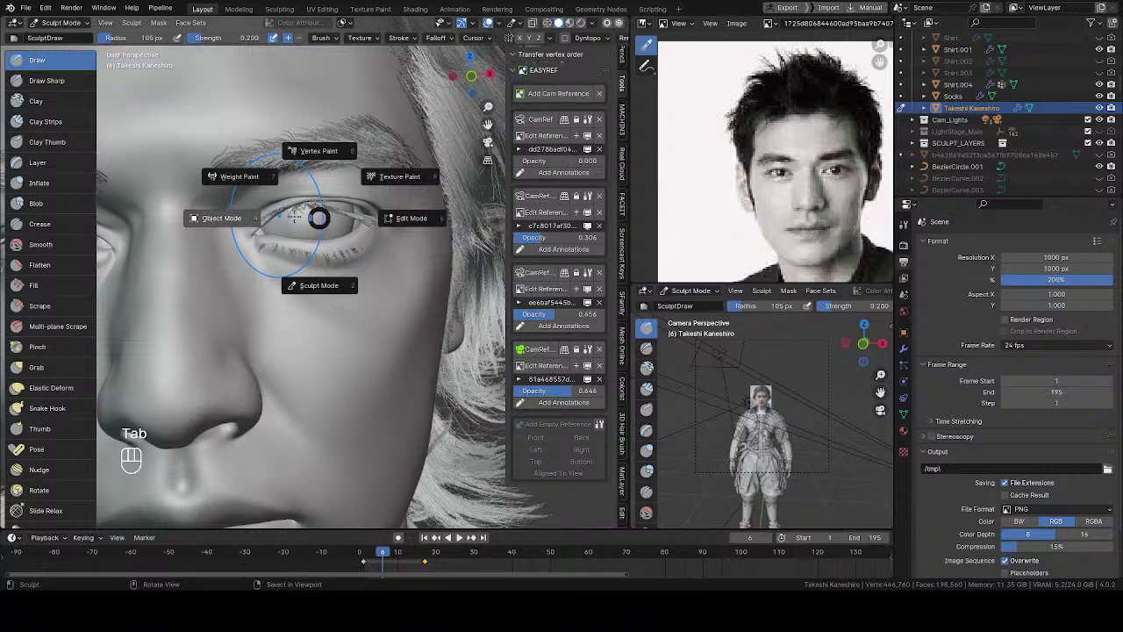
Switch to Object Mode and move the left eyeball about 0.0028 m outward along the global X axis, leaving nothing selected.
key(Tab)
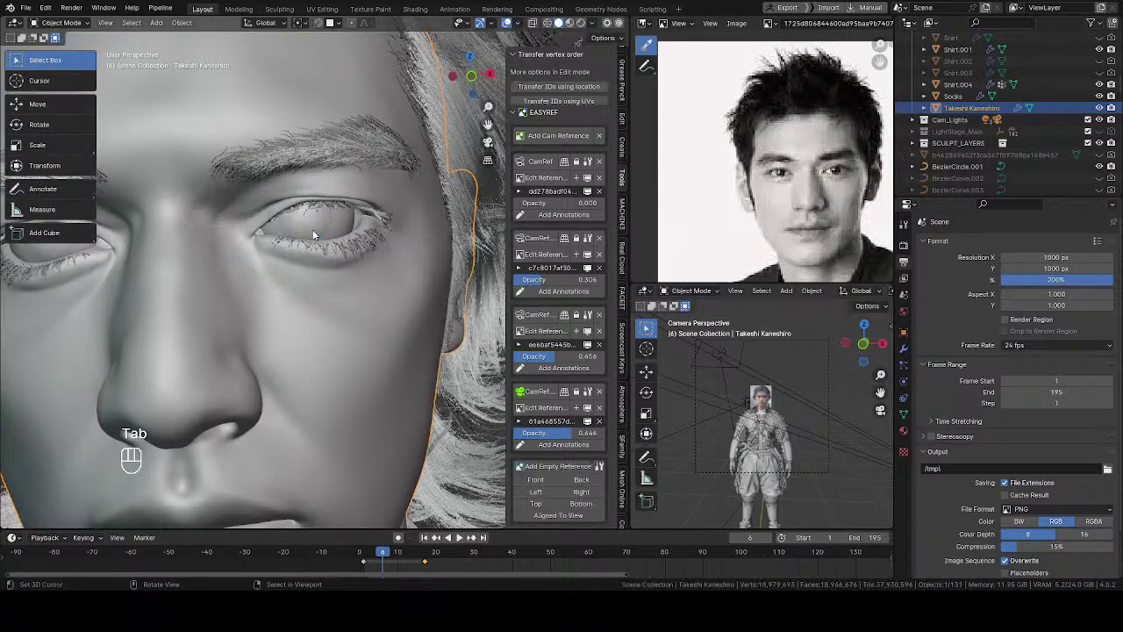
click(315, 236)
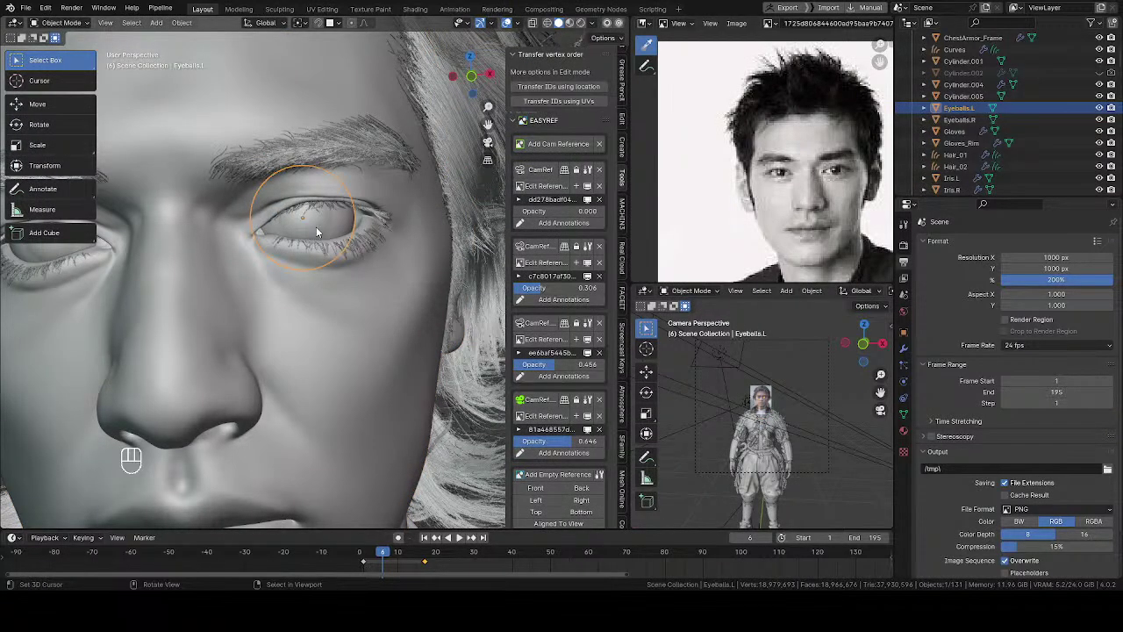
key(g)
key(x)
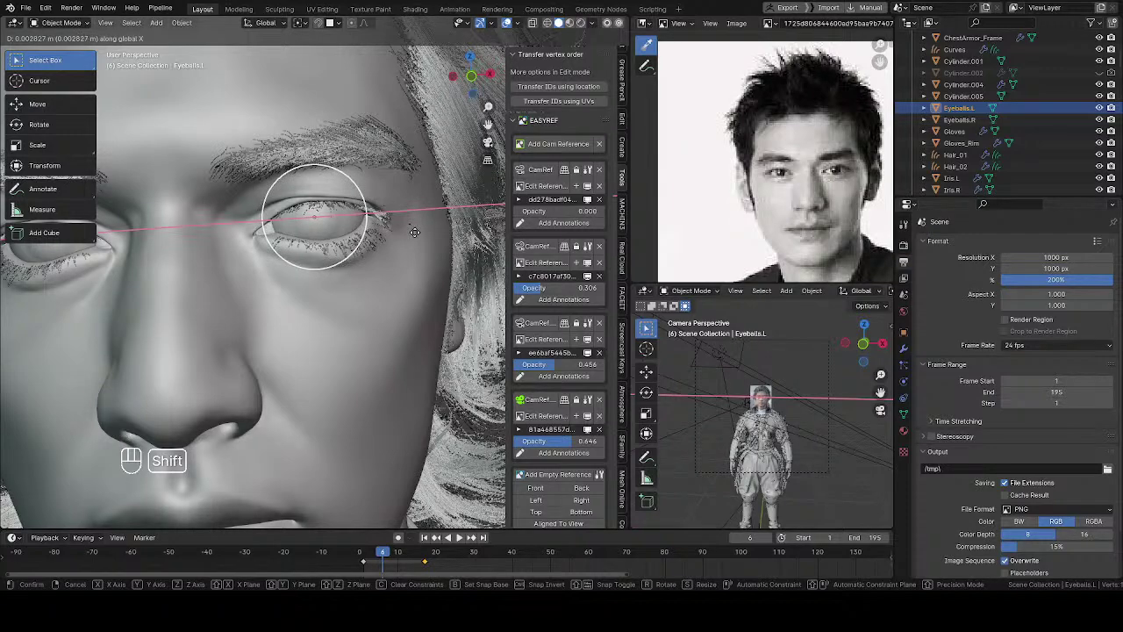
click(410, 235)
middle_drag(404, 237, 357, 251)
key(alt+a)
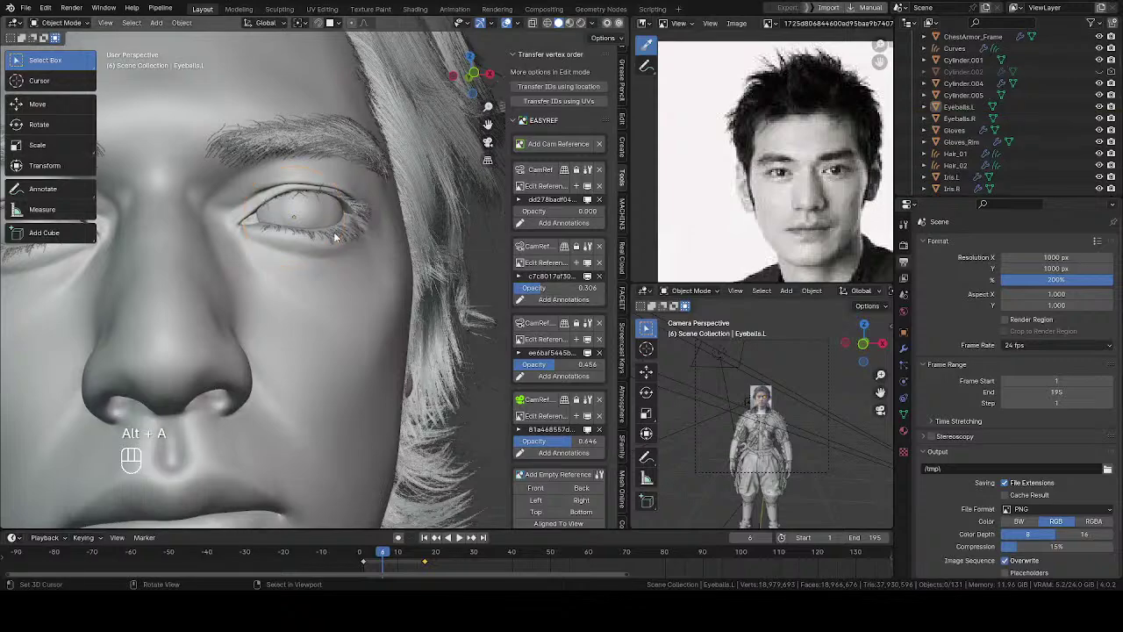
Compare the face with the portrait through the fourth camera reference and set that reference's opacity to 0.658.
scroll(343, 322, down, 3)
middle_drag(343, 322, 342, 337)
click(539, 403)
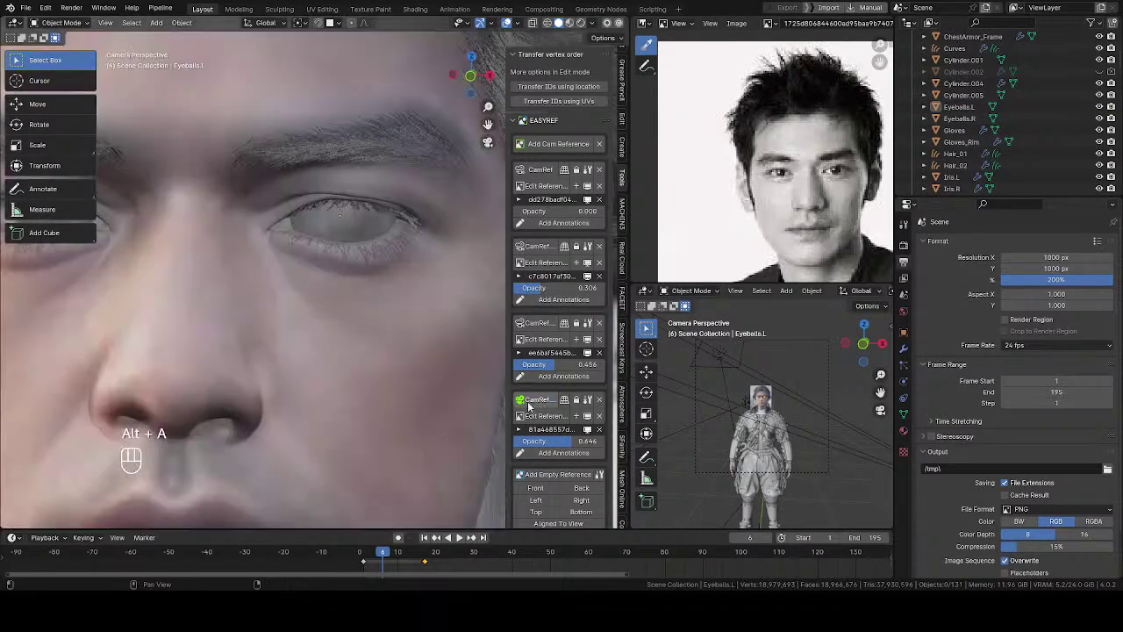
shift+middle_drag(382, 292, 405, 269)
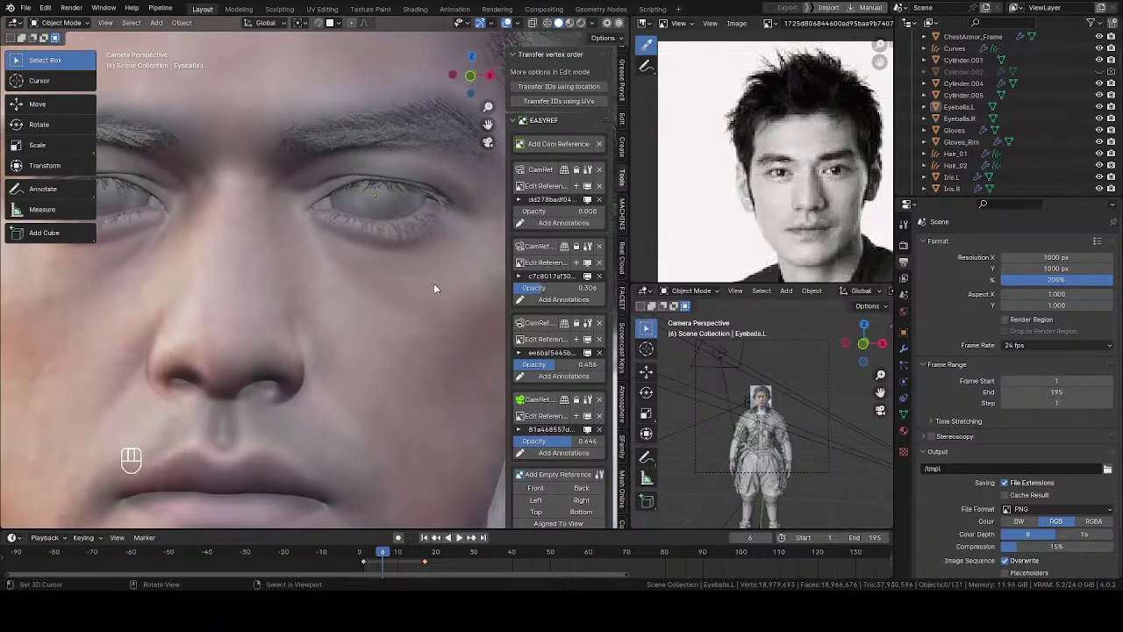
mouse_move(566, 440)
mouse_down()
mouse_move(521, 443)
mouse_move(611, 453)
mouse_move(546, 443)
mouse_move(553, 449)
mouse_up()
Select the head mesh, save its sculpt layer in Sculpt Mode, and return to Object Mode.
middle_drag(339, 226, 272, 338)
shift+middle_drag(289, 210, 290, 298)
scroll(289, 264, up, 6)
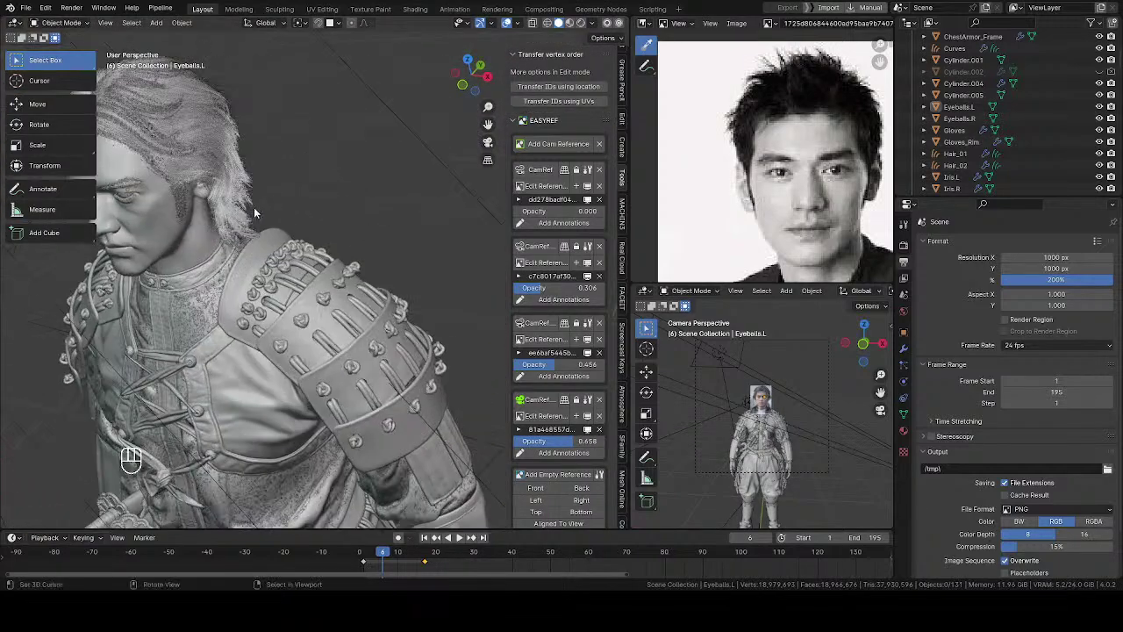
shift+middle_drag(289, 114, 325, 254)
middle_drag(338, 228, 283, 249)
click(269, 272)
key(Tab)
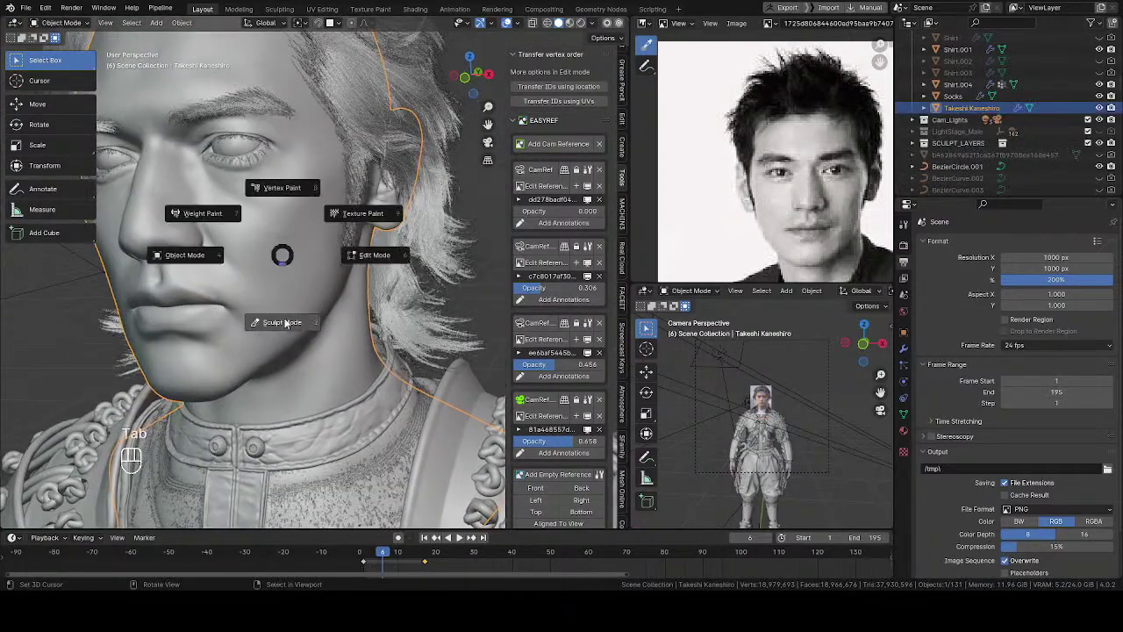
click(284, 267)
key(q)
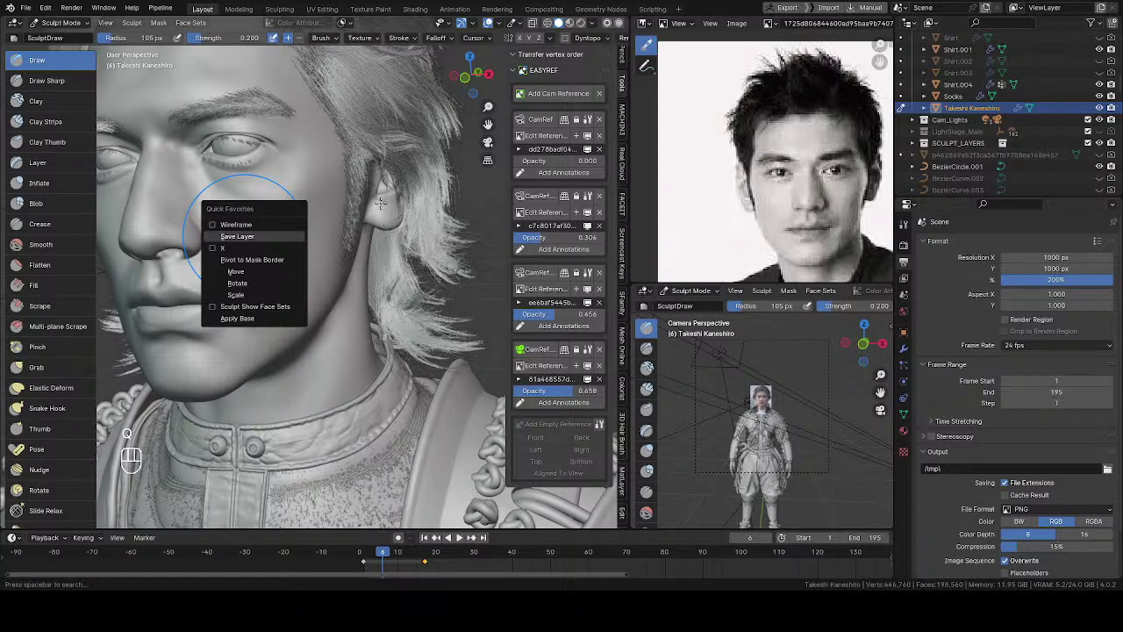
middle_drag(372, 206, 387, 213)
key(Tab)
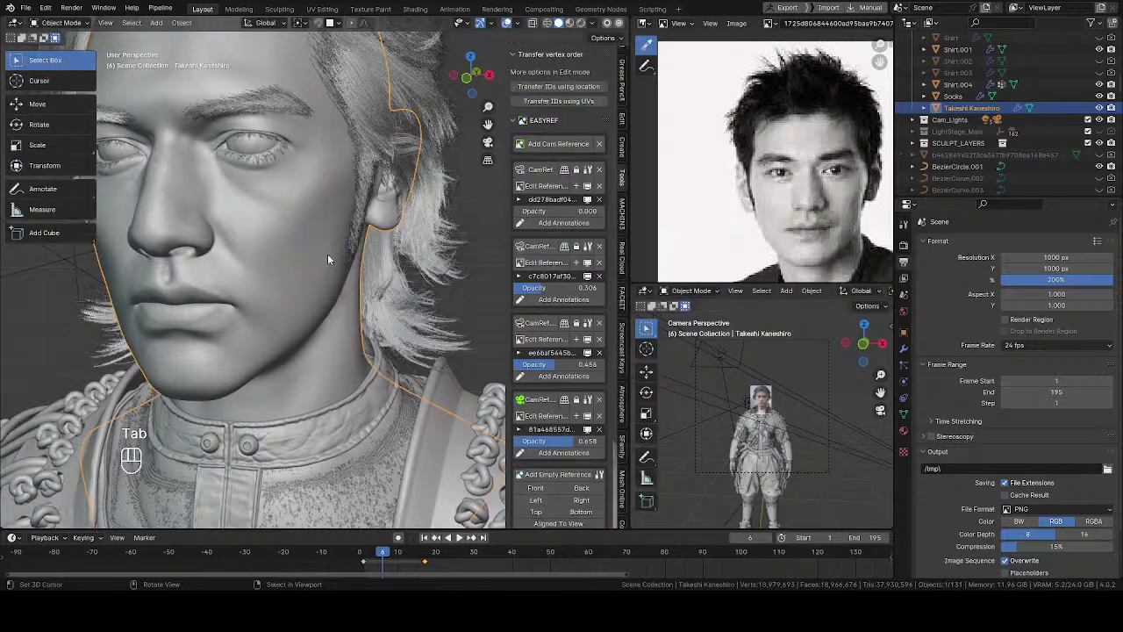
Display the character in Rendered shading and extend the reference image area over the smaller camera viewport.
ctrl+middle_drag(327, 254, 316, 288)
scroll(398, 228, down, 3)
shift+middle_drag(316, 289, 331, 267)
scroll(309, 292, down, 3)
key(z)
key(z)
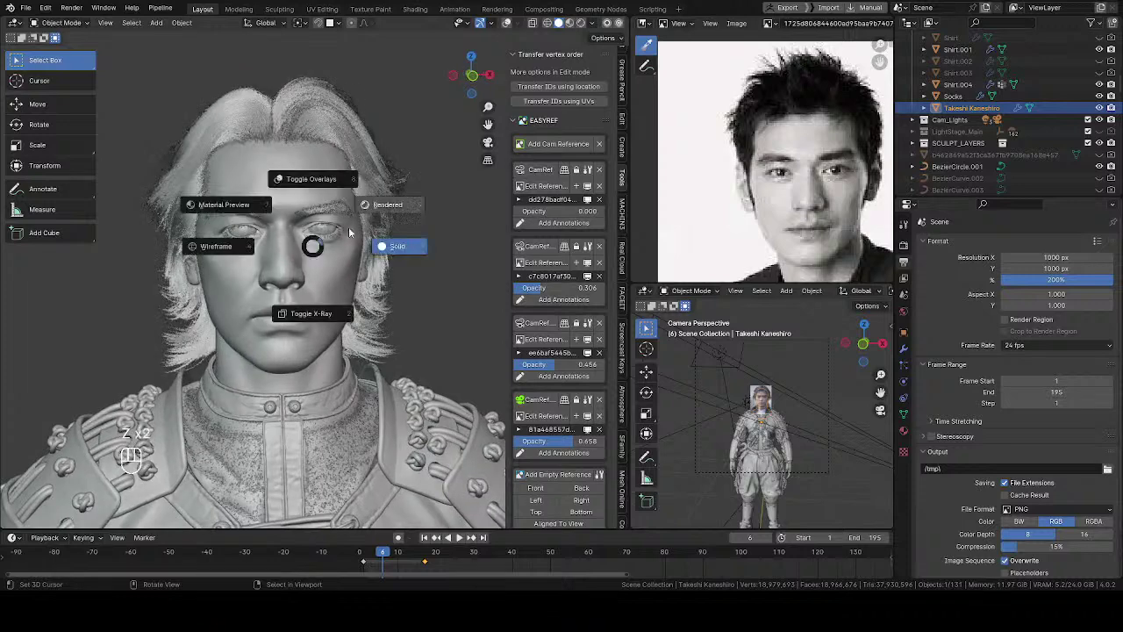
click(399, 211)
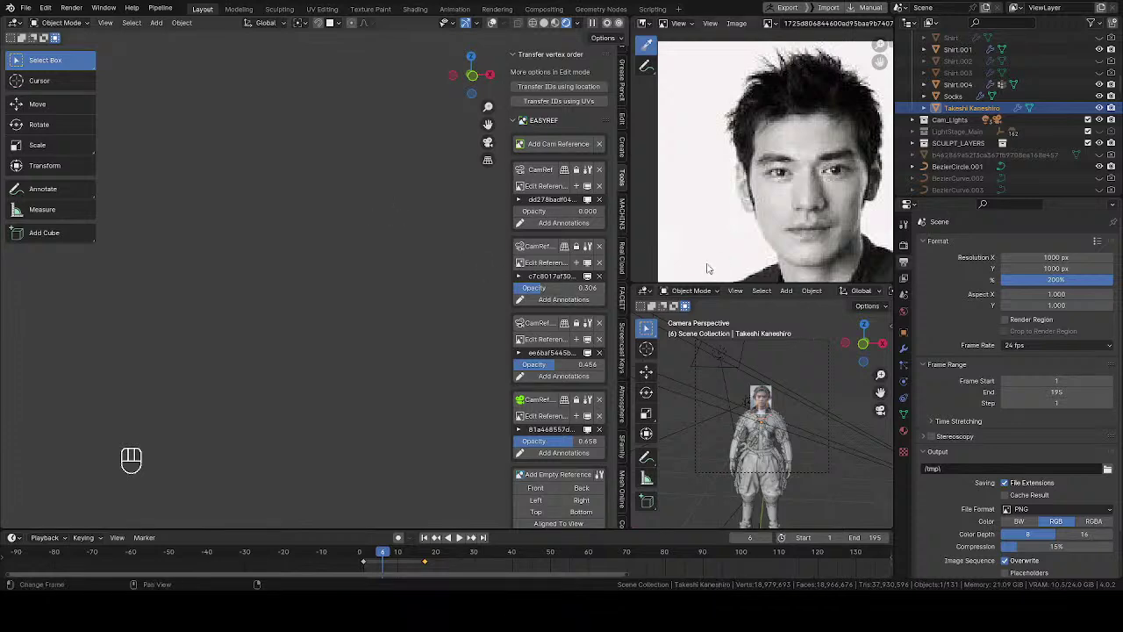
drag(630, 284, 754, 412)
middle_drag(433, 287, 458, 232)
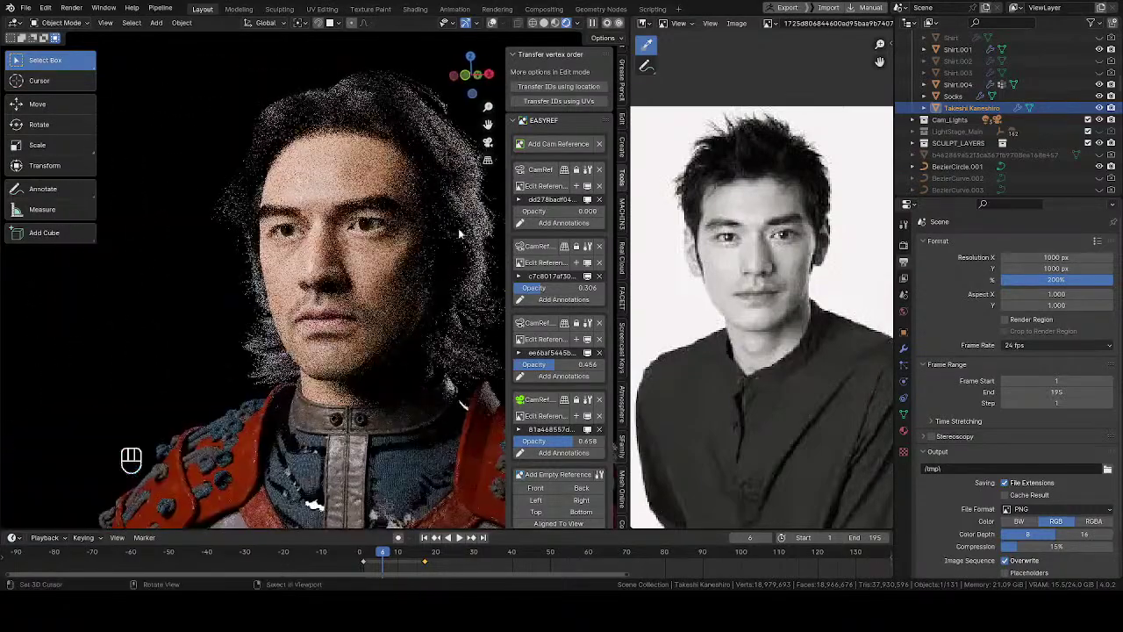
View the rendered profile through the first camera reference, set its opacity to 0.215, and hide the viewport overlays.
click(535, 171)
shift+middle_drag(375, 208, 319, 263)
key(z)
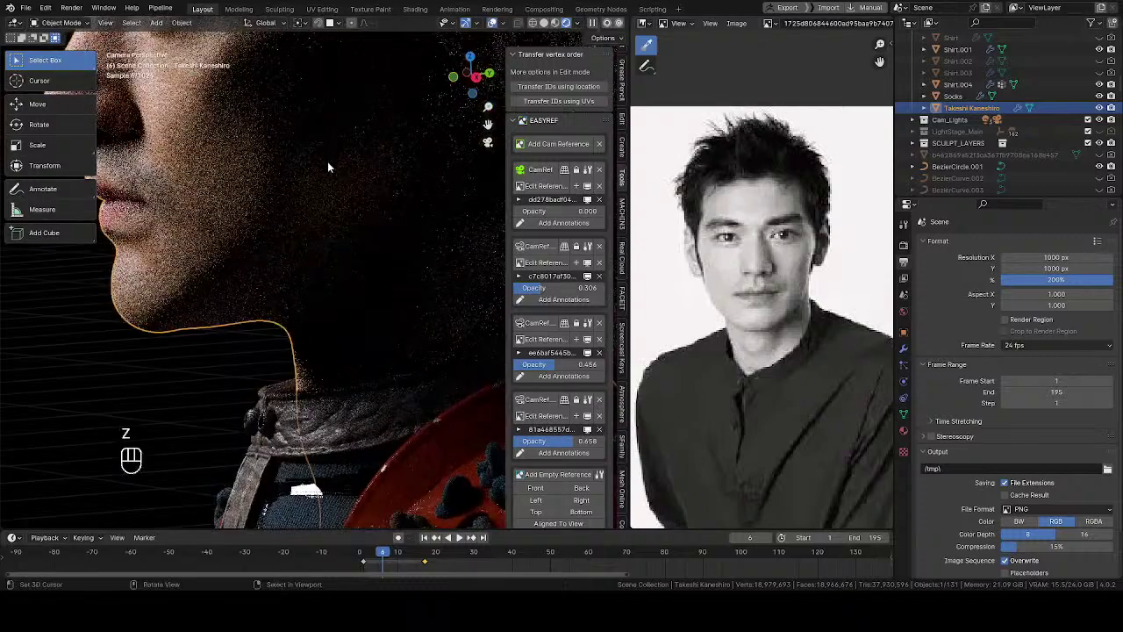
shift+middle_drag(328, 164, 395, 388)
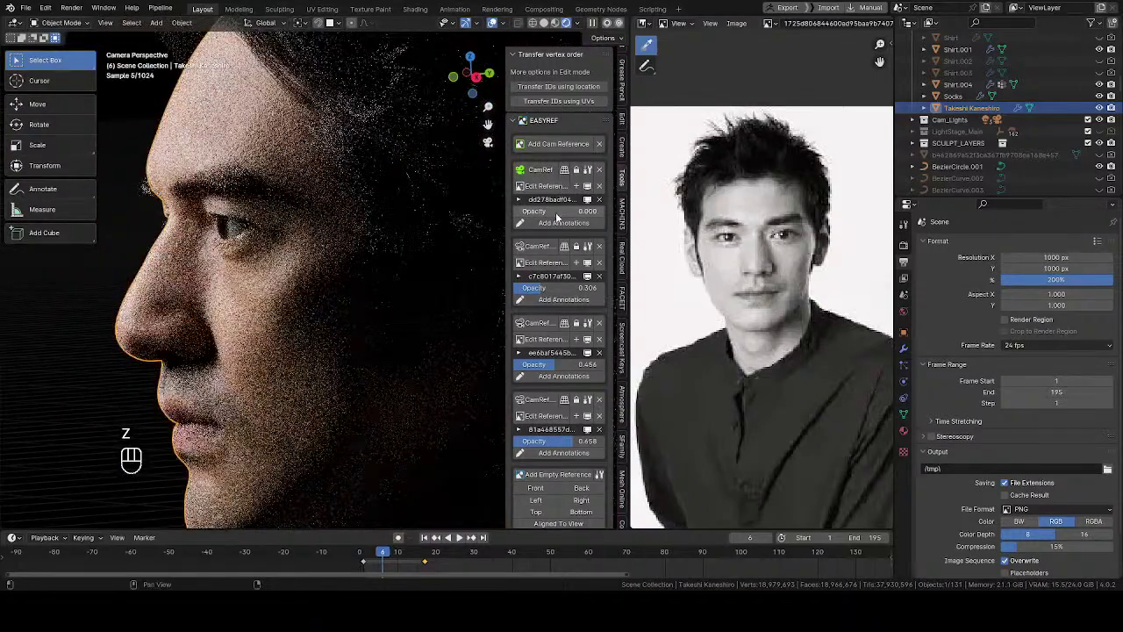
mouse_move(537, 212)
mouse_down()
mouse_move(608, 218)
mouse_move(539, 227)
mouse_move(555, 225)
mouse_up()
middle_drag(422, 256, 378, 254)
scroll(379, 255, down, 8)
key(shift+alt+z)
Inspect the rendered face and armor from the front and at different distances beside the reference portrait.
shift+middle_drag(379, 204, 374, 268)
ctrl+middle_drag(374, 268, 361, 198)
middle_drag(368, 264, 390, 276)
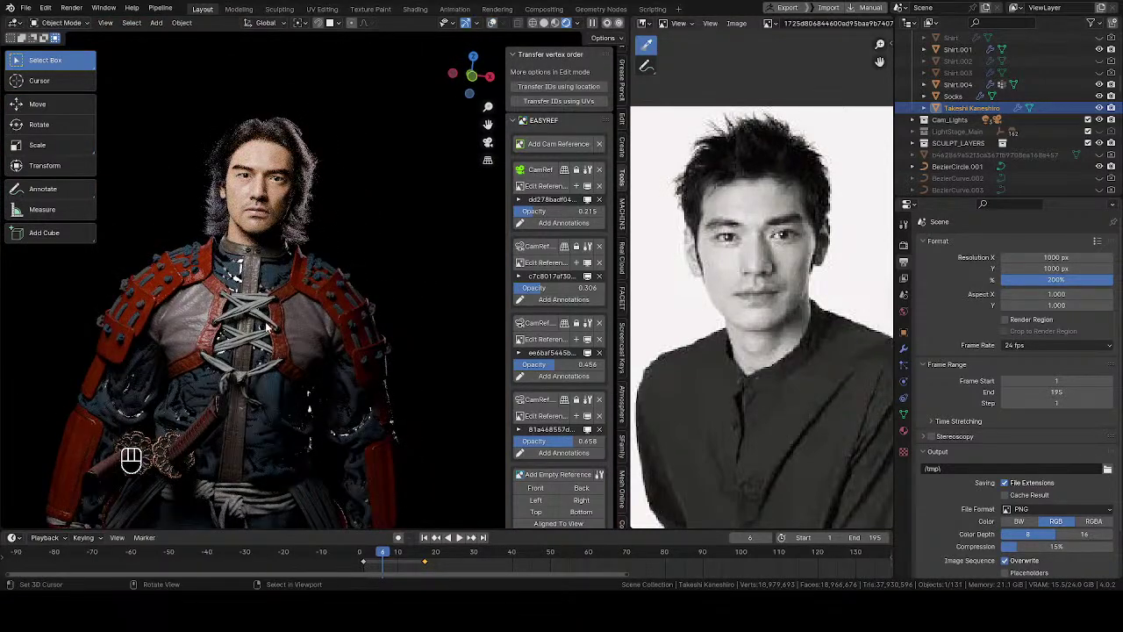
middle_drag(329, 328, 340, 355)
ctrl+middle_drag(340, 355, 323, 264)
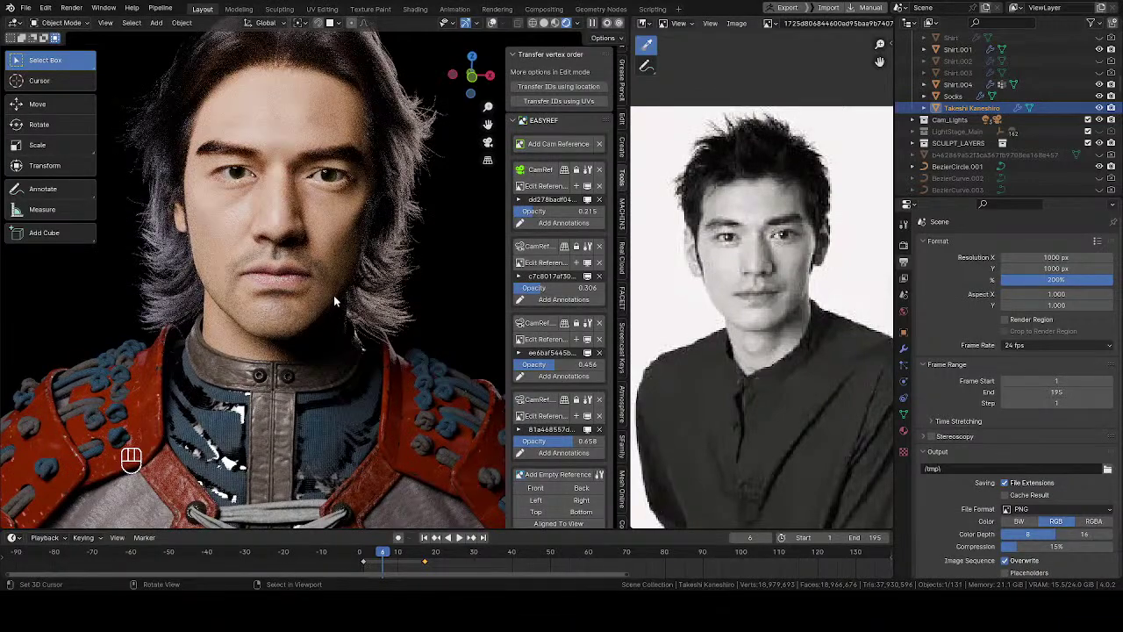
middle_drag(328, 283, 266, 277)
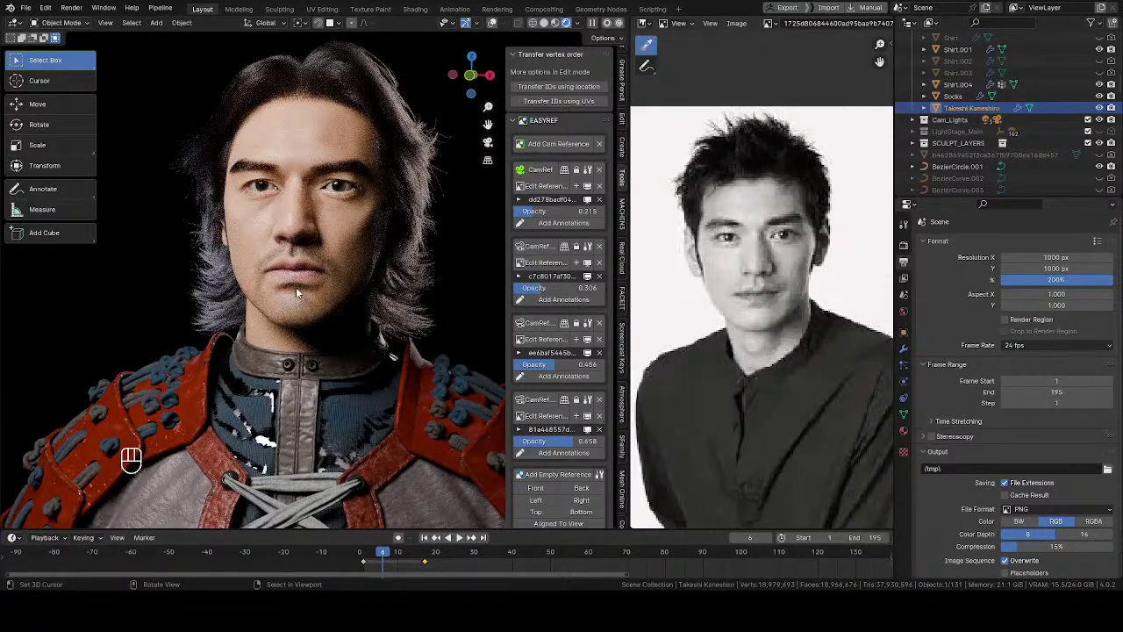
middle_drag(296, 289, 300, 313)
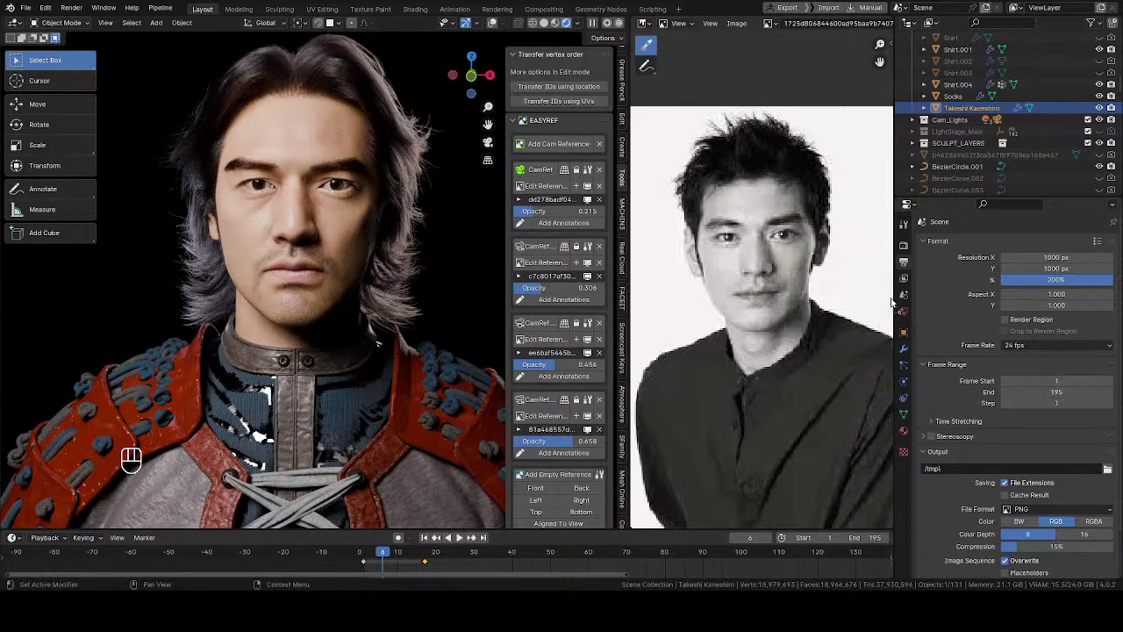
Load the color close-up portrait as the reference image and compare the rendered face with it from several angles.
drag(763, 282, 763, 282)
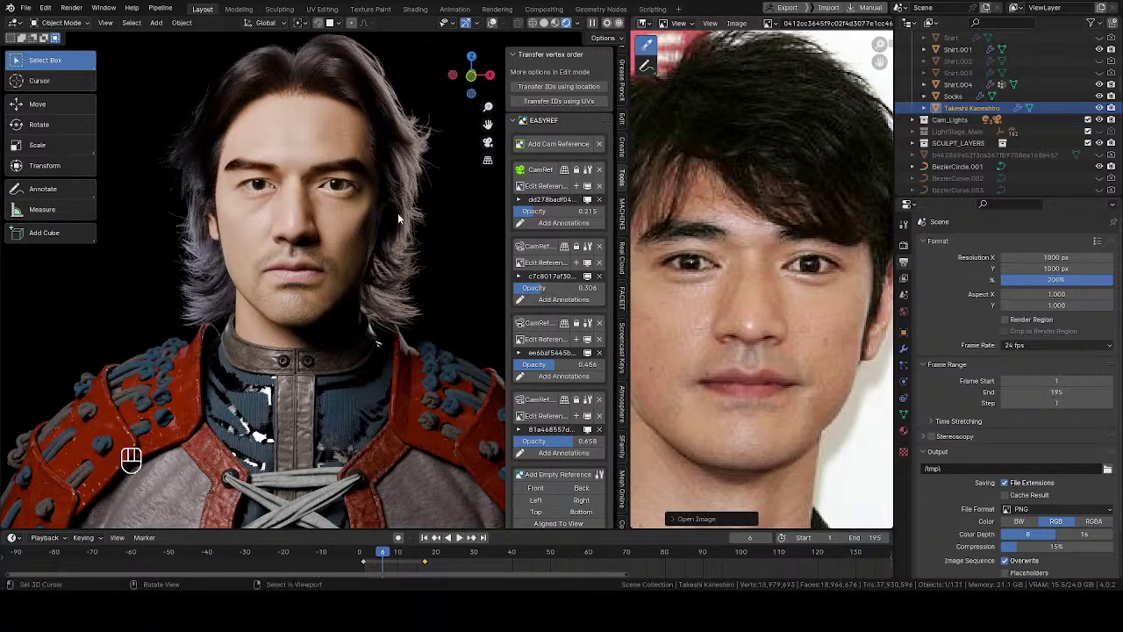
middle_drag(366, 257, 421, 267)
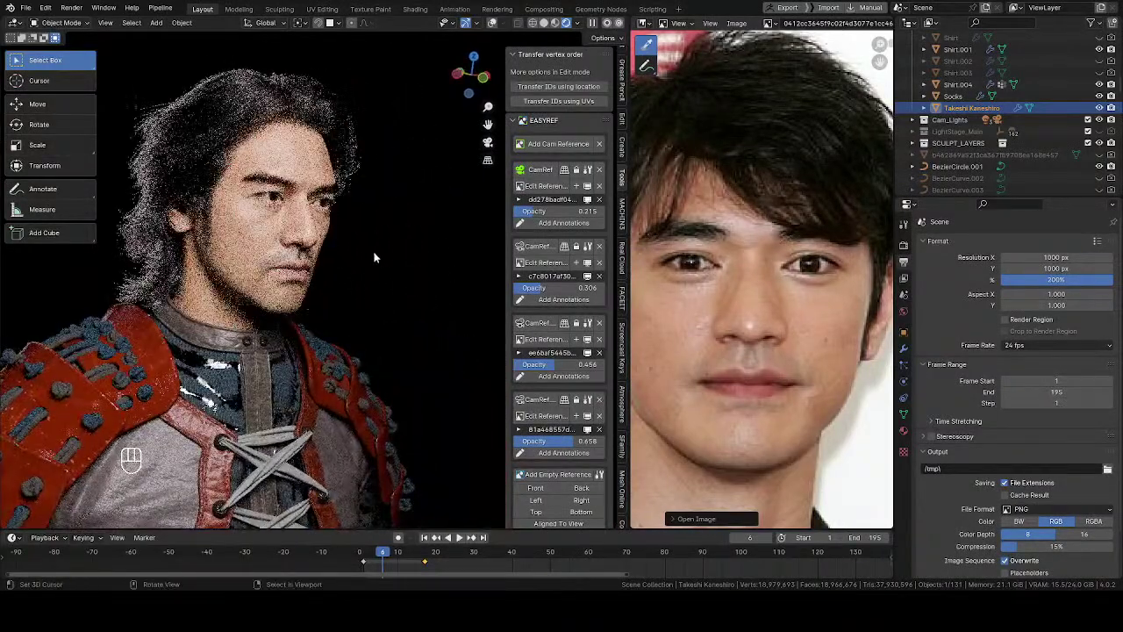
middle_drag(319, 251, 299, 274)
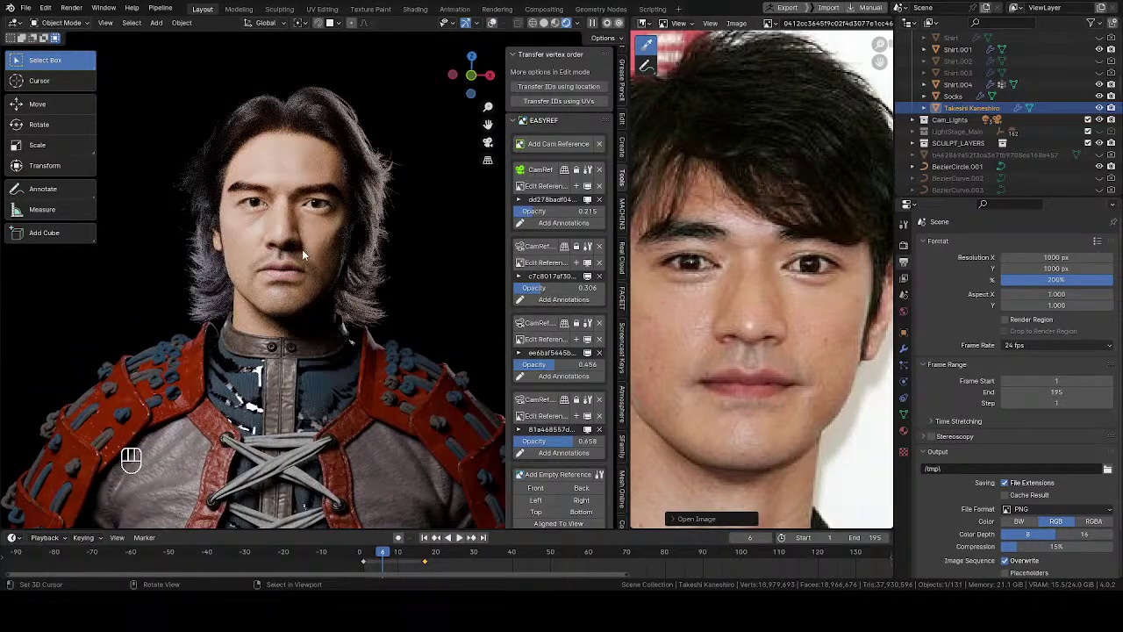
middle_drag(283, 250, 391, 249)
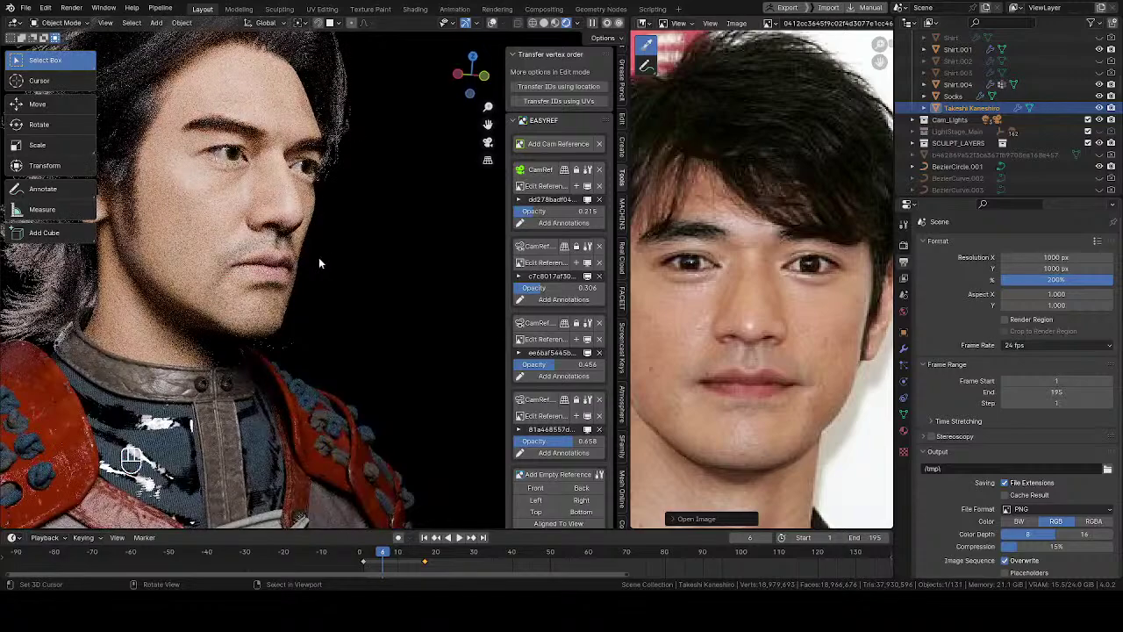
middle_drag(303, 231, 279, 286)
middle_drag(737, 305, 774, 301)
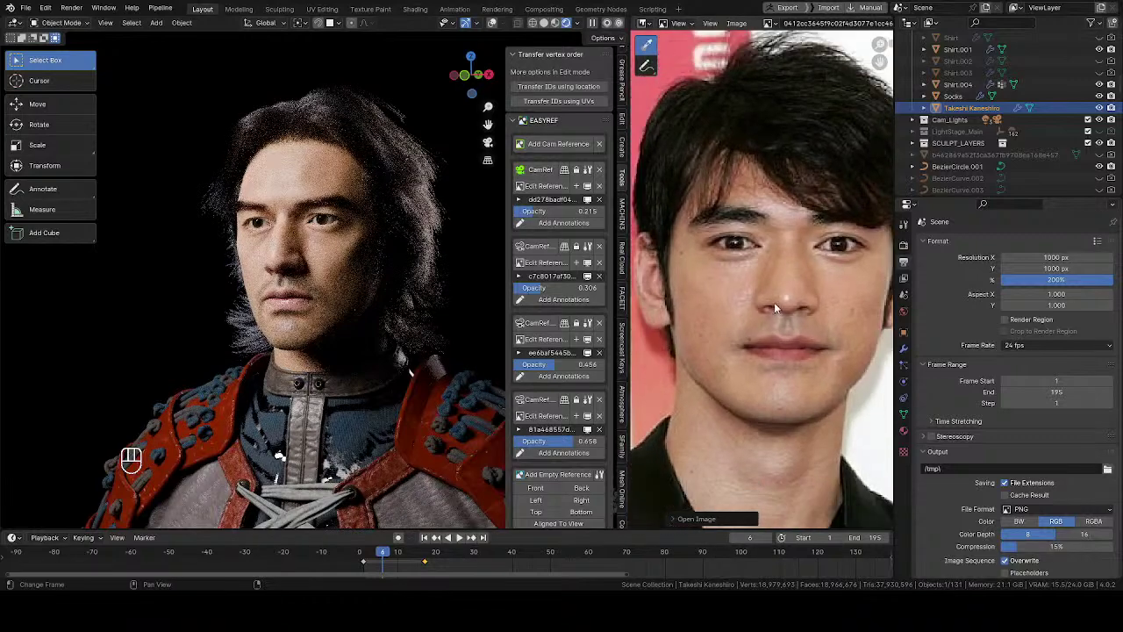
middle_drag(336, 251, 345, 271)
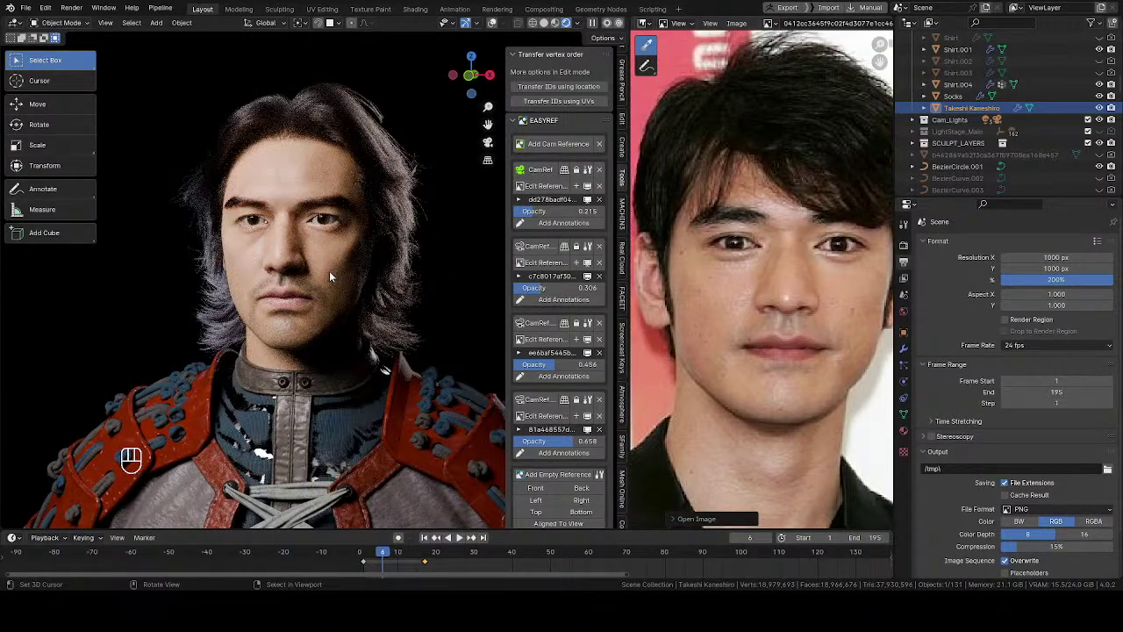
Switch the reference image to the darker close-up portrait and compare the rendered face with it from the front and slightly different angles.
ctrl+middle_drag(324, 275, 364, 286)
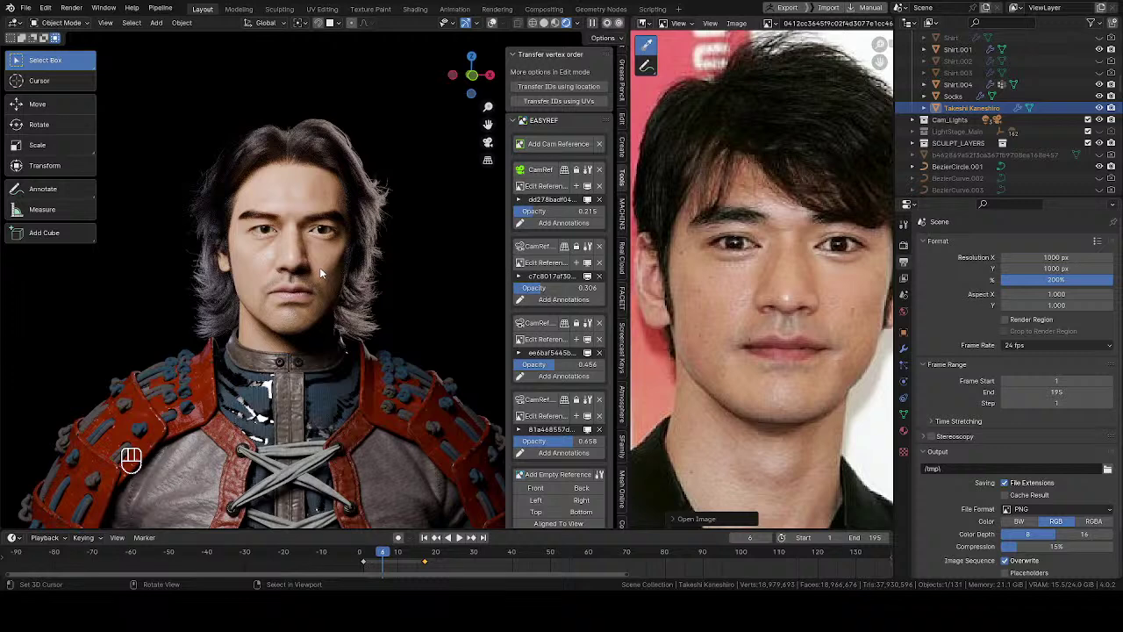
middle_drag(788, 311, 760, 295)
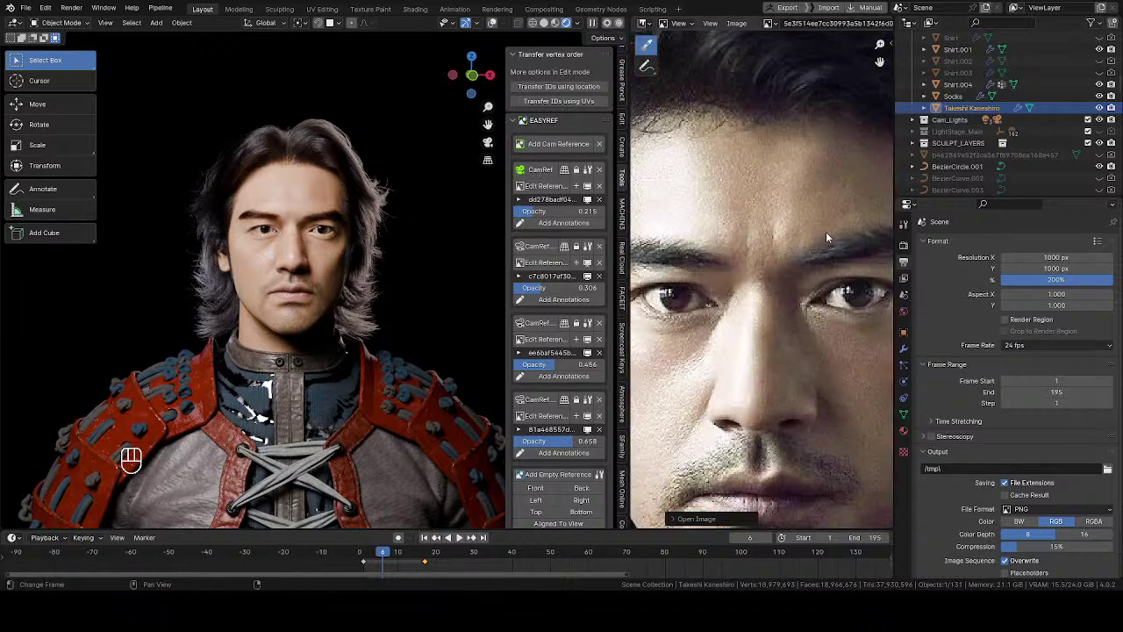
scroll(828, 305, down, 2)
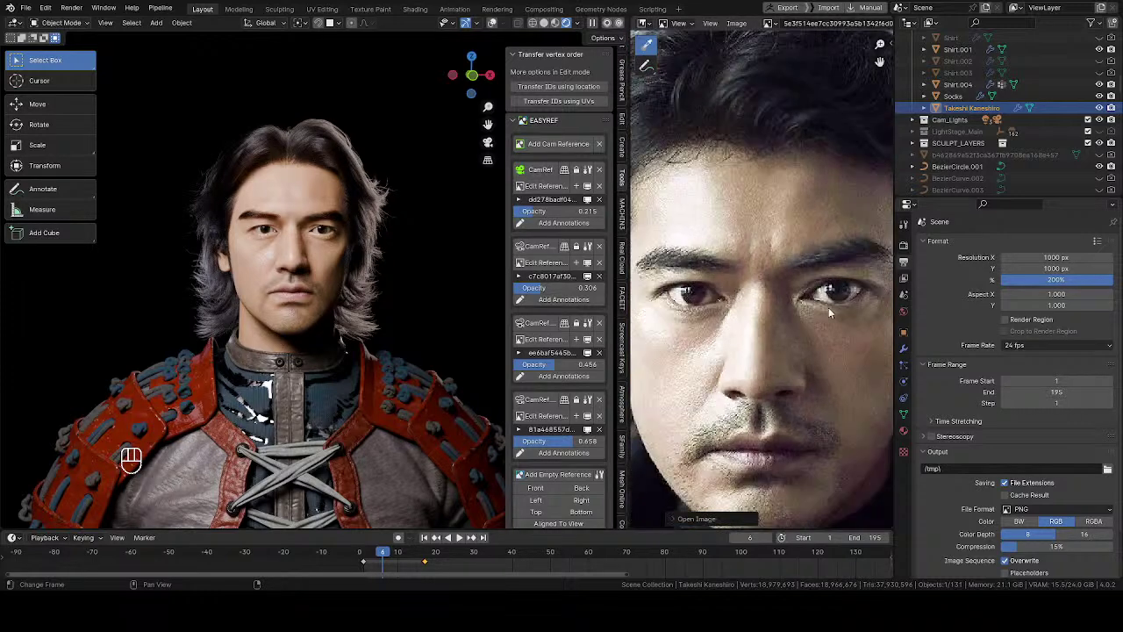
middle_drag(840, 380, 821, 326)
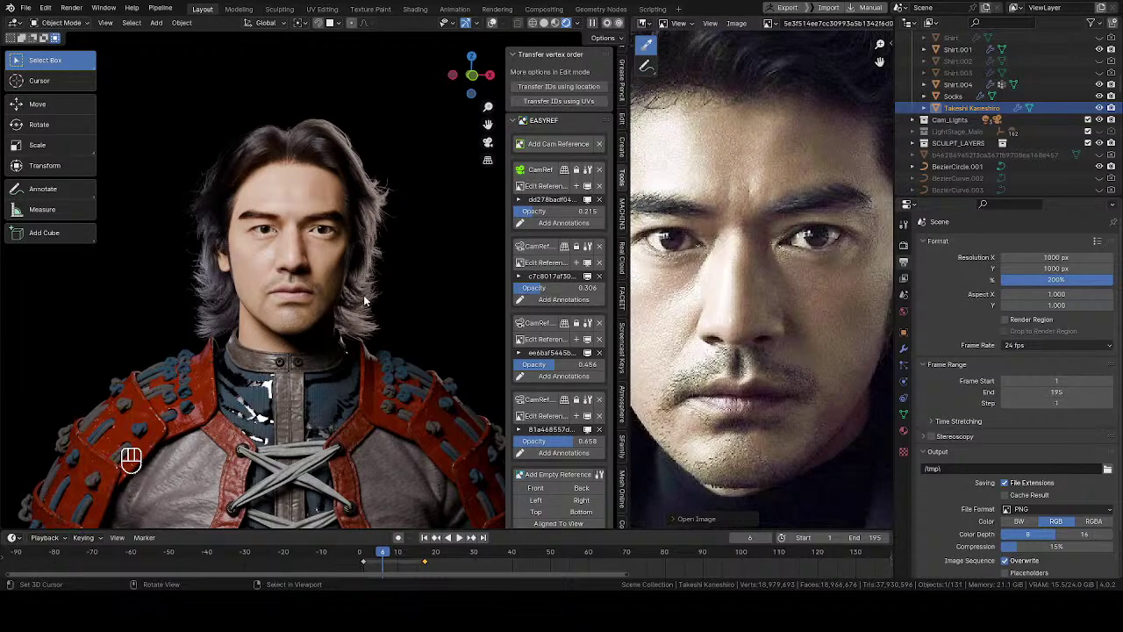
middle_drag(337, 296, 339, 244)
middle_drag(722, 322, 799, 306)
ctrl+middle_drag(310, 237, 305, 326)
middle_drag(280, 247, 332, 246)
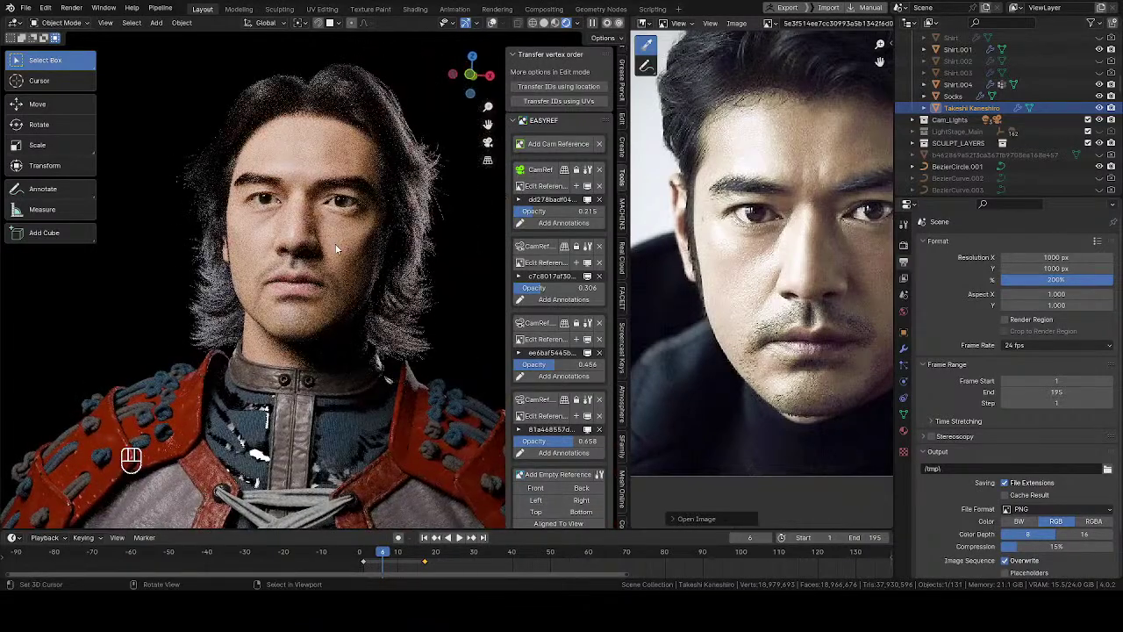
mouse_move(336, 243)
middle_down()
mouse_move(332, 195)
mouse_move(314, 246)
middle_up()
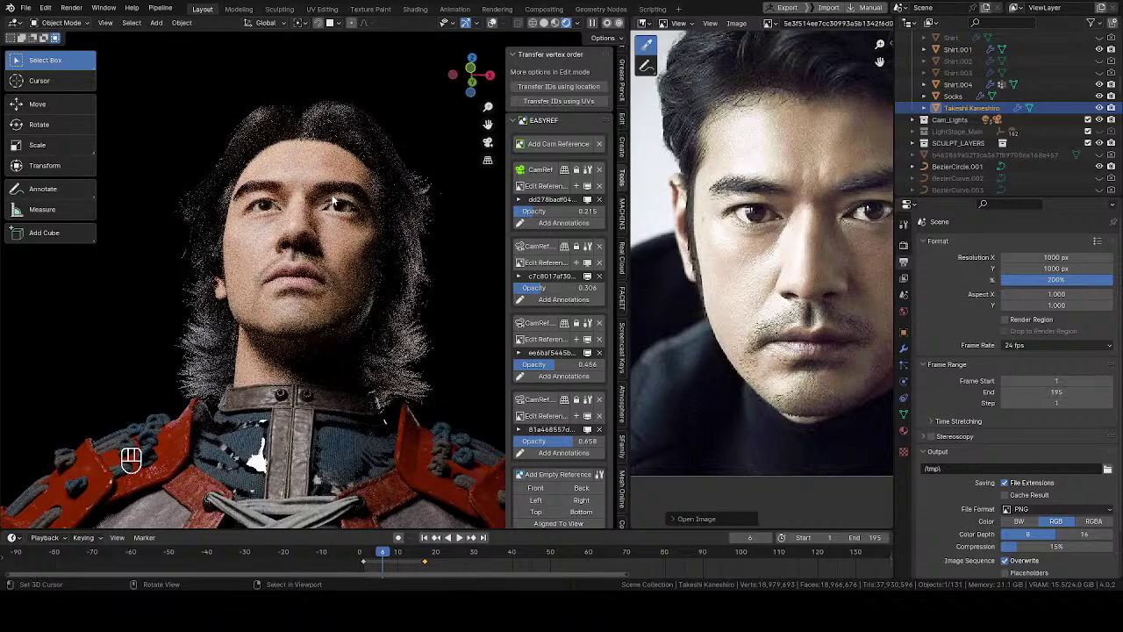
Save the file and return the character view to Solid shading.
key(ctrl+s)
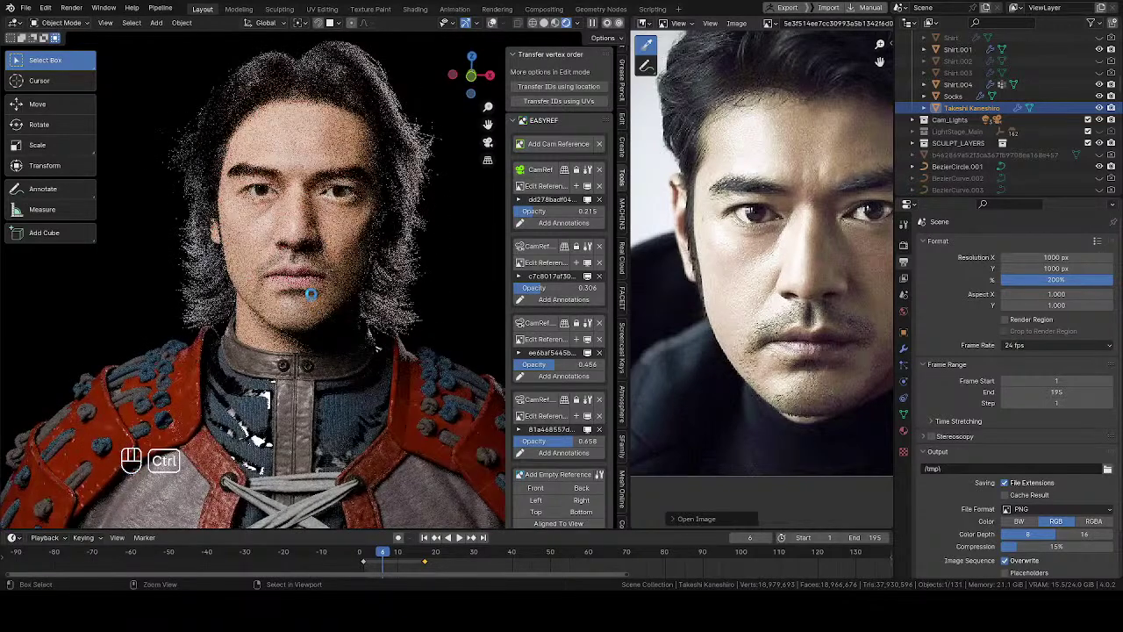
key(ctrl+s)
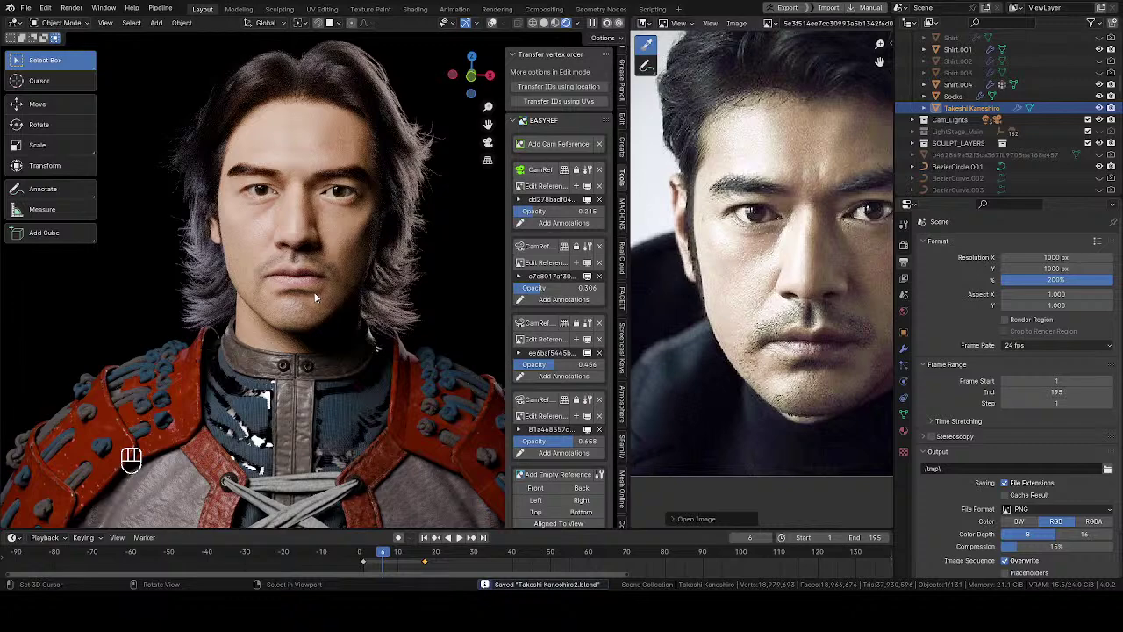
middle_drag(310, 286, 313, 281)
key(z)
click(396, 238)
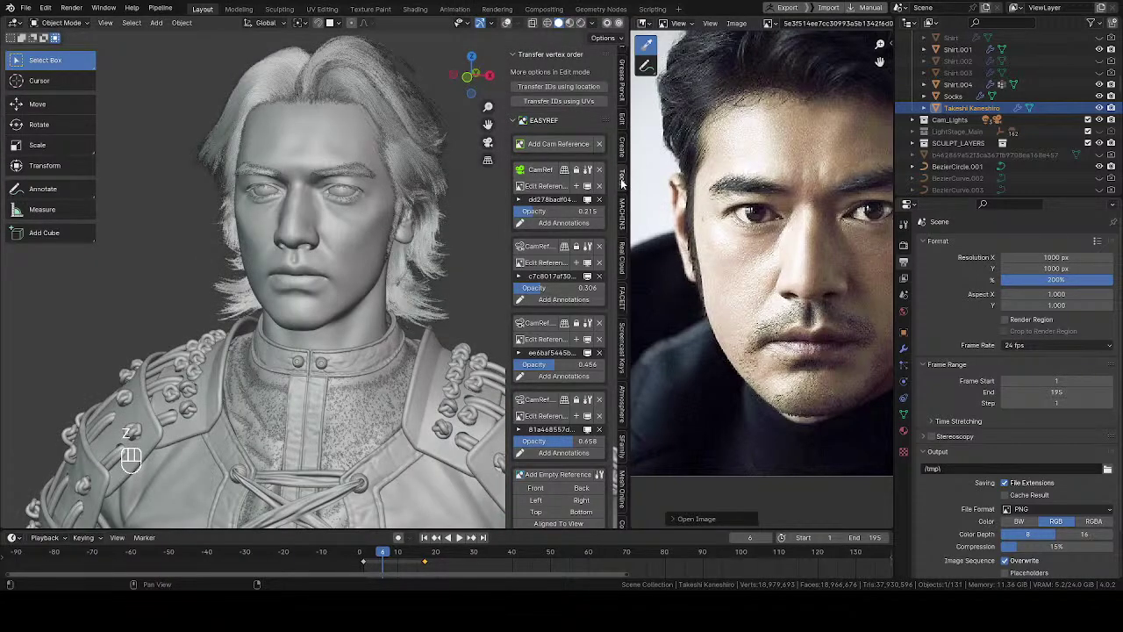
Show the head's sculpt layers and add a second layer.
drag(629, 445, 622, 446)
click(620, 449)
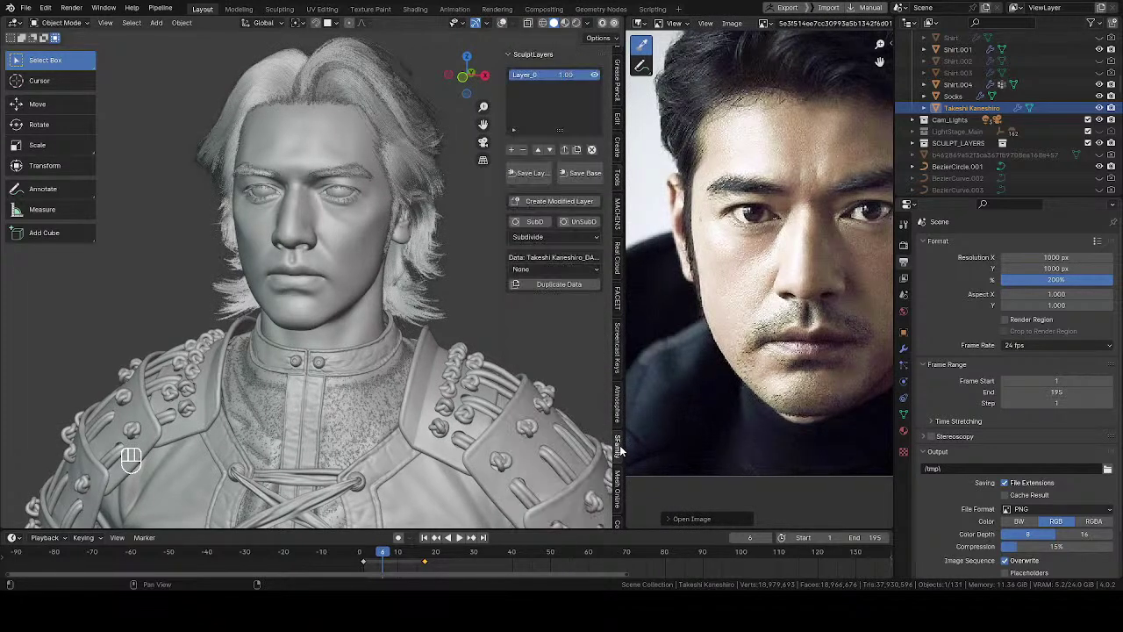
click(512, 150)
Rename the first sculpt layer to Eye_asymmetry.
click(537, 75)
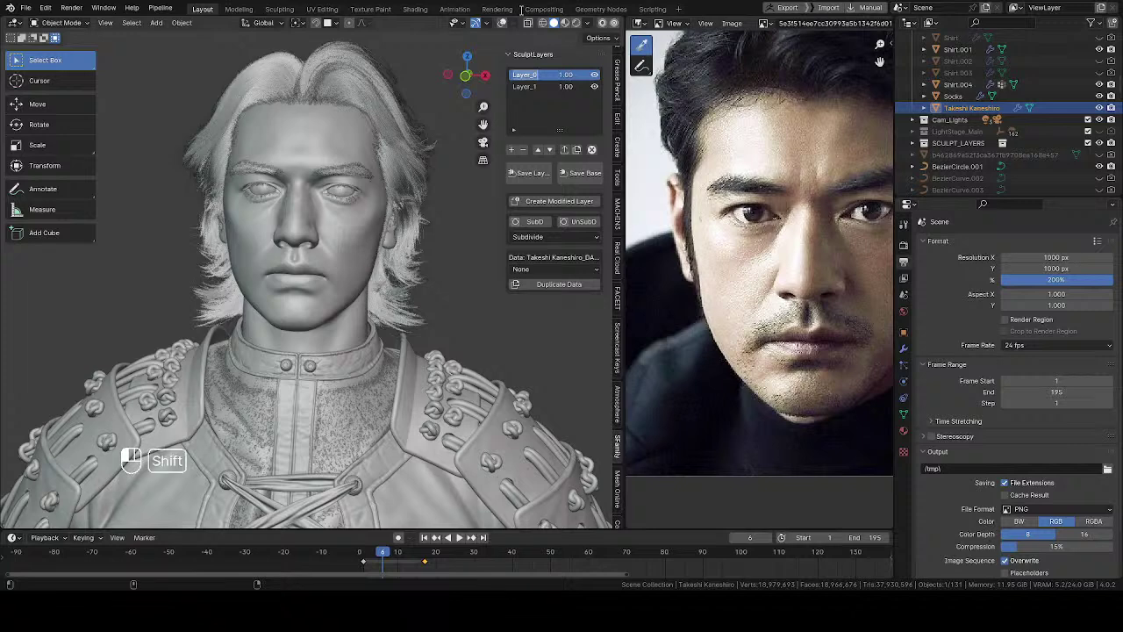
text(Eye_a)
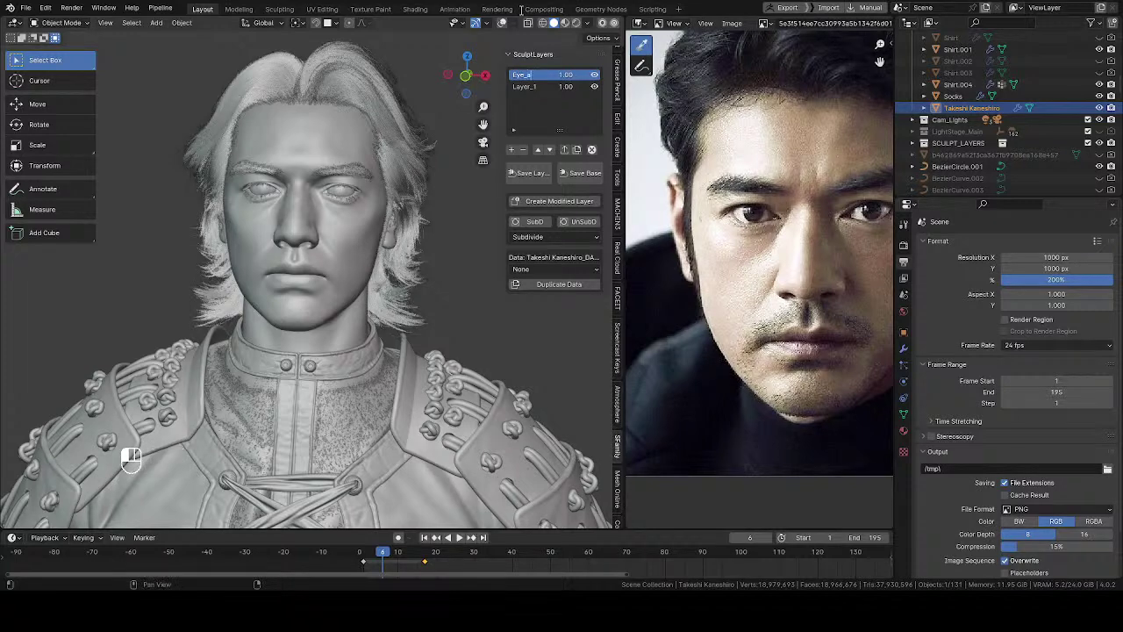
text(s)
text(y)
text(mm)
text(etry)
key(Return)
Make the new sculpt layer active and enter Sculpt Mode with the Grab brush at a 125 px radius.
middle_drag(279, 295, 256, 295)
click(526, 87)
key(KP_1)
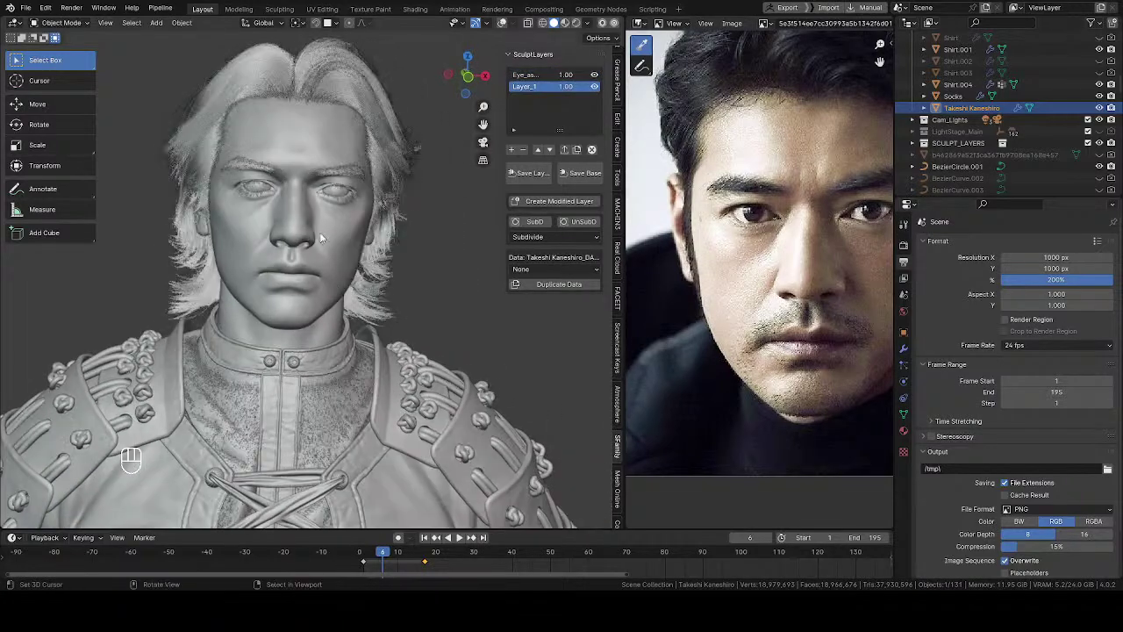
key(Tab)
click(302, 304)
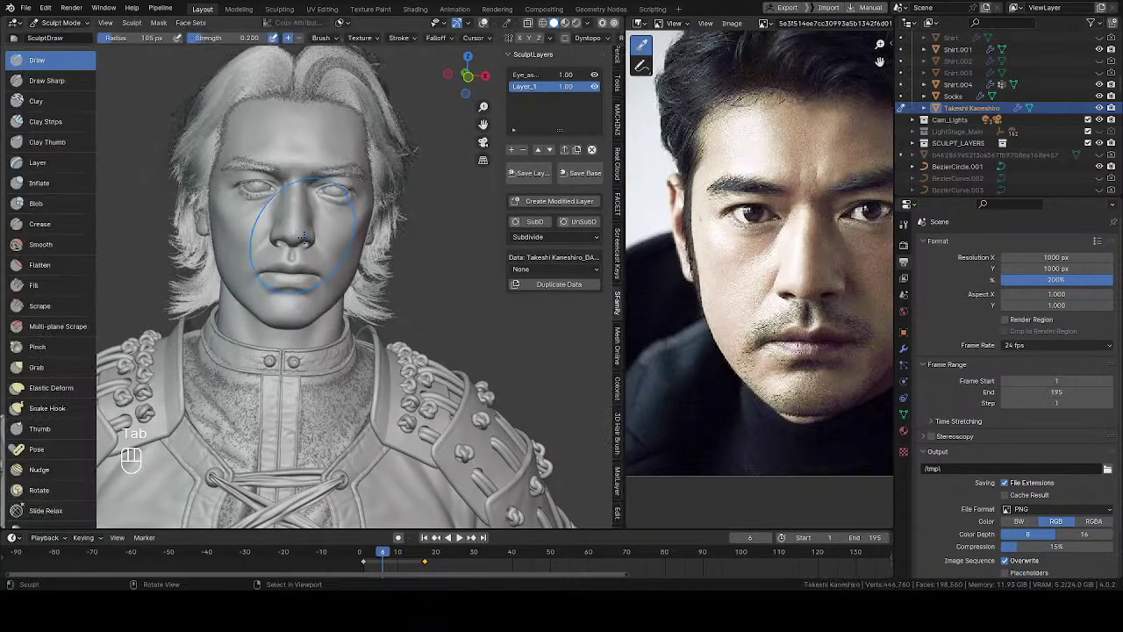
scroll(211, 214, up, 3)
click(210, 214)
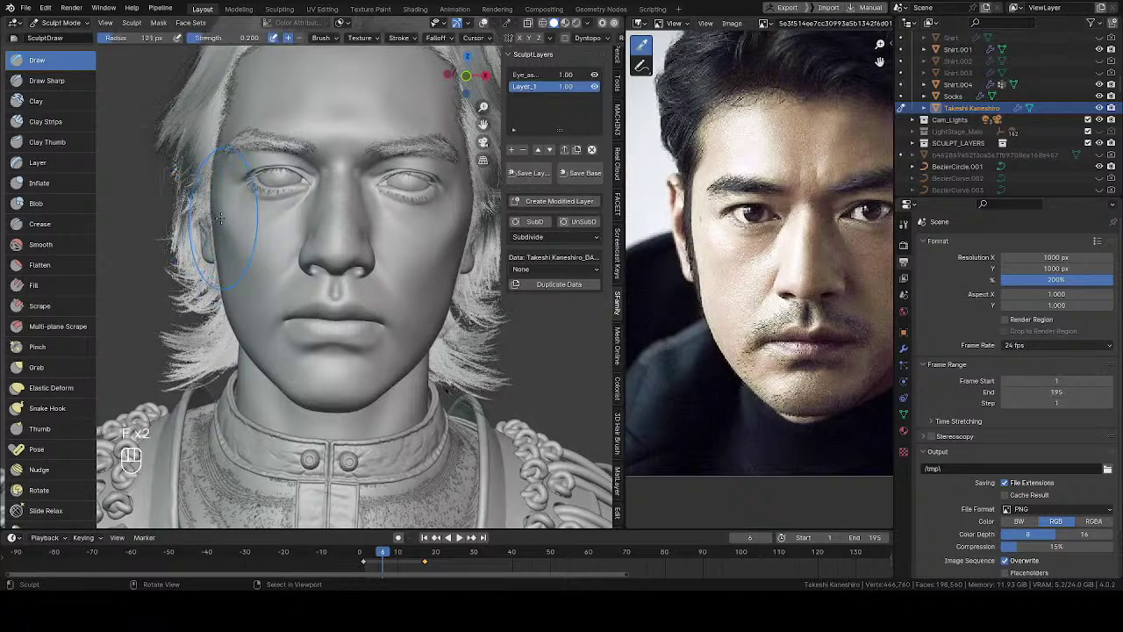
key(g)
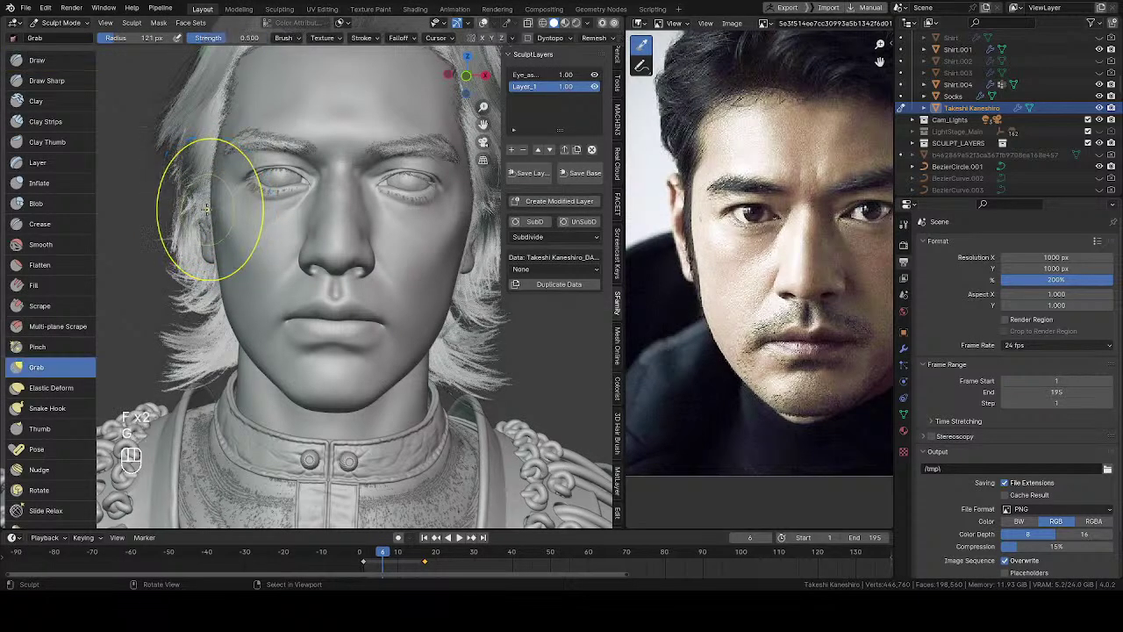
key(f)
click(212, 202)
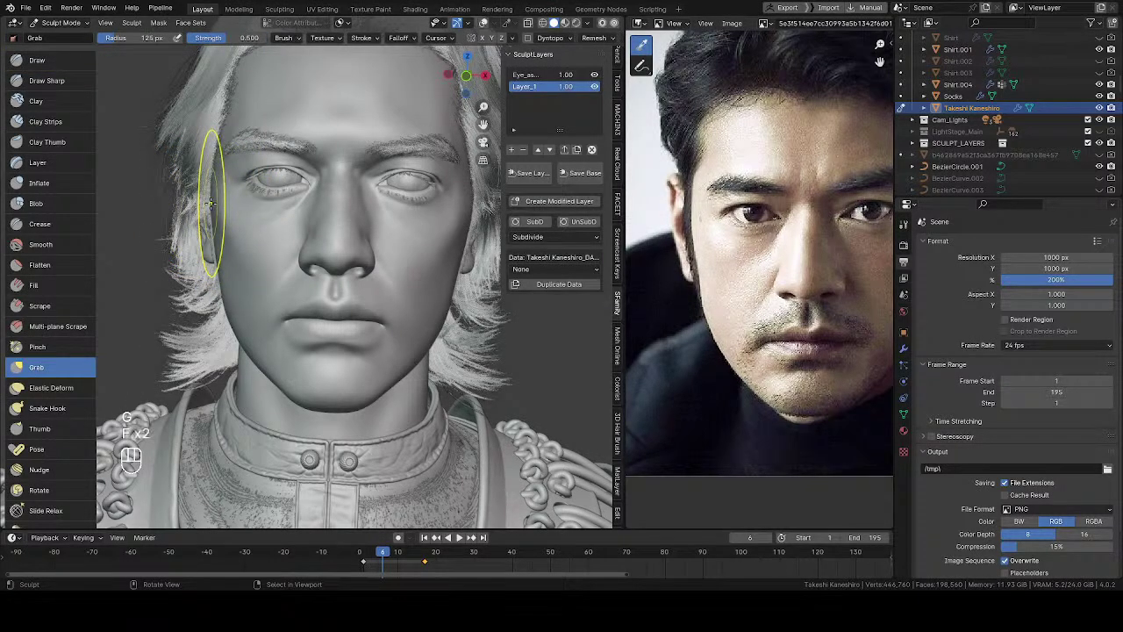
Adjust the side contour of the face beside the character's right ear with small Grab strokes at reduced brush sizes, undoing an unwanted pull.
drag(219, 201, 214, 202)
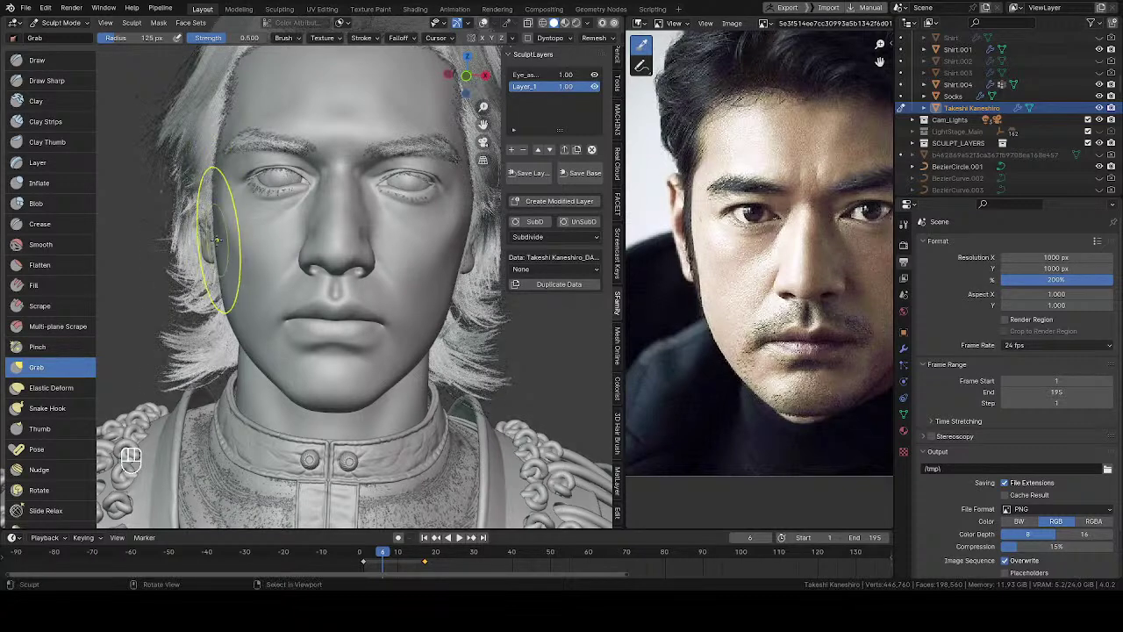
key(f)
click(219, 252)
drag(220, 250, 218, 252)
key(f)
click(218, 261)
key(ctrl+z)
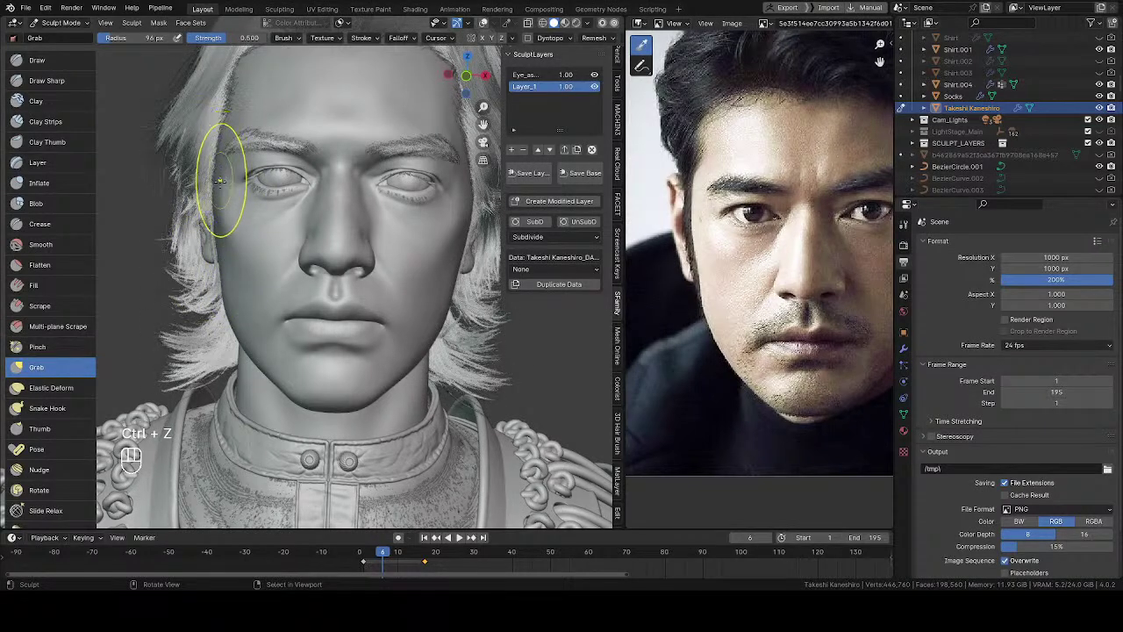
key(f)
click(215, 242)
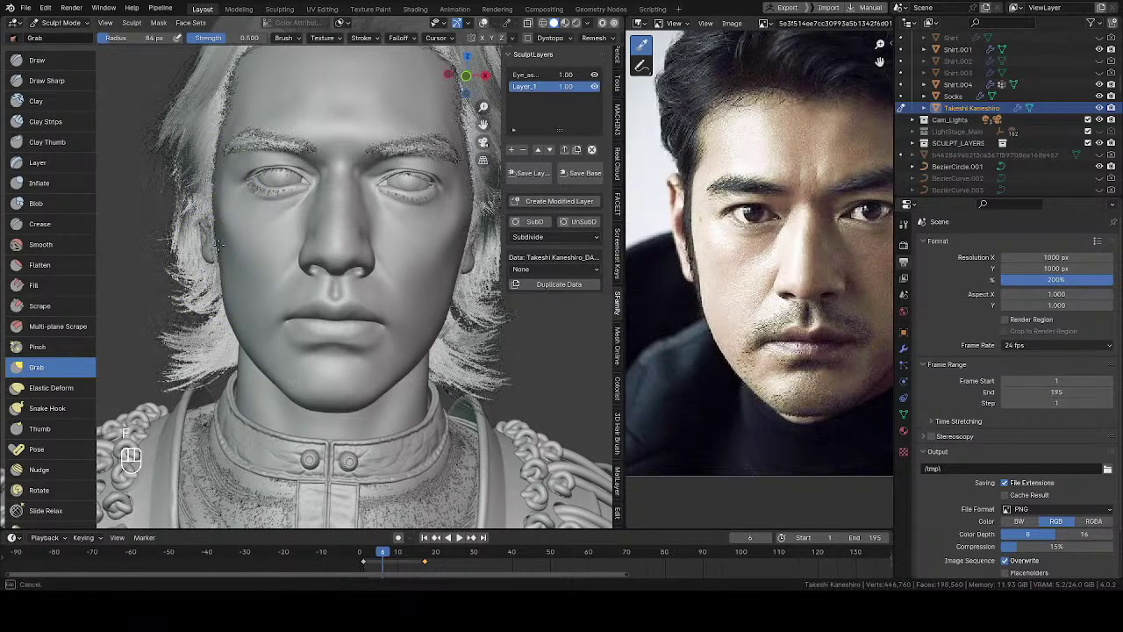
key(f)
middle_drag(230, 204, 258, 201)
Return the head to Object Mode, center the portrait reference, and display the character in Rendered shading.
key(Tab)
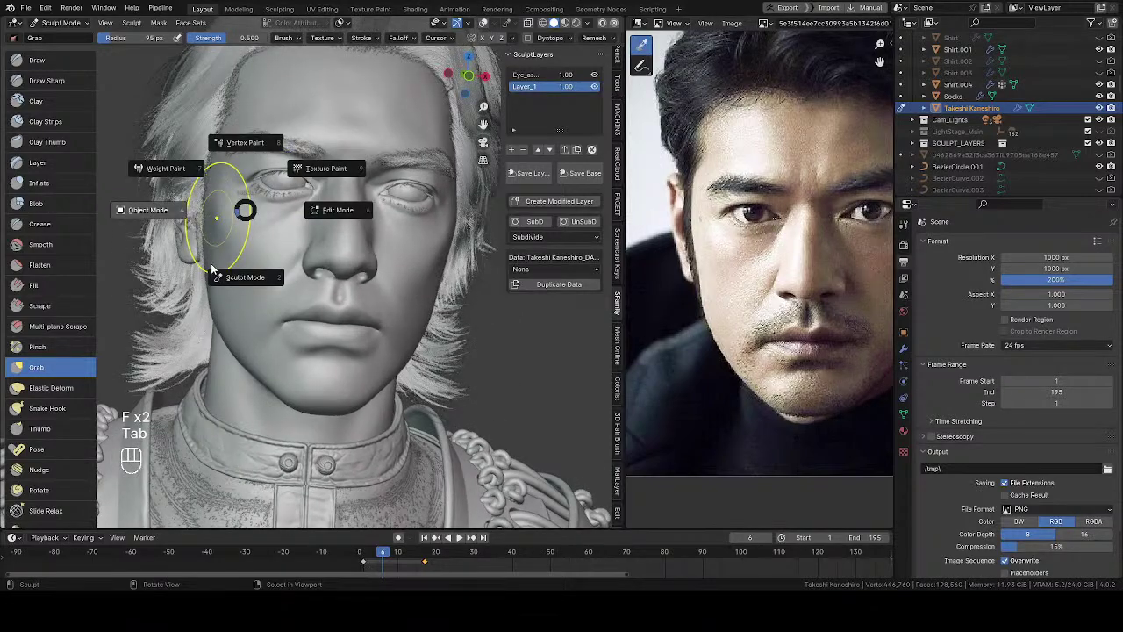
click(211, 273)
mouse_move(210, 273)
shift+middle_down()
mouse_move(208, 297)
mouse_move(234, 266)
mouse_move(244, 353)
mouse_move(234, 279)
shift+middle_up()
middle_drag(235, 279, 270, 284)
mouse_move(270, 284)
middle_down()
mouse_move(257, 286)
mouse_move(296, 301)
mouse_move(261, 253)
mouse_move(286, 352)
middle_up()
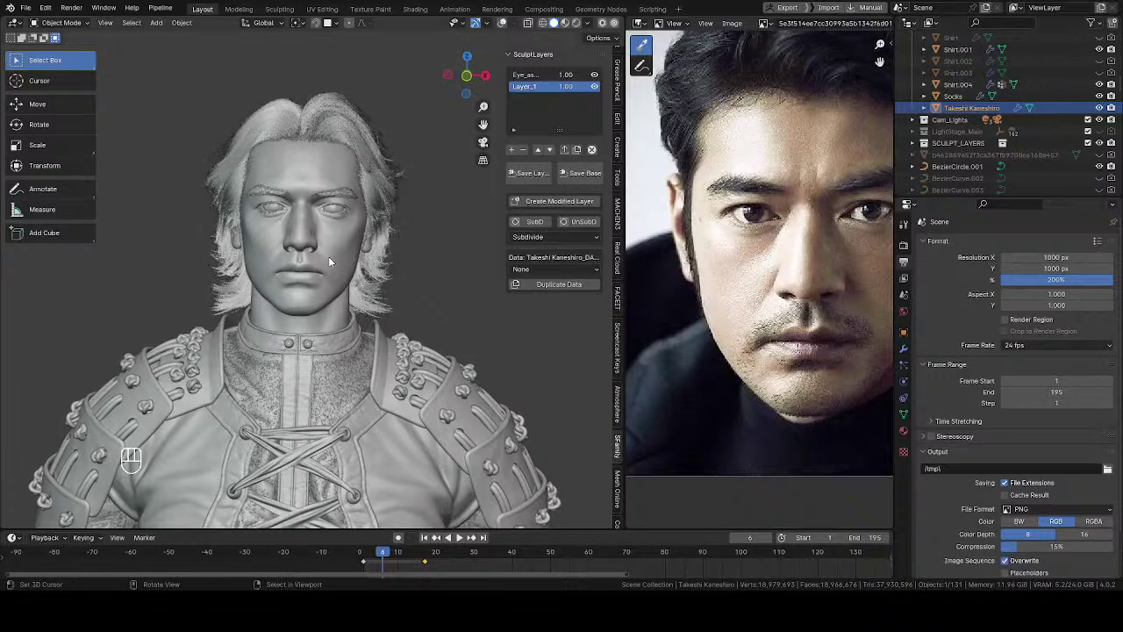
middle_drag(798, 359, 731, 365)
key(z)
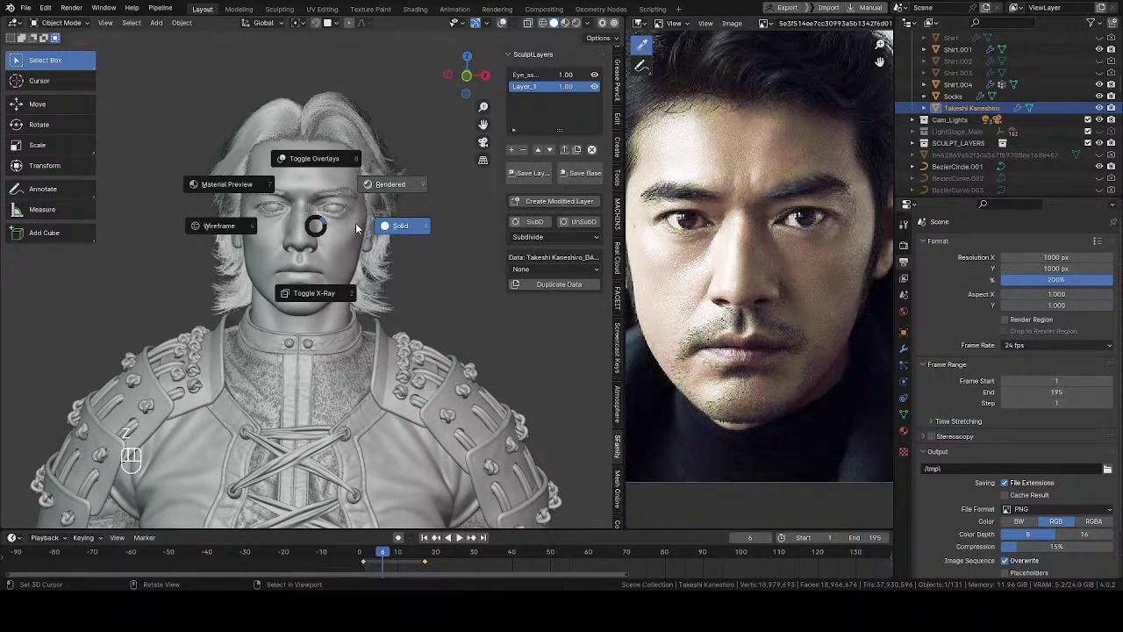
click(347, 263)
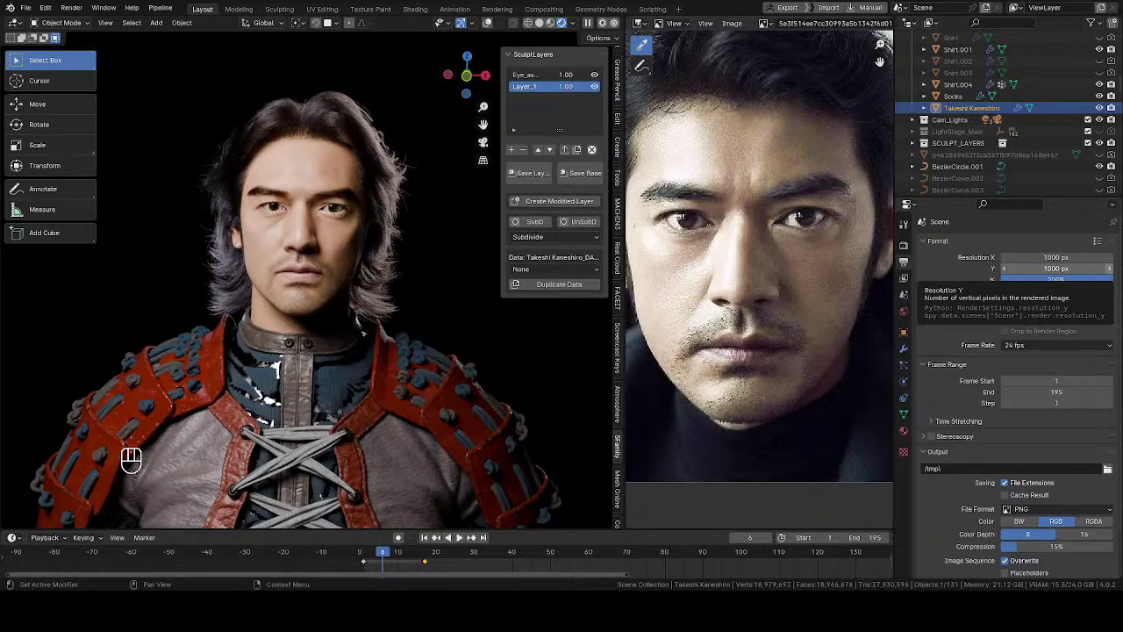
View the rendered character in three-quarter view and from the front, and save the file.
middle_drag(316, 215, 380, 272)
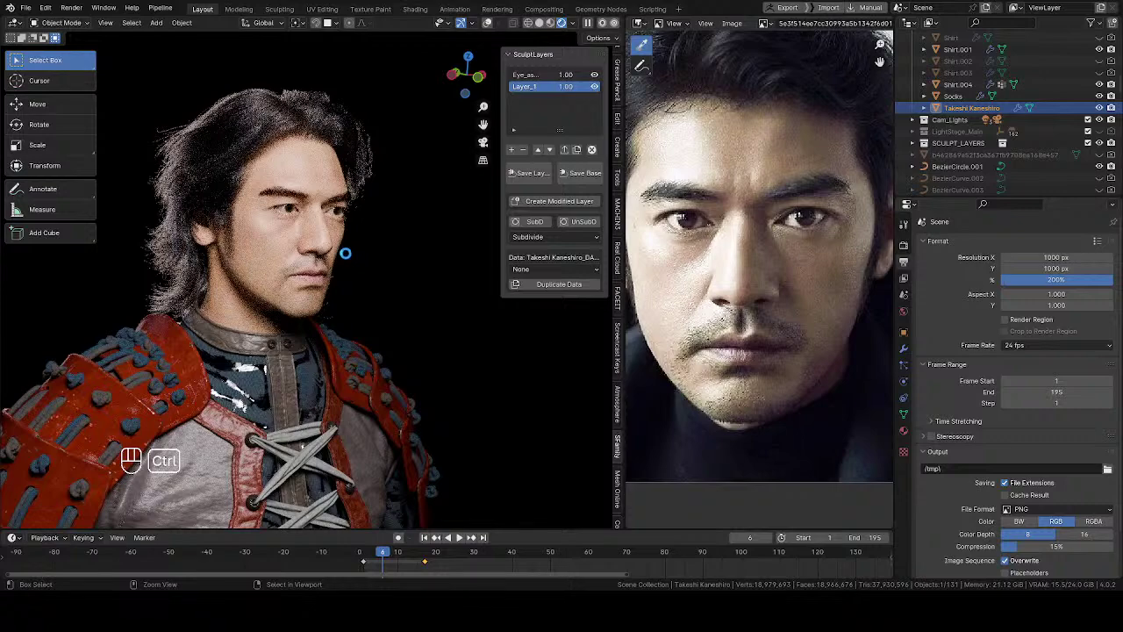
key(ctrl+s)
middle_drag(337, 267, 318, 286)
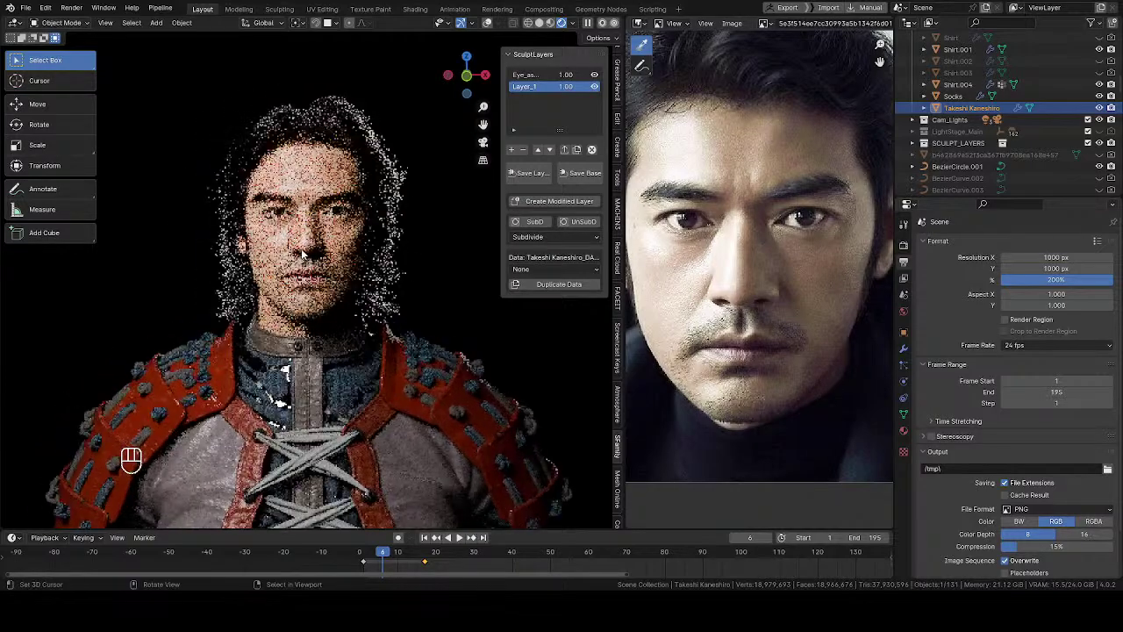
Inspect the rendered face and armor up close, in three-quarter view, in profile, and from the front beside the portrait.
ctrl+middle_drag(317, 267, 427, 262)
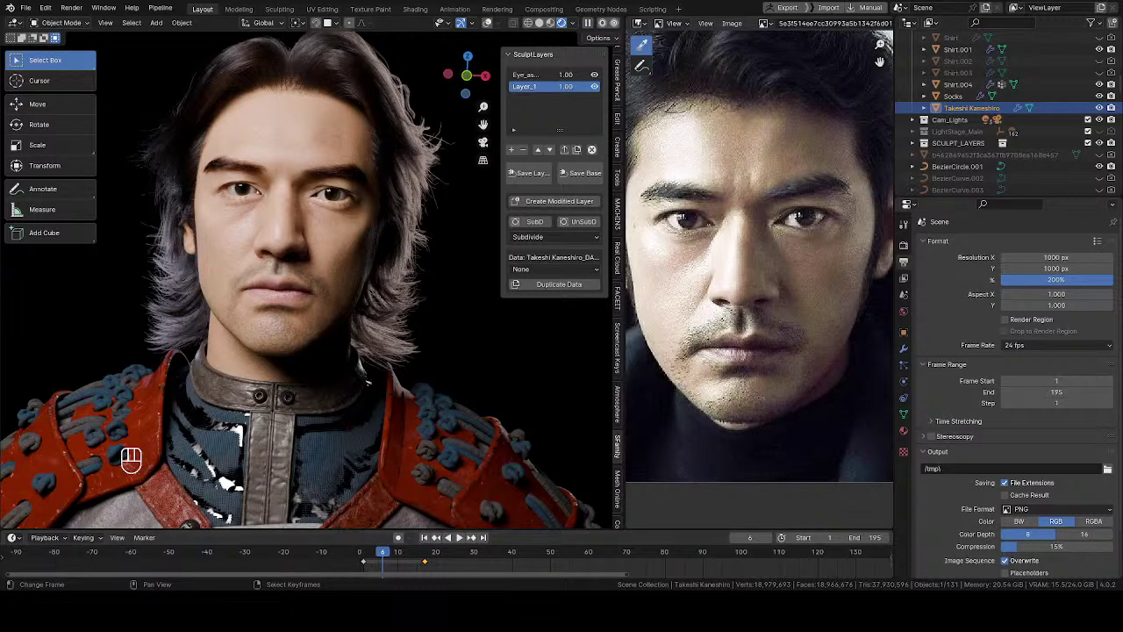
middle_drag(233, 236, 403, 334)
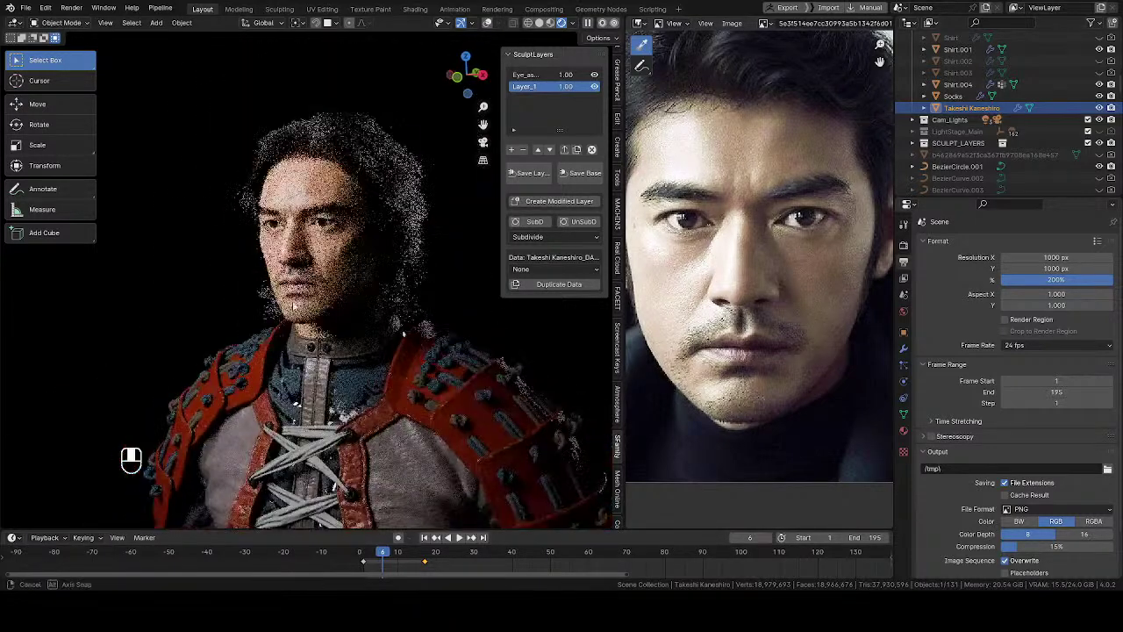
middle_drag(293, 306, 280, 306)
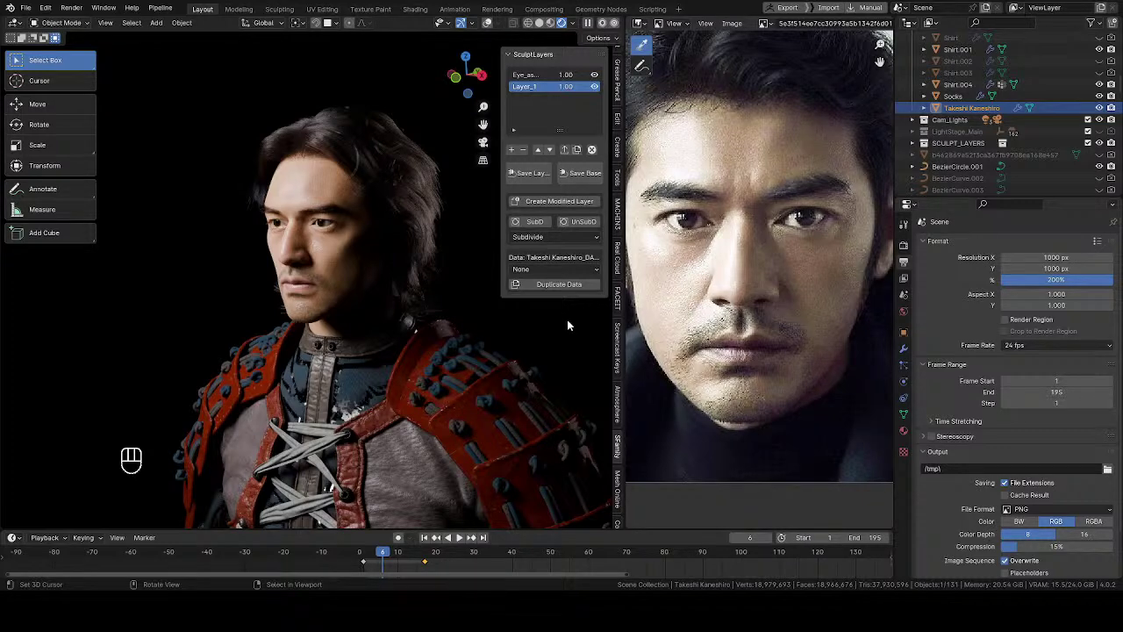
middle_drag(313, 321, 272, 265)
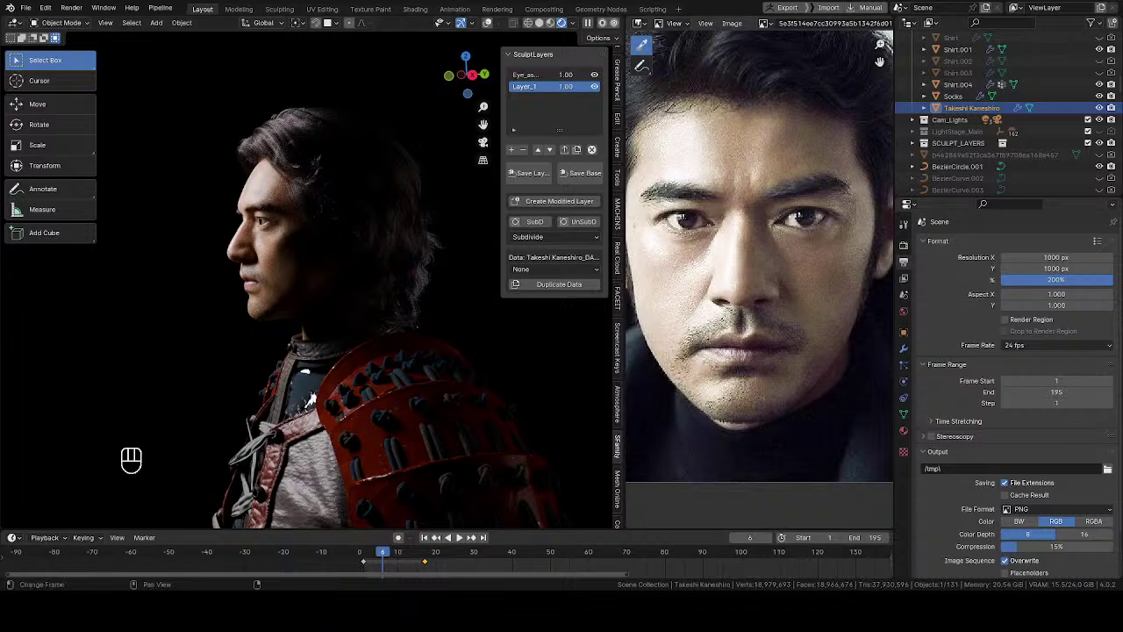
middle_drag(299, 269, 394, 156)
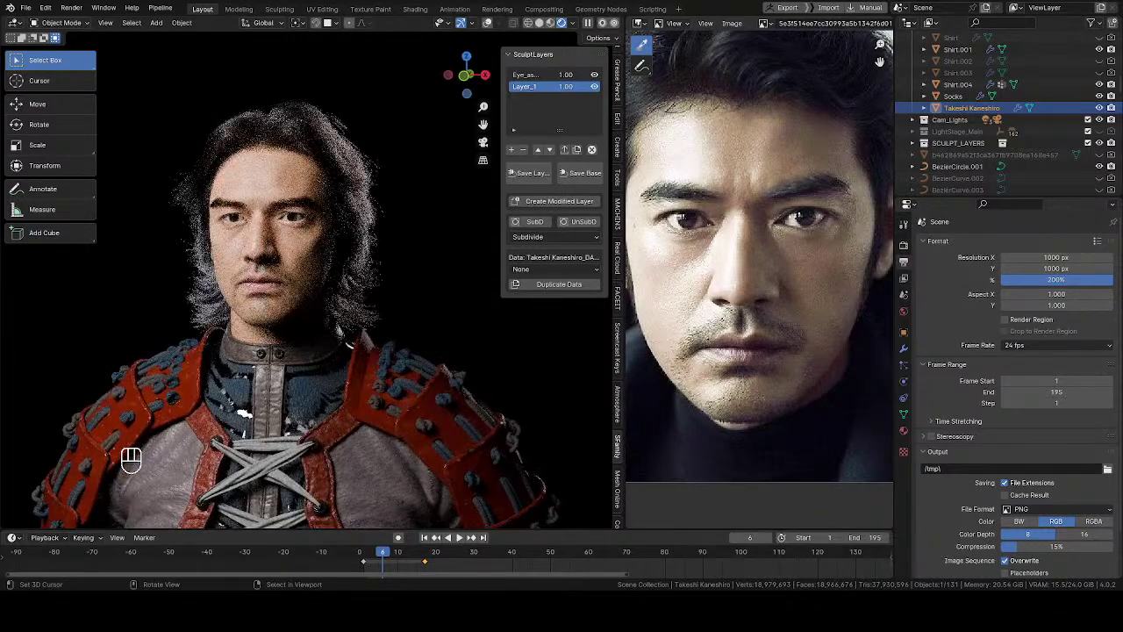
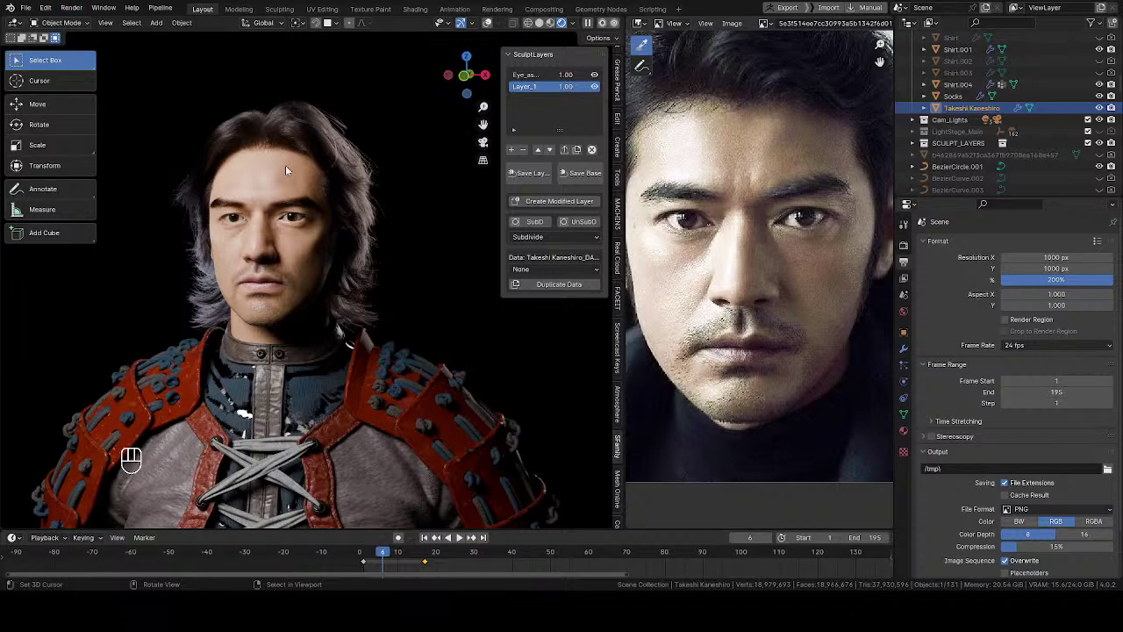
Inspect the rendered character in three-quarter view, from the front and from a low angle beside the close-up portrait.
middle_drag(223, 248, 434, 269)
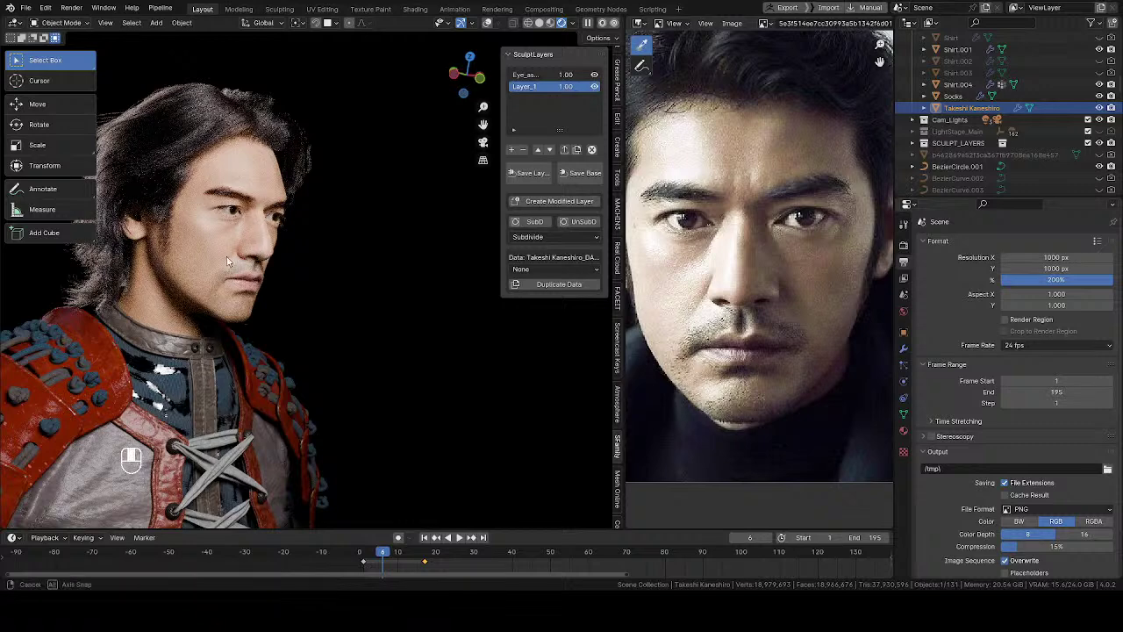
middle_drag(266, 267, 267, 274)
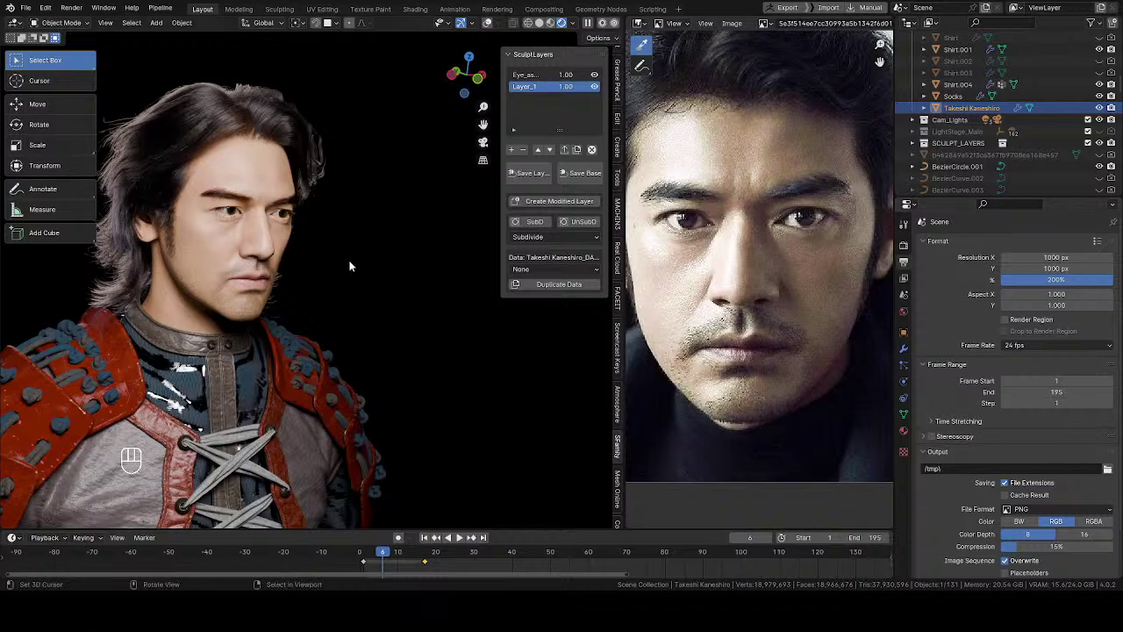
middle_drag(350, 267, 274, 301)
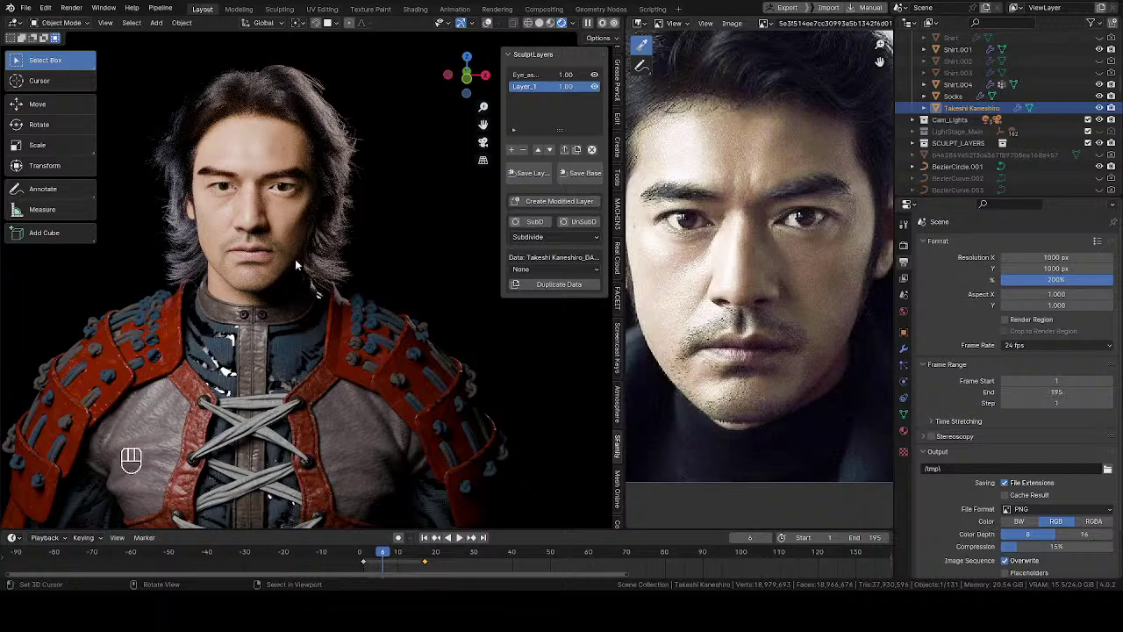
middle_drag(295, 259, 289, 224)
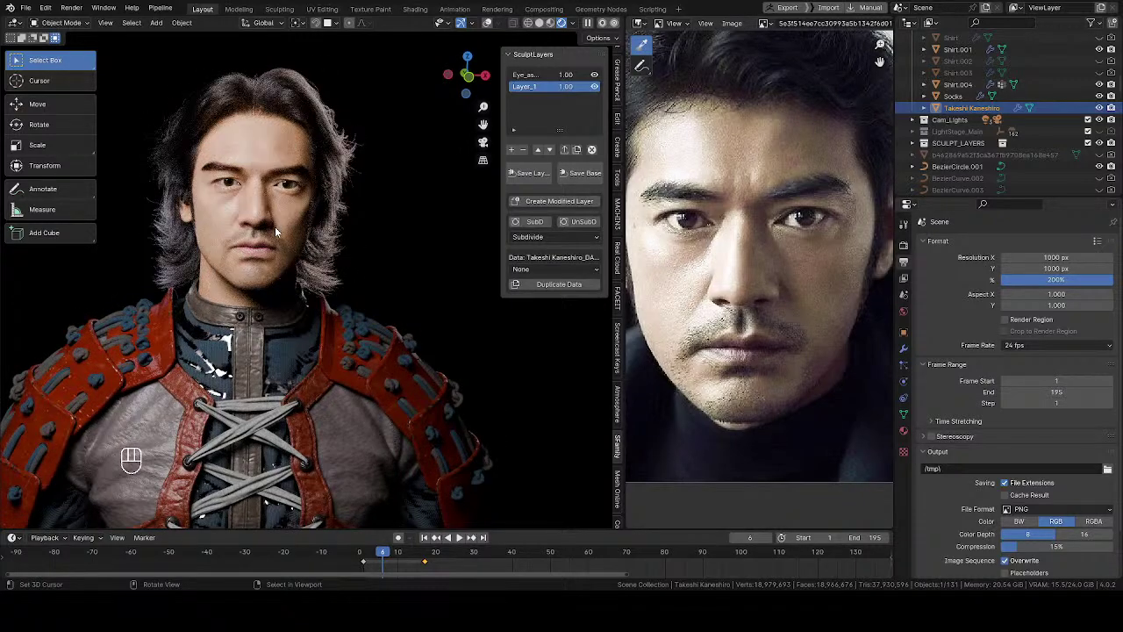
middle_drag(277, 232, 271, 207)
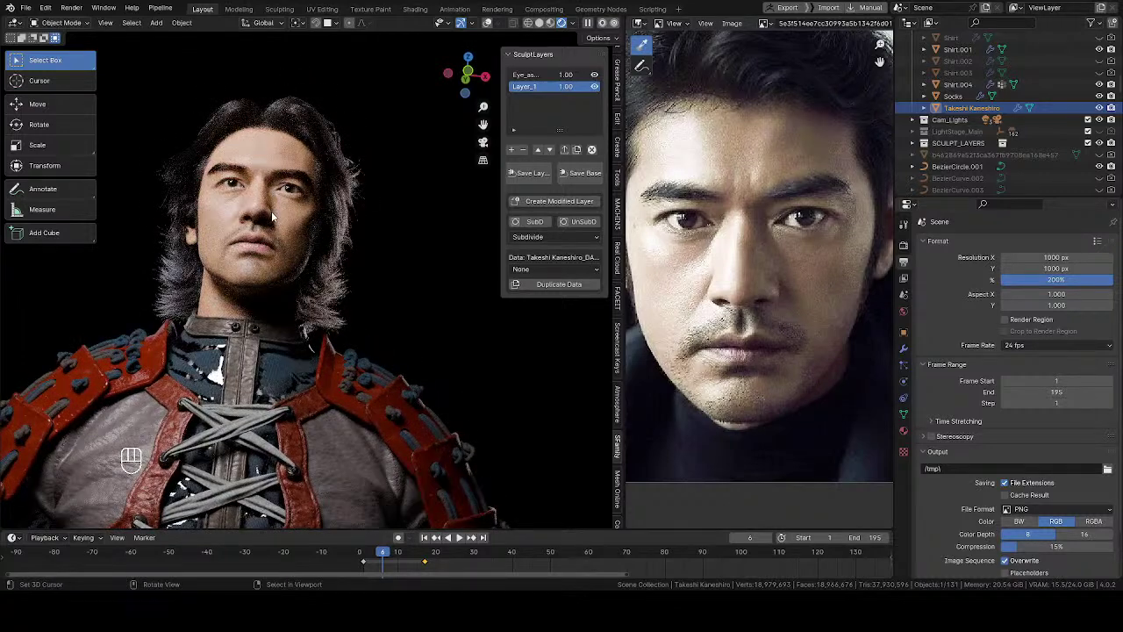
middle_drag(272, 218, 271, 244)
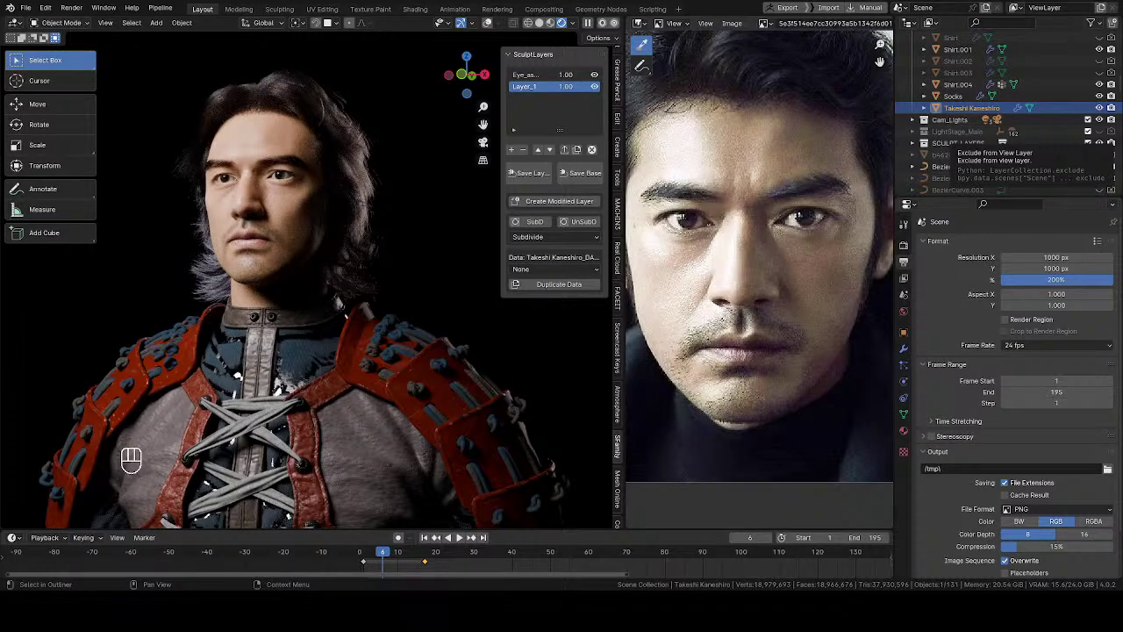
Load the portrait of the man in a dark suit as the reference and compare it with the rendered face.
drag(1122, 143, 762, 219)
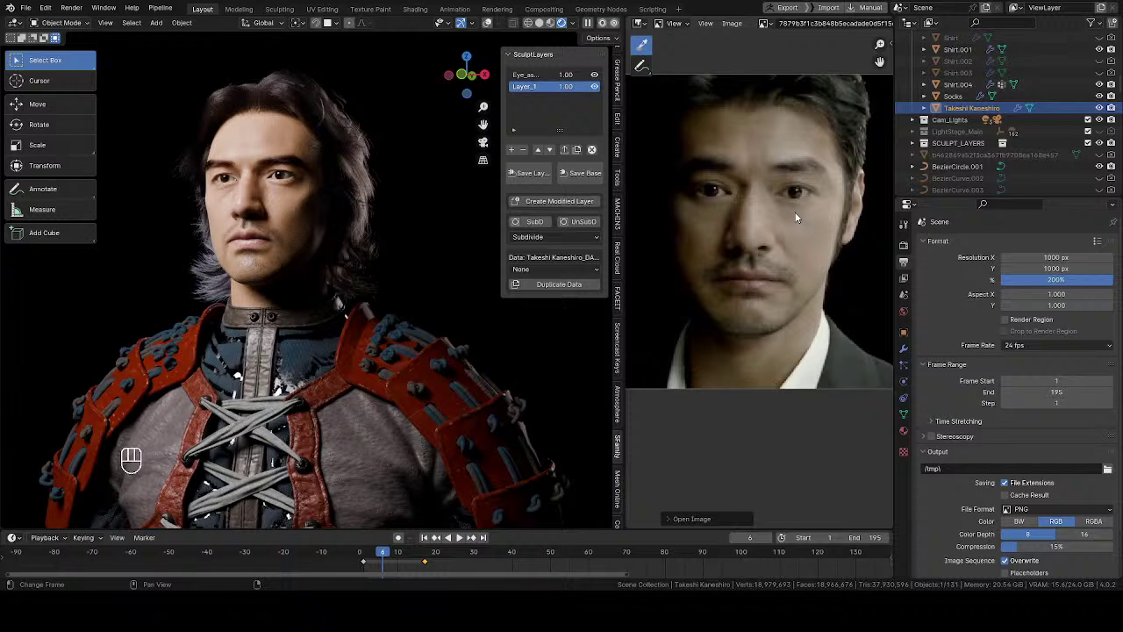
middle_drag(260, 245, 295, 237)
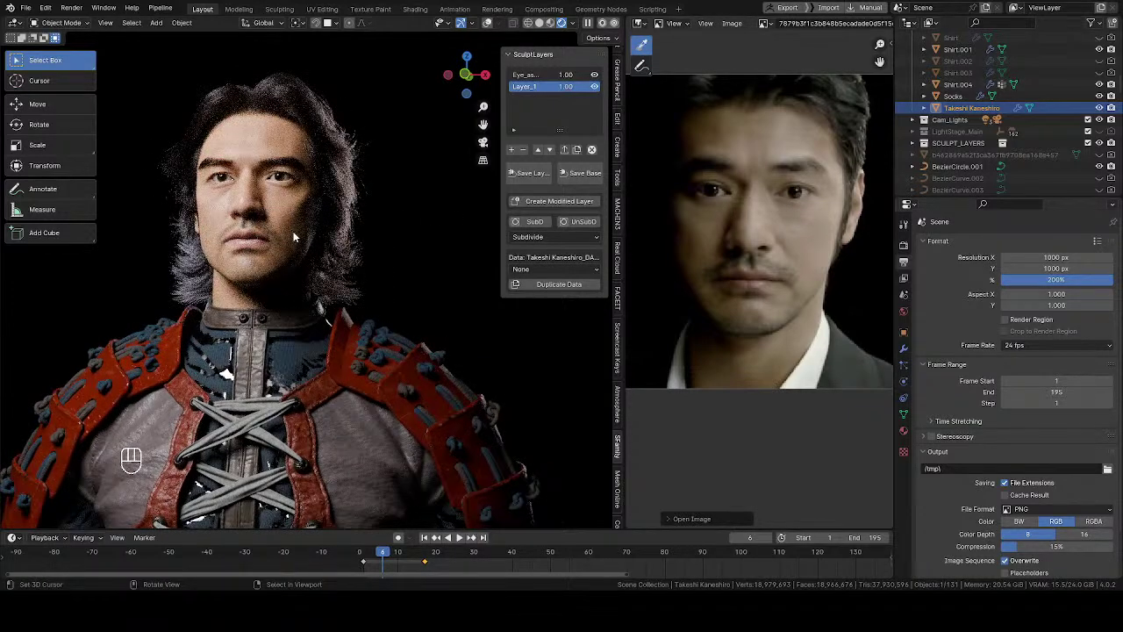
middle_click(307, 237)
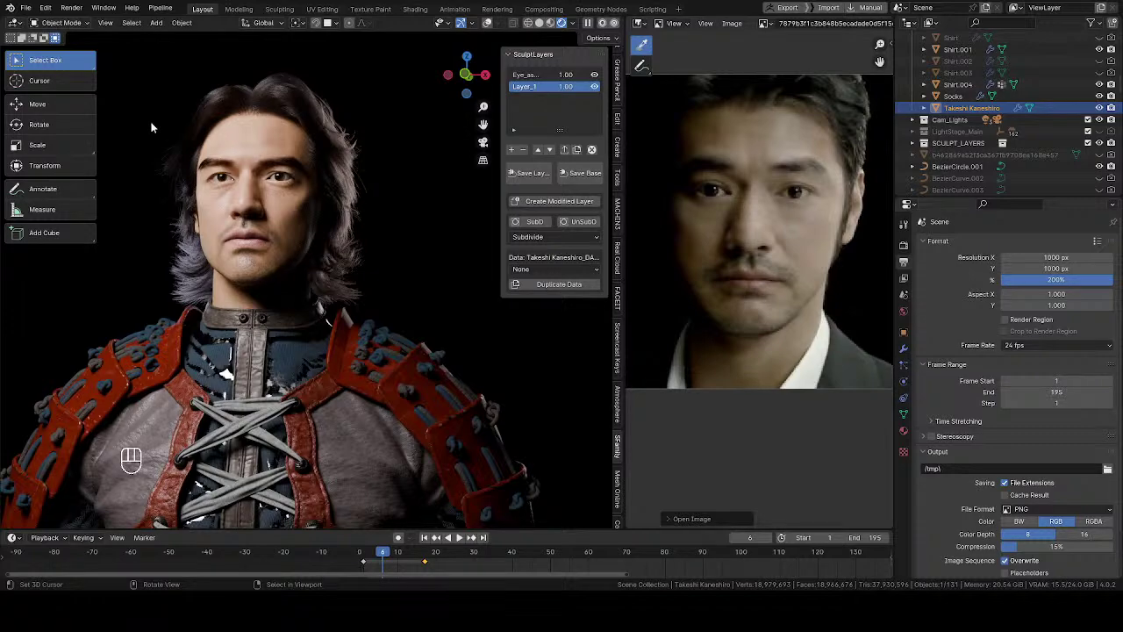
middle_drag(302, 198, 315, 189)
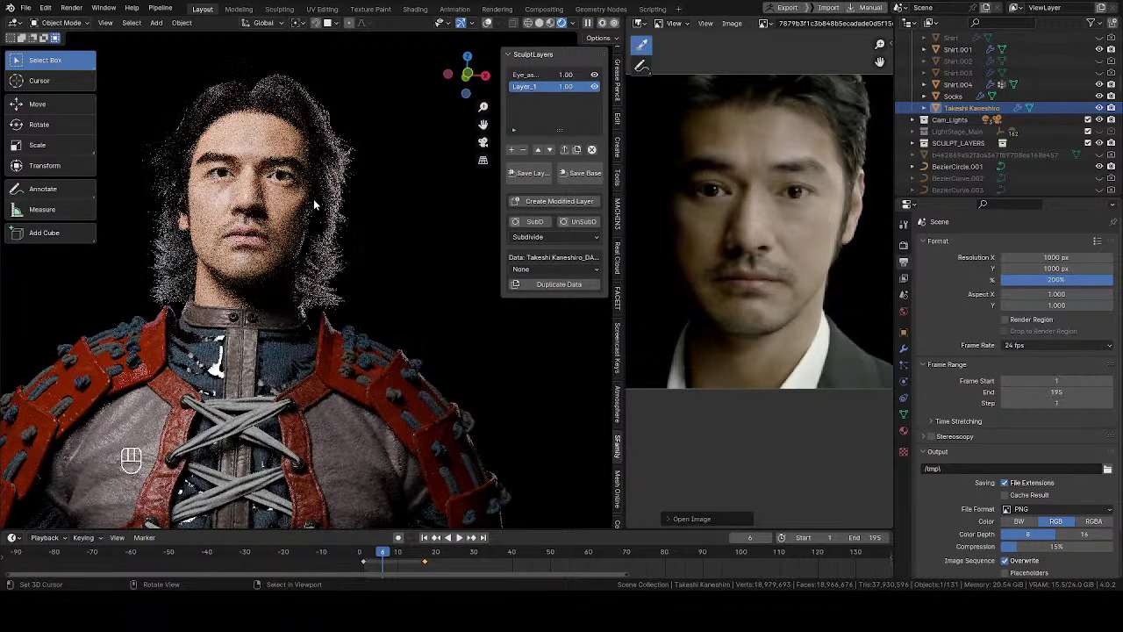
middle_drag(287, 231, 334, 249)
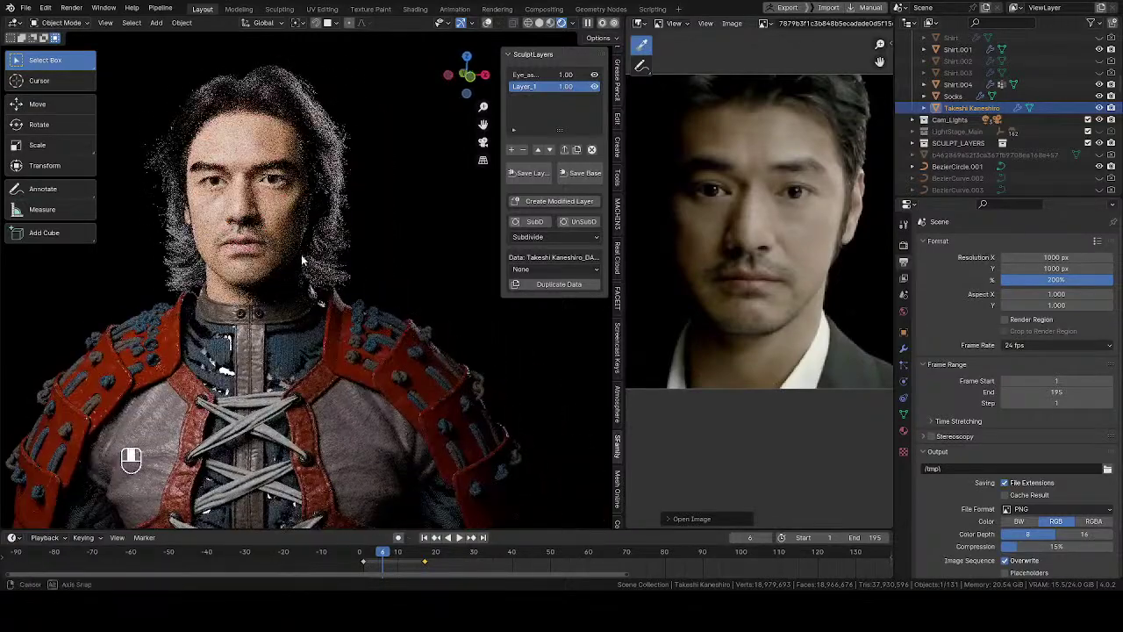
scroll(340, 250, up, 1)
scroll(325, 252, up, 3)
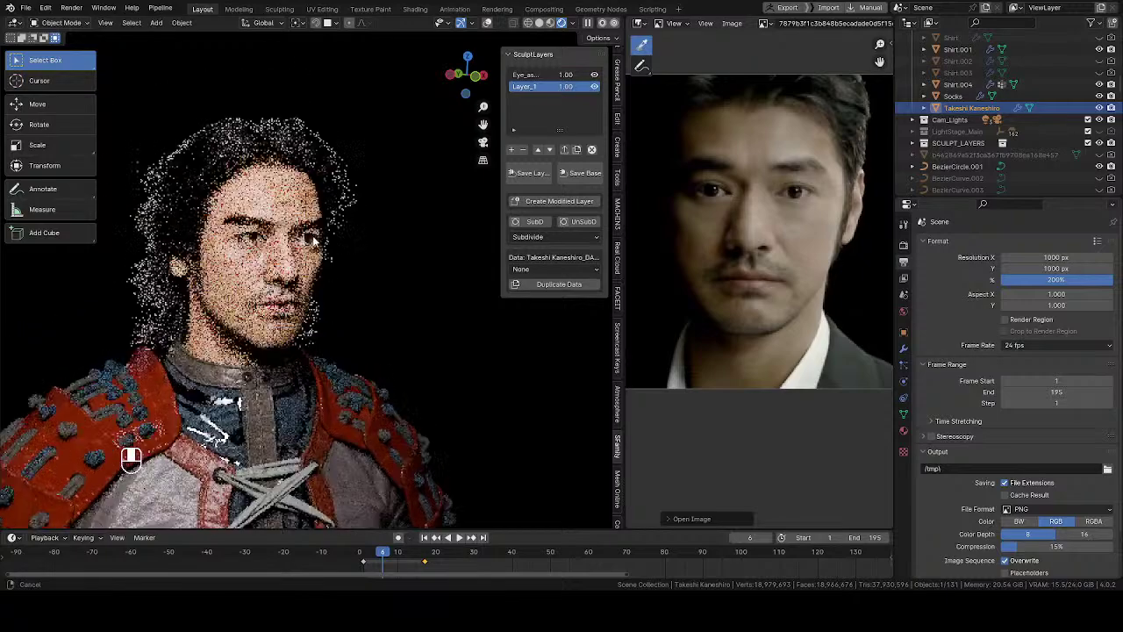
Display the character in Solid shading and put the head into Sculpt Mode, facing the front.
middle_drag(325, 252, 295, 244)
key(z)
click(364, 205)
mouse_move(364, 206)
middle_down()
mouse_move(248, 219)
mouse_move(303, 206)
middle_up()
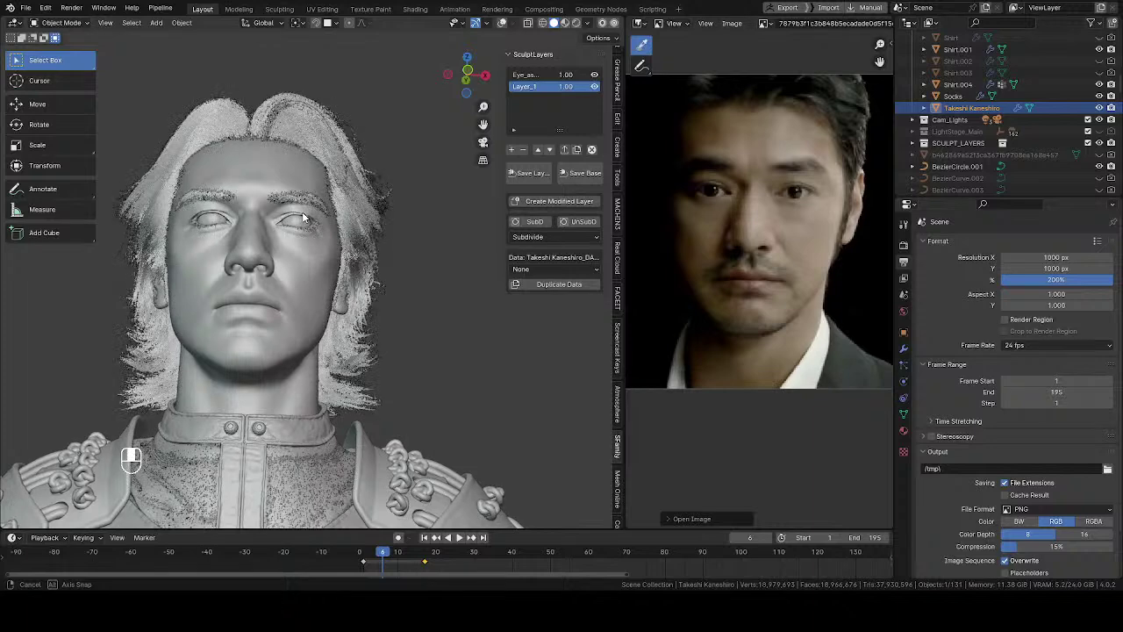
middle_drag(337, 189, 334, 226)
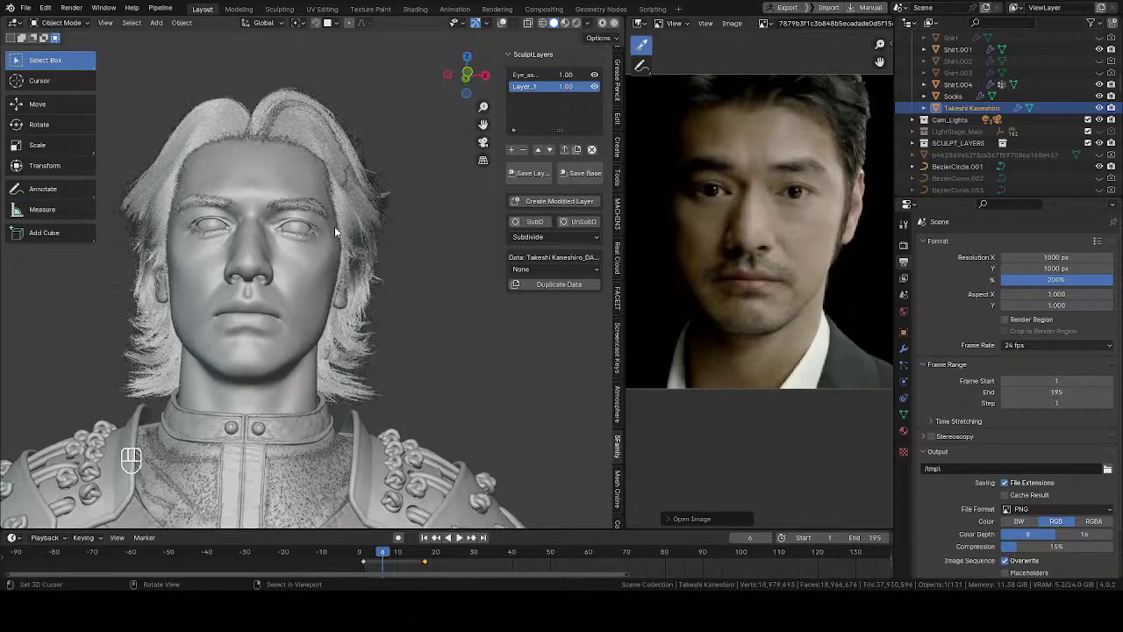
key(Tab)
click(341, 268)
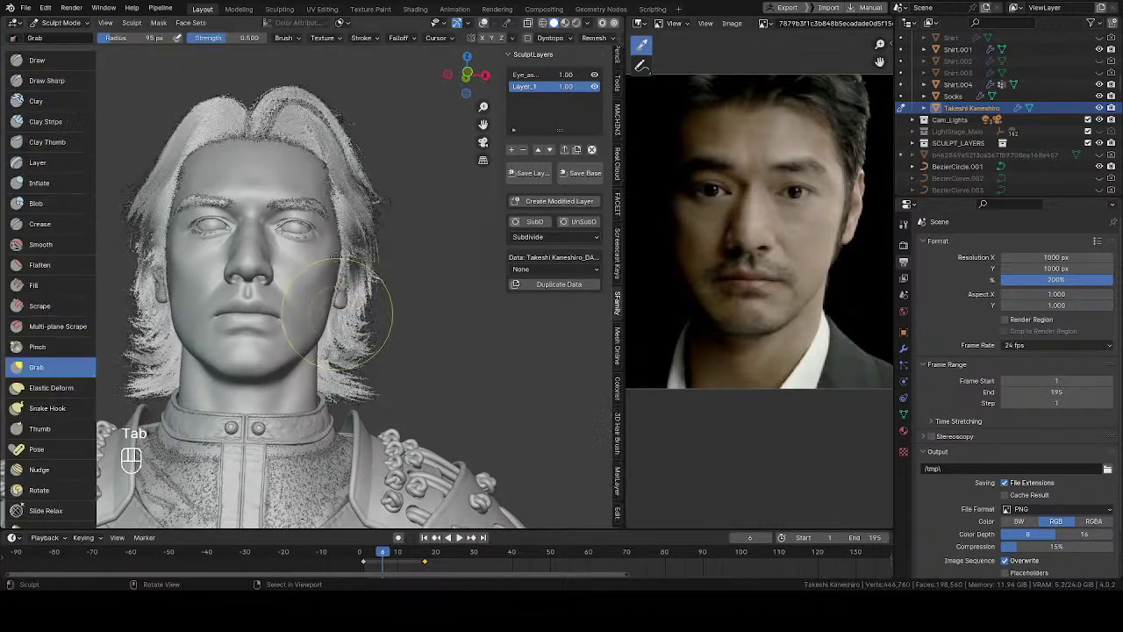
Save the current sculpt to Layer_1 and toggle that layer's visibility to compare its effect on the face.
mouse_move(342, 349)
middle_down()
mouse_move(352, 285)
mouse_move(321, 221)
middle_up()
key(q)
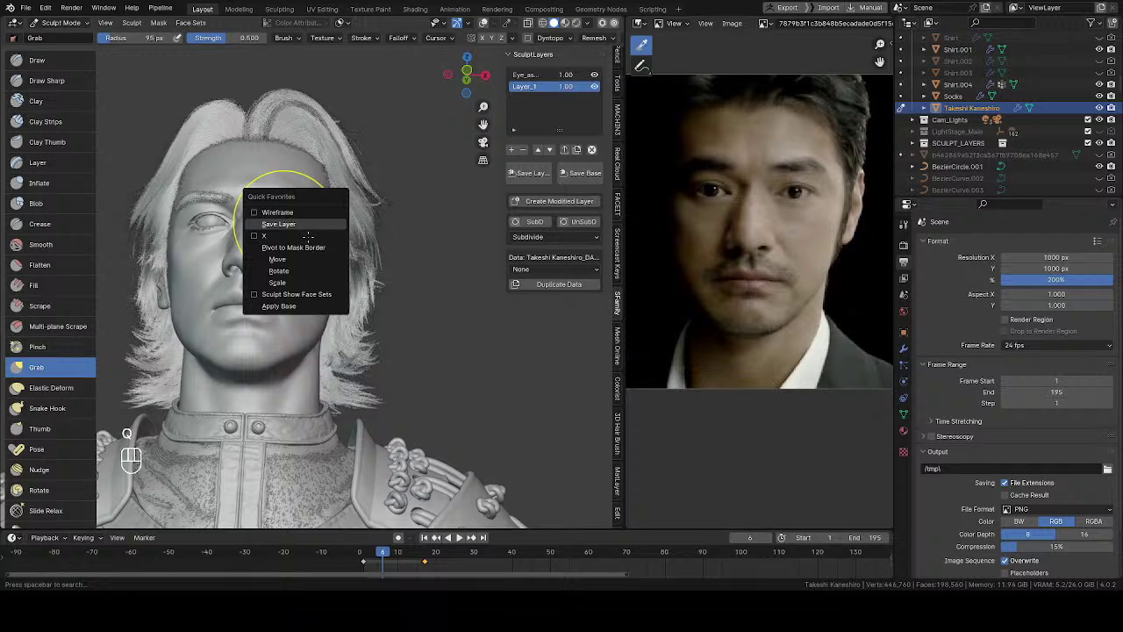
click(304, 226)
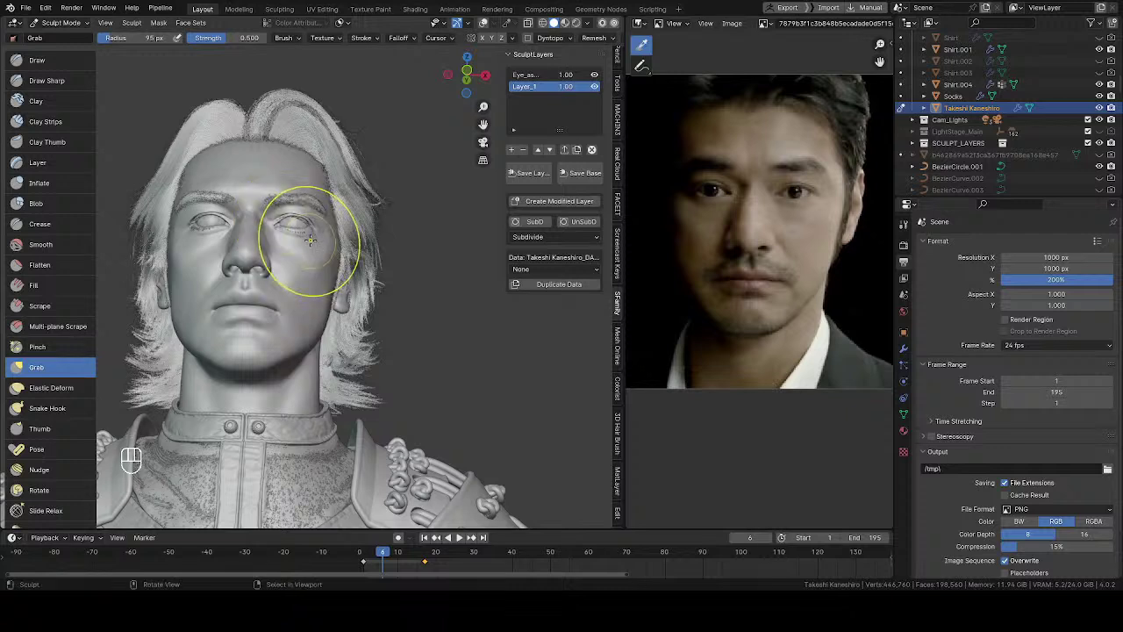
click(595, 88)
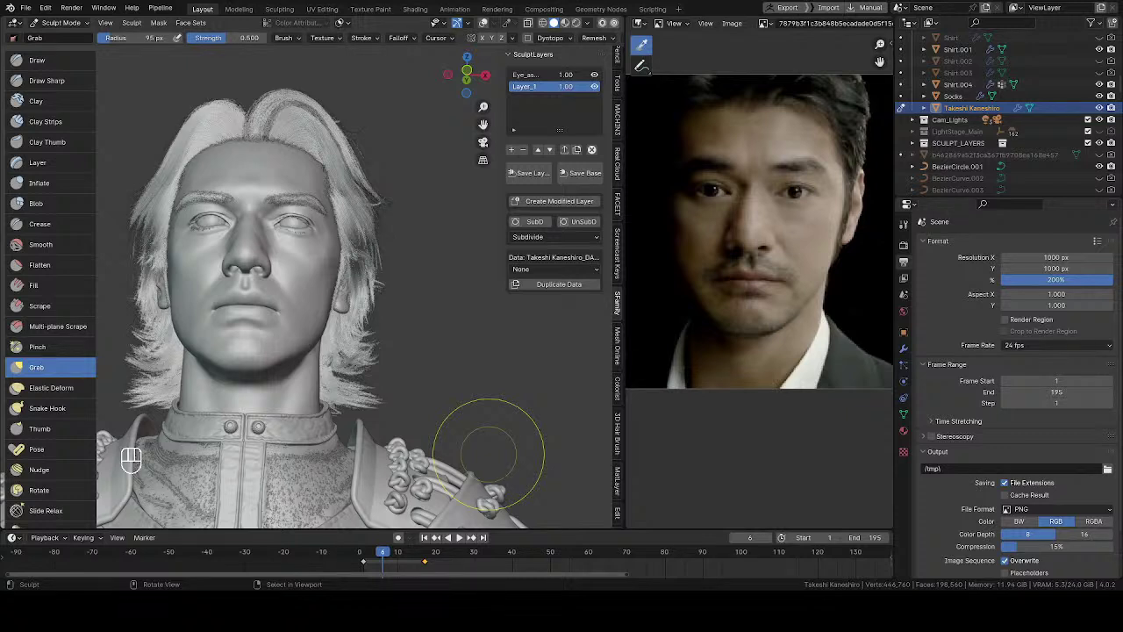
Add sculpt layer Layer_2, turn on X symmetry, and set the Grab brush radius to 111 px.
middle_drag(369, 246, 372, 220)
shift+middle_drag(372, 219, 419, 269)
middle_drag(419, 268, 416, 263)
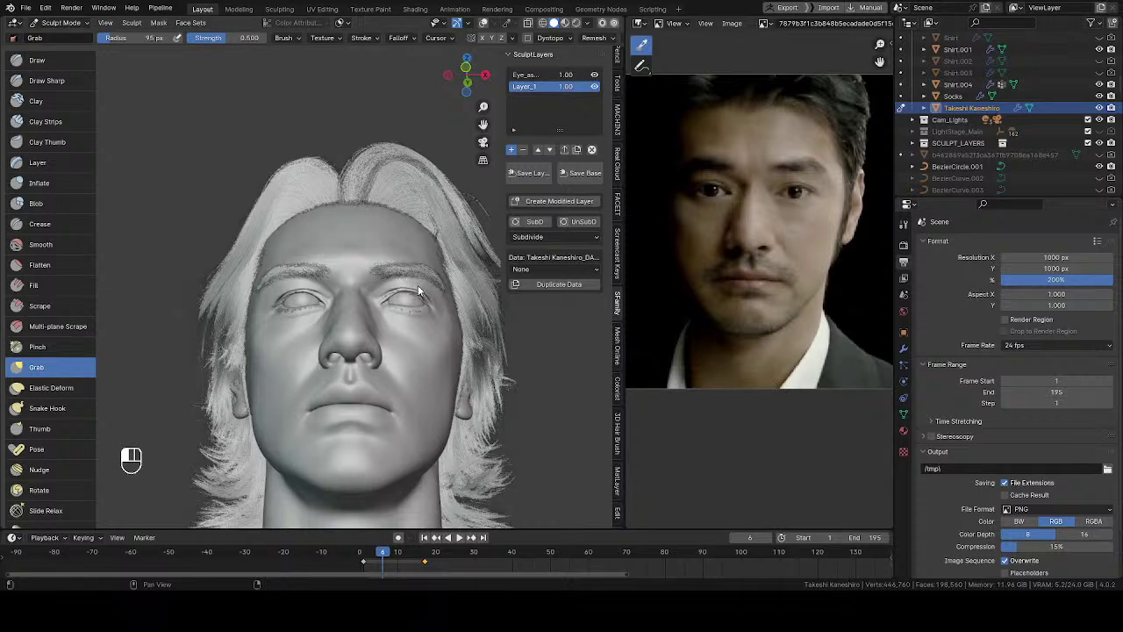
mouse_move(435, 279)
shift+middle_down()
mouse_move(401, 261)
mouse_move(415, 219)
mouse_move(438, 213)
mouse_move(431, 182)
shift+middle_up()
key(g)
key(f)
click(419, 199)
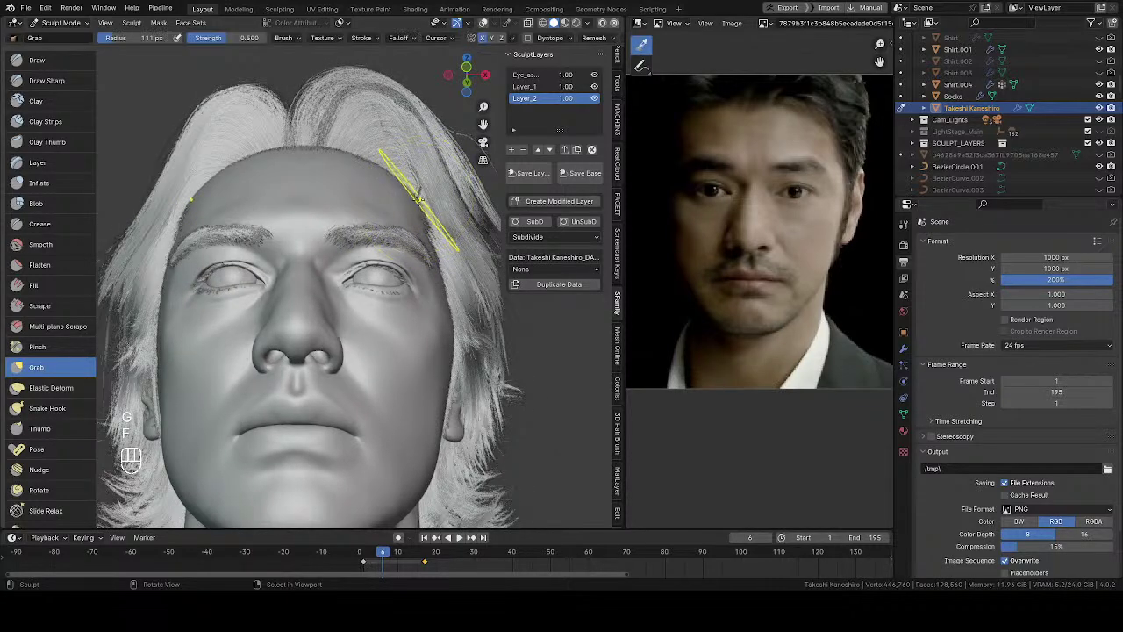
Adjust the temple contour along the hairline with Grab strokes at 126 px radius, and reduce the radius to 120 px.
key(f)
click(418, 199)
key(f)
click(416, 197)
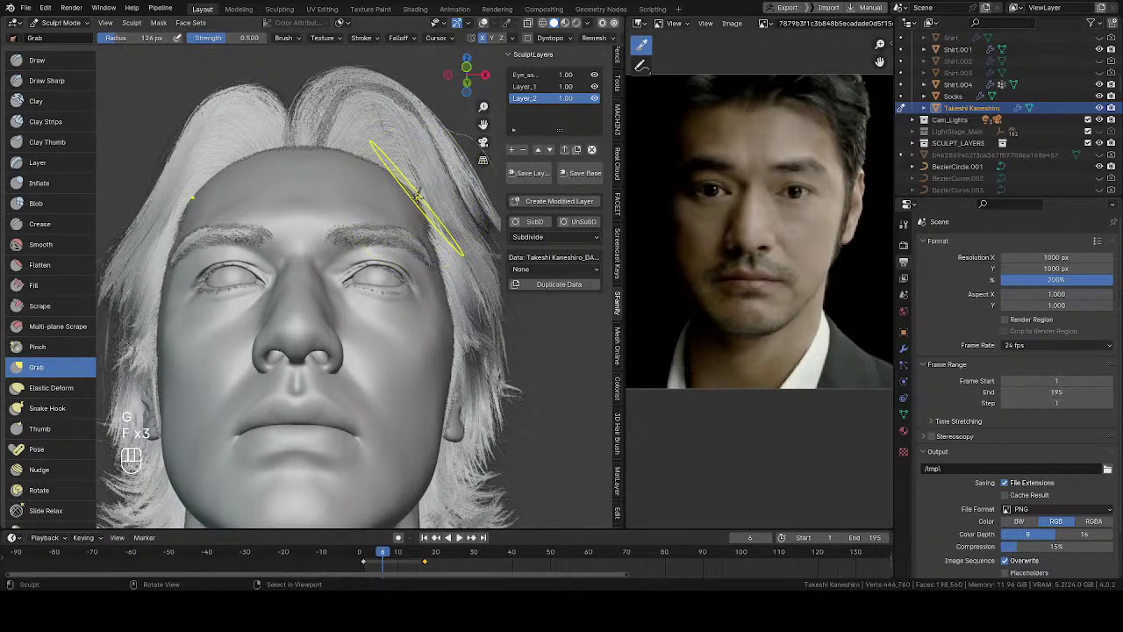
drag(417, 196, 414, 201)
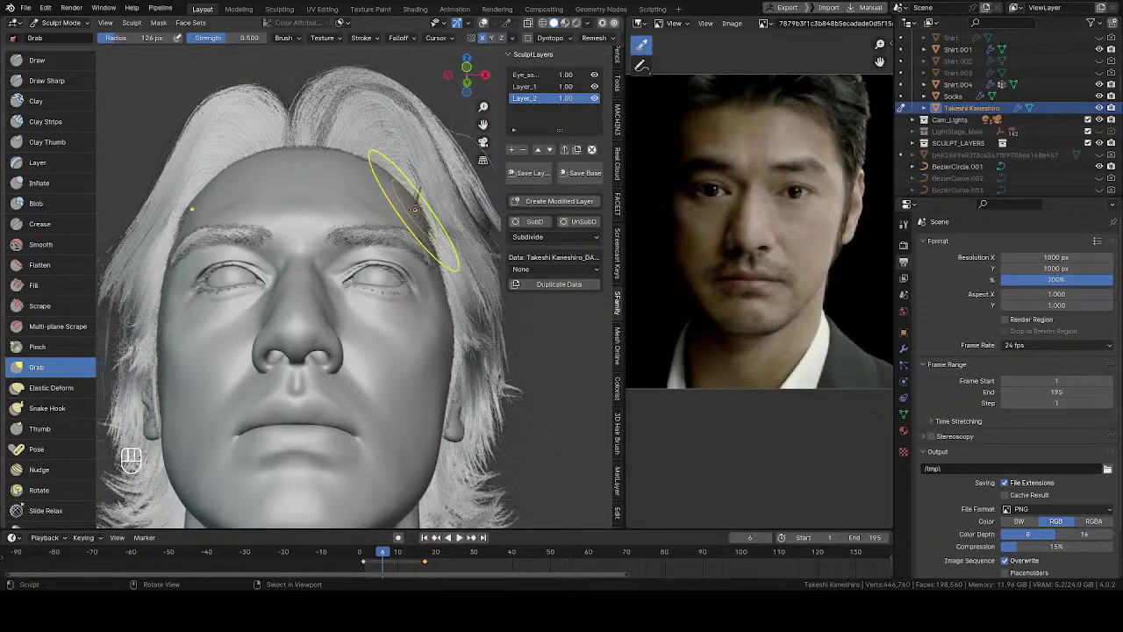
mouse_move(399, 200)
middle_down()
mouse_move(336, 187)
mouse_move(427, 218)
mouse_move(384, 213)
mouse_move(406, 186)
middle_up()
middle_drag(407, 186, 419, 163)
key(f)
click(478, 187)
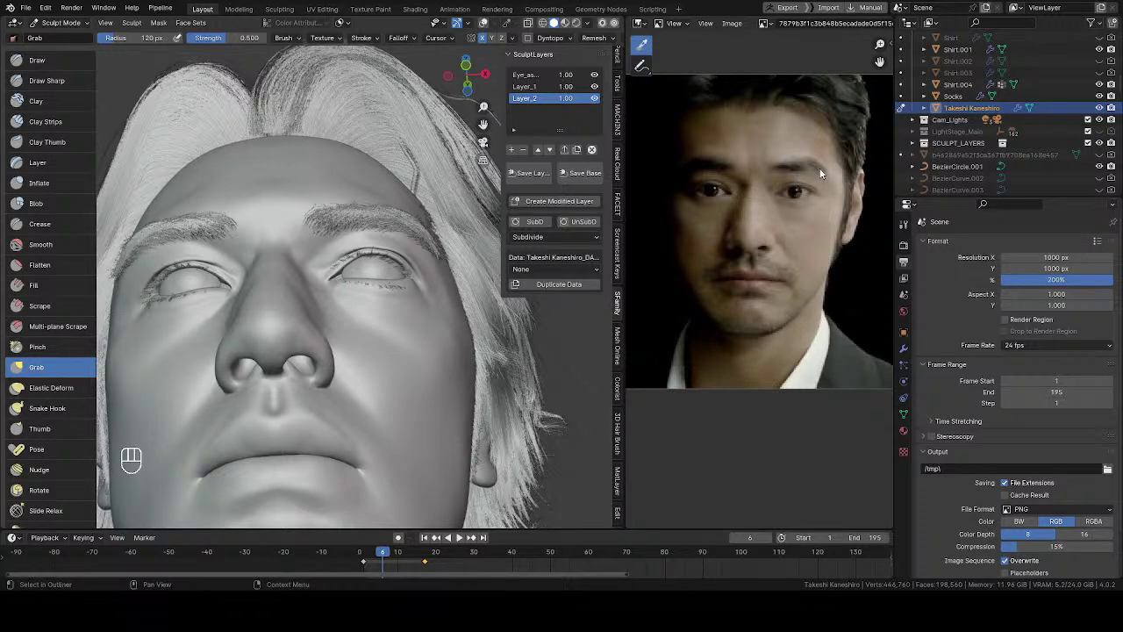
Load the slicked-back-hair portrait as the reference and nudge the upper forehead at the hairline with Grab at 100 px radius.
drag(820, 169, 824, 169)
scroll(824, 168, down, 2)
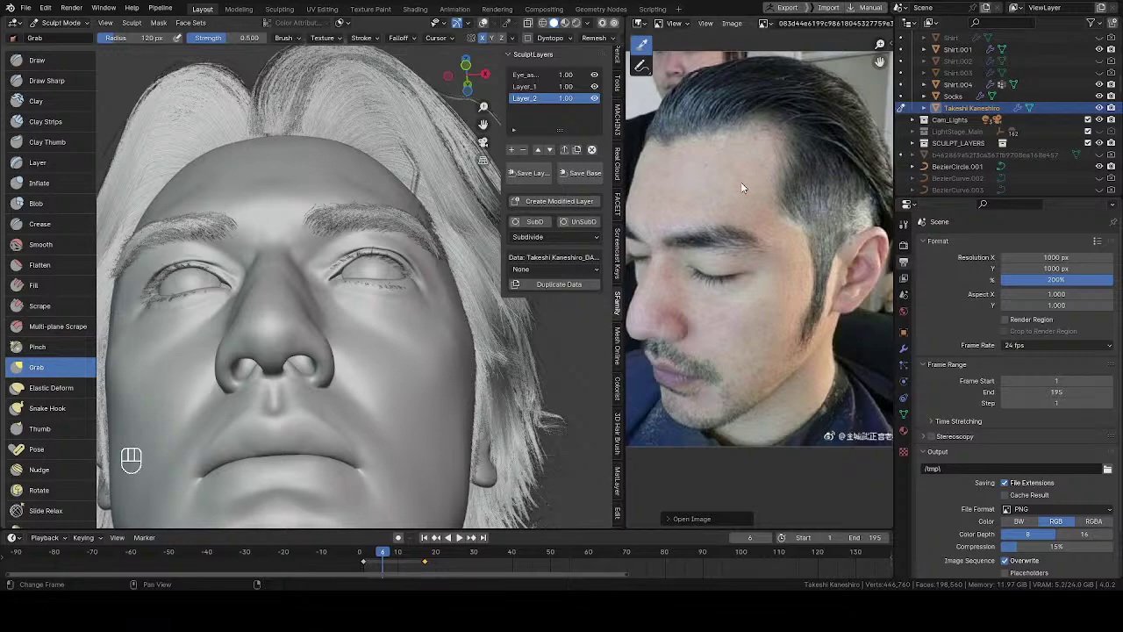
middle_drag(337, 167, 316, 199)
key(f)
click(382, 162)
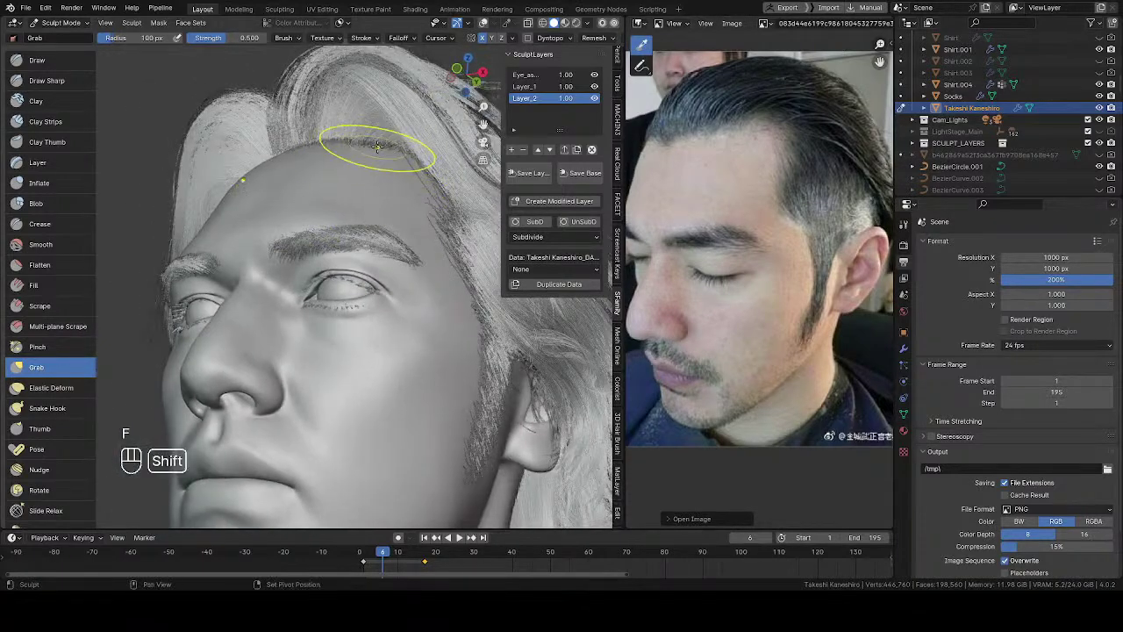
shift+drag(379, 147, 379, 149)
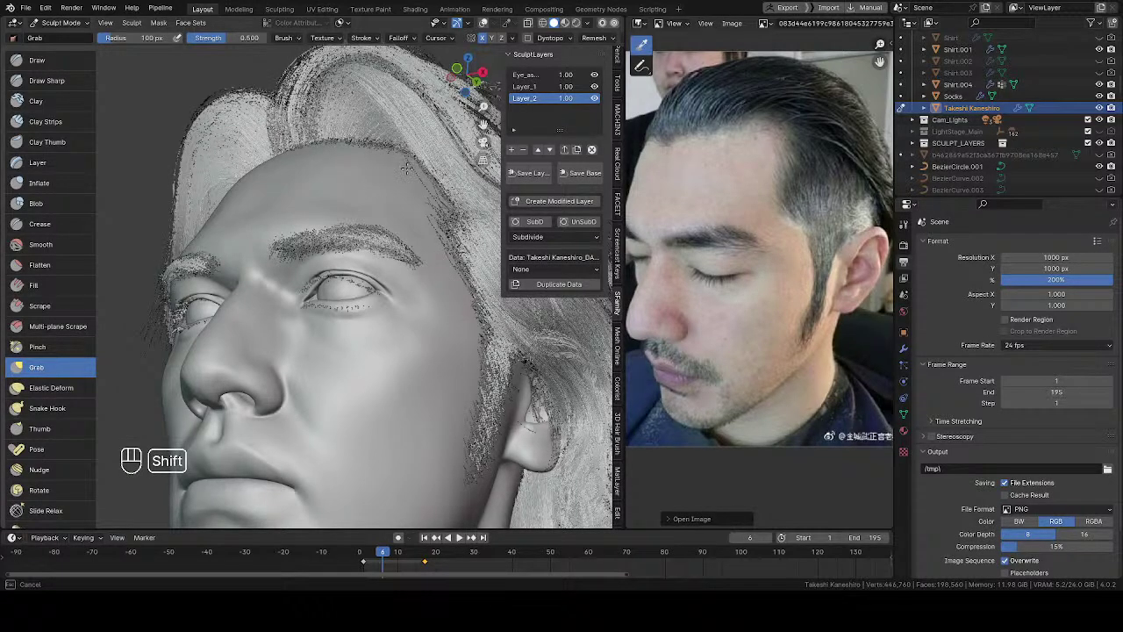
Refine the upper corner of the forehead near the hairline with Grab strokes at 77 px radius.
key(f)
click(378, 173)
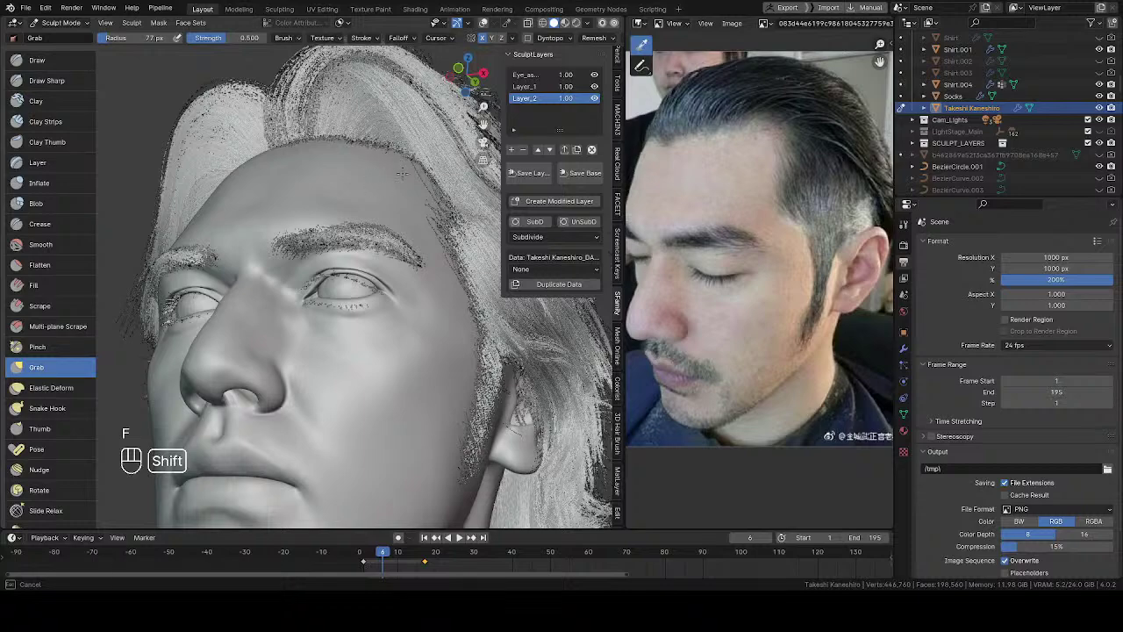
mouse_move(402, 173)
middle_down()
mouse_move(389, 188)
mouse_move(350, 143)
mouse_move(419, 195)
mouse_move(421, 263)
mouse_move(411, 247)
middle_up()
mouse_move(333, 193)
middle_down()
mouse_move(279, 243)
mouse_move(187, 264)
mouse_move(247, 296)
mouse_move(386, 277)
mouse_move(409, 256)
mouse_move(379, 209)
middle_up()
mouse_move(338, 210)
shift+middle_down()
mouse_move(344, 238)
mouse_move(364, 230)
mouse_move(351, 236)
shift+middle_up()
Reshape the temple above the outer end of the eyebrow with Grab strokes, enlarging the brush radius to 126 px.
key(f)
click(275, 244)
mouse_move(277, 243)
middle_down()
mouse_move(296, 235)
mouse_move(291, 246)
middle_up()
key(f)
click(298, 242)
key(f)
click(296, 250)
key(f)
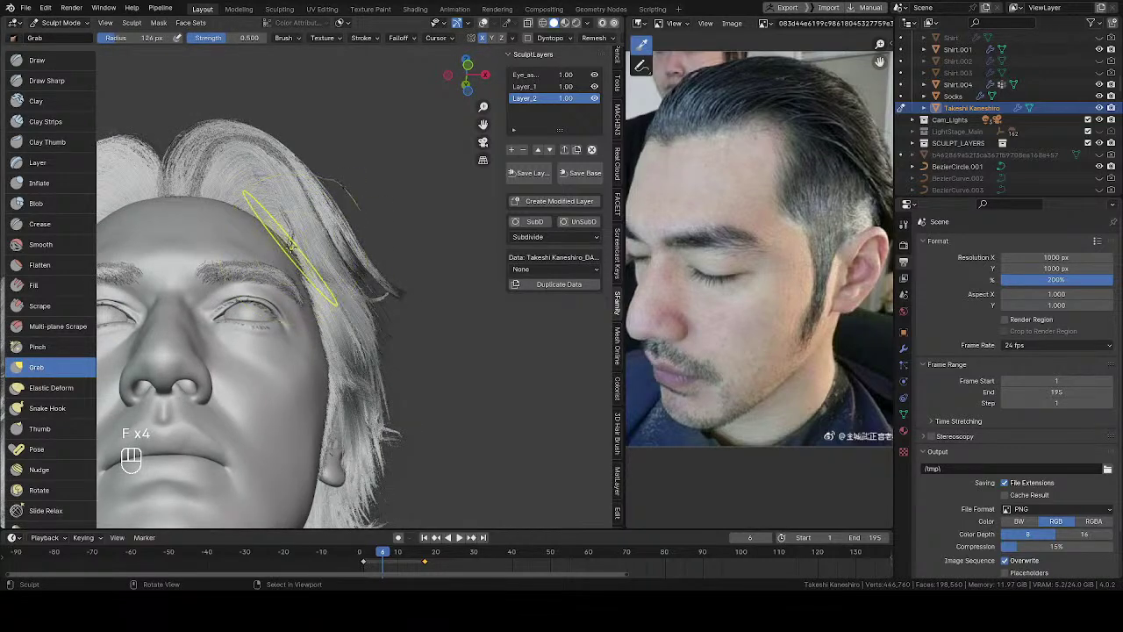
drag(291, 247, 294, 254)
Fine-tune the temple contour beside the eyebrow with smaller Grab strokes at 93 px radius.
key(f)
click(282, 252)
key(f)
middle_drag(298, 255, 276, 255)
click(274, 253)
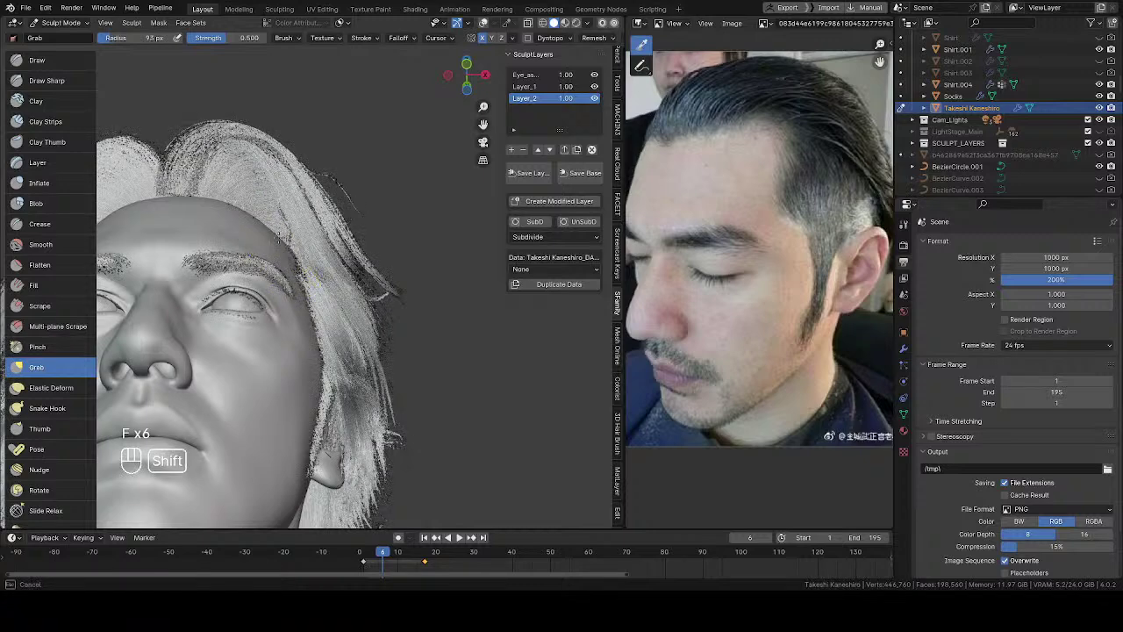
shift+drag(288, 254, 289, 258)
mouse_move(291, 261)
middle_down()
mouse_move(306, 296)
mouse_move(349, 290)
mouse_move(316, 268)
mouse_move(244, 275)
mouse_move(338, 287)
mouse_move(349, 491)
mouse_move(290, 298)
mouse_move(257, 254)
mouse_move(359, 220)
middle_up()
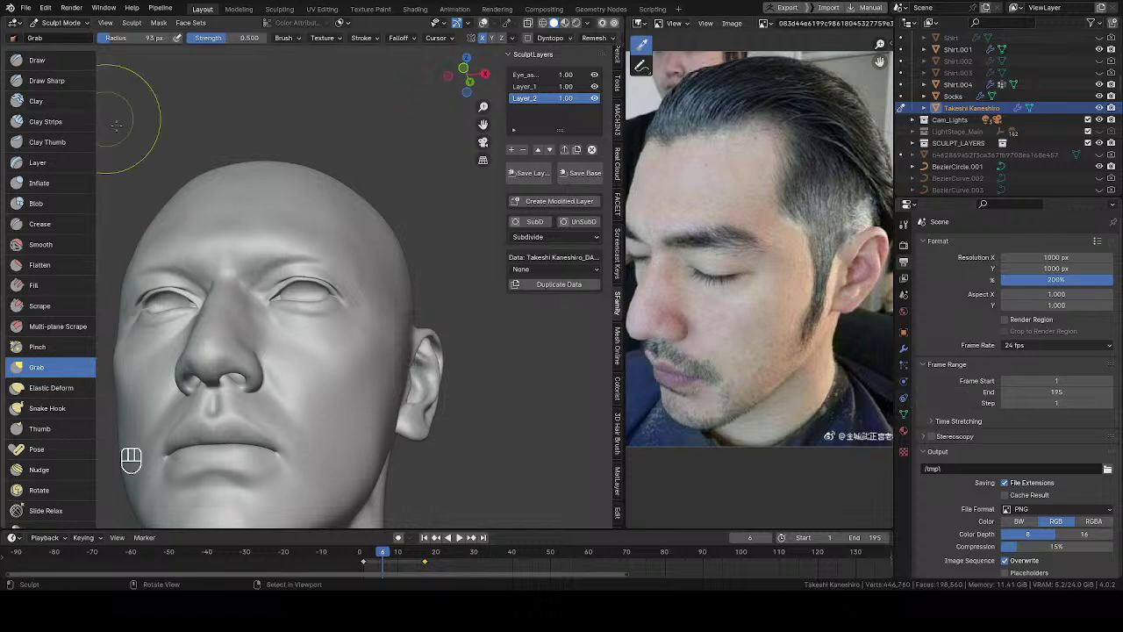
Set the Grab radius to 100 px and display the wireframe over the isolated bald head.
scroll(276, 247, down, 3)
mouse_move(274, 247)
middle_down()
mouse_move(326, 310)
mouse_move(160, 360)
mouse_move(293, 383)
mouse_move(125, 348)
mouse_move(351, 389)
mouse_move(375, 326)
mouse_move(366, 286)
mouse_move(272, 326)
mouse_move(342, 338)
mouse_move(290, 320)
mouse_move(334, 294)
mouse_move(336, 209)
middle_up()
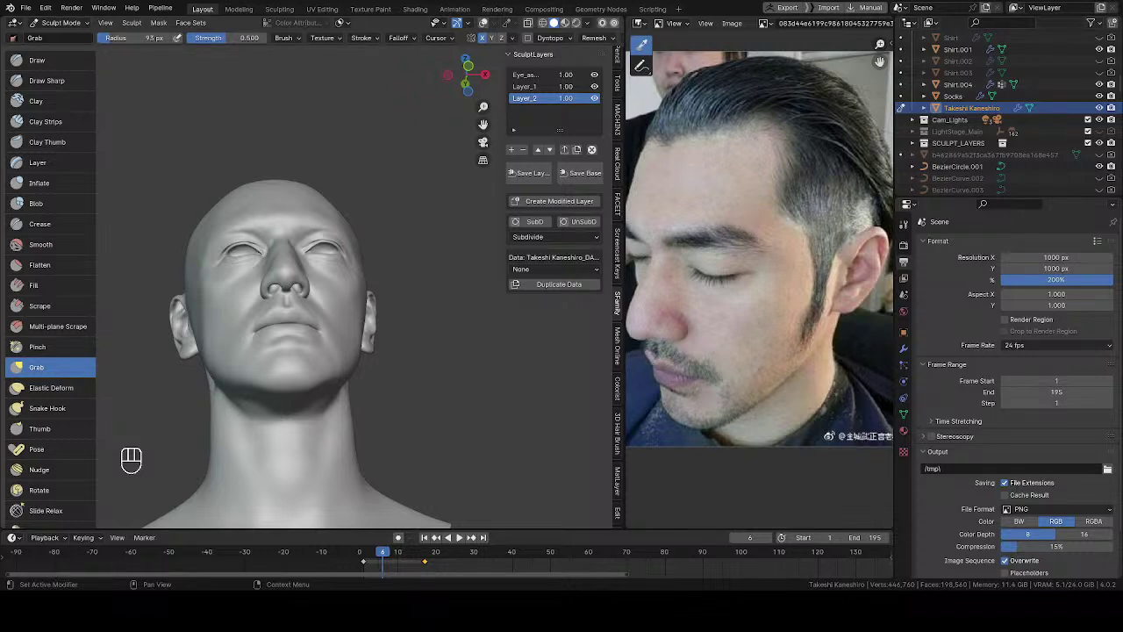
mouse_move(288, 112)
middle_down()
mouse_move(399, 266)
mouse_move(394, 330)
mouse_move(394, 253)
mouse_move(402, 296)
mouse_move(377, 263)
mouse_move(301, 294)
mouse_move(307, 283)
middle_up()
key(f)
click(356, 251)
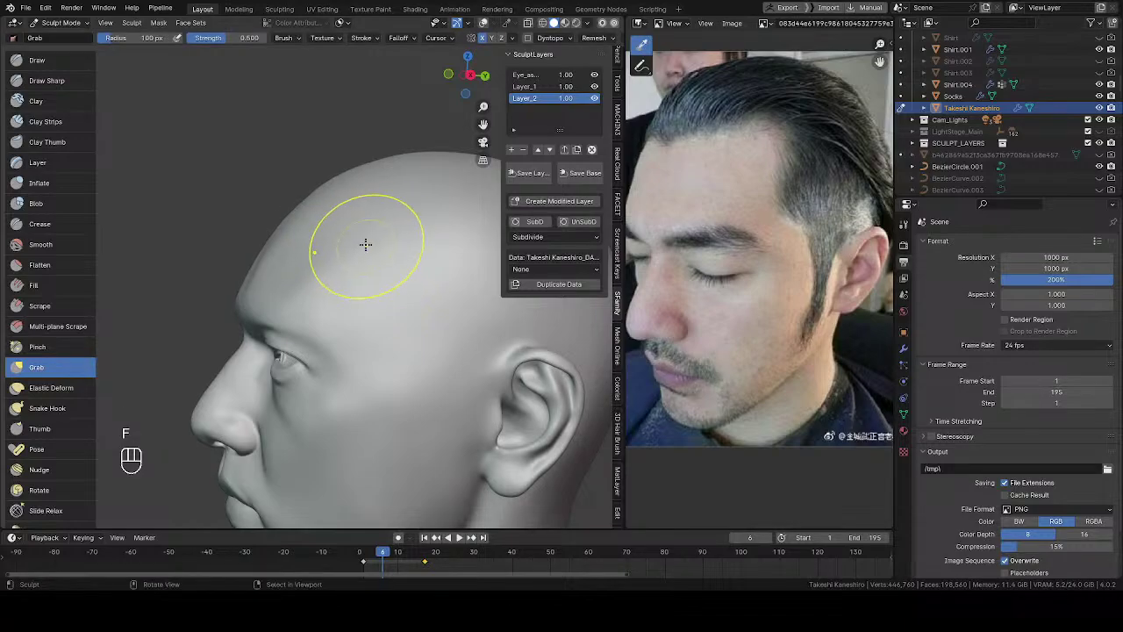
key(q)
click(322, 234)
key(z)
mouse_move(287, 233)
middle_down()
mouse_move(321, 244)
mouse_move(318, 235)
middle_up()
Reshape the side of the forehead and upper skull with Grab strokes, enlarging the brush radius to 128 and 138 px.
key(f)
click(366, 229)
drag(368, 229, 375, 229)
key(f)
click(364, 236)
mouse_move(376, 229)
middle_down()
mouse_move(356, 234)
mouse_move(395, 226)
mouse_move(386, 241)
mouse_move(353, 207)
mouse_move(332, 206)
mouse_move(356, 188)
middle_up()
key(f)
click(354, 185)
key(f)
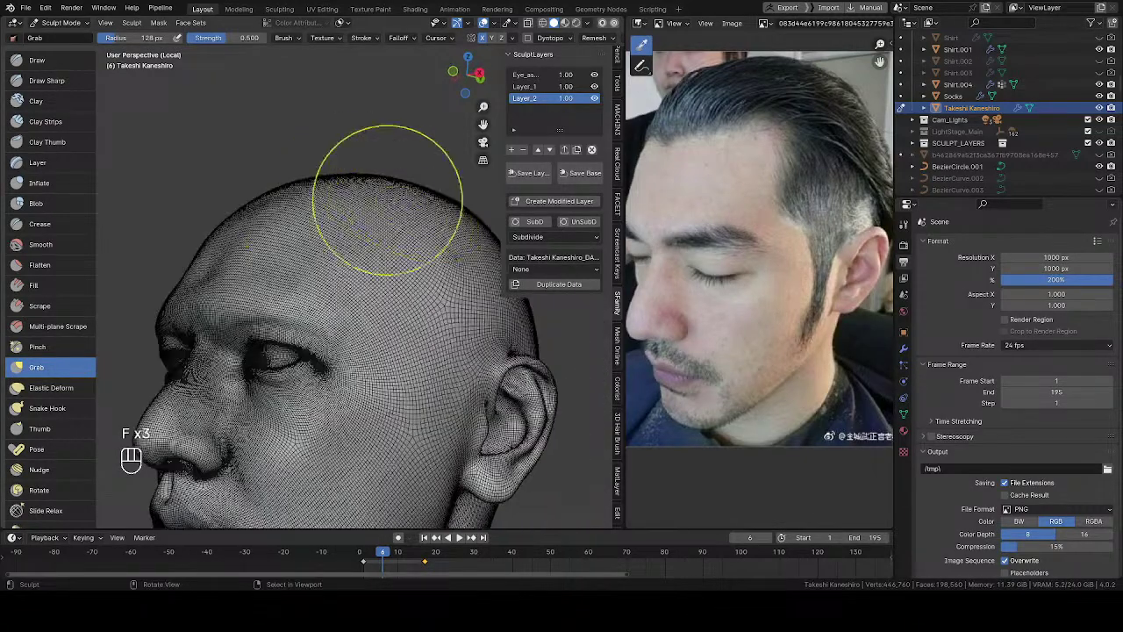
click(358, 183)
Save the reshaped forehead and skull to sculpt layer Layer_2.
key(q)
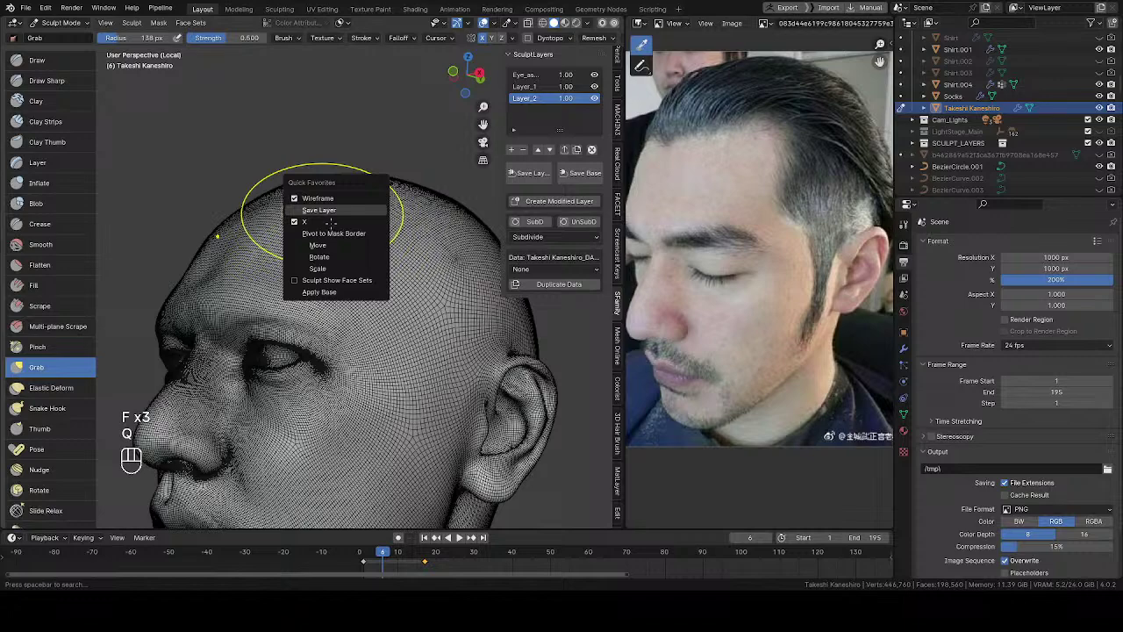
middle_drag(281, 137, 448, 265)
shift+middle_drag(447, 265, 435, 216)
key(q)
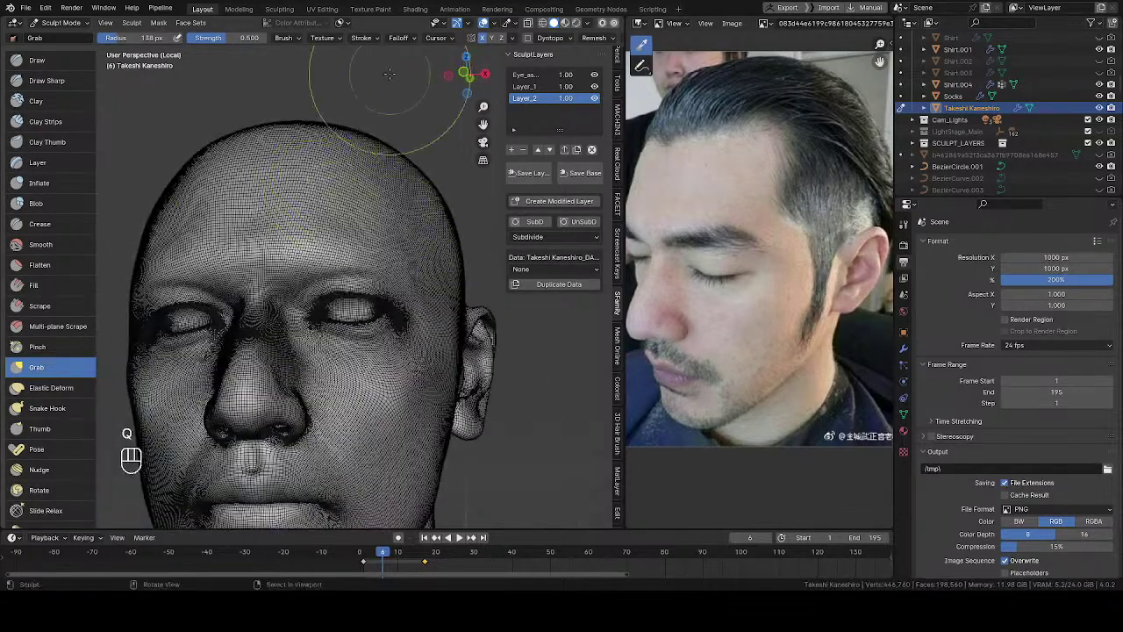
Turn off the wireframe overlay on the isolated bald head and check the reshaped forehead and skull from several angles.
key(q)
click(364, 204)
middle_drag(364, 203, 320, 224)
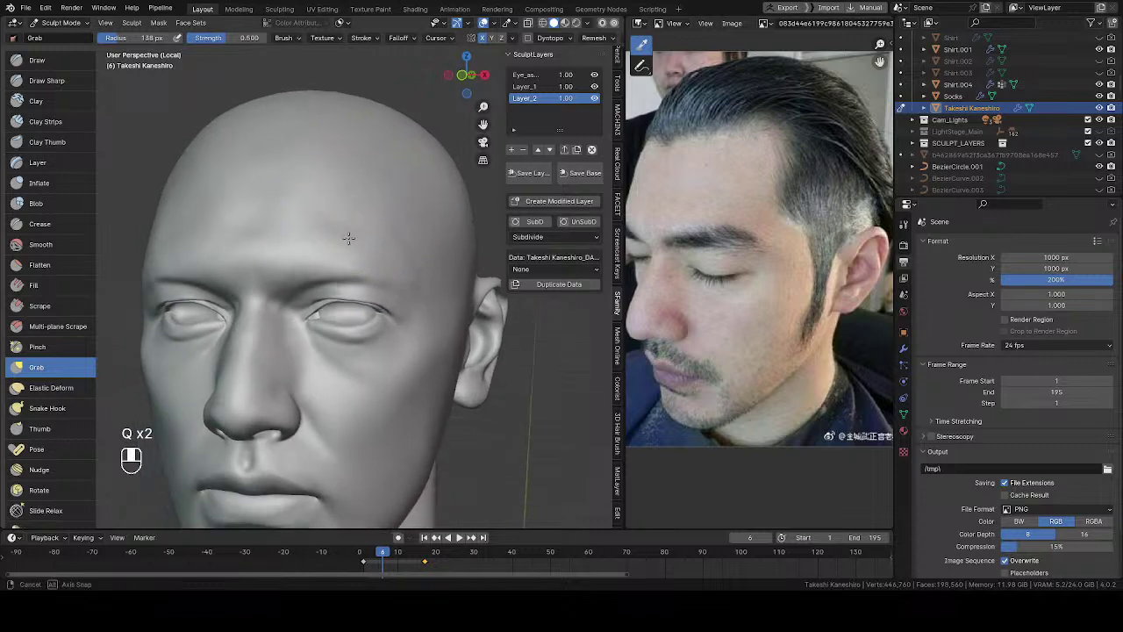
key(q)
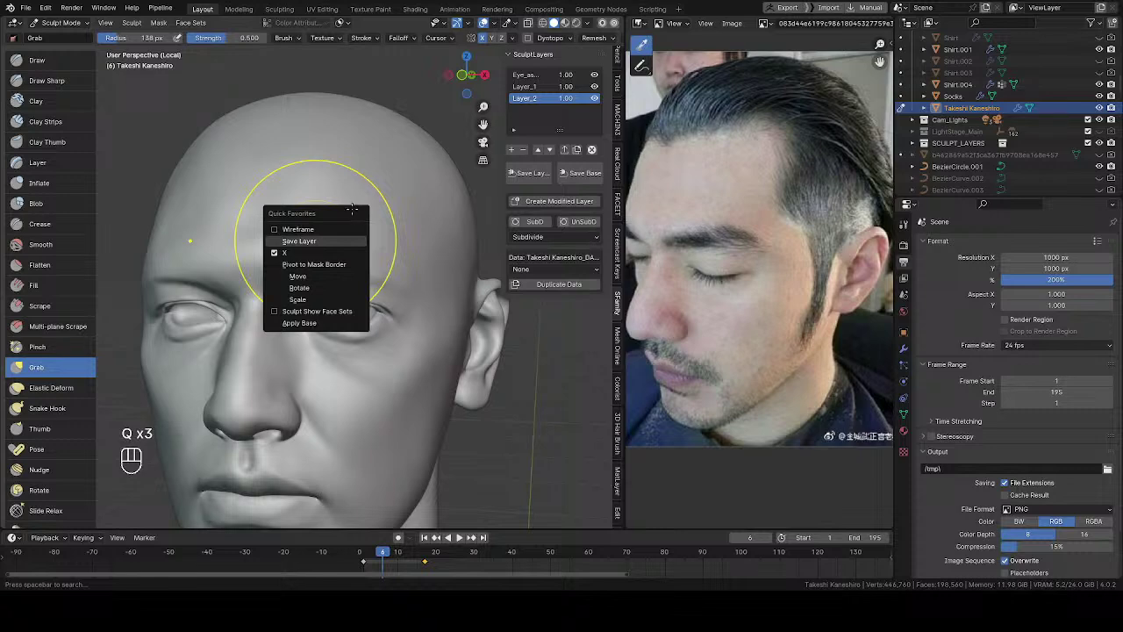
key(Escape)
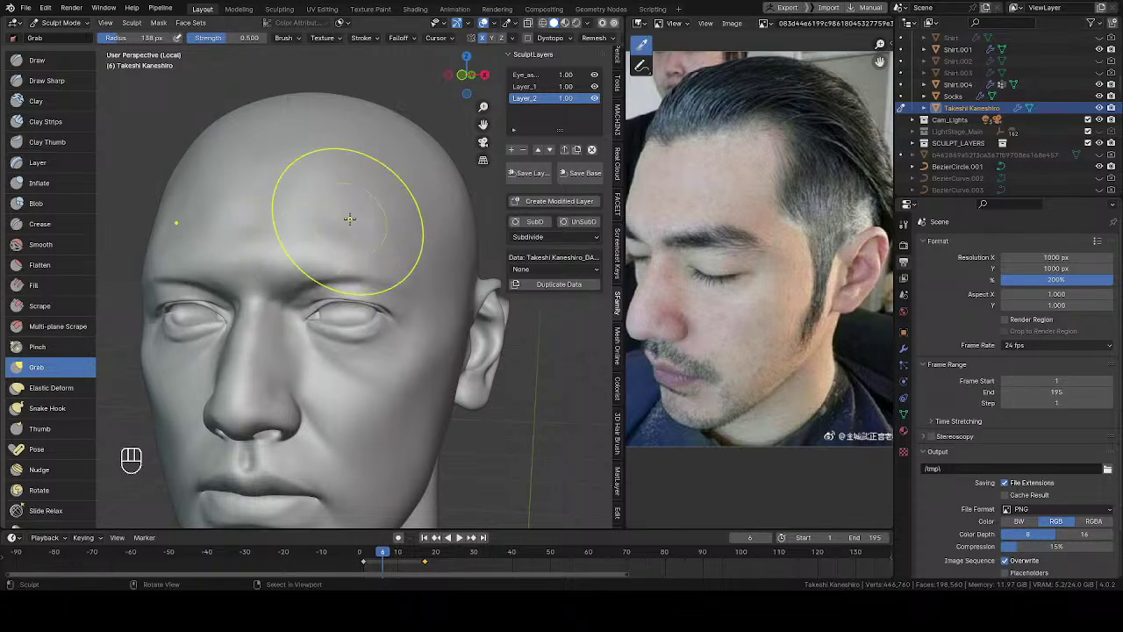
mouse_move(344, 256)
shift+middle_down()
mouse_move(367, 186)
mouse_move(375, 260)
shift+middle_up()
middle_drag(382, 261, 348, 269)
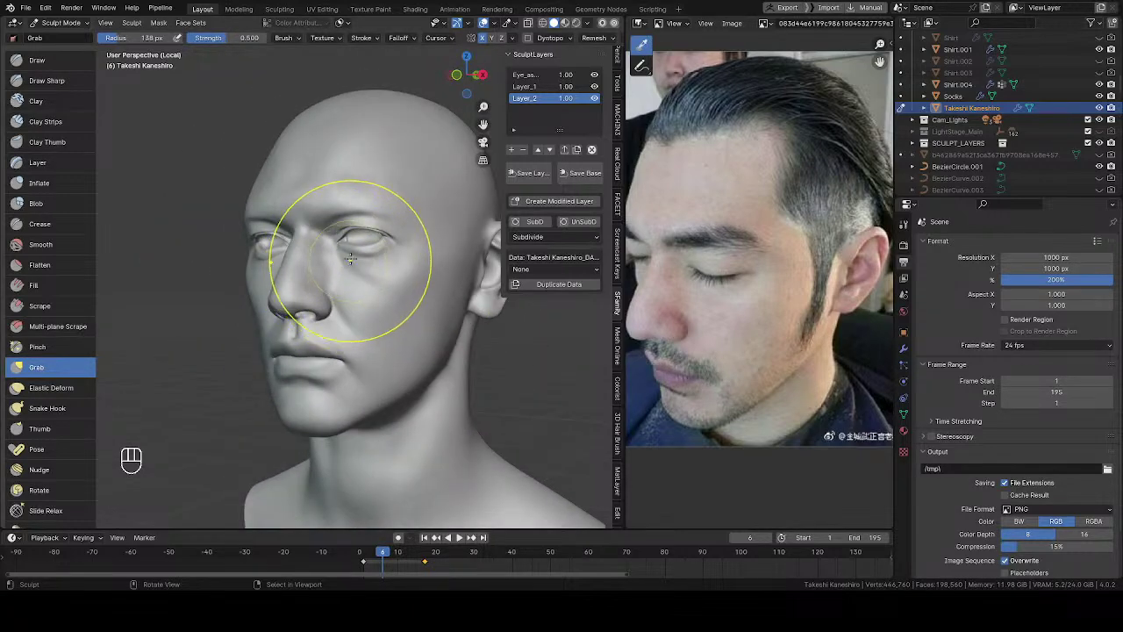
Exit local view to bring back the full character in Object Mode and save the file.
key(slash)
key(Tab)
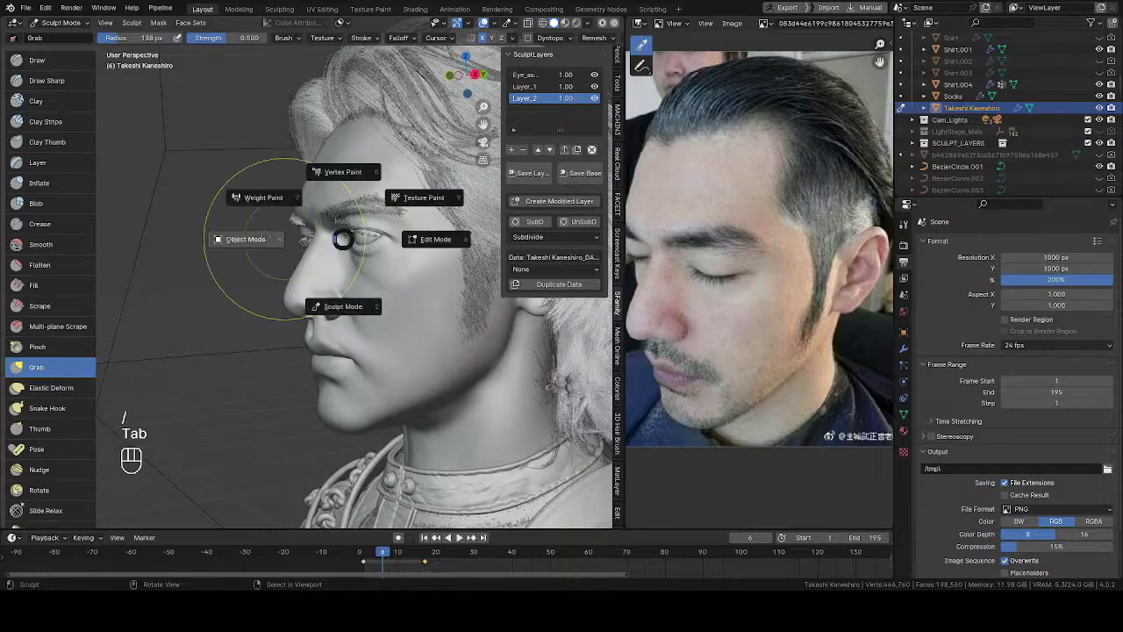
click(287, 257)
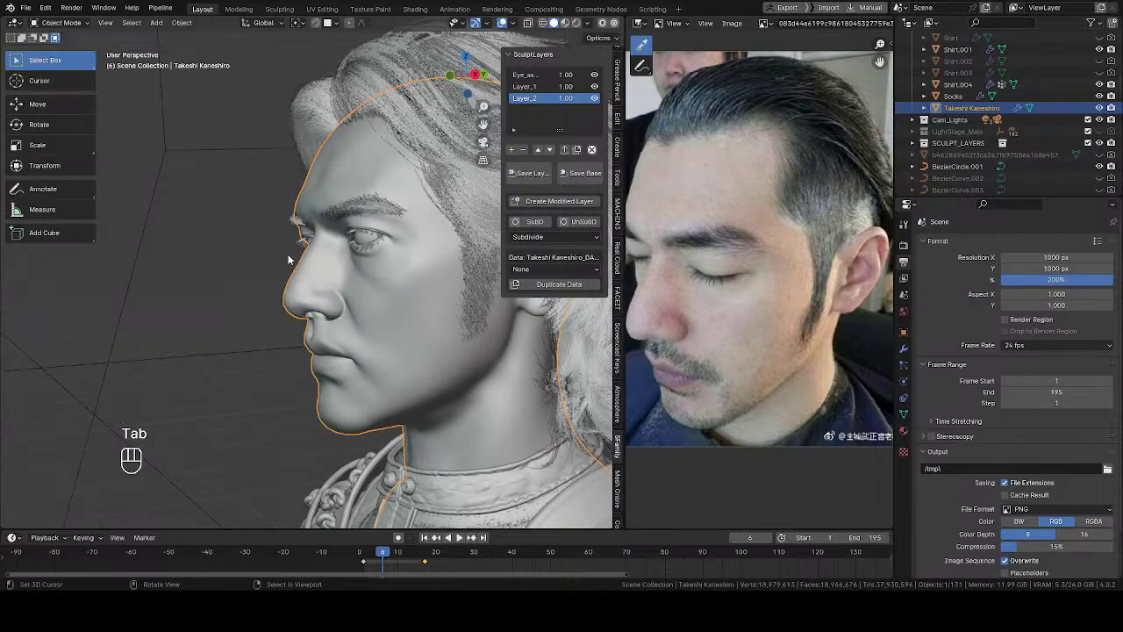
middle_drag(287, 257, 472, 200)
key(z)
middle_drag(372, 172, 263, 238)
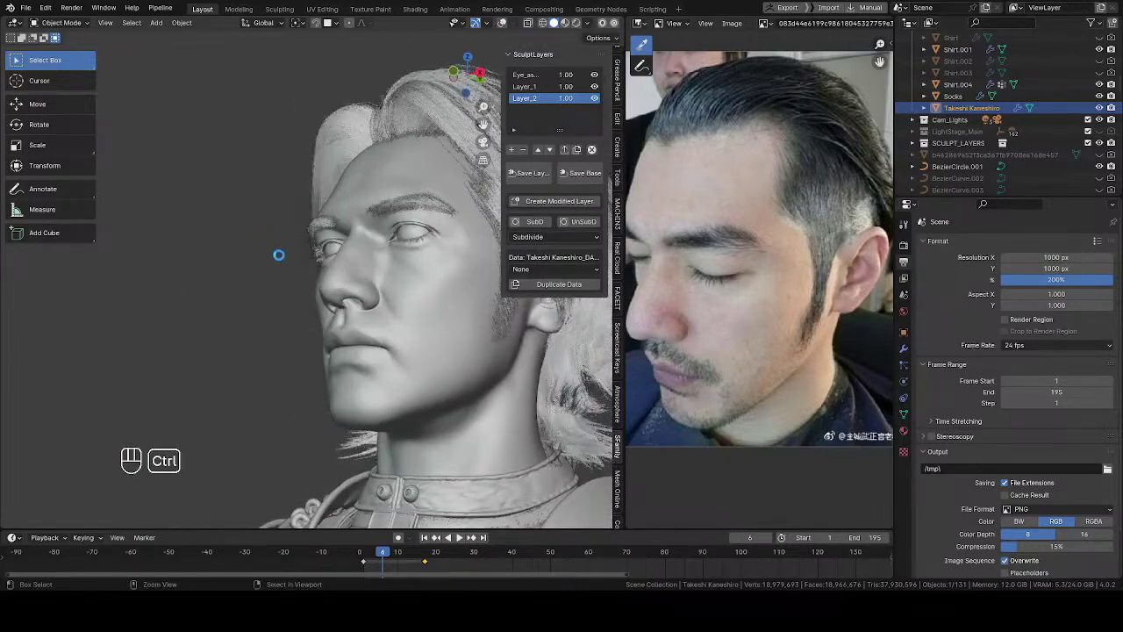
key(ctrl+s)
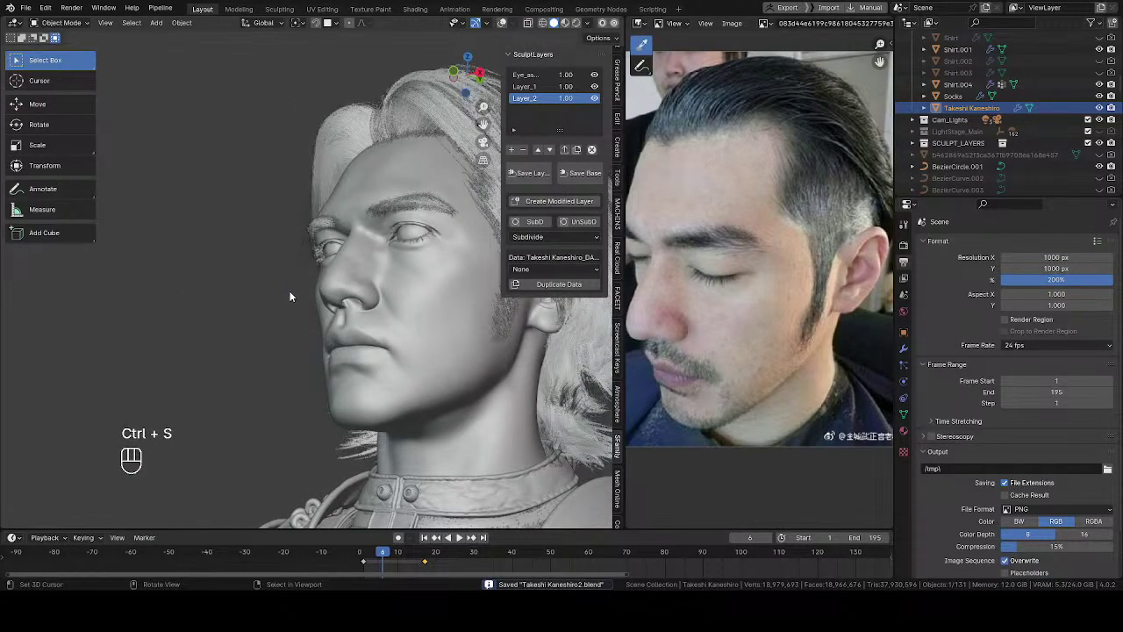
Switch the viewport to rendered shading with the samurai's head and shoulder armor in view.
mouse_move(311, 296)
middle_down()
mouse_move(289, 377)
mouse_move(357, 414)
mouse_move(293, 363)
mouse_move(263, 364)
middle_up()
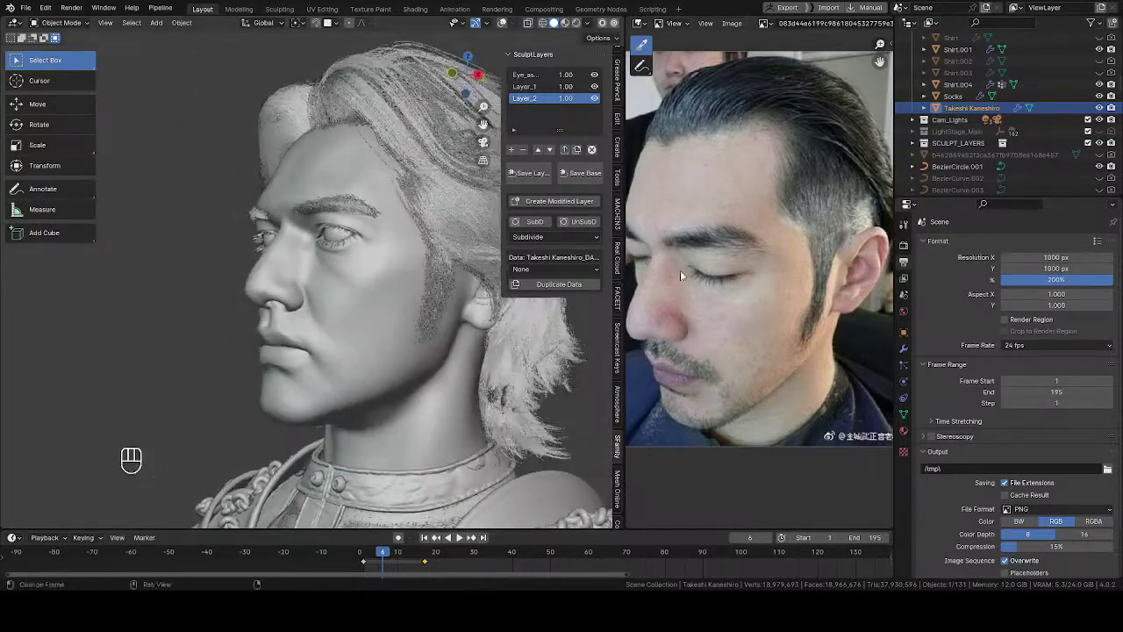
scroll(680, 271, up, 1)
mouse_move(369, 334)
middle_down()
mouse_move(340, 352)
mouse_move(317, 324)
mouse_move(388, 322)
mouse_move(342, 348)
mouse_move(341, 325)
mouse_move(360, 327)
middle_up()
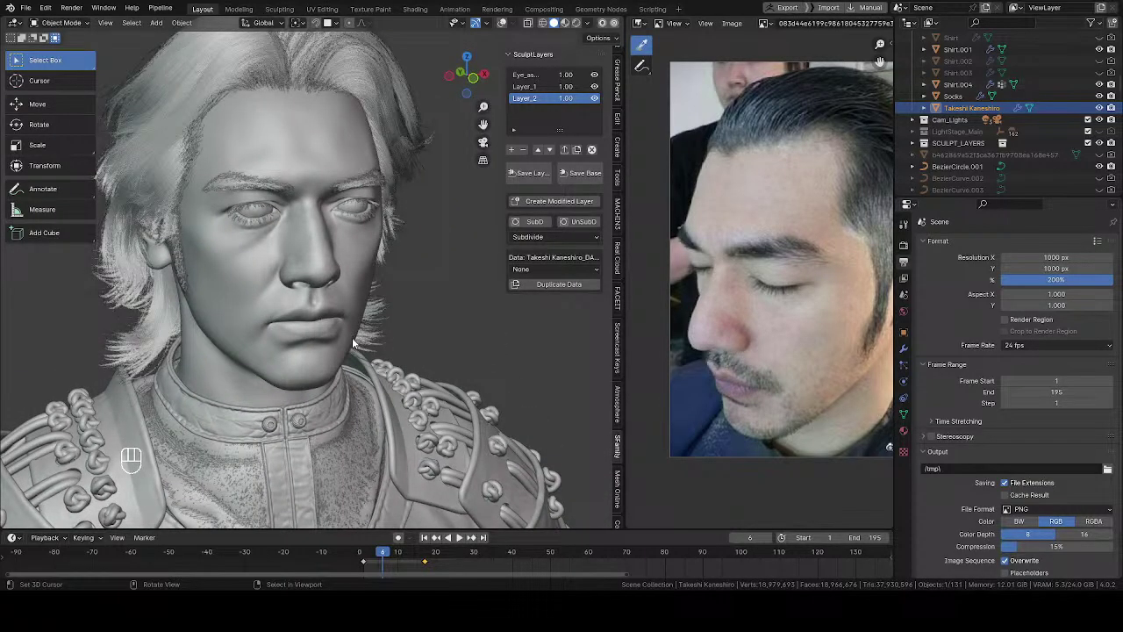
mouse_move(352, 340)
middle_down()
mouse_move(400, 316)
mouse_move(376, 248)
mouse_move(224, 288)
mouse_move(187, 362)
mouse_move(344, 254)
mouse_move(322, 251)
middle_up()
key(z)
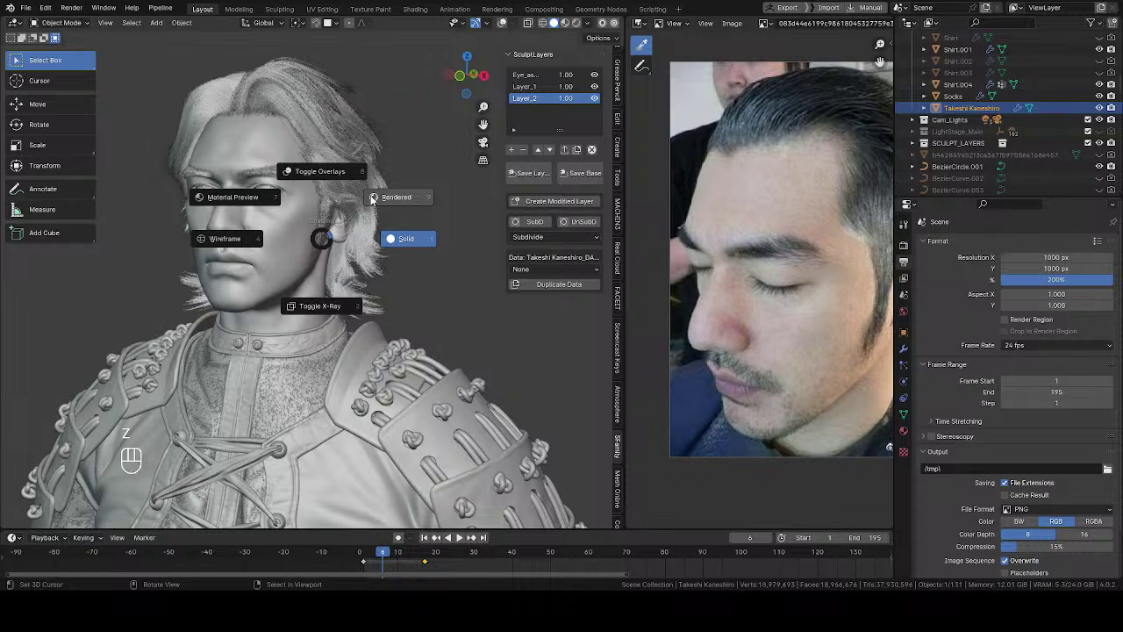
click(397, 198)
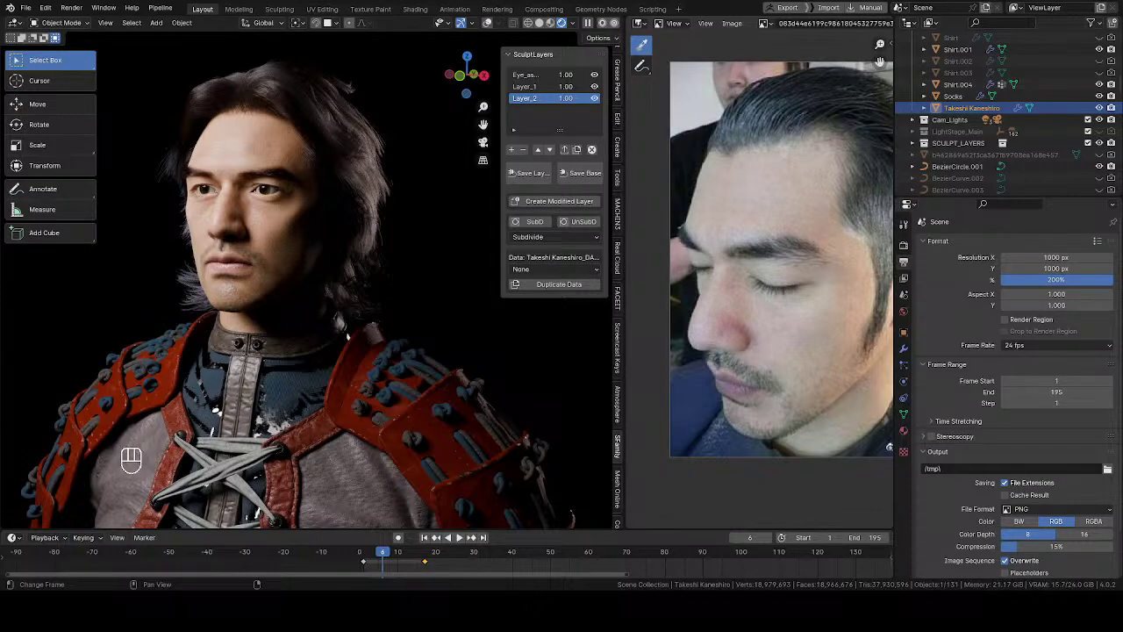
View the rendered character from the front and open the front-facing long-haired portrait as the reference image.
middle_drag(273, 277, 350, 262)
scroll(313, 274, down, 1)
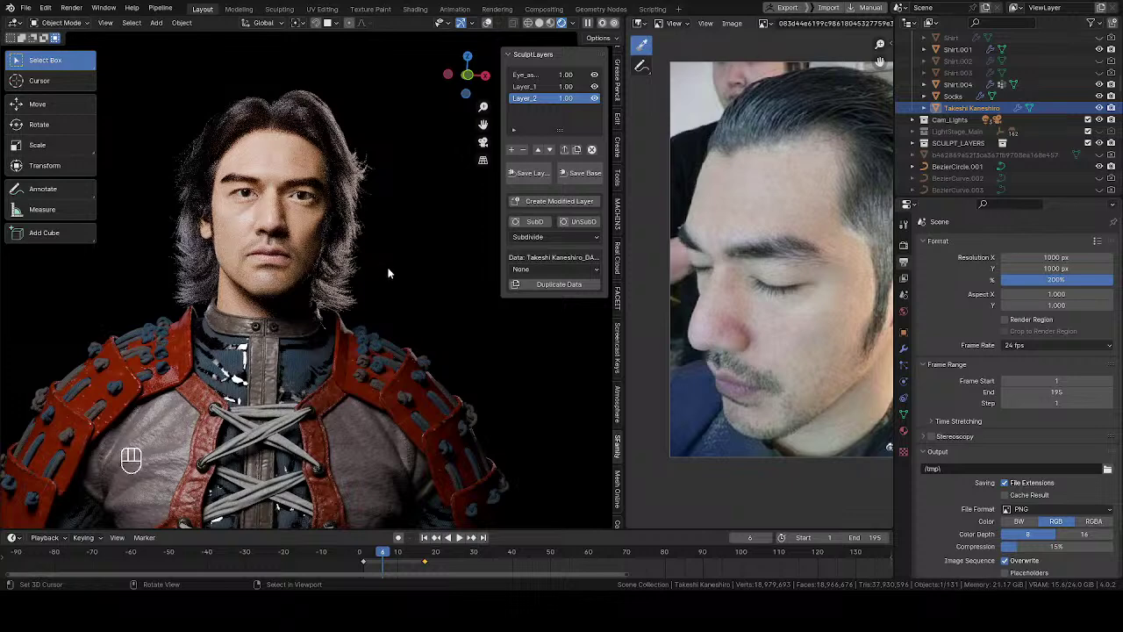
scroll(749, 287, down, 2)
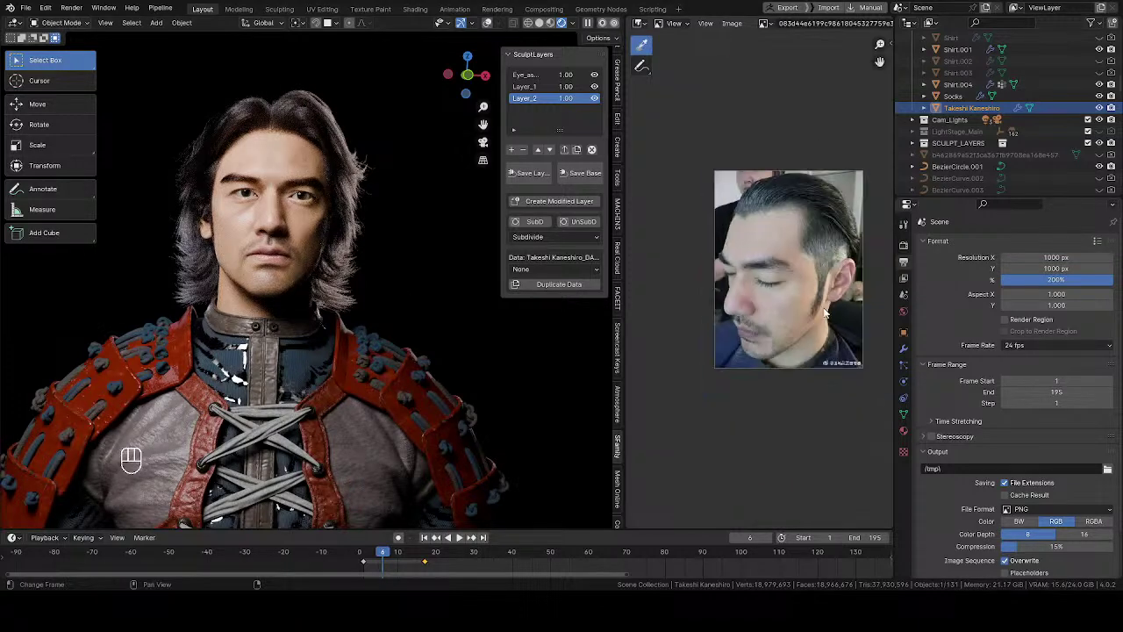
scroll(772, 303, up, 4)
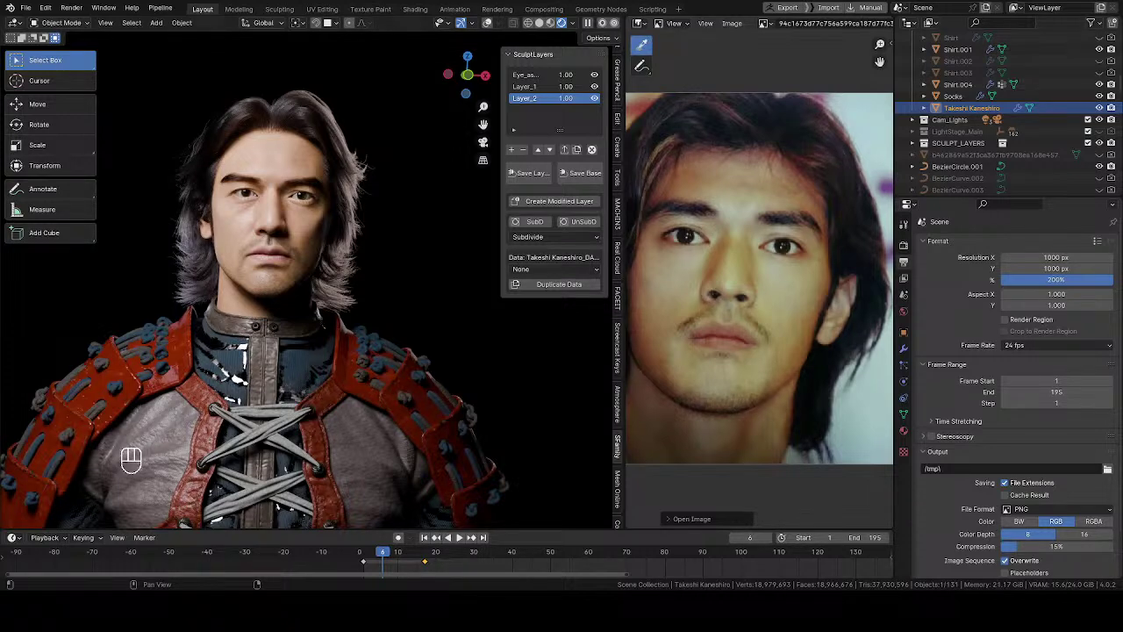
Compare the rendered face from both three-quarter sides with the front-facing reference portrait.
middle_drag(291, 290, 333, 291)
middle_drag(259, 265, 331, 266)
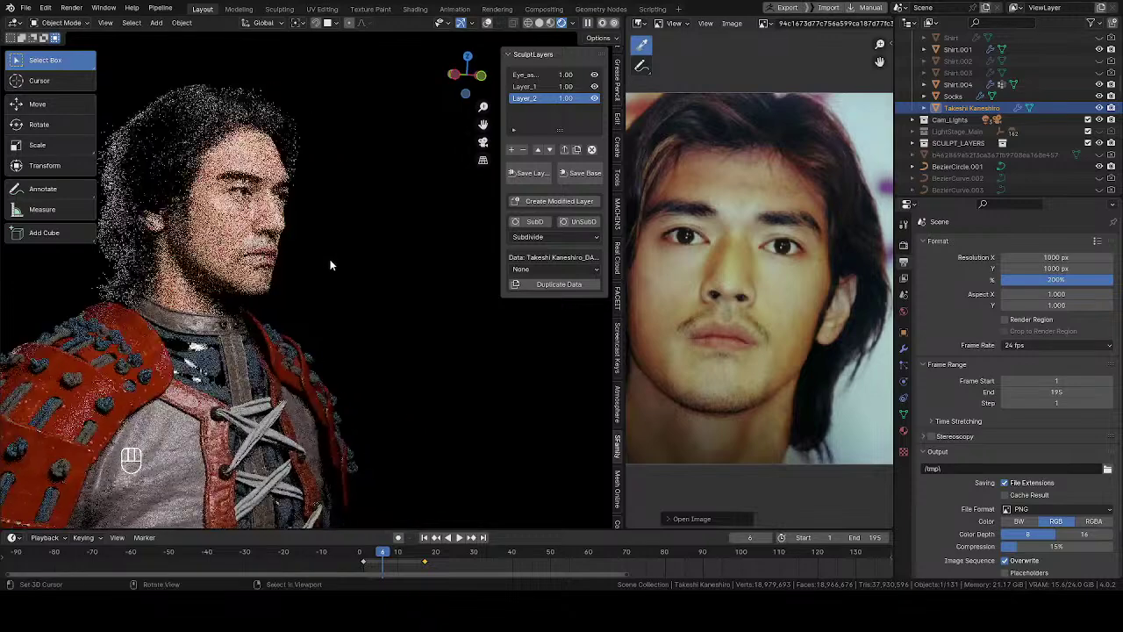
mouse_move(206, 268)
middle_down()
mouse_move(181, 267)
mouse_move(221, 272)
middle_up()
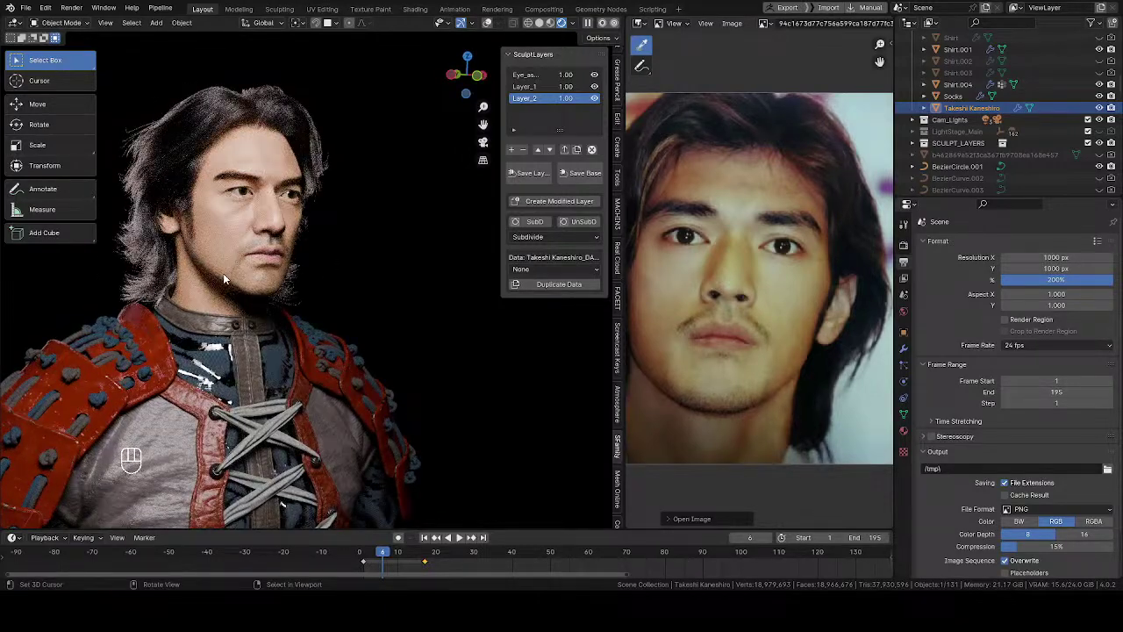
middle_drag(288, 256, 381, 251)
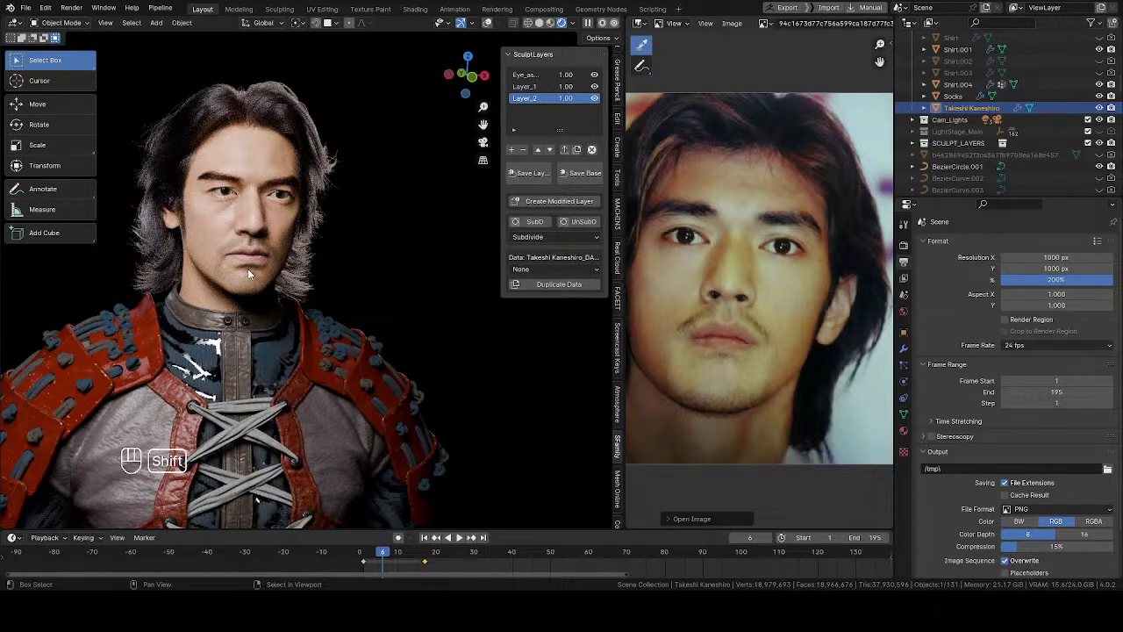
middle_drag(248, 268, 281, 293)
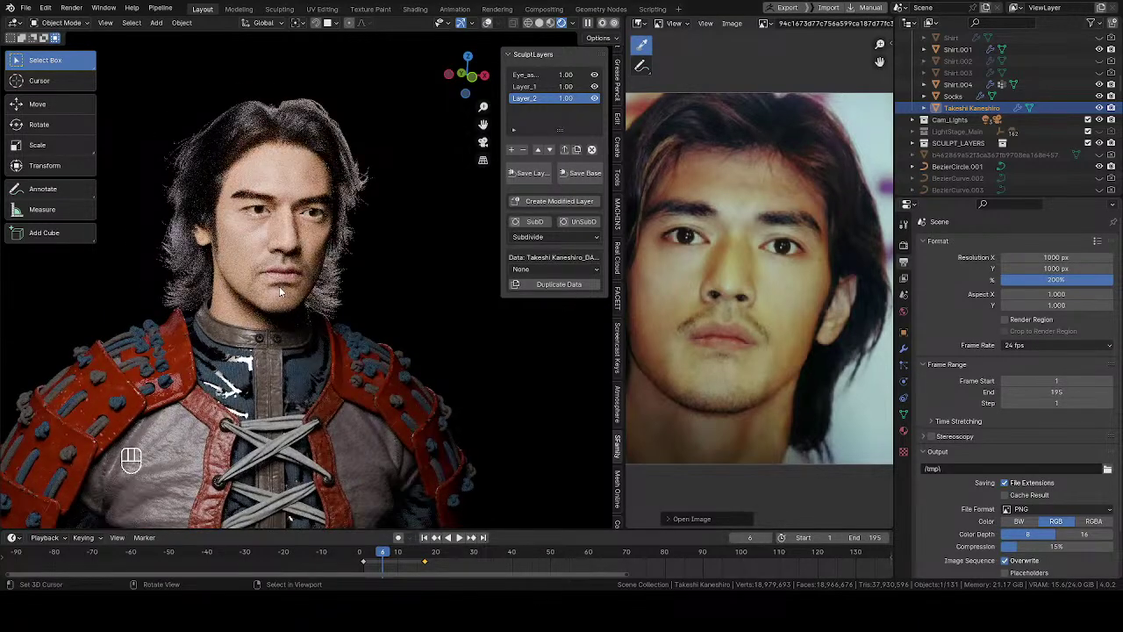
middle_drag(287, 263, 235, 273)
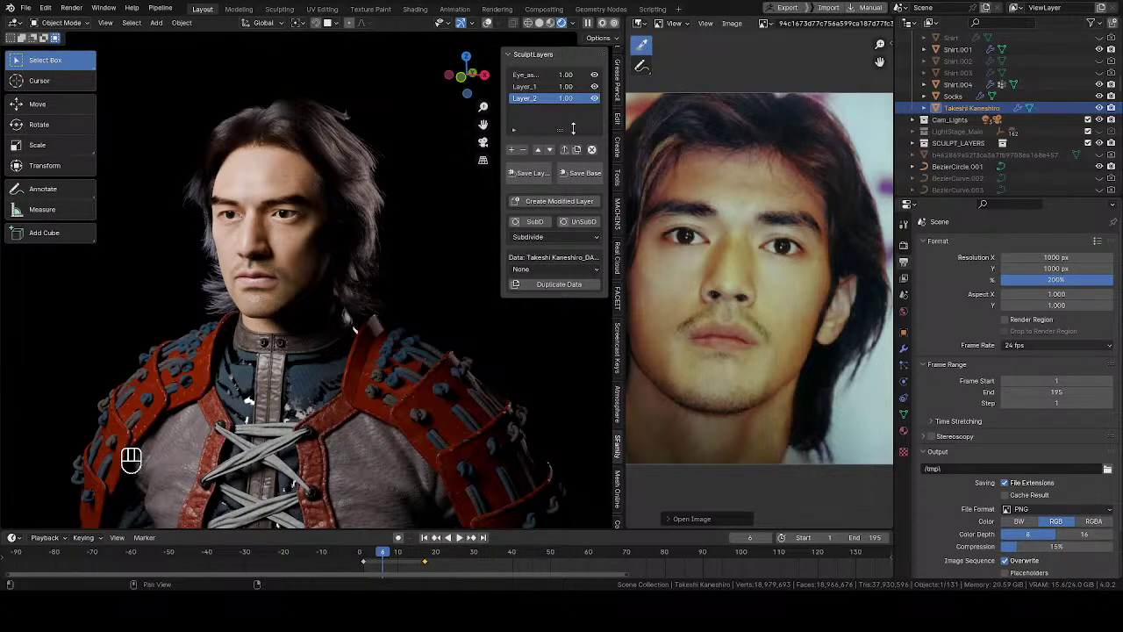
Examine the rendered eye area up close and the face from a low angle.
key(alt+Tab)
middle_drag(318, 269, 402, 379)
scroll(270, 226, up, 8)
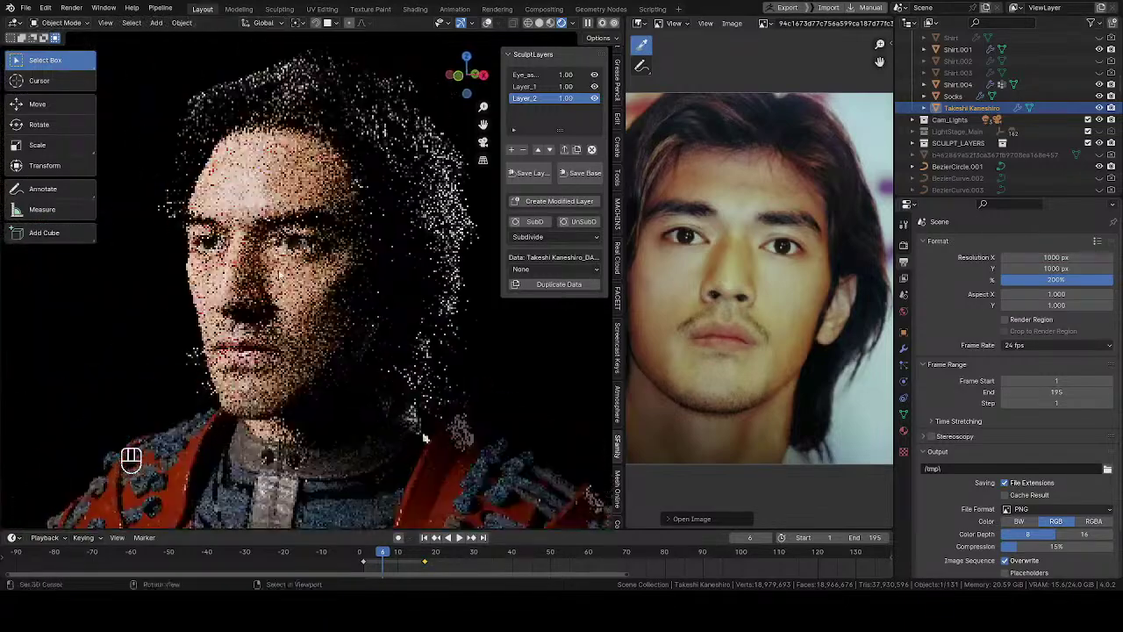
scroll(270, 260, down, 3)
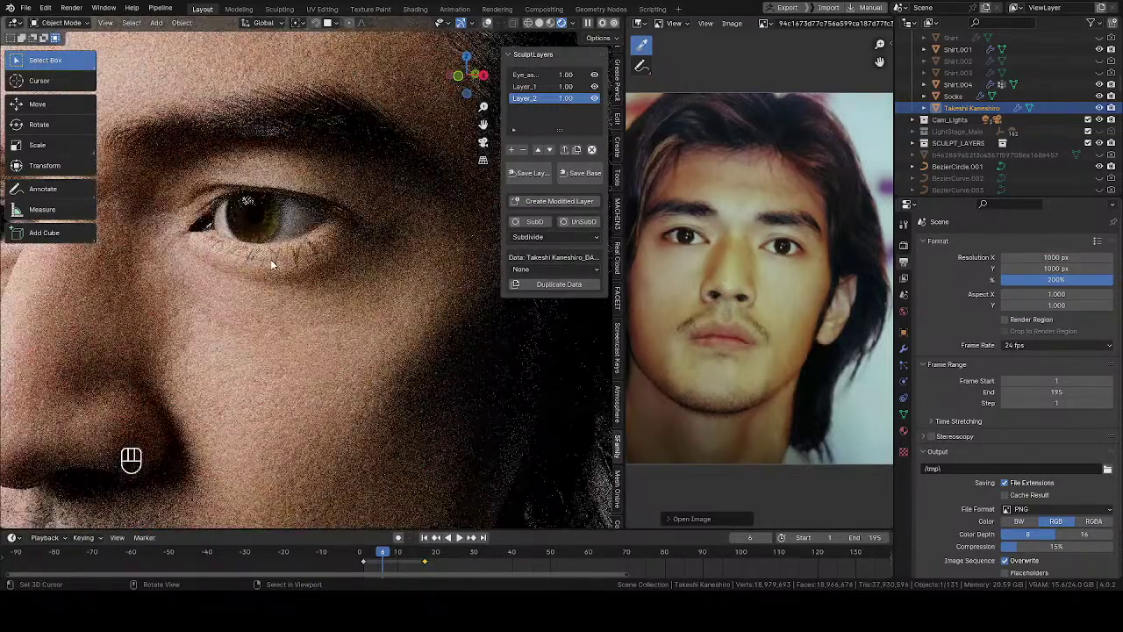
middle_drag(270, 260, 332, 241)
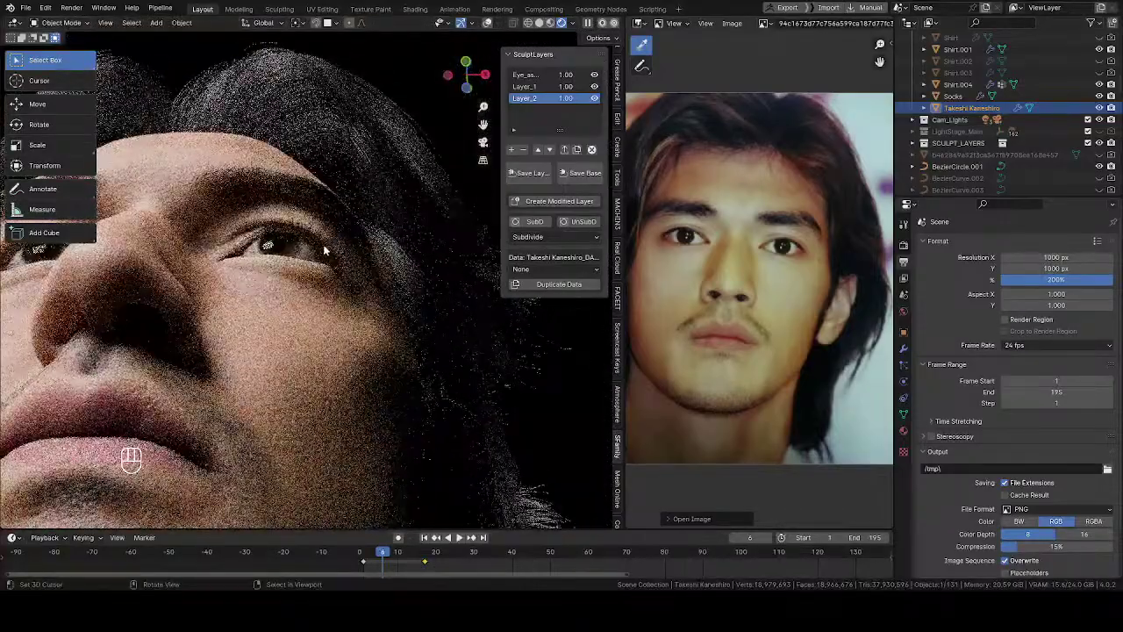
scroll(324, 246, down, 5)
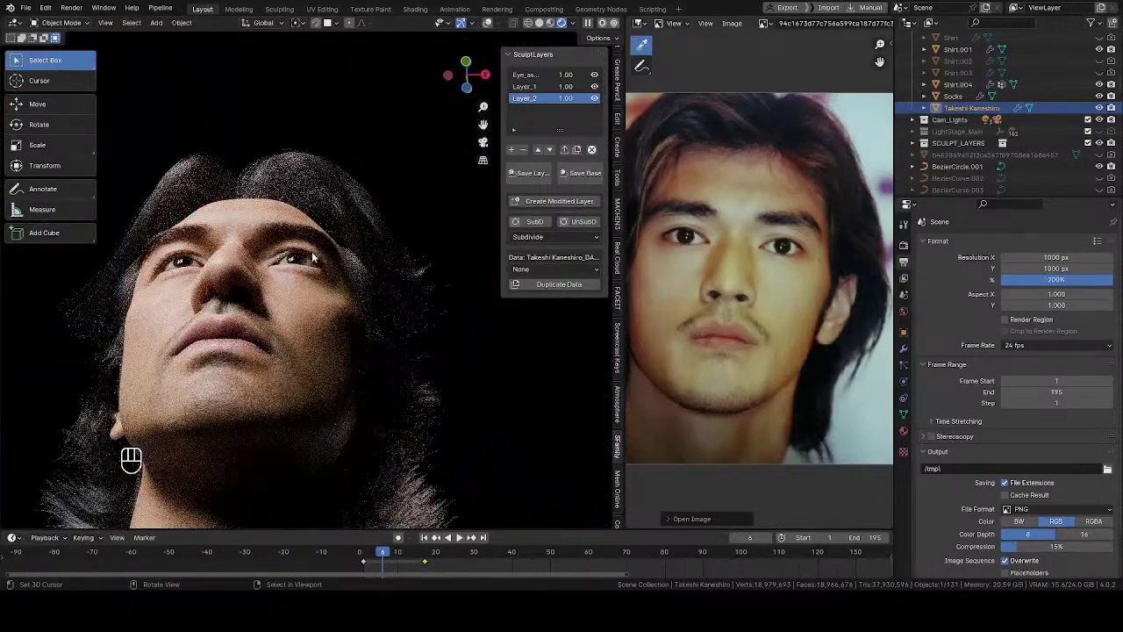
middle_drag(311, 250, 244, 478)
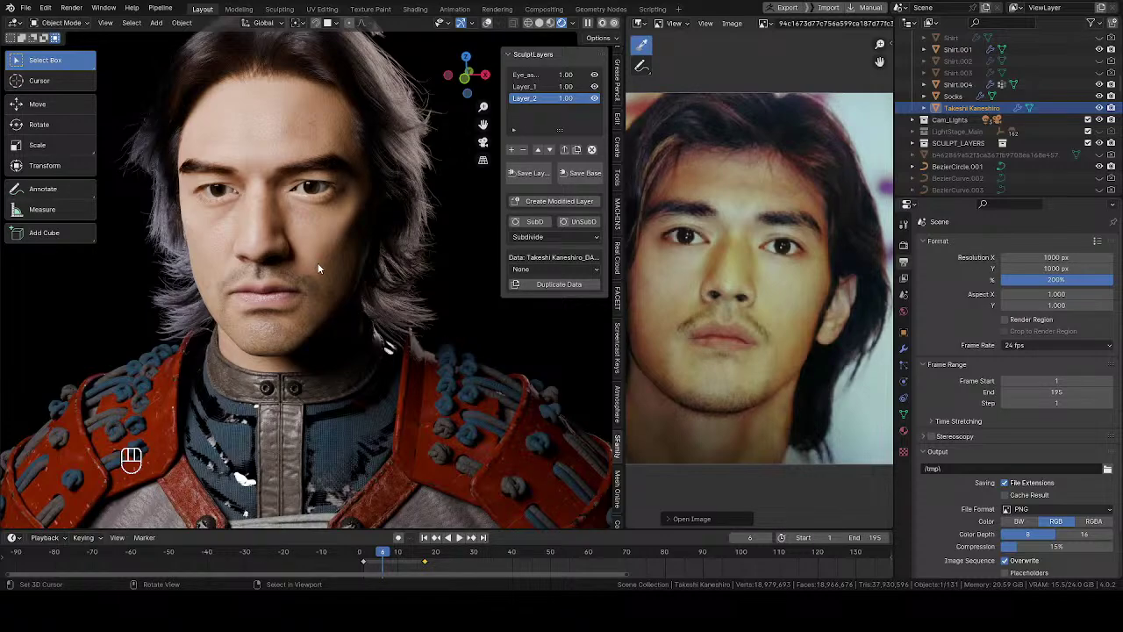
Check the rendered likeness in three-quarter and frontal views against the reference, focusing on facial proportions and forehead shape.
scroll(317, 262, down, 3)
middle_drag(317, 263, 204, 267)
scroll(296, 269, up, 3)
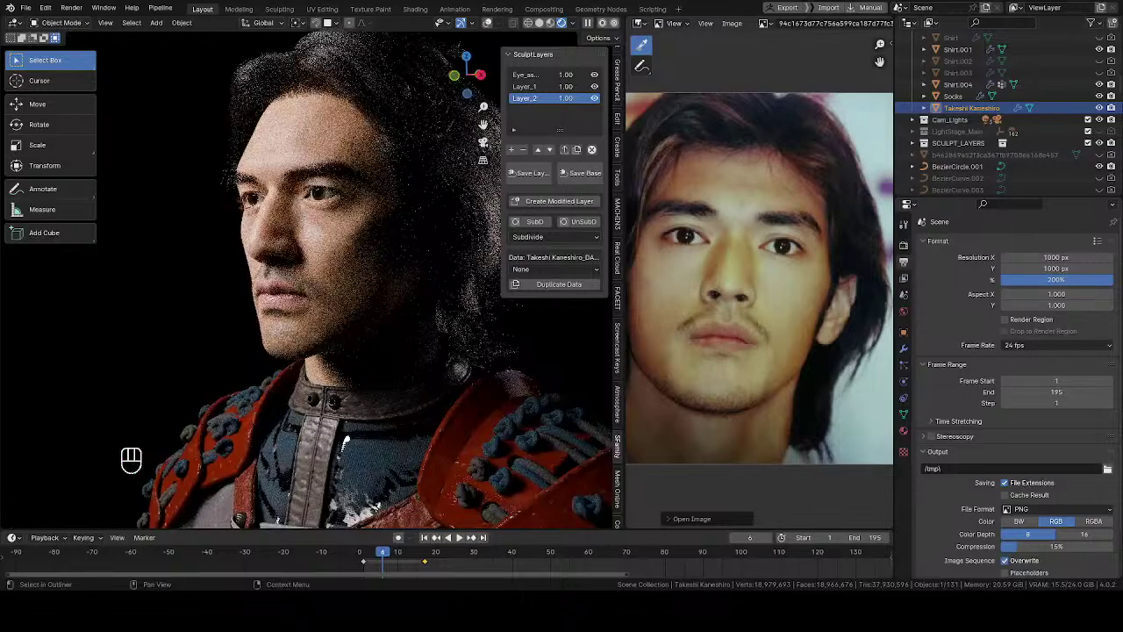
scroll(316, 291, down, 2)
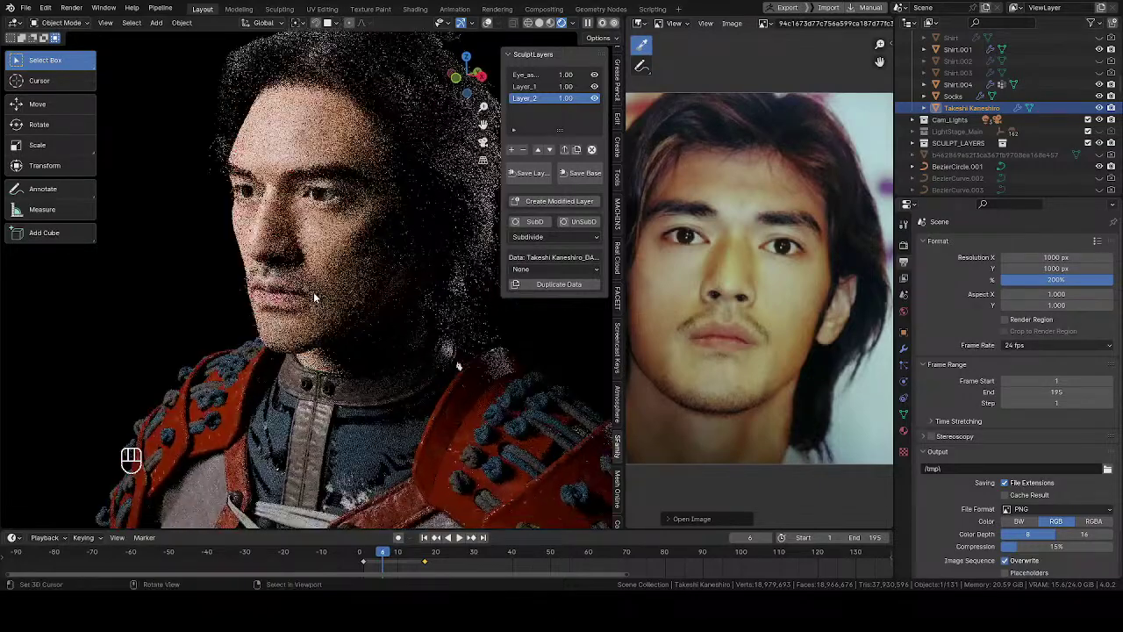
mouse_move(322, 288)
middle_down()
mouse_move(362, 283)
mouse_move(242, 281)
mouse_move(472, 261)
mouse_move(407, 256)
mouse_move(301, 212)
mouse_move(494, 249)
mouse_move(263, 299)
mouse_move(258, 268)
mouse_move(135, 289)
mouse_move(375, 178)
mouse_move(380, 193)
mouse_move(304, 264)
mouse_move(381, 249)
mouse_move(369, 285)
mouse_move(321, 279)
middle_up()
scroll(259, 261, up, 5)
scroll(303, 264, down, 4)
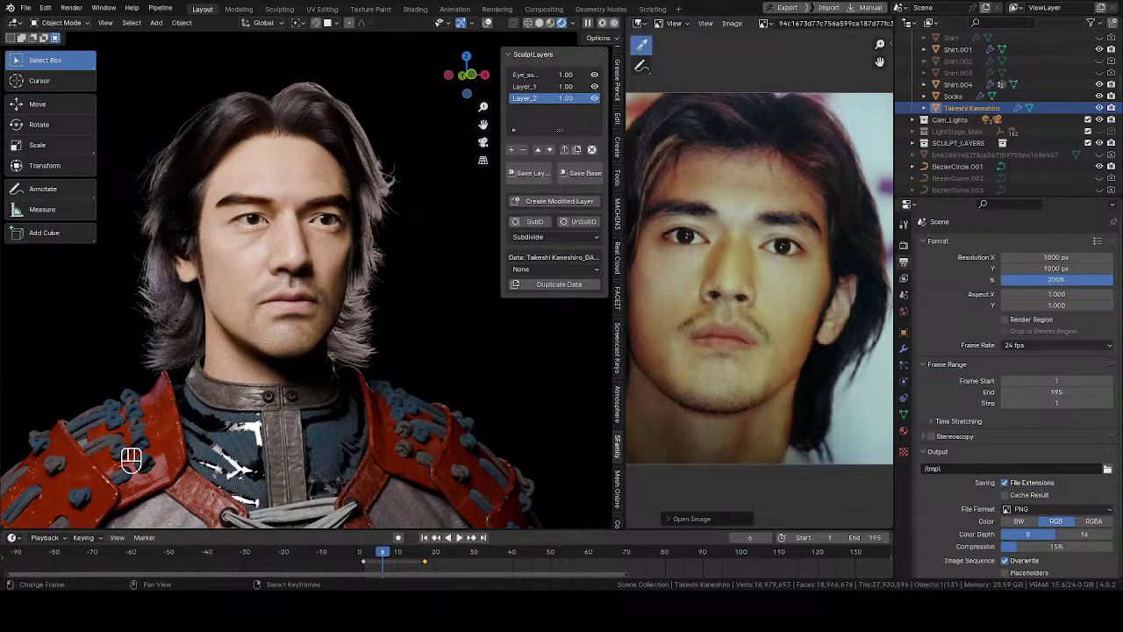
mouse_move(307, 302)
middle_down()
mouse_move(256, 285)
mouse_move(305, 294)
middle_up()
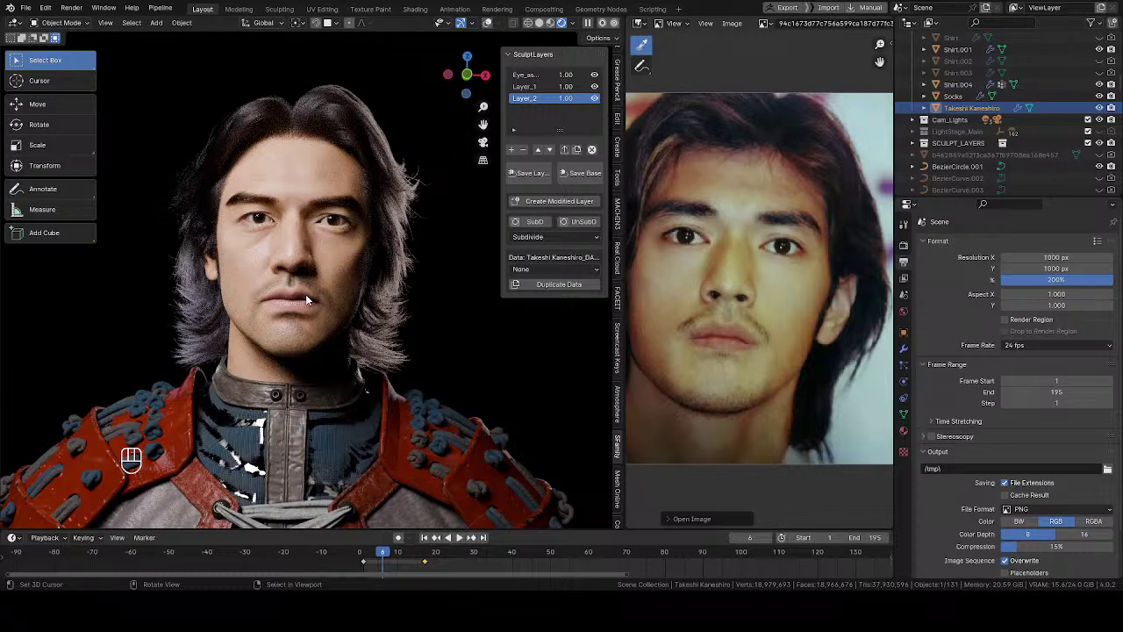
middle_drag(305, 294, 418, 267)
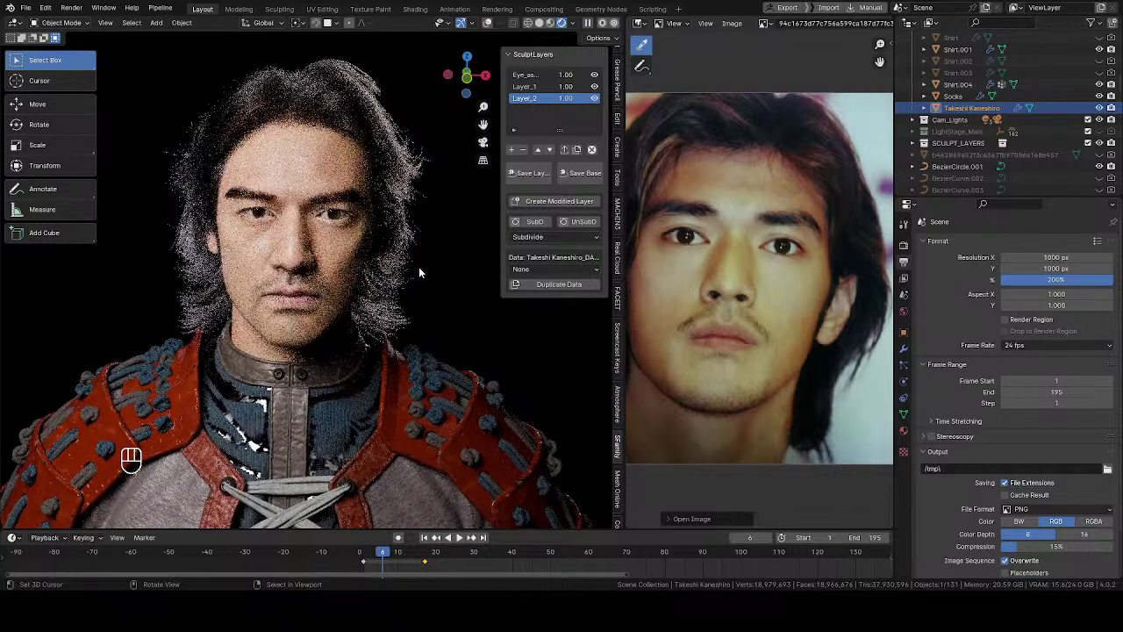
middle_drag(321, 252, 312, 249)
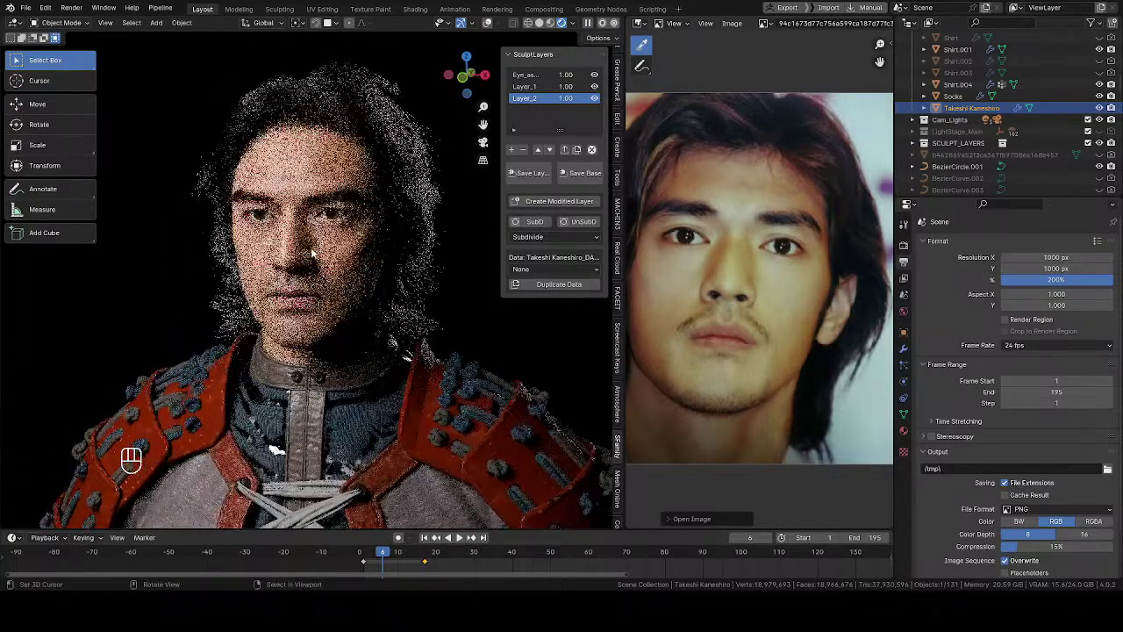
Return the viewport to solid shading for a close frontal view of the eyes and nose.
key(z)
click(381, 250)
scroll(318, 241, up, 5)
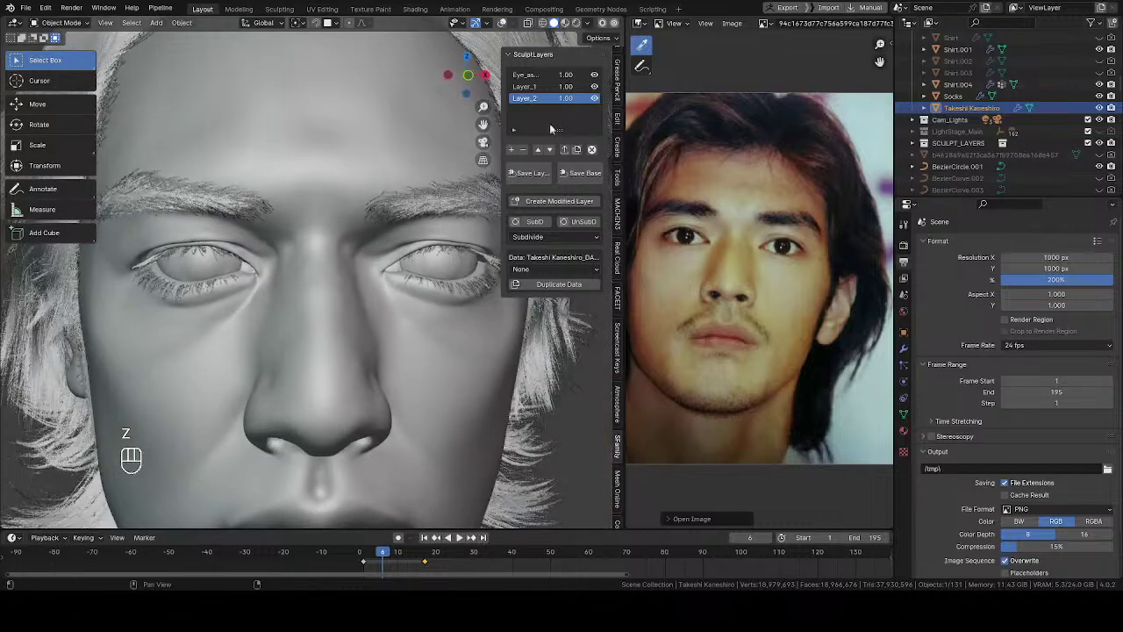
Enter Sculpt Mode on the head and save the active sculpt layer Layer_2.
key(Tab)
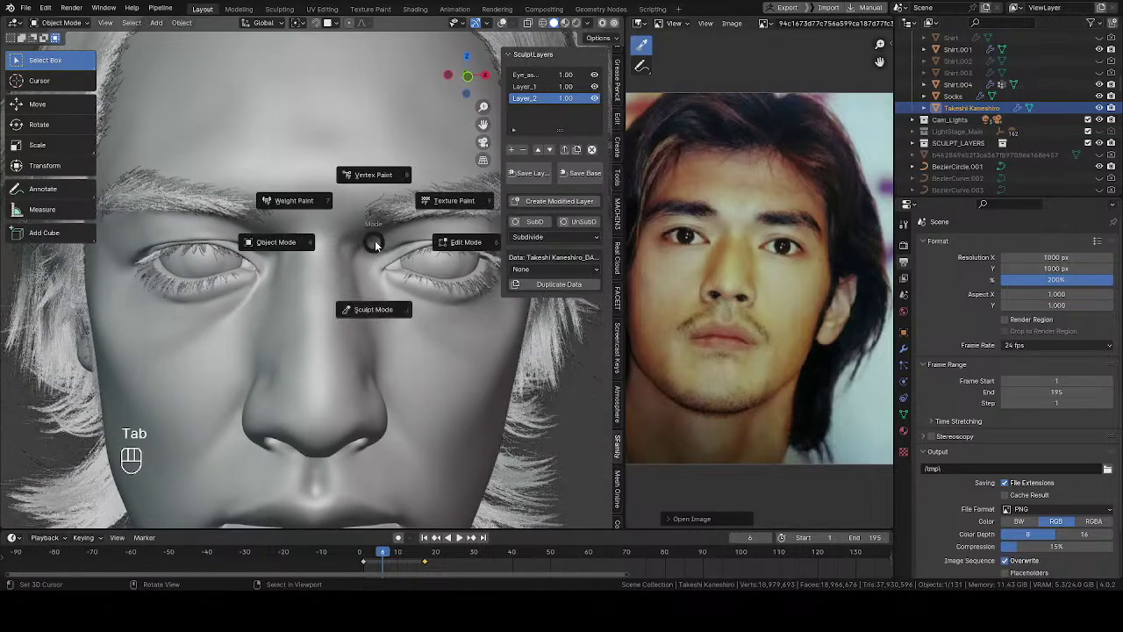
click(377, 311)
key(q)
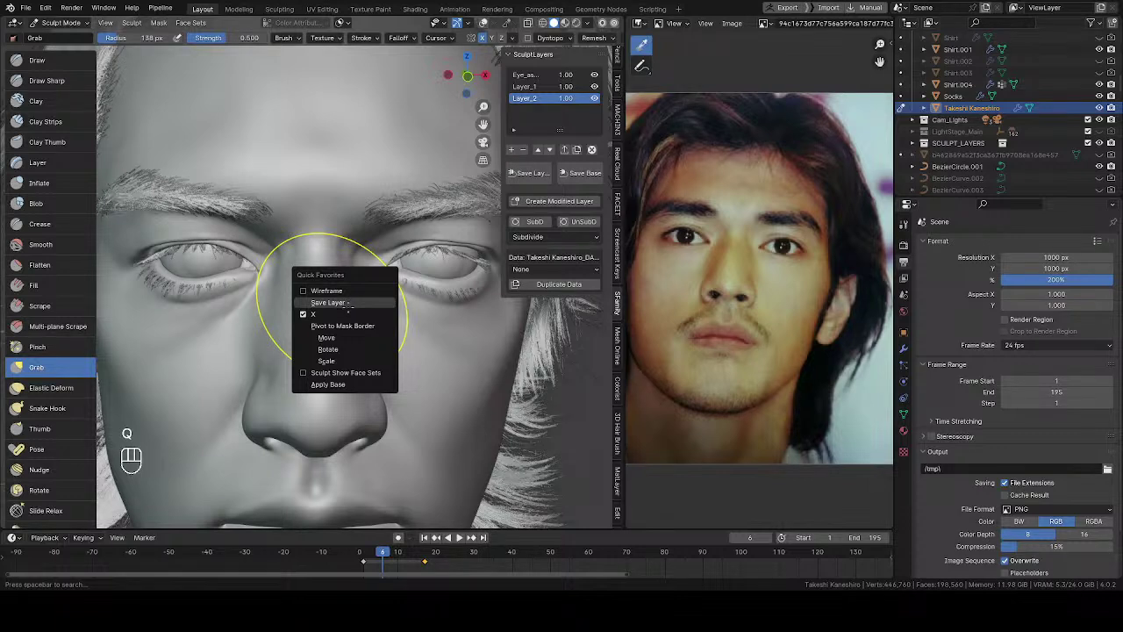
click(348, 305)
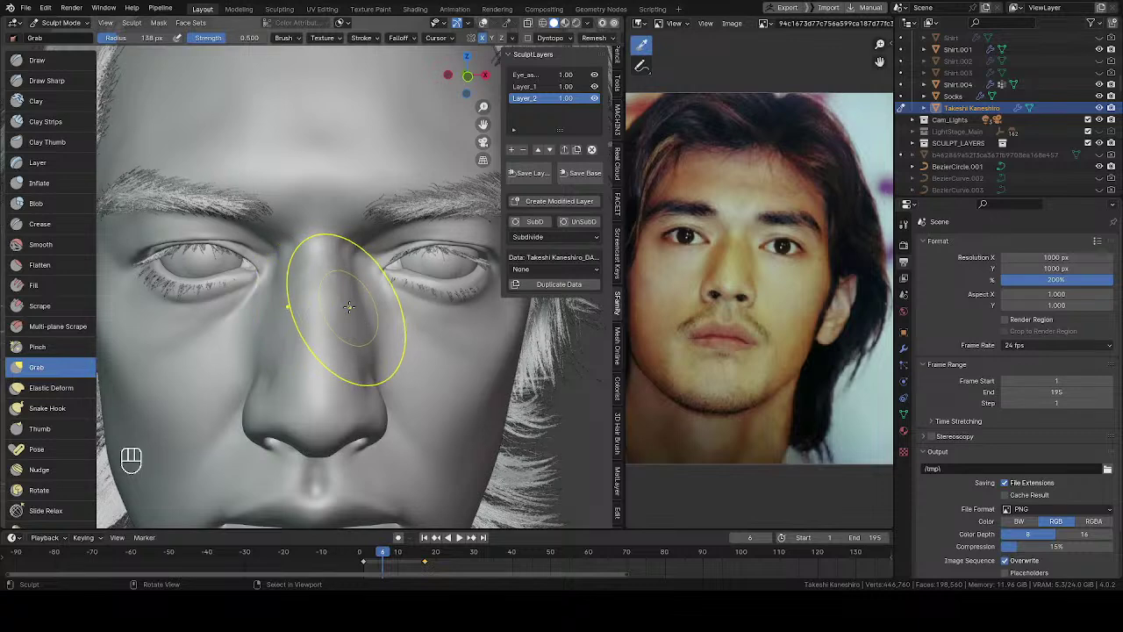
Add a new sculpt layer above Layer_2 and activate the Draw brush with a 74 px radius for the eye area.
middle_drag(342, 281, 347, 190)
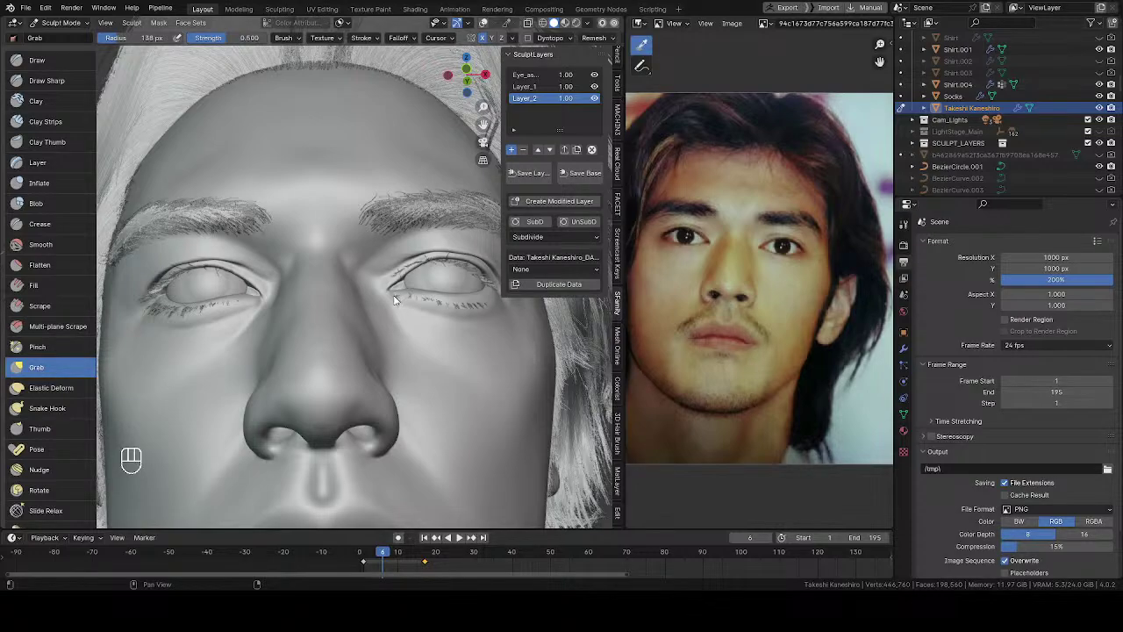
mouse_move(392, 289)
middle_down()
mouse_move(321, 233)
mouse_move(427, 308)
mouse_move(220, 323)
mouse_move(328, 348)
middle_up()
scroll(430, 237, up, 5)
key(b)
key(v)
key(f)
click(417, 246)
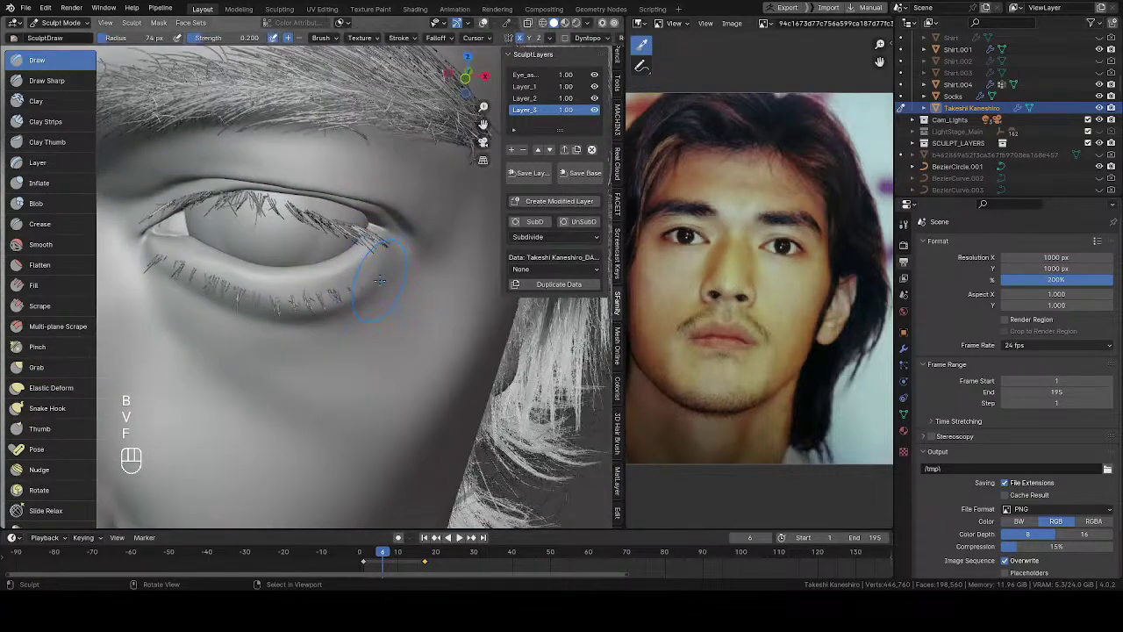
Sculpt the skin just below the outer corner of the eye using the Draw brush at an 82 px radius.
key(f)
click(376, 277)
drag(375, 270, 360, 276)
middle_drag(378, 261, 362, 260)
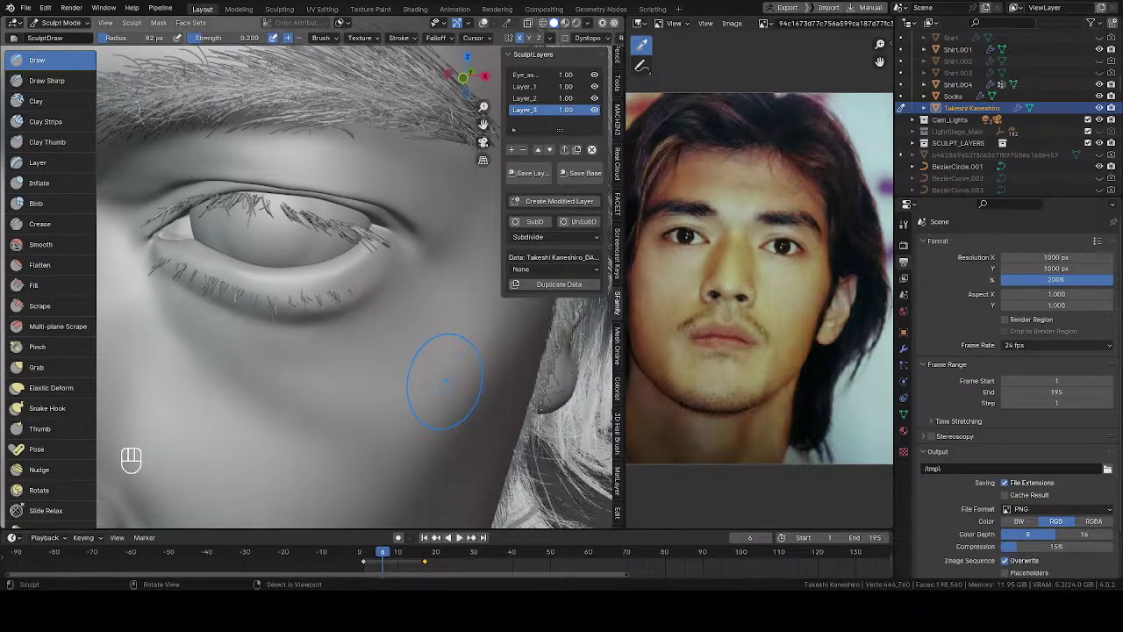
Shape the outer end of the upper eyelid fold with a smaller Draw brush radius.
middle_drag(443, 365, 411, 285)
mouse_move(411, 285)
middle_down()
mouse_move(218, 278)
mouse_move(388, 263)
mouse_move(365, 185)
middle_up()
key(f)
click(395, 210)
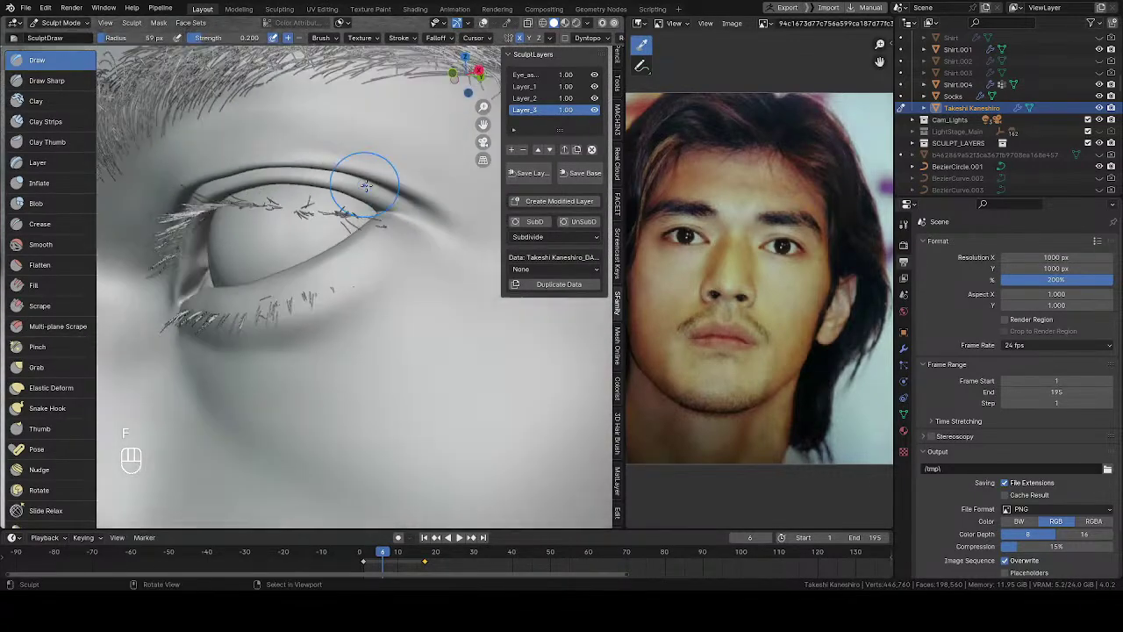
key(f)
click(381, 205)
drag(370, 194, 427, 219)
ctrl+middle_drag(388, 208, 403, 195)
Build up and smooth the outer corner of the eye with a 35 px brush radius.
key(f)
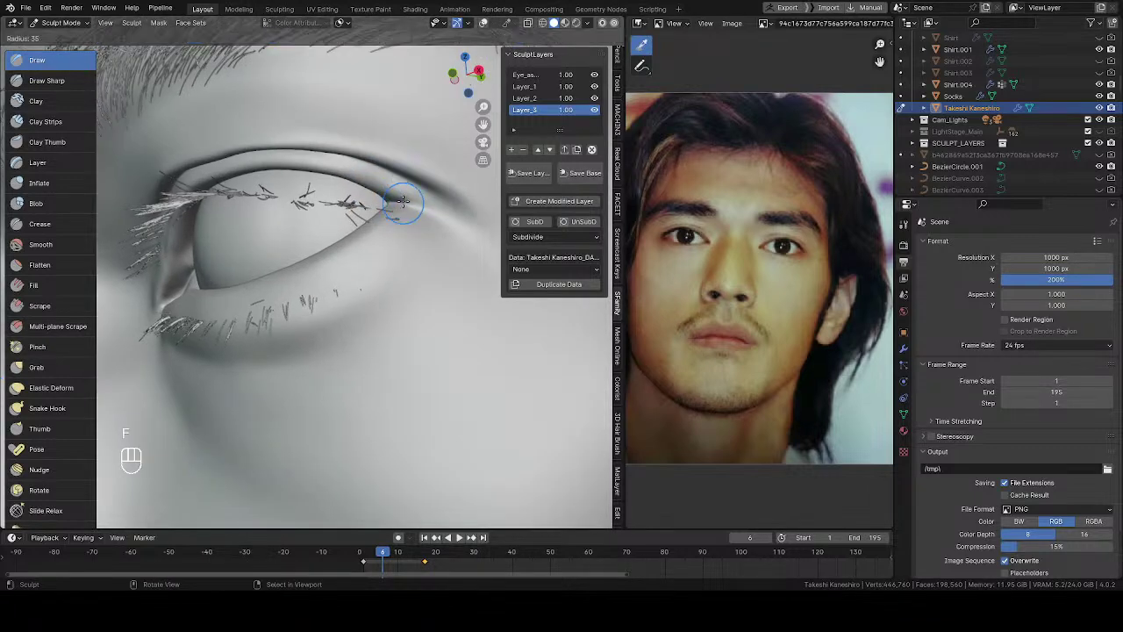
click(410, 205)
drag(394, 198, 405, 196)
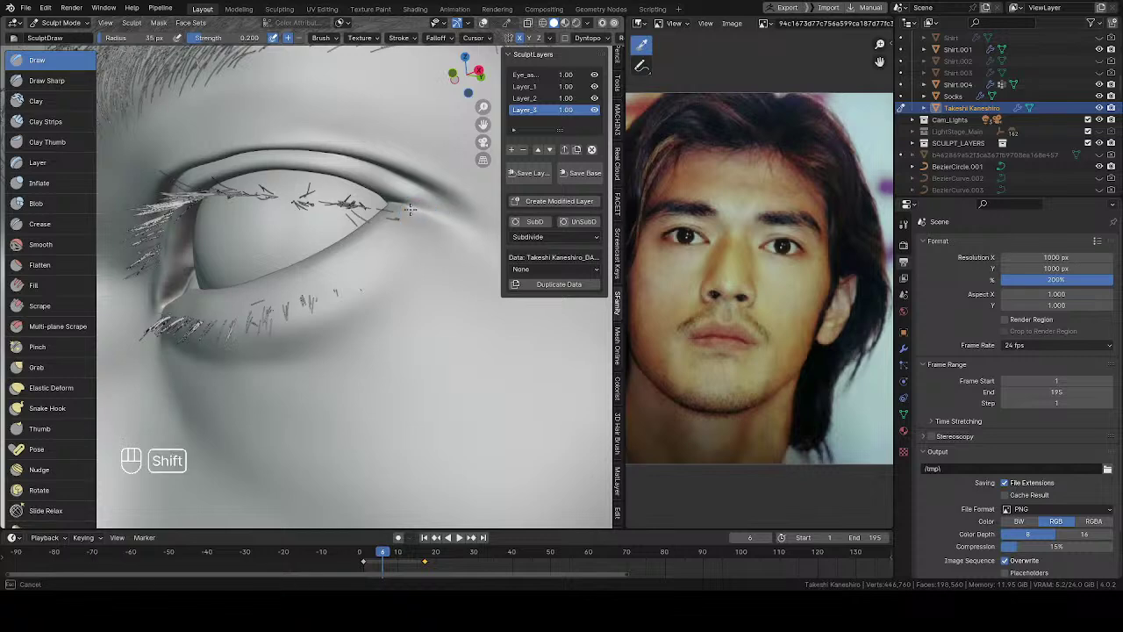
mouse_move(412, 210)
middle_down()
mouse_move(485, 143)
mouse_move(393, 229)
middle_up()
shift+drag(393, 229, 413, 210)
middle_drag(423, 194, 394, 194)
Refine the tip of the outer eye corner between the lids with finer strokes at about 25 px radius.
key(f)
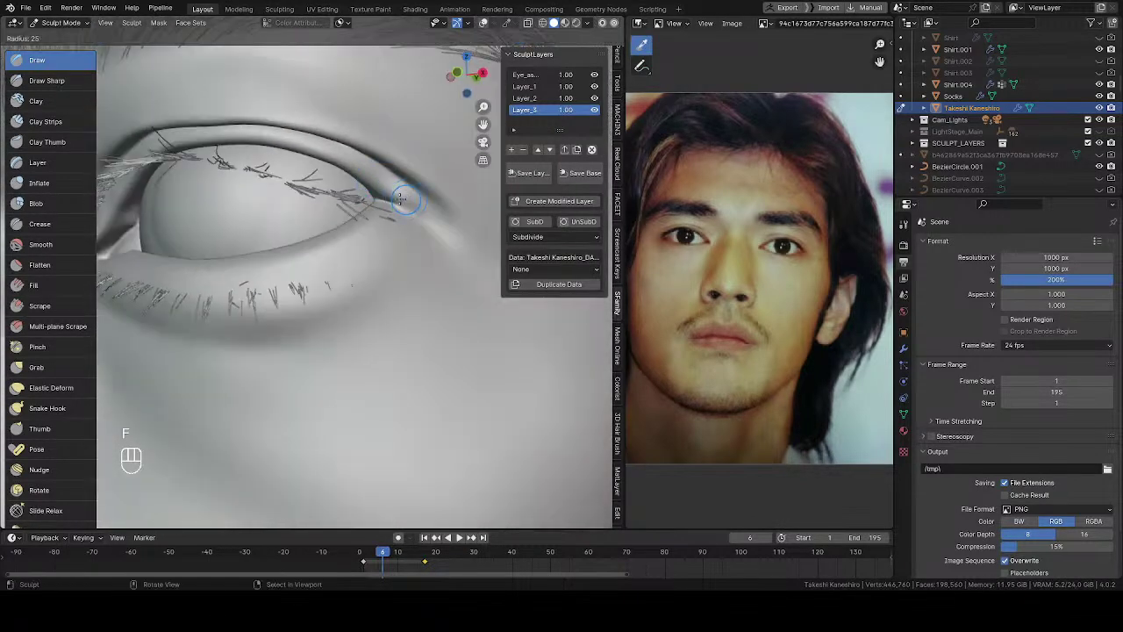
click(402, 196)
drag(404, 198, 401, 192)
mouse_move(412, 195)
ctrl+middle_down()
mouse_move(451, 248)
mouse_move(416, 183)
mouse_move(443, 235)
ctrl+middle_up()
Smooth the crease at the outer corner of the opposite eye with a 30 px brush radius.
mouse_move(443, 236)
middle_down()
mouse_move(467, 237)
mouse_move(235, 342)
mouse_move(423, 377)
mouse_move(430, 412)
mouse_move(446, 339)
mouse_move(280, 310)
mouse_move(290, 265)
mouse_move(278, 261)
mouse_move(242, 295)
mouse_move(271, 263)
mouse_move(258, 258)
mouse_move(350, 264)
middle_up()
mouse_move(350, 264)
ctrl+mouse_down()
mouse_move(368, 243)
mouse_move(360, 235)
ctrl+mouse_up()
key(f)
click(361, 243)
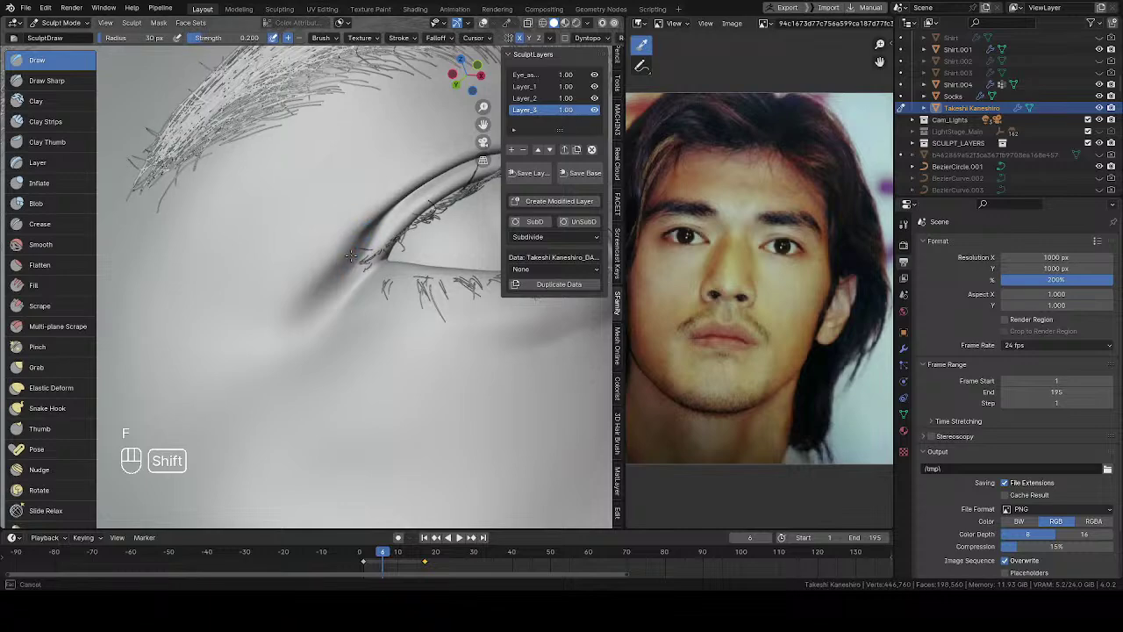
mouse_move(347, 255)
middle_down()
mouse_move(321, 321)
mouse_move(363, 324)
mouse_move(166, 325)
mouse_move(325, 236)
mouse_move(279, 291)
middle_up()
key(shift)
mouse_move(279, 292)
middle_down()
mouse_move(307, 274)
mouse_move(389, 278)
mouse_move(369, 236)
mouse_move(353, 232)
mouse_move(364, 321)
mouse_move(407, 358)
mouse_move(390, 272)
middle_up()
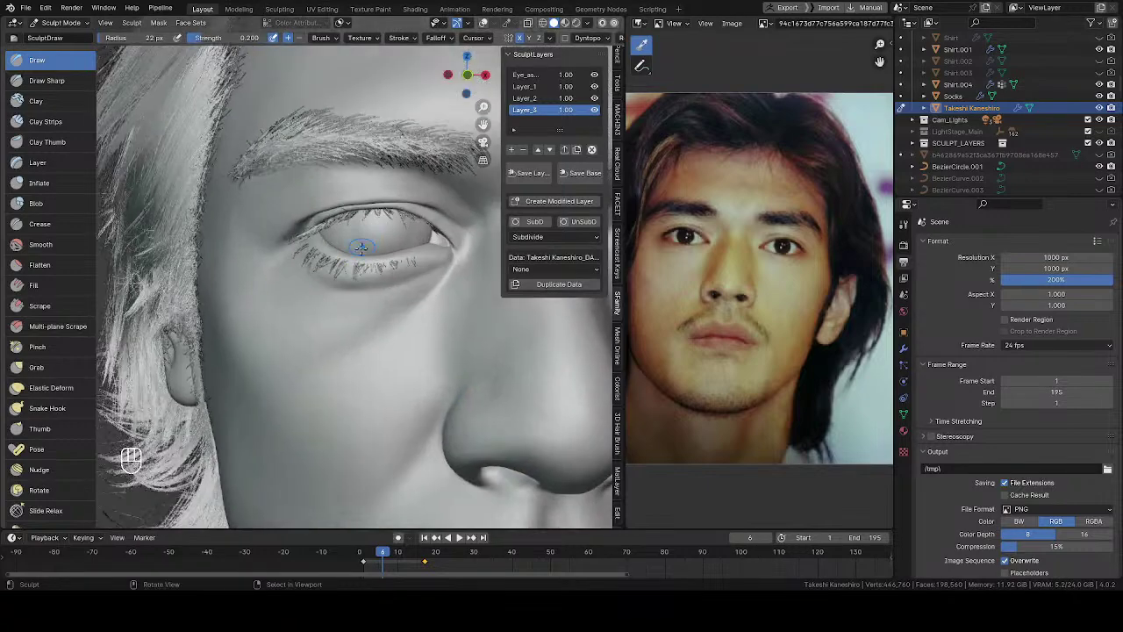
Sculpt the skin under the outer part of the lower eyelid with the Draw brush at a 31 px radius.
key(f)
click(330, 276)
drag(317, 278, 306, 277)
click(306, 277)
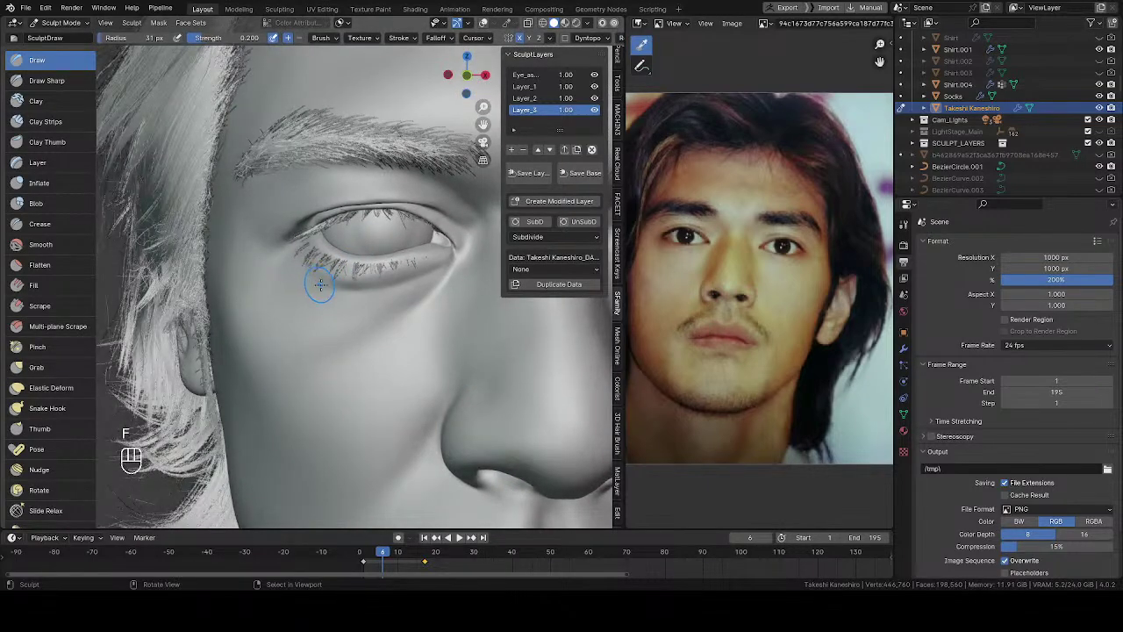
middle_drag(308, 284, 342, 284)
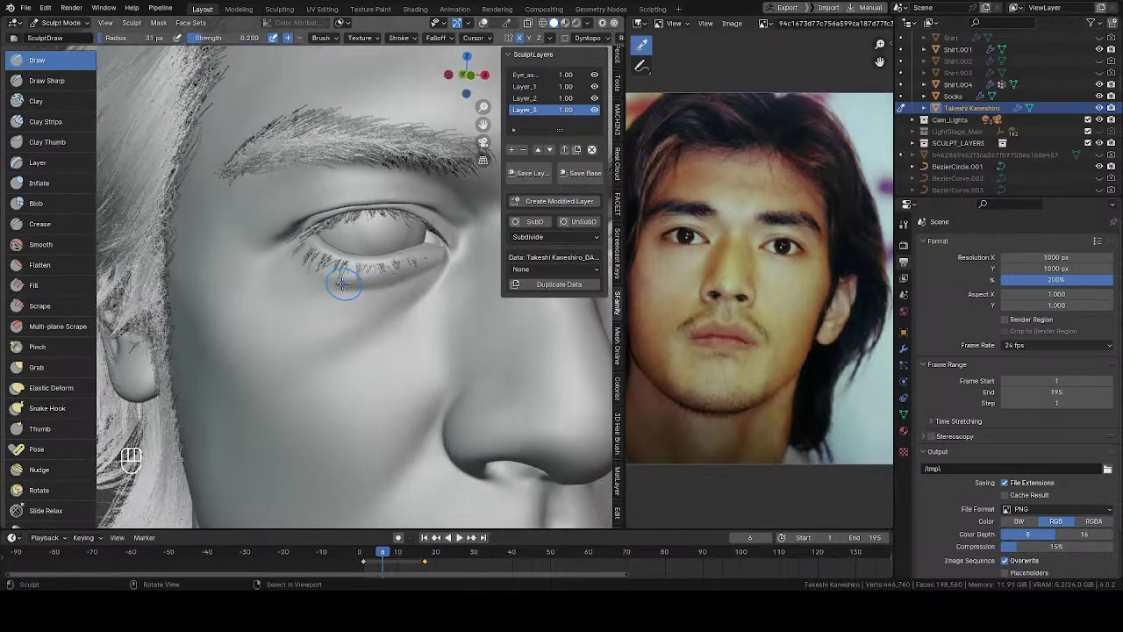
mouse_move(342, 283)
shift+mouse_down()
mouse_move(321, 278)
mouse_move(351, 286)
shift+mouse_up()
mouse_move(318, 283)
middle_down()
mouse_move(187, 266)
mouse_move(355, 307)
middle_up()
Enlarge the brush radius to 38 px and smooth the transition from the outer lower eyelid into the cheek.
key(f)
click(312, 293)
mouse_move(308, 293)
mouse_down()
mouse_move(292, 274)
mouse_move(321, 293)
mouse_move(273, 293)
mouse_move(322, 293)
mouse_up()
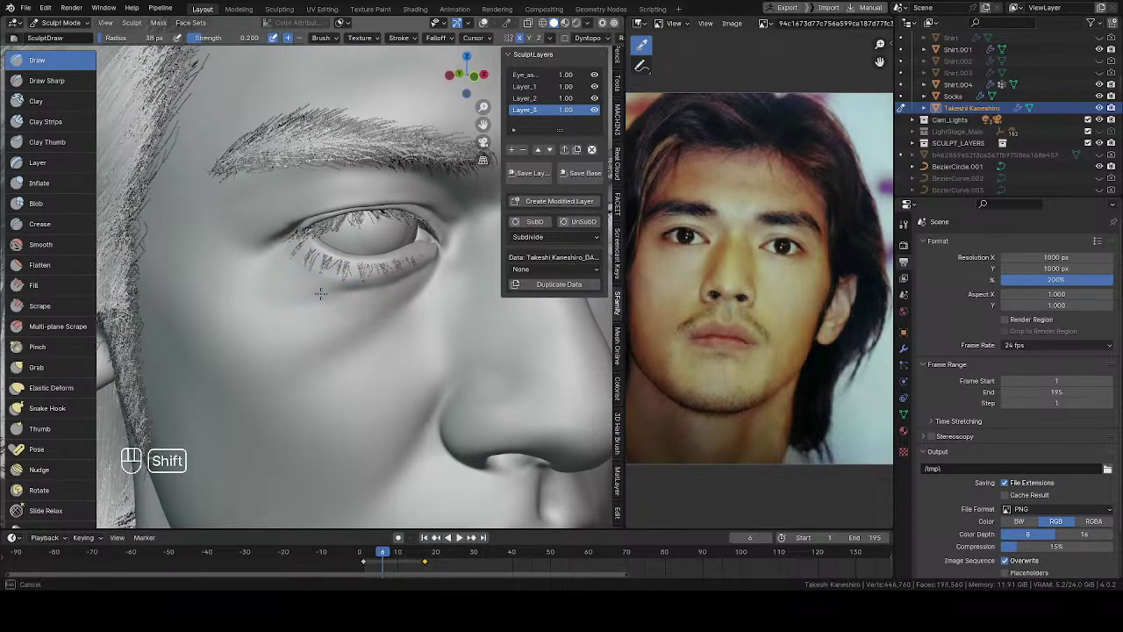
mouse_move(298, 296)
middle_down()
mouse_move(254, 310)
mouse_move(288, 262)
mouse_move(406, 257)
mouse_move(371, 253)
mouse_move(309, 360)
middle_up()
mouse_move(439, 364)
shift+middle_down()
mouse_move(358, 344)
mouse_move(388, 304)
mouse_move(406, 323)
shift+middle_up()
Sculpt and smooth the eye bag area under the lower eyelid with a 48 px brush radius.
key(f)
click(413, 327)
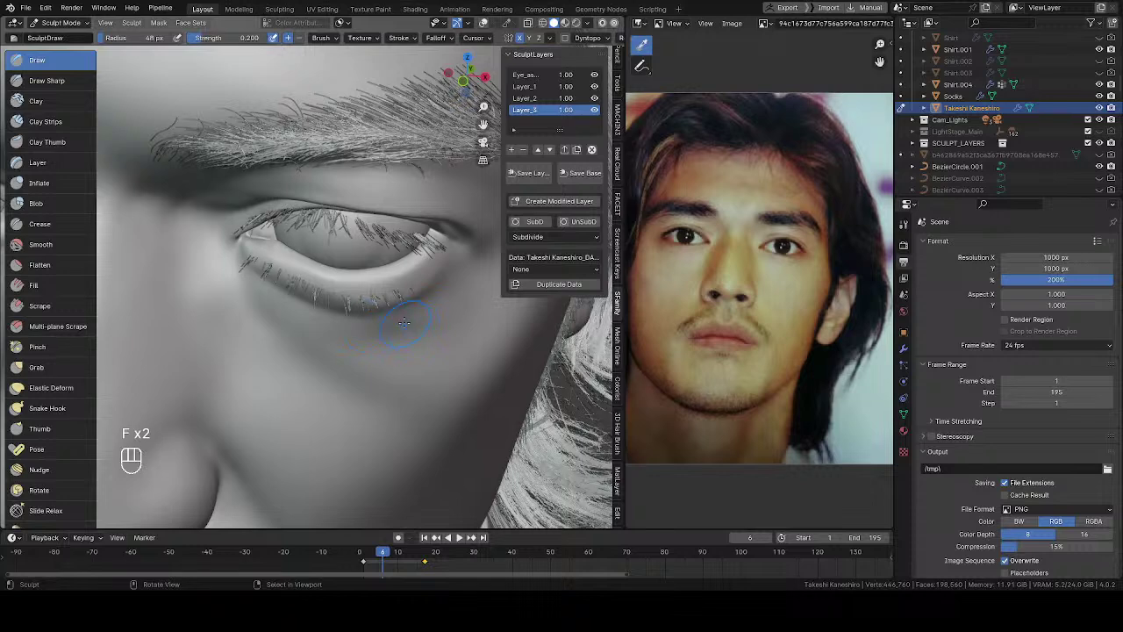
mouse_move(427, 331)
mouse_down()
mouse_move(368, 344)
mouse_move(416, 309)
mouse_move(376, 340)
mouse_up()
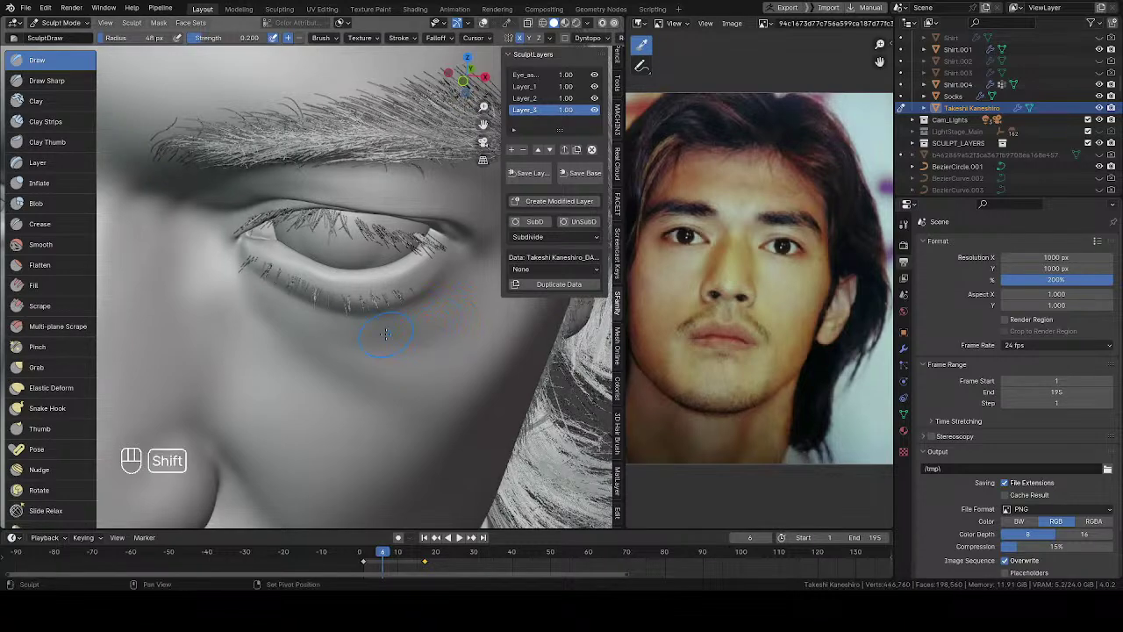
middle_drag(376, 313, 311, 321)
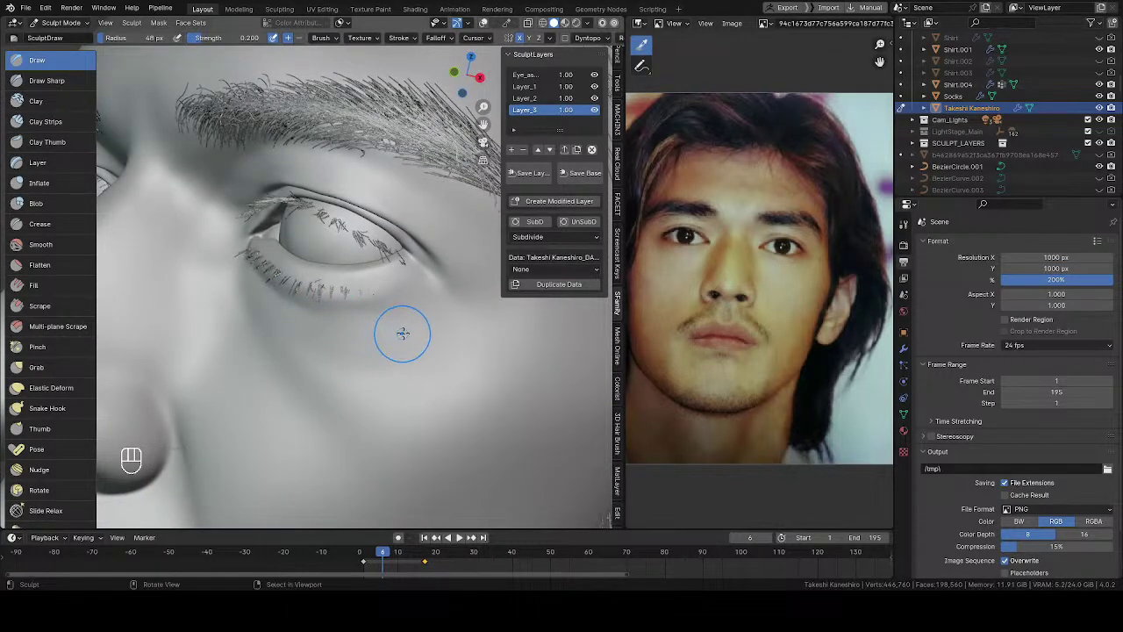
ctrl+middle_drag(372, 331, 366, 384)
middle_drag(366, 385, 459, 268)
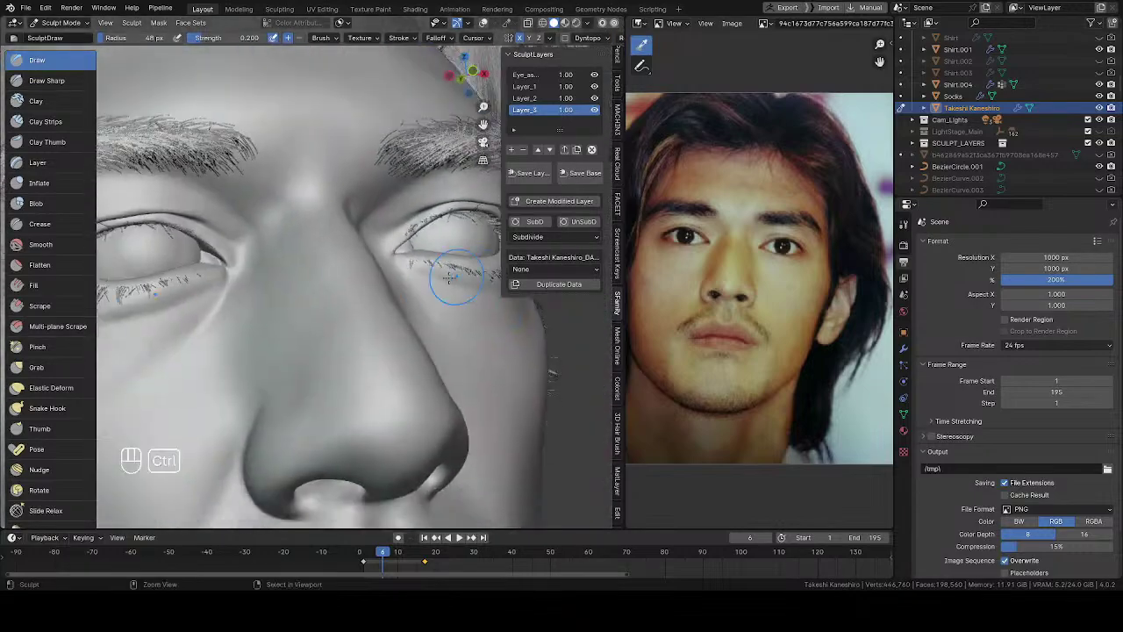
mouse_move(325, 219)
ctrl+middle_down()
mouse_move(315, 256)
mouse_move(382, 263)
ctrl+middle_up()
mouse_move(316, 255)
middle_down()
mouse_move(333, 288)
mouse_move(287, 321)
mouse_move(301, 325)
mouse_move(338, 303)
mouse_move(345, 312)
middle_up()
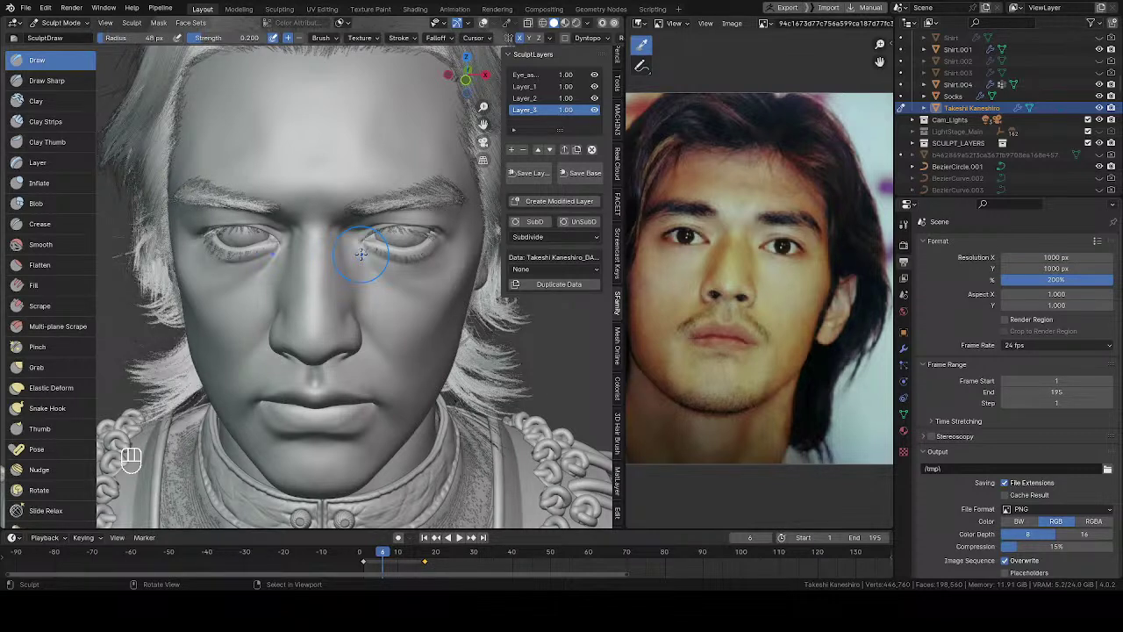
Save the eye-area sculpting to the selected sculpt layer, Layer_3, and return the head to Object Mode.
mouse_move(310, 328)
middle_down()
mouse_move(315, 246)
mouse_move(274, 251)
middle_up()
click(511, 174)
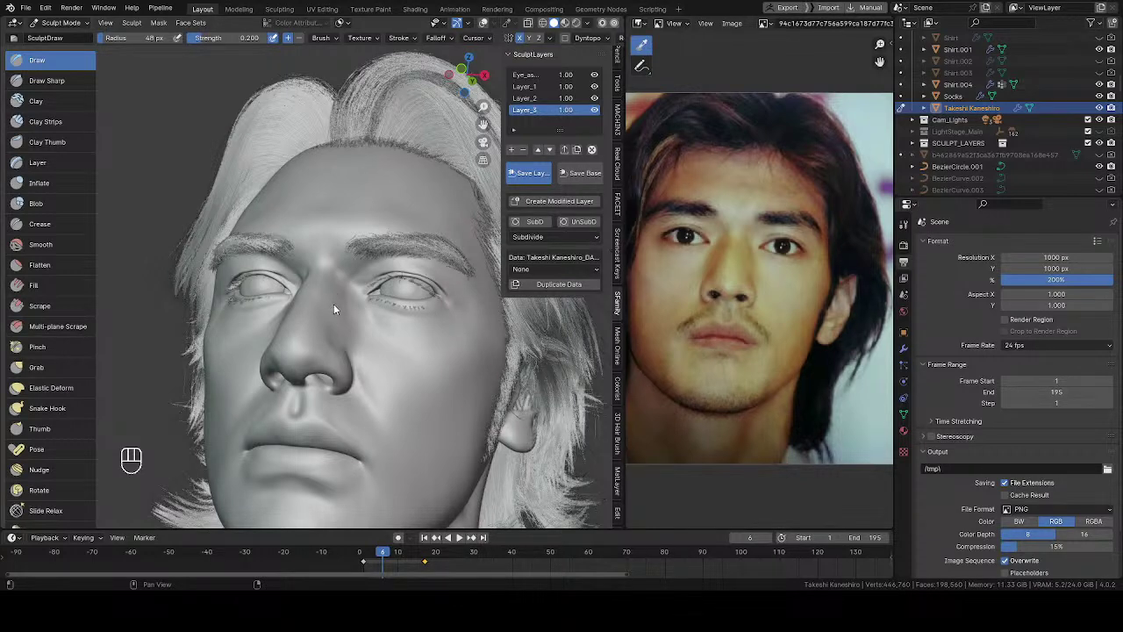
ctrl+middle_drag(336, 301, 323, 353)
shift+middle_drag(316, 338, 314, 260)
key(Tab)
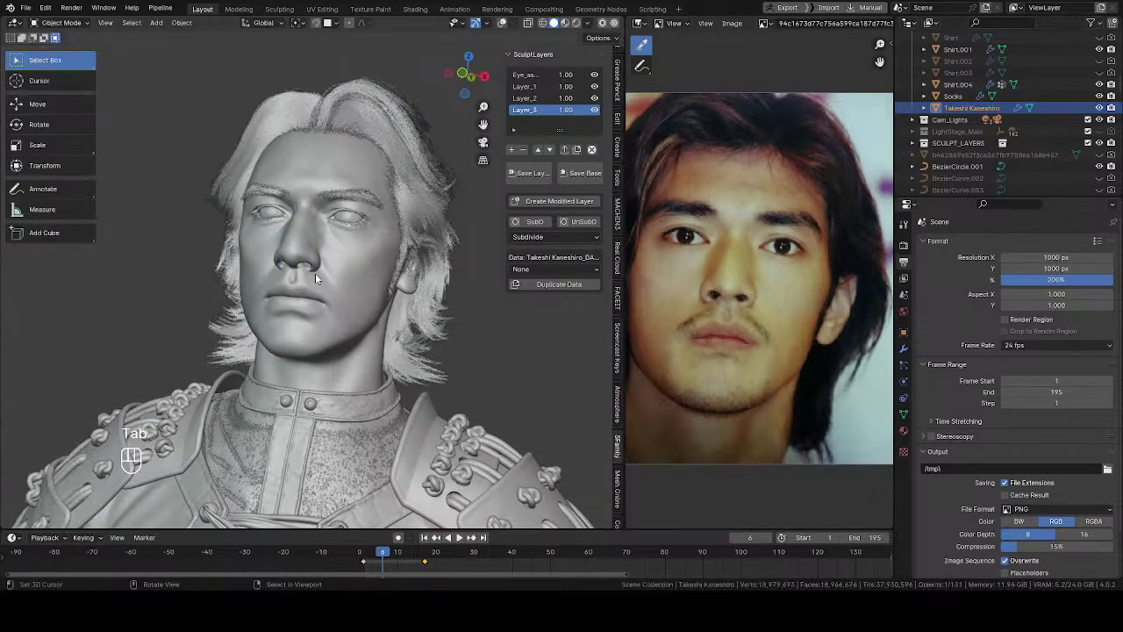
Switch the viewport to Rendered shading to check the face and armor from several angles, and save the file.
mouse_move(315, 221)
middle_down()
mouse_move(279, 210)
mouse_move(281, 235)
mouse_move(314, 220)
middle_up()
key(z)
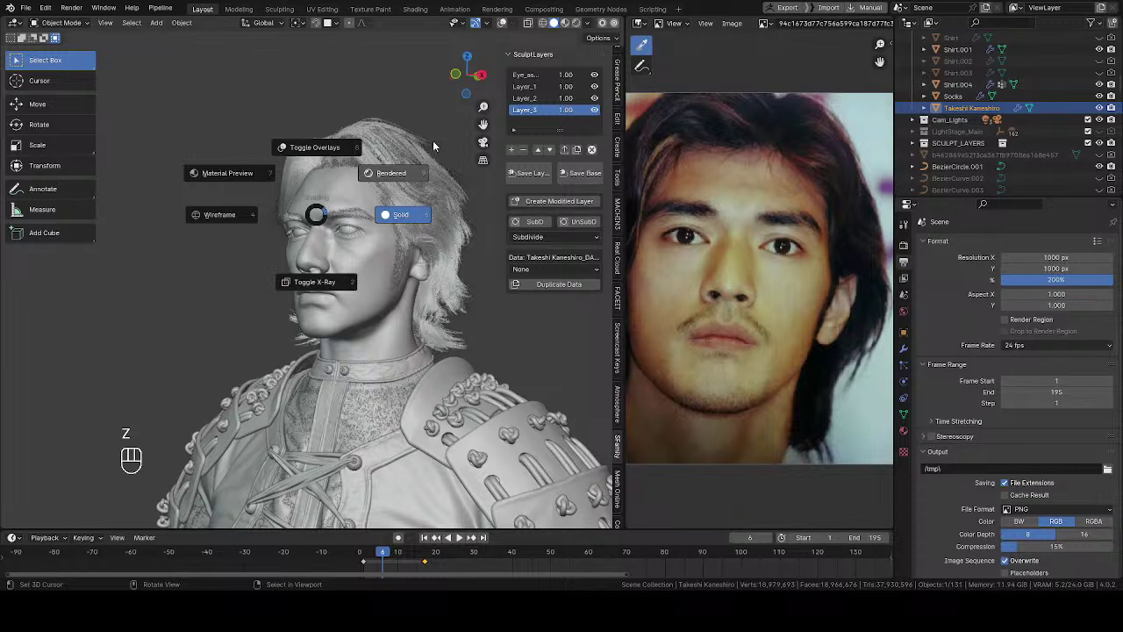
click(427, 142)
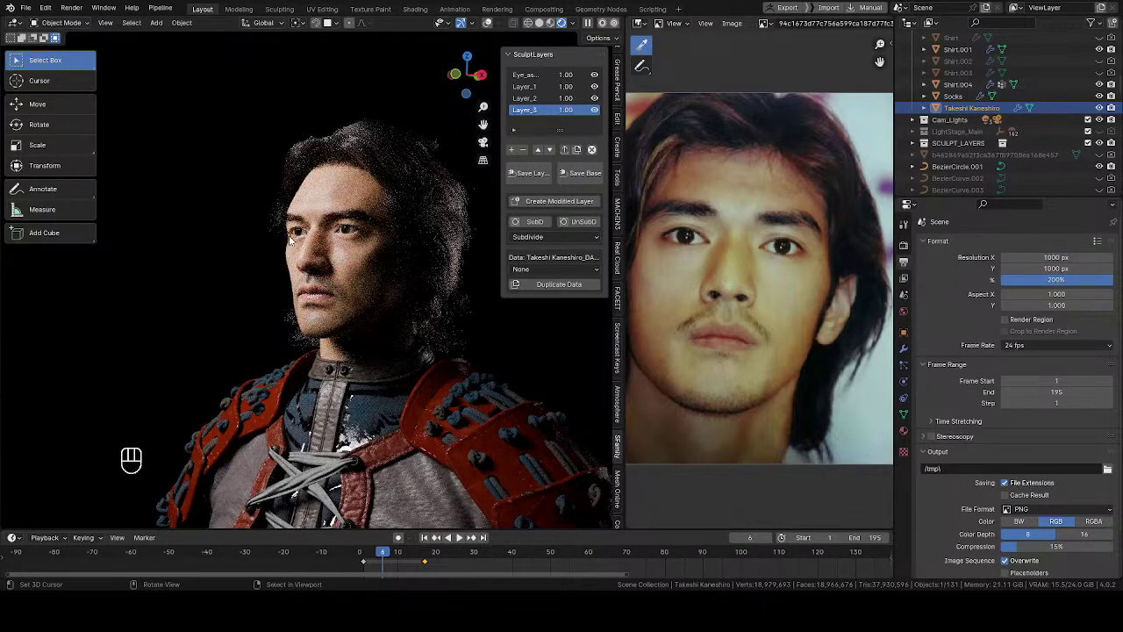
middle_drag(305, 312, 309, 236)
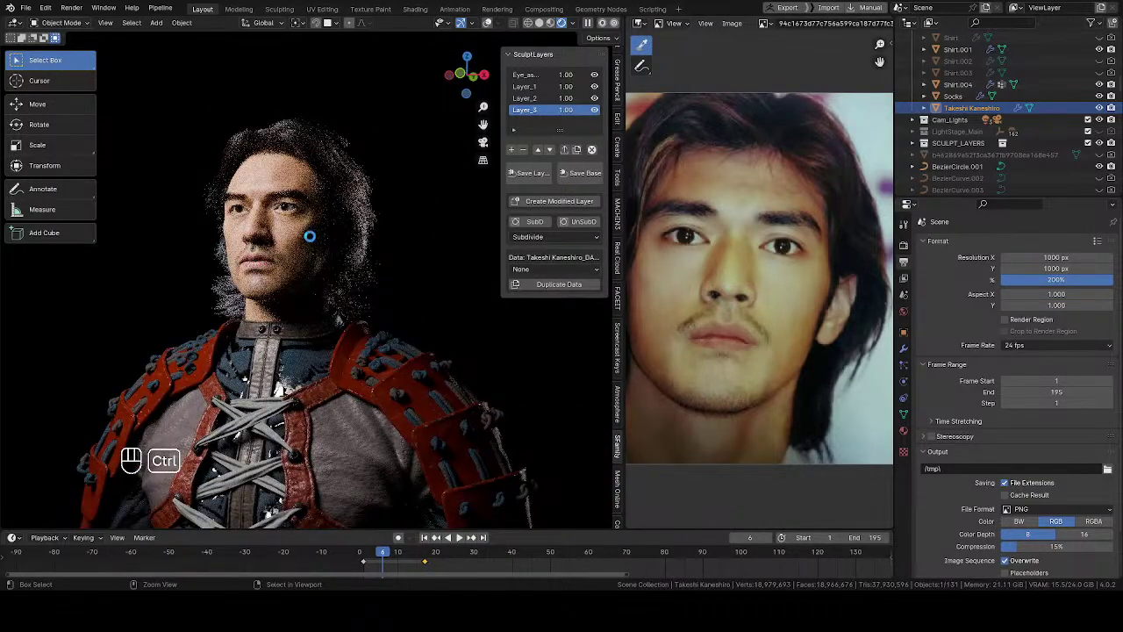
key(ctrl+s)
mouse_move(282, 258)
middle_down()
mouse_move(290, 270)
mouse_move(307, 235)
mouse_move(425, 272)
mouse_move(292, 253)
middle_up()
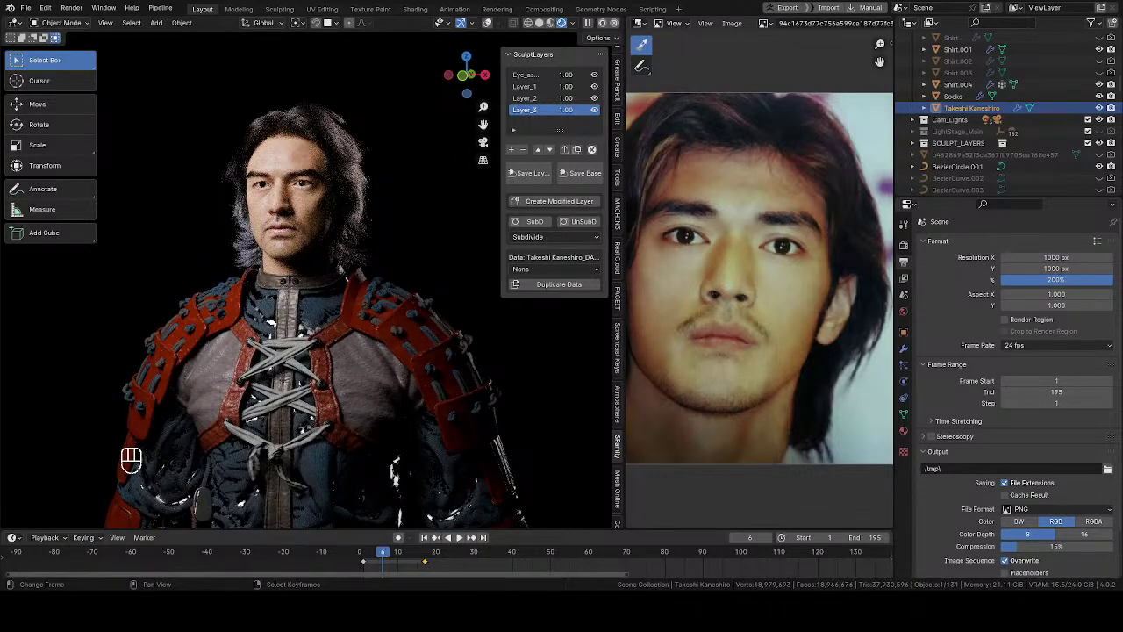